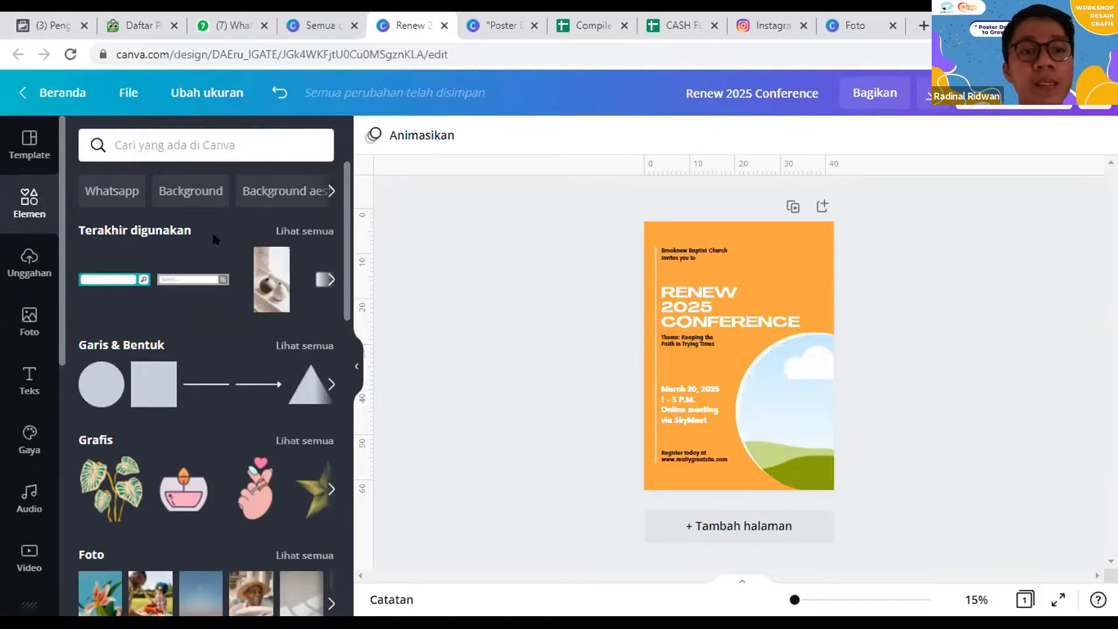
# Step: Search the elements library for "bisnis" and browse the photo results
pyautogui.click(246, 143)
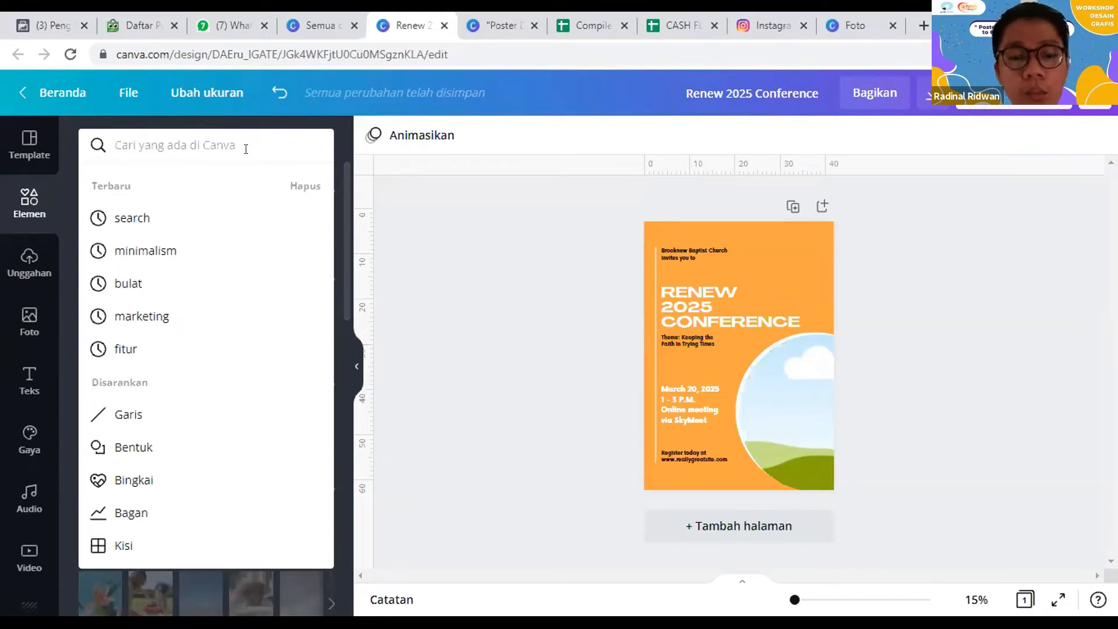
pyautogui.write('bisnis')
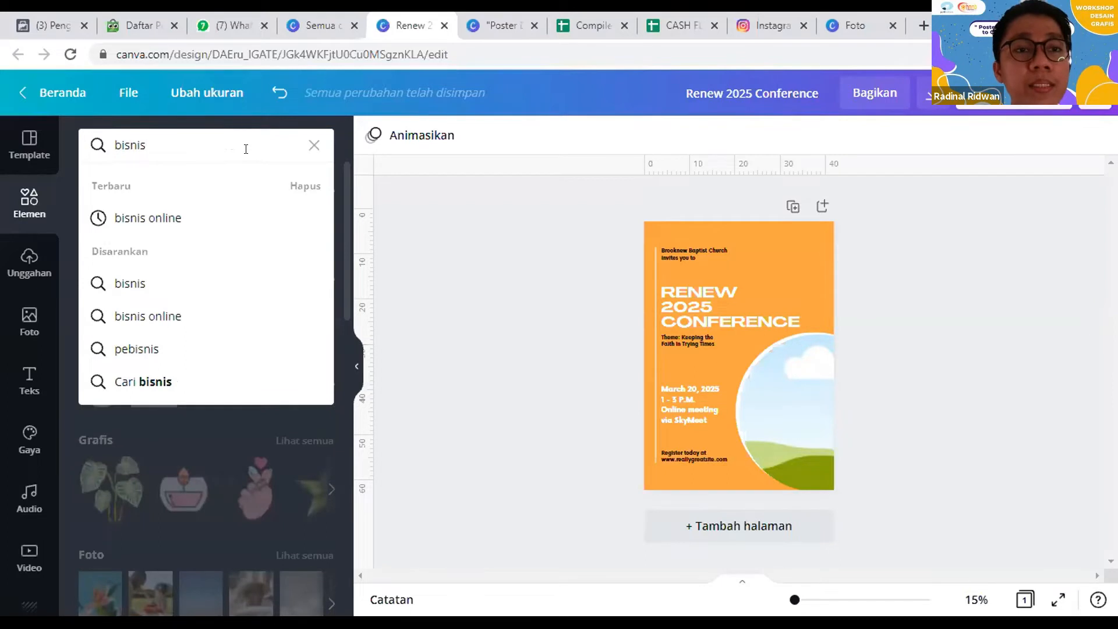
pyautogui.press('Return')
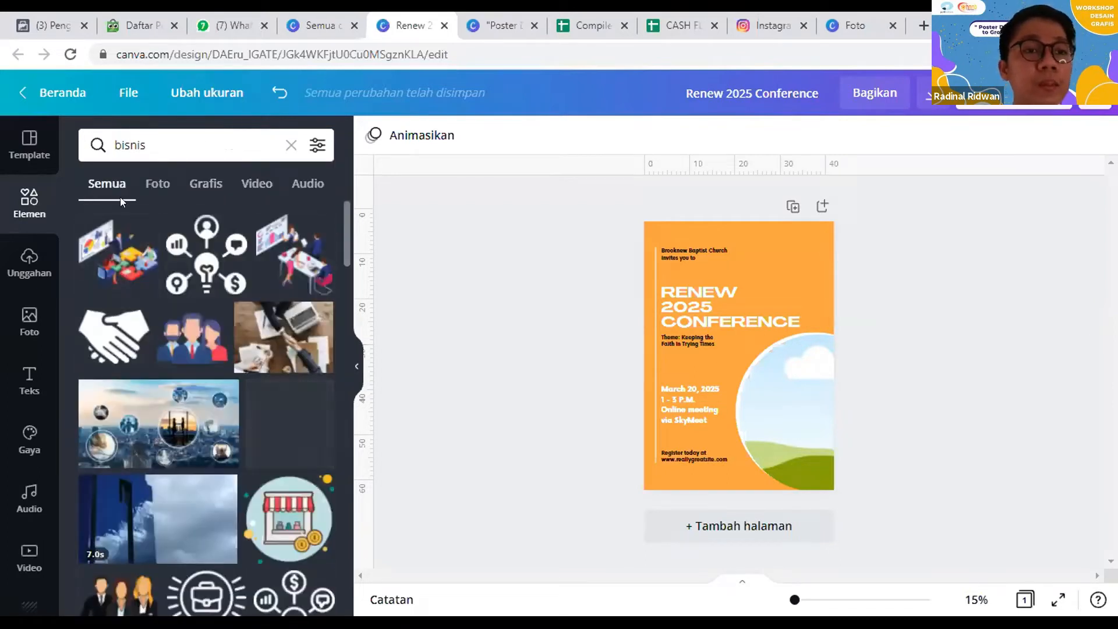
pyautogui.click(156, 187)
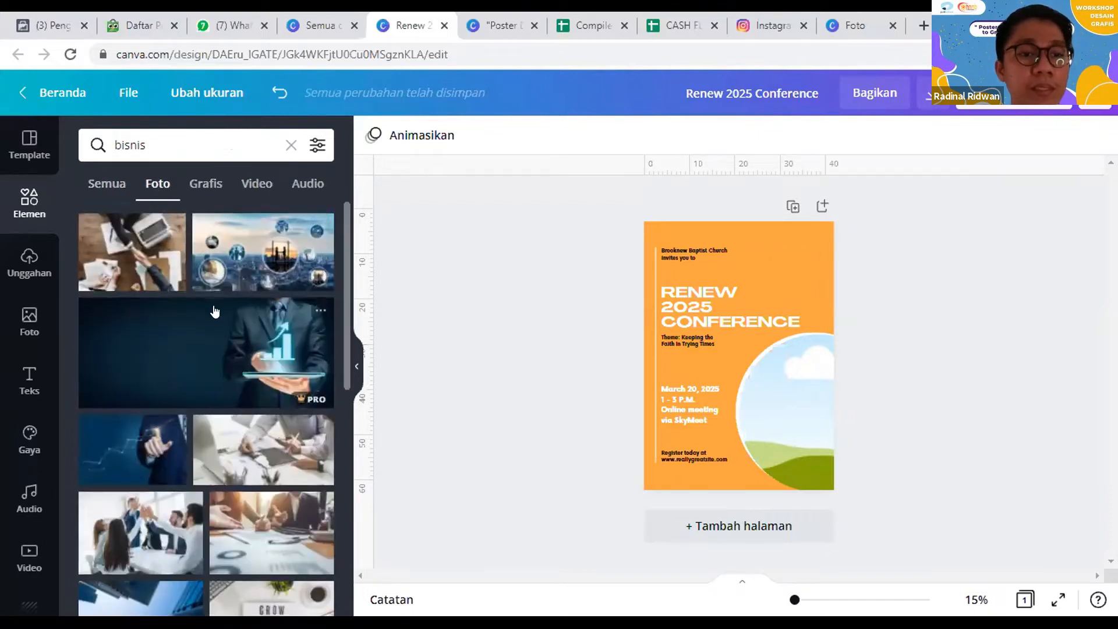
pyautogui.scroll(-4, 235, 375)
pyautogui.scroll(4, 235, 376)
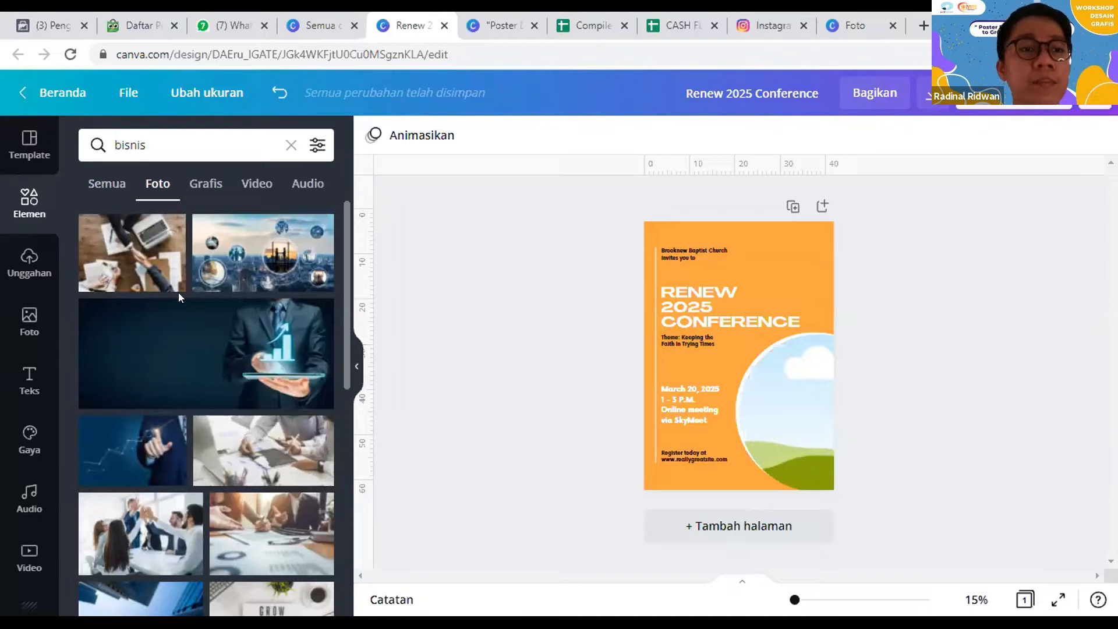
# Step: Show the graphic results for "bisnis" and delete the circular landscape picture with its frame from the poster
pyautogui.click(208, 193)
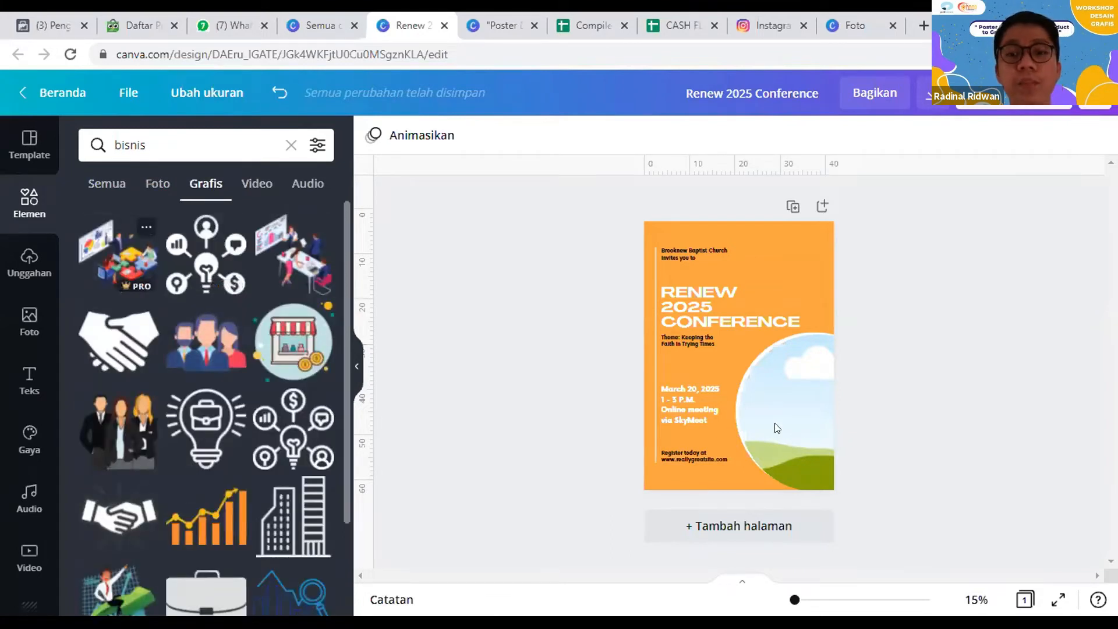
pyautogui.click(781, 436)
pyautogui.press('Delete')
pyautogui.click(781, 437)
pyautogui.press('Delete')
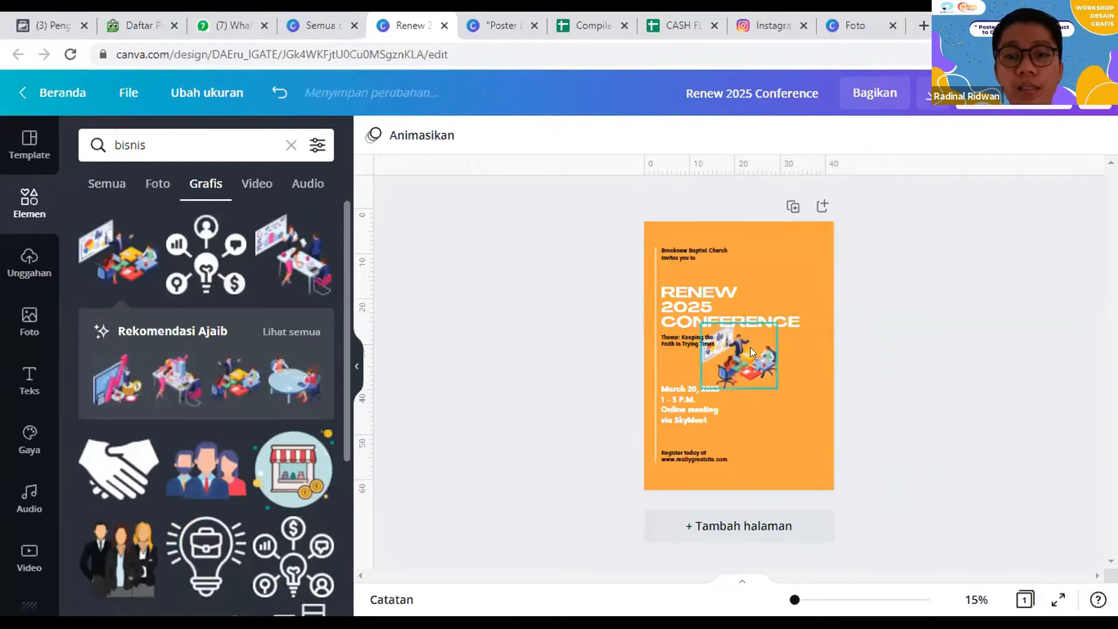
# Step: Add the isometric business meeting illustration to the poster, enlarge it and position it beside the date and time text
pyautogui.moveTo(742, 361); pyautogui.dragTo(781, 428)
pyautogui.moveTo(817, 389); pyautogui.dragTo(874, 341)
pyautogui.moveTo(858, 470); pyautogui.dragTo(810, 431)
pyautogui.click(871, 453)
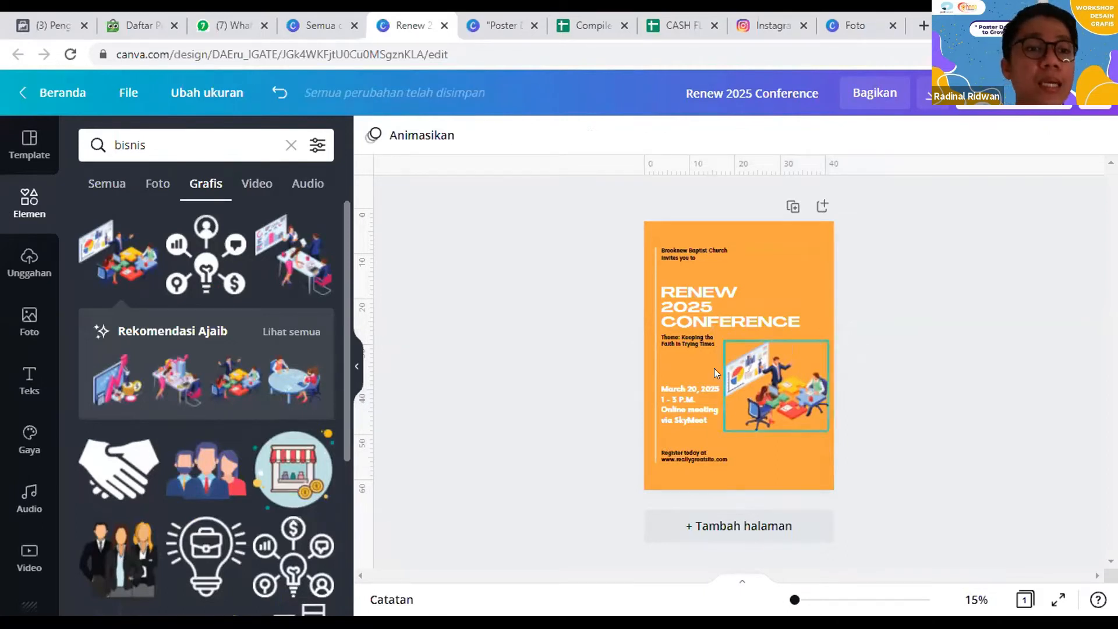
# Step: Browse the graphic, video and audio results for the "bisnis" search
pyautogui.scroll(-1, 188, 284)
pyautogui.scroll(-3, 187, 284)
pyautogui.scroll(3, 189, 289)
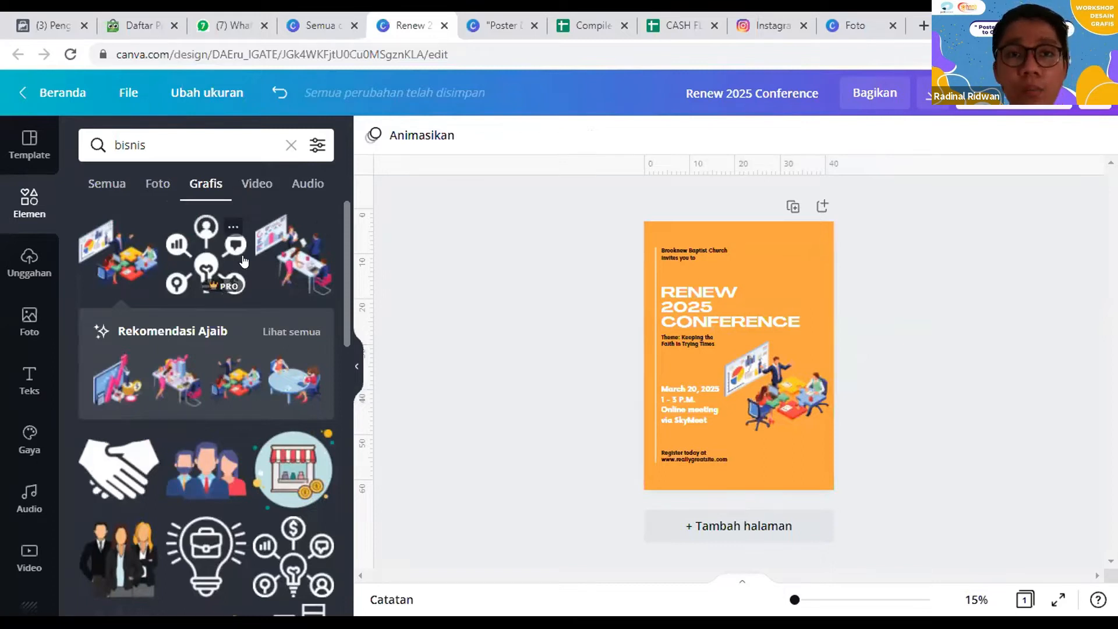
pyautogui.click(244, 186)
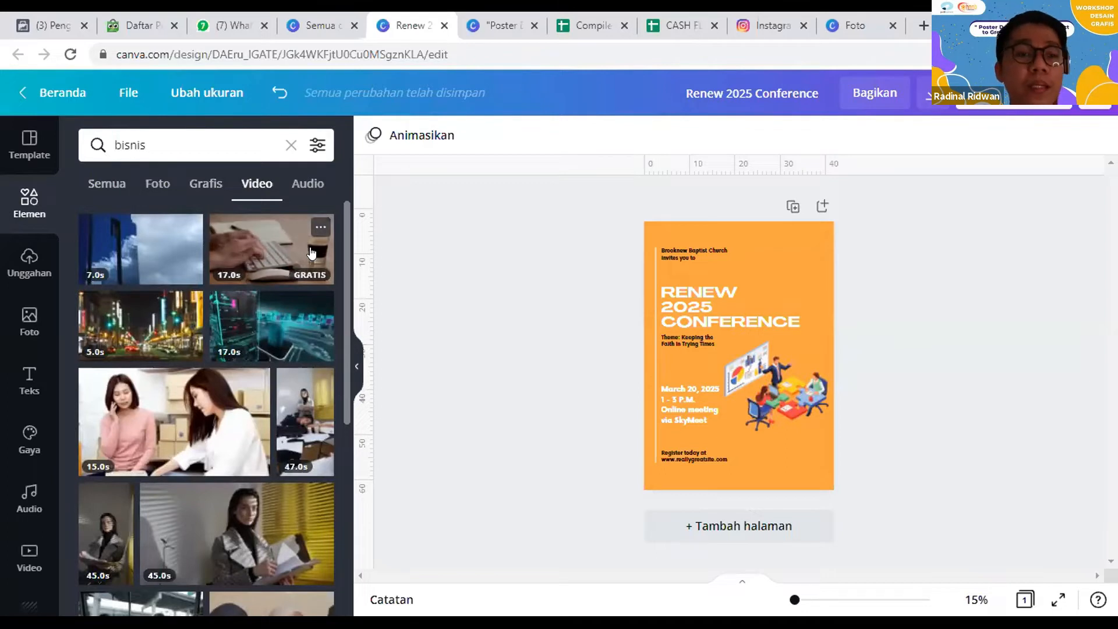
pyautogui.click(315, 183)
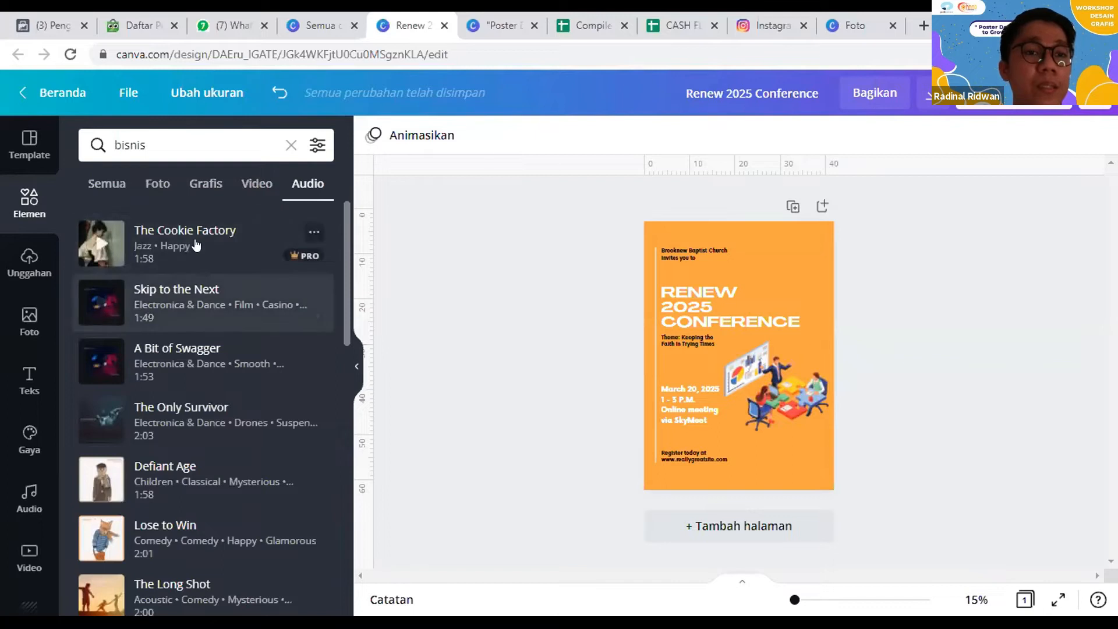
pyautogui.scroll(-8, 169, 306)
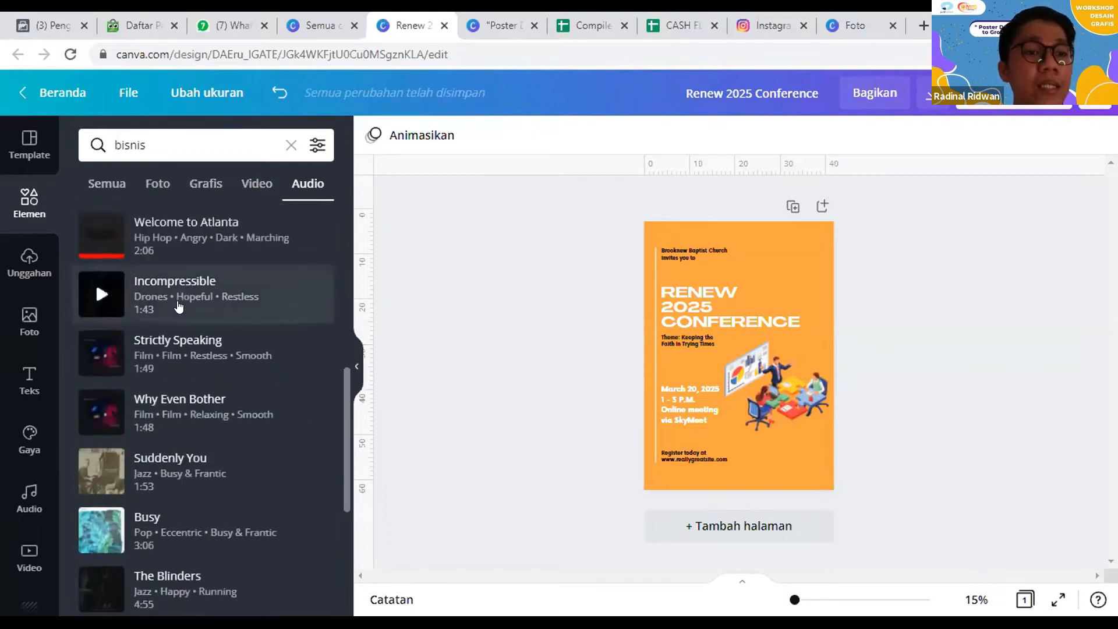
pyautogui.scroll(8, 178, 307)
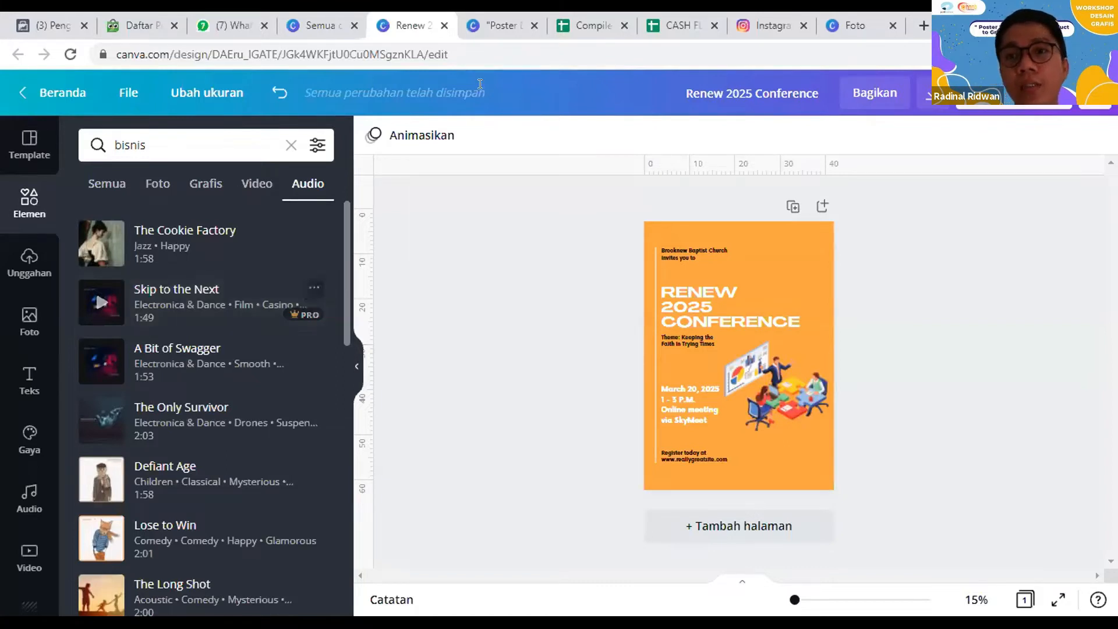
# Step: Open YouTube in a new browser tab and go to the audio library in YouTube Studio
pyautogui.click(917, 13)
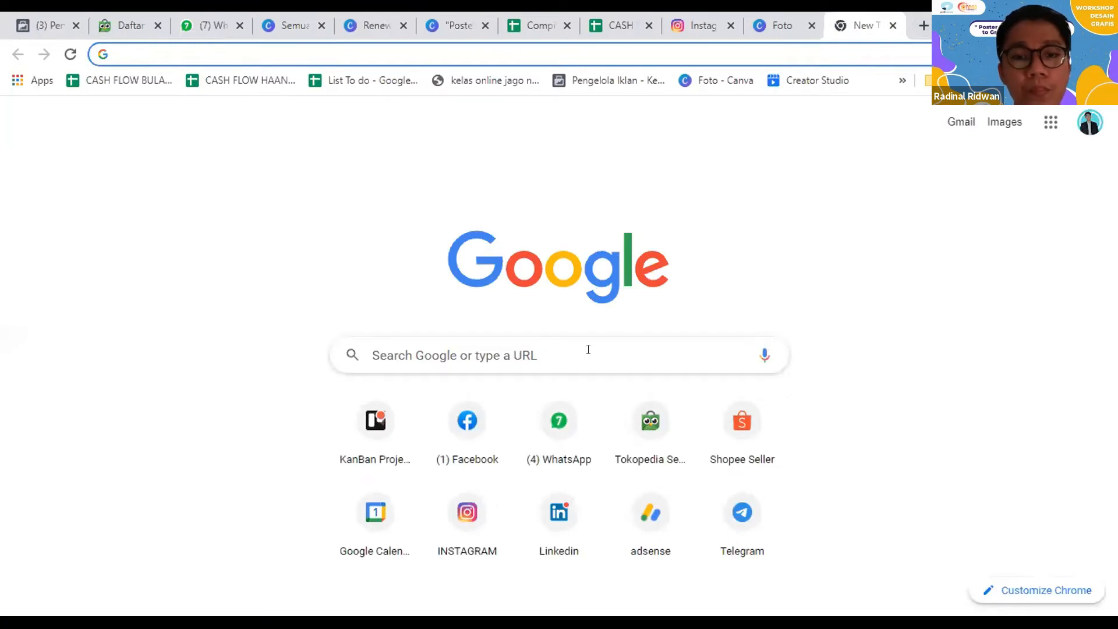
pyautogui.write('y')
pyautogui.press('Return')
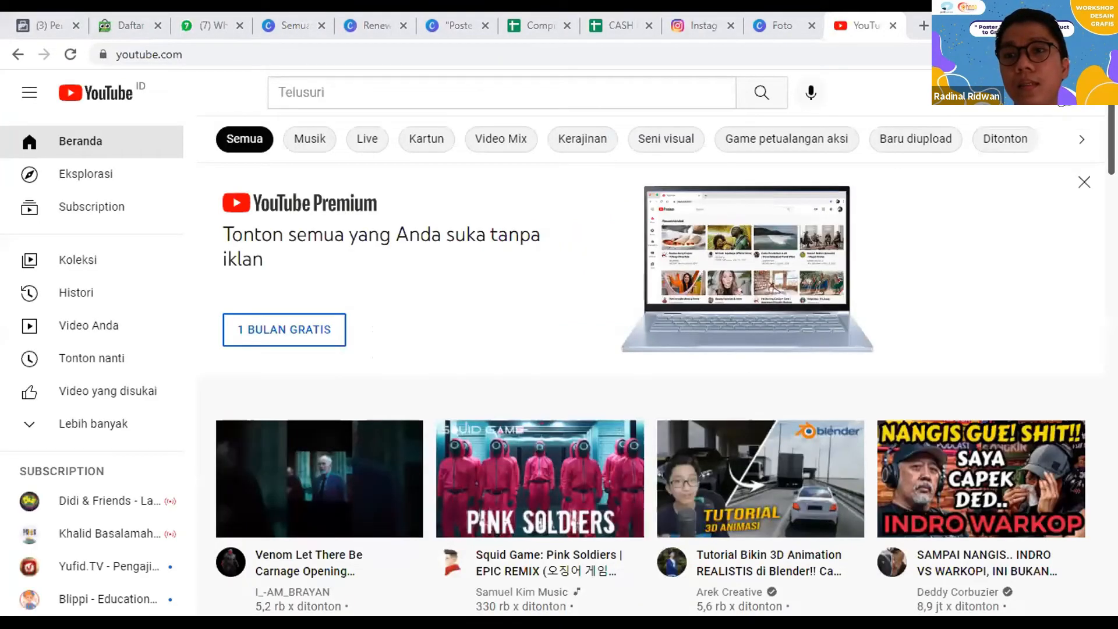
pyautogui.click(1070, 111)
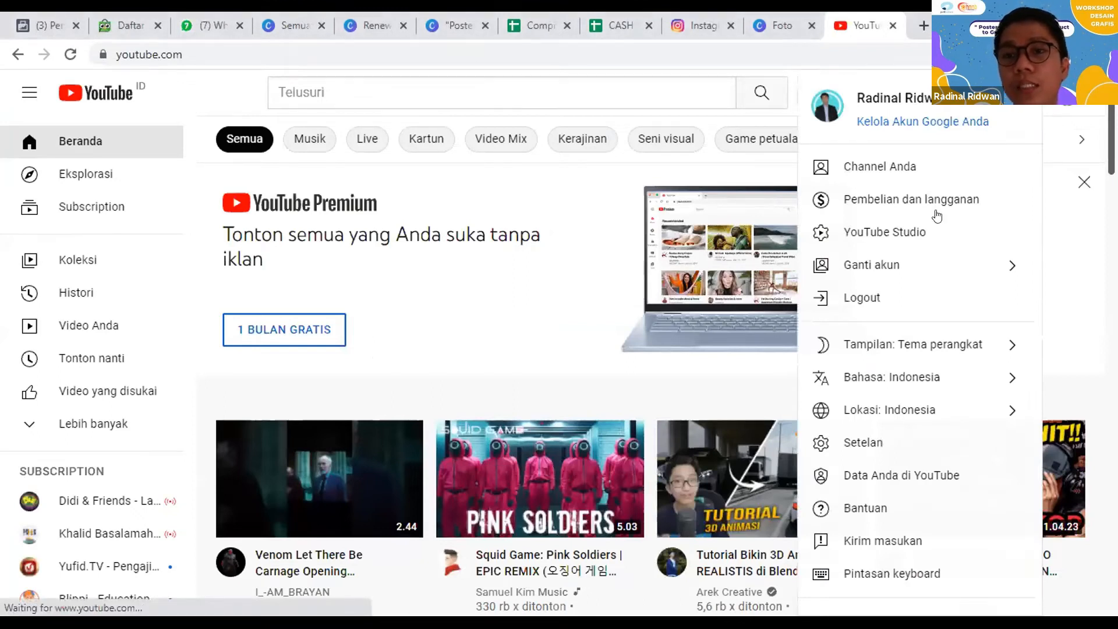
pyautogui.click(897, 229)
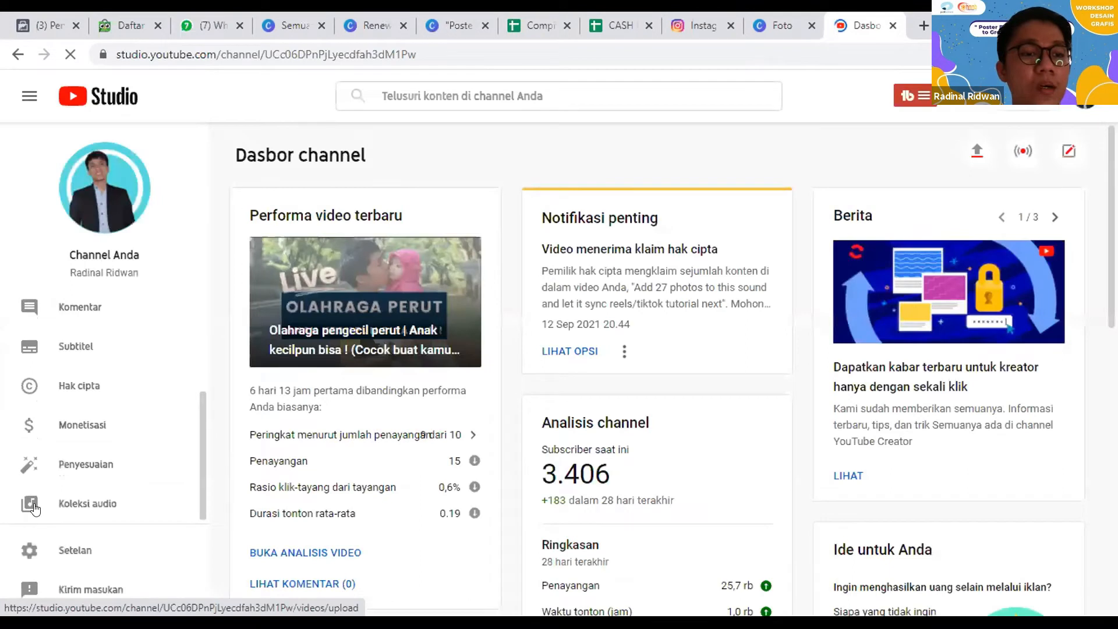
pyautogui.click(35, 510)
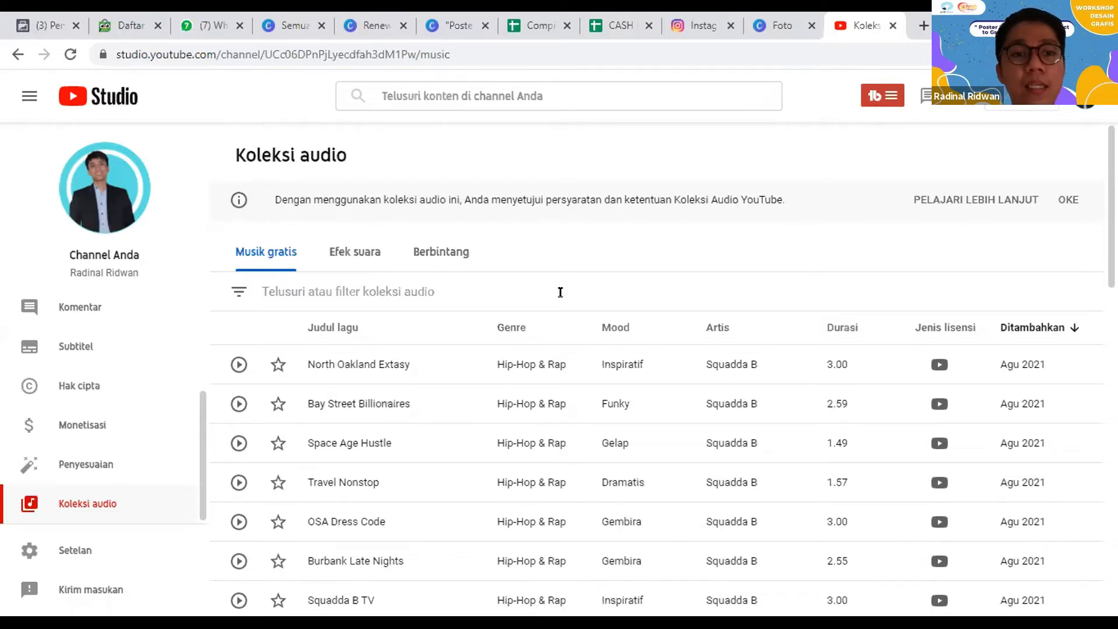
# Step: Browse the free music list and look through the genre filter options without applying any
pyautogui.scroll(-3, 560, 292)
pyautogui.scroll(3, 598, 115)
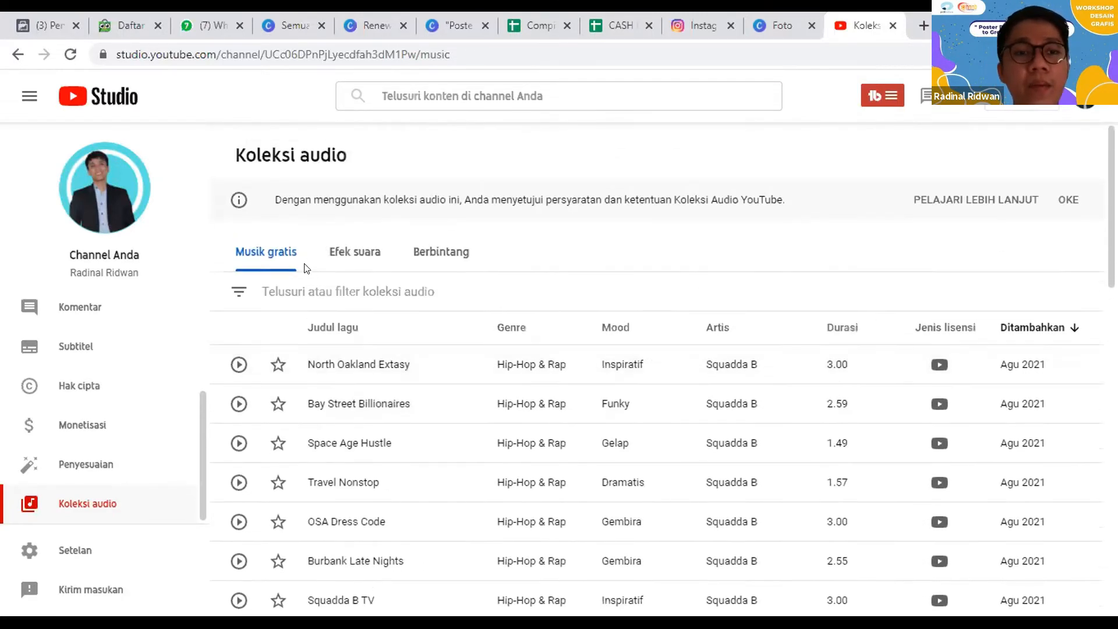
pyautogui.click(315, 293)
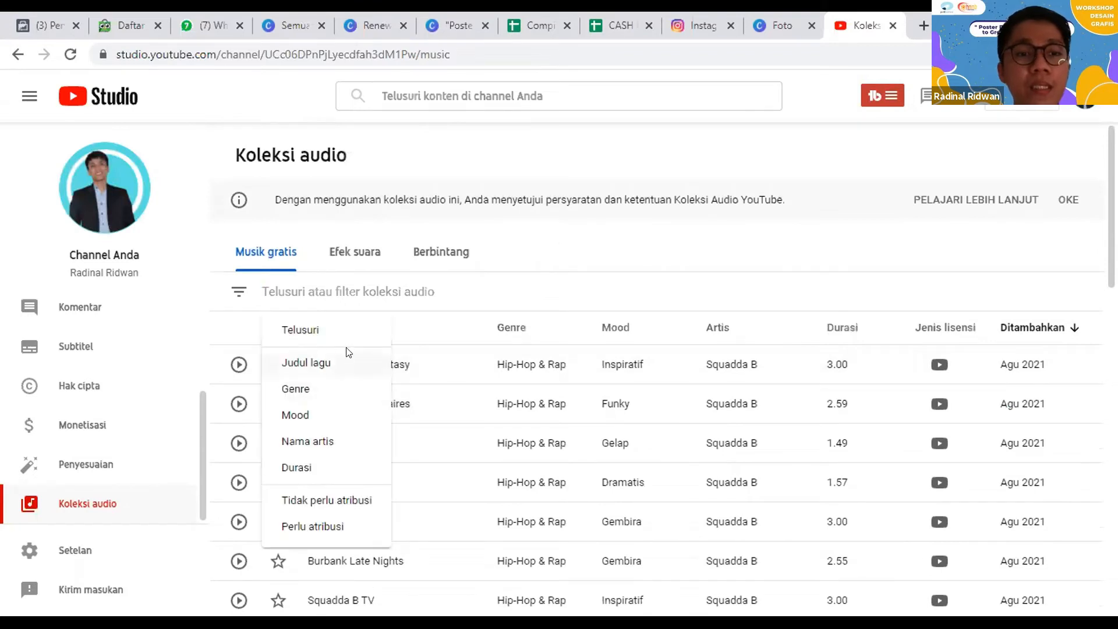
pyautogui.click(320, 399)
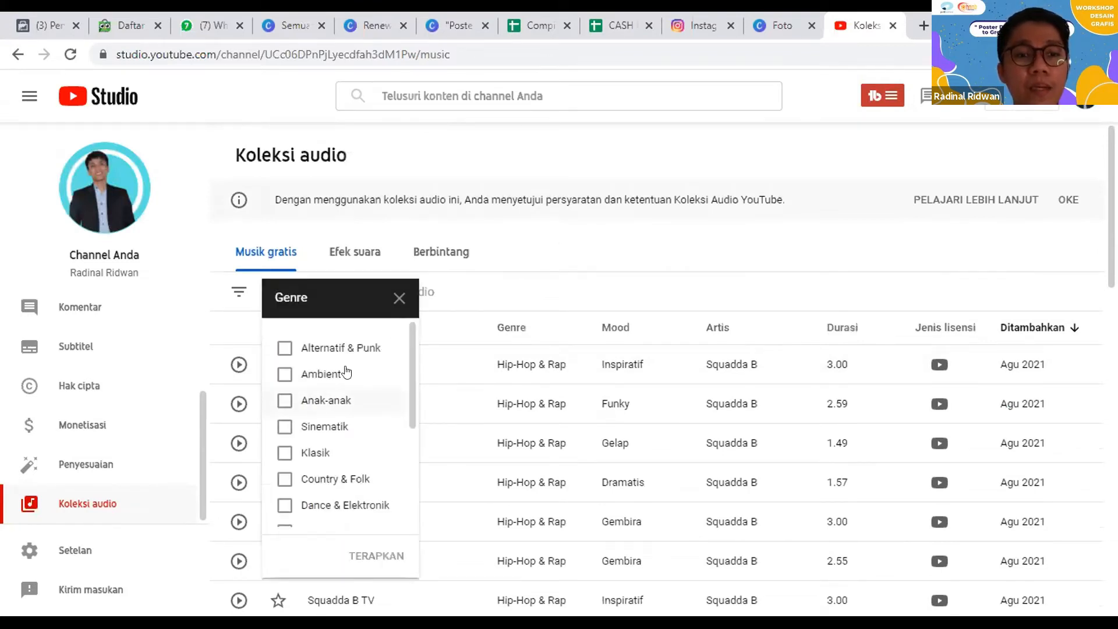
pyautogui.scroll(-1, 342, 366)
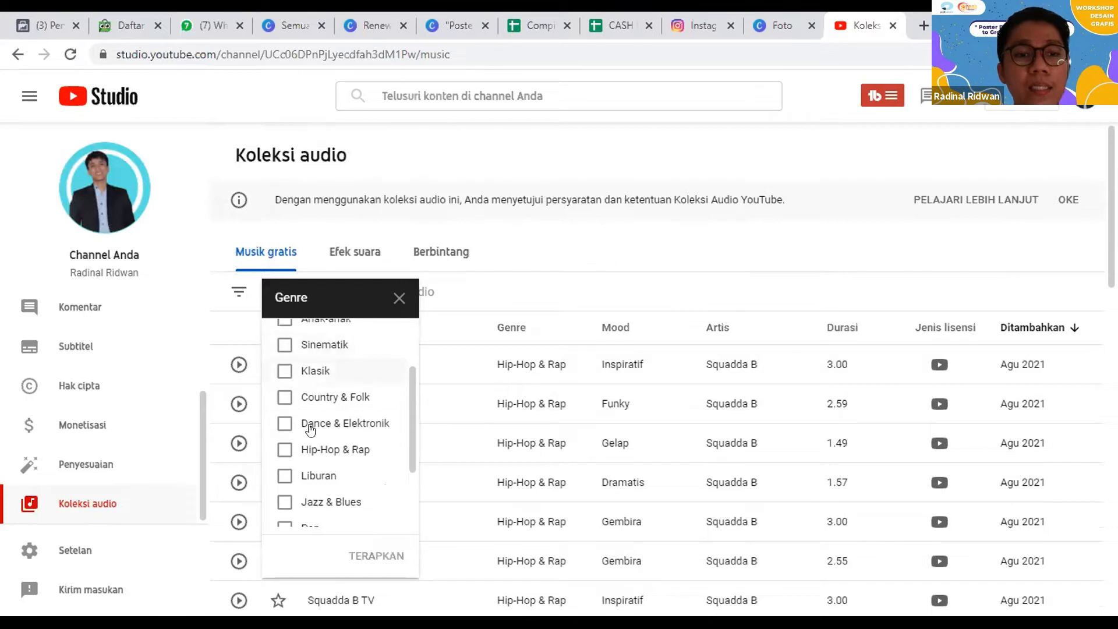
pyautogui.scroll(-1, 312, 436)
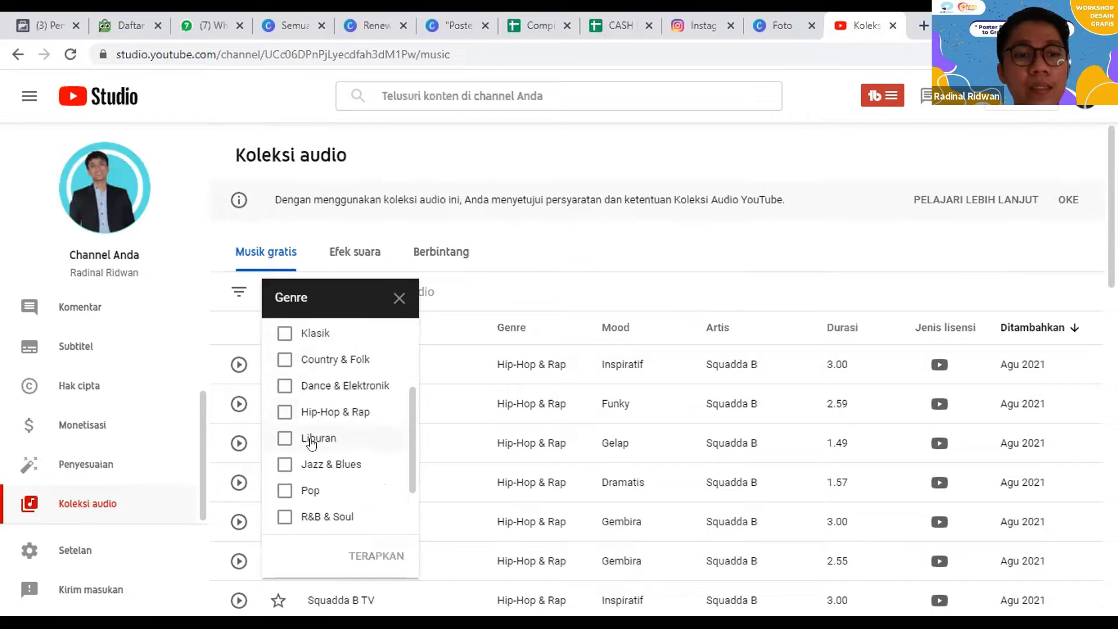
pyautogui.click(399, 298)
# Step: Look through the mood filter options, mark Gembira, and close the filter without applying it
pyautogui.click(295, 290)
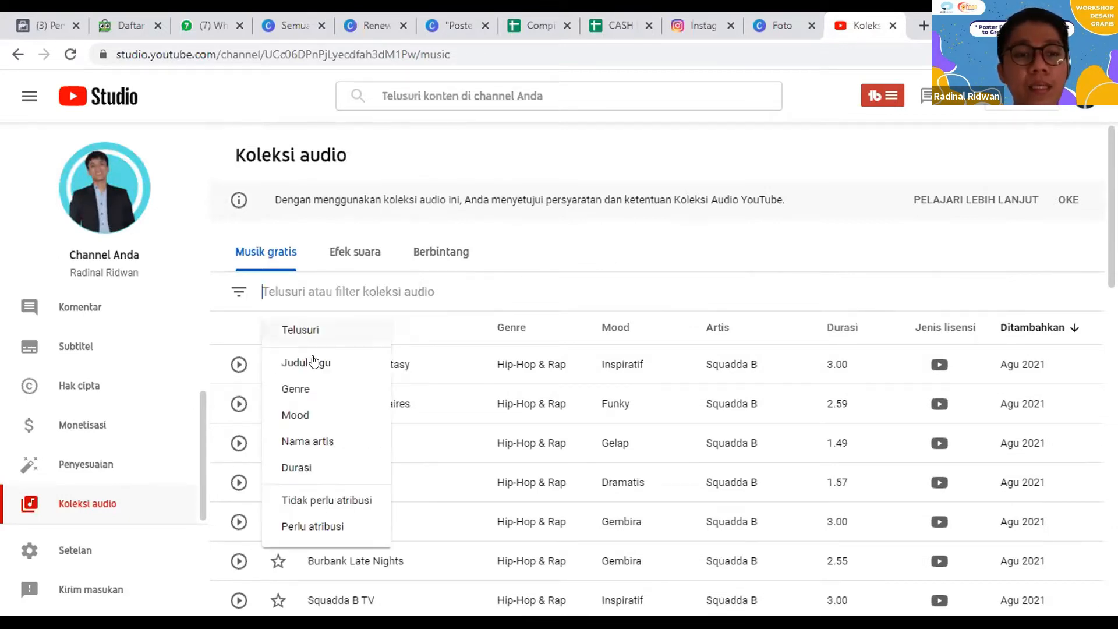
pyautogui.click(322, 419)
pyautogui.scroll(-1, 319, 401)
pyautogui.scroll(1, 314, 419)
pyautogui.click(317, 504)
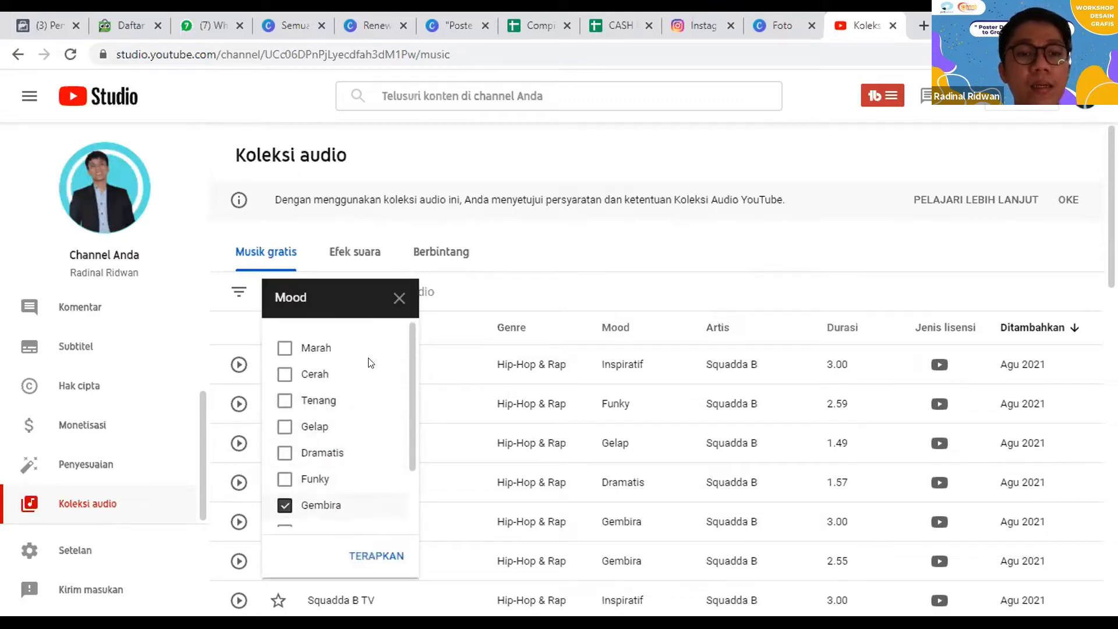
pyautogui.click(399, 298)
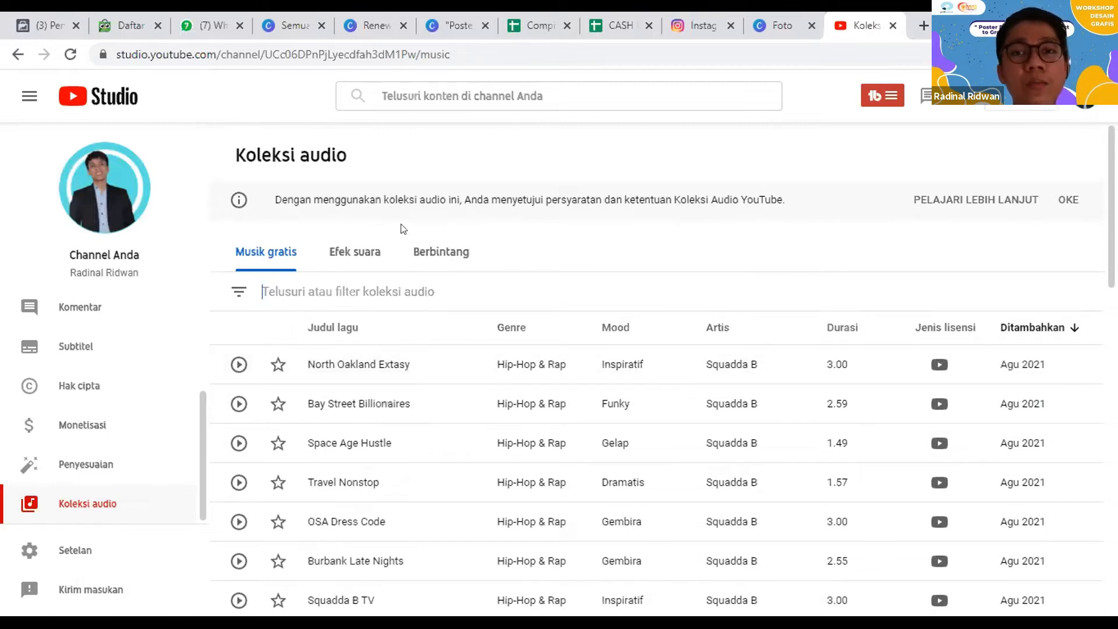
# Step: Switch back to the Renew 2025 Conference design in Canva and view the uploaded images, videos and audio
pyautogui.click(434, 18)
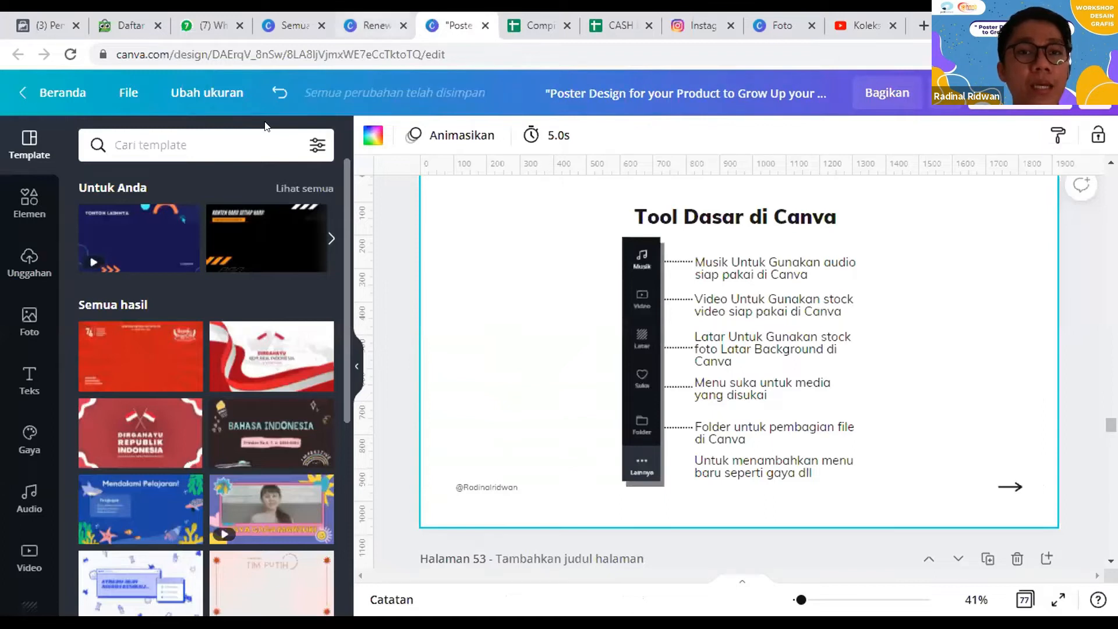
pyautogui.click(381, 22)
pyautogui.click(28, 267)
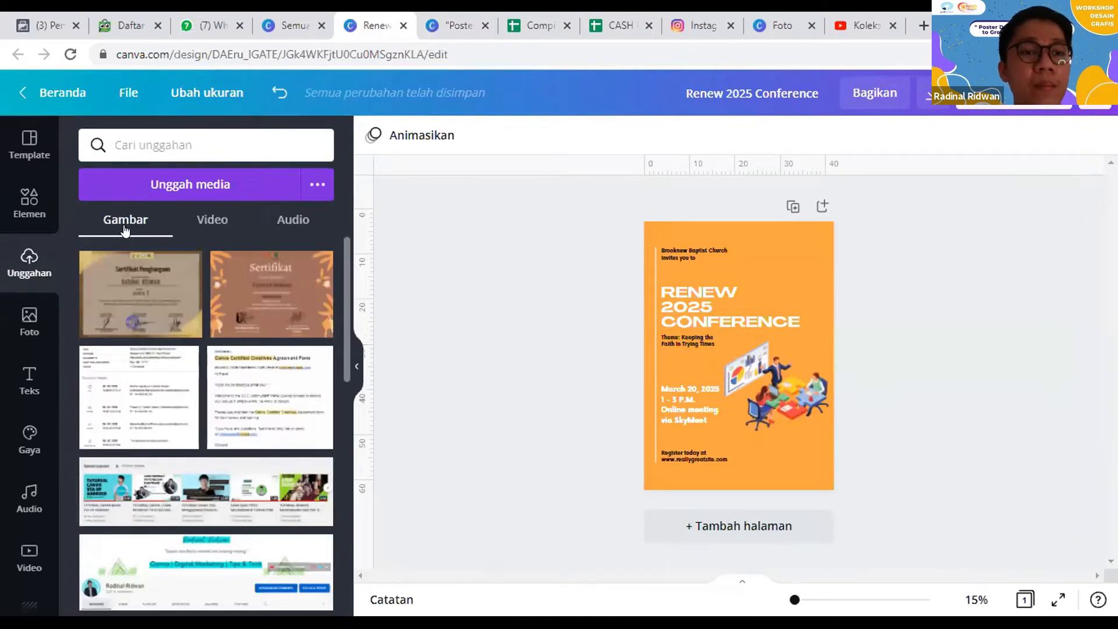
pyautogui.click(212, 221)
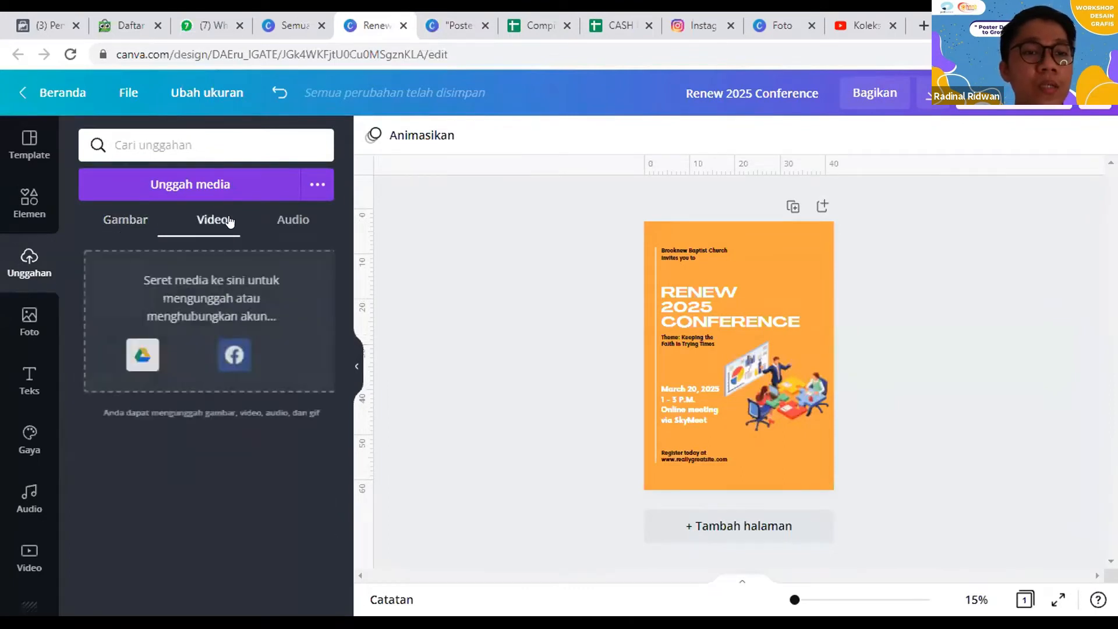
pyautogui.click(295, 231)
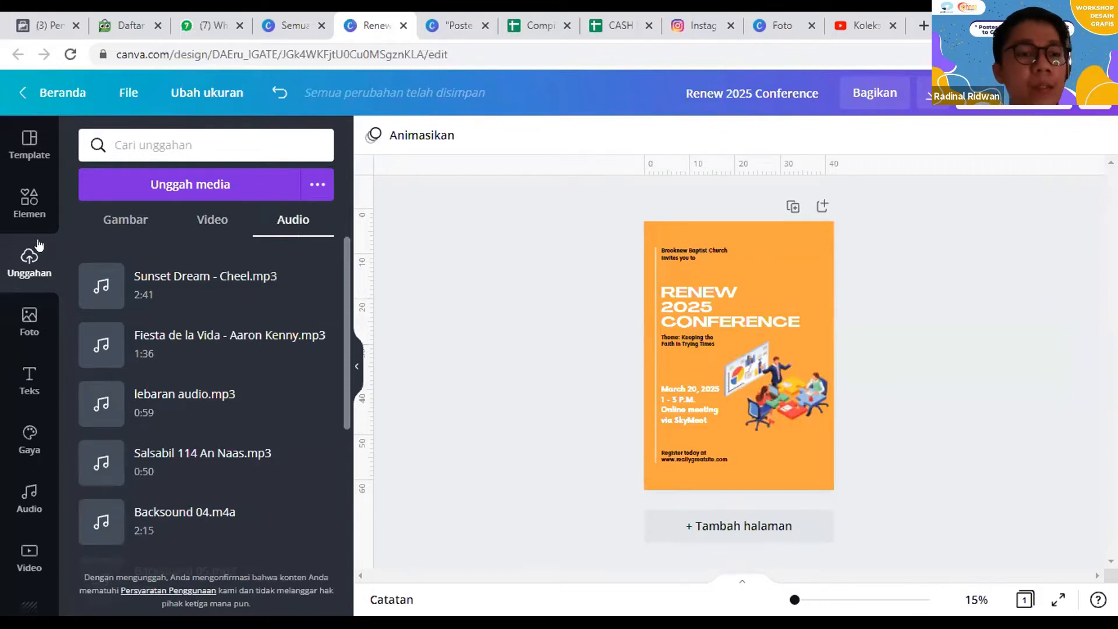
# Step: Add the recently used photo of two vases to the poster and enlarge it to cover the whole page
pyautogui.click(27, 319)
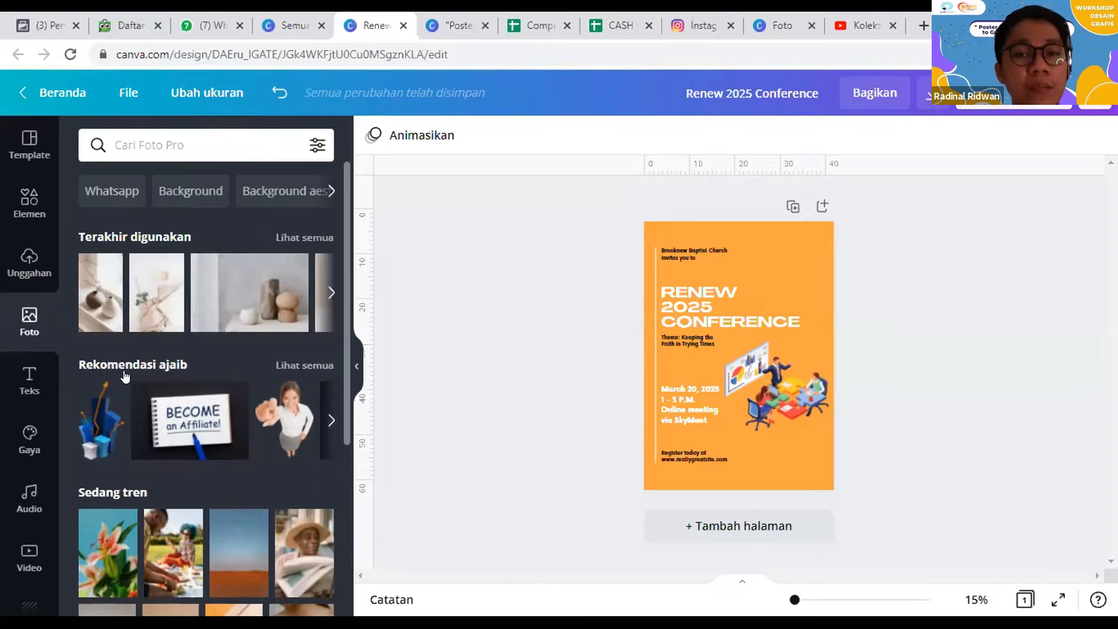
pyautogui.click(116, 297)
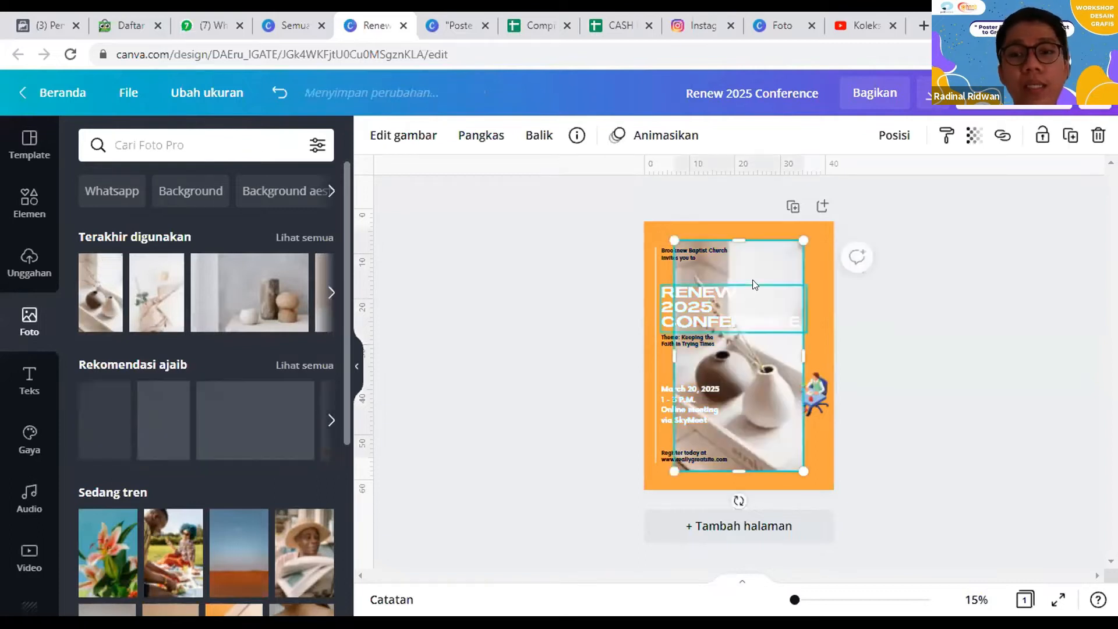
pyautogui.moveTo(733, 260); pyautogui.dragTo(703, 241)
pyautogui.moveTo(774, 455); pyautogui.dragTo(940, 417)
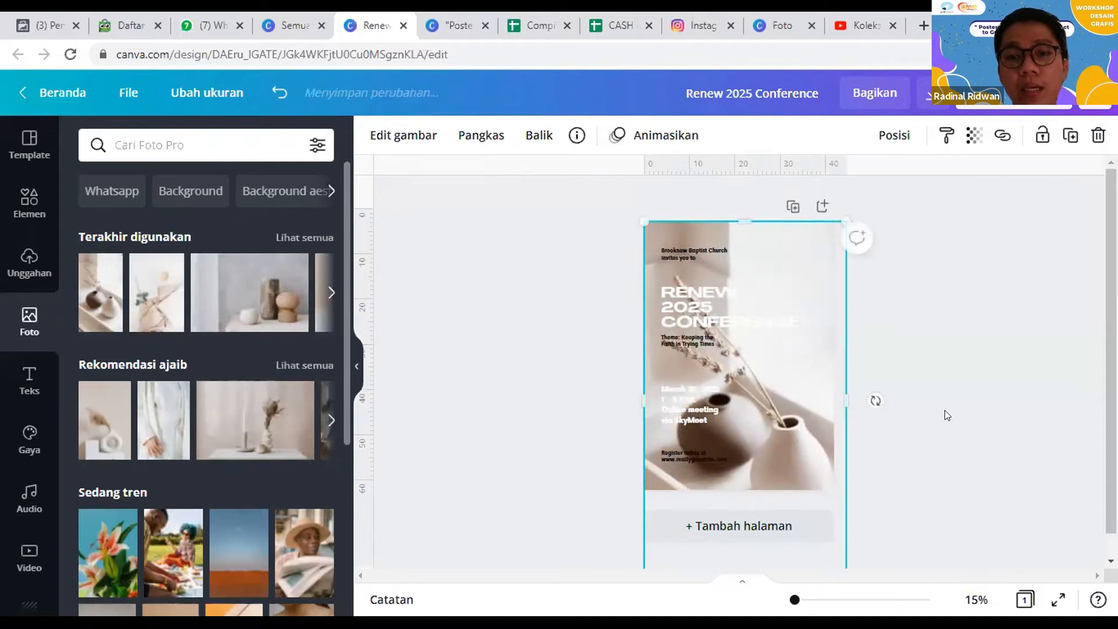
pyautogui.click(945, 413)
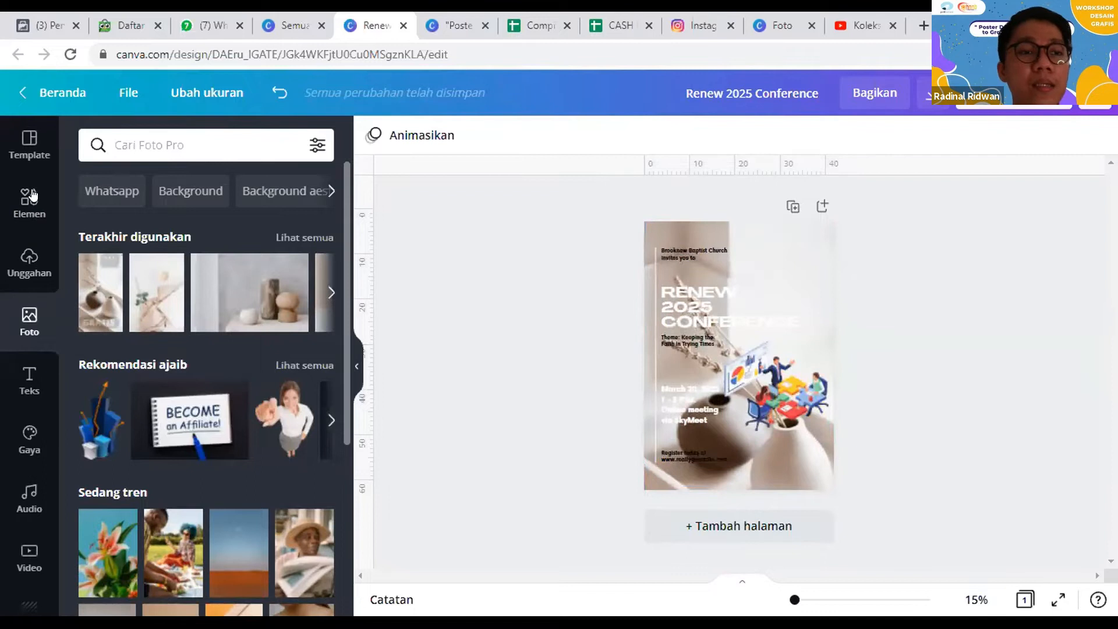
# Step: Clear the bisnis element search, add a square shape, and stretch it to cover the whole poster
pyautogui.click(30, 196)
pyautogui.click(107, 184)
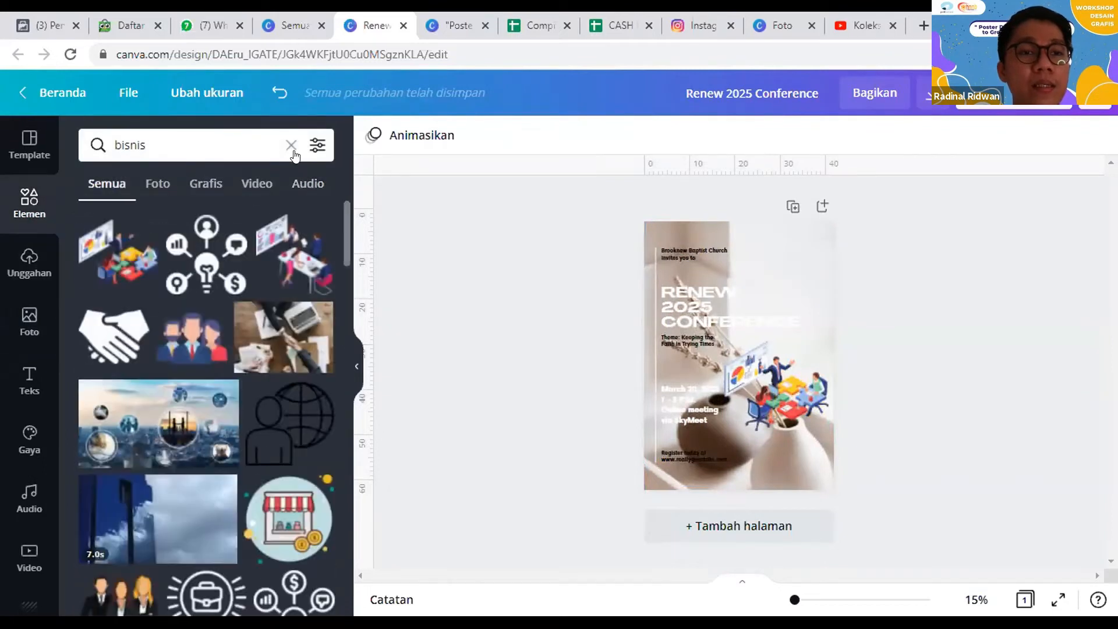
pyautogui.click(291, 146)
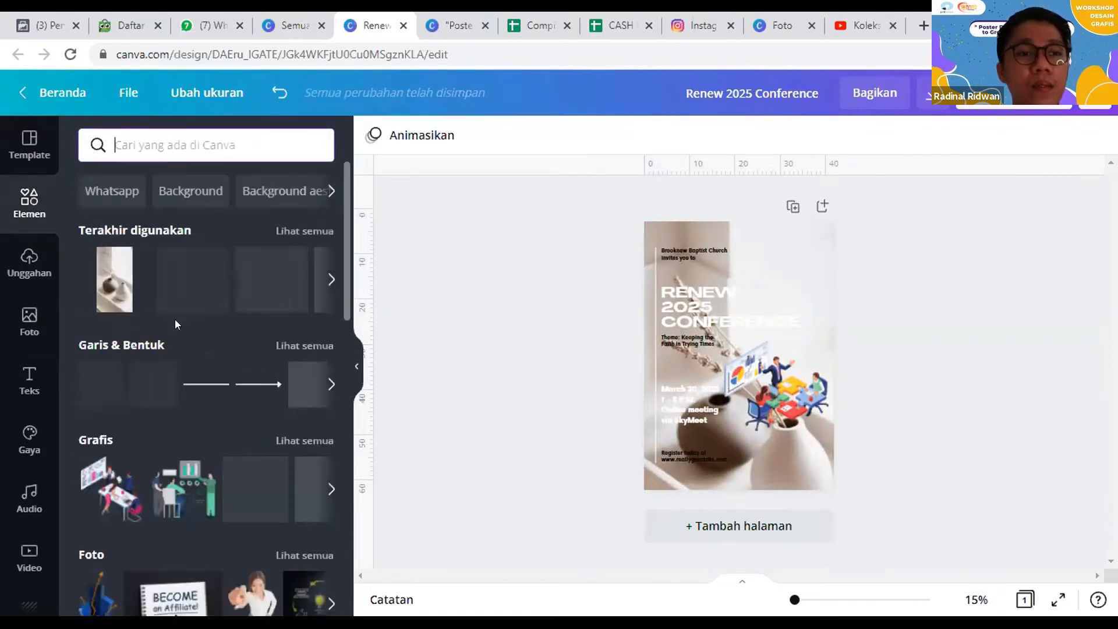
pyautogui.click(154, 384)
pyautogui.moveTo(732, 344); pyautogui.dragTo(690, 244)
pyautogui.moveTo(743, 312); pyautogui.dragTo(786, 436)
pyautogui.moveTo(734, 385); pyautogui.dragTo(779, 512)
pyautogui.moveTo(823, 358); pyautogui.dragTo(851, 356)
# Step: Colour the full-page square black and set its transparency to 74
pyautogui.click(373, 135)
pyautogui.click(140, 220)
pyautogui.click(974, 135)
pyautogui.moveTo(916, 193); pyautogui.dragTo(892, 185)
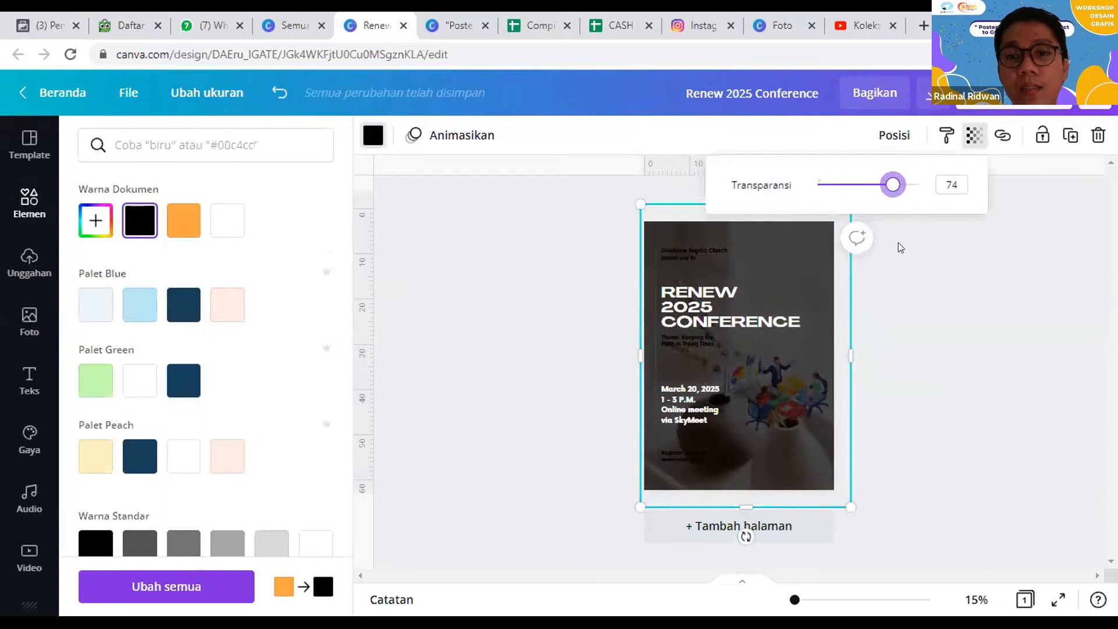
# Step: Reorder the black overlay so it lies behind the meeting illustration but above the vase photo, and deselect it
pyautogui.rightClick(789, 254)
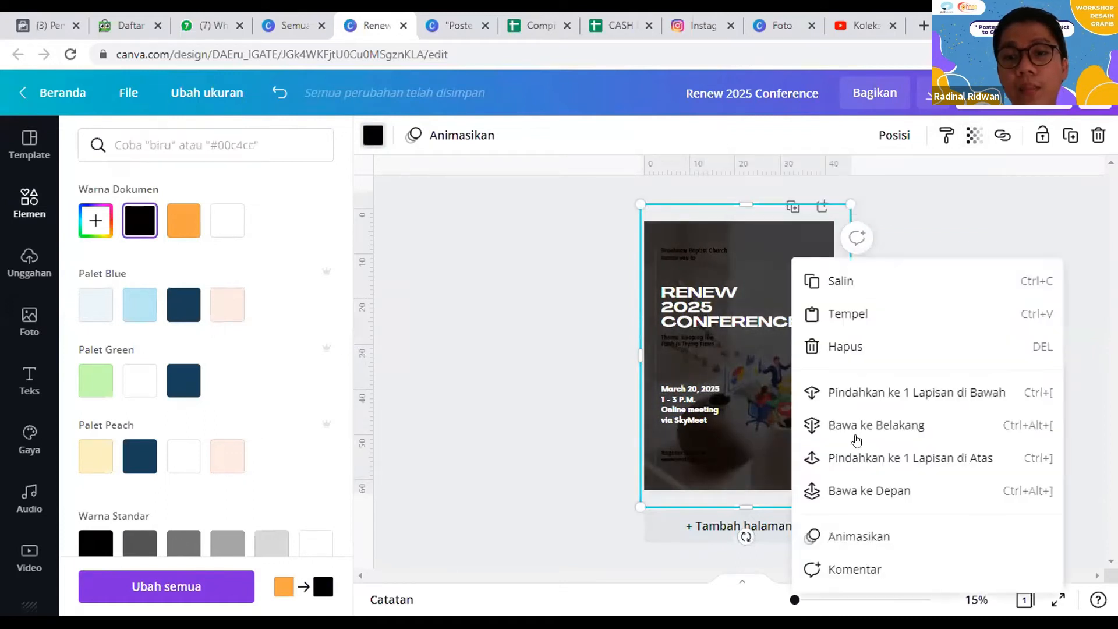
pyautogui.click(856, 490)
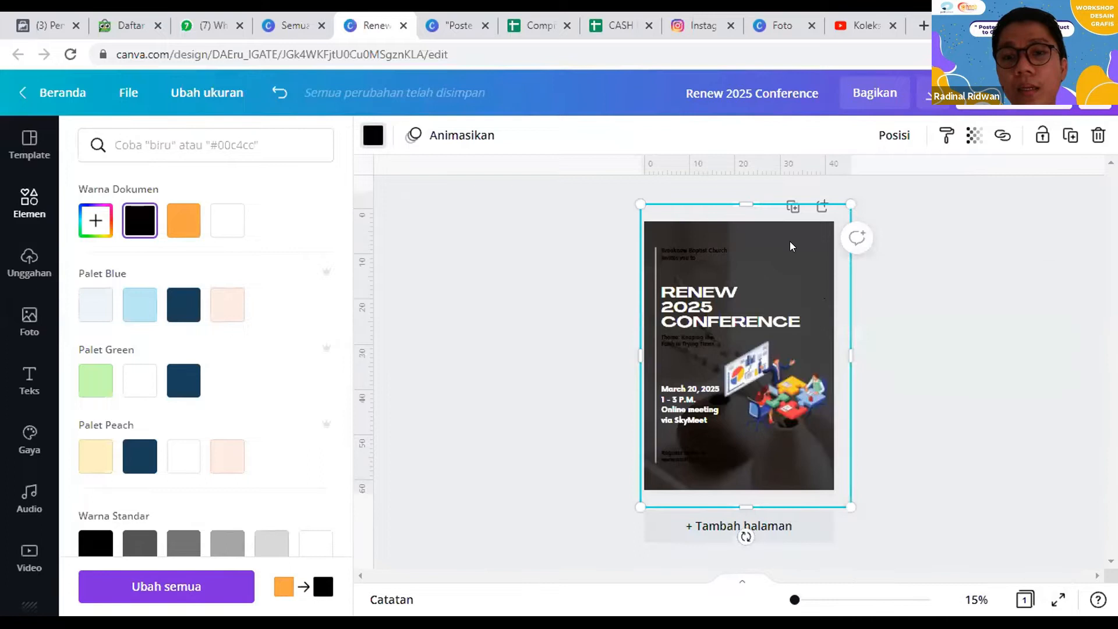
pyautogui.rightClick(790, 241)
pyautogui.click(511, 294)
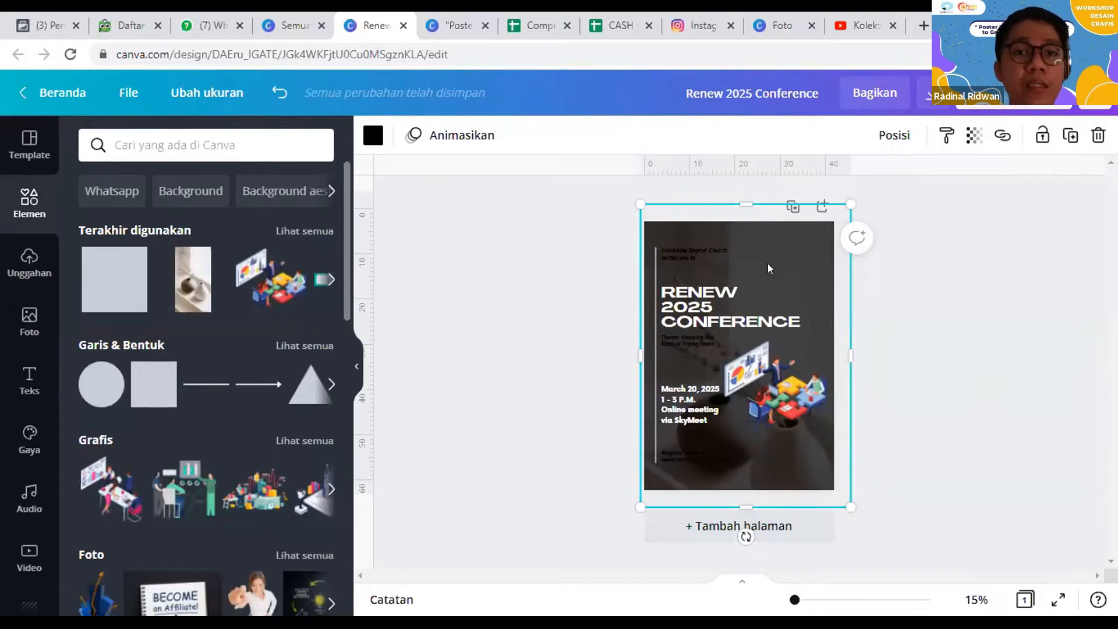
pyautogui.click(518, 242)
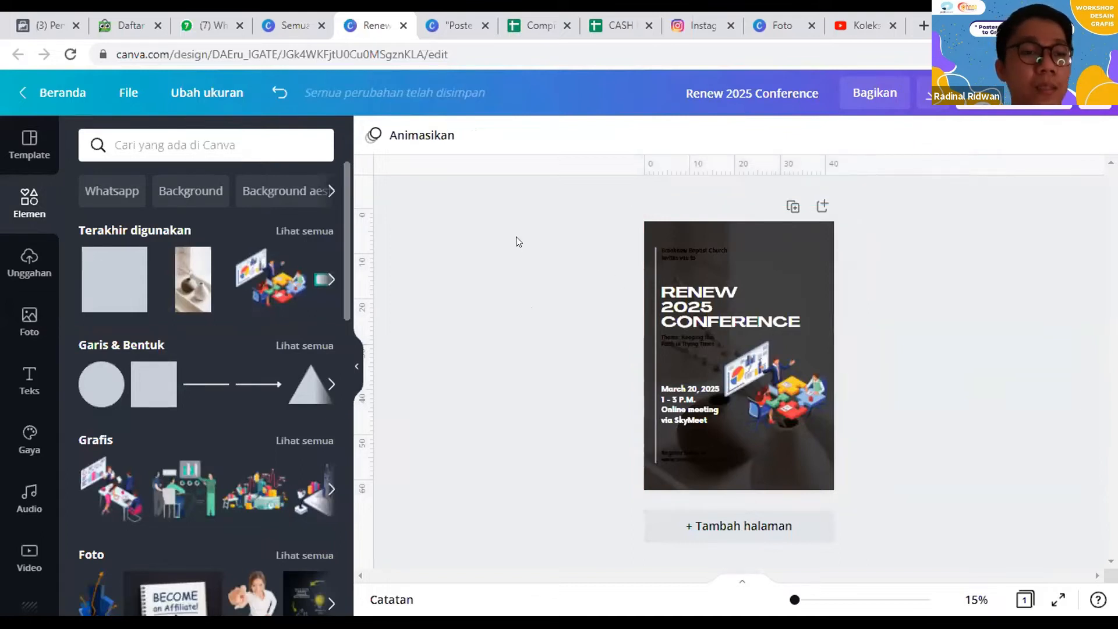
# Step: Add a heading text box, place it above the RENEW 2025 CONFERENCE title, and compare its font settings with the title's
pyautogui.click(30, 394)
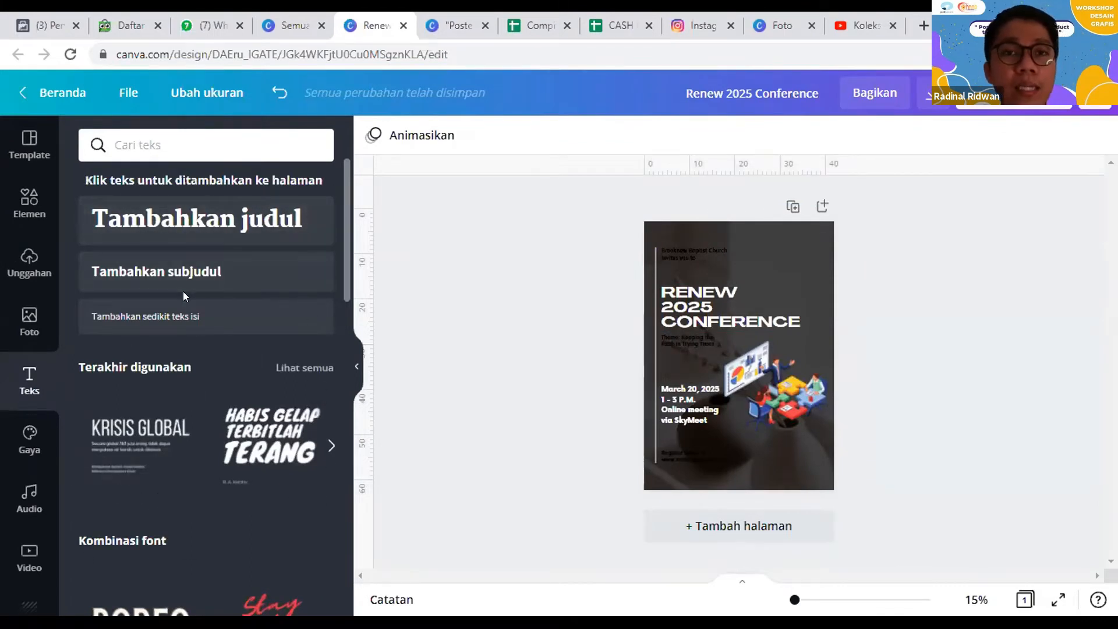
pyautogui.click(215, 207)
pyautogui.moveTo(751, 392); pyautogui.dragTo(780, 299)
pyautogui.click(732, 322)
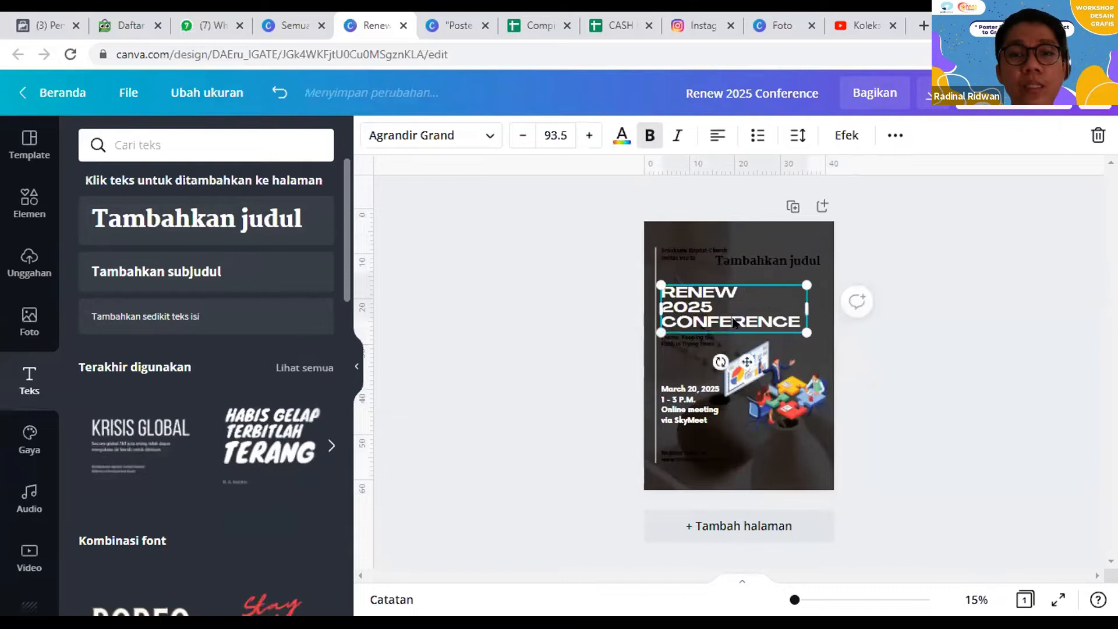
pyautogui.click(773, 256)
pyautogui.click(563, 131)
pyautogui.click(712, 308)
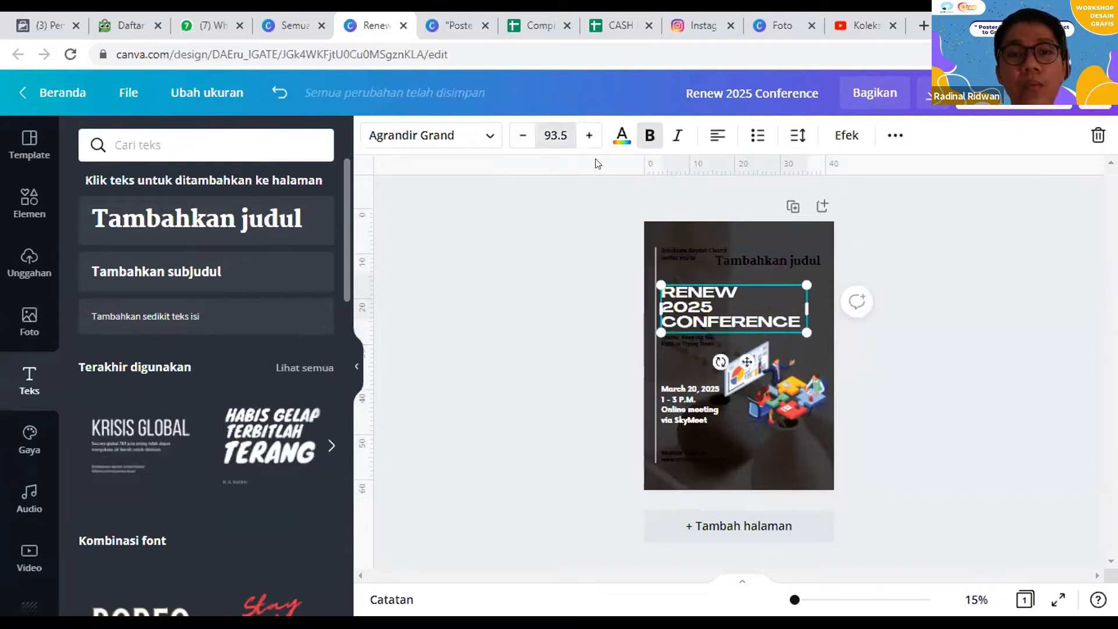
pyautogui.click(536, 247)
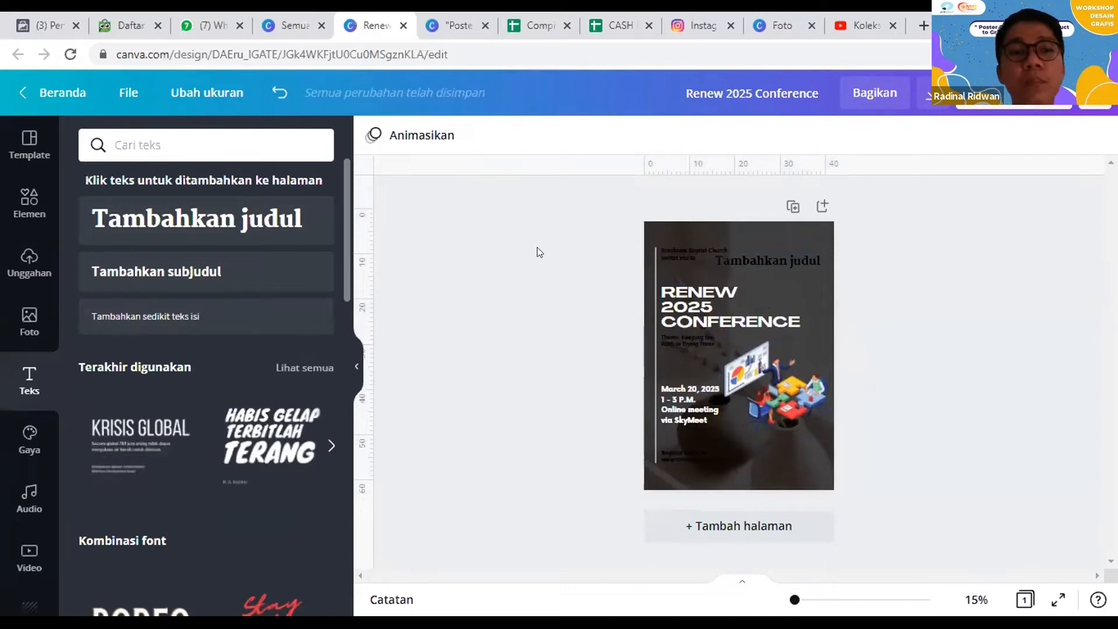
# Step: Add a subheading below the theme line and a body text box beside the registration text near the poster's bottom edge
pyautogui.click(240, 272)
pyautogui.moveTo(709, 381); pyautogui.dragTo(663, 381)
pyautogui.click(695, 340)
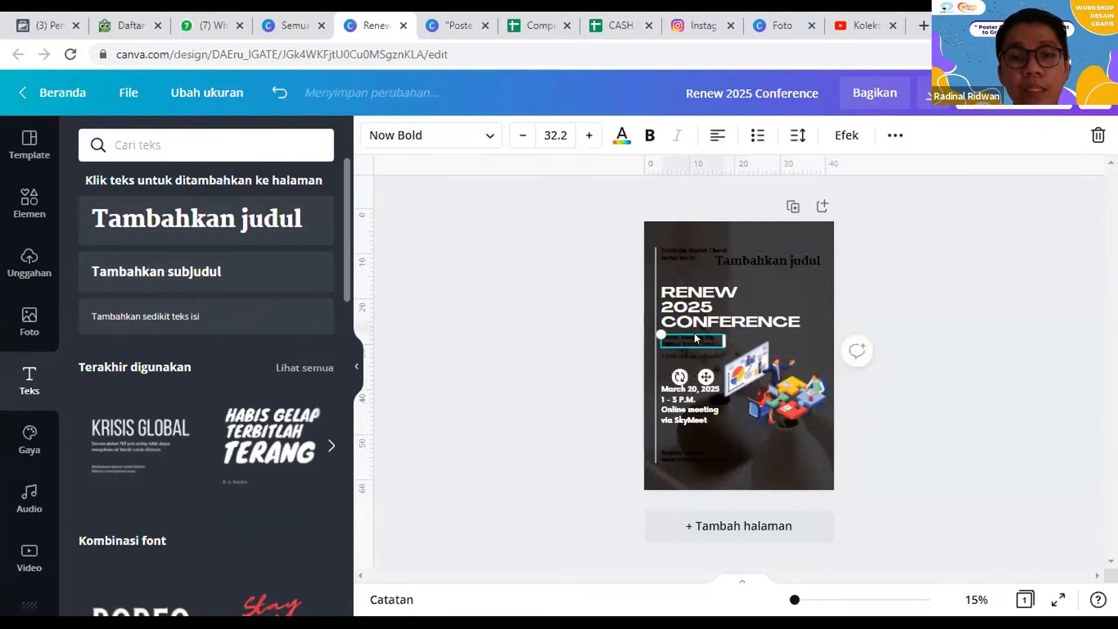
pyautogui.click(674, 356)
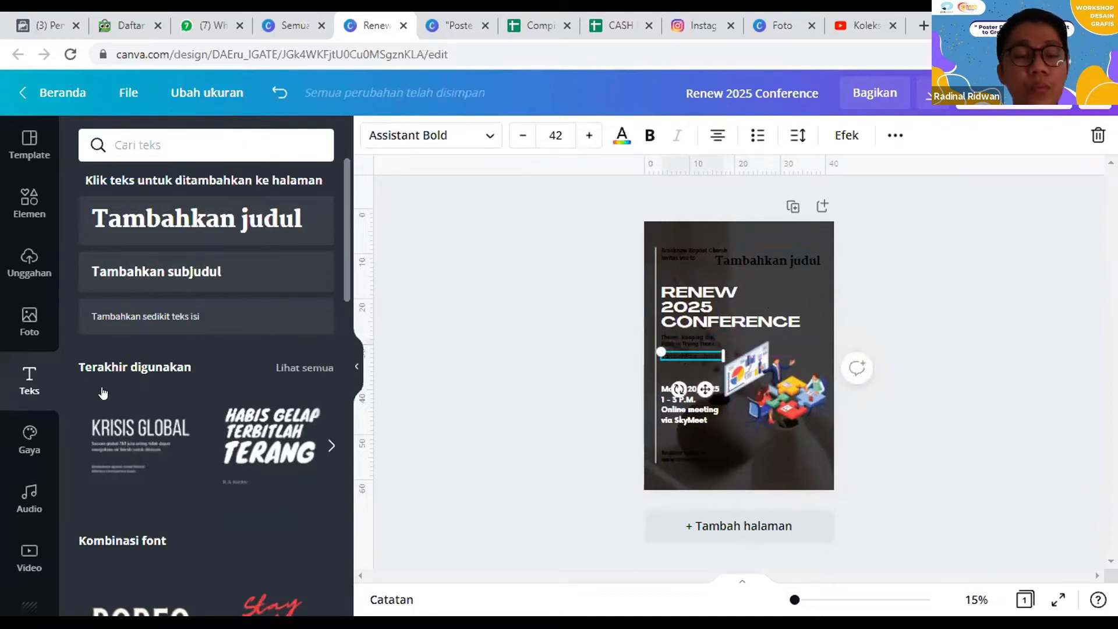
pyautogui.click(135, 318)
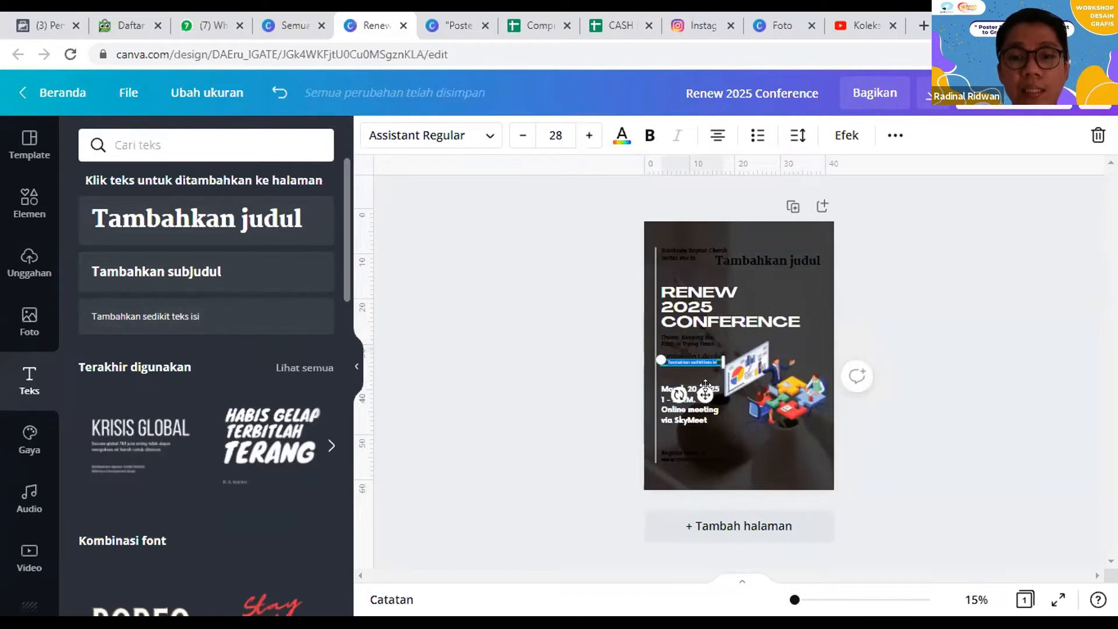
pyautogui.moveTo(767, 470); pyautogui.dragTo(781, 484)
pyautogui.click(687, 458)
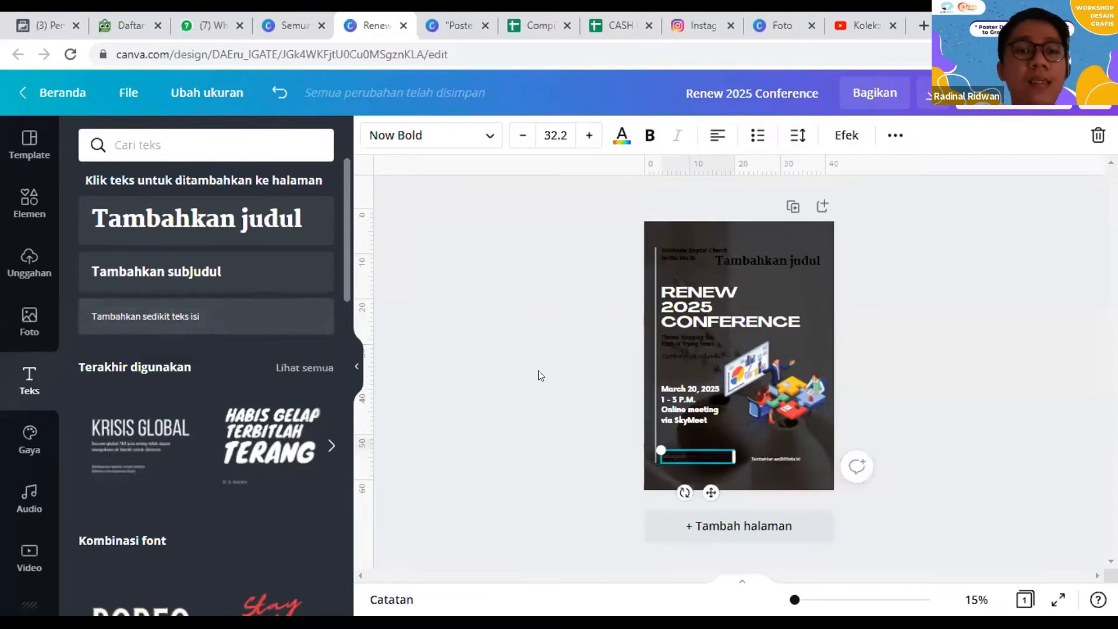
# Step: Browse the ready-made font combinations, comparing the free and Pro designs
pyautogui.scroll(-4, 127, 349)
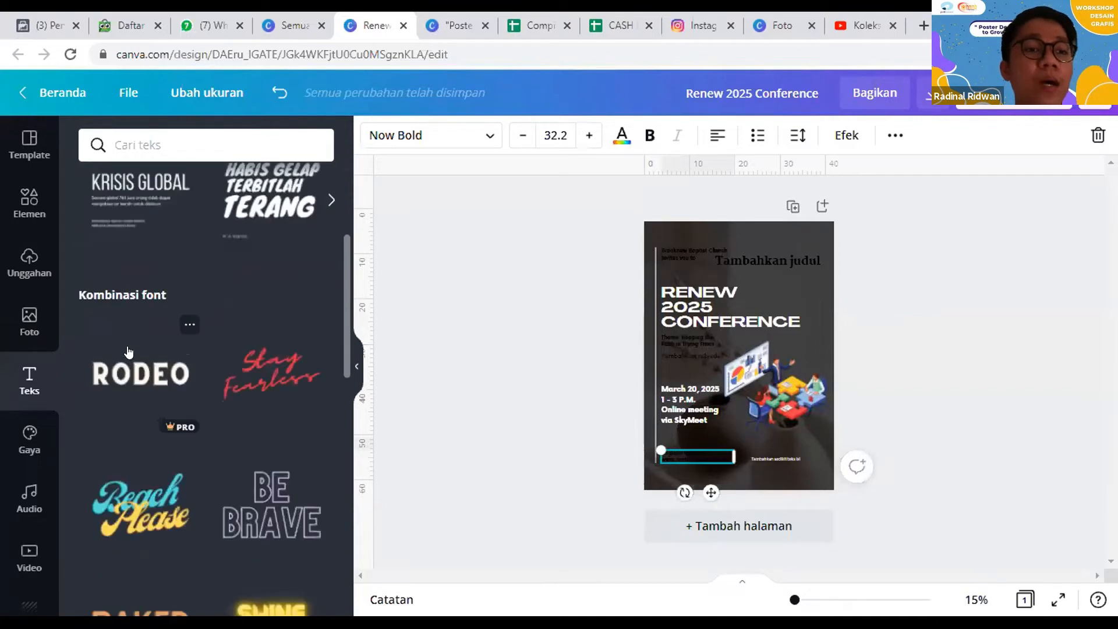
pyautogui.scroll(-9, 128, 352)
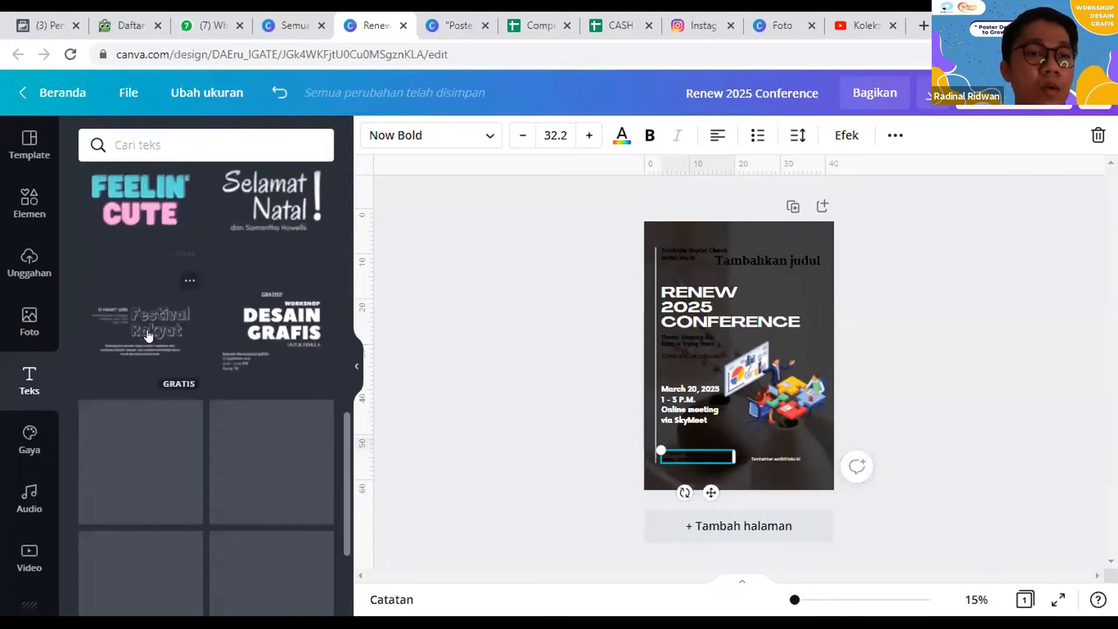
pyautogui.scroll(12, 148, 335)
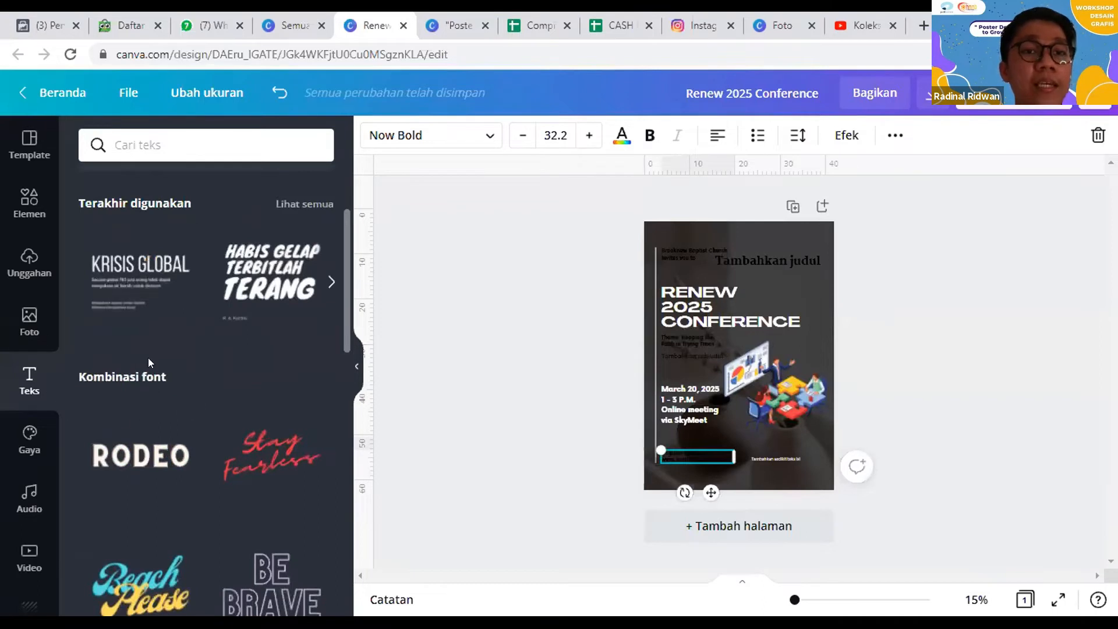
pyautogui.scroll(-4, 148, 356)
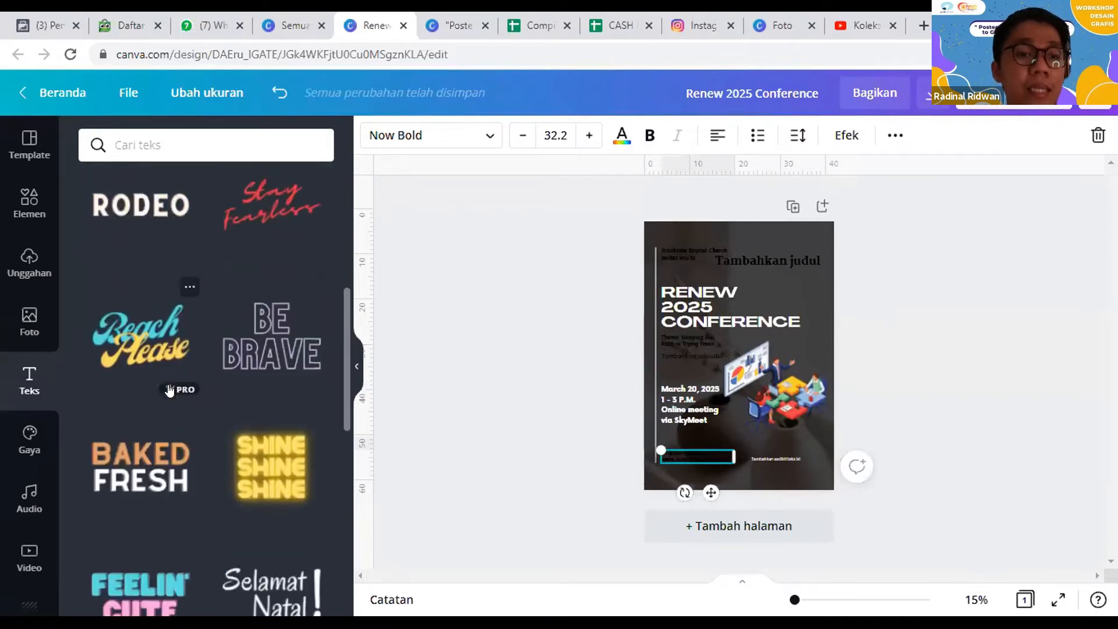
pyautogui.scroll(-5, 233, 355)
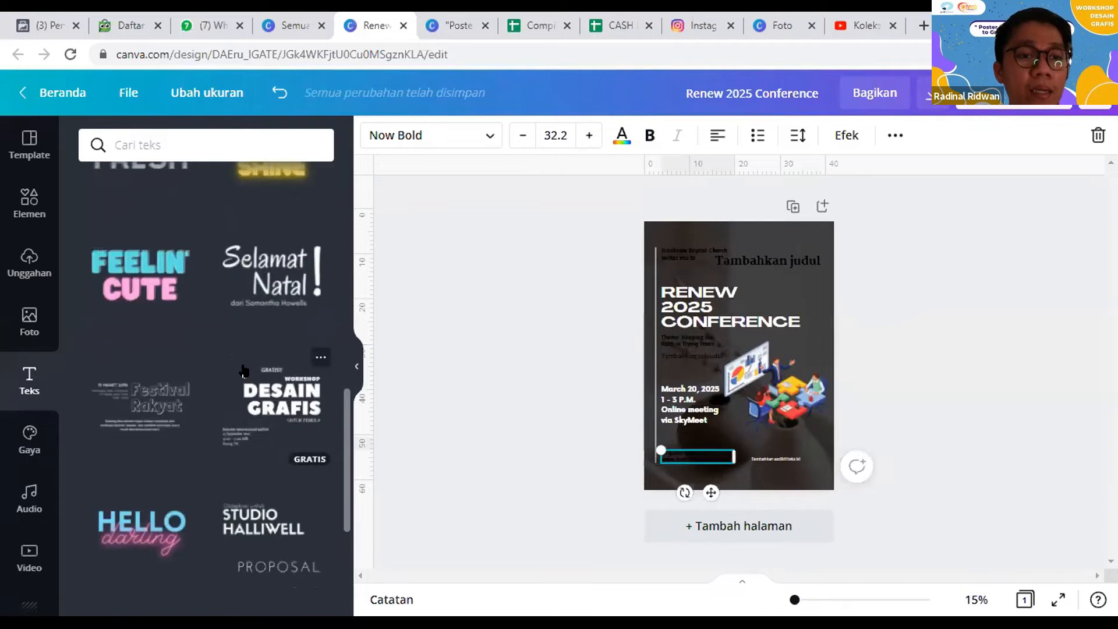
pyautogui.scroll(-6, 243, 370)
pyautogui.scroll(9, 201, 361)
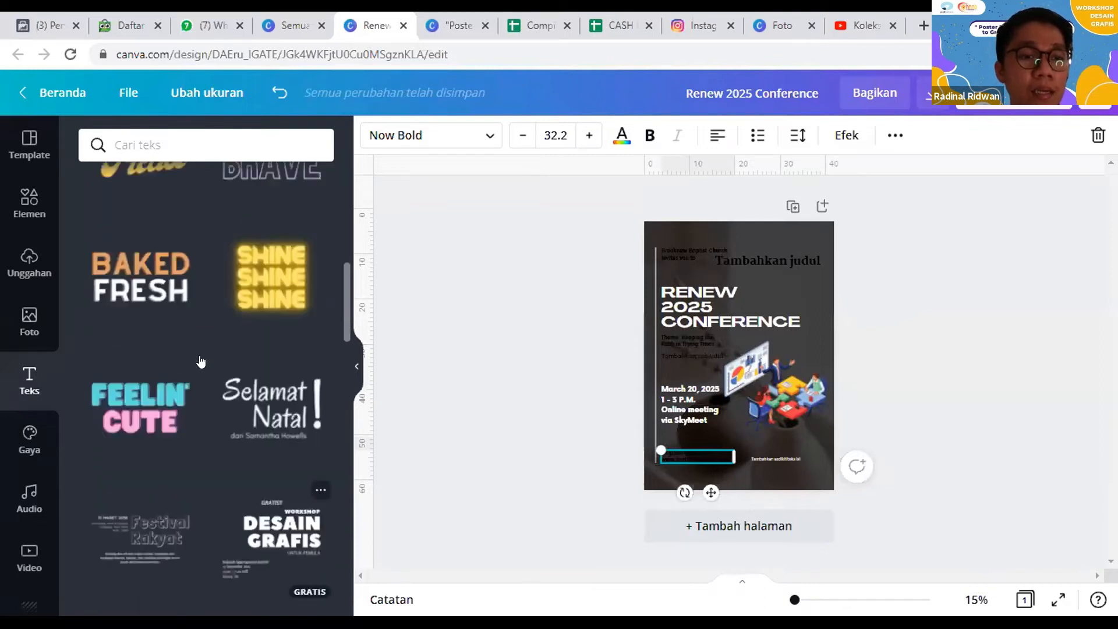
pyautogui.scroll(1, 201, 361)
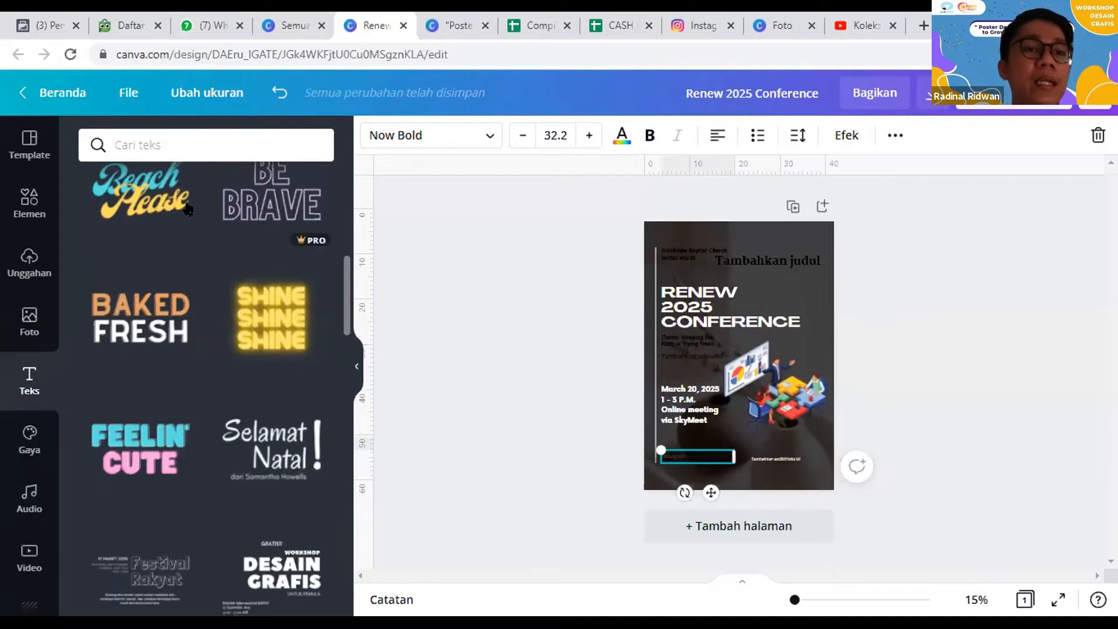
pyautogui.scroll(2, 221, 268)
pyautogui.scroll(-5, 219, 326)
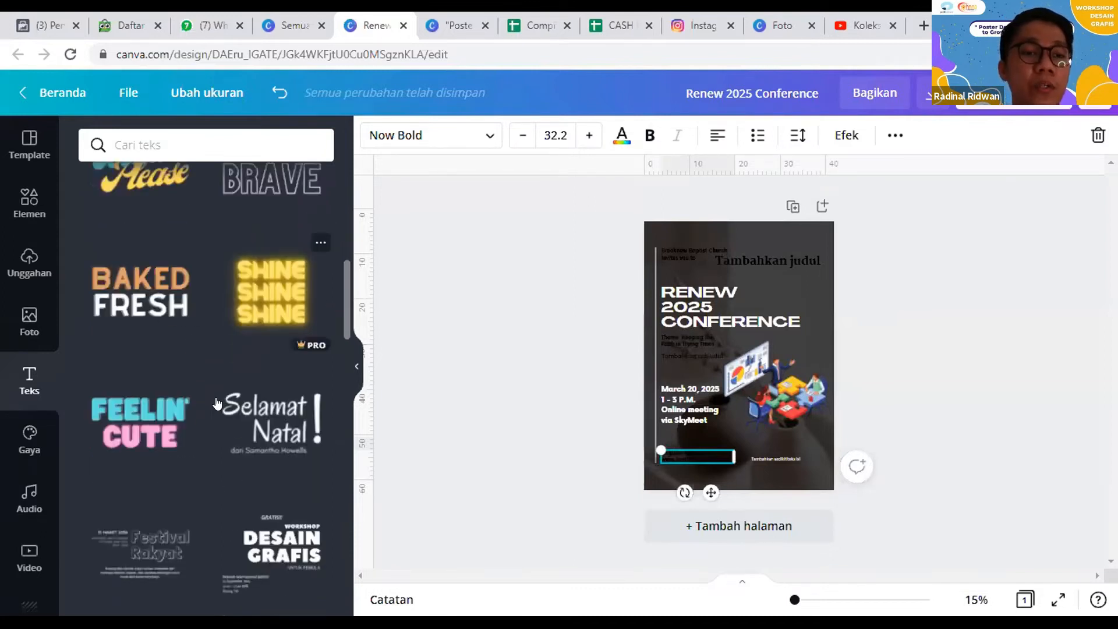
pyautogui.scroll(-1, 215, 377)
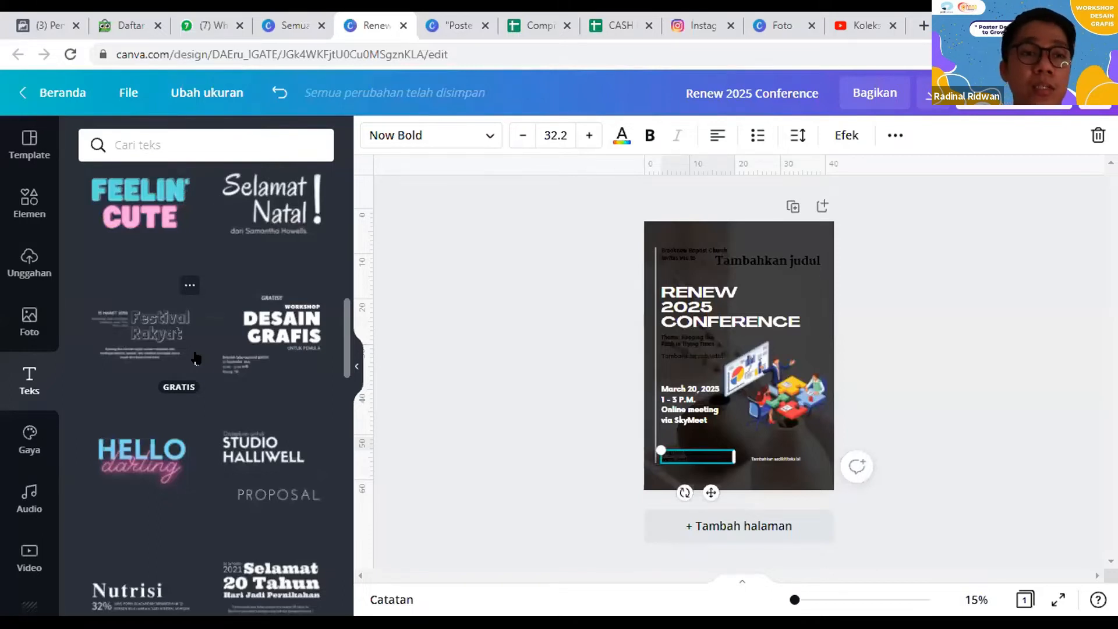
# Step: Bring up the style palettes and undo all poster edits back to the original orange template with the circular photo
pyautogui.click(25, 440)
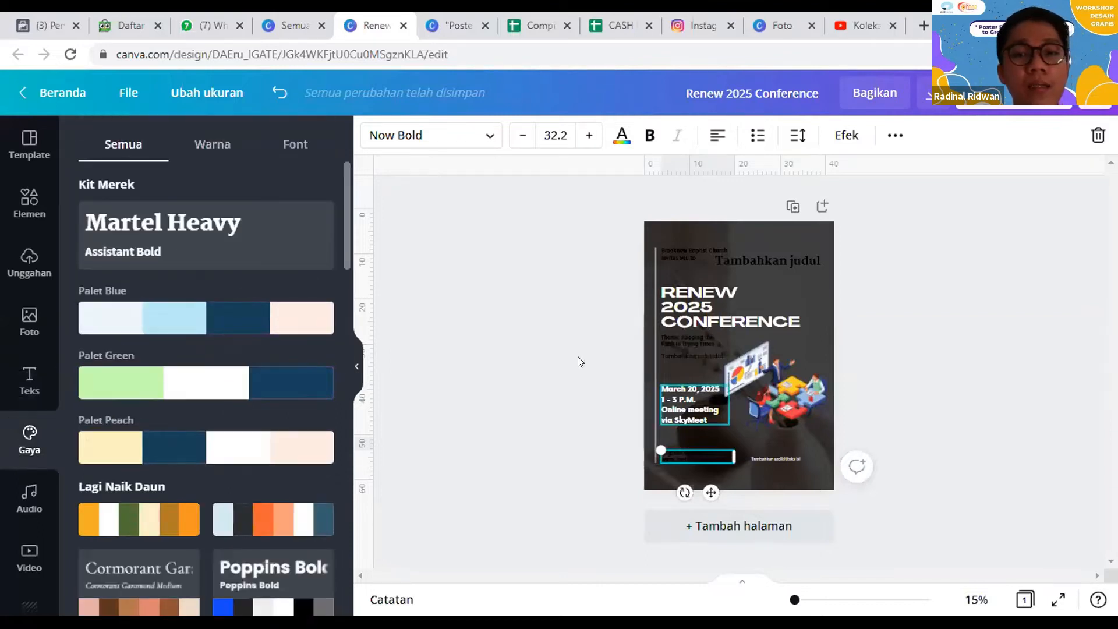
pyautogui.click(931, 398)
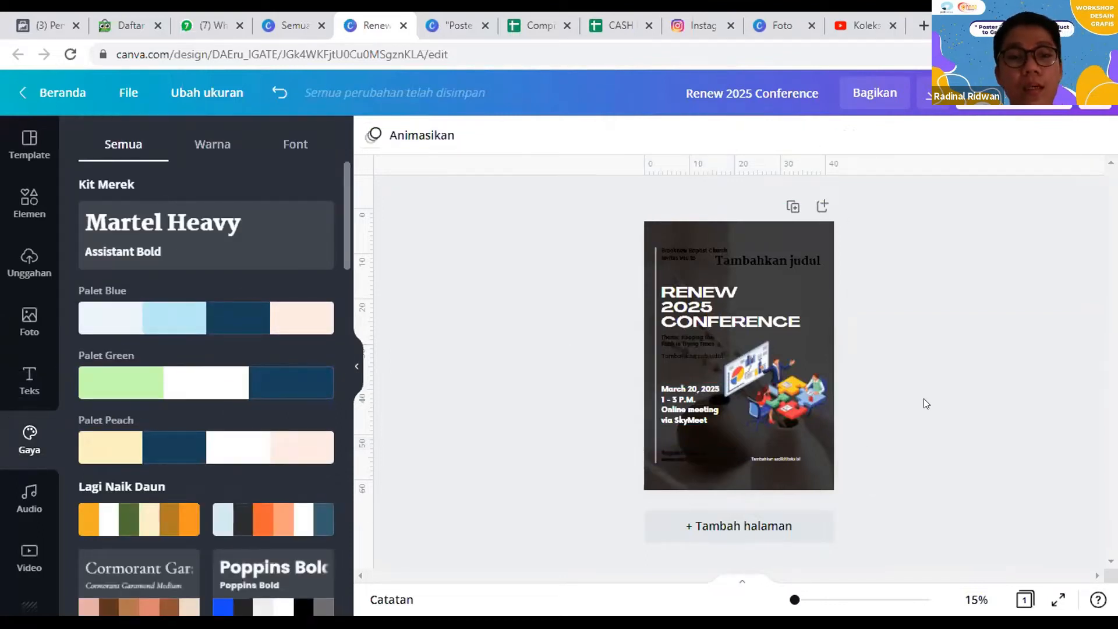
pyautogui.hotkey('ctrl', 'z')
pyautogui.hotkey('ctrl', 'z')
pyautogui.hotkey('ctrl', 'z')
pyautogui.hotkey('ctrl', 'z')
pyautogui.hotkey('ctrl', 'z')
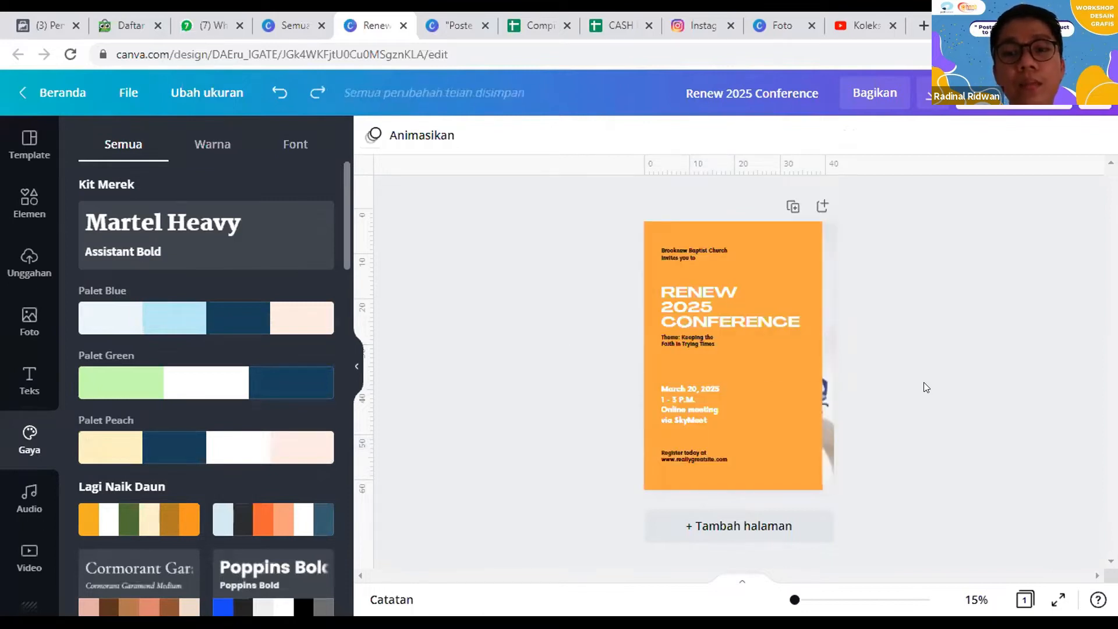
pyautogui.hotkey('ctrl', 'y')
pyautogui.hotkey('ctrl', 'y')
pyautogui.hotkey('ctrl', 'y')
pyautogui.hotkey('ctrl', 'z')
pyautogui.hotkey('ctrl', 'z')
pyautogui.hotkey('ctrl', 'z')
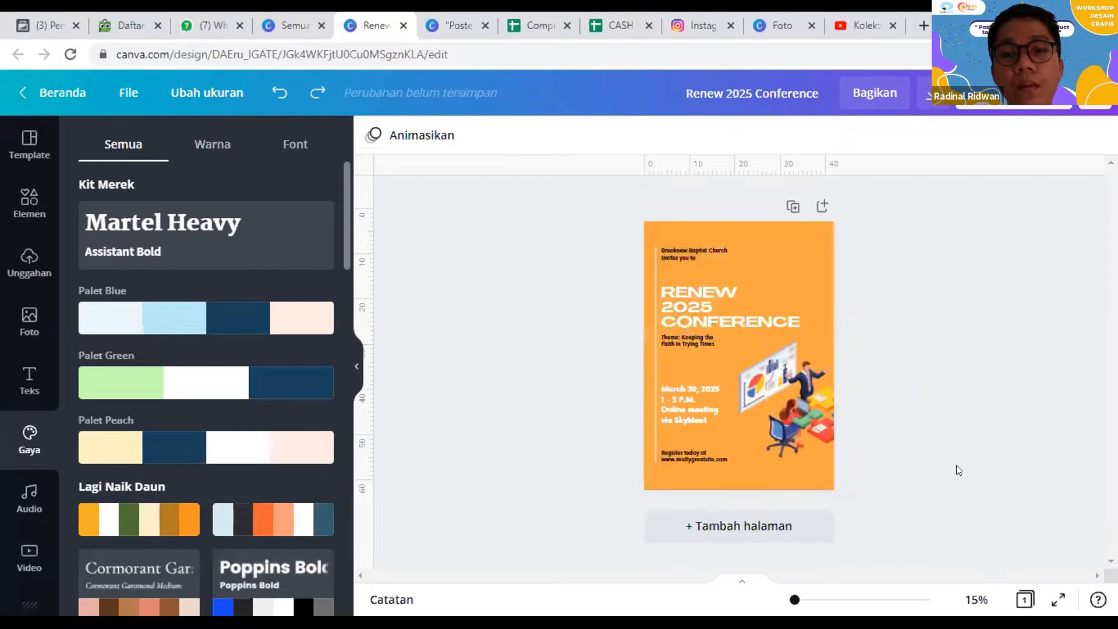
pyautogui.hotkey('ctrl', 'z')
pyautogui.hotkey('ctrl', 'z')
pyautogui.hotkey('ctrl', 'z')
pyautogui.hotkey('ctrl', 'z')
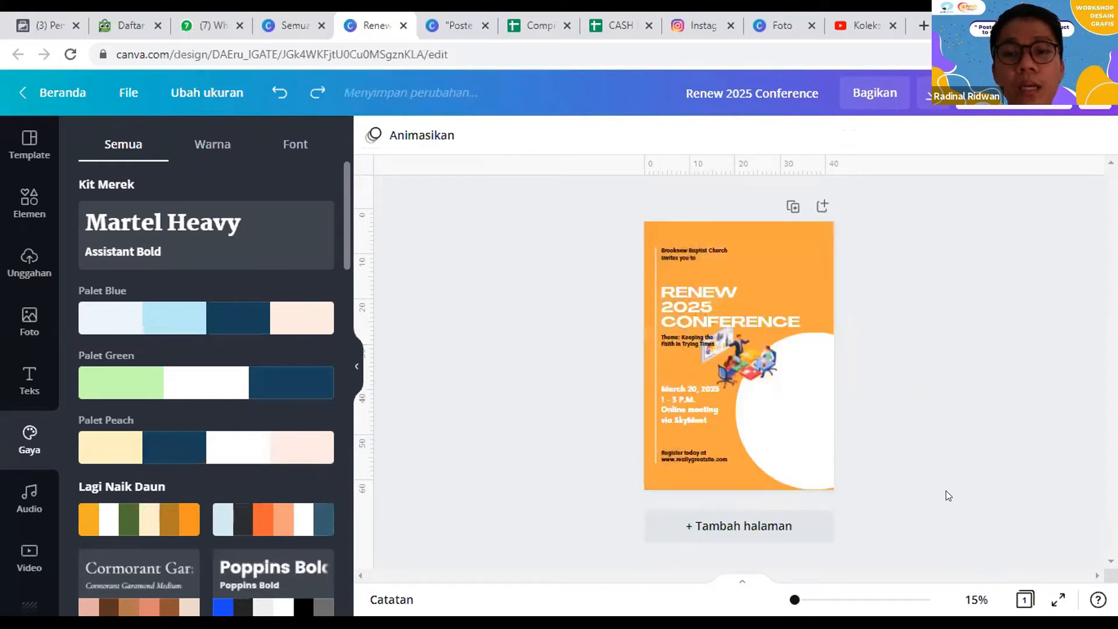
pyautogui.hotkey('ctrl', 'z')
pyautogui.hotkey('ctrl', 'z')
pyautogui.hotkey('ctrl', 'z')
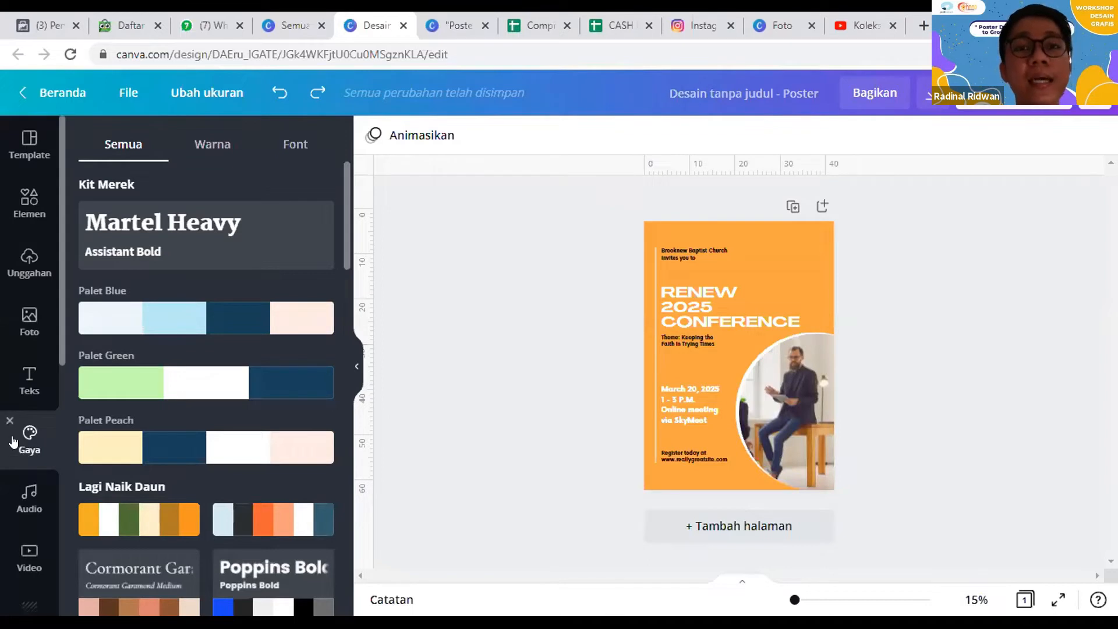
# Step: Recolour the poster with Palet Blue, replace it with Palet Green, and check the title, background and circle colours
pyautogui.click(193, 321)
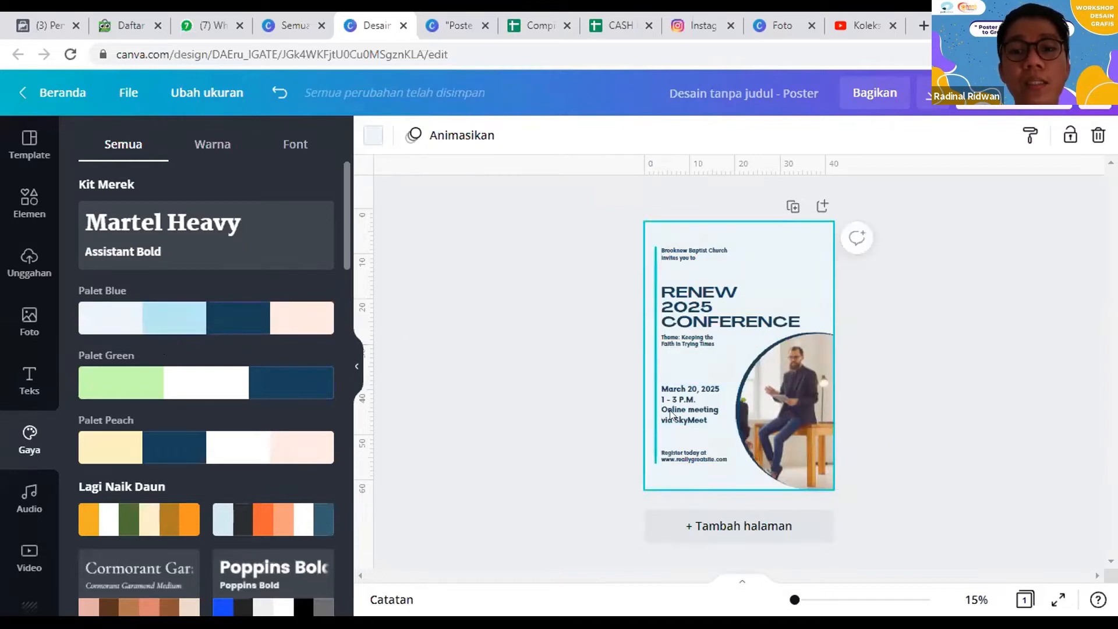
pyautogui.click(229, 383)
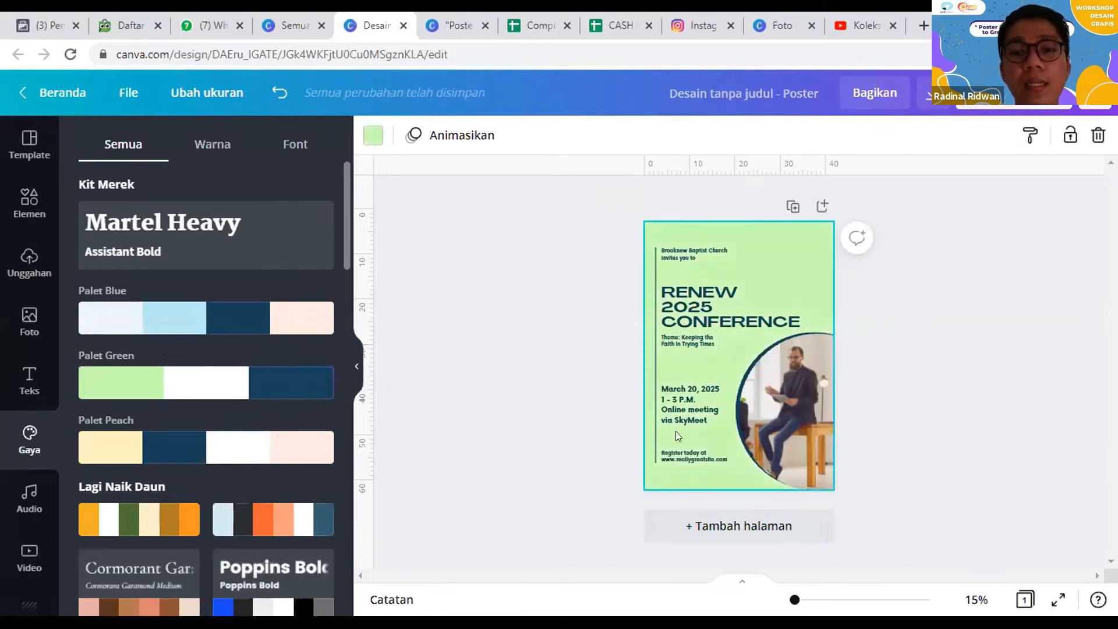
pyautogui.click(690, 308)
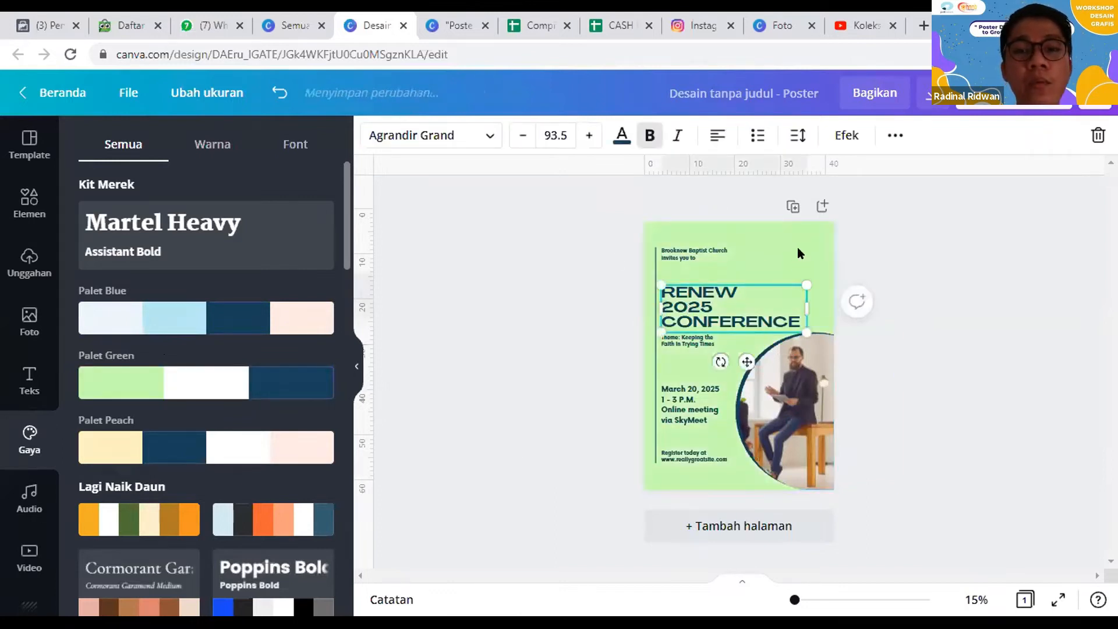
pyautogui.click(800, 244)
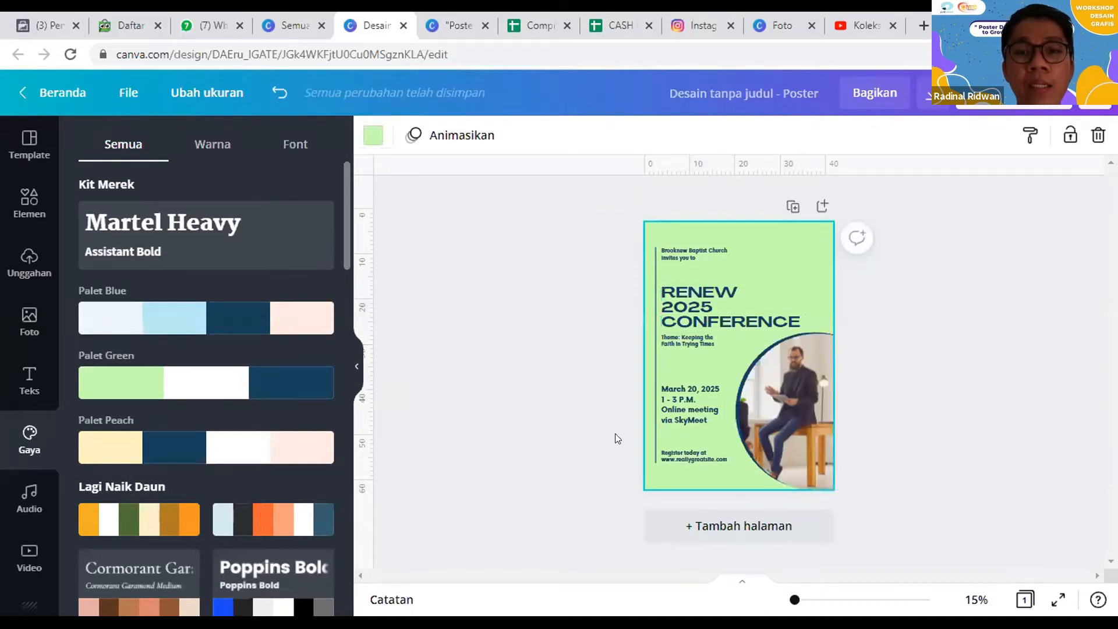
pyautogui.click(738, 412)
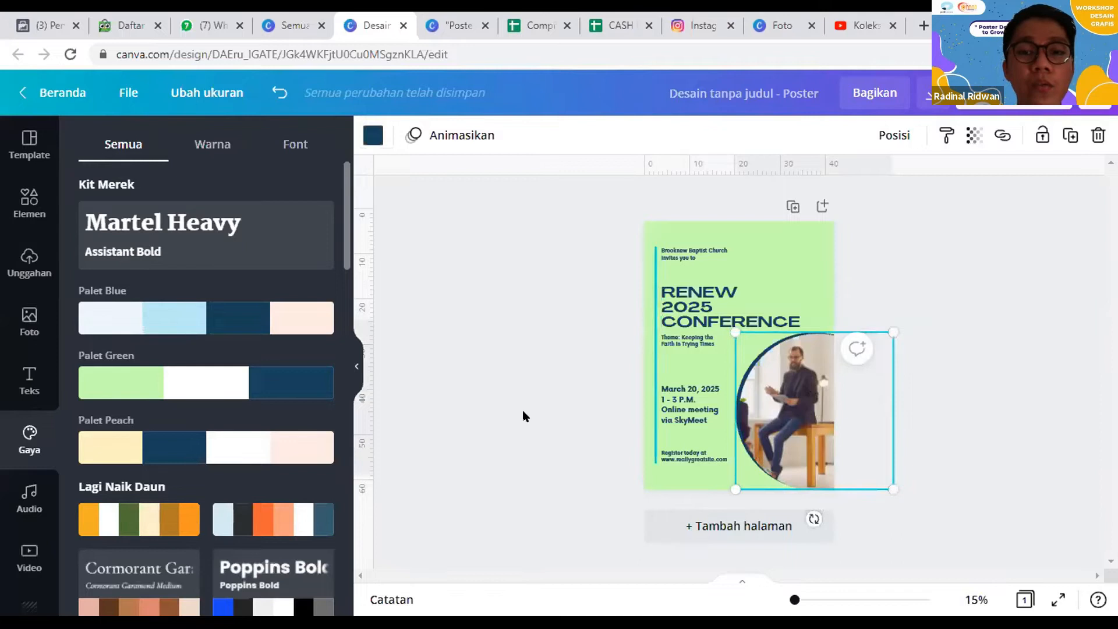
# Step: Recolour the poster with Palet Peach, replace it with Palet Blue, and shuffle the palette until the background turns pale peach
pyautogui.click(648, 346)
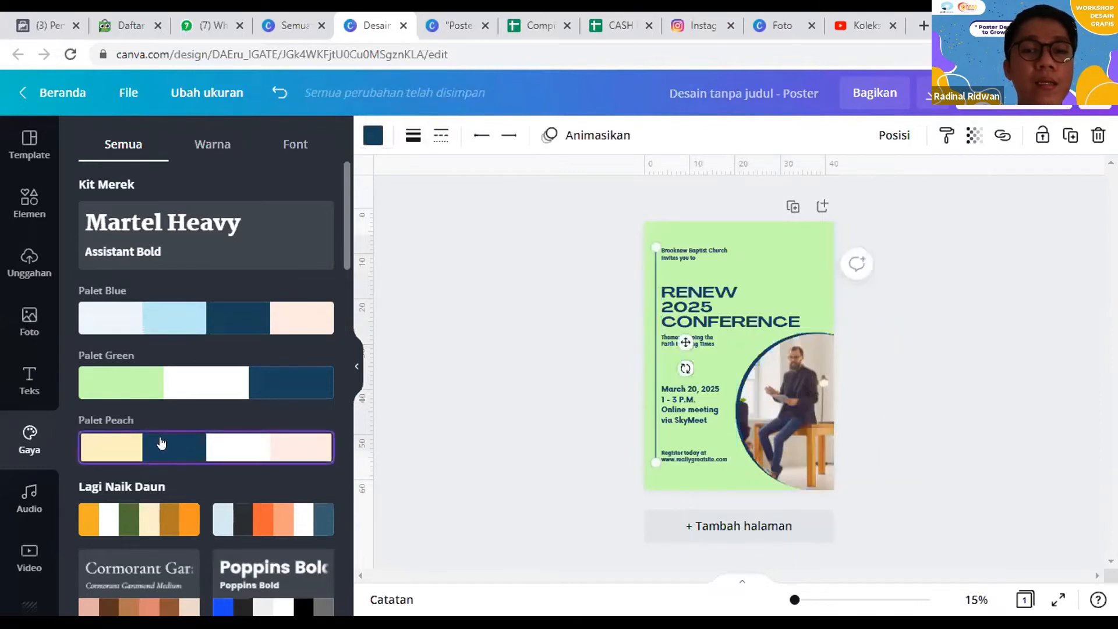
pyautogui.click(163, 447)
pyautogui.click(187, 313)
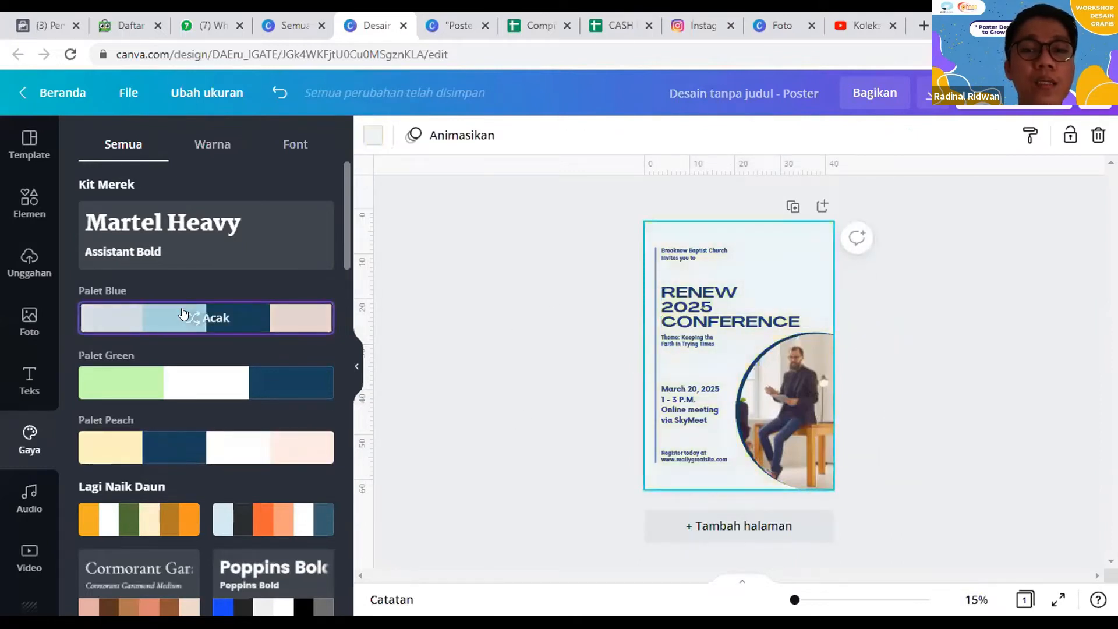
pyautogui.click(180, 321)
pyautogui.click(180, 320)
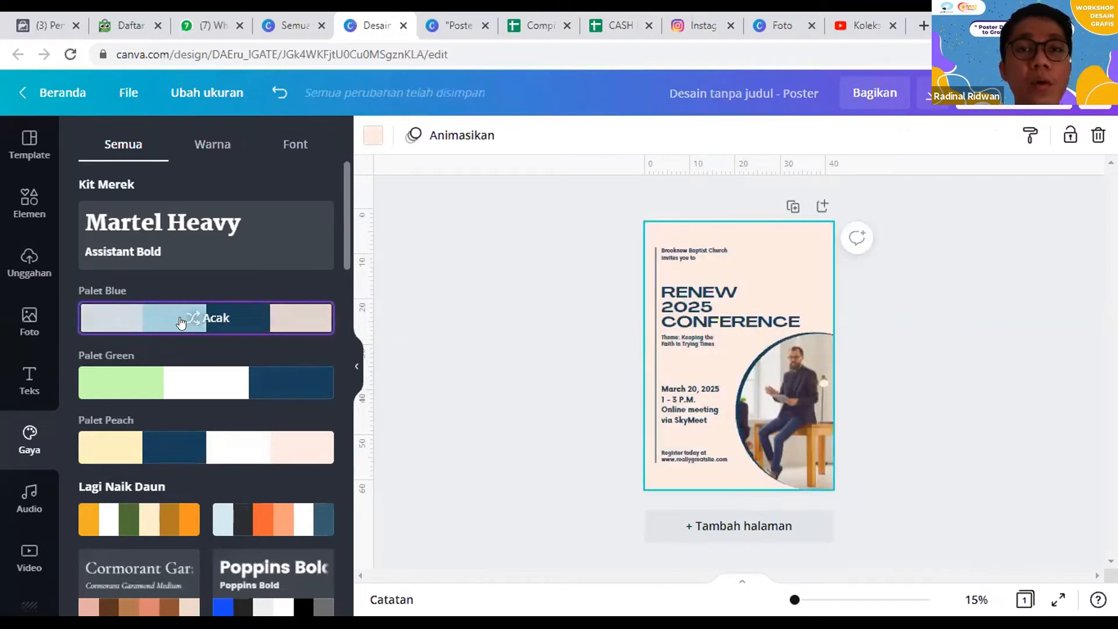
# Step: Browse the style collections limited to colour palettes, and then those limited to font pairings
pyautogui.click(212, 140)
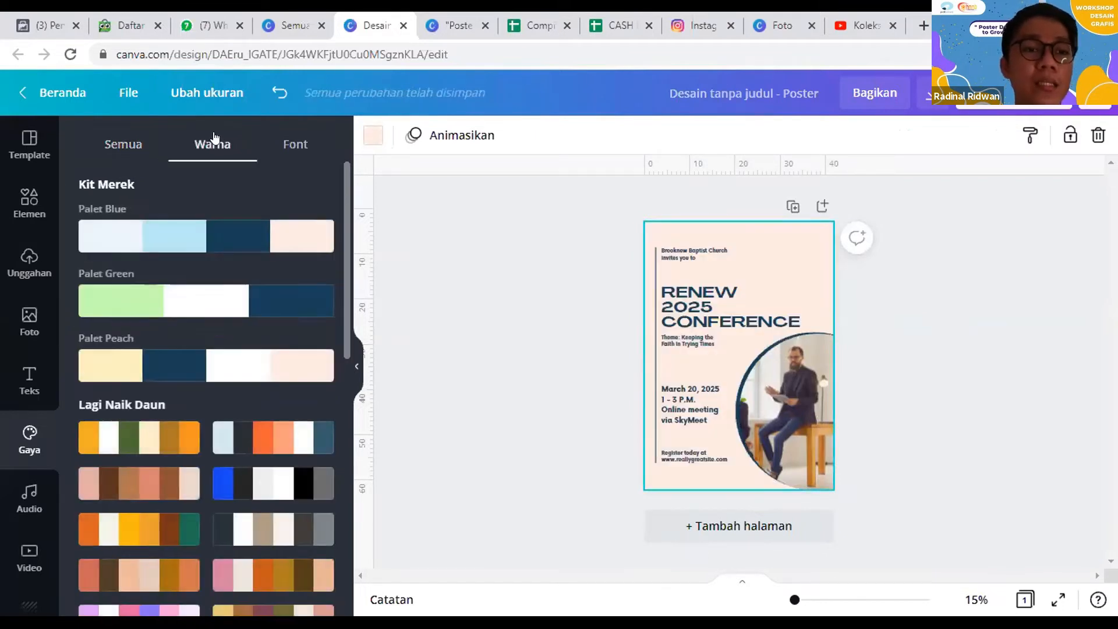
pyautogui.scroll(-10, 213, 308)
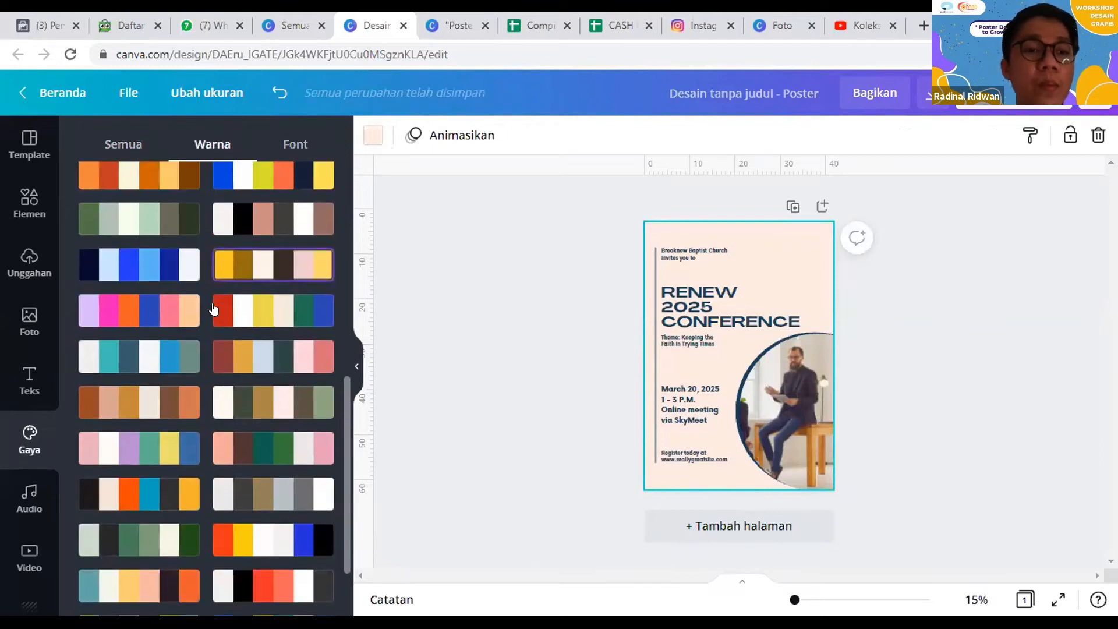
pyautogui.scroll(10, 214, 308)
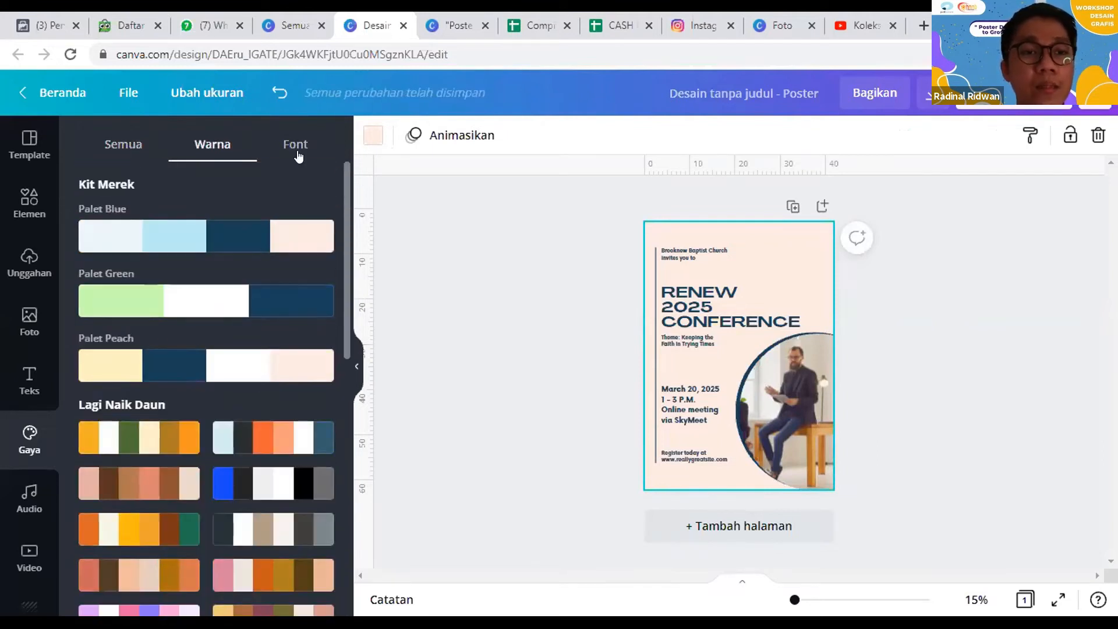
pyautogui.click(297, 146)
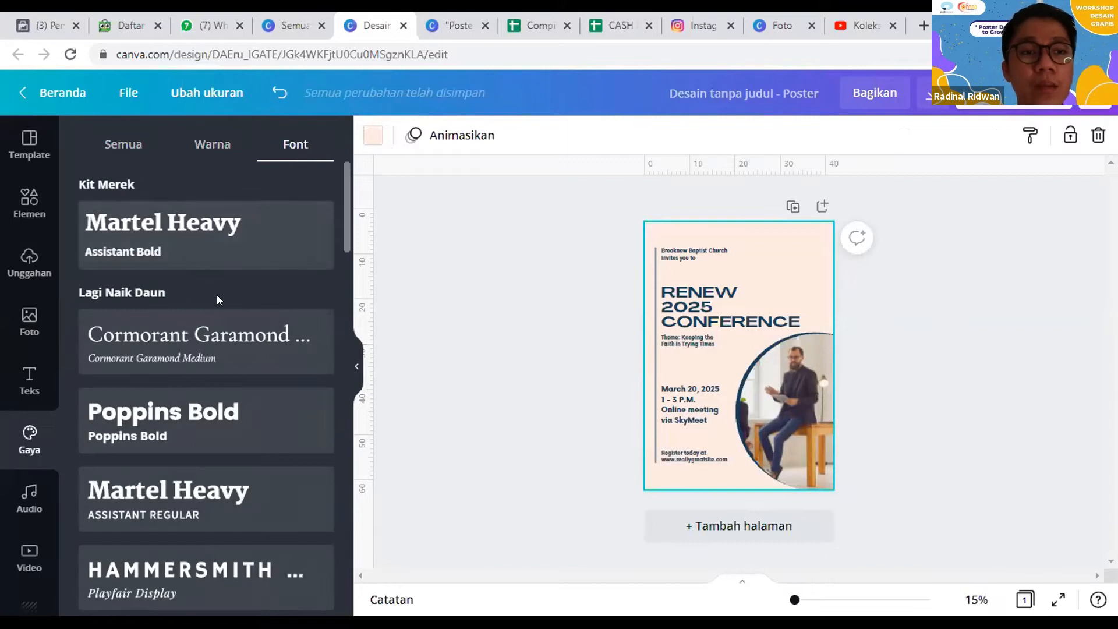
pyautogui.scroll(-2, 148, 415)
pyautogui.scroll(-3, 35, 349)
# Step: Look through the stock audio and video libraries
pyautogui.click(35, 337)
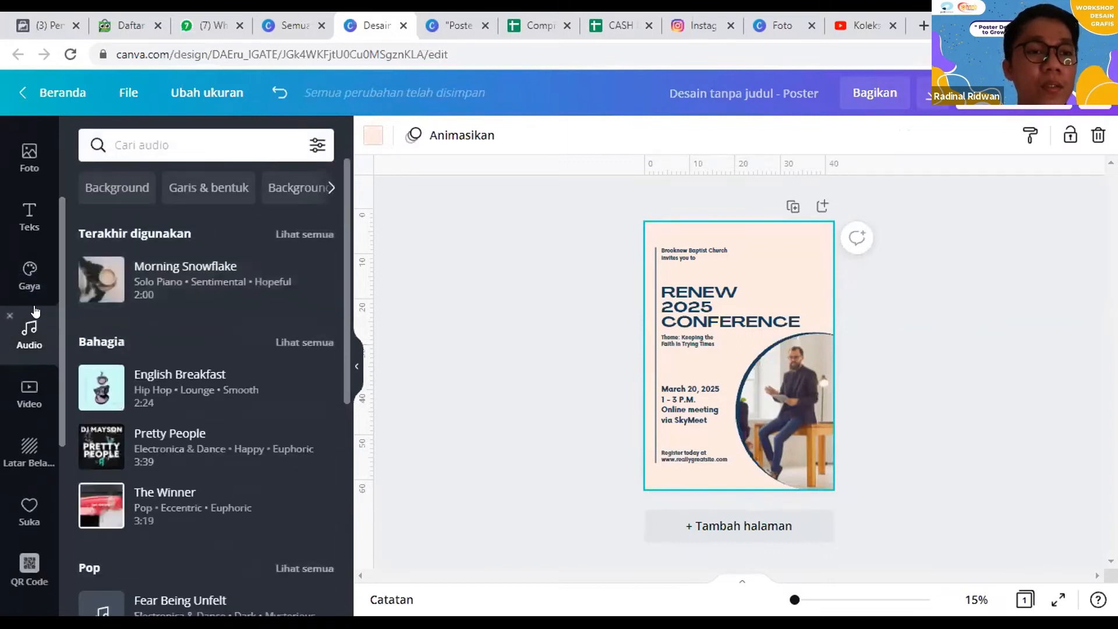
pyautogui.scroll(-2, 32, 324)
pyautogui.click(31, 321)
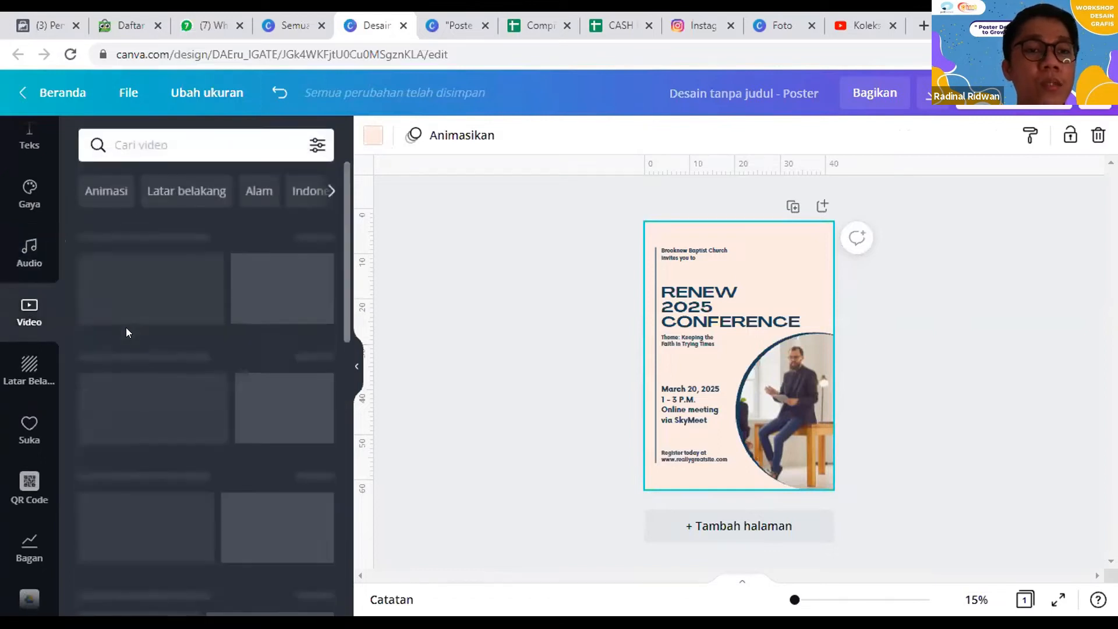
pyautogui.click(23, 248)
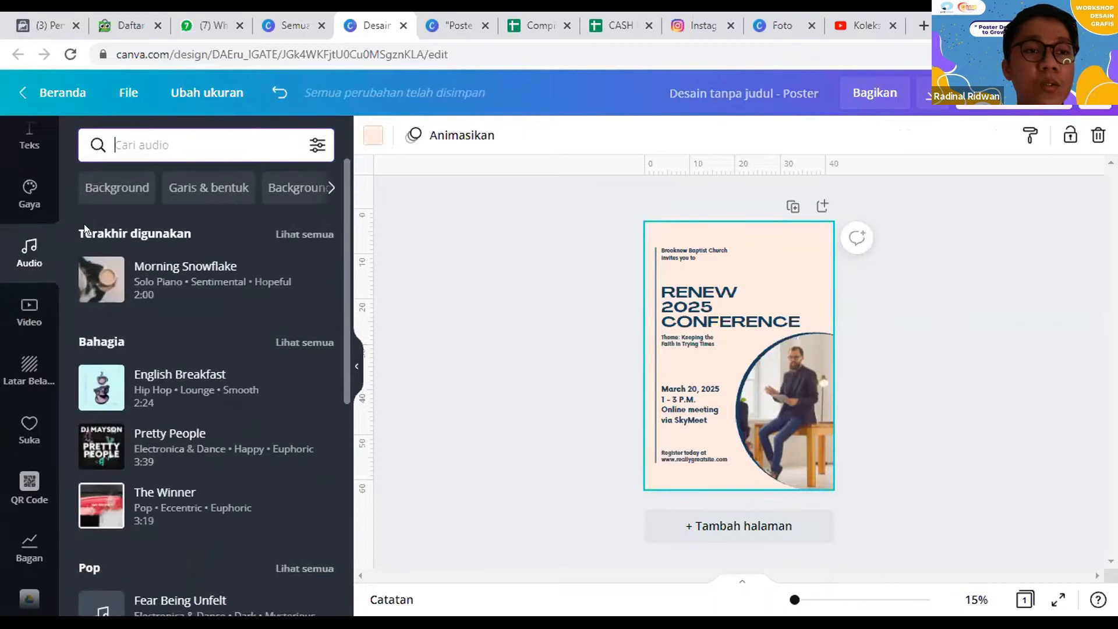
pyautogui.click(23, 317)
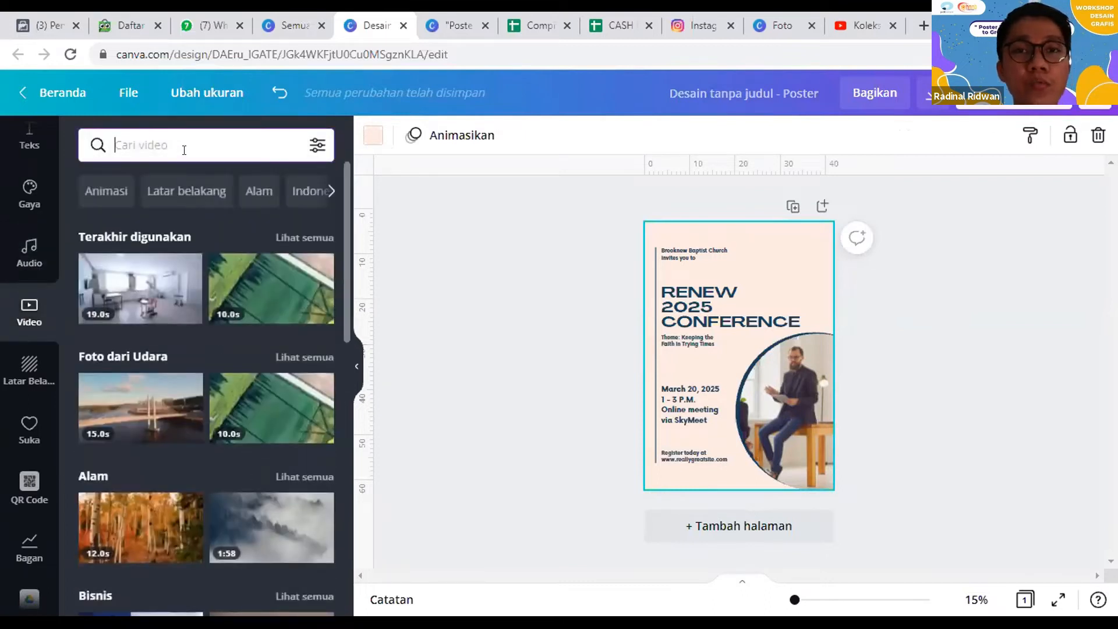
# Step: Browse the stock backgrounds and apply the green leaf image from the Pola category as the poster background
pyautogui.click(21, 382)
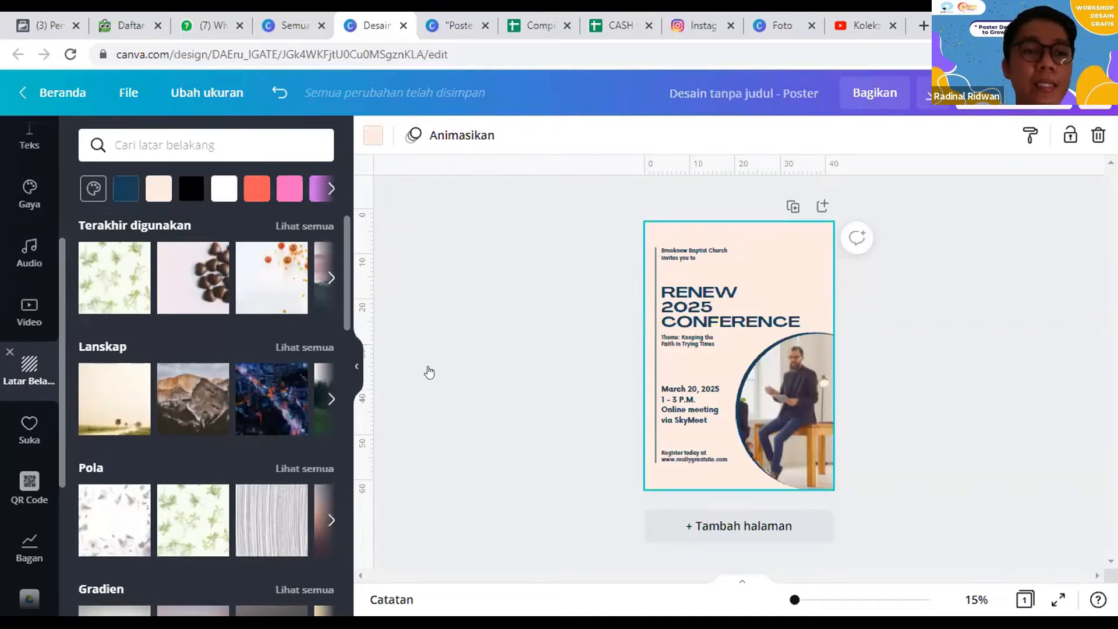
pyautogui.scroll(-2, 136, 356)
pyautogui.scroll(2, 176, 498)
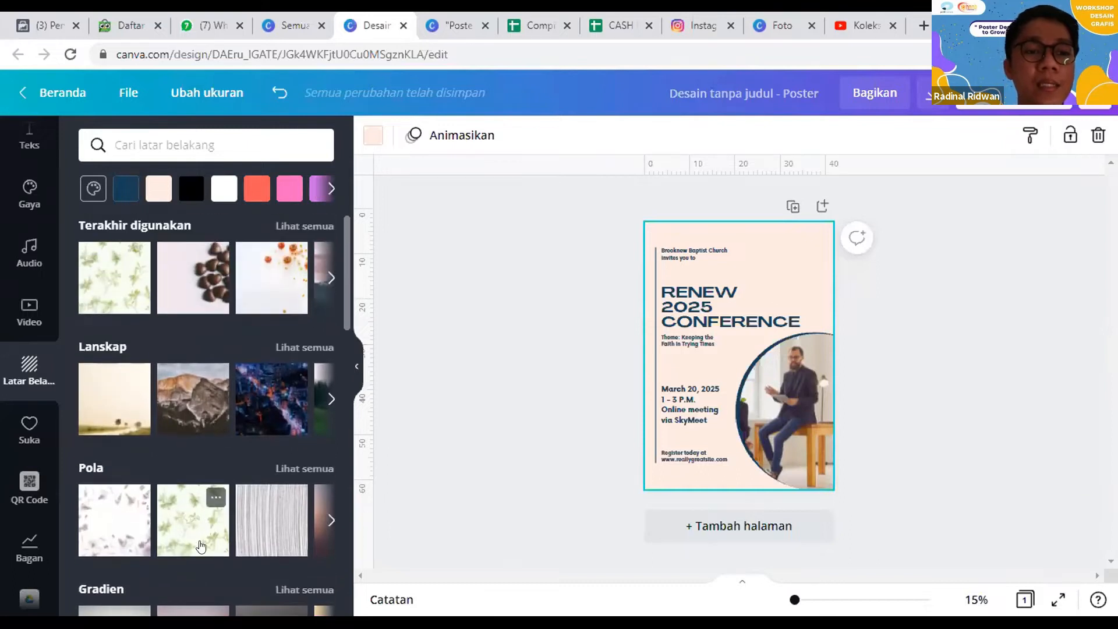
pyautogui.click(193, 529)
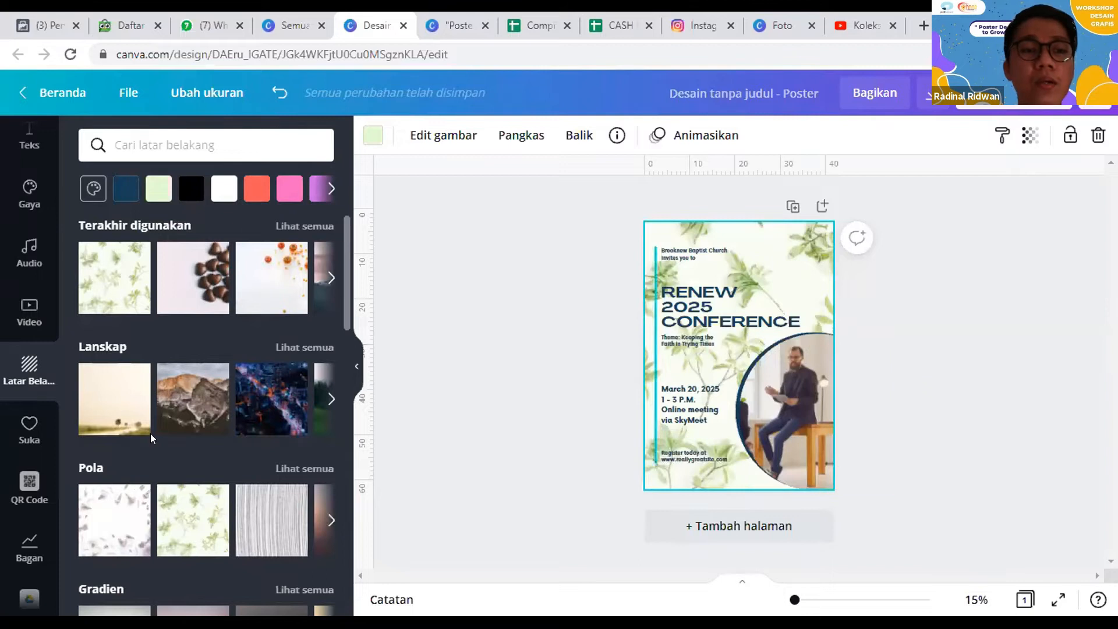
# Step: Bring up the liked media, offset the circular photo down and right over the navy circle, and duplicate the poster page
pyautogui.click(12, 431)
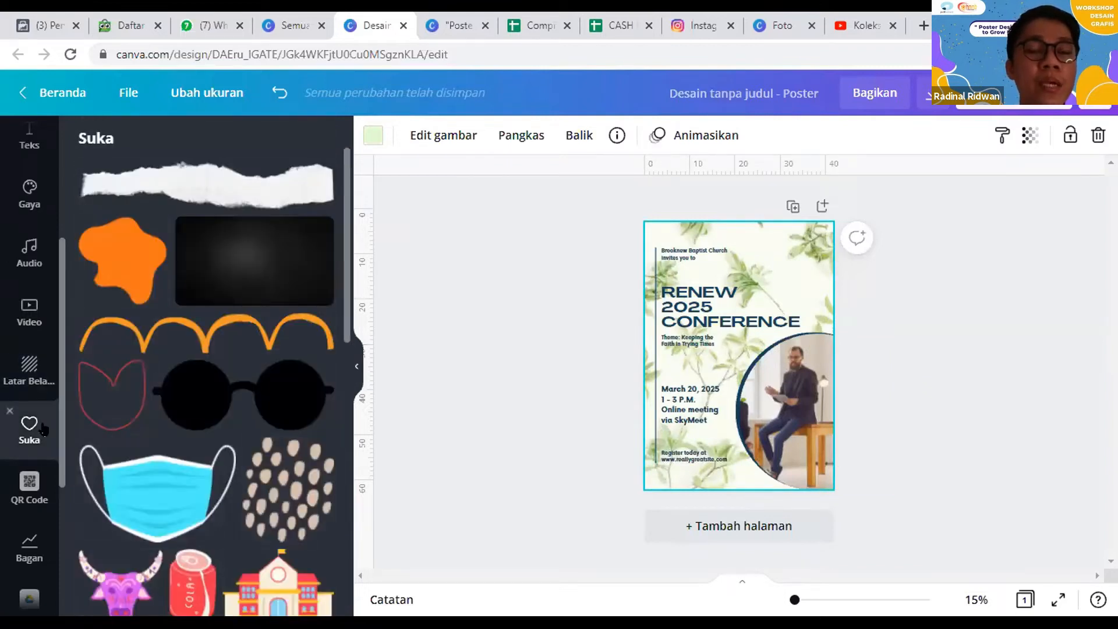
pyautogui.moveTo(763, 388); pyautogui.dragTo(834, 428)
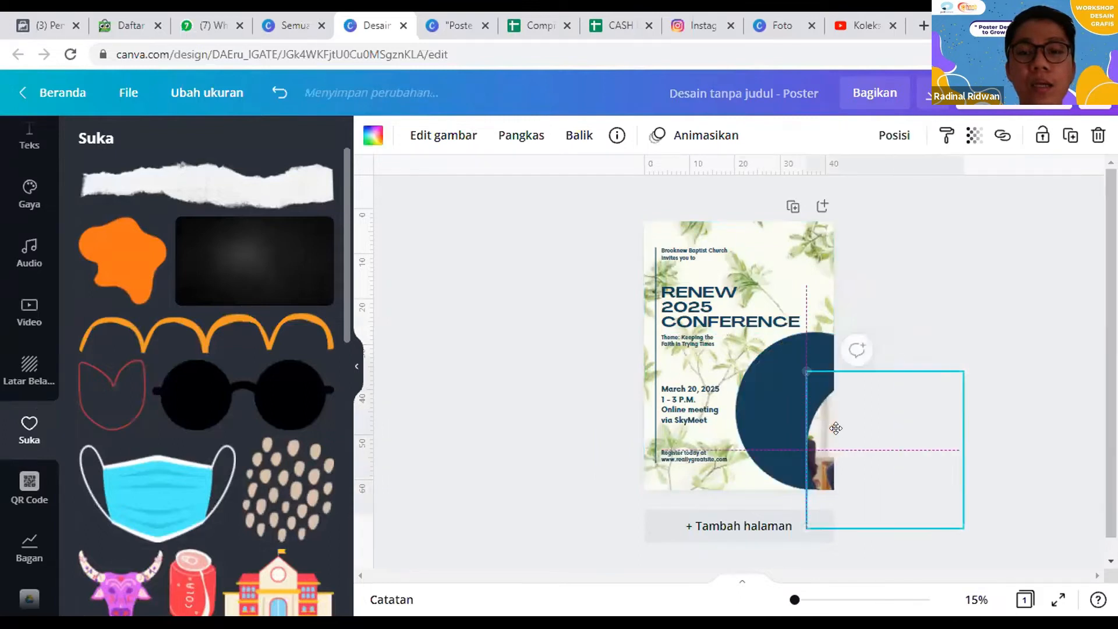
pyautogui.click(772, 388)
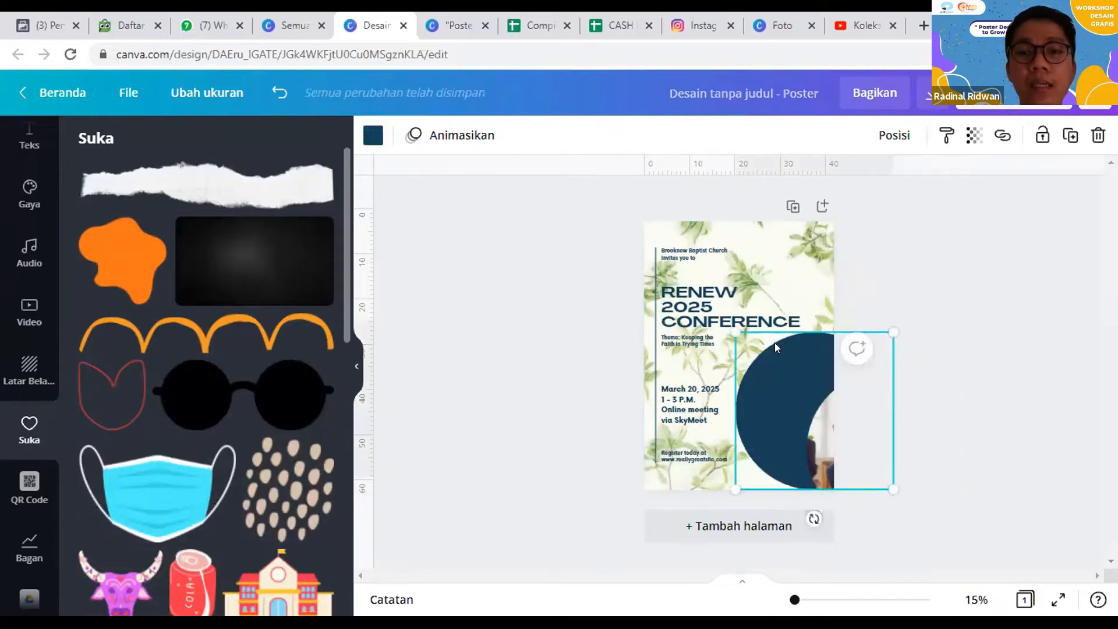
pyautogui.moveTo(826, 425); pyautogui.dragTo(771, 396)
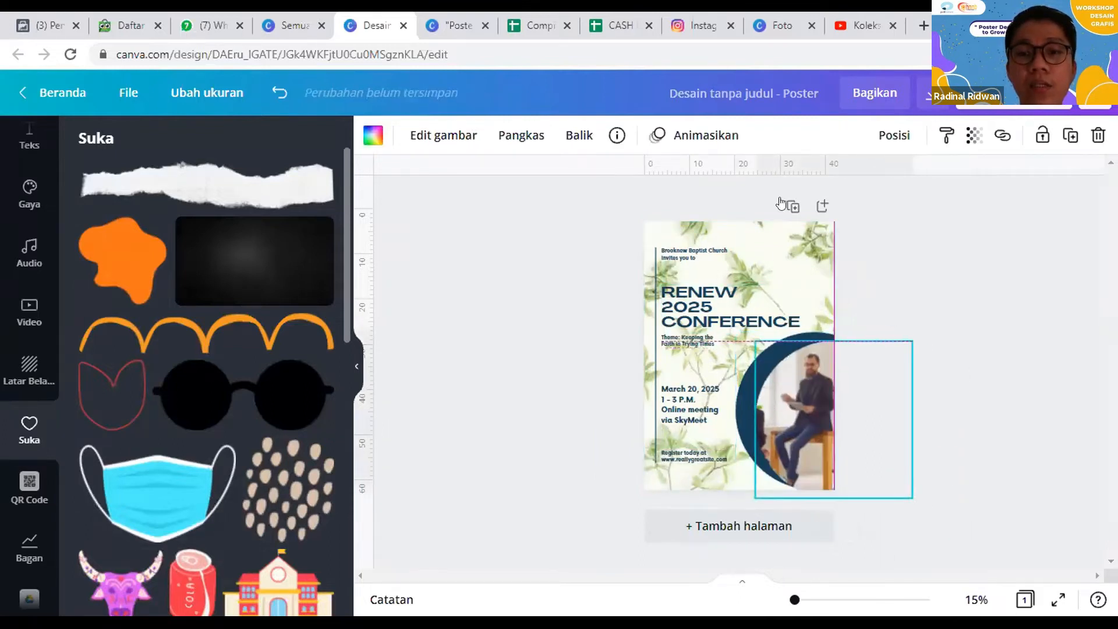
pyautogui.click(792, 206)
# Step: Select the leaf background on page 2, view its image information, and add it to the liked media
pyautogui.moveTo(777, 250); pyautogui.dragTo(778, 252)
pyautogui.click(768, 290)
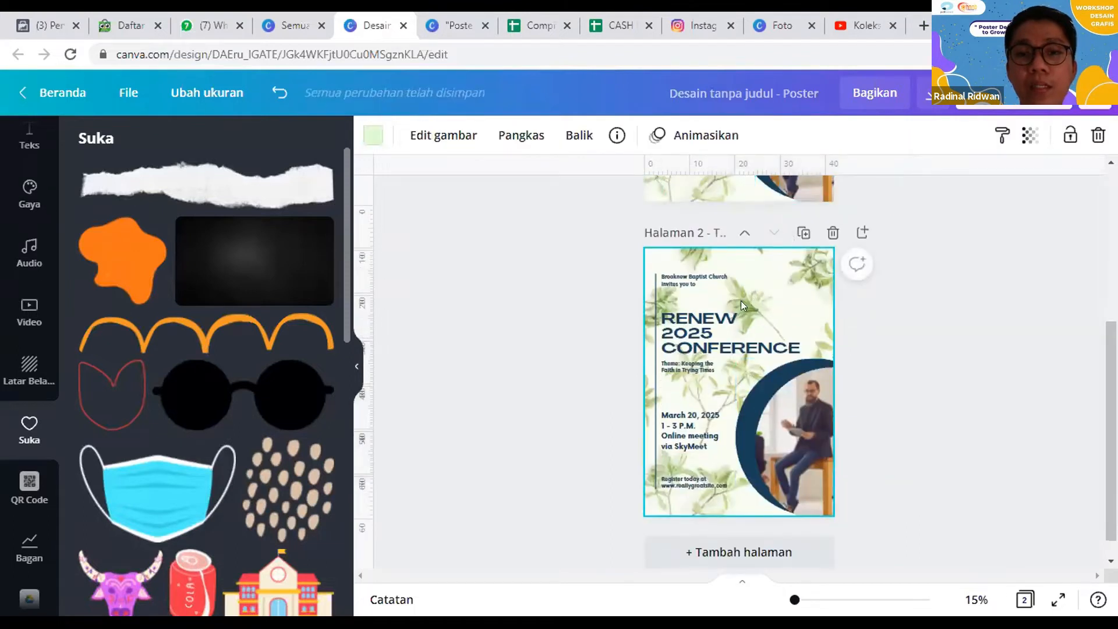
pyautogui.click(615, 138)
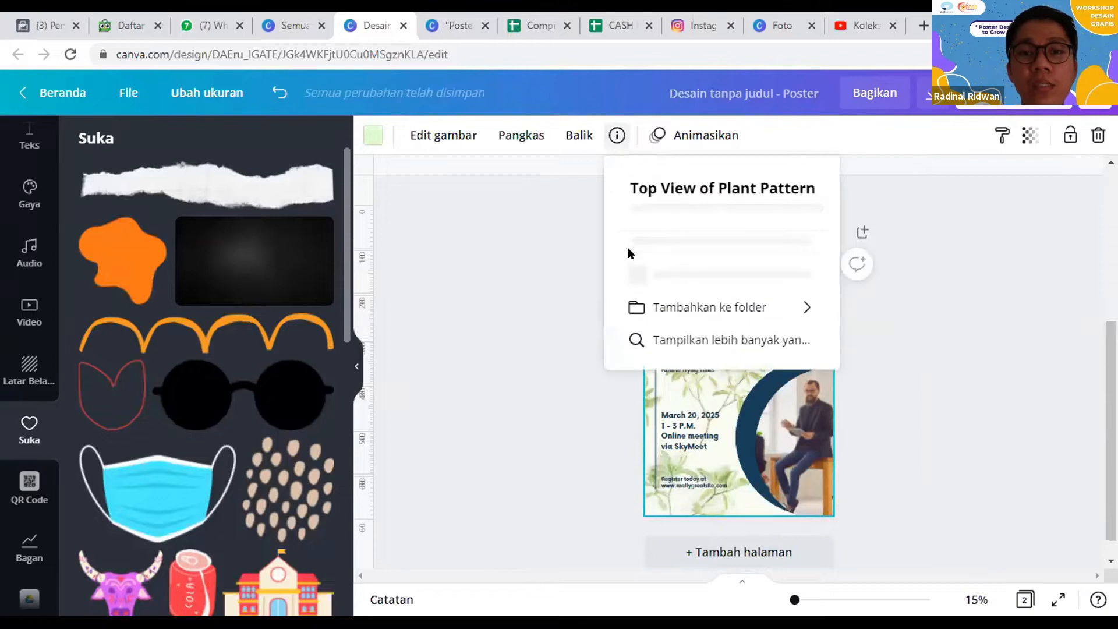
pyautogui.click(672, 420)
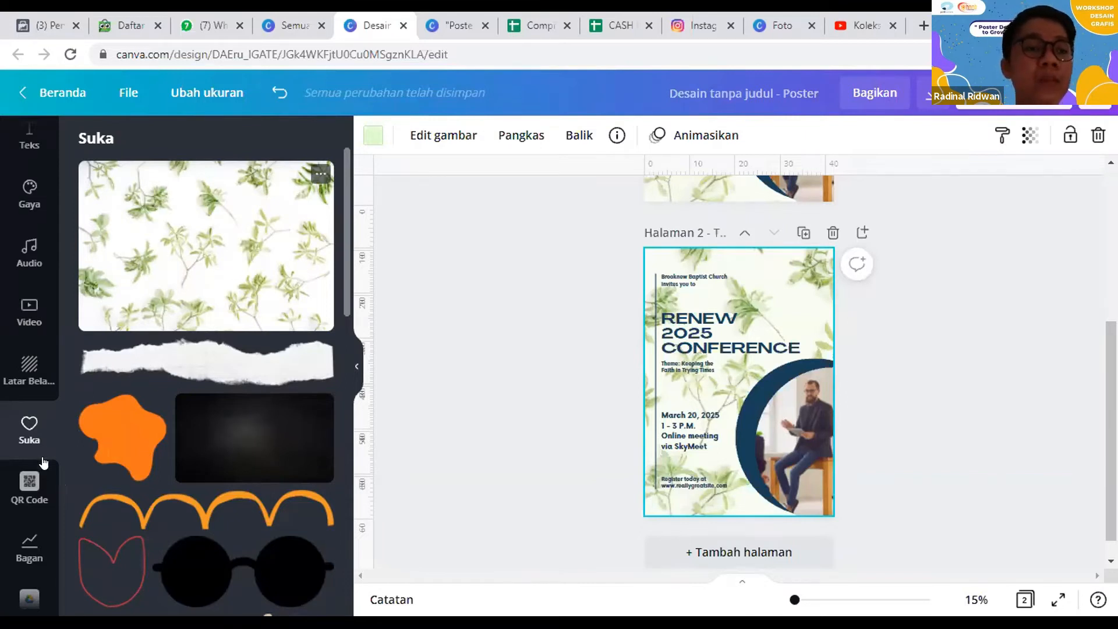
# Step: Bring up the QR Code generator, then switch to Instagram and copy the web address of the account's own profile
pyautogui.scroll(-2, 41, 460)
pyautogui.click(29, 402)
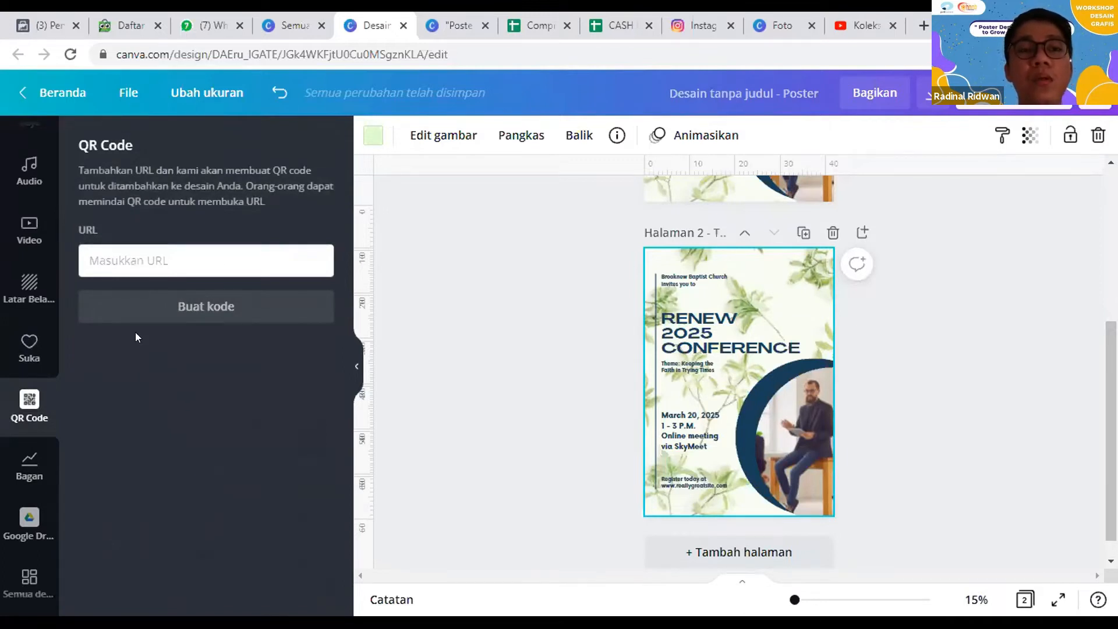
pyautogui.click(701, 25)
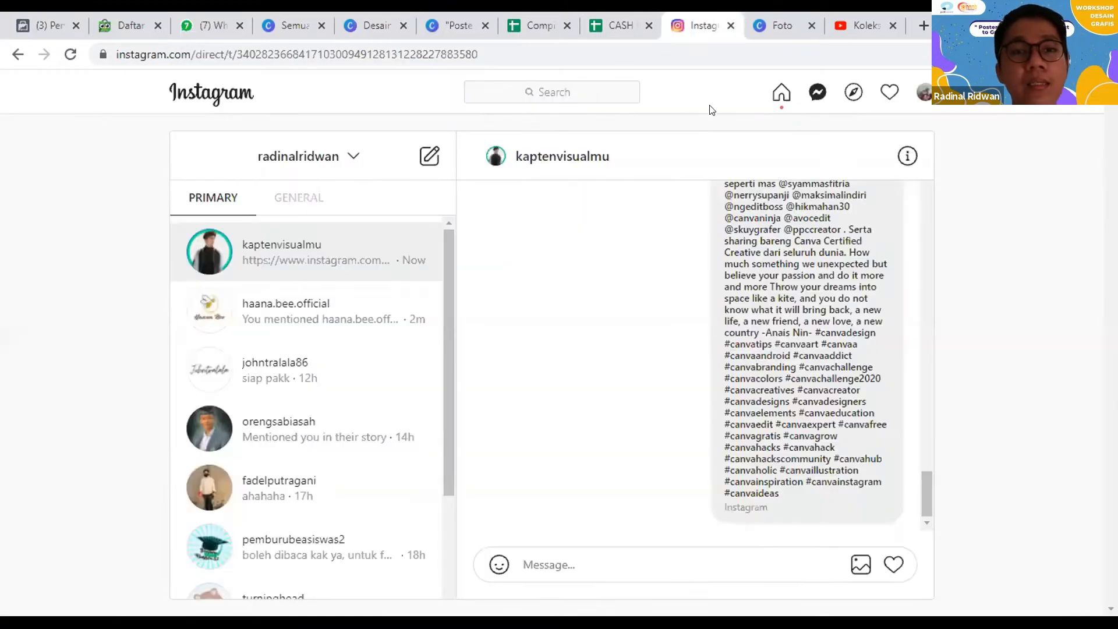
pyautogui.click(923, 93)
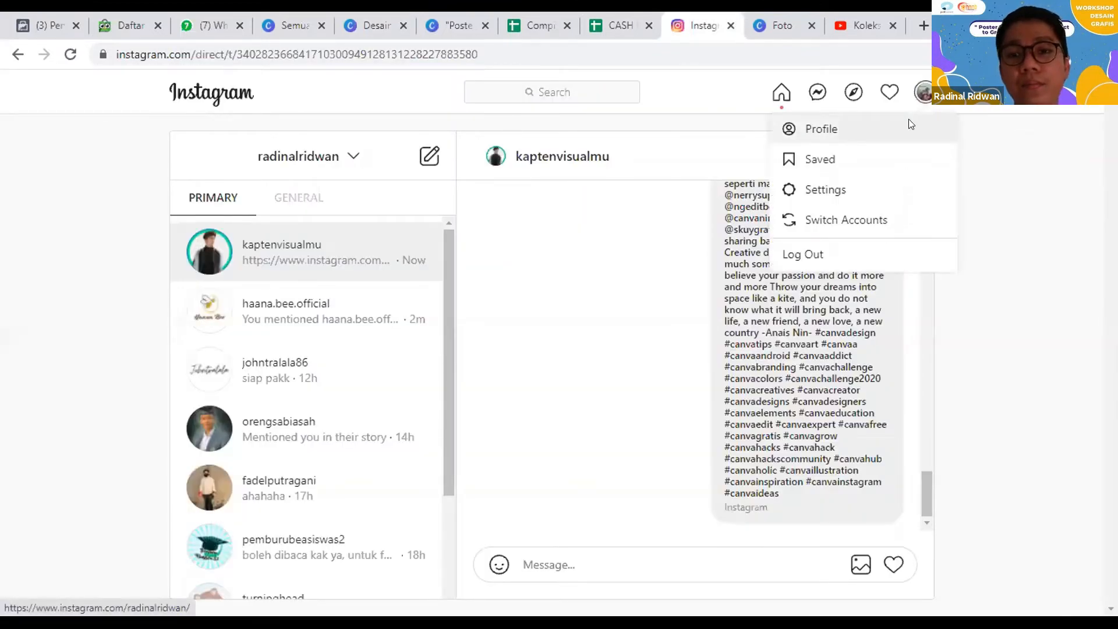
pyautogui.click(909, 119)
pyautogui.click(416, 56)
pyautogui.hotkey('ctrl', 'c')
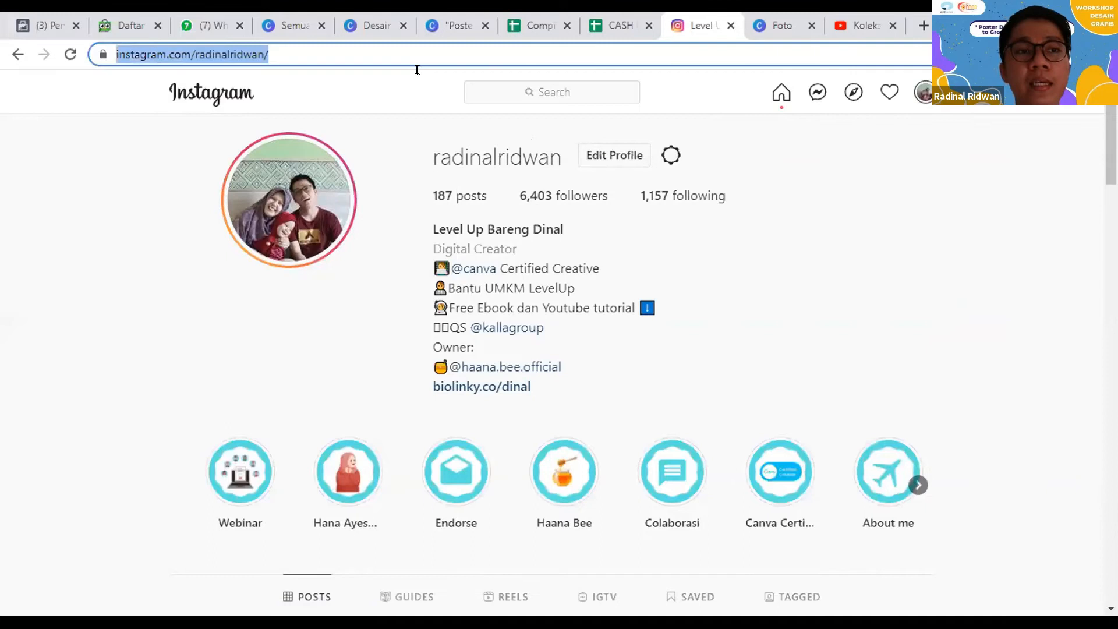
# Step: Back in the Canva poster, generate a QR code from the copied profile URL and place it in page 2's upper-right corner
pyautogui.click(438, 18)
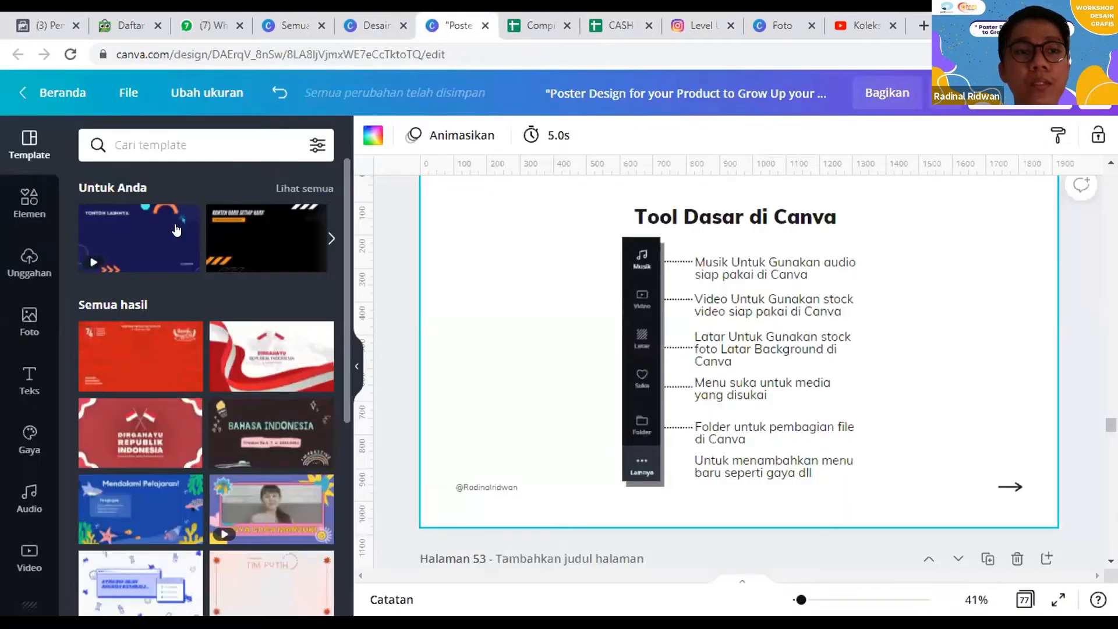
pyautogui.click(356, 23)
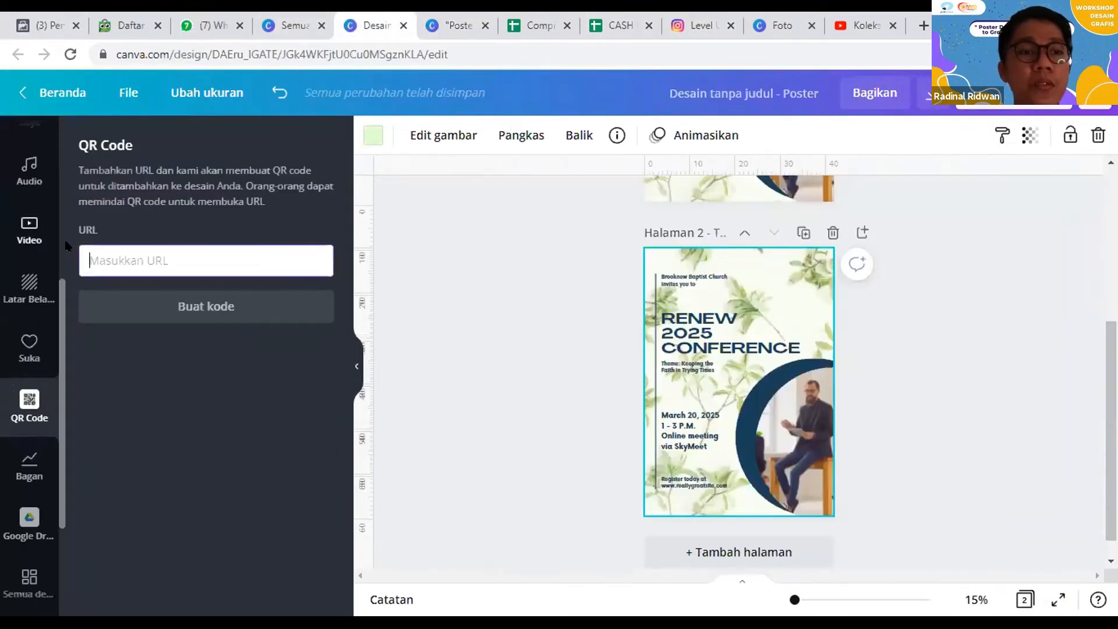
pyautogui.hotkey('ctrl', 'v')
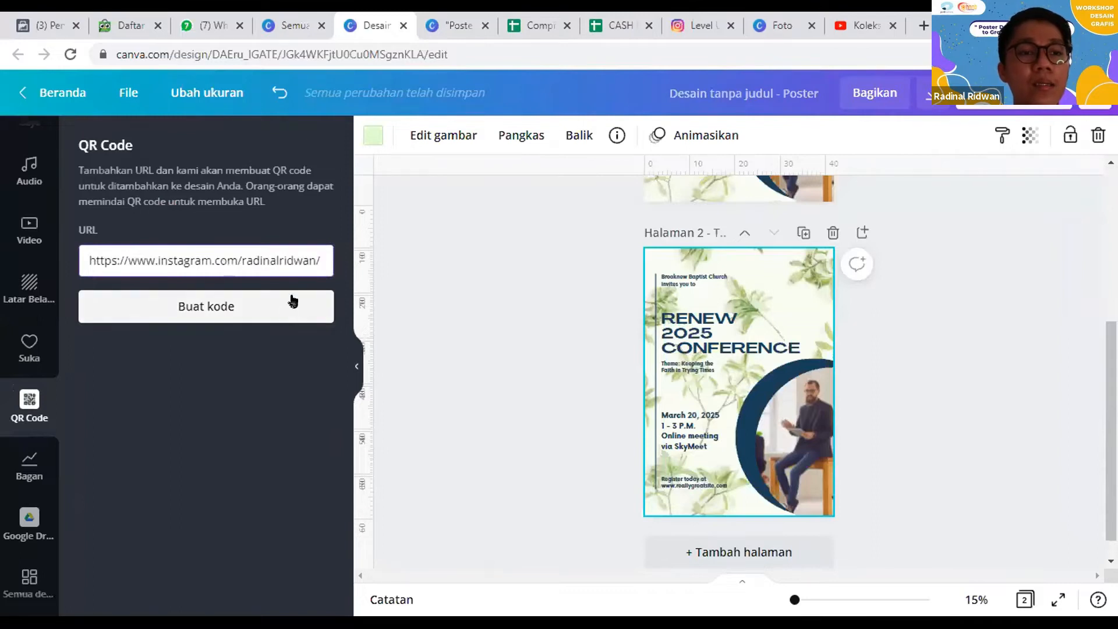
pyautogui.click(286, 290)
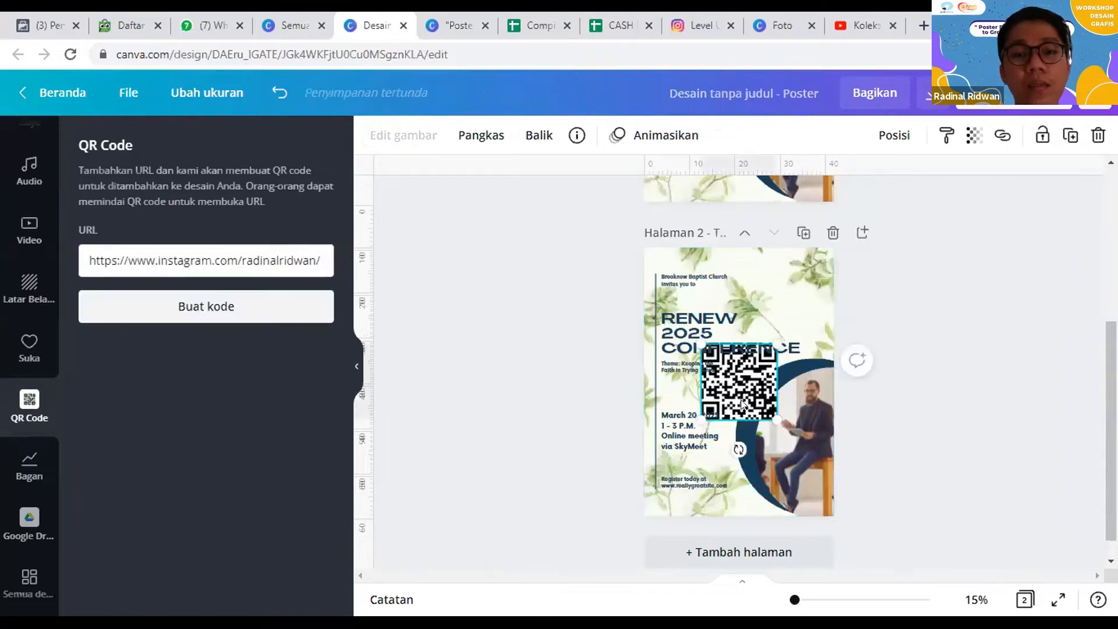
pyautogui.moveTo(776, 344); pyautogui.dragTo(781, 296)
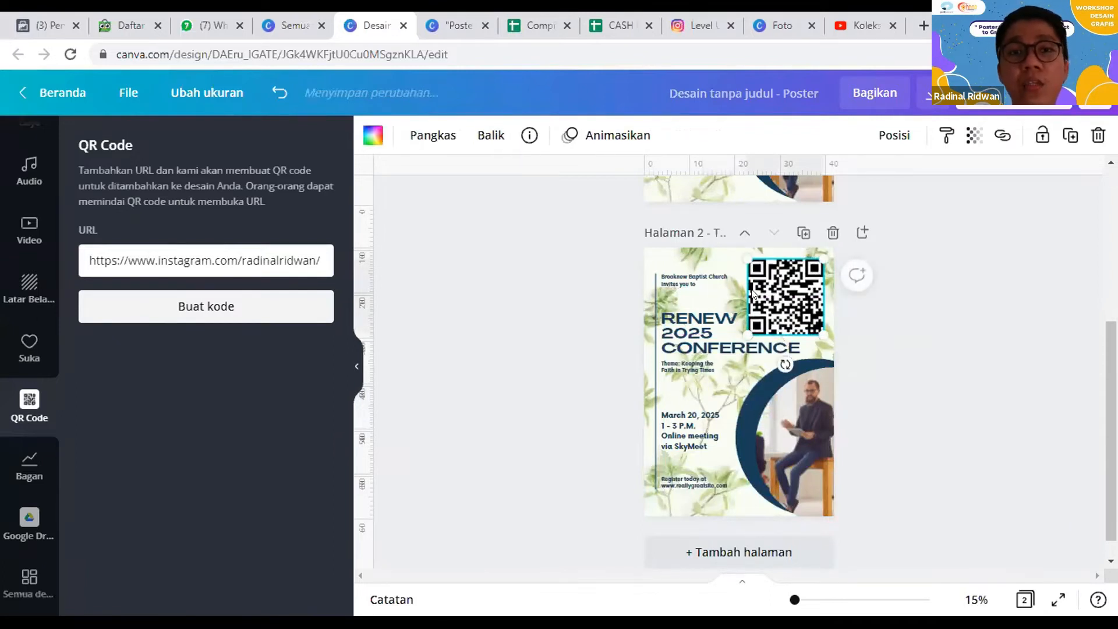
pyautogui.click(702, 24)
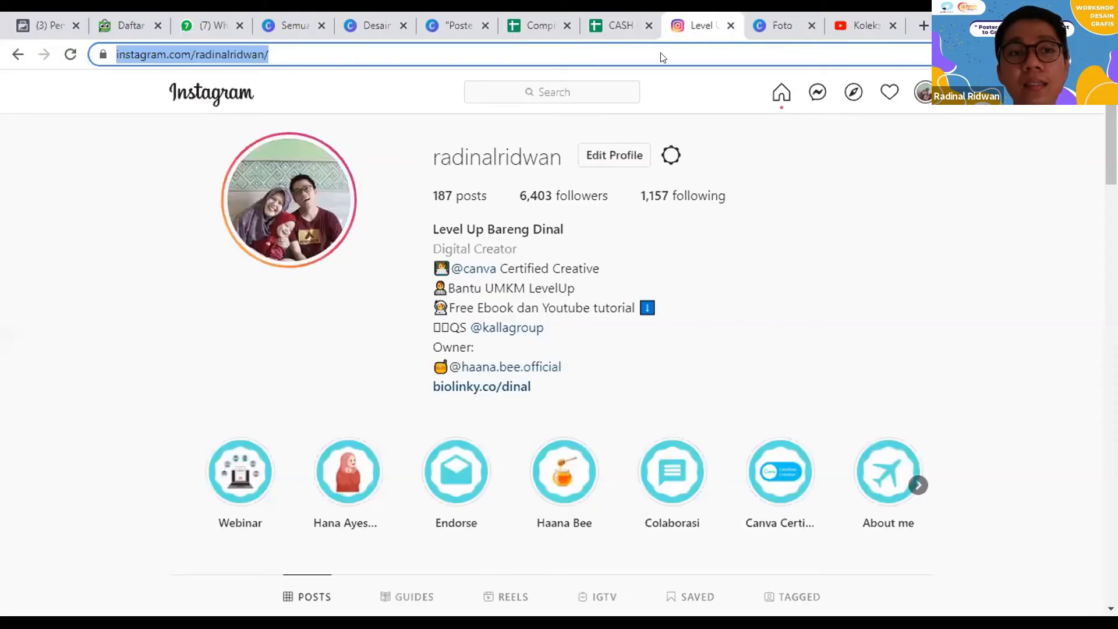
pyautogui.click(370, 26)
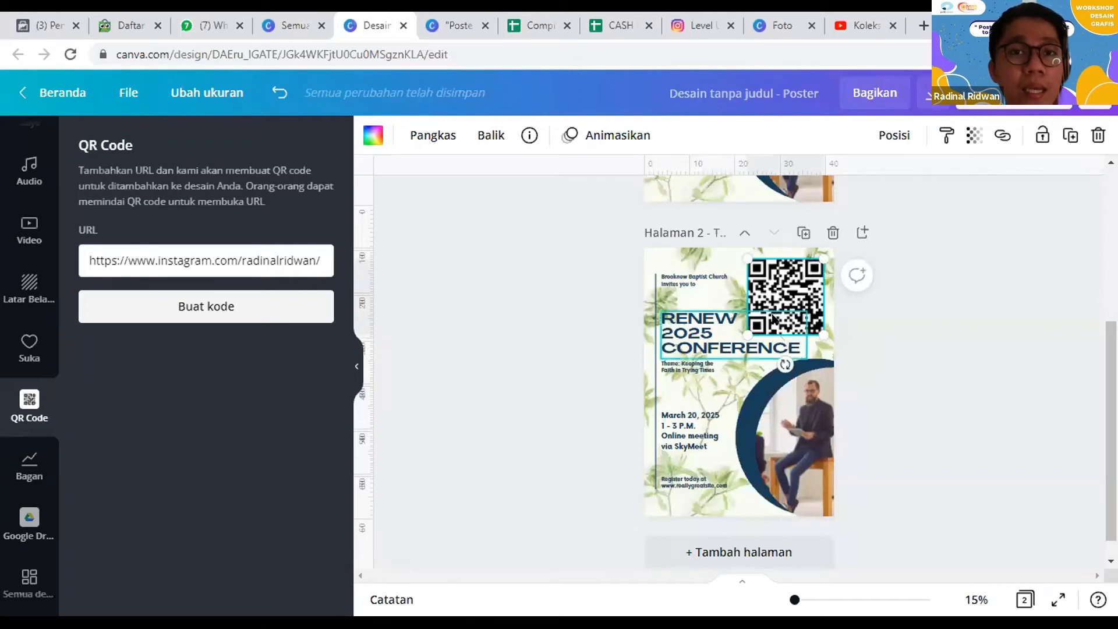
pyautogui.click(529, 369)
# Step: Browse the available chart types, from progress rings to bar, line and pie charts
pyautogui.click(41, 460)
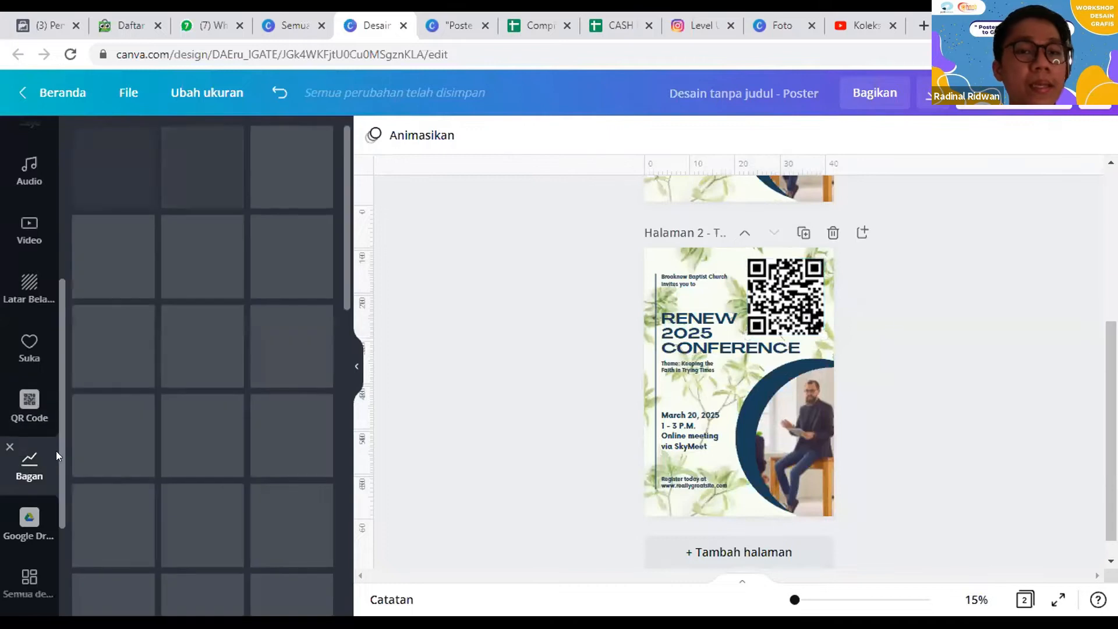
pyautogui.scroll(-3, 233, 309)
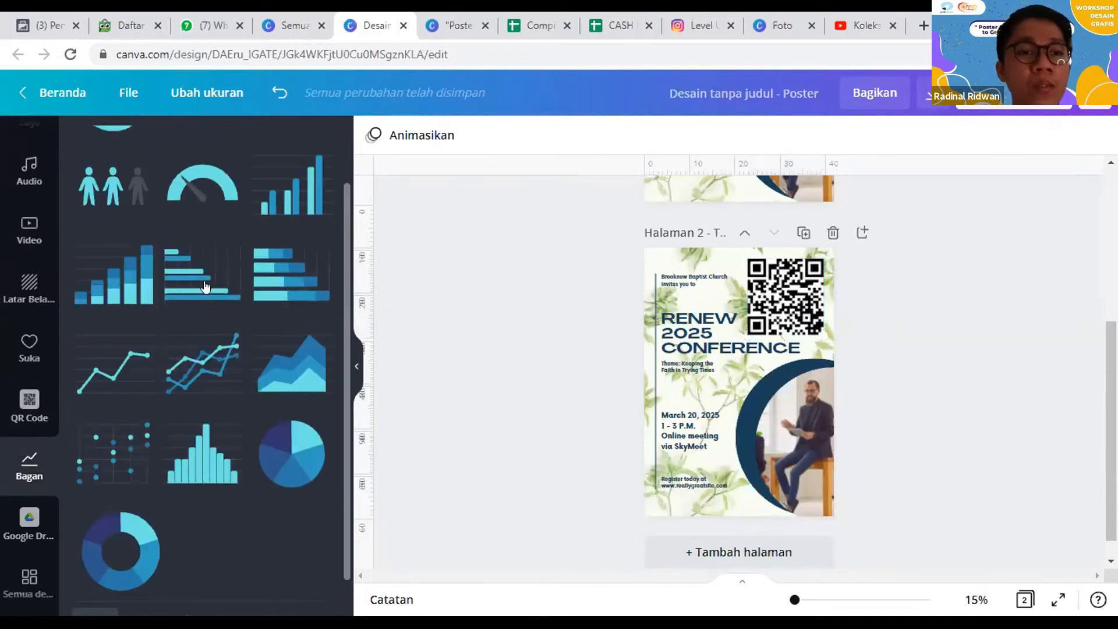
pyautogui.scroll(2, 241, 323)
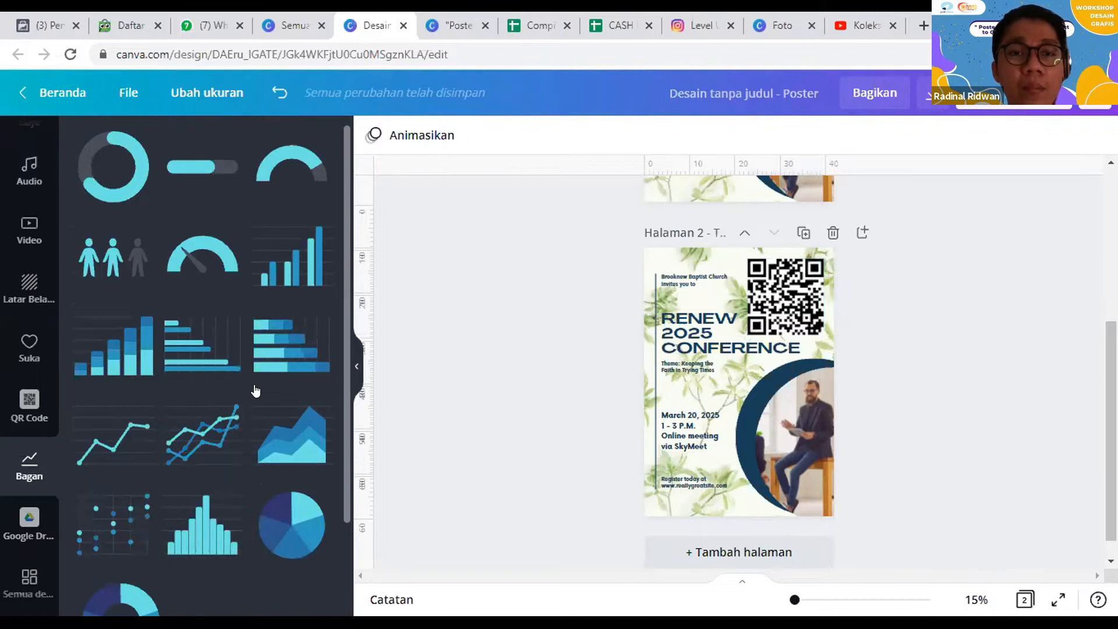
# Step: Add a progress ring chart to page 2, turn on its percentage label, and set its percentage to 37
pyautogui.click(112, 175)
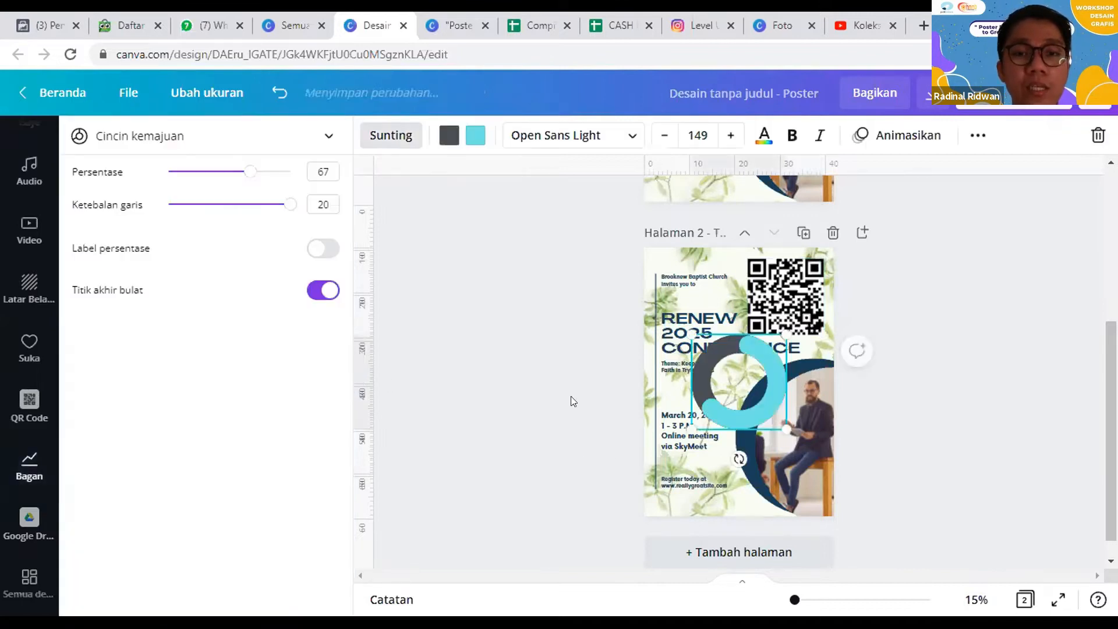
pyautogui.click(310, 258)
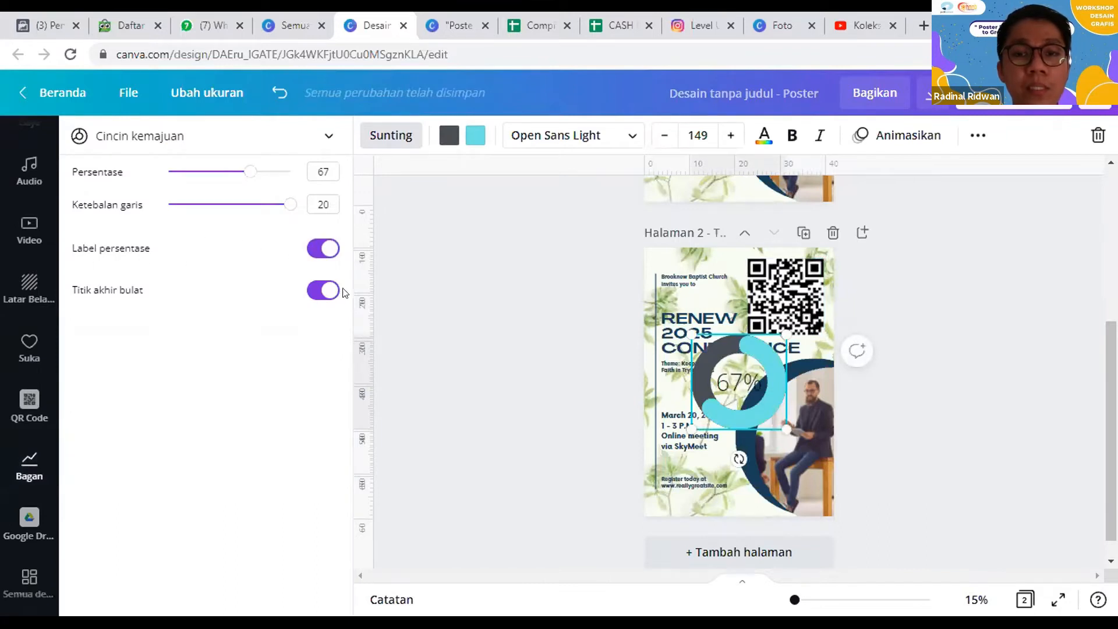
pyautogui.click(311, 250)
pyautogui.click(310, 250)
pyautogui.click(320, 290)
pyautogui.click(320, 291)
pyautogui.click(241, 172)
pyautogui.moveTo(128, 182); pyautogui.dragTo(214, 187)
# Step: Look through the connected Google Drive files, the account's existing designs, and the uploaded brand logos
pyautogui.scroll(-3, 7, 391)
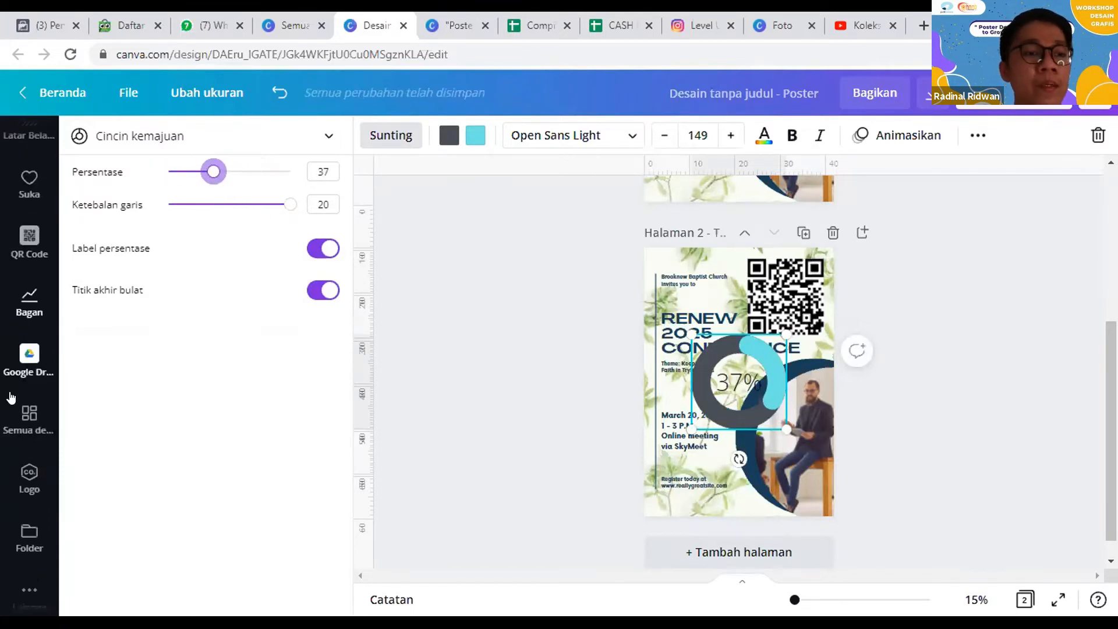
pyautogui.click(29, 355)
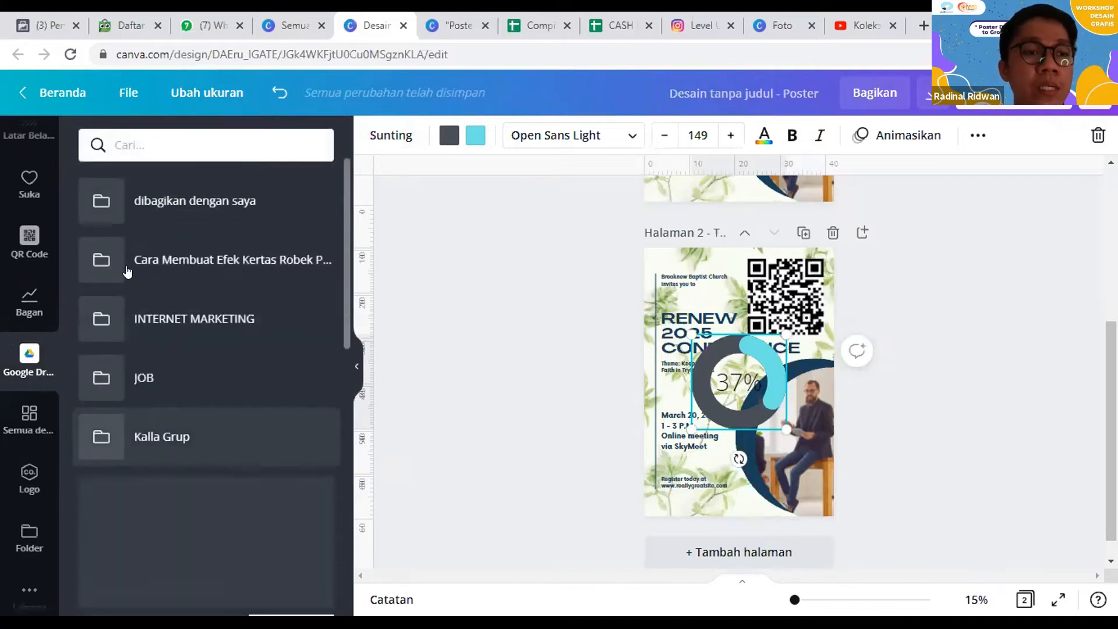
pyautogui.scroll(-1, 34, 411)
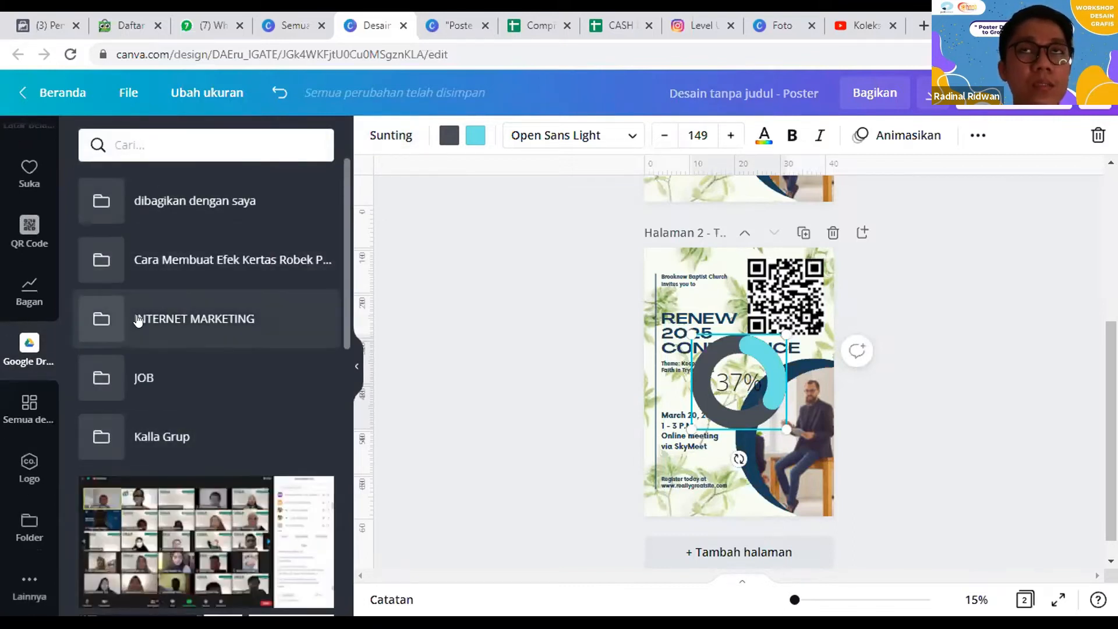
pyautogui.click(30, 407)
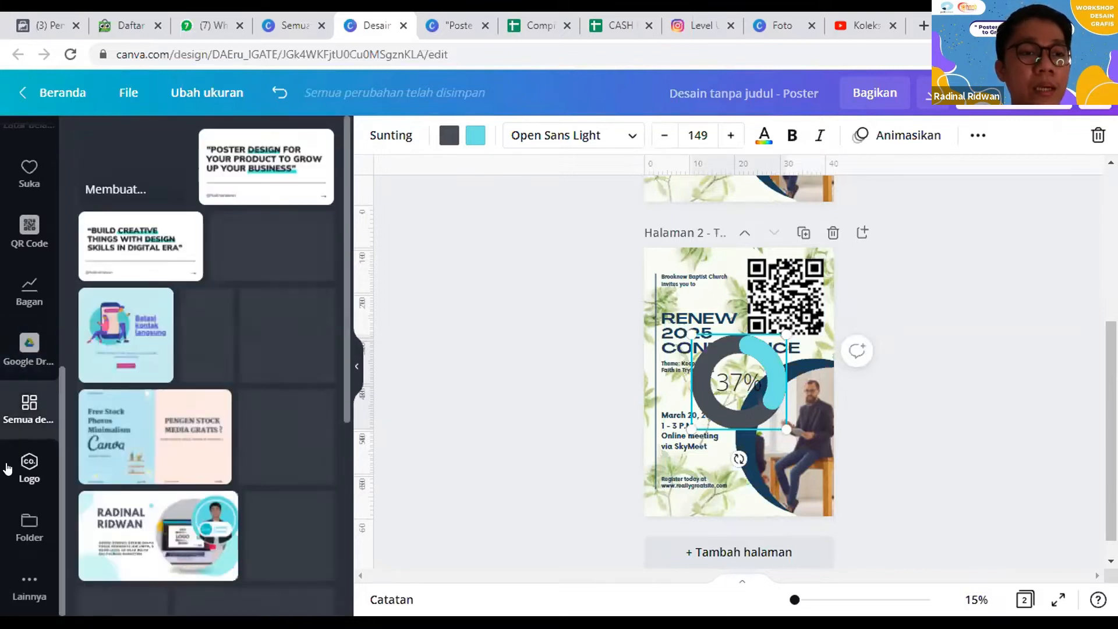
pyautogui.click(26, 481)
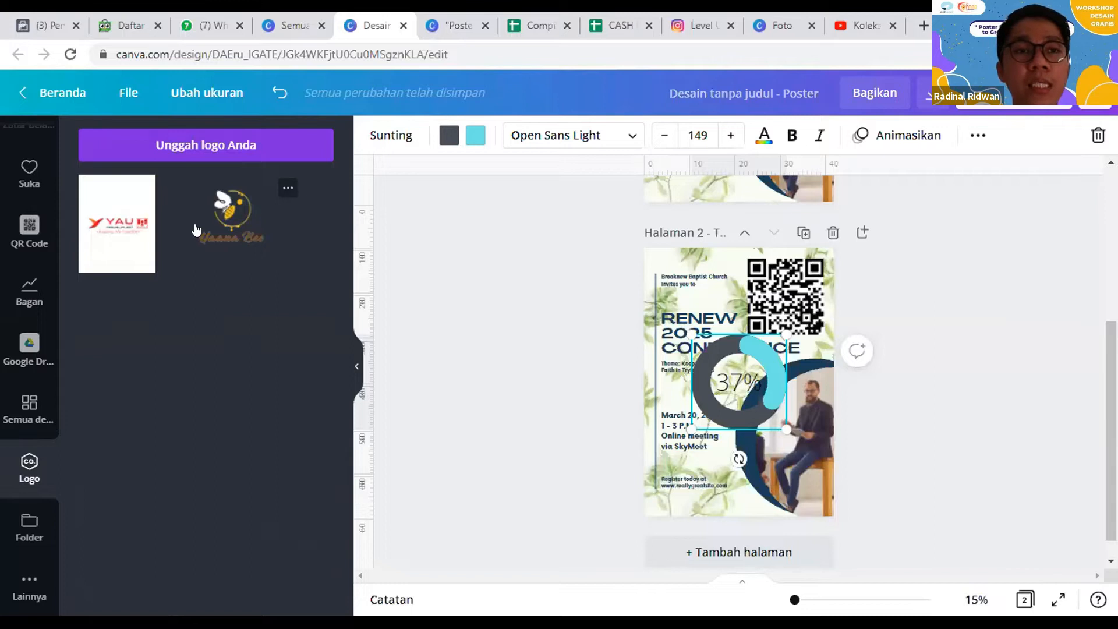
# Step: Switch to the Canva home page and examine the brand kit's logos, color palettes, brand fonts and uploaded fonts
pyautogui.click(287, 25)
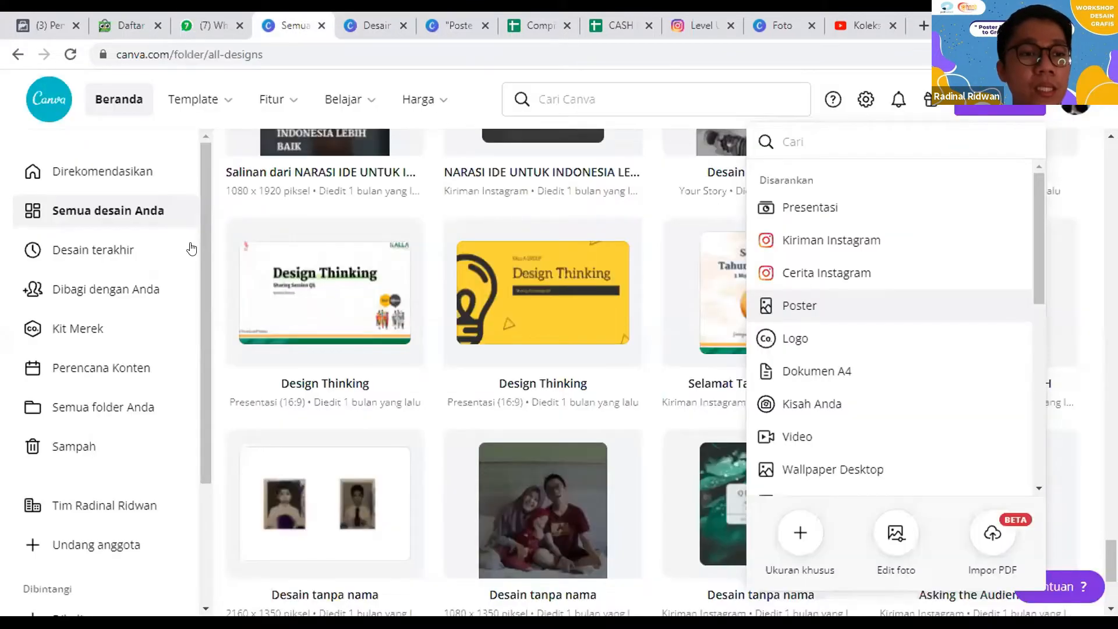
pyautogui.click(76, 330)
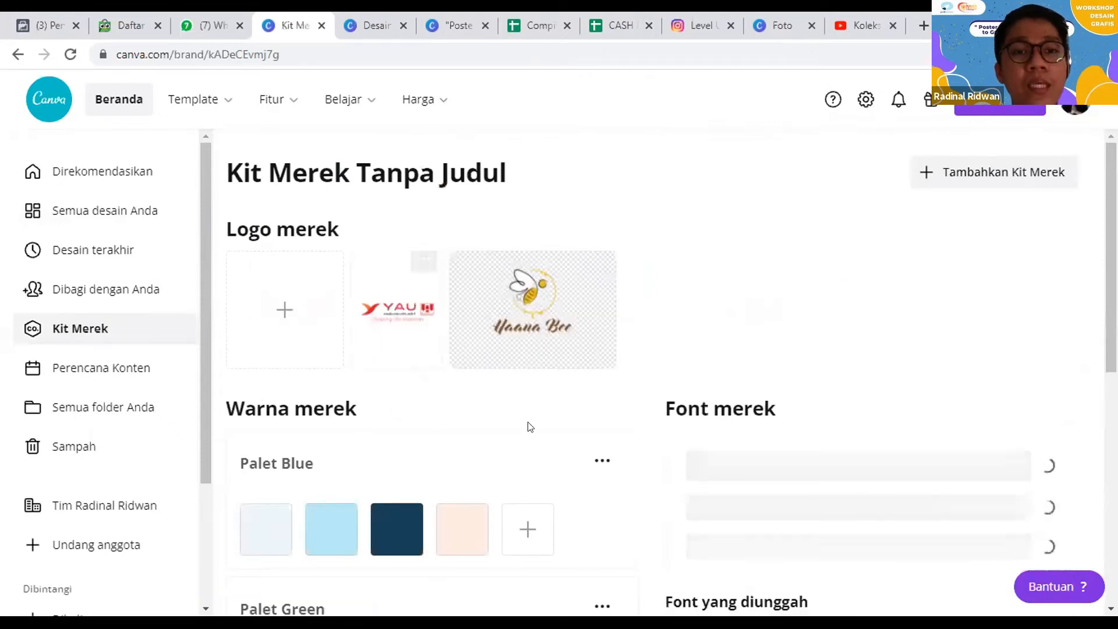
pyautogui.scroll(-3, 281, 239)
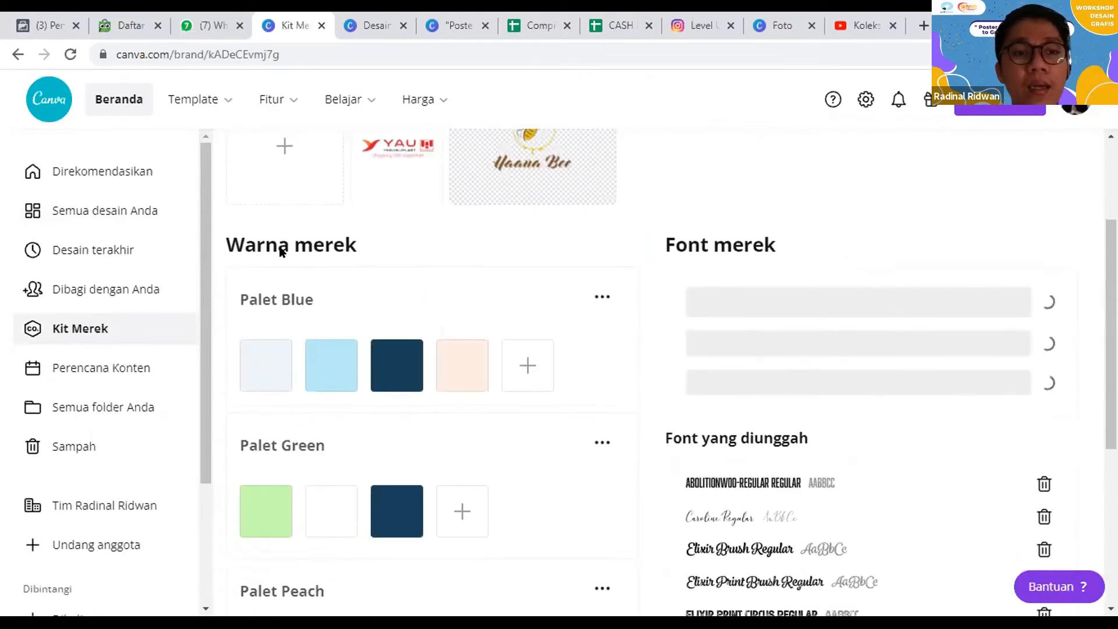
pyautogui.scroll(-2, 321, 258)
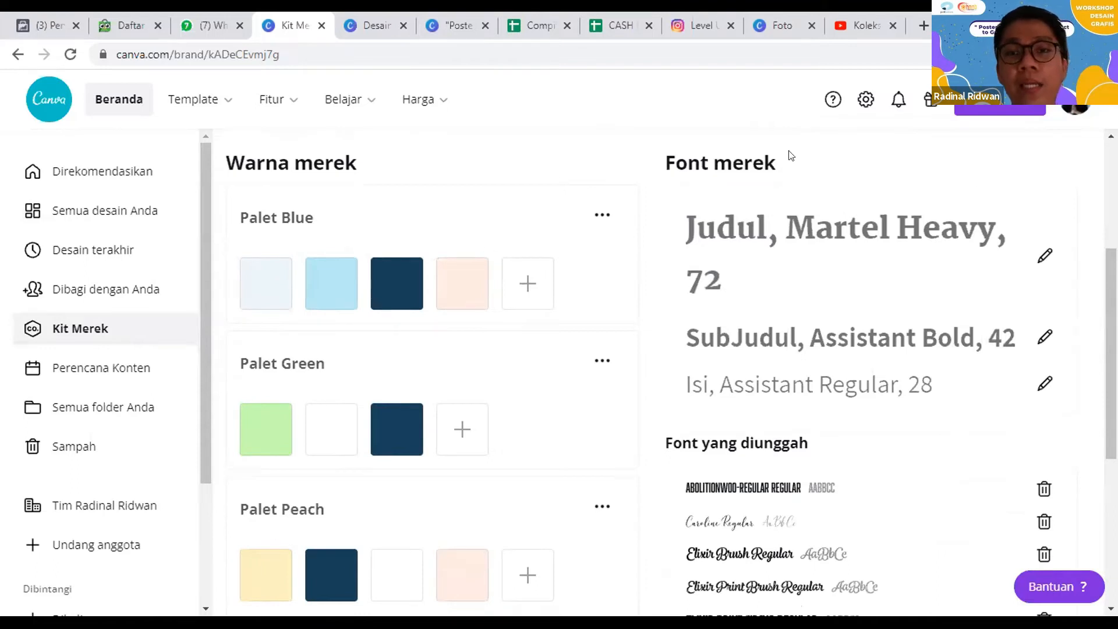
pyautogui.scroll(-4, 755, 321)
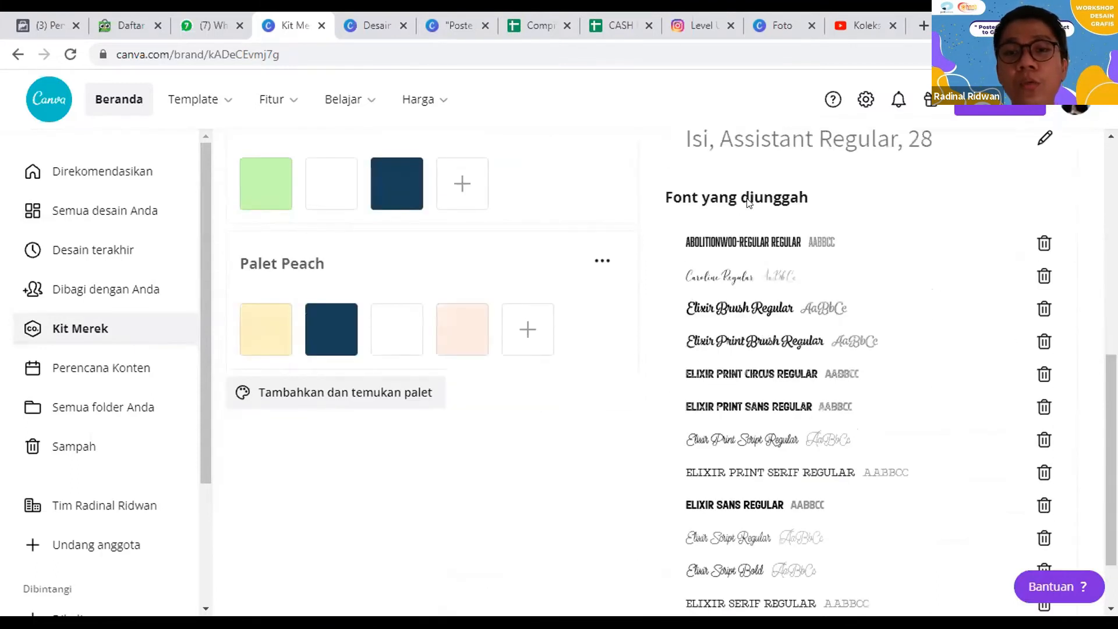
pyautogui.scroll(4, 760, 206)
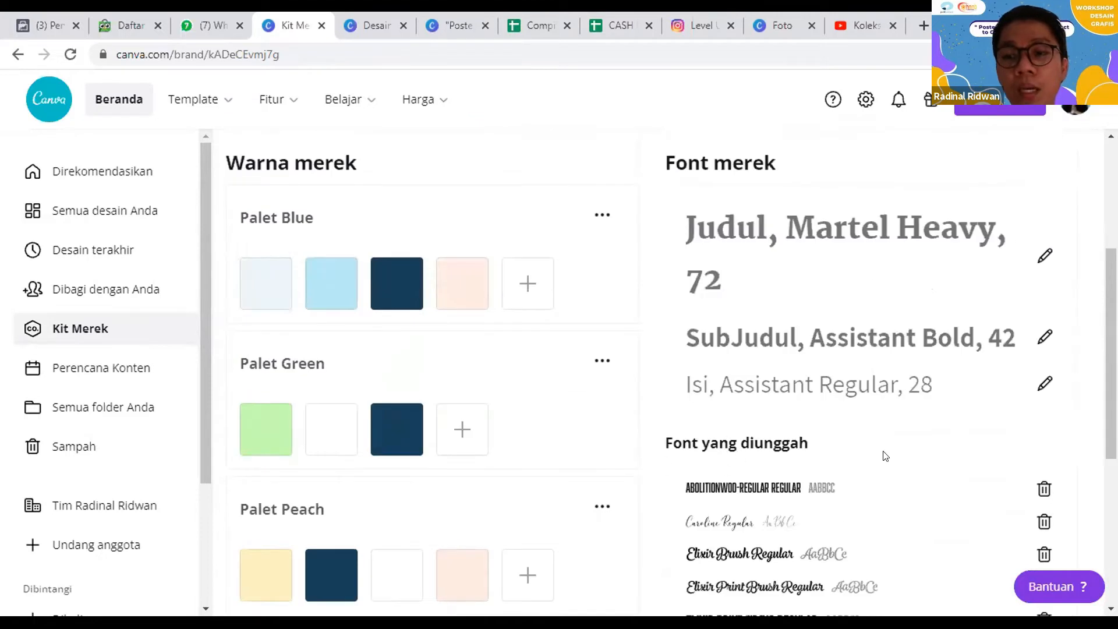
pyautogui.scroll(4, 860, 431)
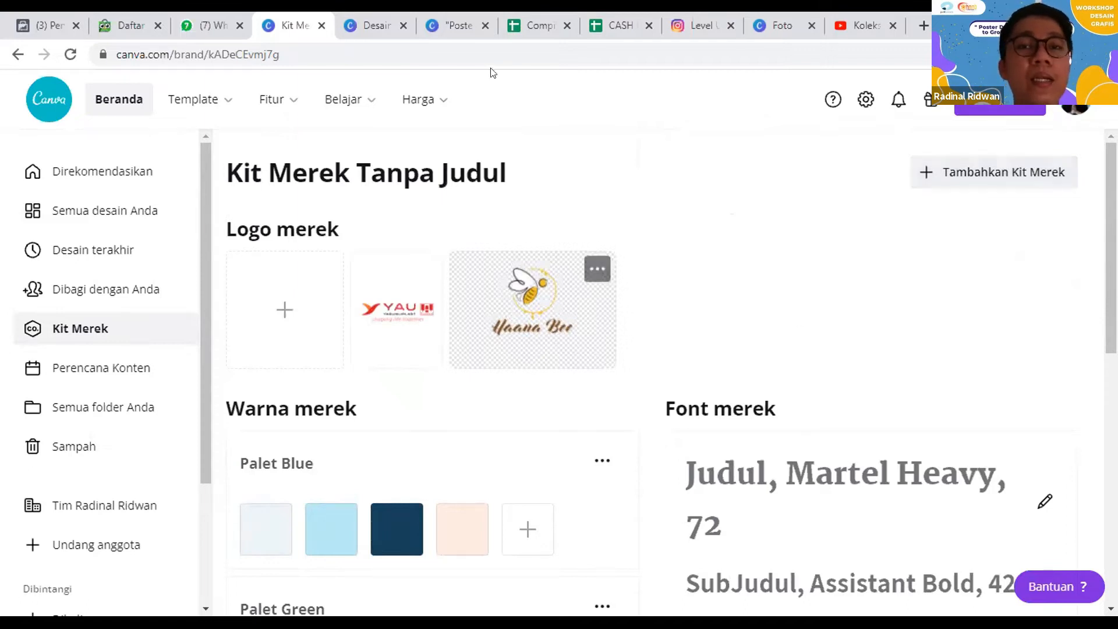
# Step: Return to the poster design and delete the progress ring chart from page 2
pyautogui.click(369, 17)
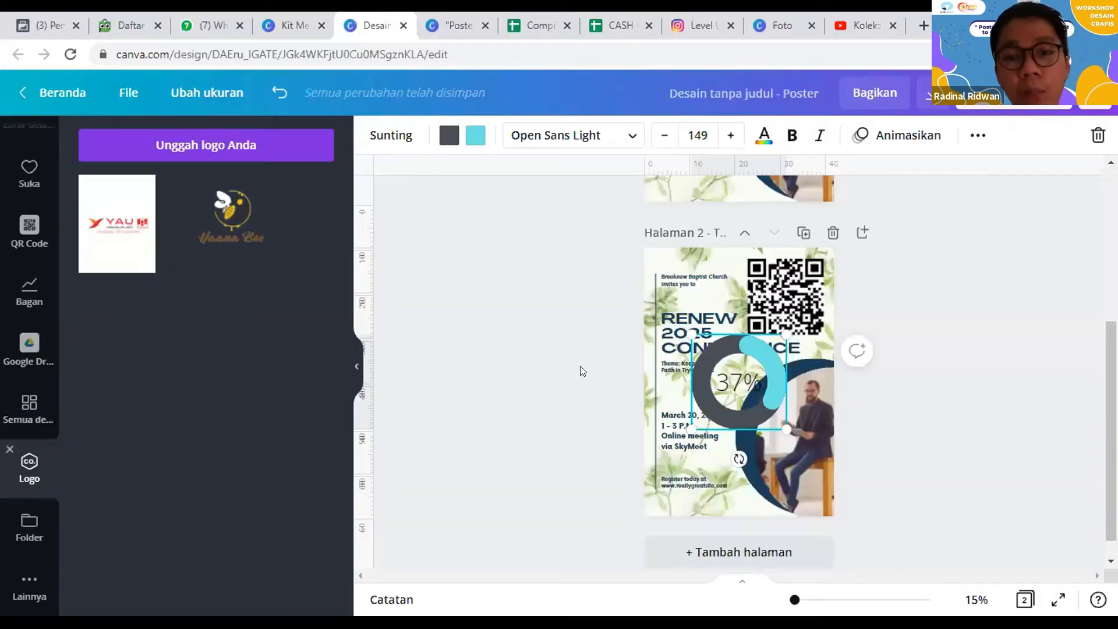
pyautogui.moveTo(764, 387); pyautogui.dragTo(760, 358)
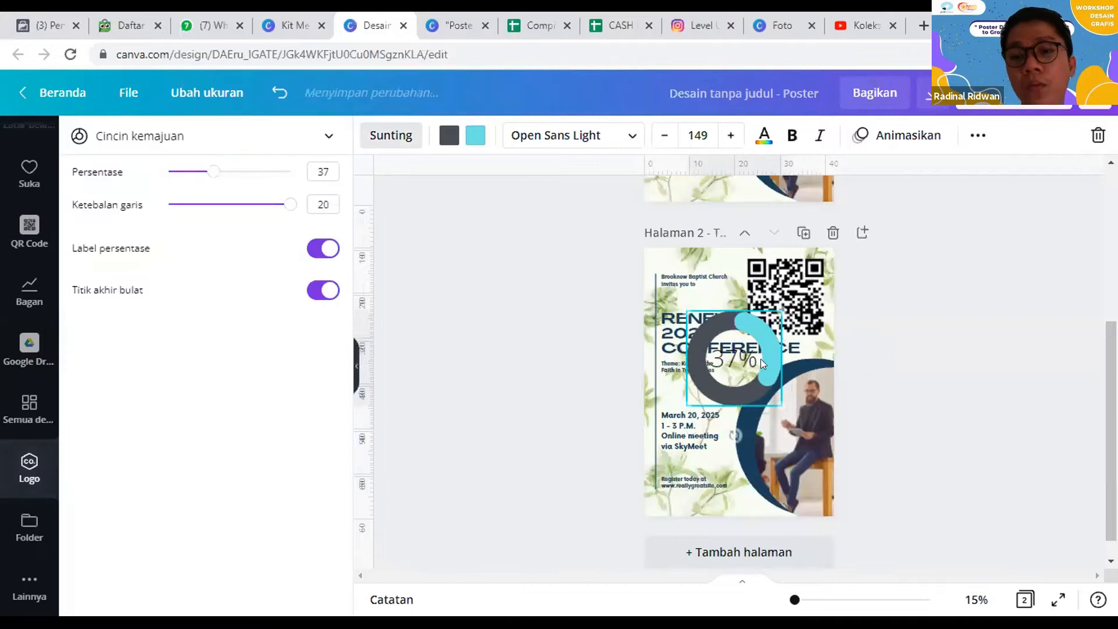
pyautogui.press('Delete')
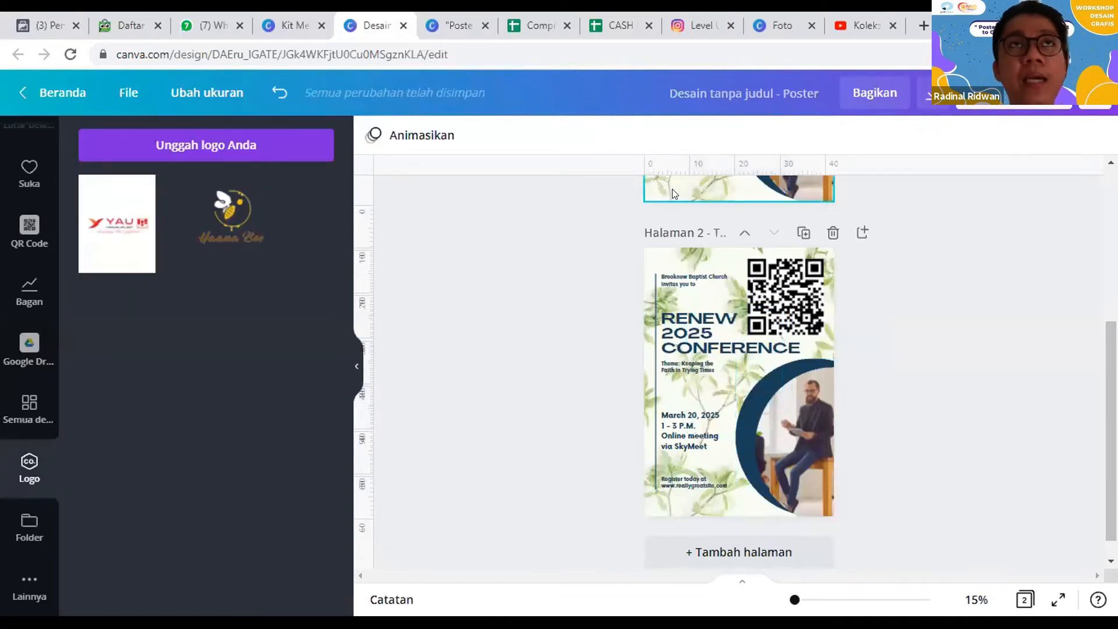
# Step: Switch to the Instagram profile, follow its bio link, and look through the links listed on the Biolinky page
pyautogui.click(693, 25)
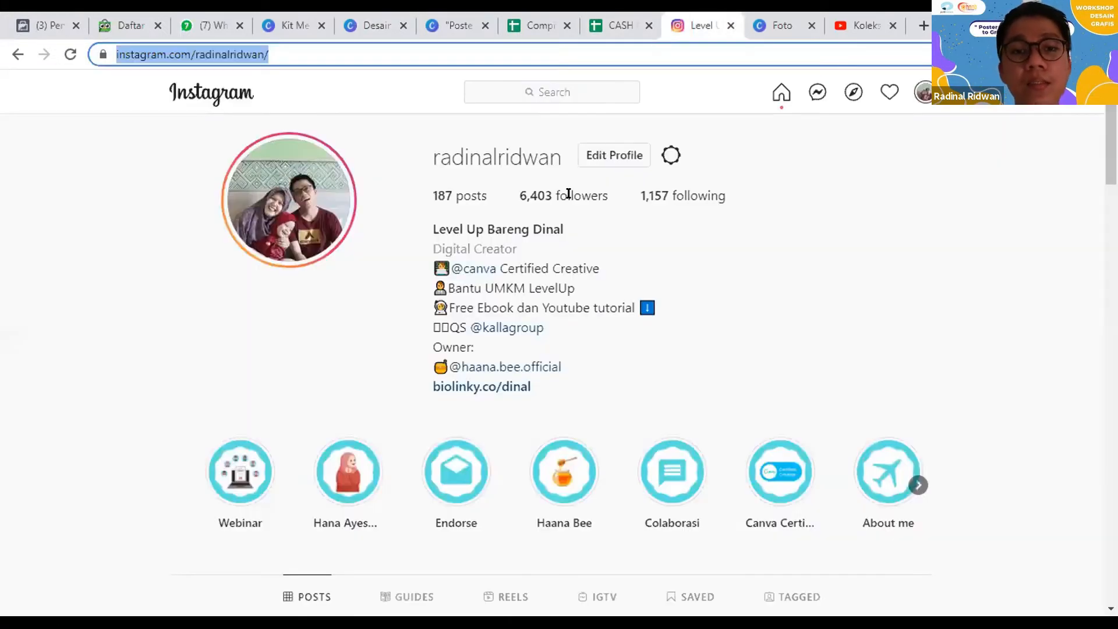
pyautogui.click(481, 387)
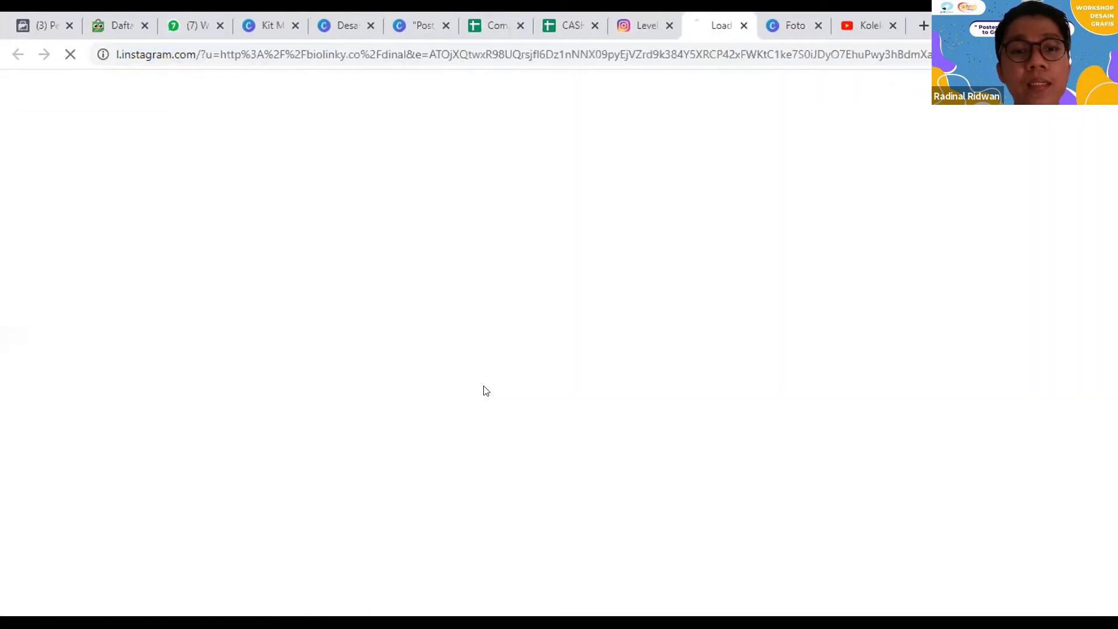
pyautogui.click(632, 17)
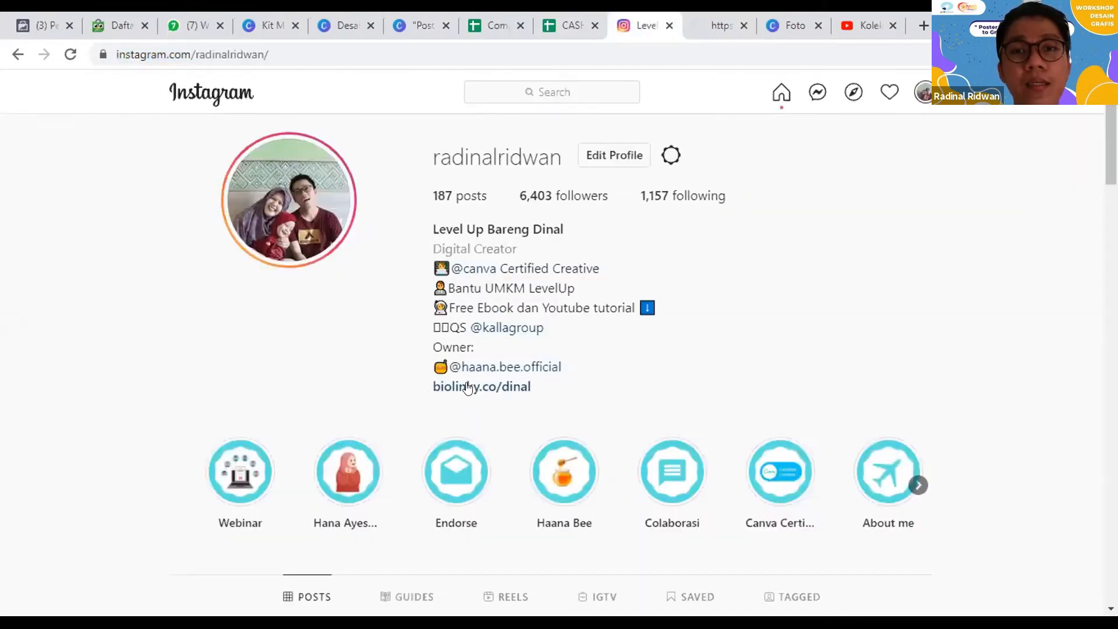
pyautogui.click(727, 17)
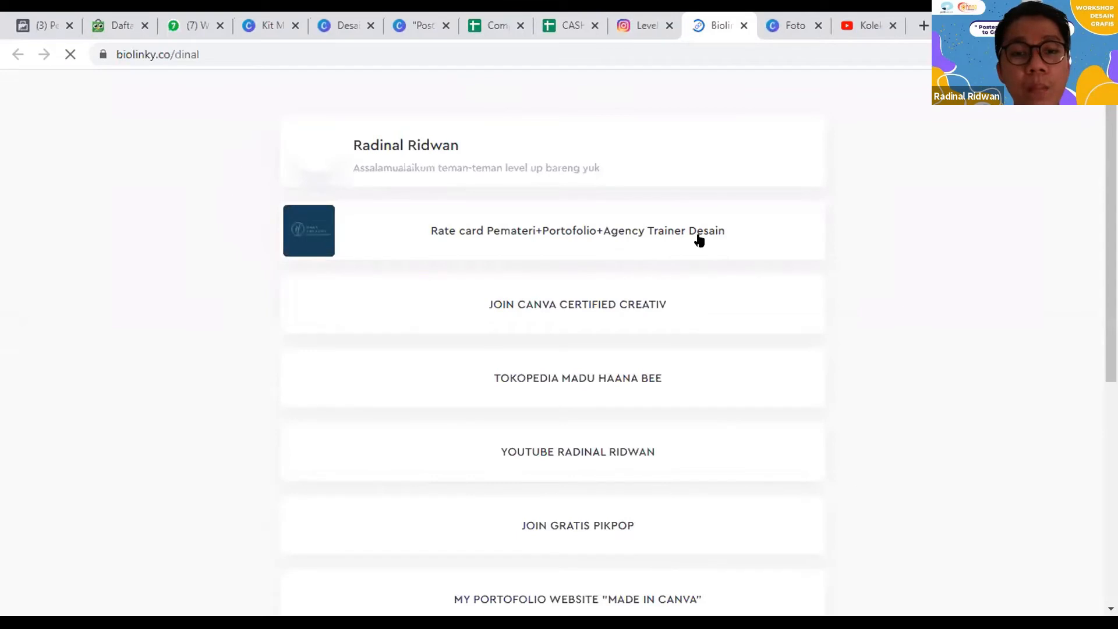
pyautogui.scroll(-6, 627, 417)
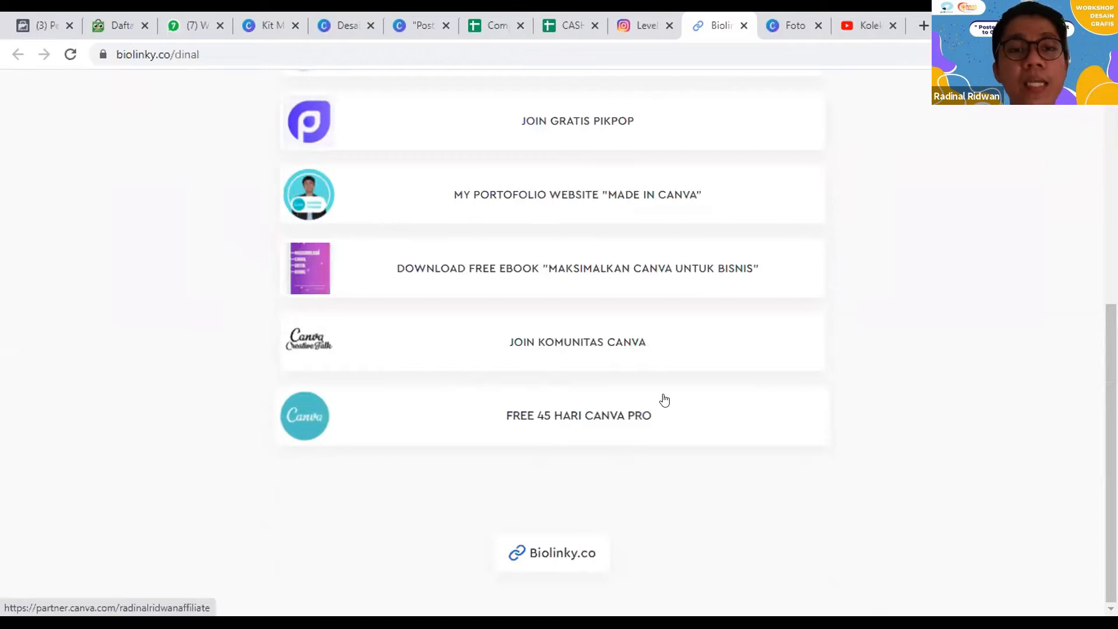
pyautogui.click(613, 17)
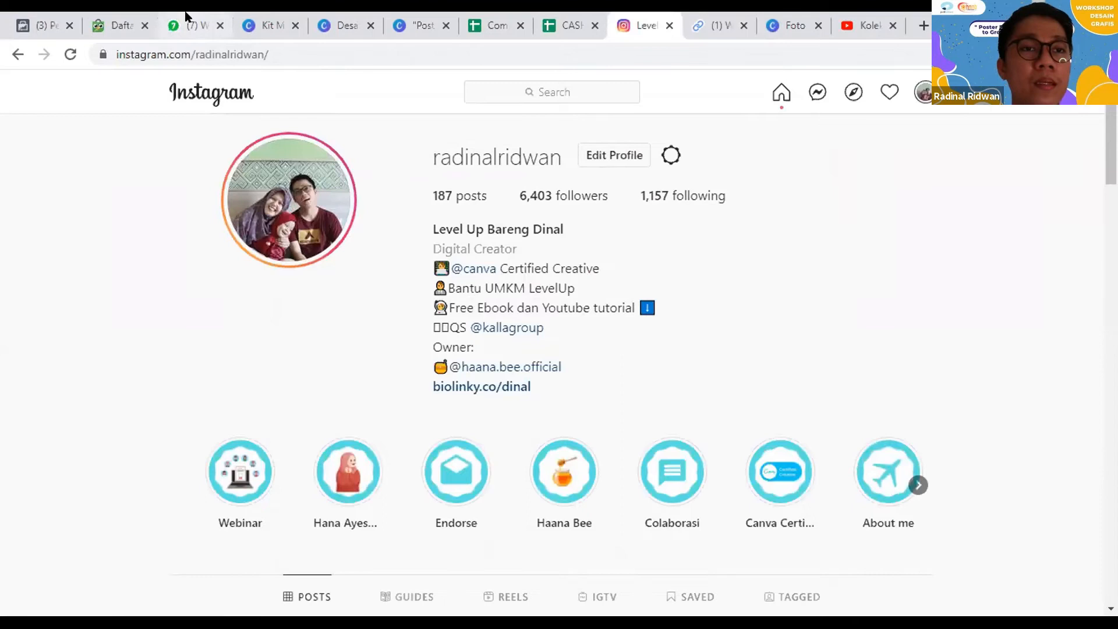
# Step: Return to the poster design and look over the account's folders and the available apps and integrations
pyautogui.click(353, 16)
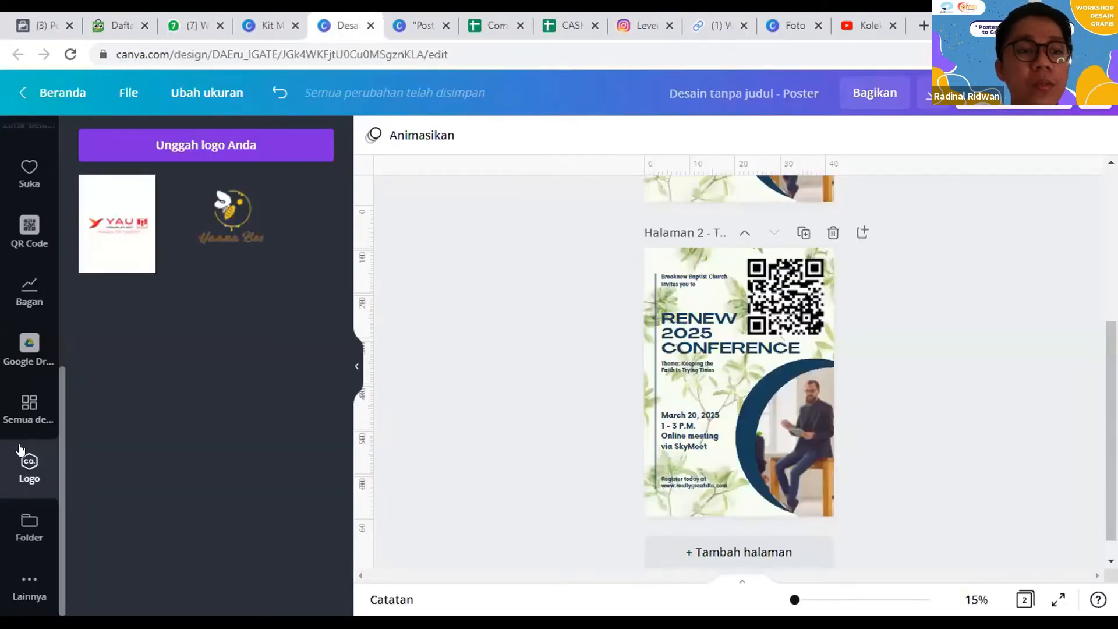
pyautogui.click(12, 542)
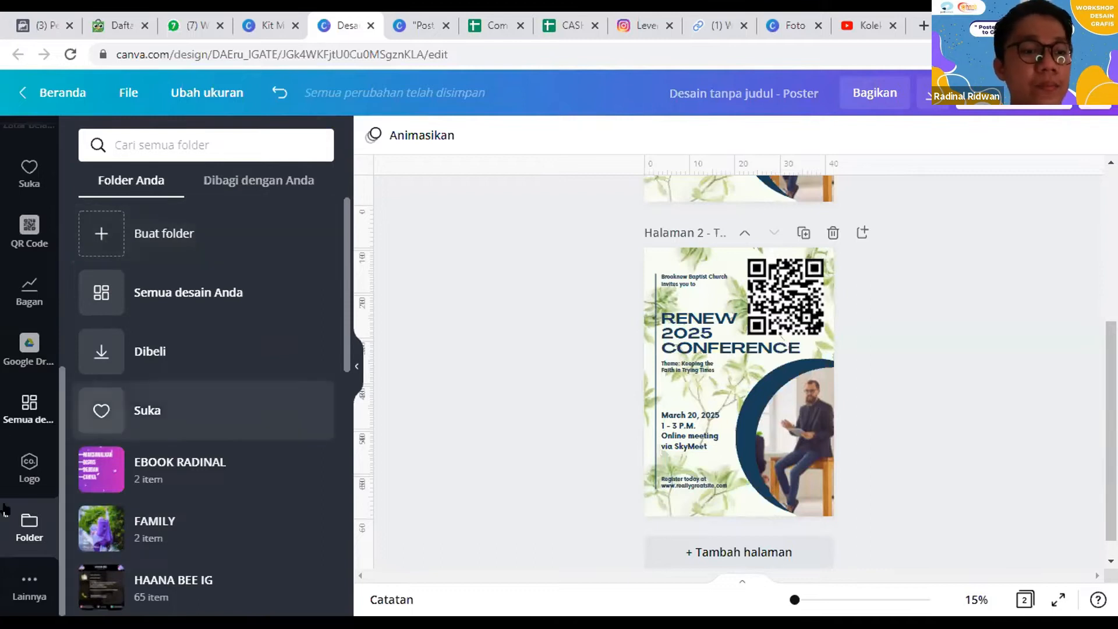
pyautogui.click(29, 585)
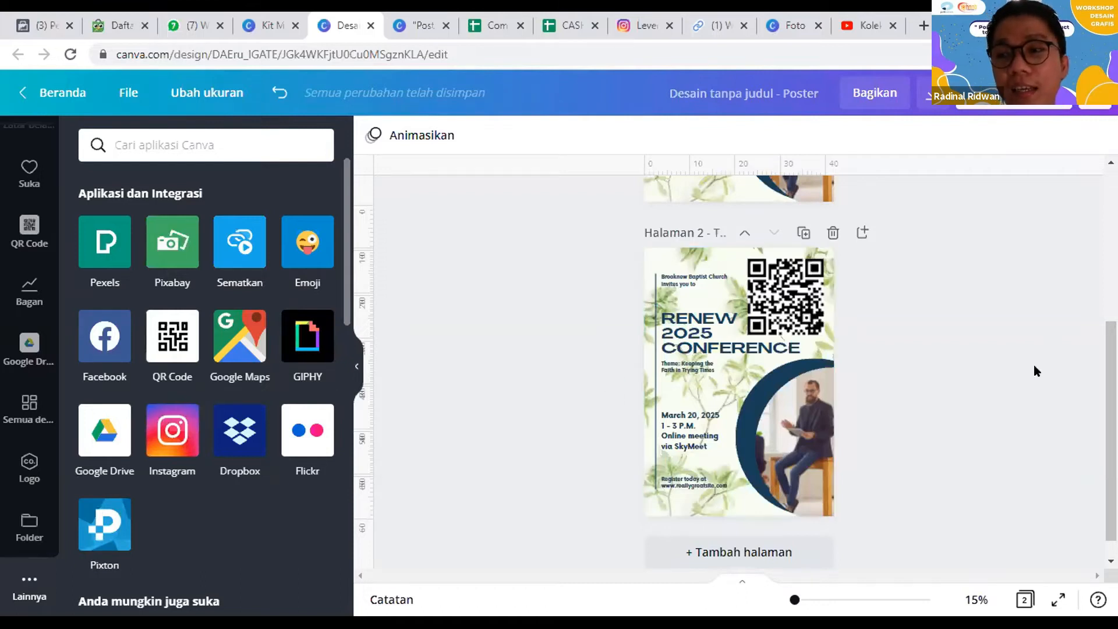
pyautogui.scroll(2, 481, 339)
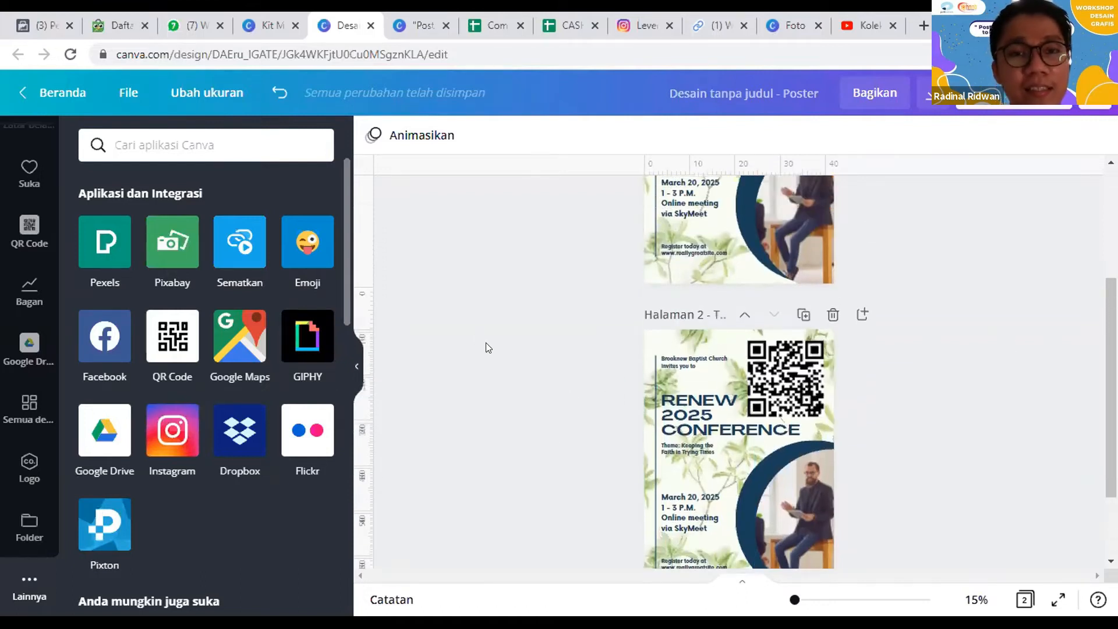
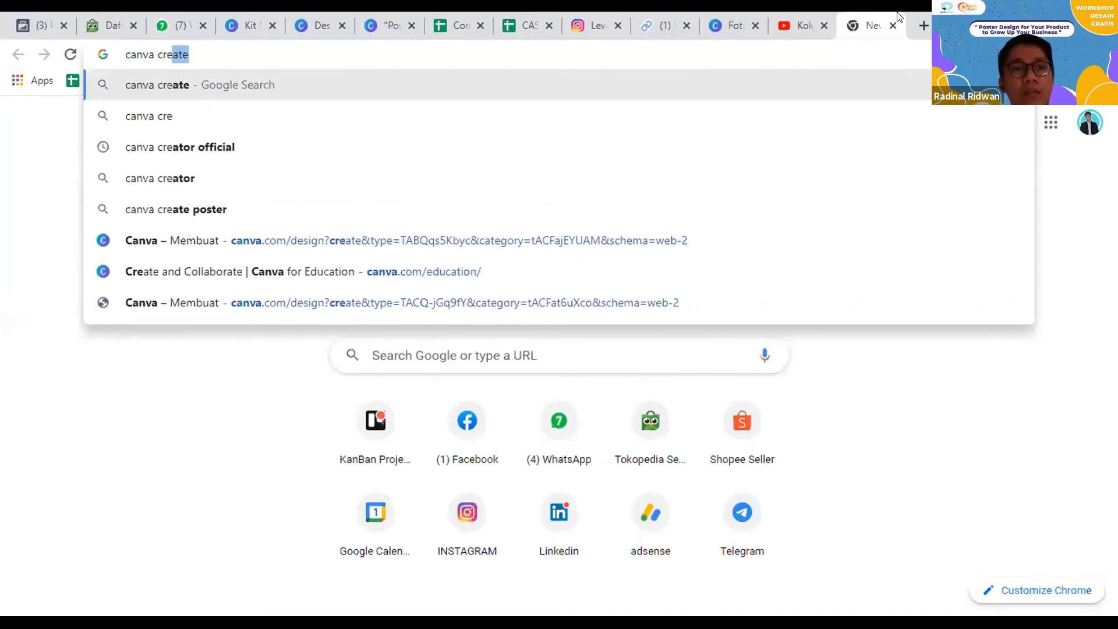
# Step: Search Google for "canva creator official", open the Become a Creator result and look over the Canva Creators page
pyautogui.write('ator official')
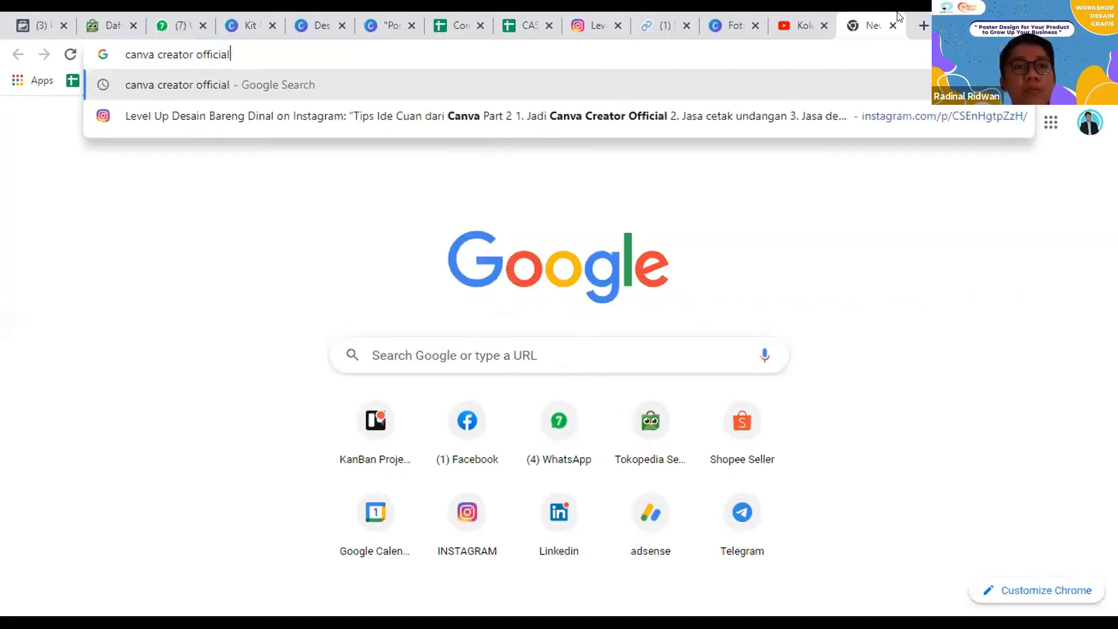
pyautogui.press('Return')
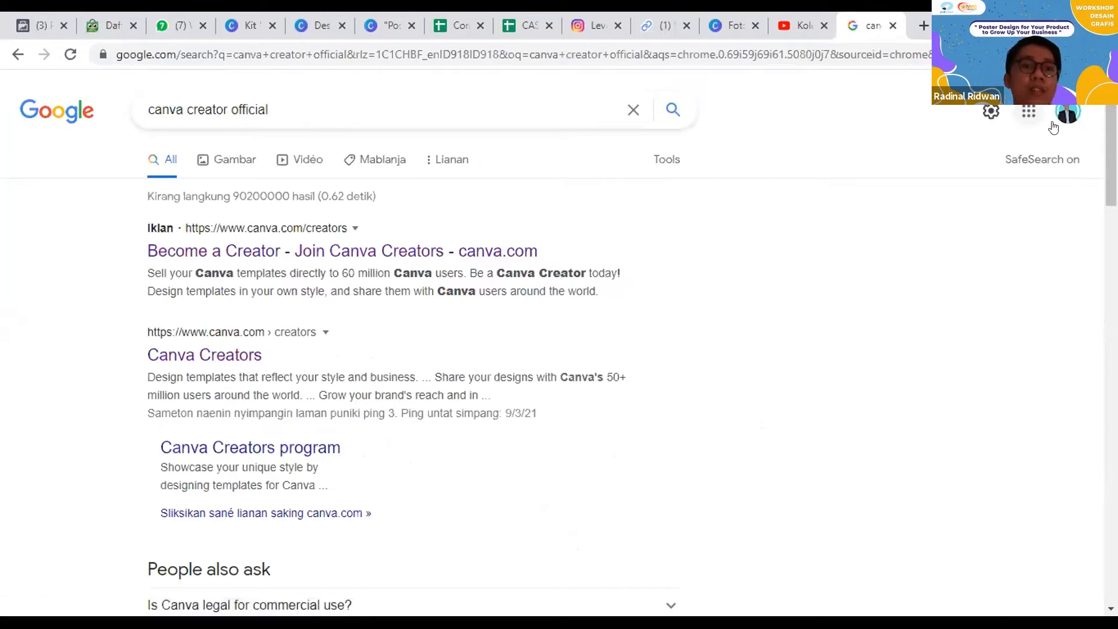
pyautogui.click(365, 255)
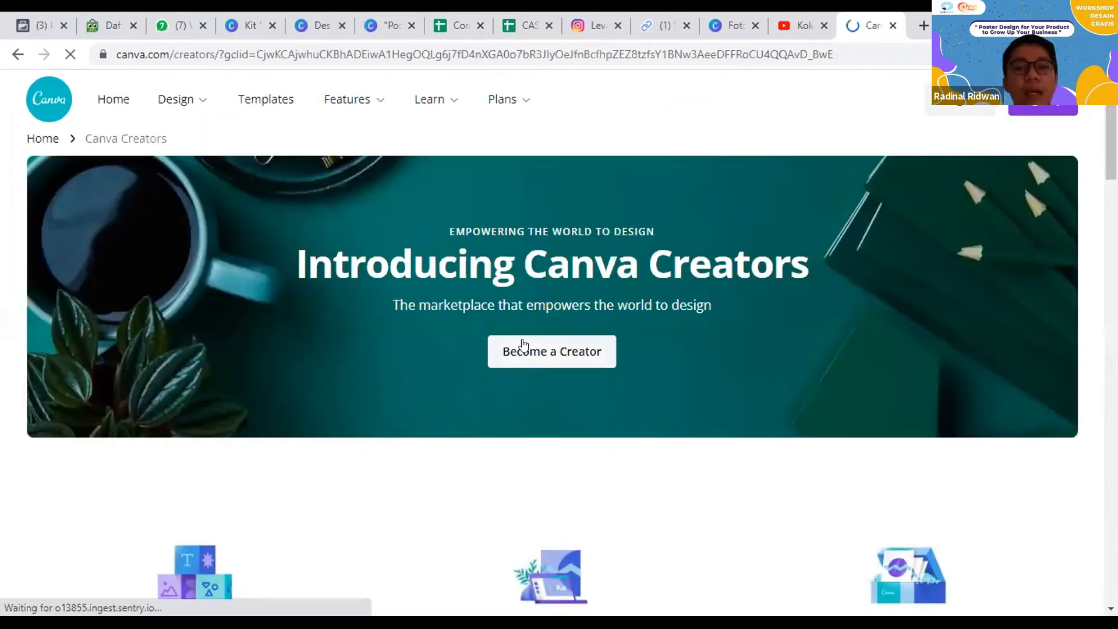
pyautogui.scroll(-4, 522, 344)
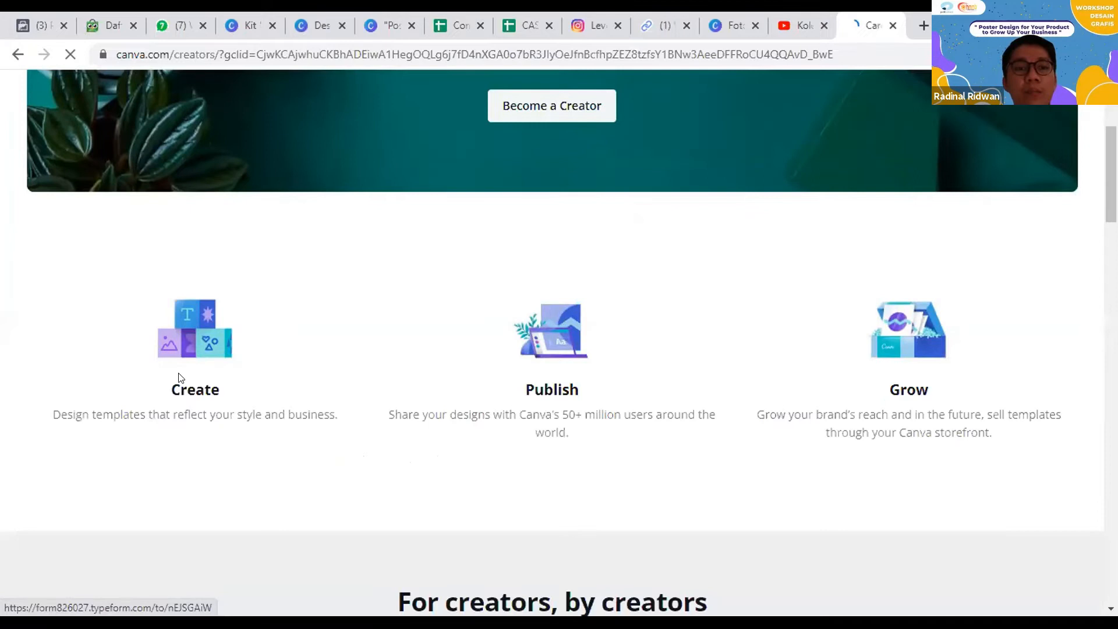
pyautogui.scroll(4, 877, 396)
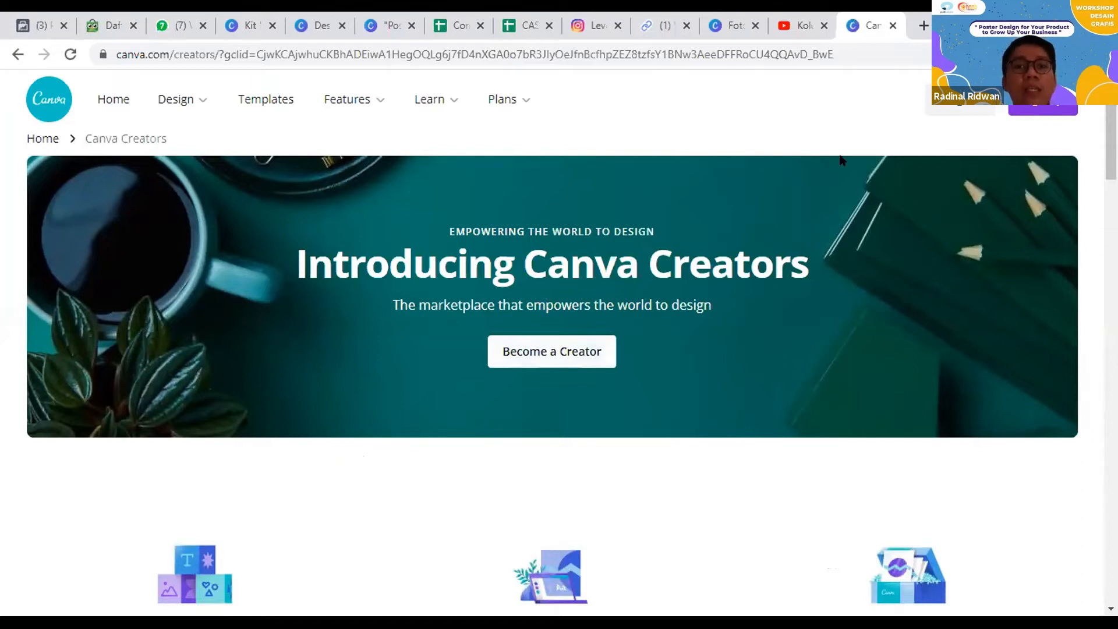
pyautogui.hotkey('ctrl', 'l')
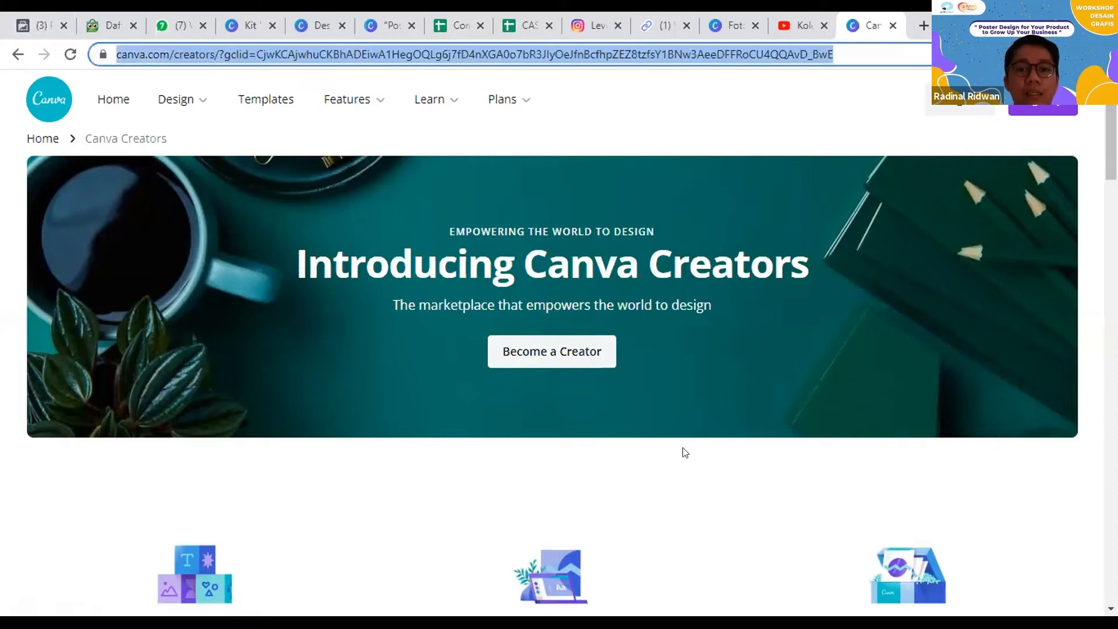
pyautogui.click(769, 504)
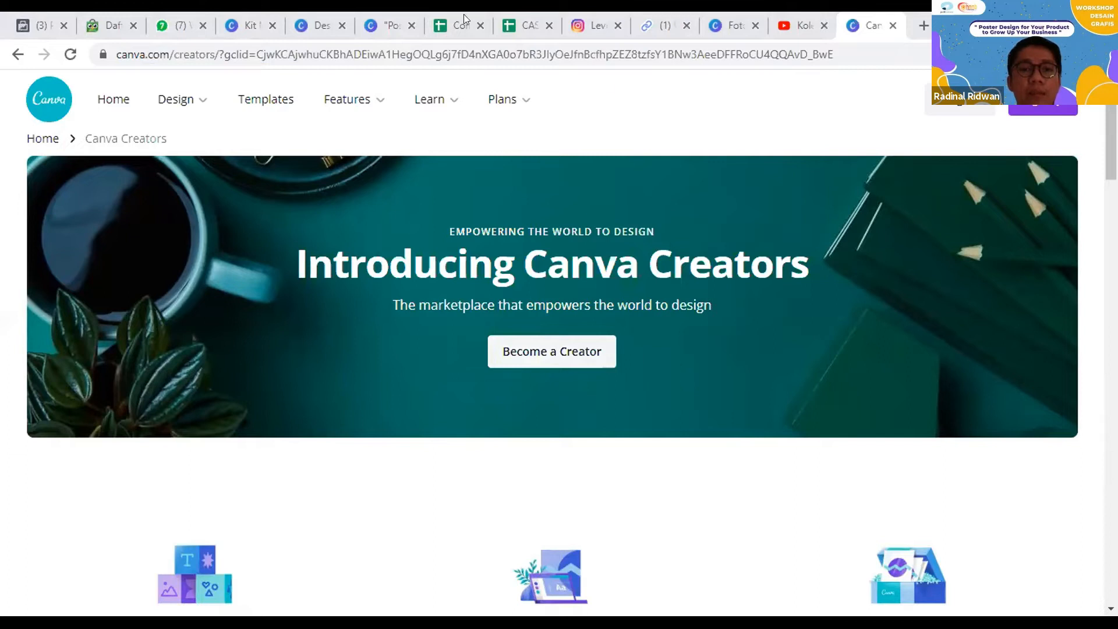
# Step: Switch to the Compile Karyawan VS Freelance VS Pebisnis Vs Investor spreadsheet and examine the staff and PNS monthly, daily and hourly salaries
pyautogui.click(446, 23)
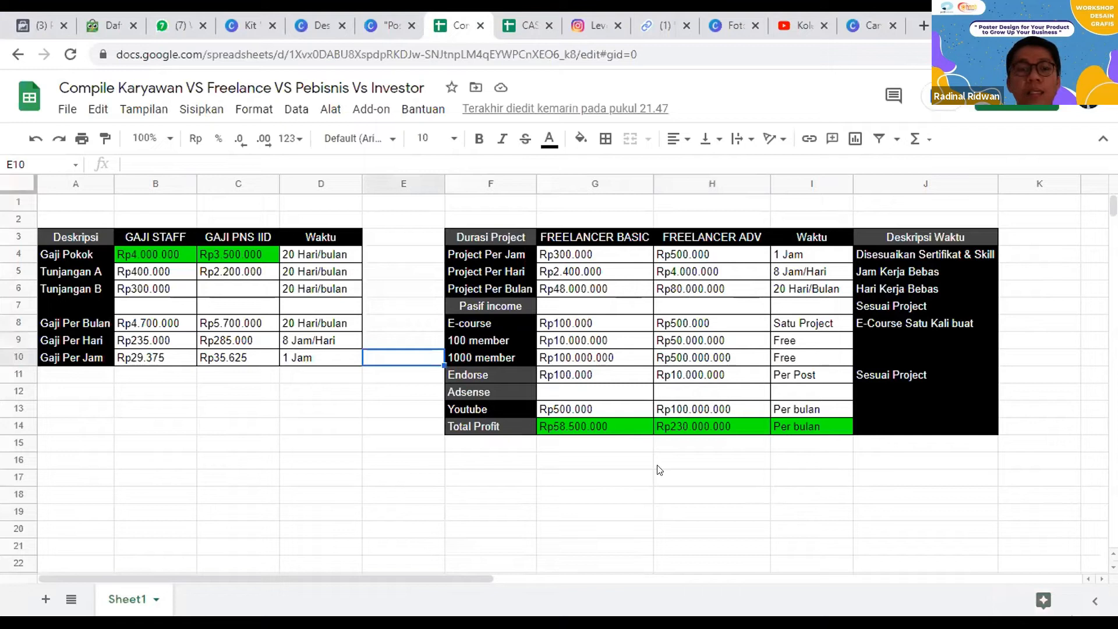
pyautogui.click(595, 454)
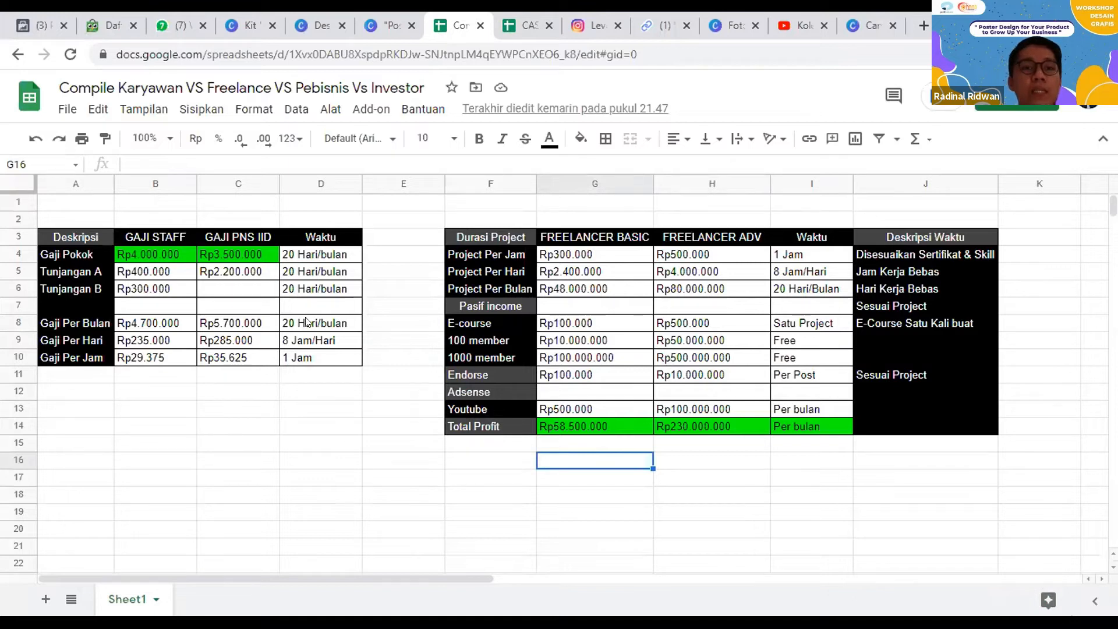
pyautogui.moveTo(434, 218); pyautogui.dragTo(1043, 460)
pyautogui.click(233, 391)
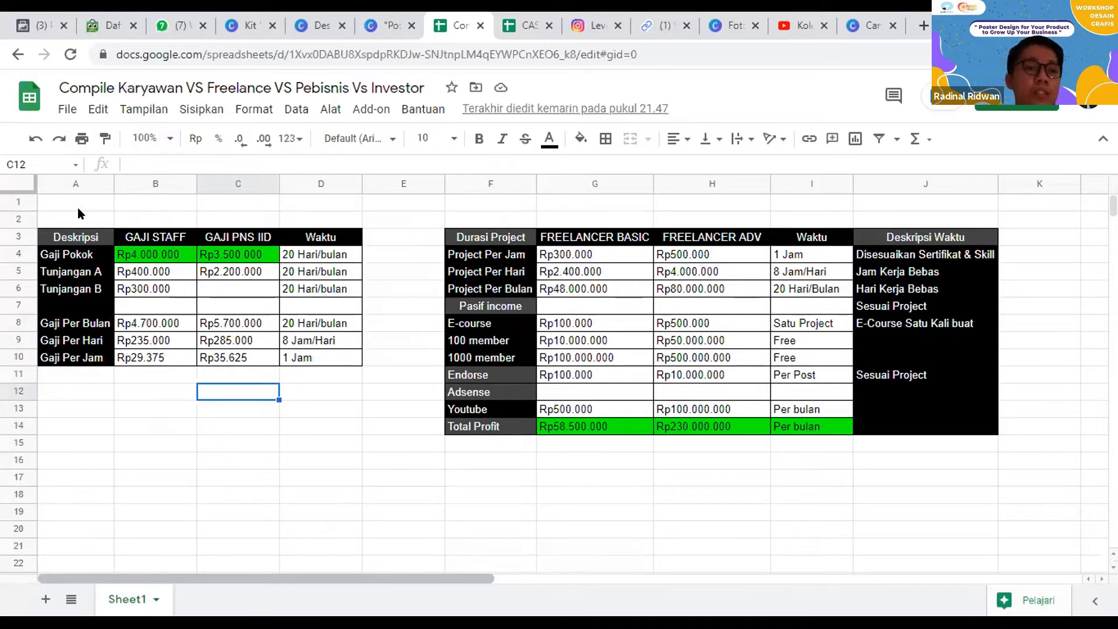
pyautogui.moveTo(65, 204); pyautogui.dragTo(372, 413)
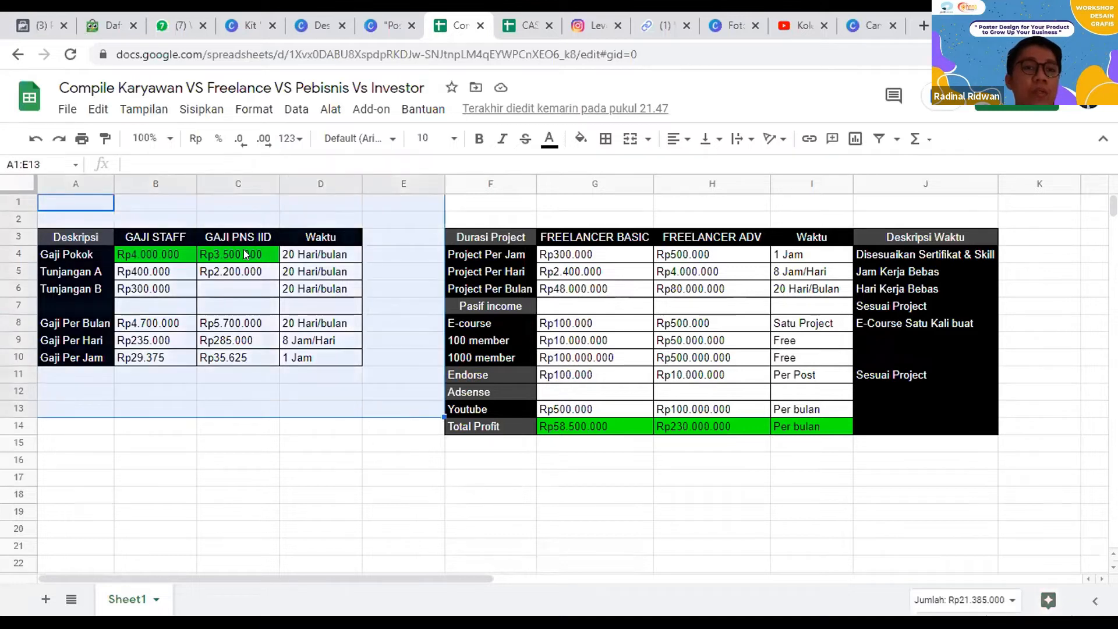
pyautogui.click(149, 254)
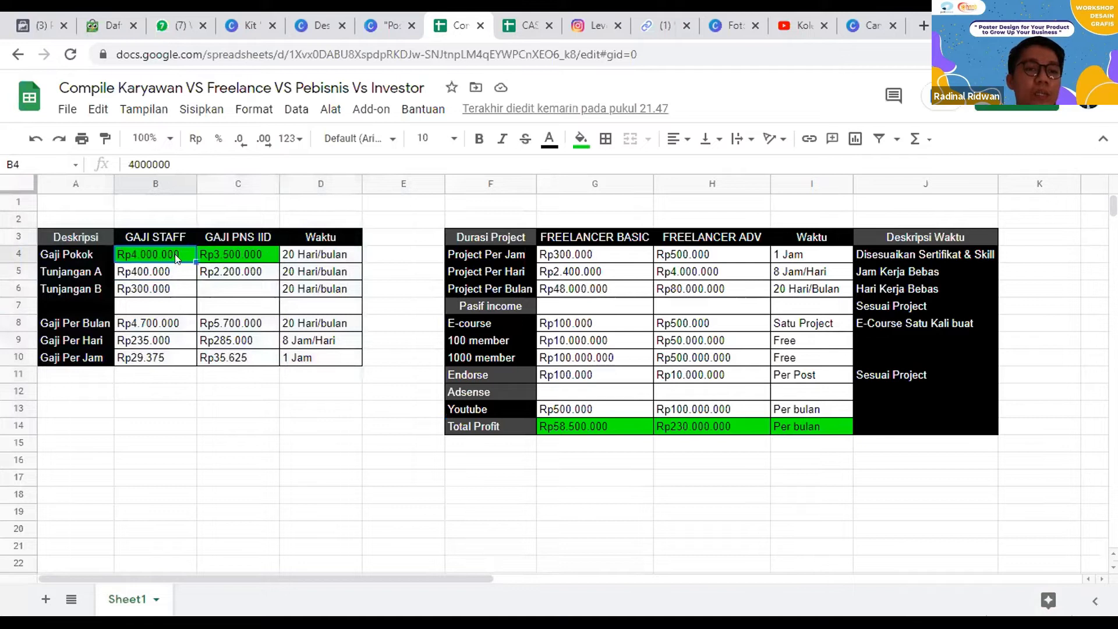
pyautogui.click(20, 324)
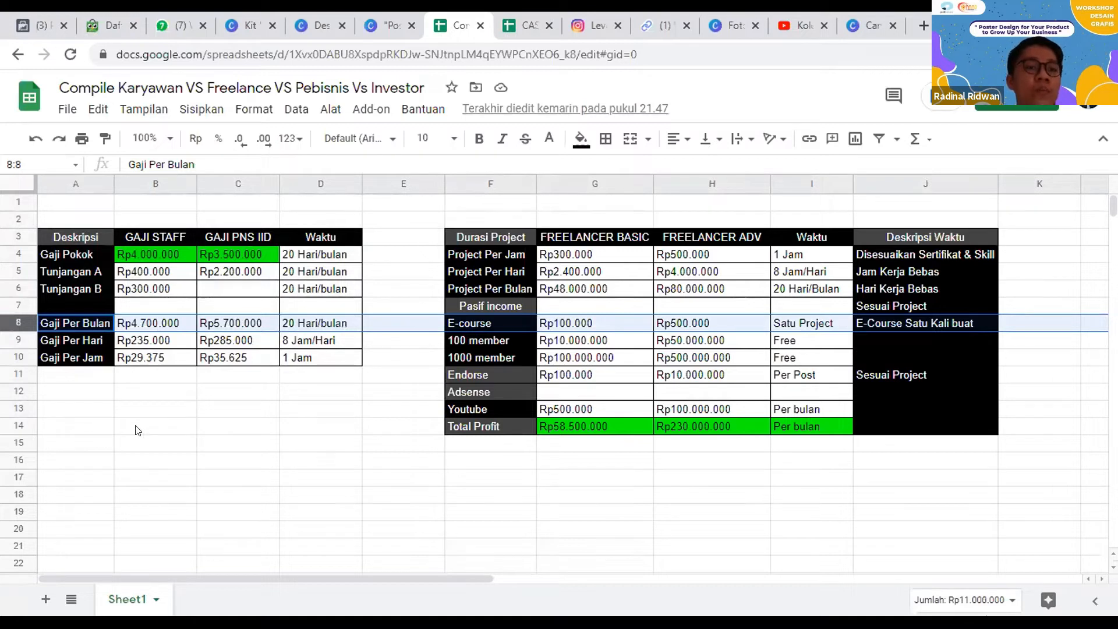
pyautogui.click(155, 426)
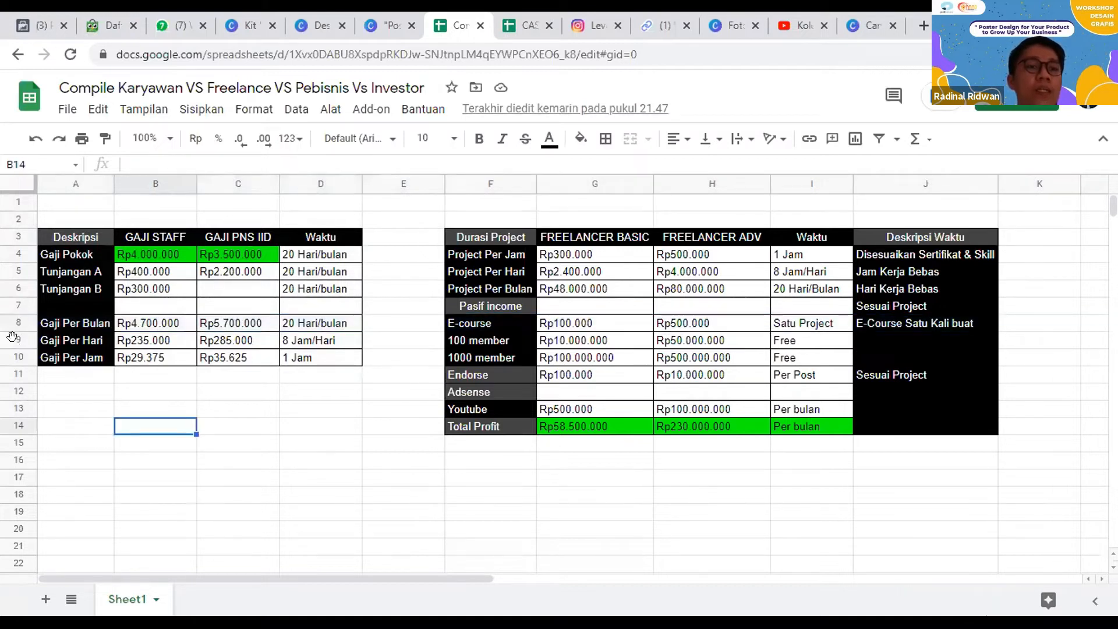
pyautogui.click(19, 340)
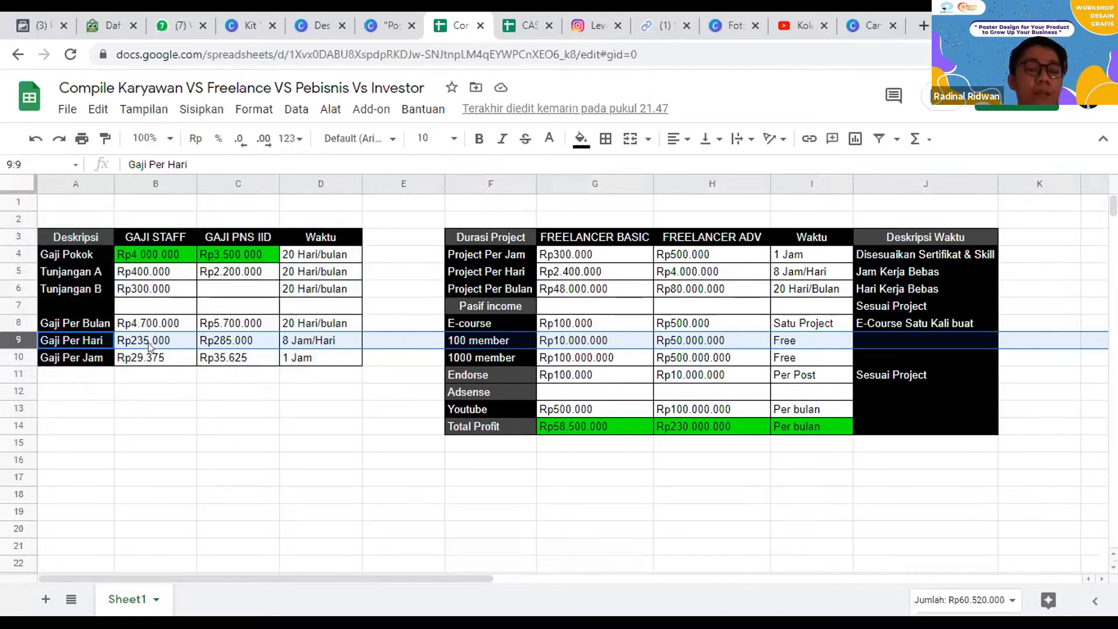
pyautogui.click(18, 357)
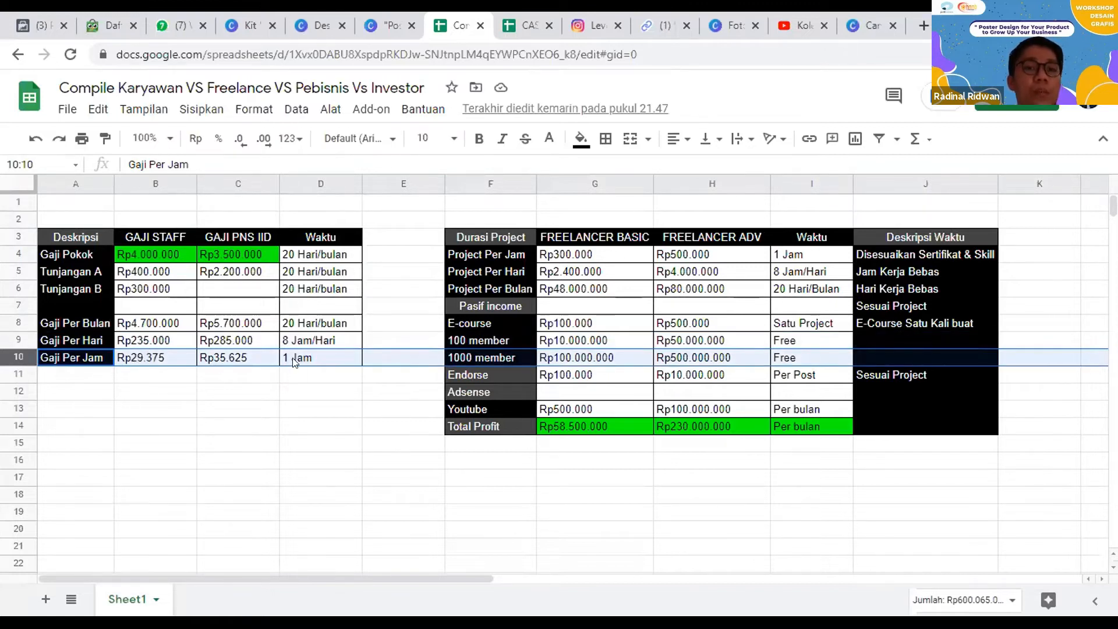
# Step: Highlight the freelancer income table and examine the FREELANCER BASIC project rates per hour, day and month
pyautogui.click(560, 304)
pyautogui.moveTo(440, 219); pyautogui.dragTo(1039, 443)
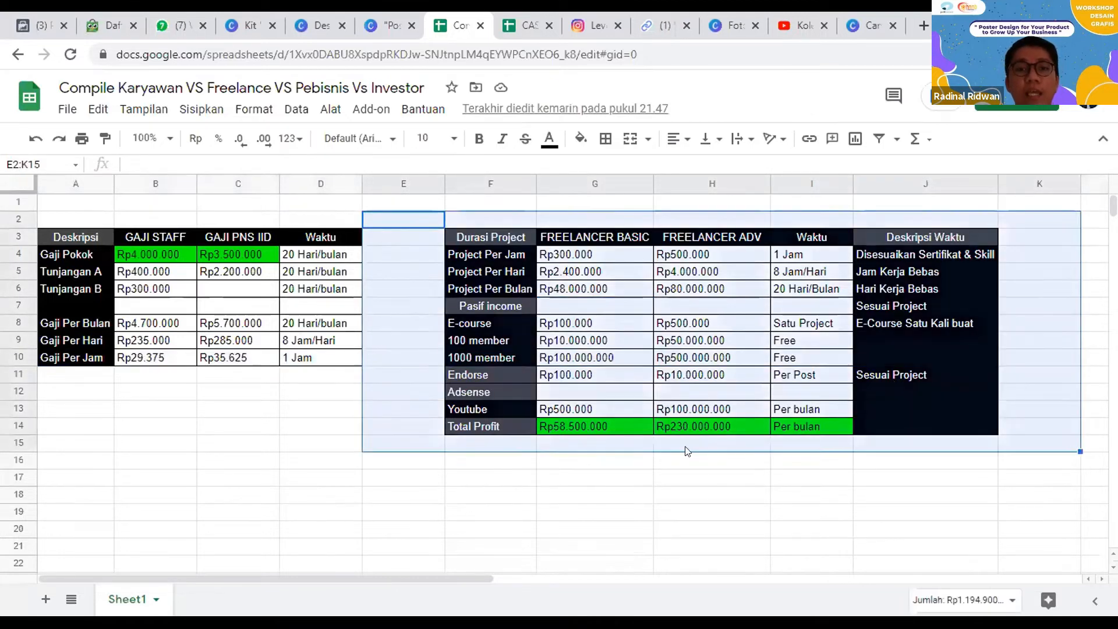
pyautogui.click(715, 492)
pyautogui.click(513, 256)
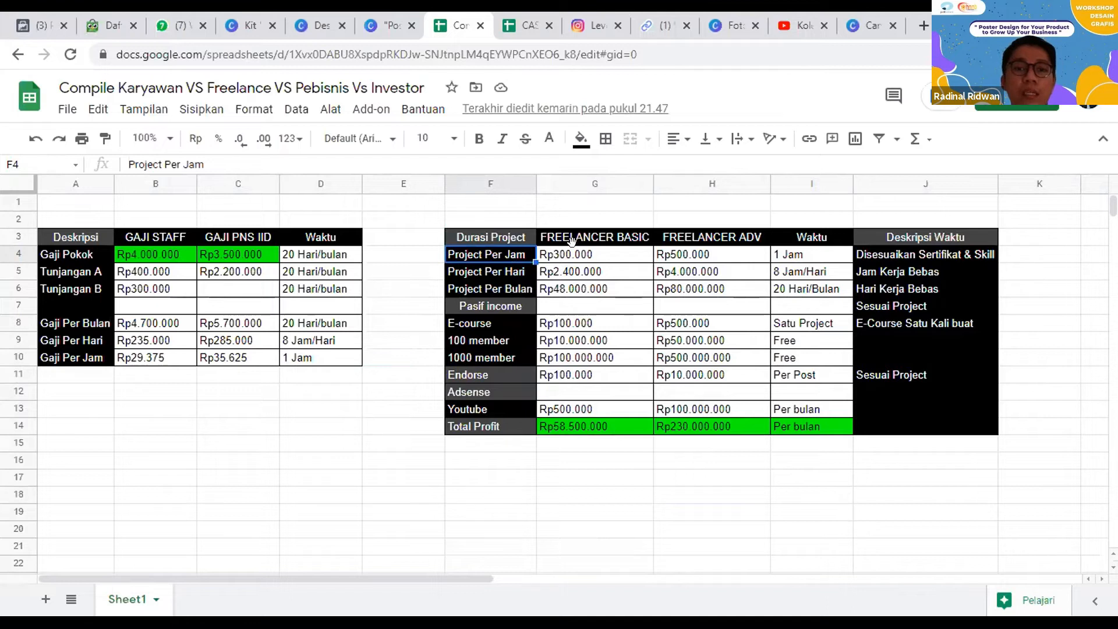
pyautogui.click(592, 260)
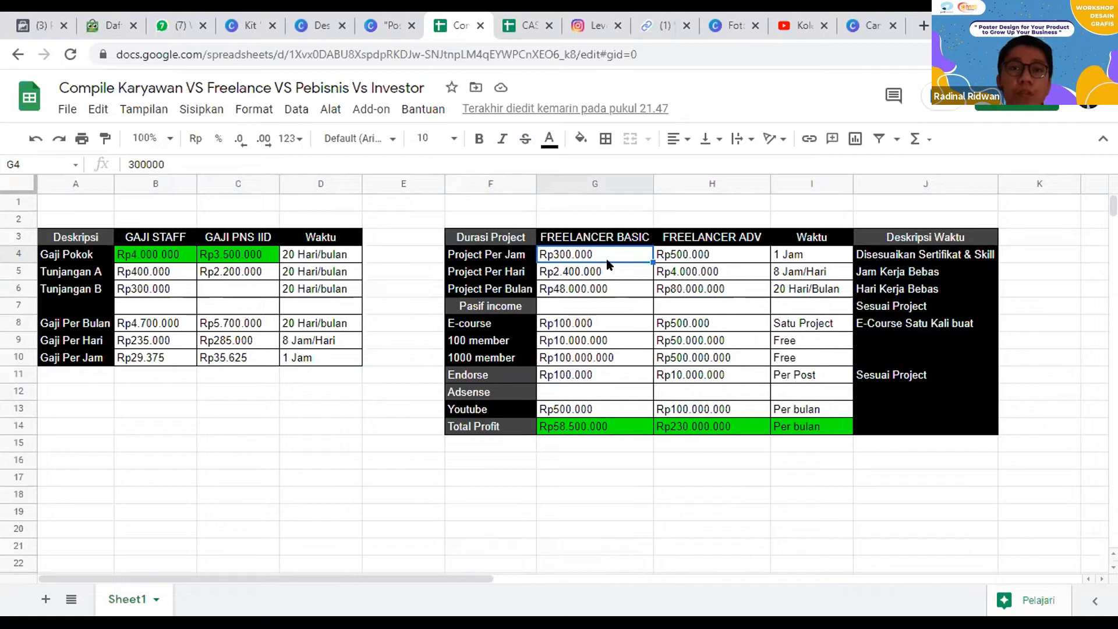
pyautogui.click(591, 273)
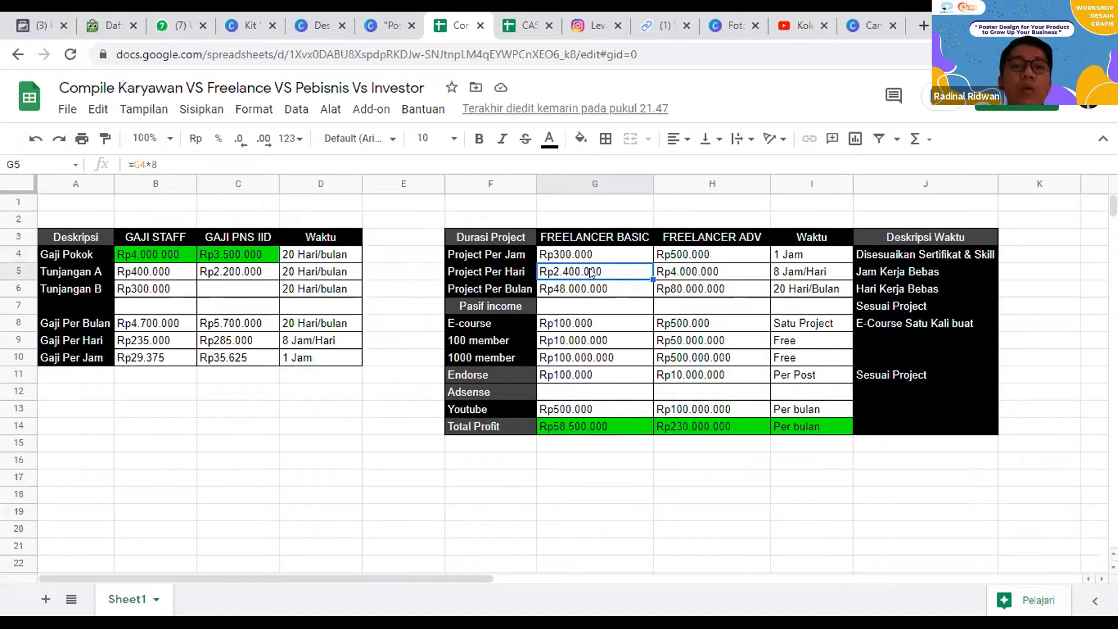
pyautogui.click(531, 292)
pyautogui.click(554, 293)
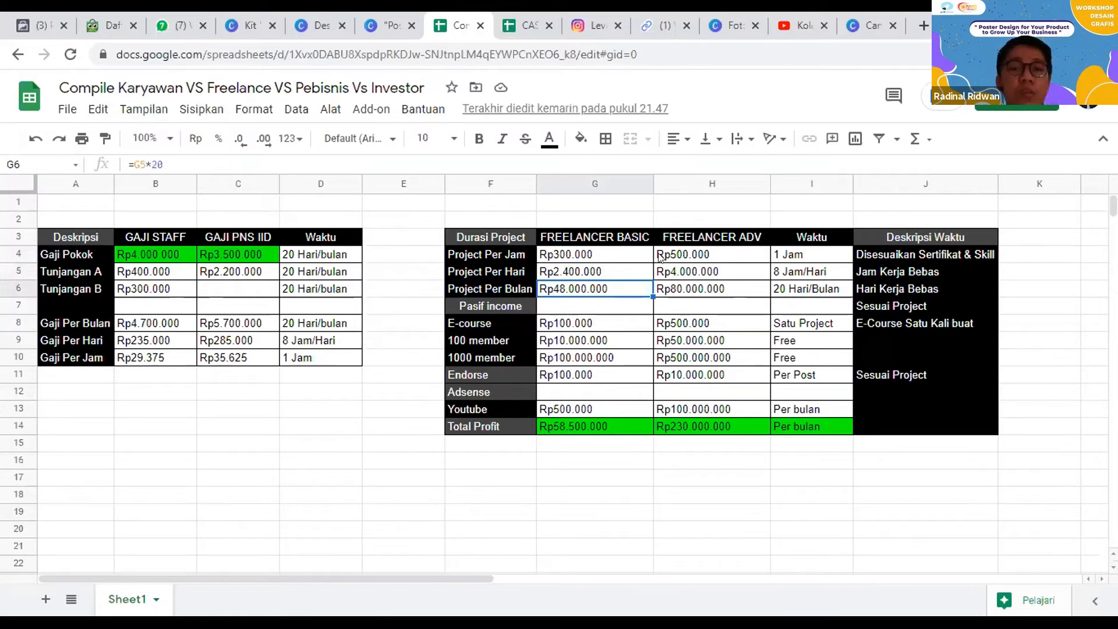
# Step: Examine the FREELANCER BASIC passive income figures for E-course, members, Endorse and Youtube, ending with the Total Profit cell
pyautogui.click(569, 306)
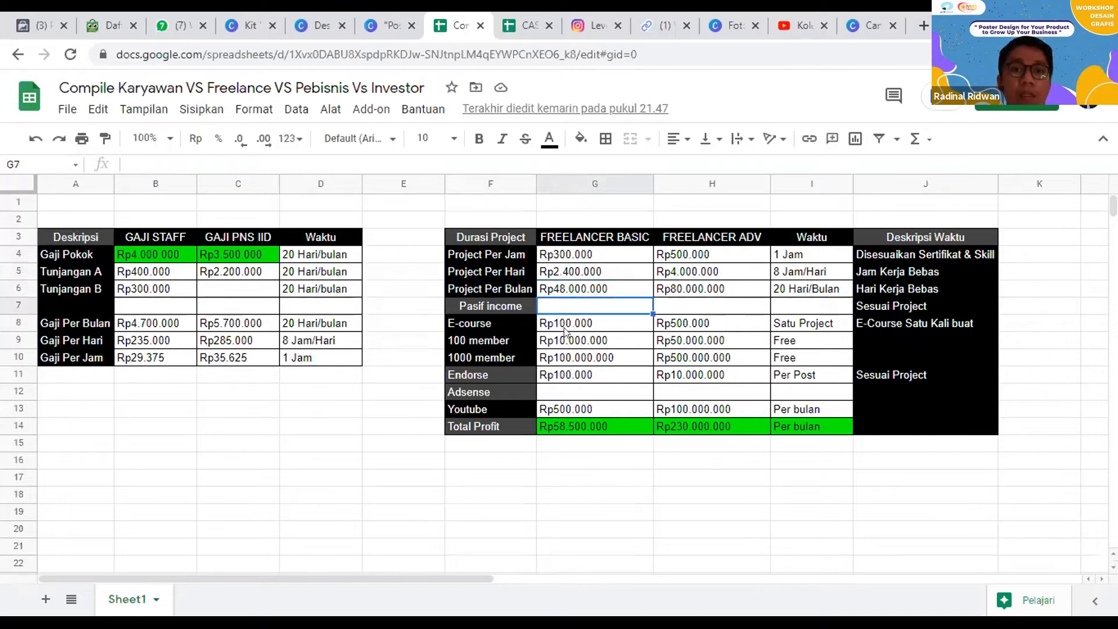
pyautogui.click(499, 306)
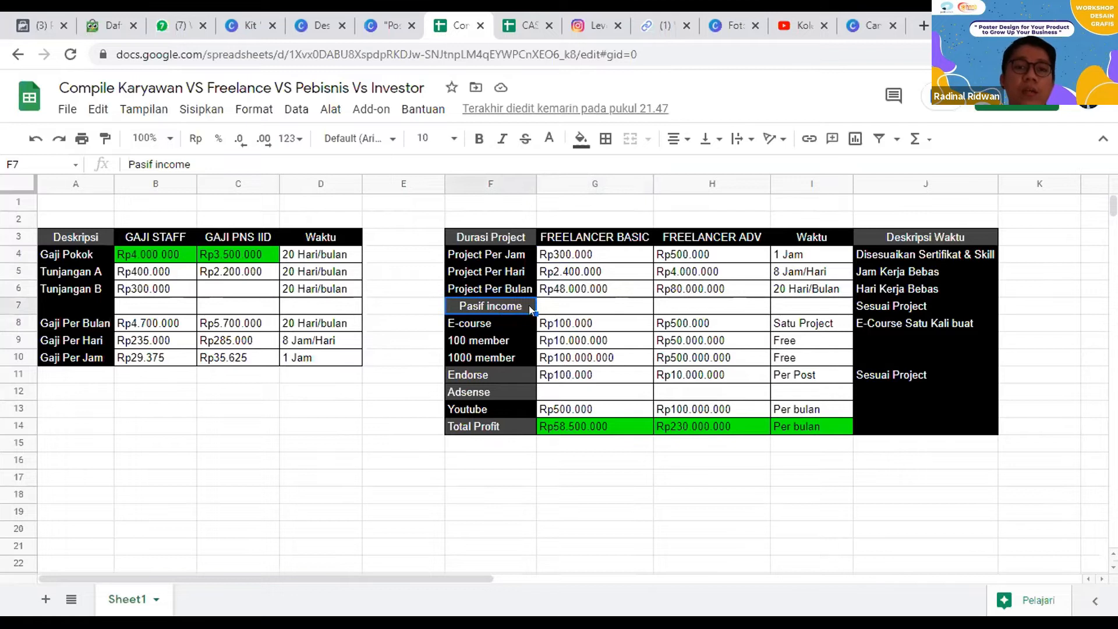
pyautogui.click(577, 323)
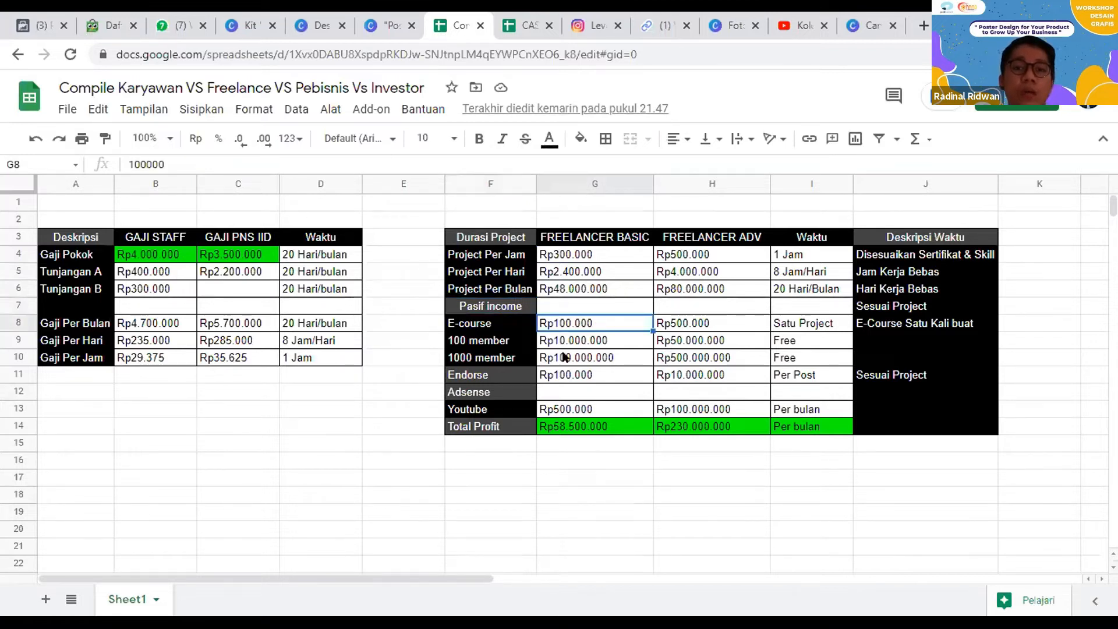
pyautogui.click(586, 346)
pyautogui.click(590, 361)
pyautogui.press('Down')
pyautogui.click(578, 411)
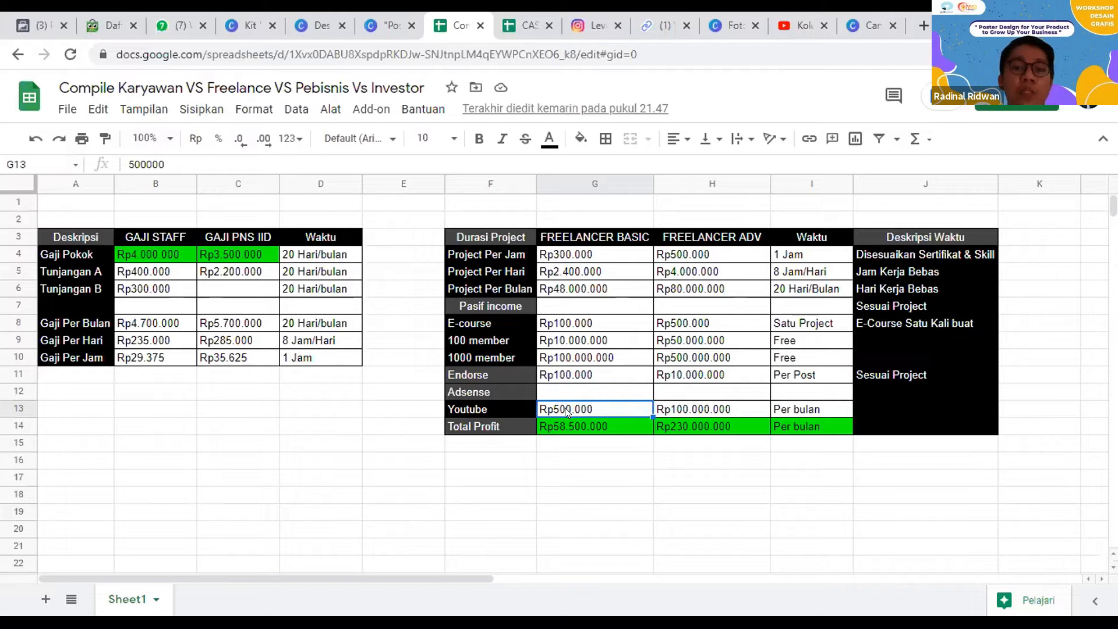
pyautogui.click(576, 376)
pyautogui.click(592, 411)
pyautogui.click(473, 425)
pyautogui.click(571, 430)
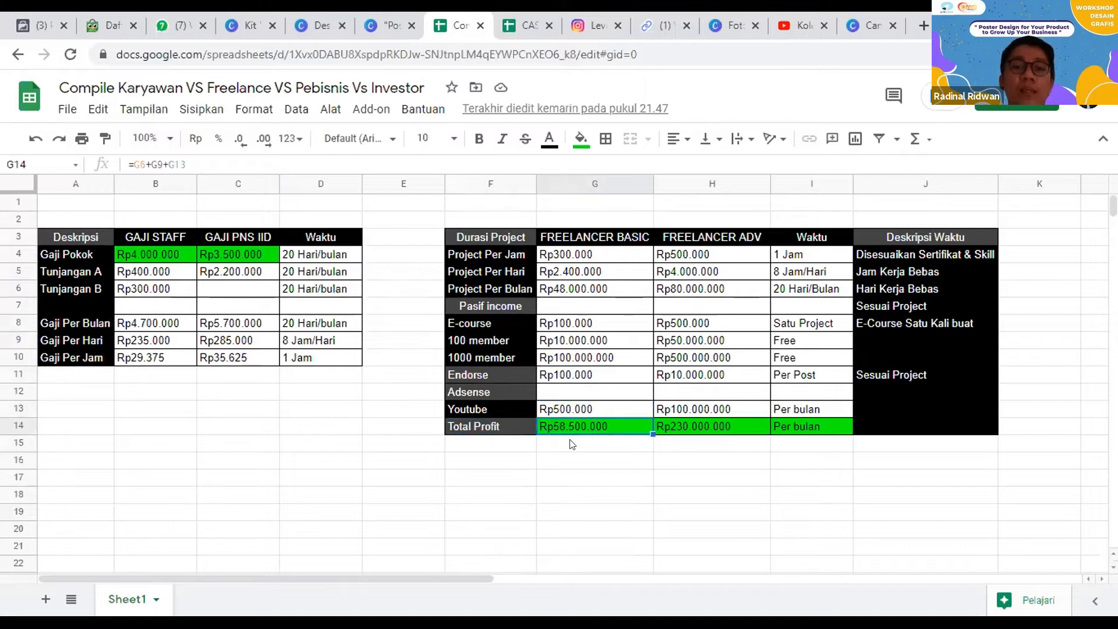
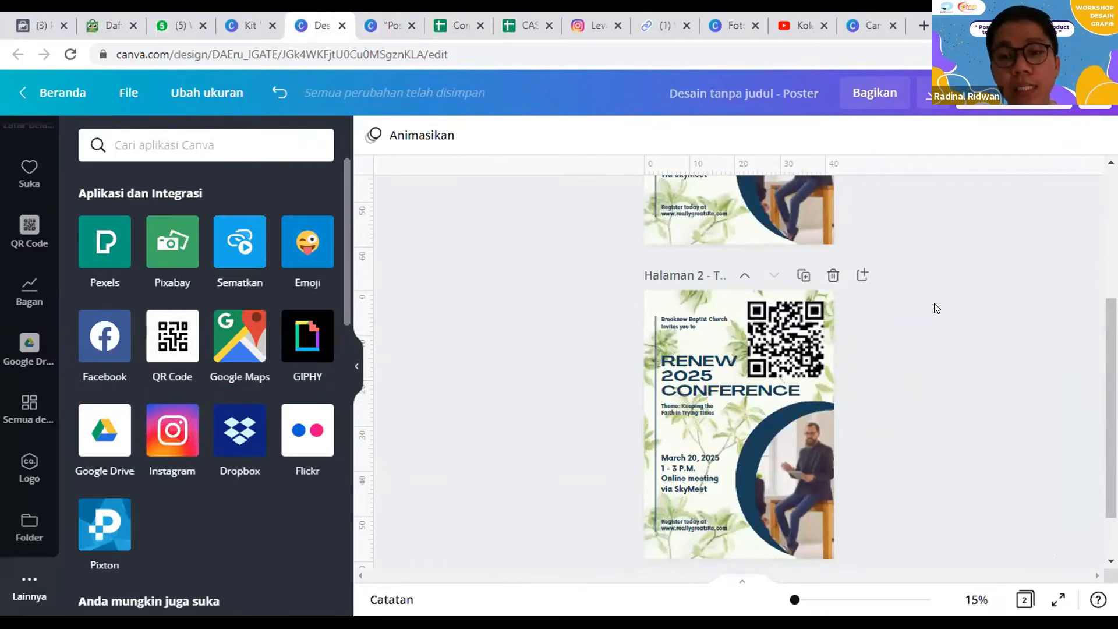
# Step: Delete the extra poster pages and clear the remaining page's design and green background so a single blank page is left
pyautogui.click(832, 275)
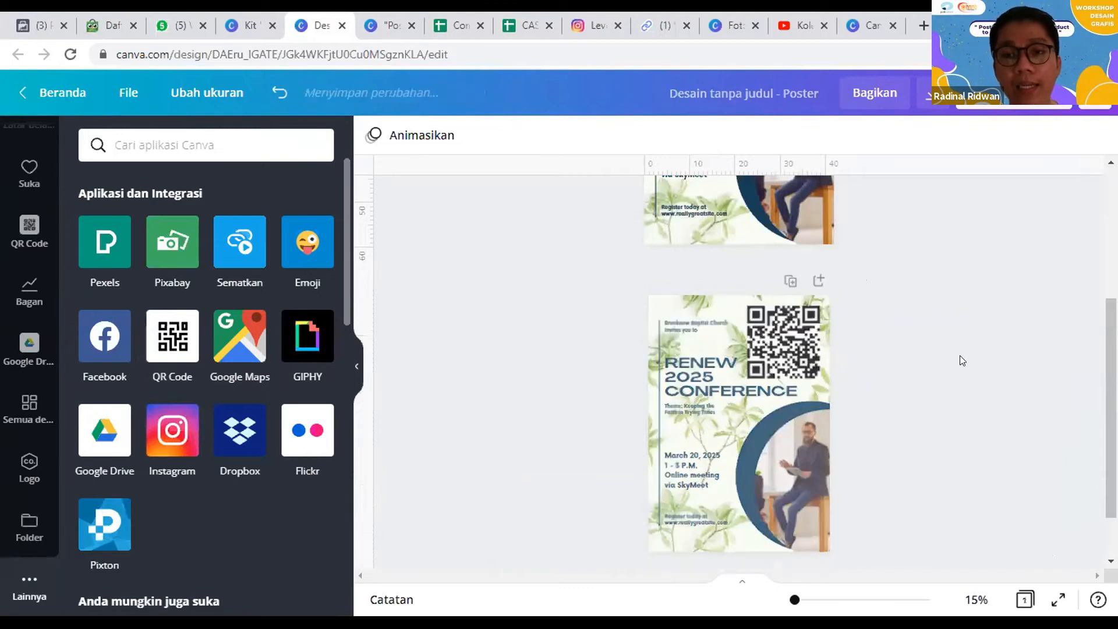
pyautogui.click(821, 208)
pyautogui.scroll(5, 905, 396)
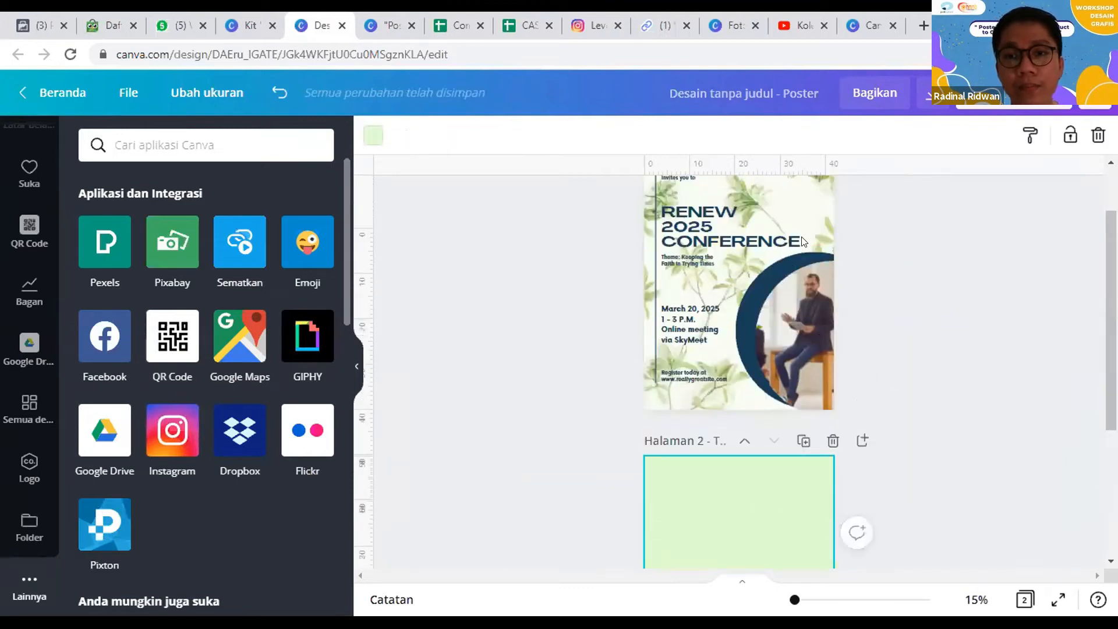
pyautogui.scroll(-5, 913, 373)
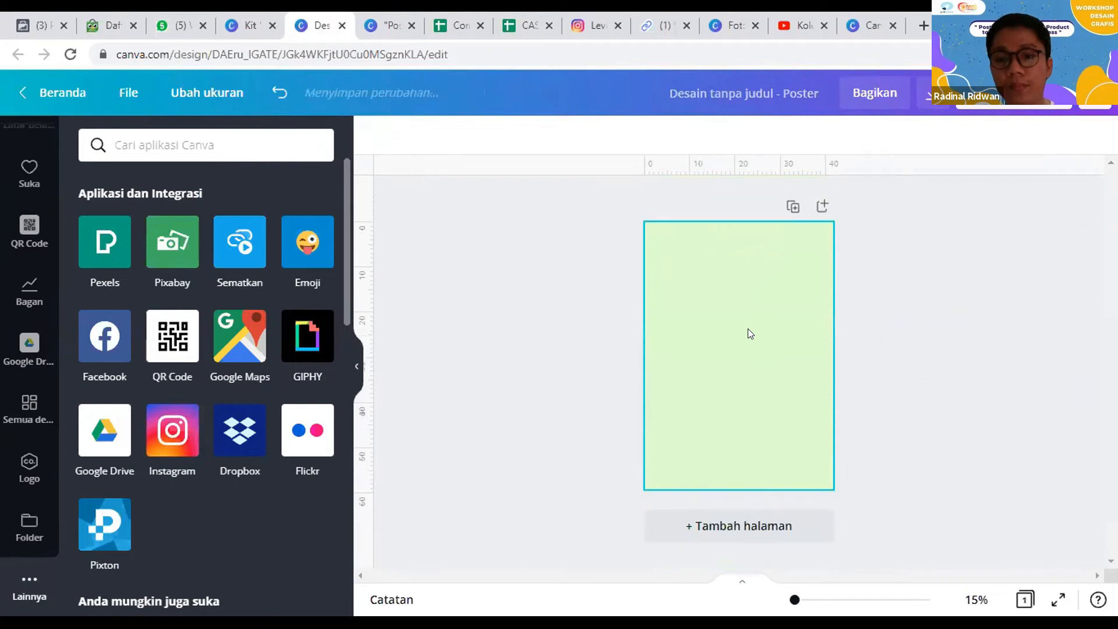
pyautogui.click(794, 346)
pyautogui.press('Delete')
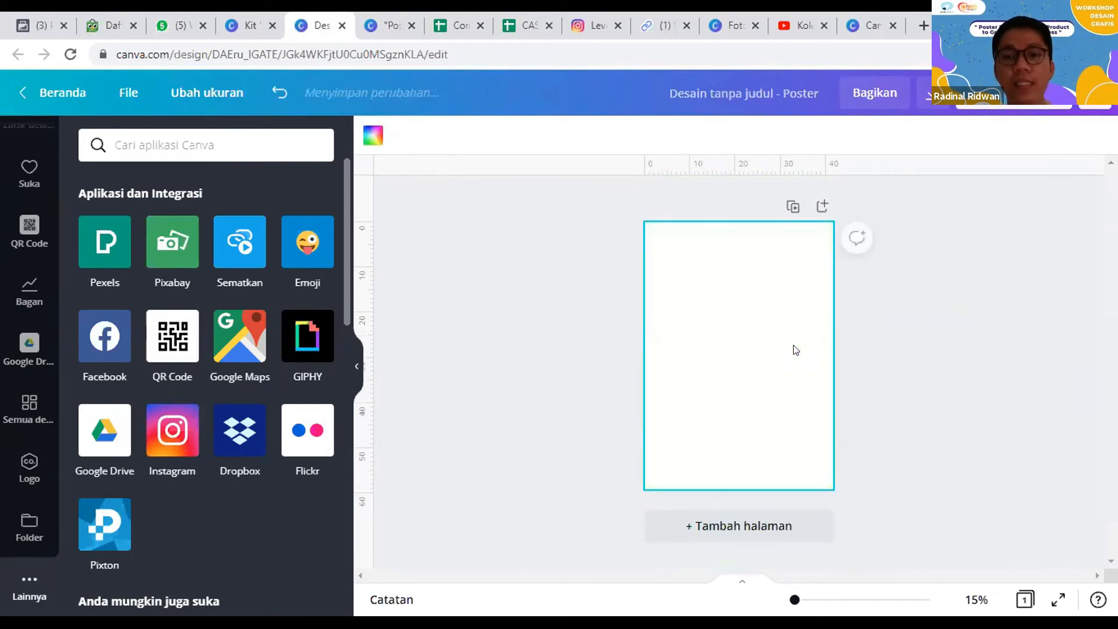
pyautogui.click(544, 301)
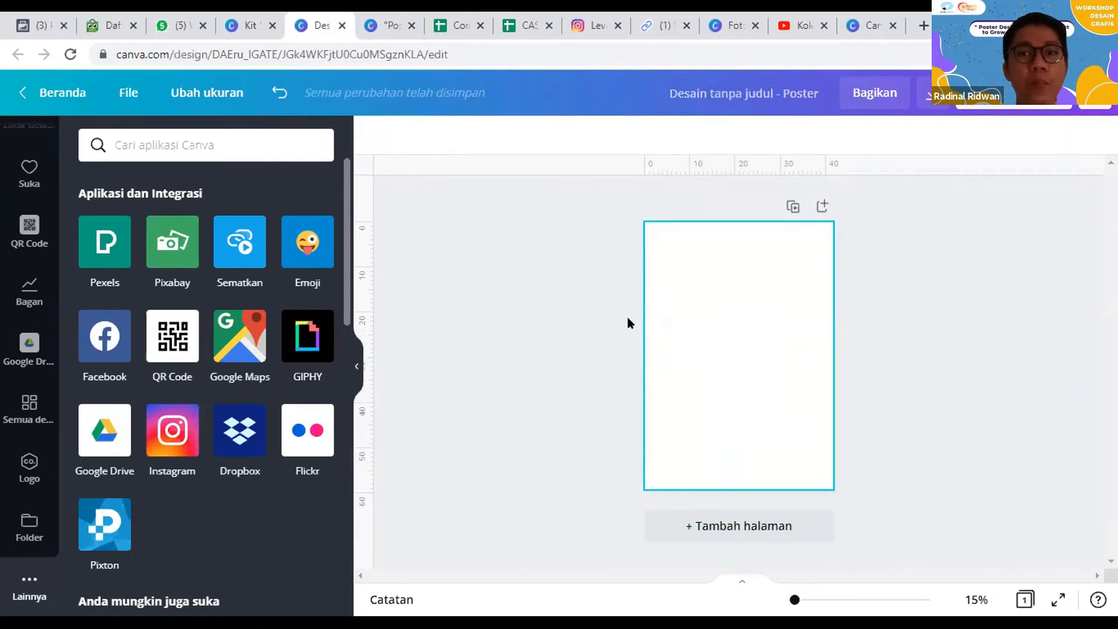
# Step: Switch to the "Poster Design for your Product to Grow Up your Business" presentation and go to page 71, the boba grand opening title slide
pyautogui.click(248, 25)
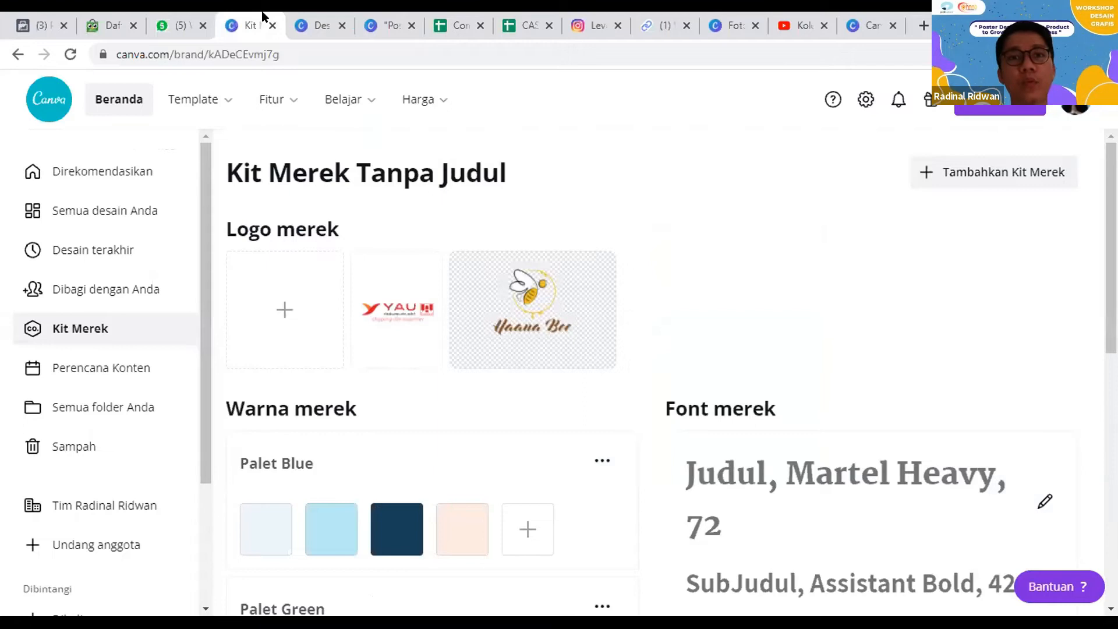
pyautogui.click(317, 25)
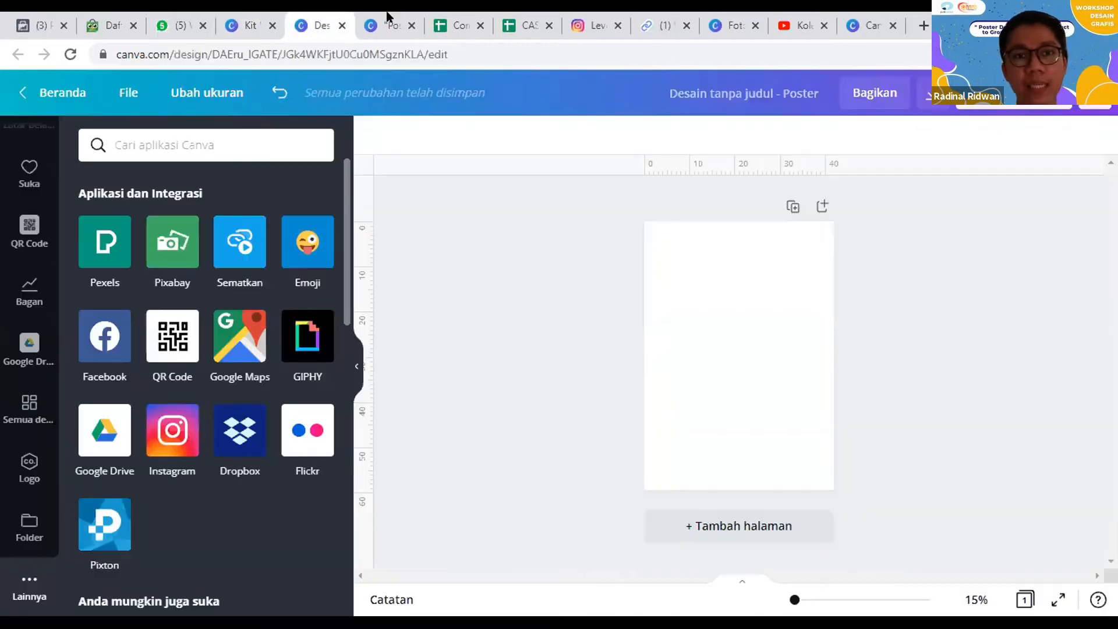
pyautogui.hotkey('ctrl', 'Tab')
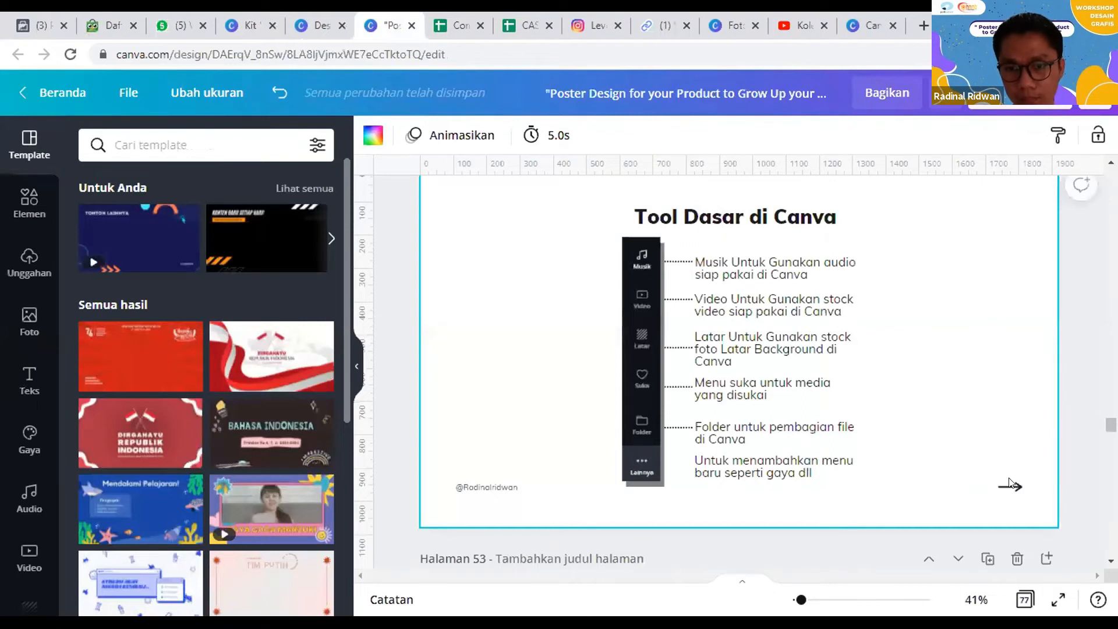
pyautogui.click(742, 581)
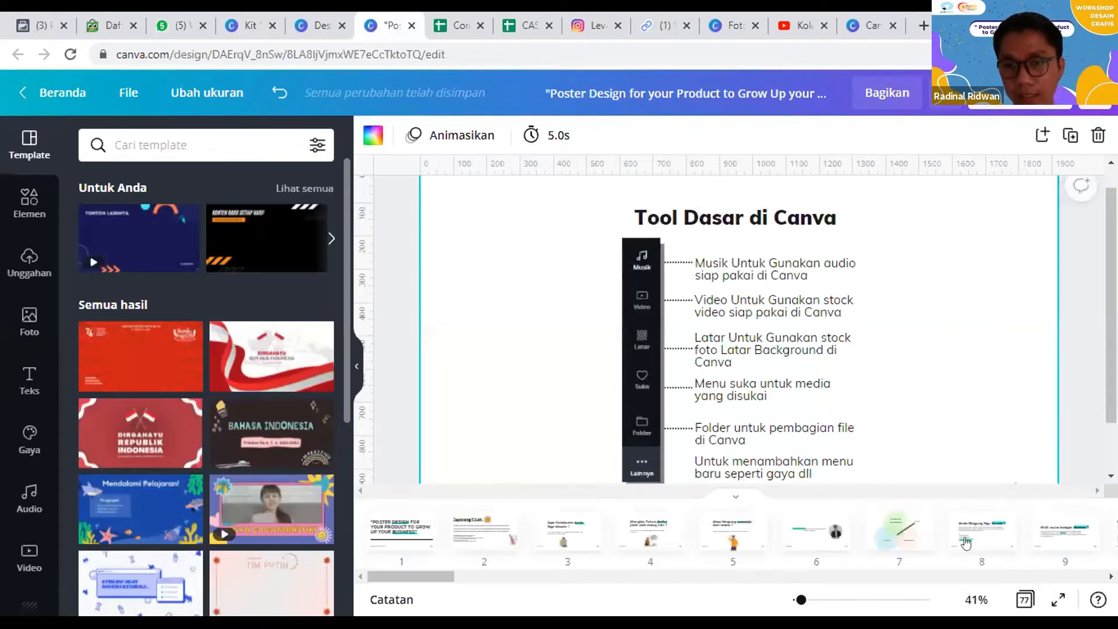
pyautogui.hscroll(15, 697, 534)
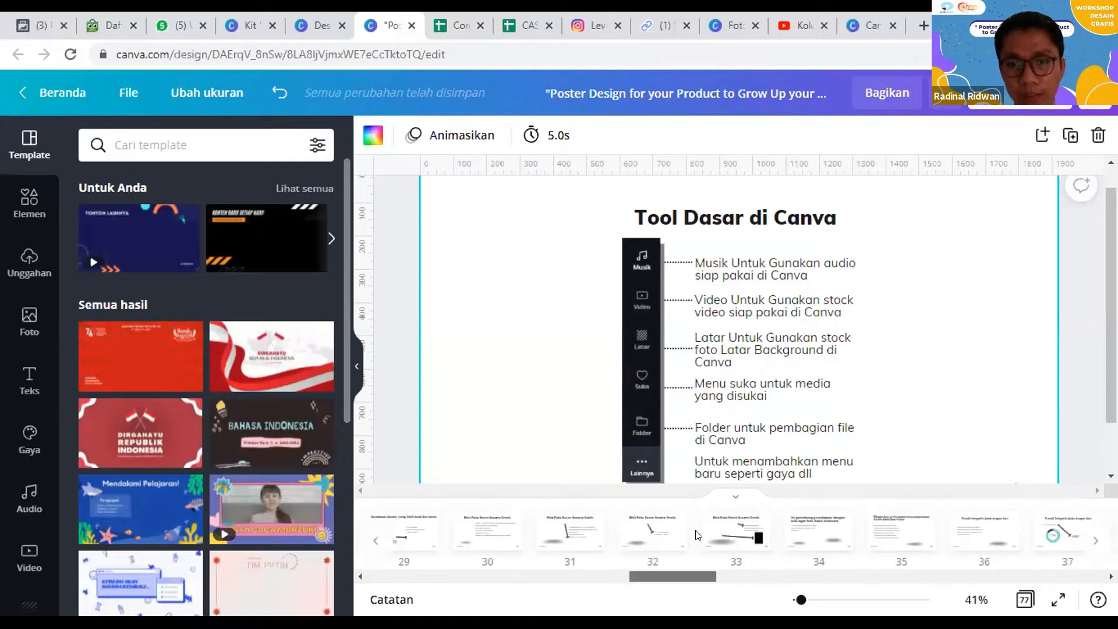
pyautogui.hscroll(14, 697, 535)
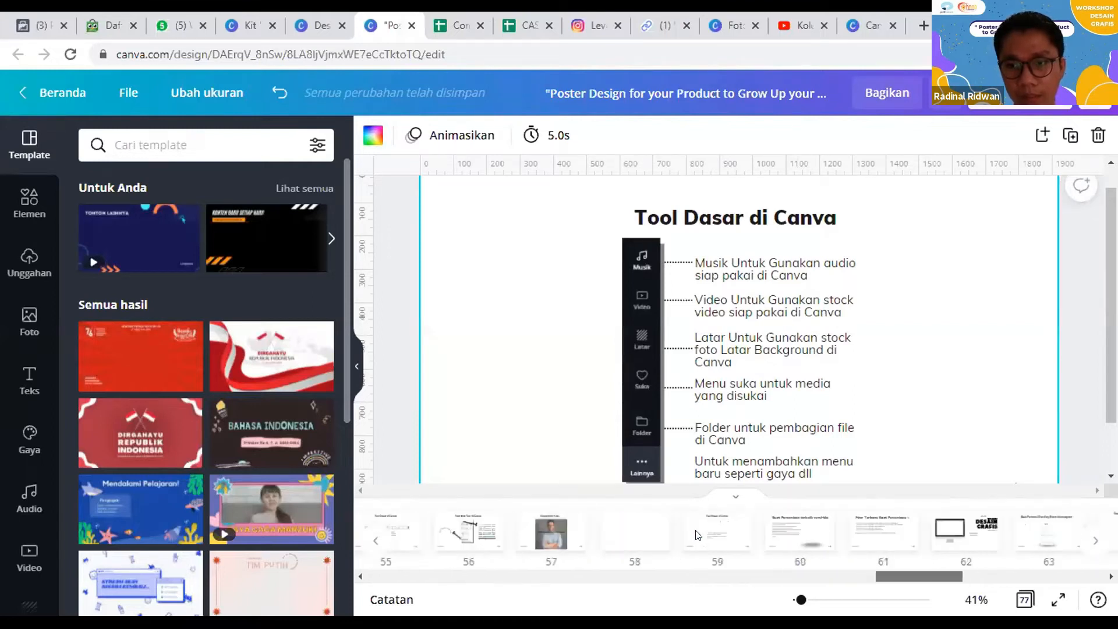
pyautogui.hscroll(7, 697, 535)
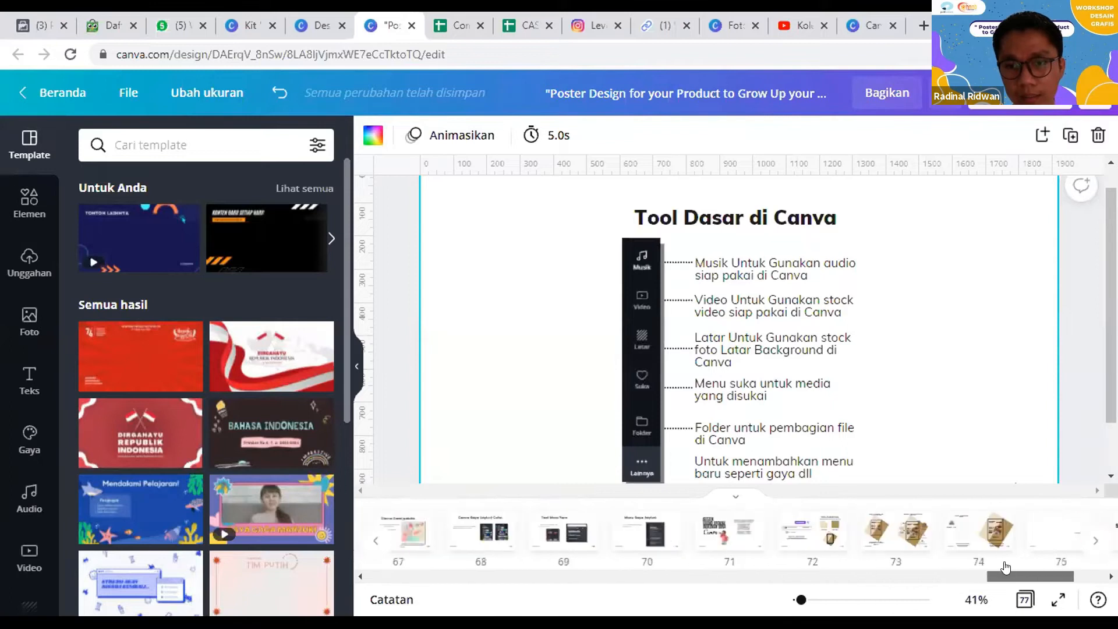
pyautogui.hscroll(1, 1006, 567)
pyautogui.click(641, 541)
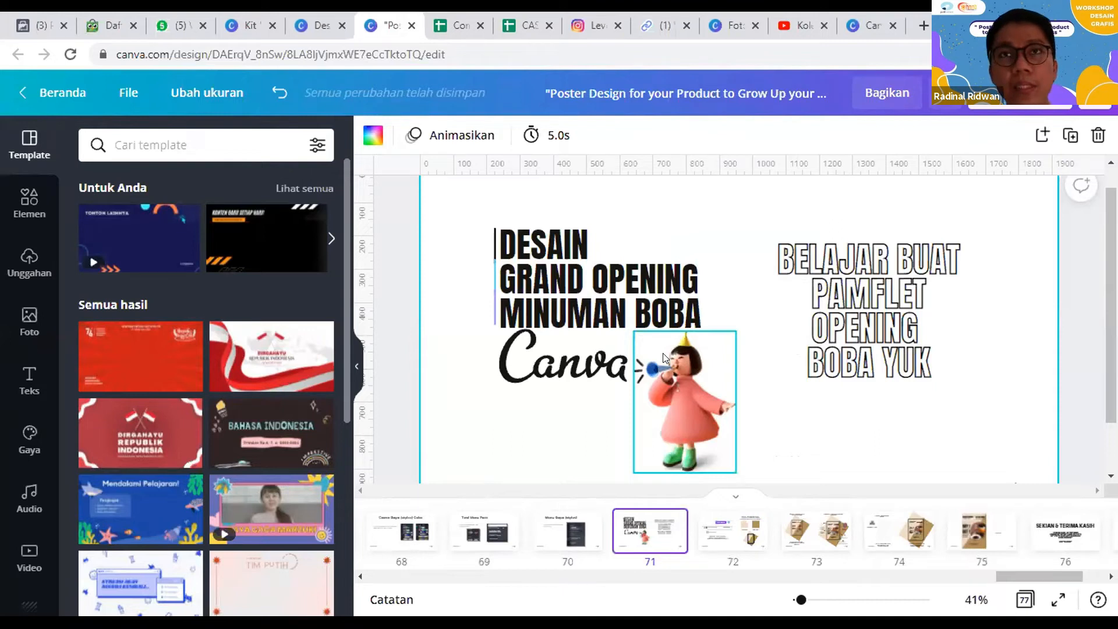
# Step: Examine the boba pamphlet instructions on pages 72 to 75 and view the finished Xie Xie Boba poster in full screen
pyautogui.press('Right')
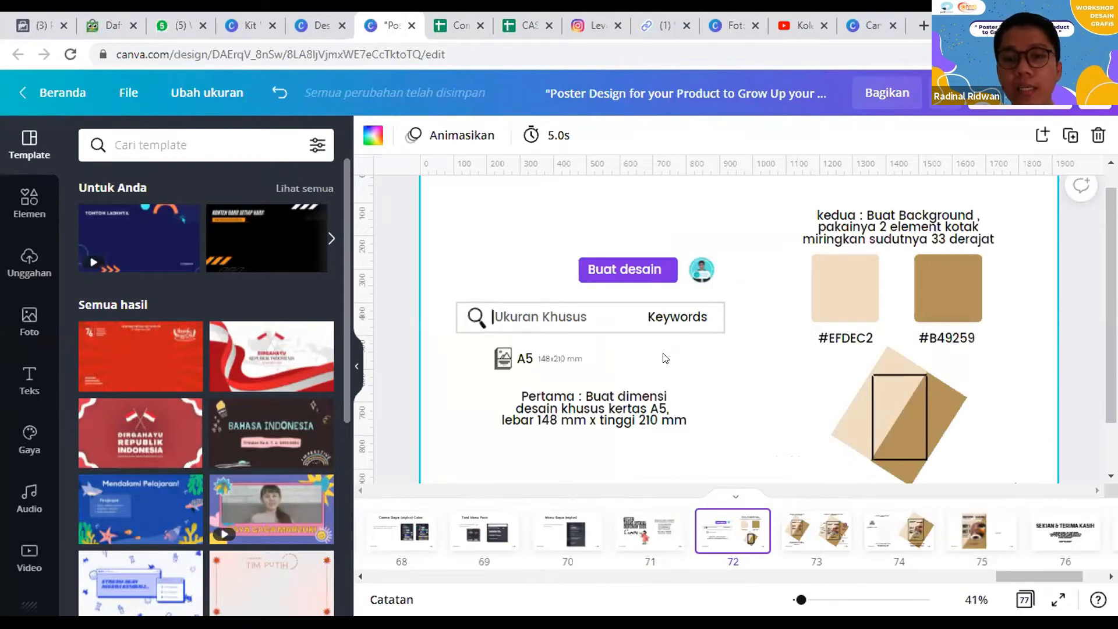
pyautogui.press('Right')
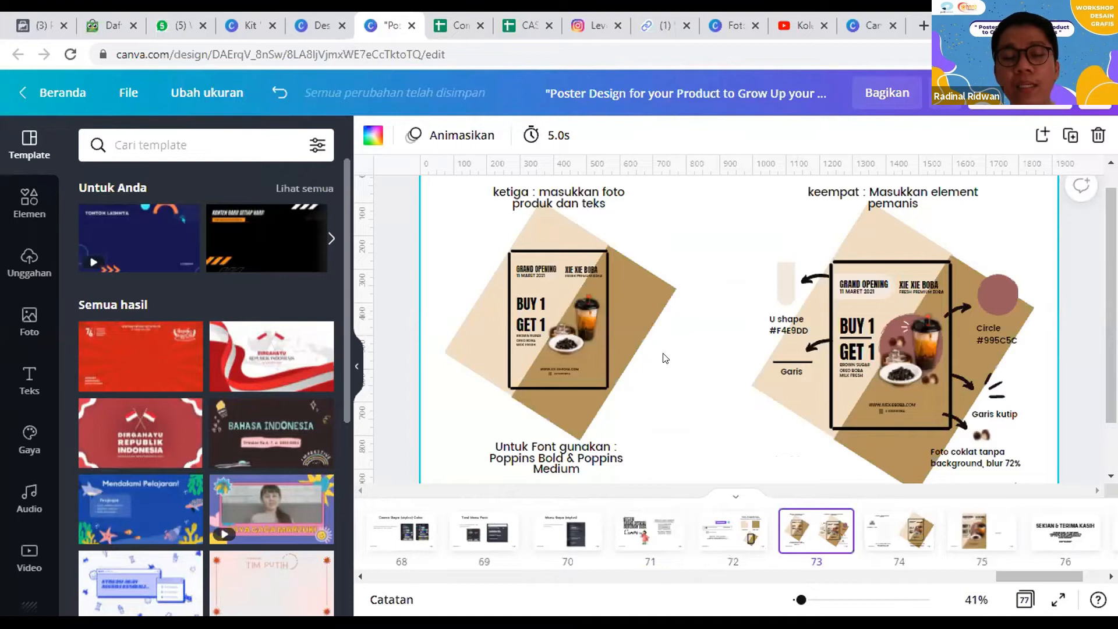
pyautogui.press('Right')
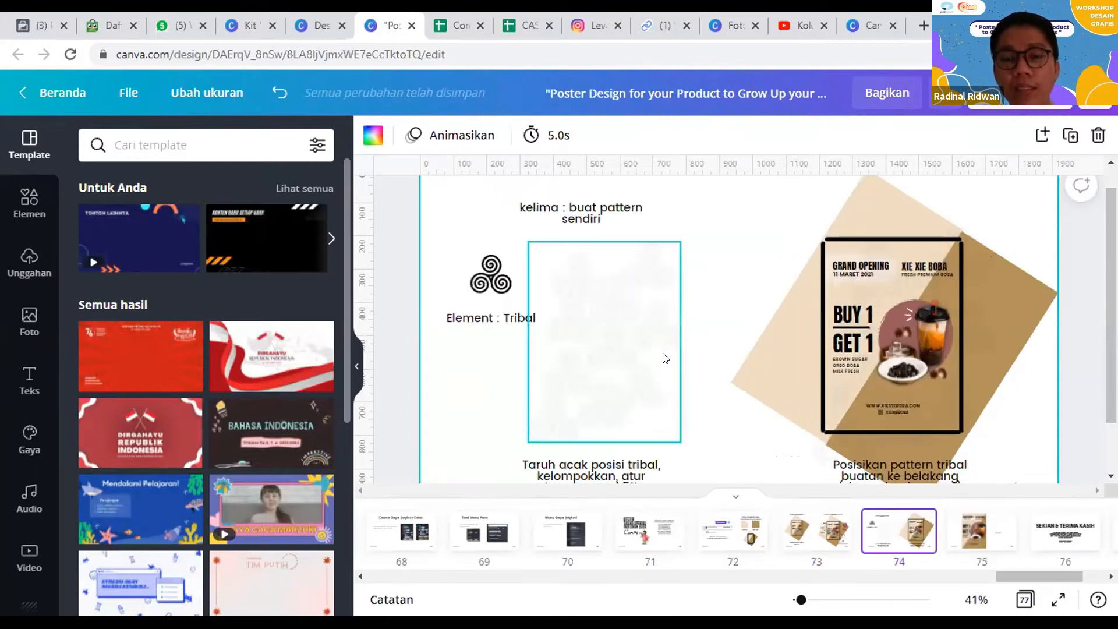
pyautogui.press('Right')
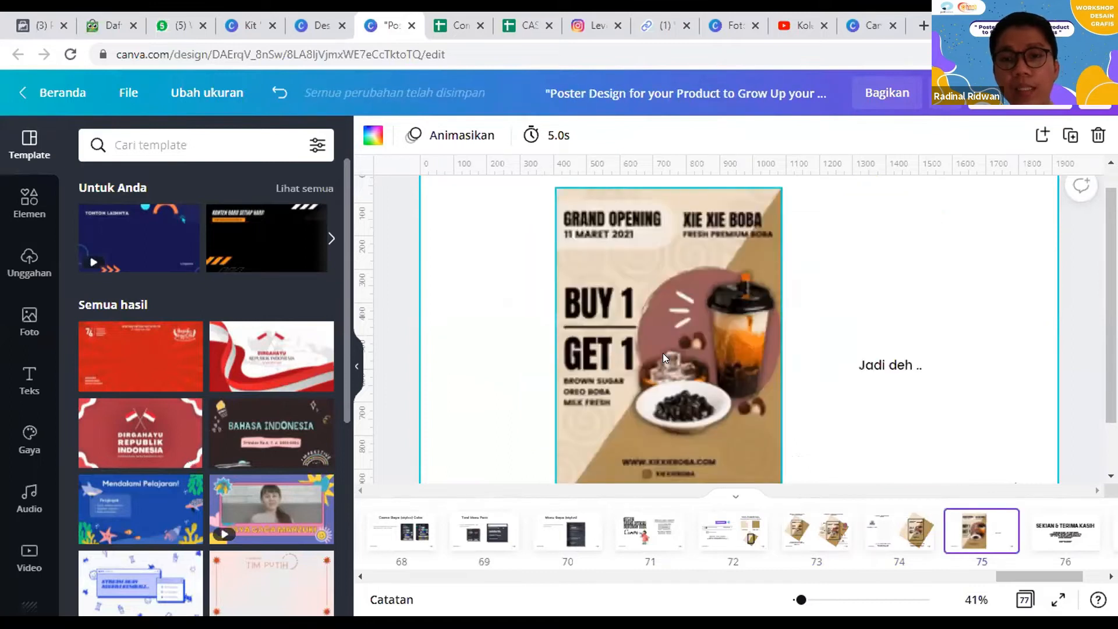
pyautogui.scroll(-1, 621, 278)
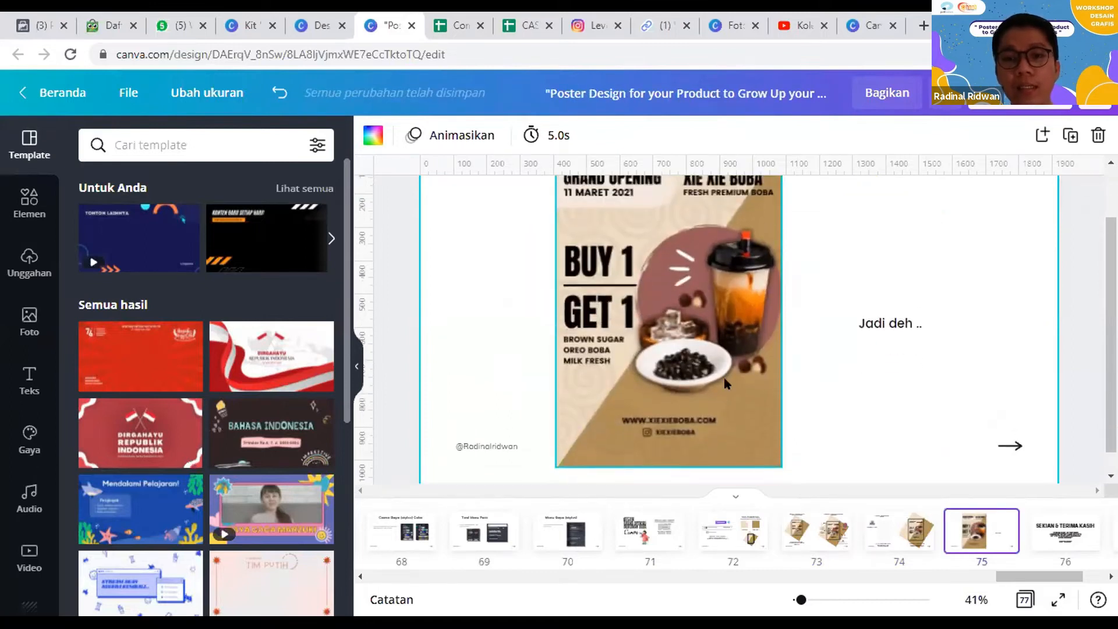
pyautogui.scroll(1, 621, 278)
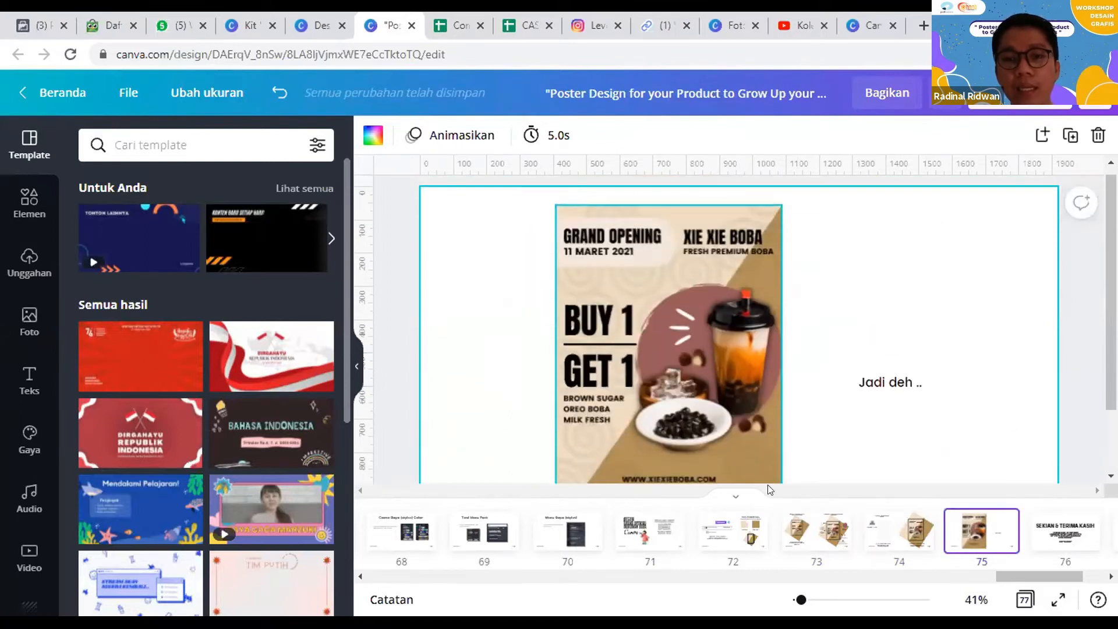
pyautogui.click(1057, 599)
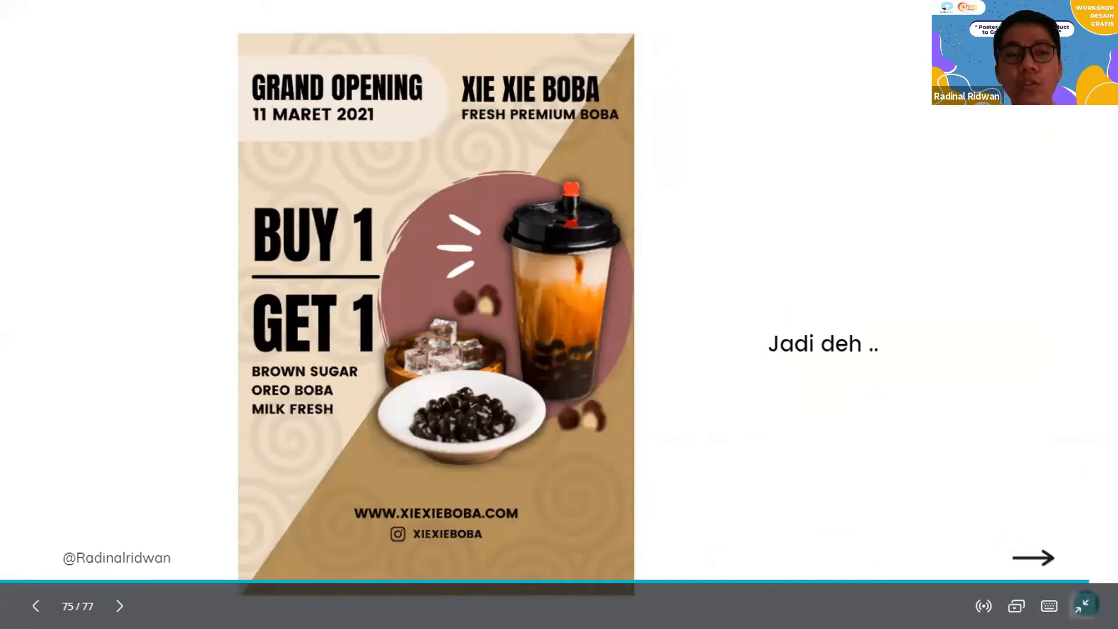
# Step: Create a new blank 42 × 59,4 cm Poster design from the Kit Merek page and close the old poster's browser tab
pyautogui.click(321, 1)
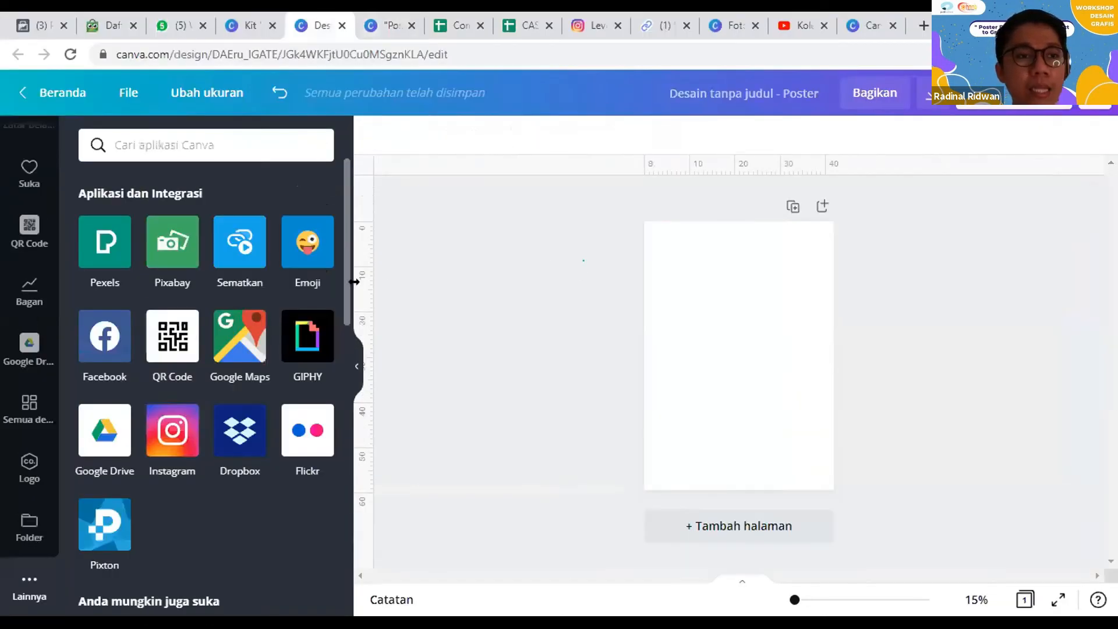
pyautogui.click(270, 16)
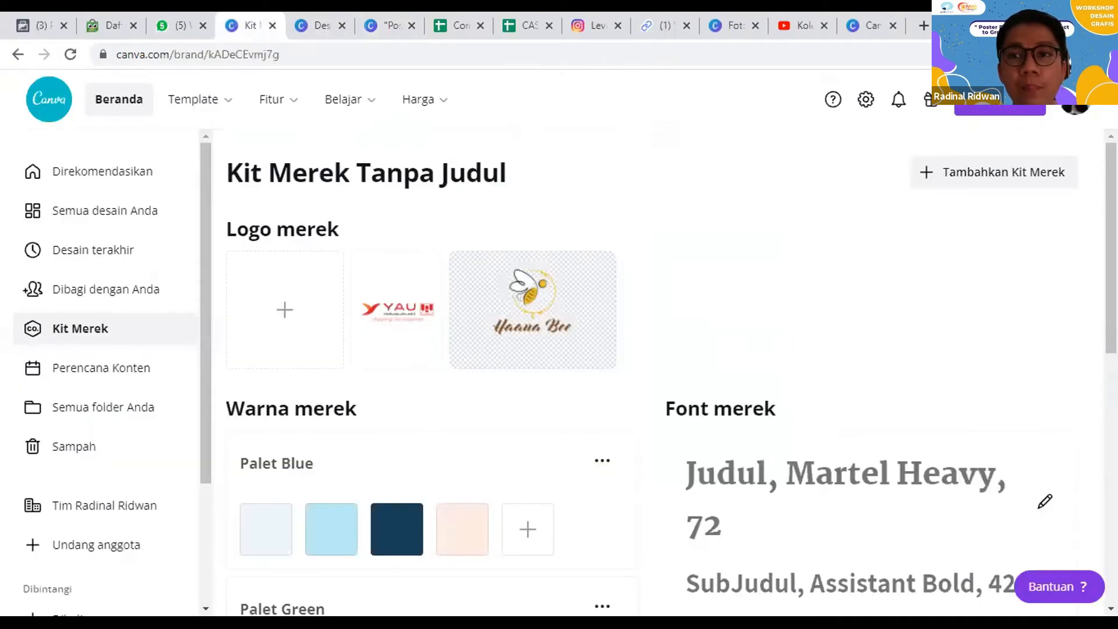
pyautogui.click(961, 109)
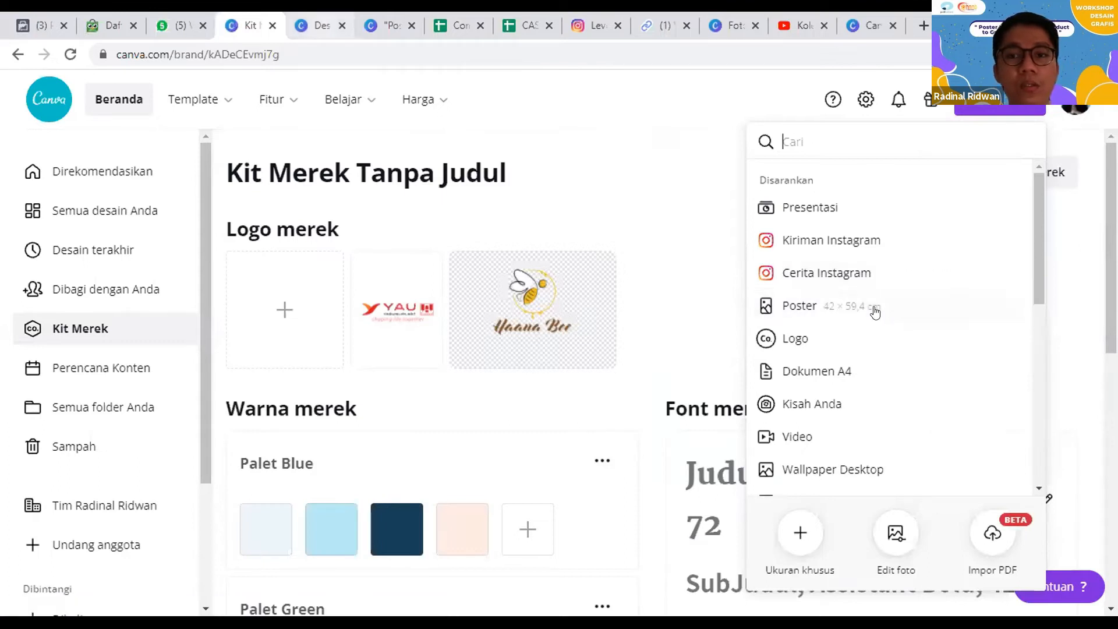
pyautogui.click(844, 306)
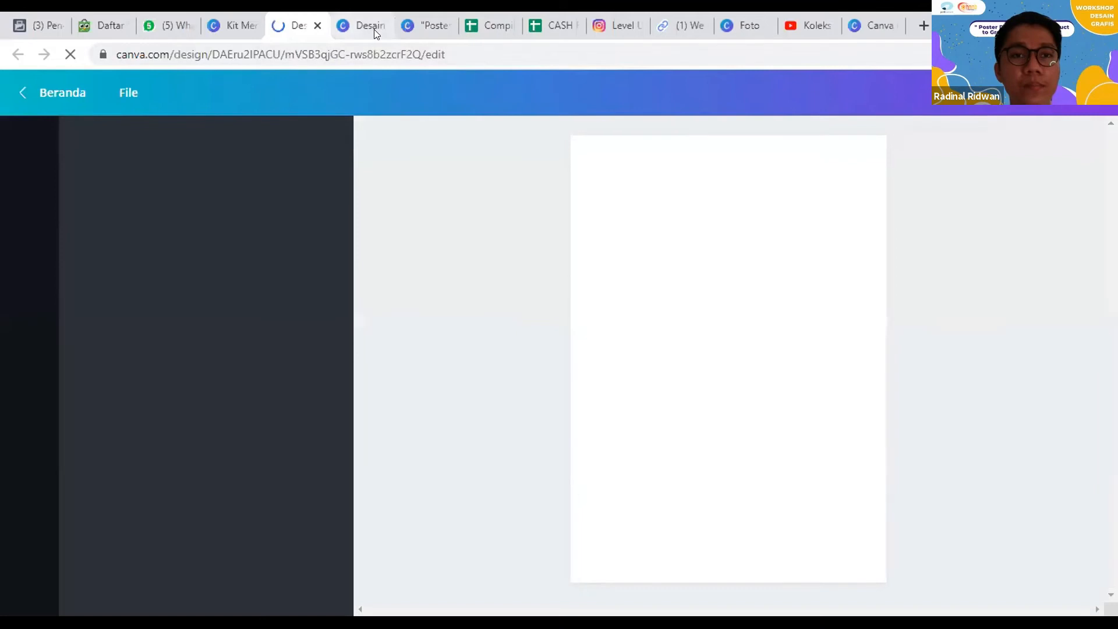
pyautogui.click(377, 27)
pyautogui.click(382, 26)
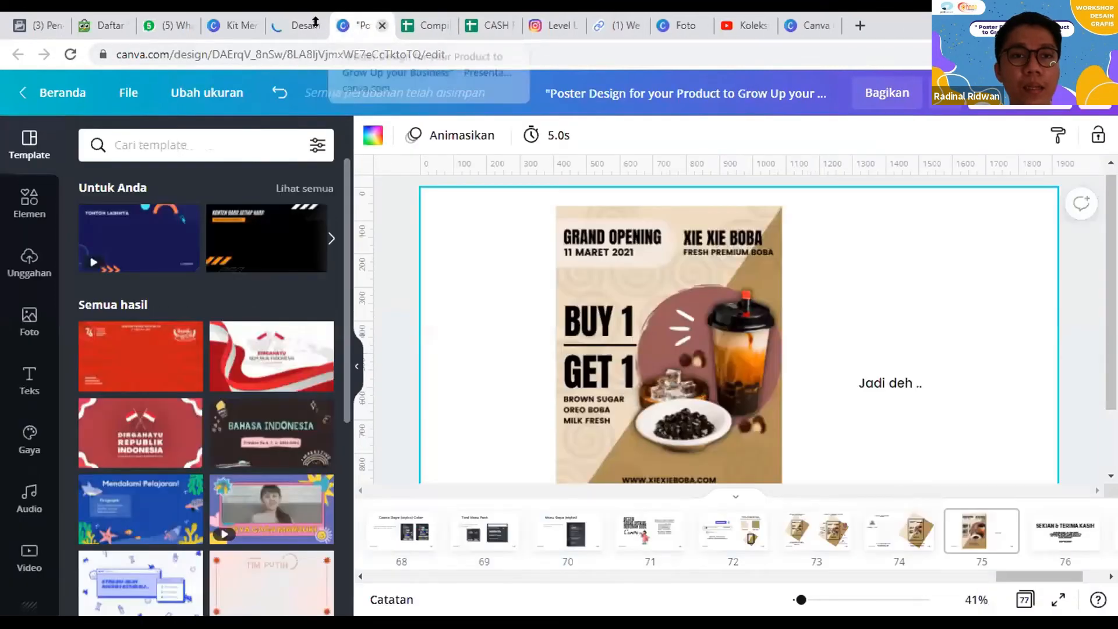
pyautogui.click(300, 25)
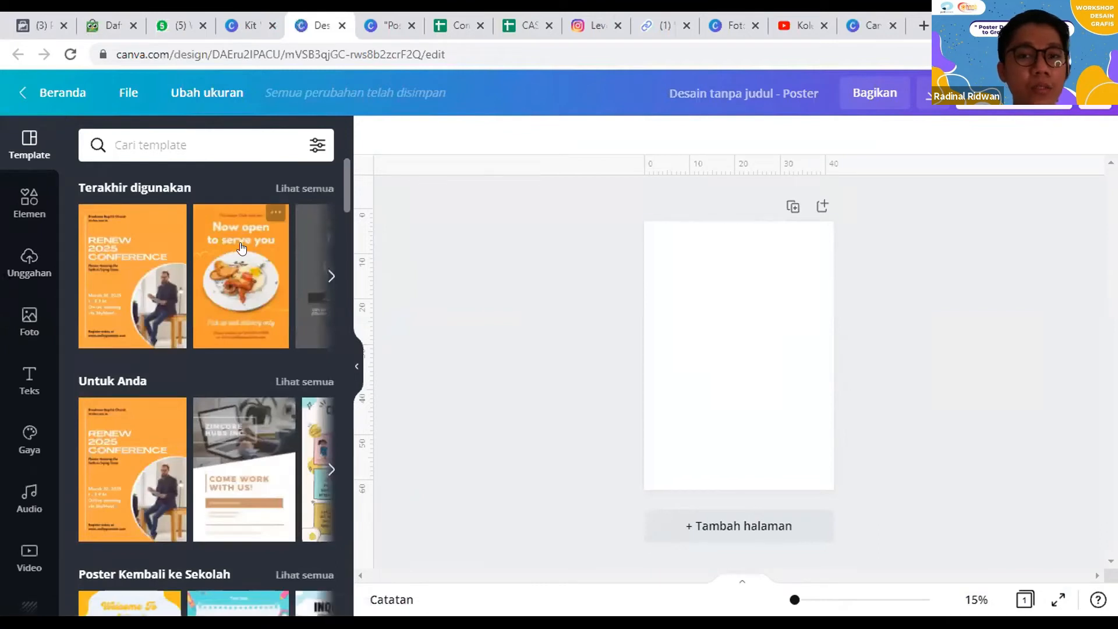
# Step: Add a square shape to the blank poster and place it in the page's upper-left corner
pyautogui.click(25, 211)
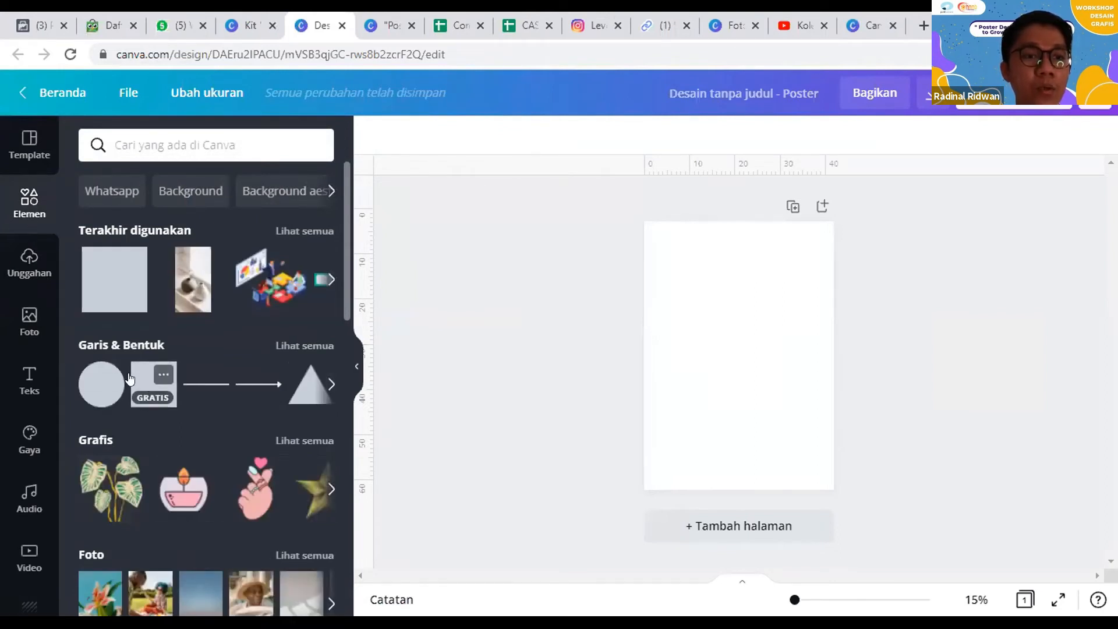
pyautogui.click(146, 384)
pyautogui.moveTo(726, 385); pyautogui.dragTo(684, 295)
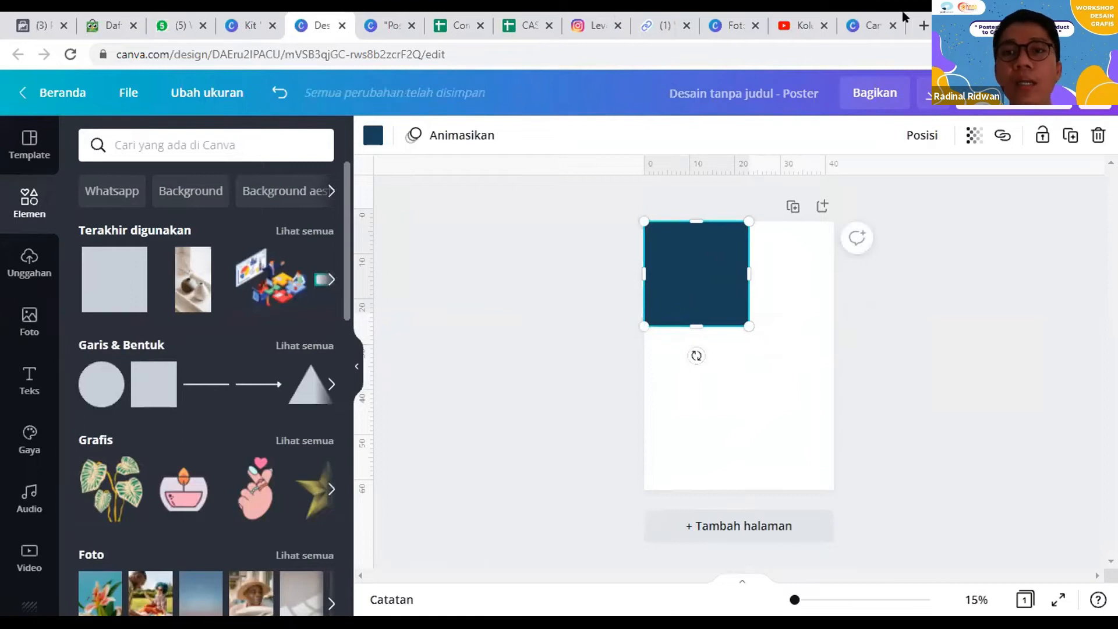
# Step: Search Google for "canva color palette" in a new browser tab
pyautogui.click(924, 25)
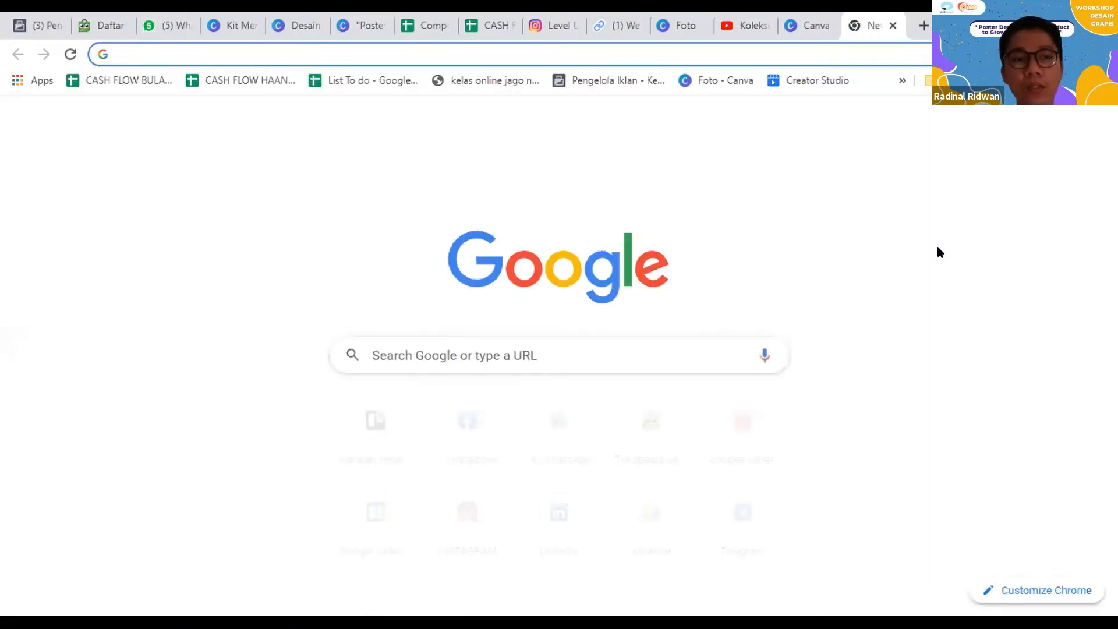
pyautogui.write('canva color palette')
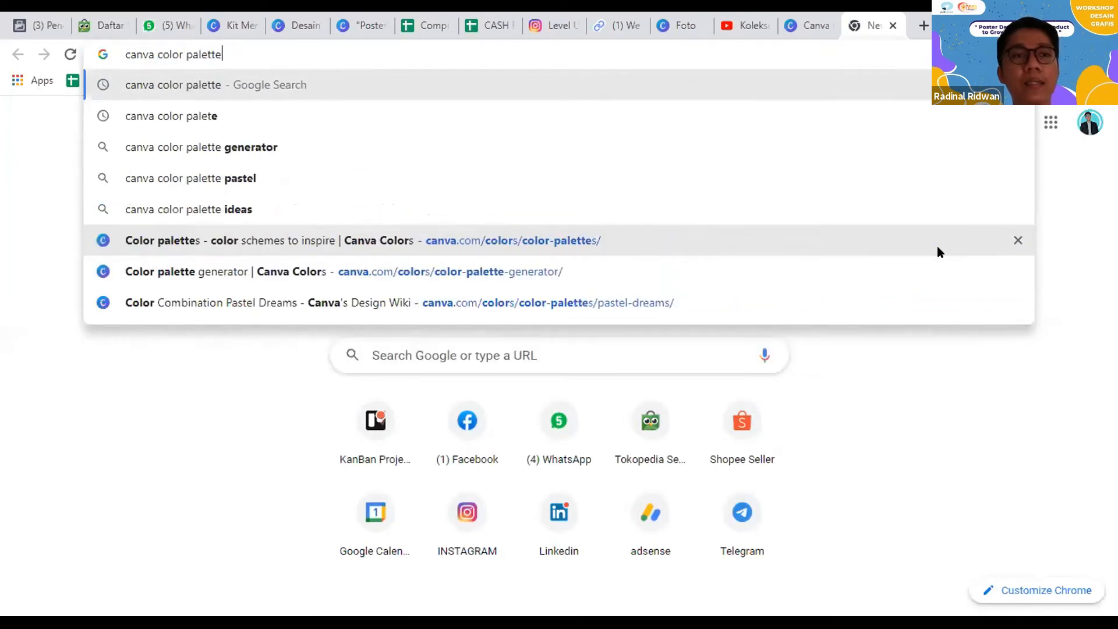
pyautogui.press('Return')
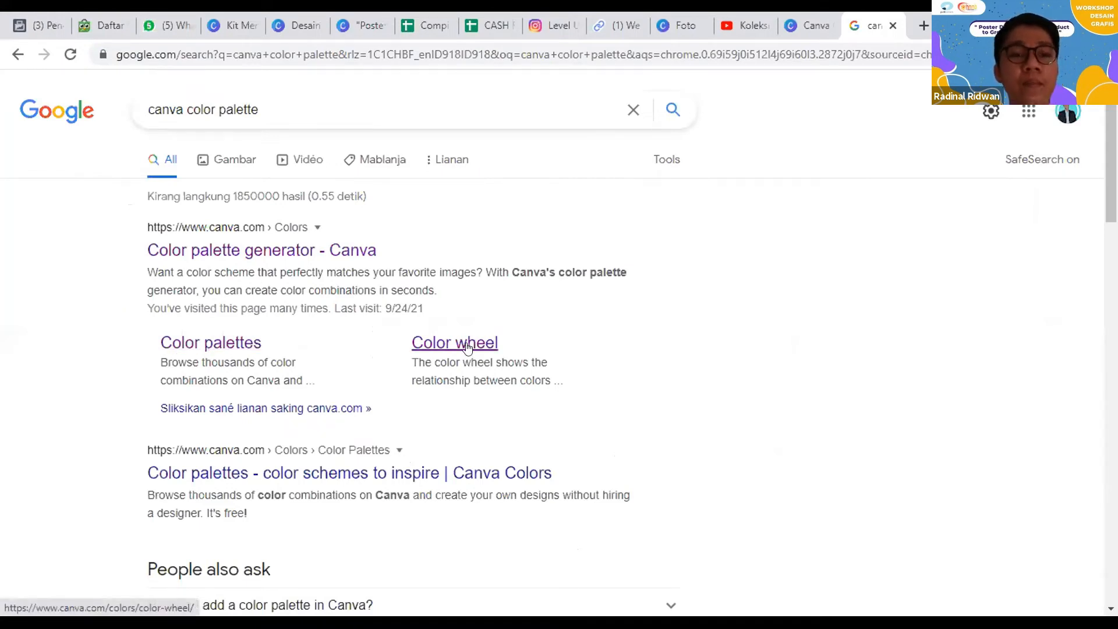
# Step: Open the Color palettes and Color wheel results in separate browser tabs and switch to the Color palettes page
pyautogui.middleClick(234, 324)
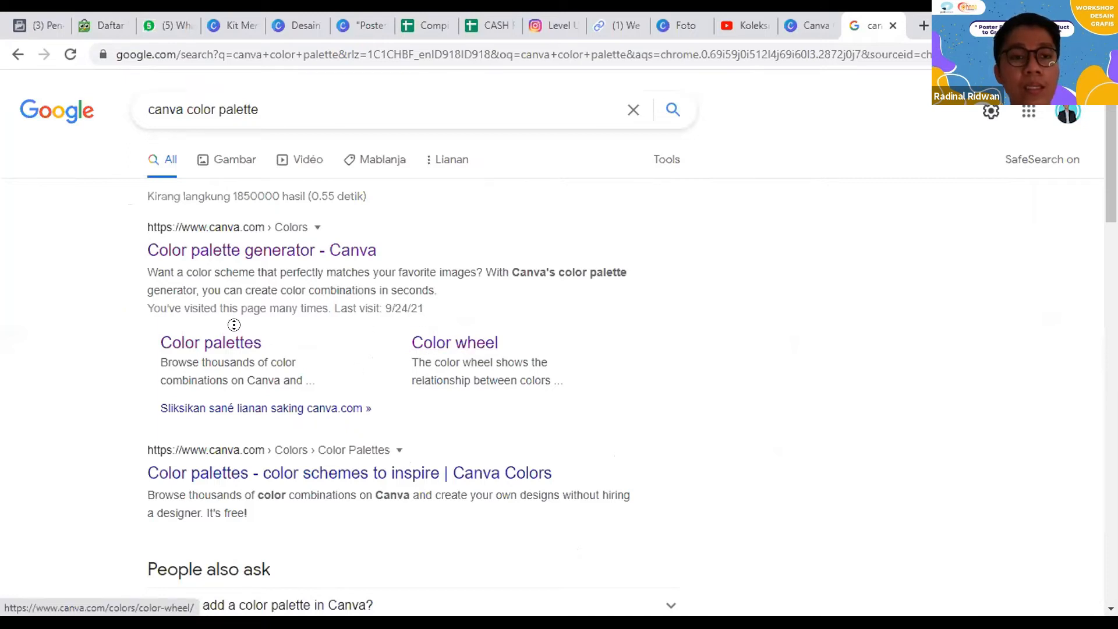
pyautogui.middleClick(227, 344)
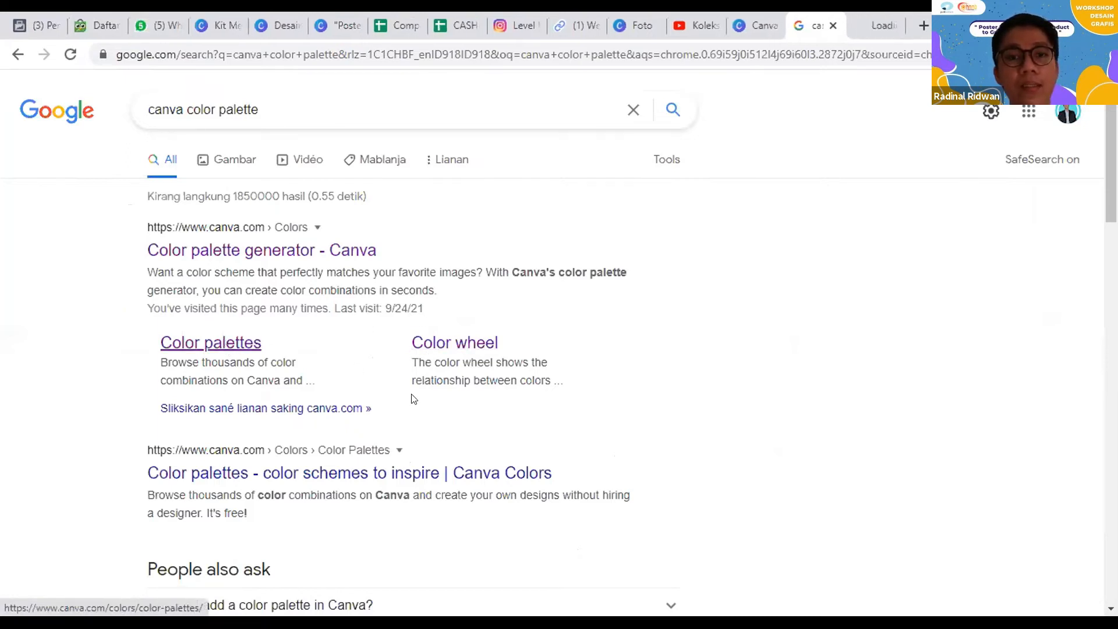
pyautogui.middleClick(449, 344)
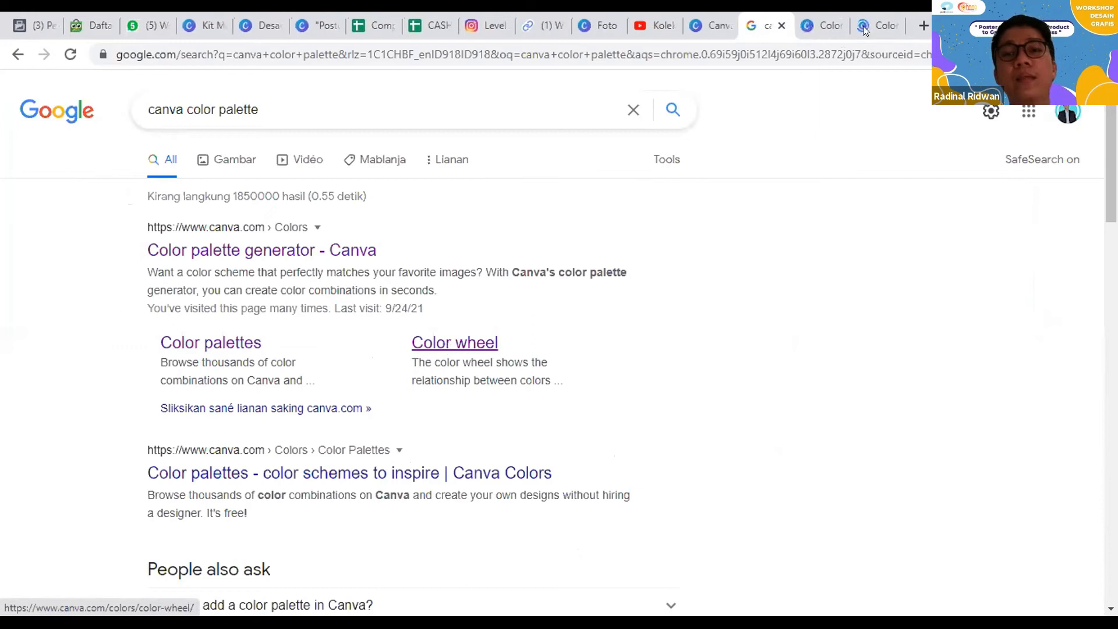
pyautogui.click(827, 24)
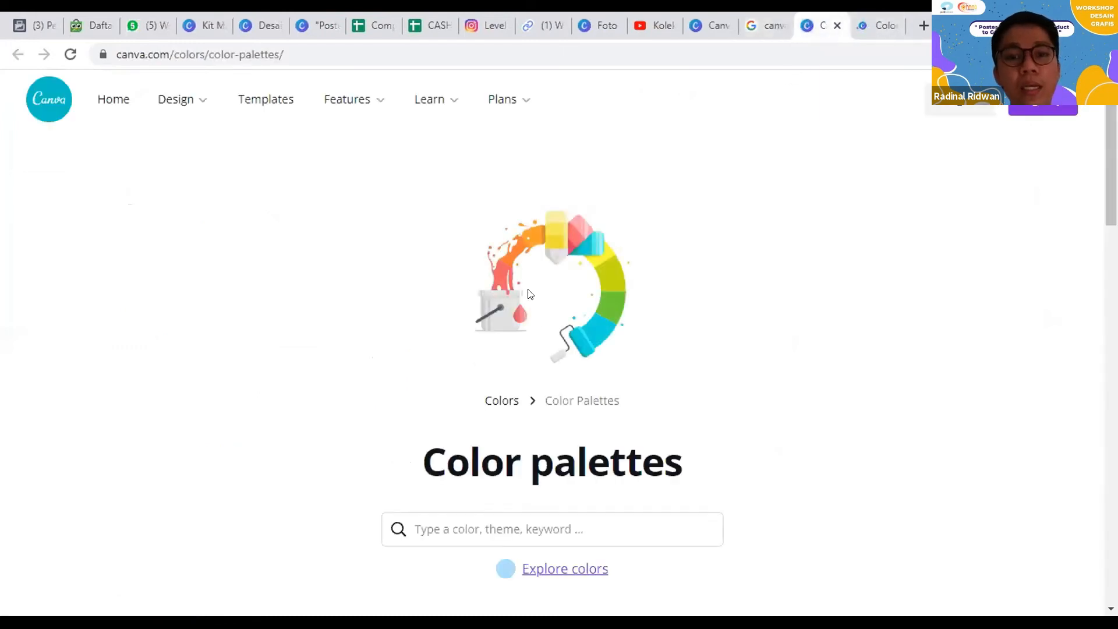
# Step: Browse the ready-made color palettes, open the Color palette generator search result in a separate browser tab and switch to it
pyautogui.scroll(-2, 709, 255)
pyautogui.scroll(2, 709, 261)
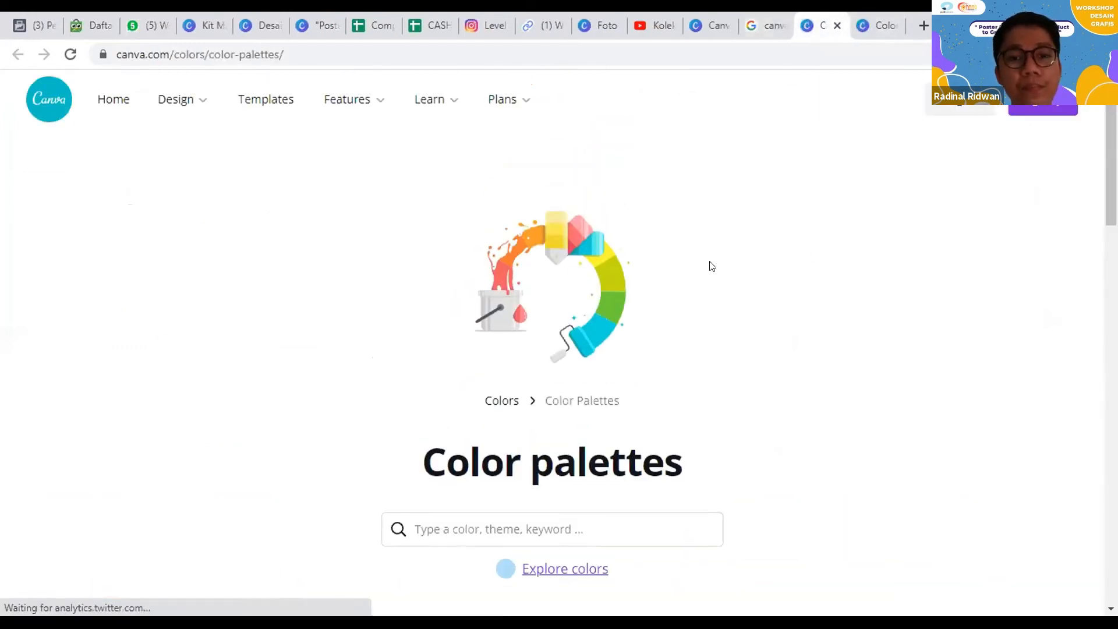
pyautogui.scroll(-10, 711, 266)
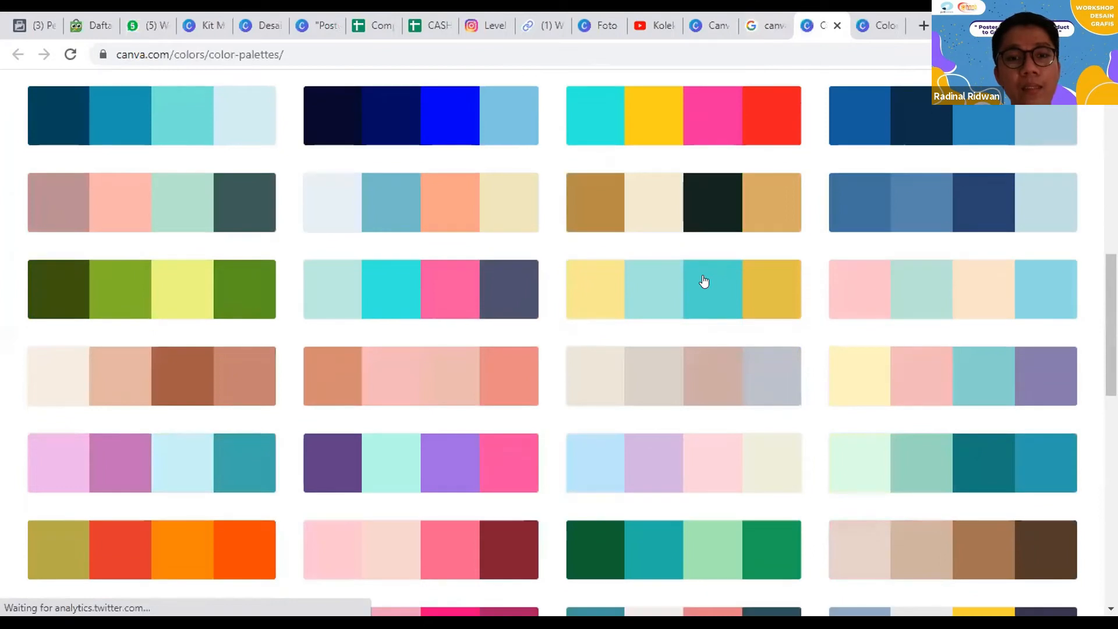
pyautogui.scroll(-8, 709, 282)
pyautogui.hotkey('ctrl', 'shift', 'Tab')
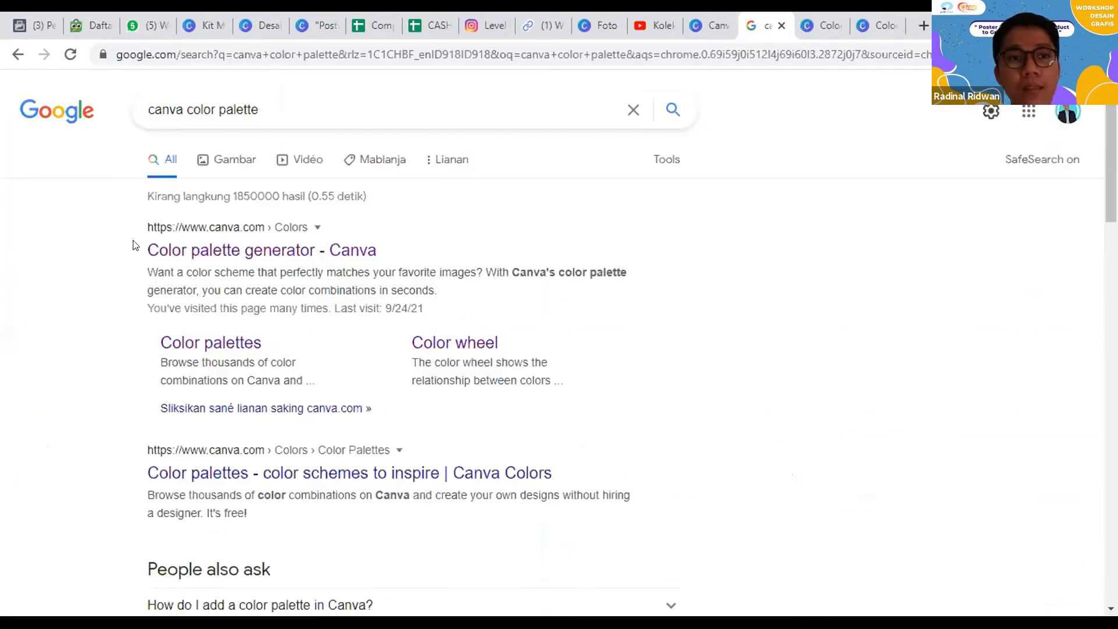
pyautogui.middleClick(182, 249)
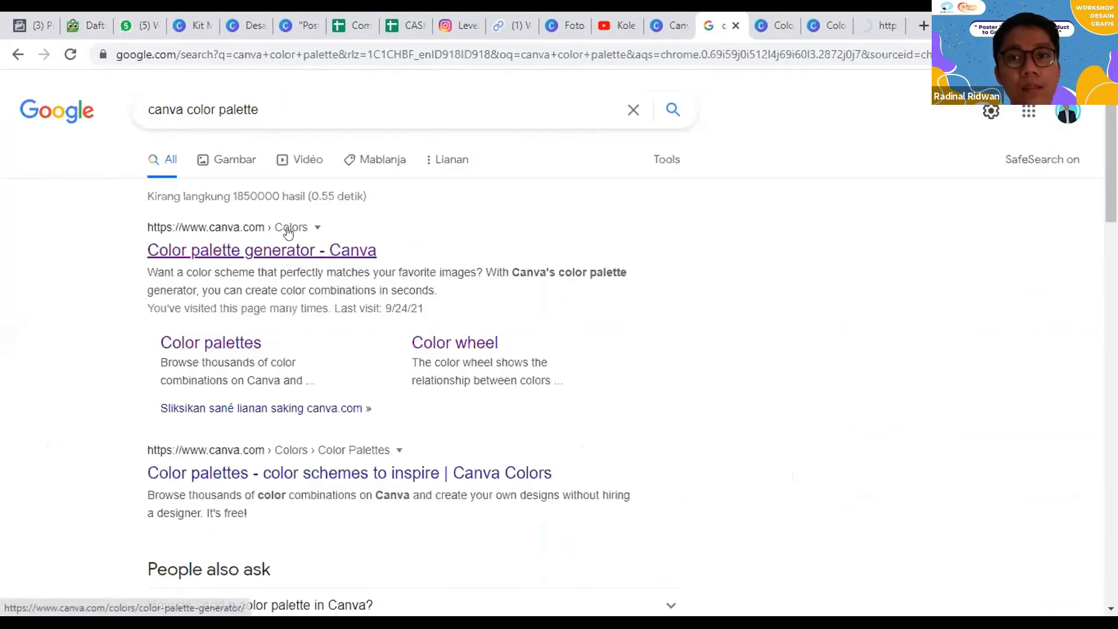
pyautogui.click(876, 23)
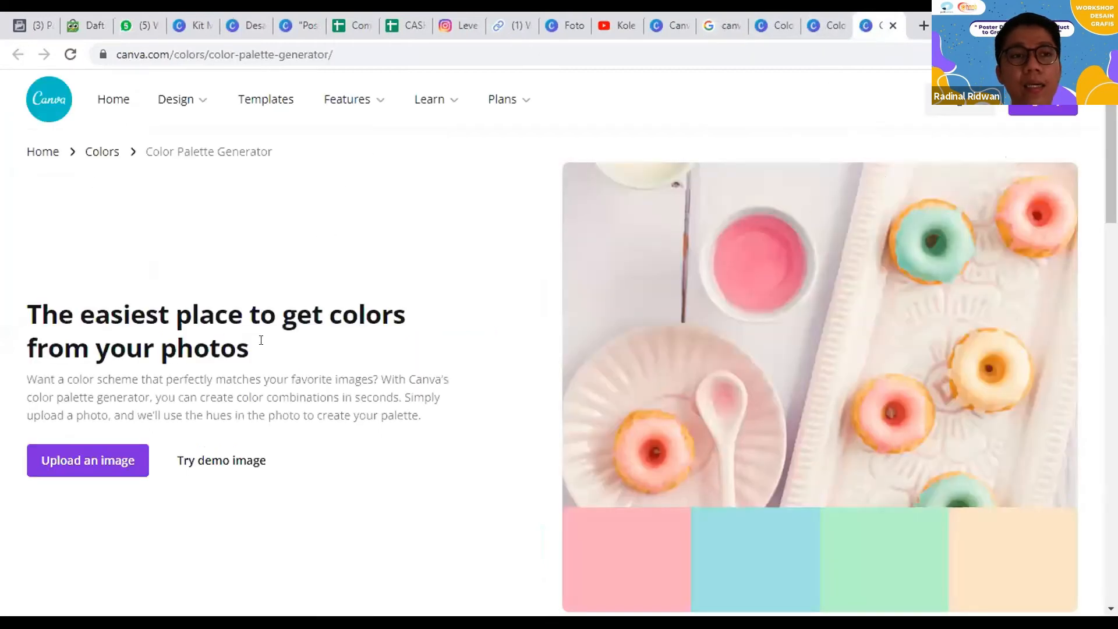
# Step: Generate a color palette from the Background Zoom WDG image in the Downloads folder
pyautogui.moveTo(175, 99)
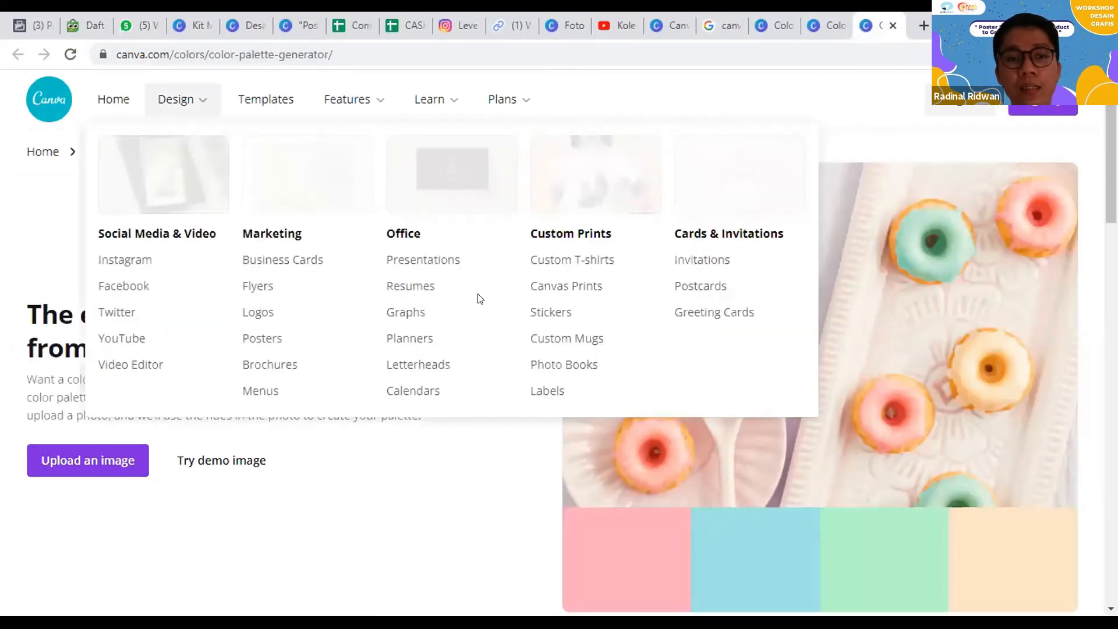
pyautogui.scroll(-5, 444, 240)
pyautogui.scroll(4, 474, 252)
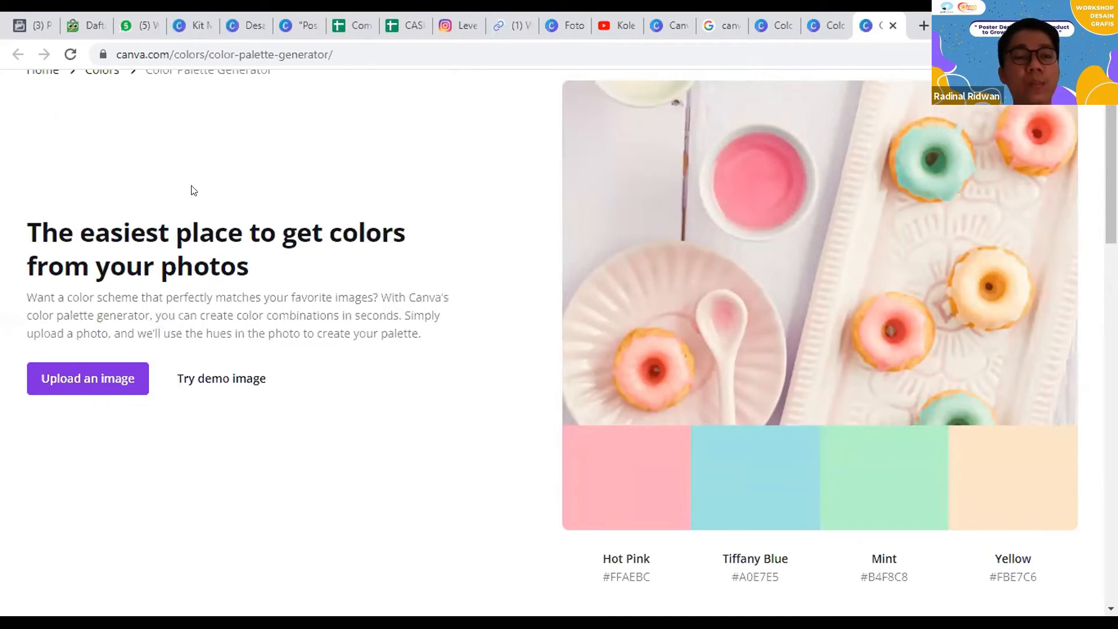
pyautogui.click(58, 383)
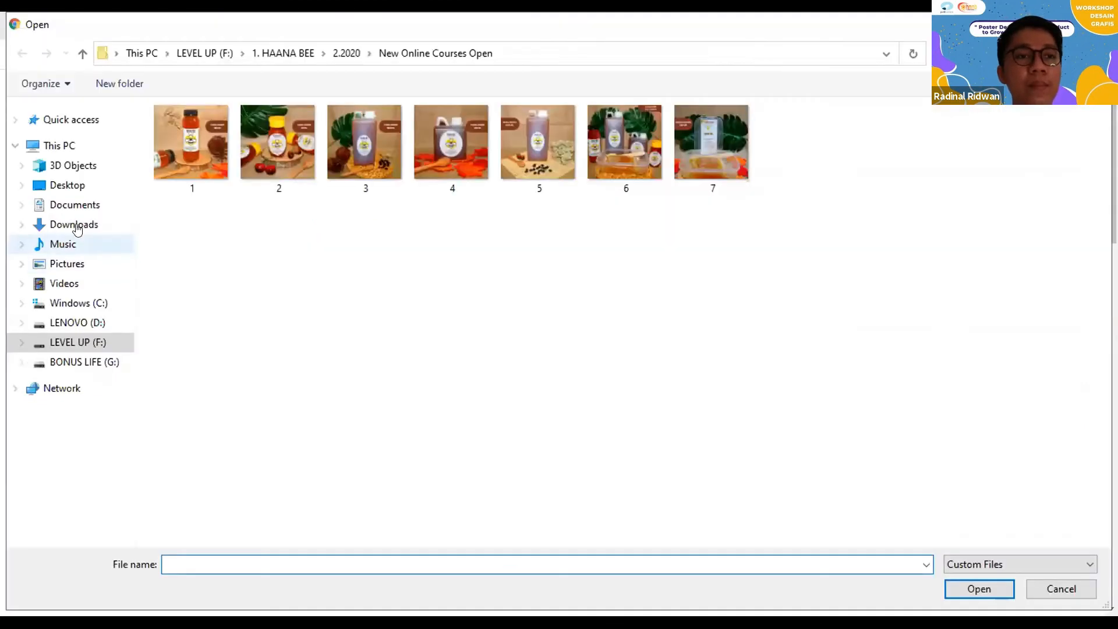
pyautogui.click(75, 225)
pyautogui.doubleClick(188, 176)
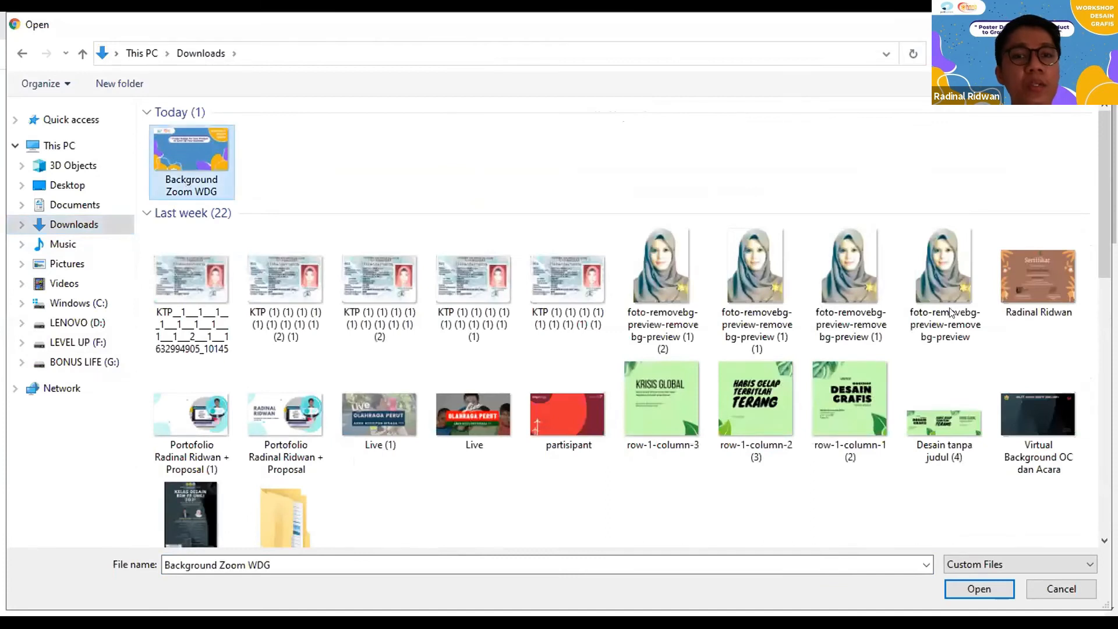
pyautogui.scroll(-3, 637, 324)
pyautogui.scroll(2, 635, 399)
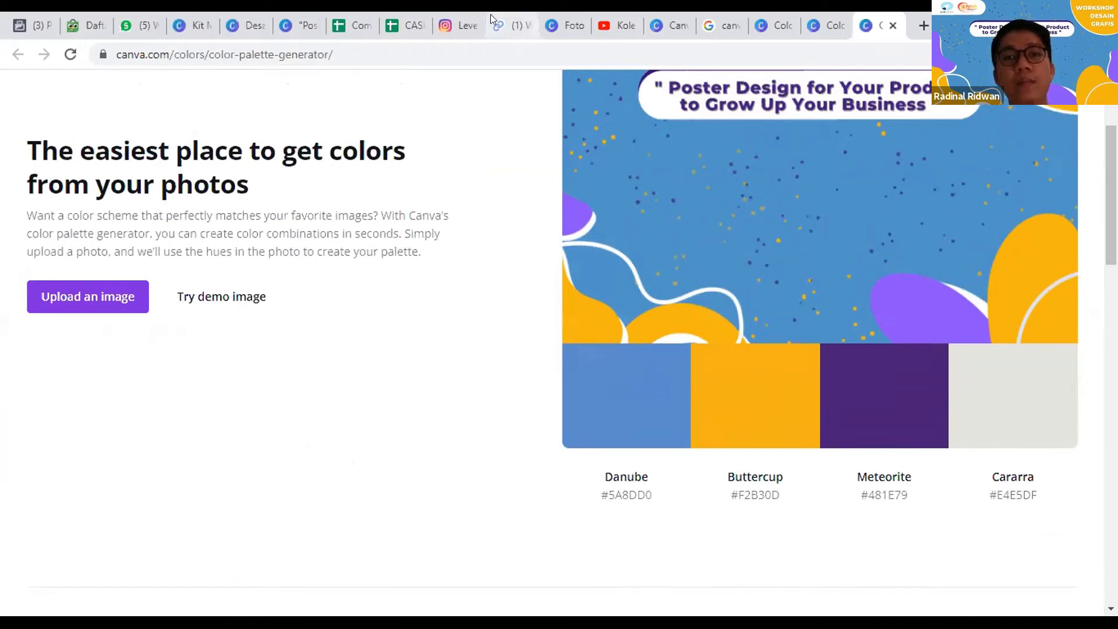
# Step: Switch to the poster design and fill the square with the palette's Danube blue, #5A8DD0
pyautogui.click(237, 15)
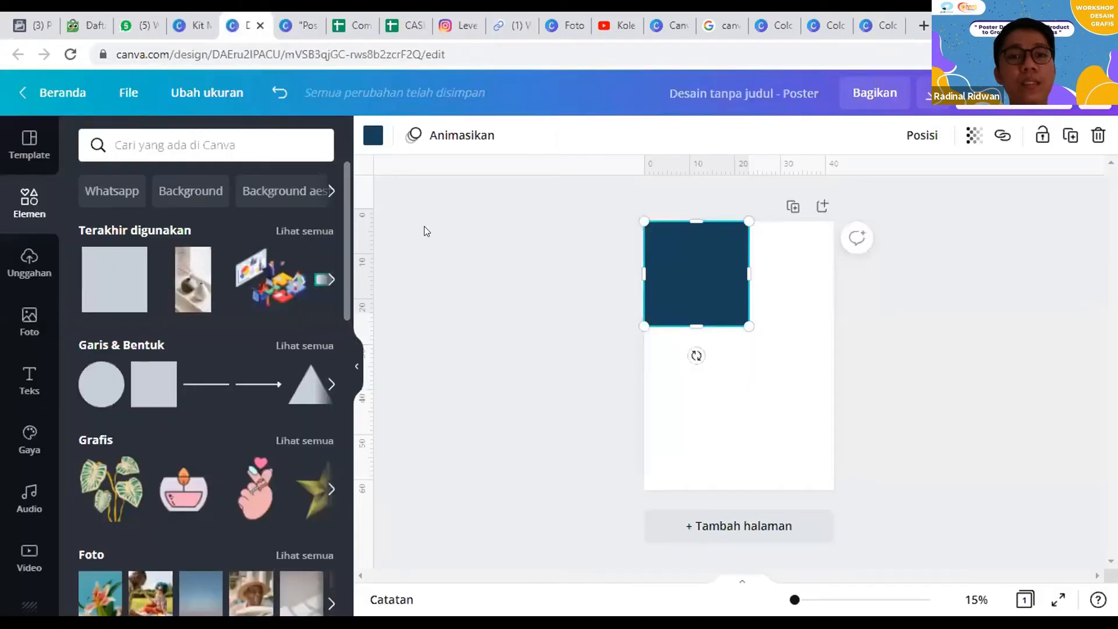
pyautogui.click(371, 136)
pyautogui.click(86, 219)
pyautogui.write('#5A8DD0')
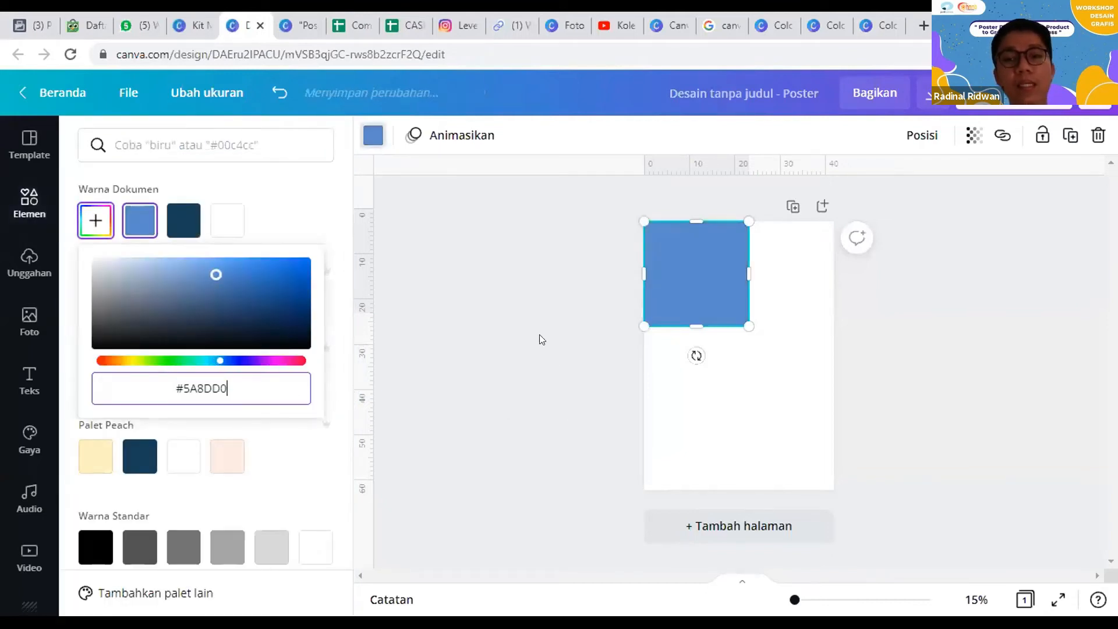
pyautogui.click(709, 305)
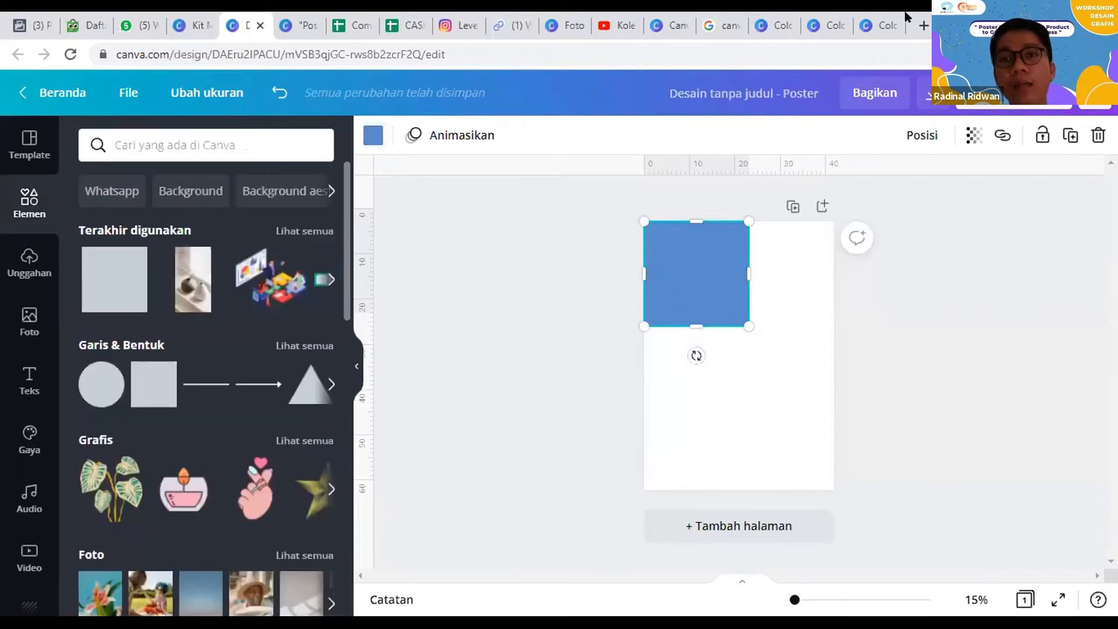
# Step: Return to the palette generator page and open its full color combinations collection
pyautogui.click(825, 25)
pyautogui.click(880, 26)
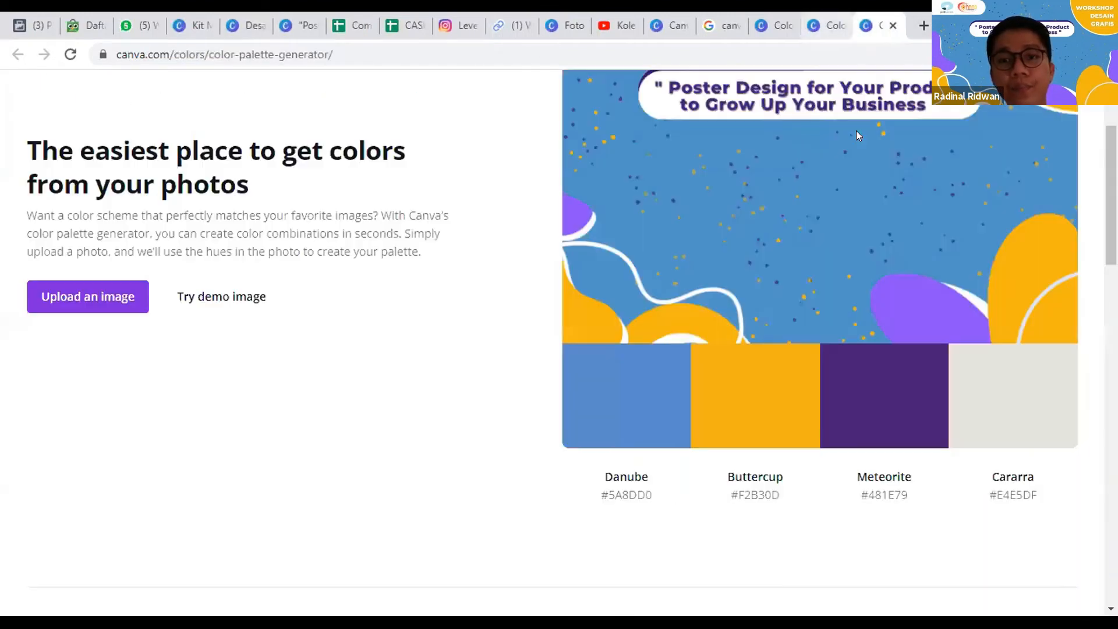
pyautogui.scroll(-4, 454, 254)
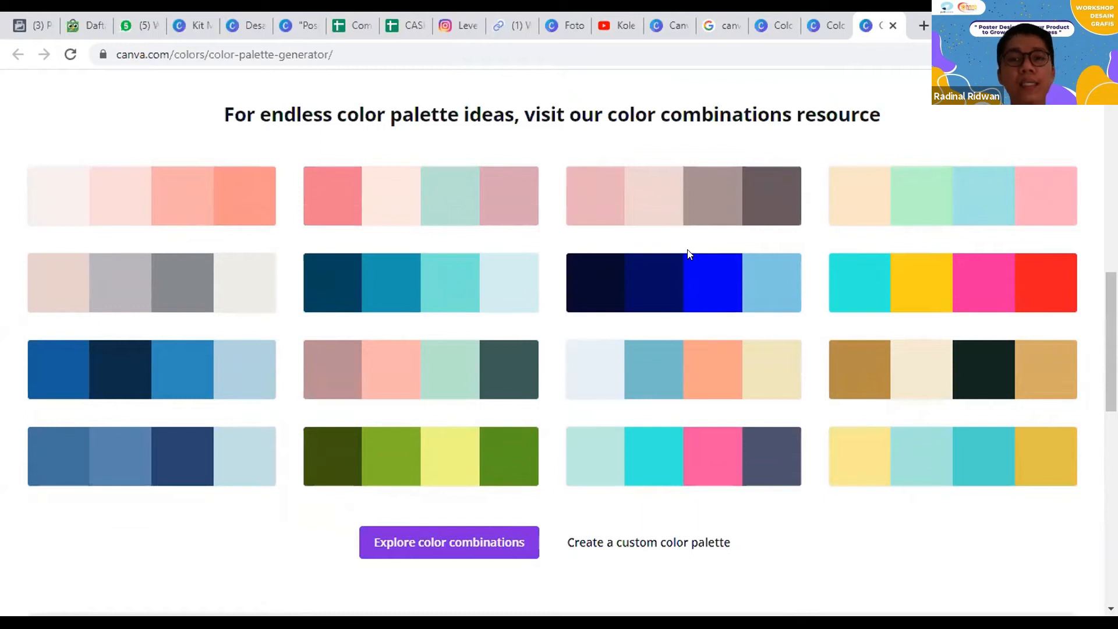
pyautogui.scroll(-1, 693, 255)
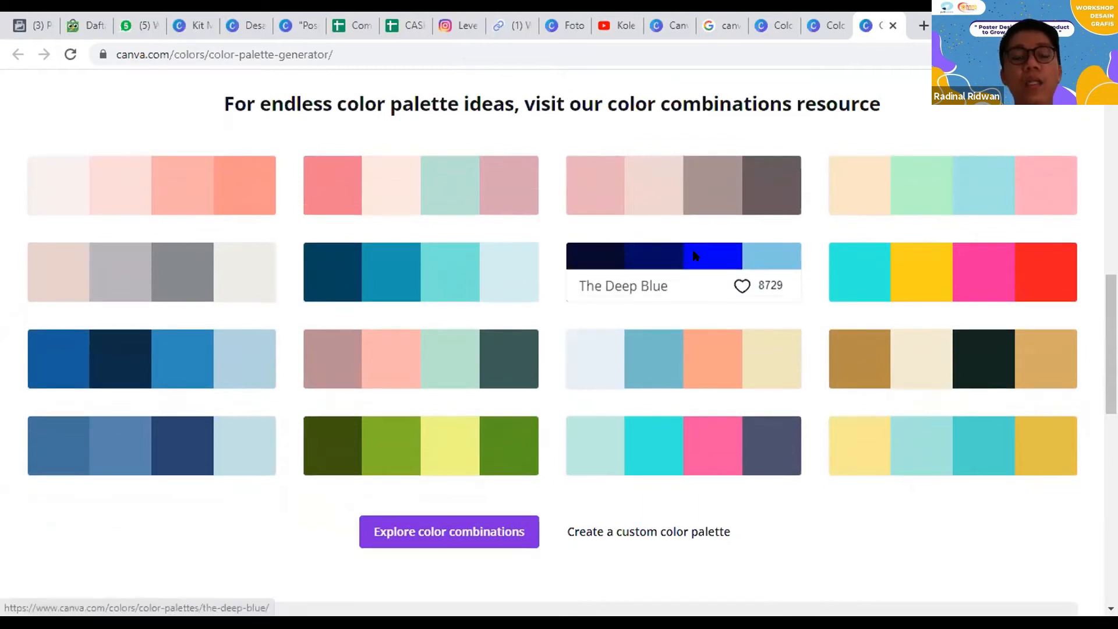
pyautogui.scroll(-3, 428, 398)
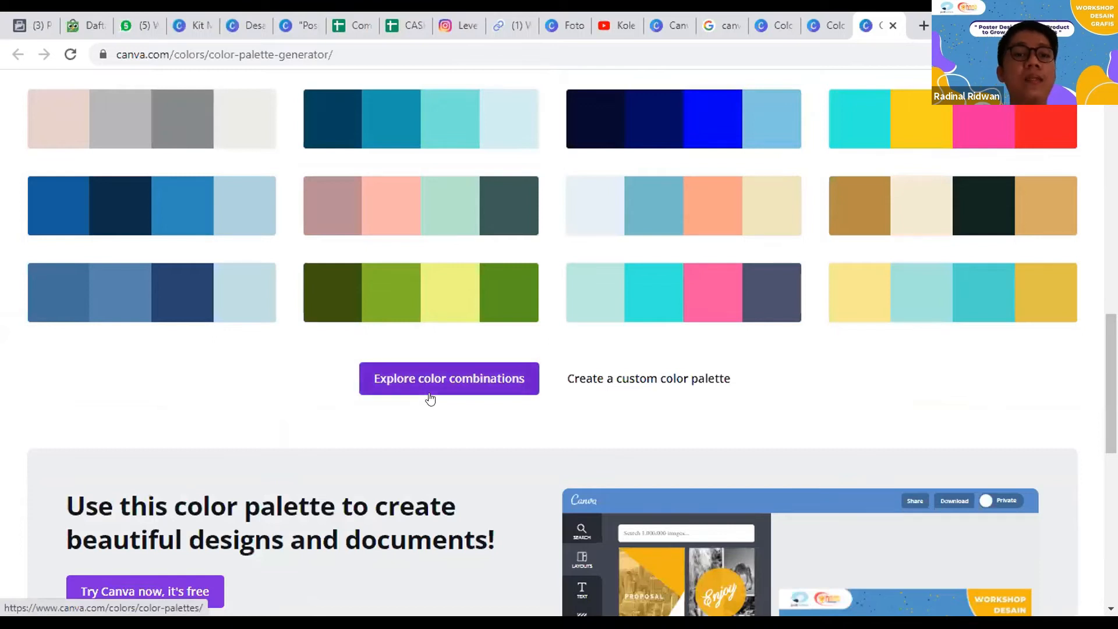
pyautogui.click(430, 398)
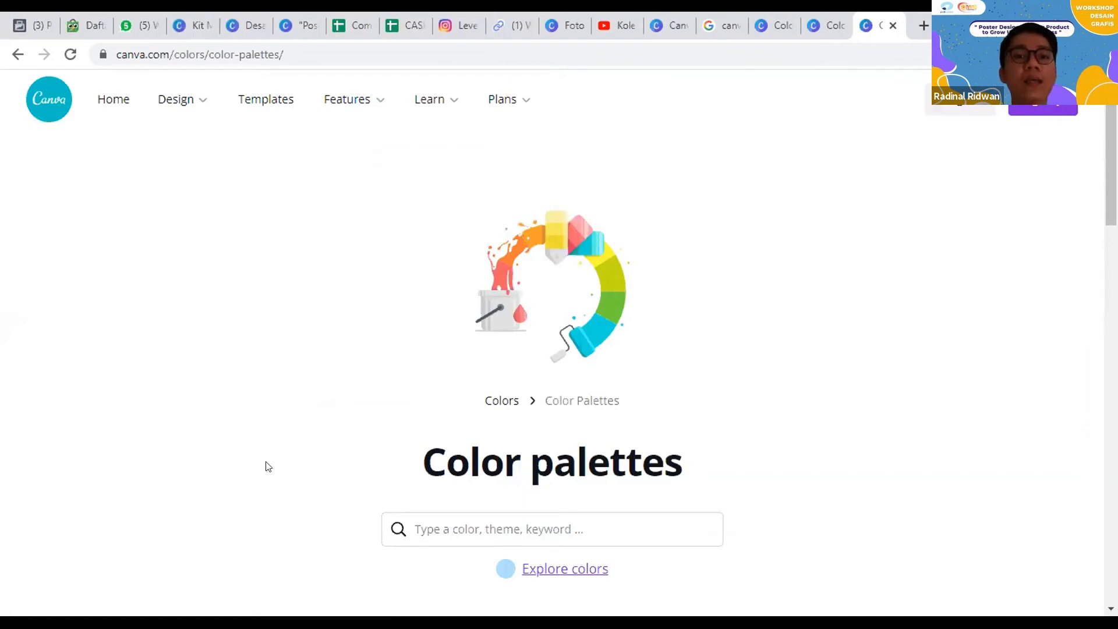
# Step: Search the color palettes for "chocolate" and open the Melted Chocolate combination
pyautogui.scroll(-3, 359, 375)
pyautogui.click(457, 365)
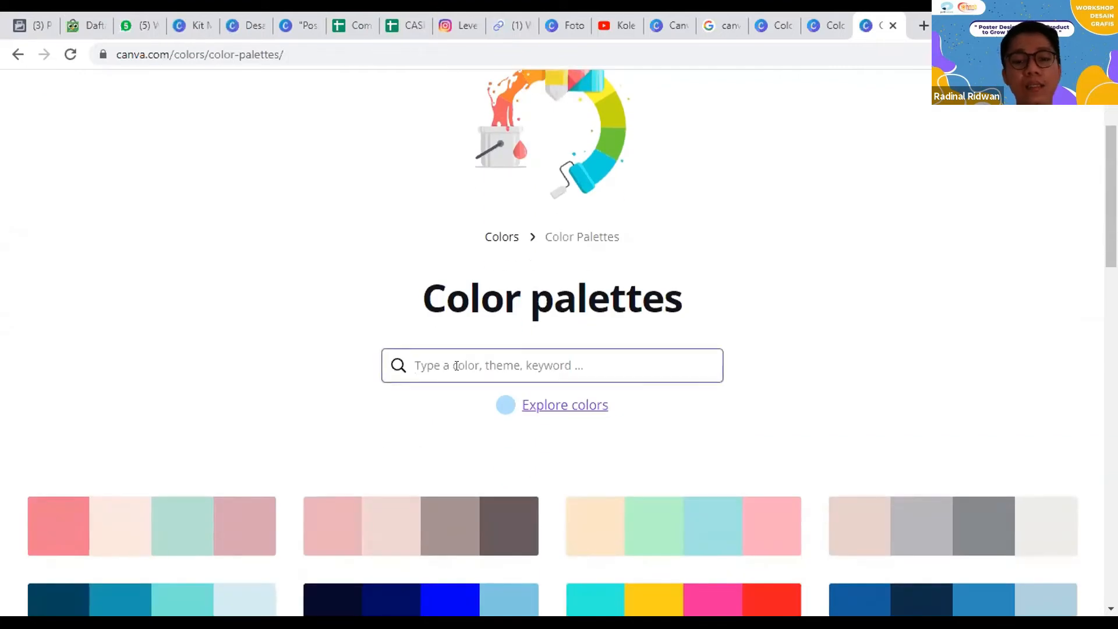
pyautogui.write('cho')
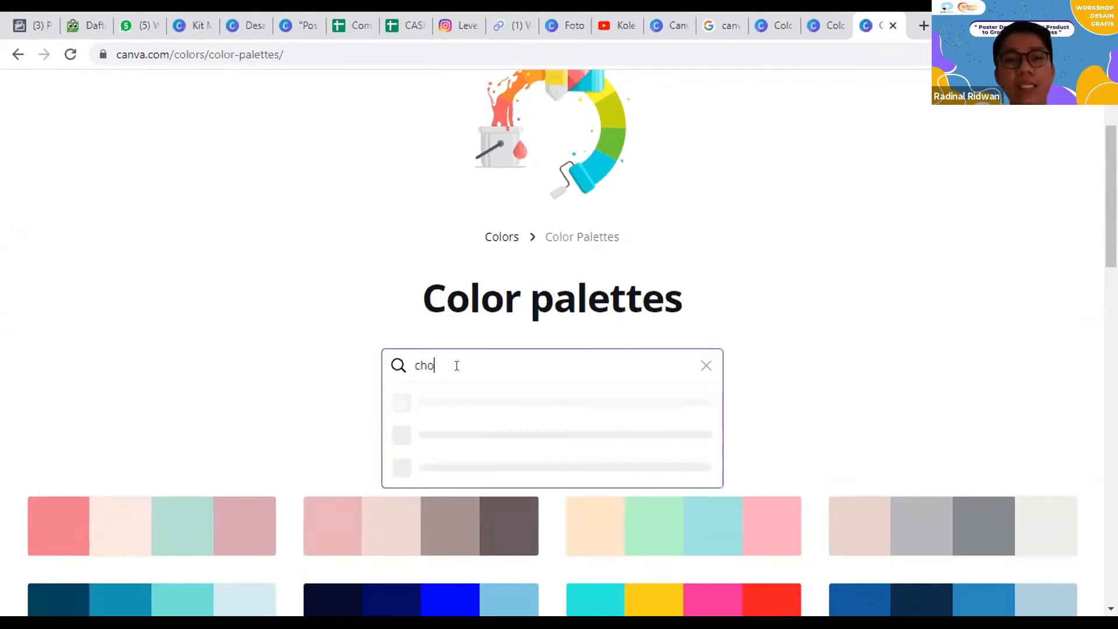
pyautogui.write('colate')
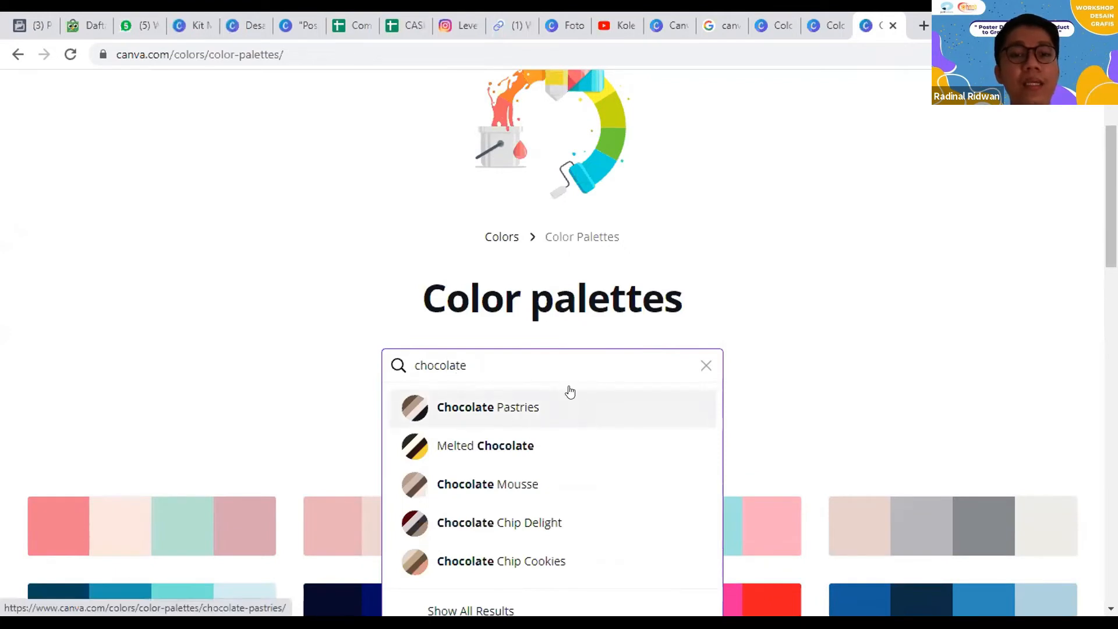
pyautogui.click(516, 452)
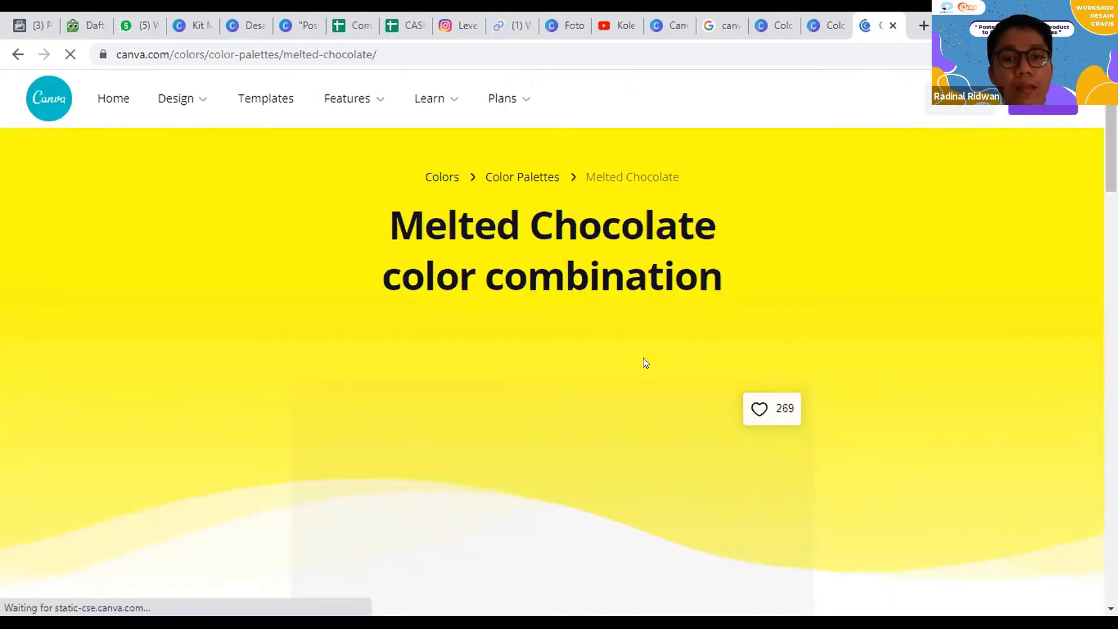
# Step: Copy the Melted Chocolate palette's Cream color #FFFEE6 and apply it to the square on the poster
pyautogui.scroll(-5, 641, 362)
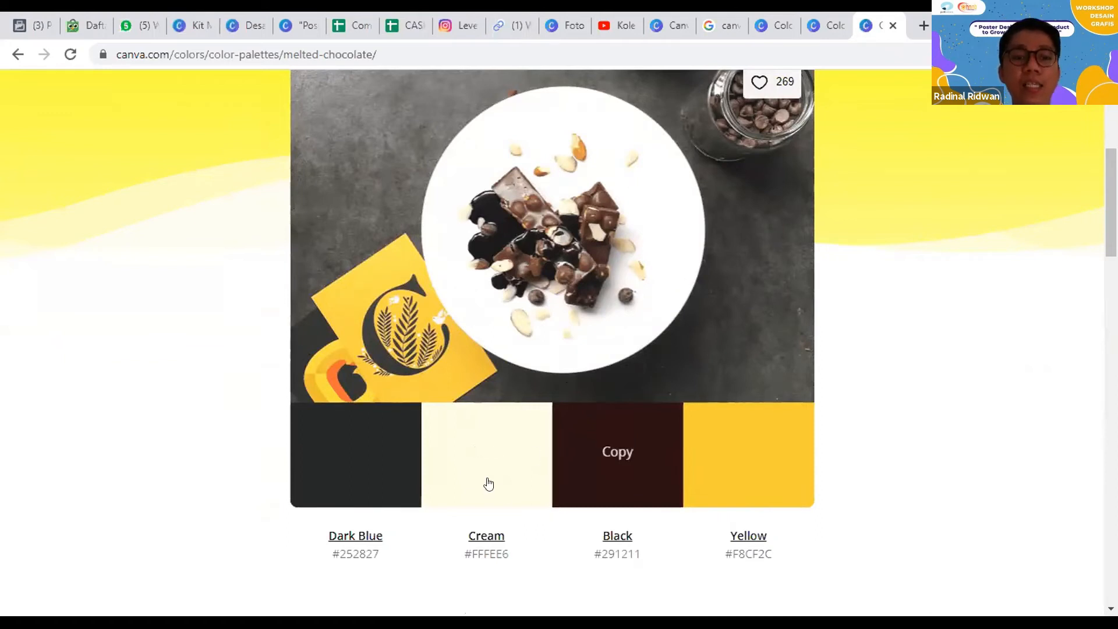
pyautogui.click(479, 457)
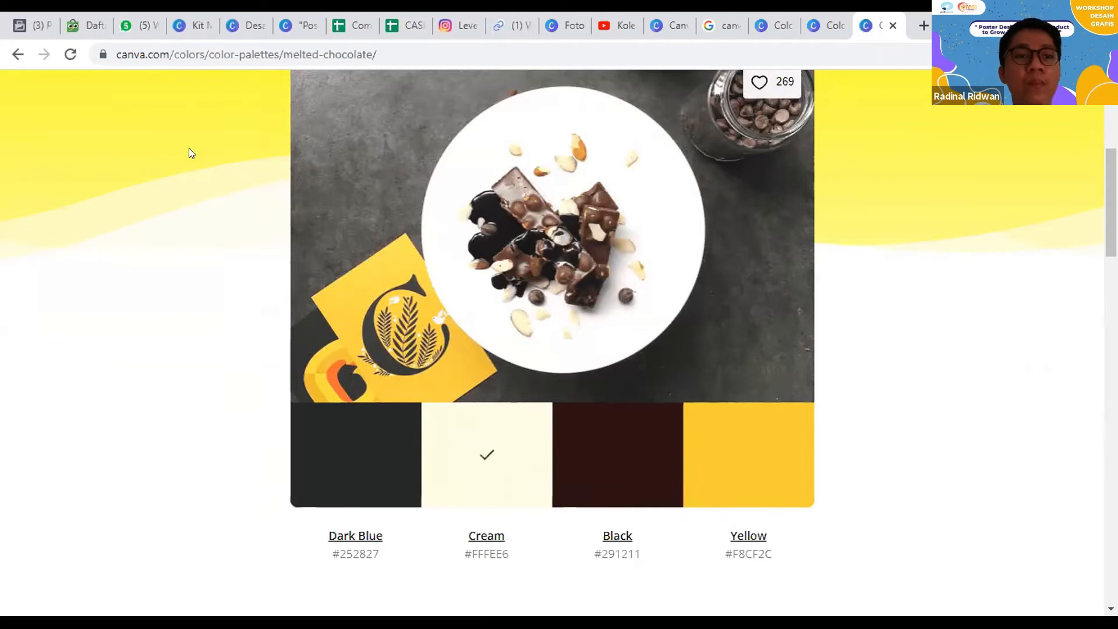
pyautogui.click(262, 16)
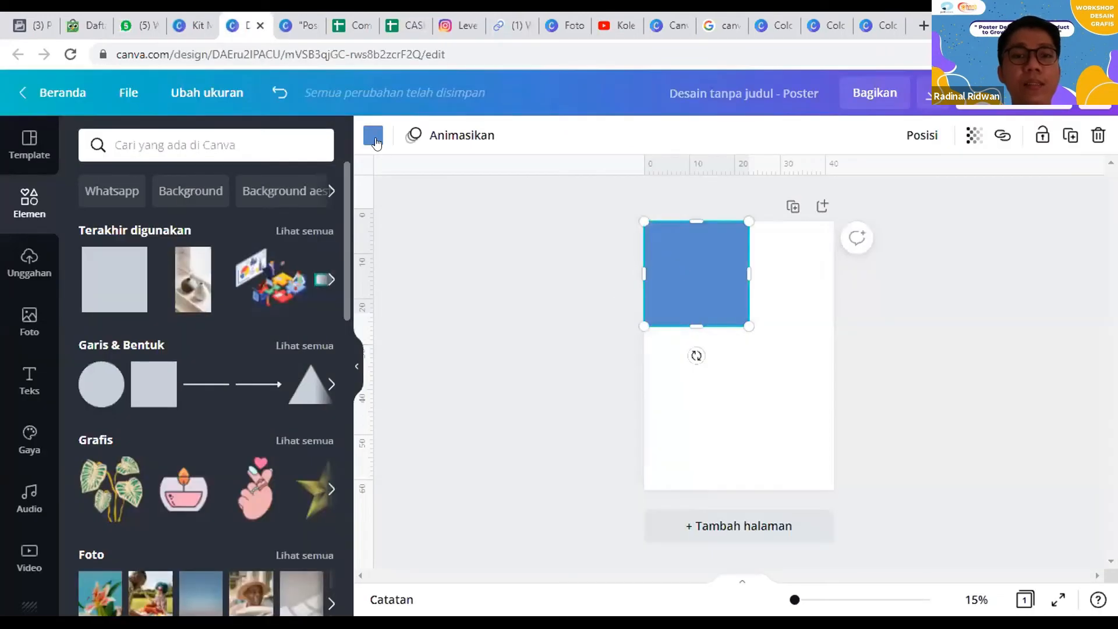
pyautogui.click(373, 140)
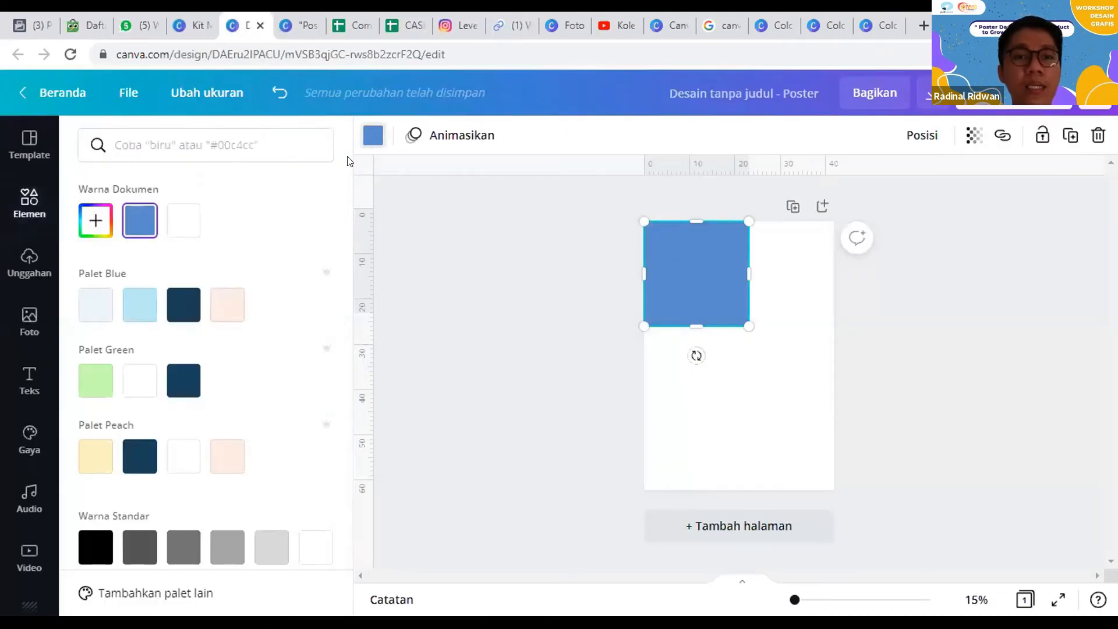
pyautogui.click(93, 223)
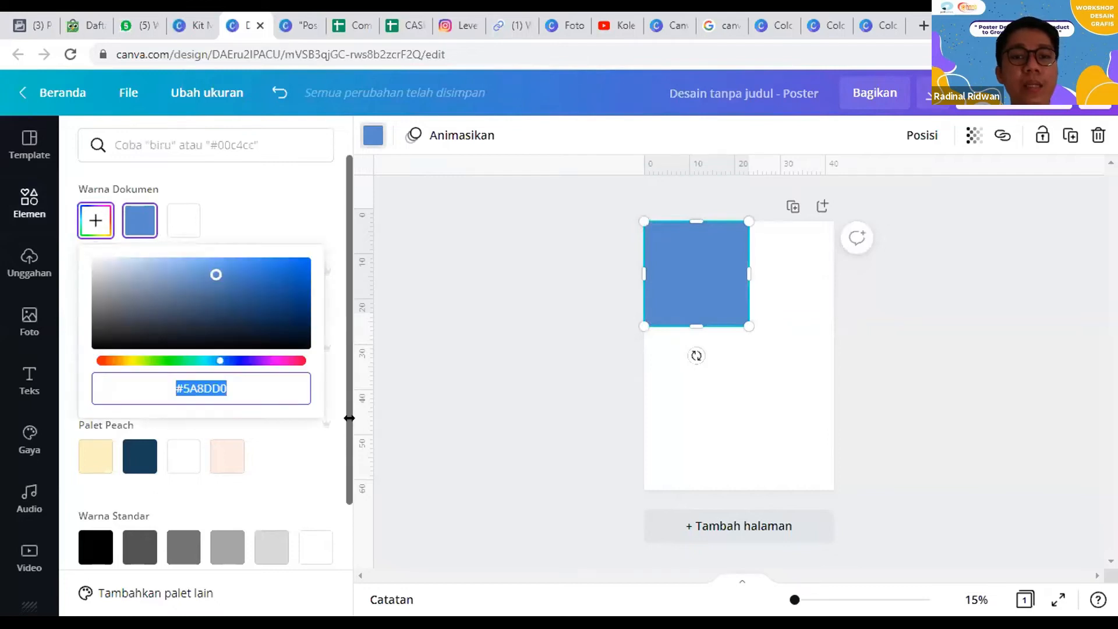
pyautogui.write('#FFFEE6')
# Step: Stretch, rotate and widen the cream shape so it covers the poster's upper-left half with a diagonal edge from corner to corner
pyautogui.moveTo(692, 326); pyautogui.dragTo(690, 490)
pyautogui.moveTo(695, 220); pyautogui.dragTo(699, 204)
pyautogui.moveTo(696, 518); pyautogui.dragTo(604, 485)
pyautogui.moveTo(700, 349); pyautogui.dragTo(686, 347)
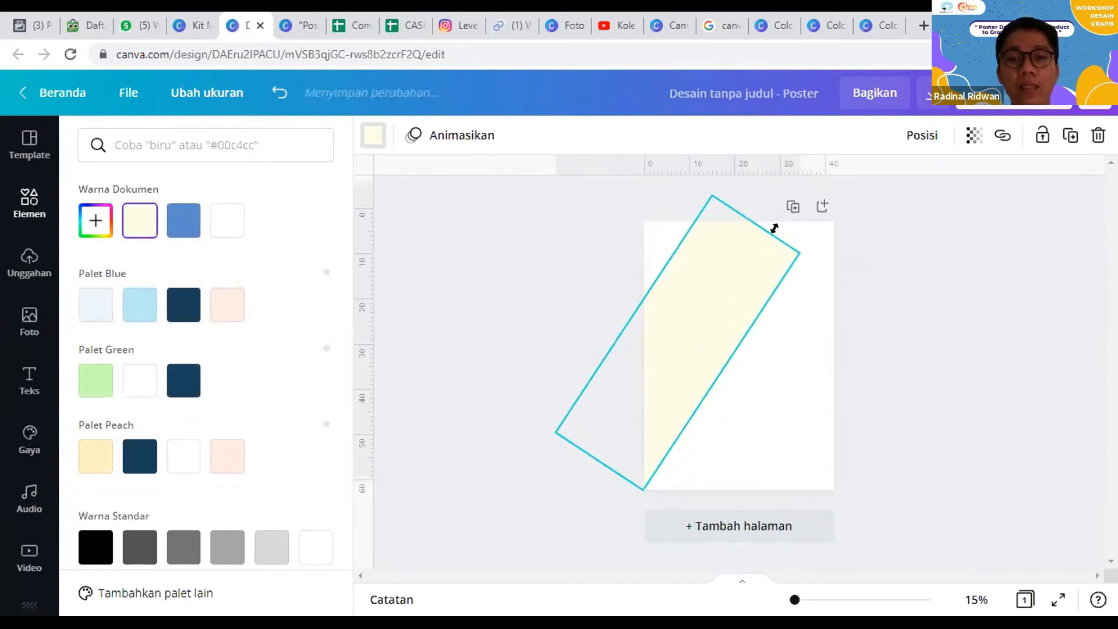
pyautogui.moveTo(761, 214); pyautogui.dragTo(806, 182)
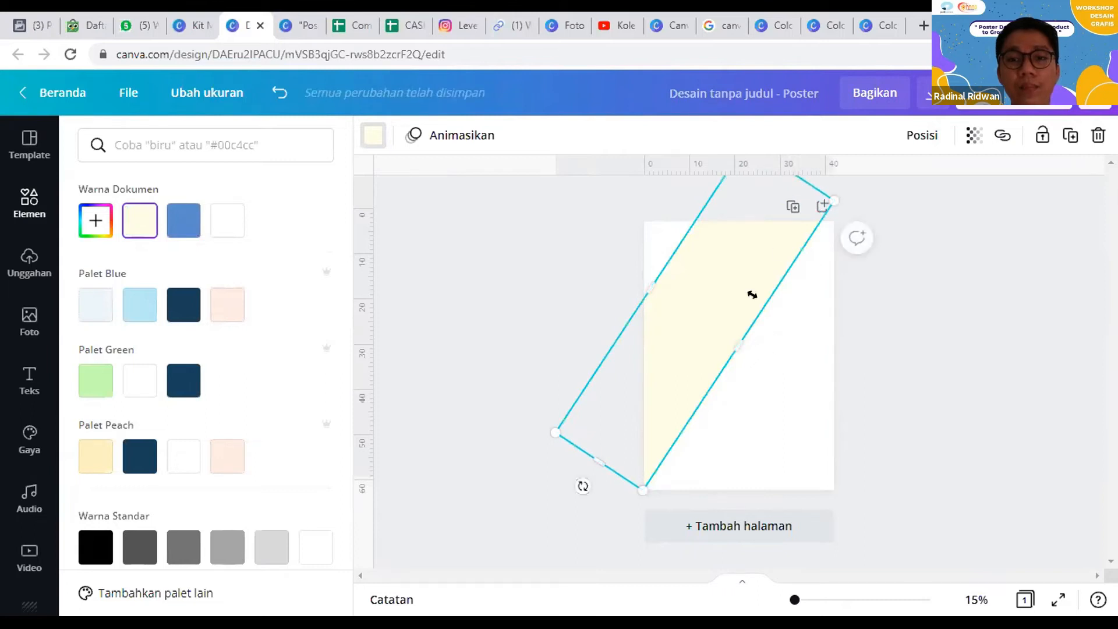
pyautogui.moveTo(582, 488); pyautogui.dragTo(572, 484)
pyautogui.moveTo(653, 285); pyautogui.dragTo(601, 242)
pyautogui.click(924, 294)
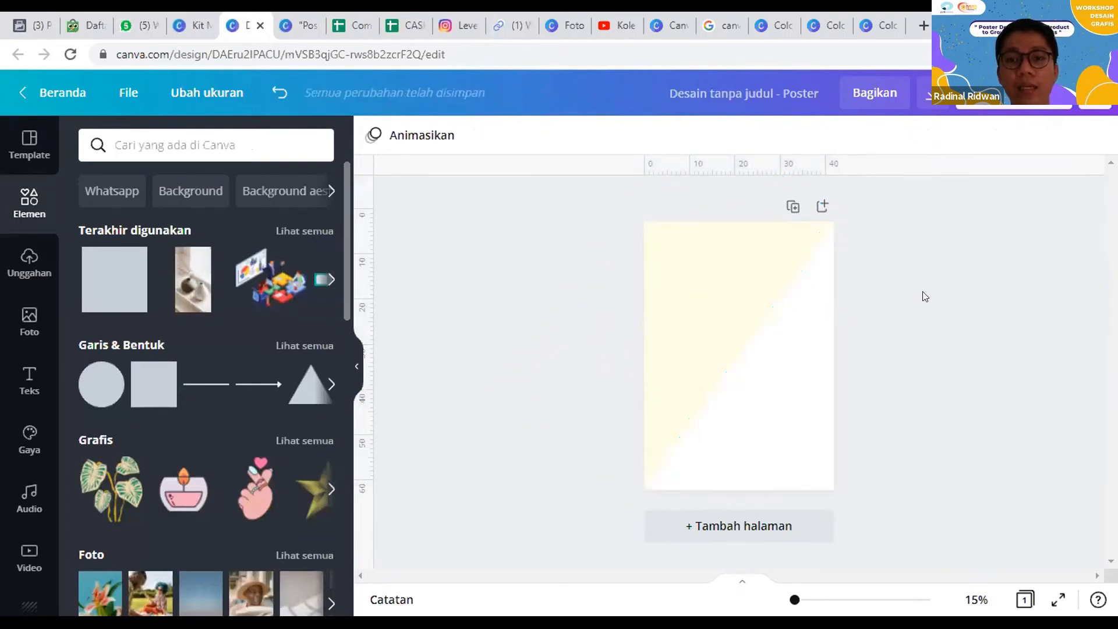
# Step: Try placing copies of the diagonal cream shape over the poster's lower-right half, removing each copy again
pyautogui.click(737, 297)
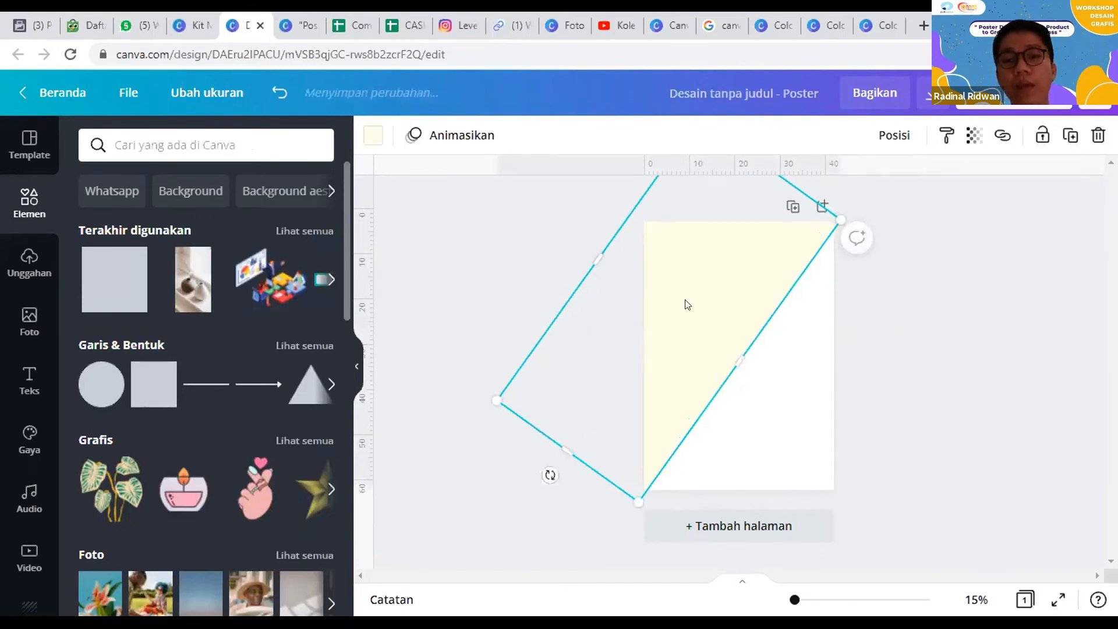
pyautogui.moveTo(749, 350); pyautogui.dragTo(862, 445)
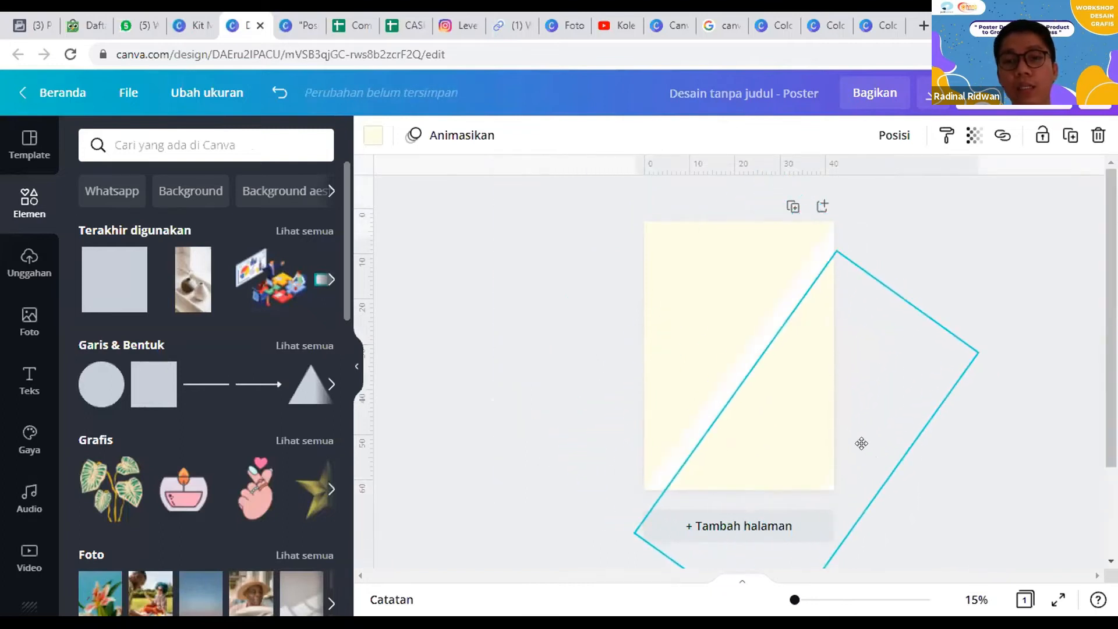
pyautogui.hotkey('ctrl', 'z')
pyautogui.click(720, 303)
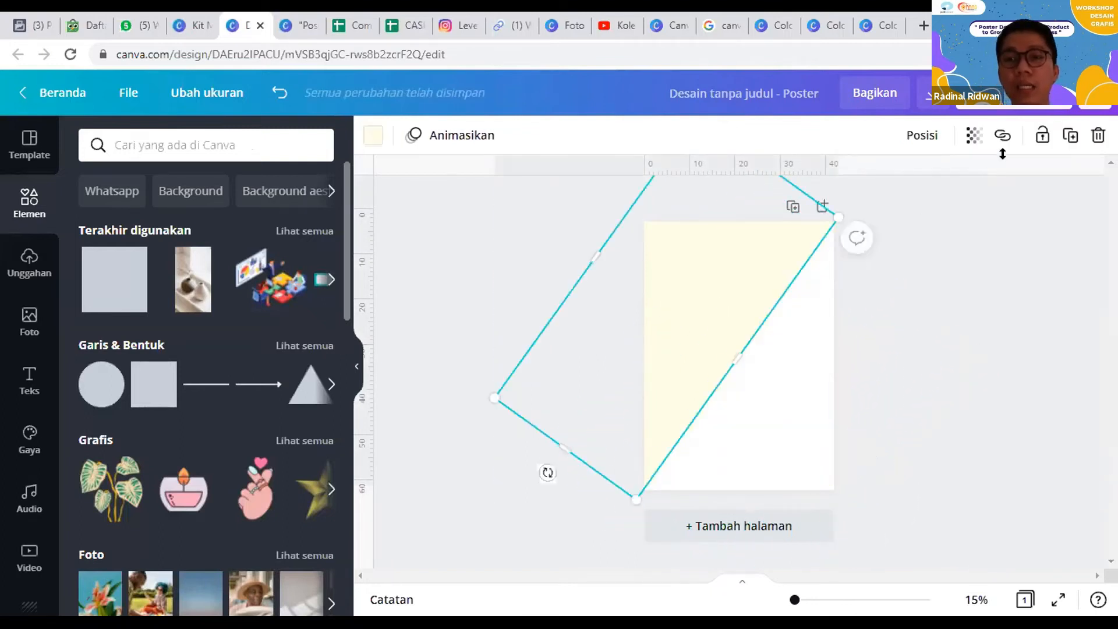
pyautogui.click(1070, 136)
pyautogui.moveTo(701, 310); pyautogui.dragTo(848, 439)
pyautogui.press('Delete')
# Step: Place a copy of the diagonal cream shape over the poster's lower-right half and return to the Melted Chocolate palette page
pyautogui.click(709, 320)
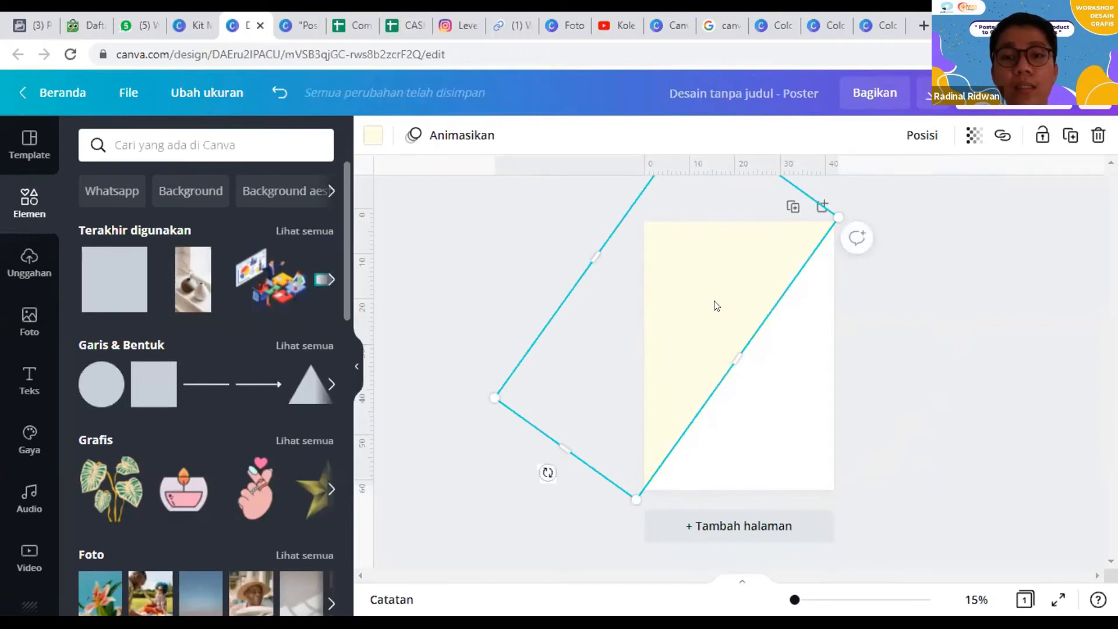
pyautogui.moveTo(769, 332); pyautogui.dragTo(844, 388)
pyautogui.click(861, 23)
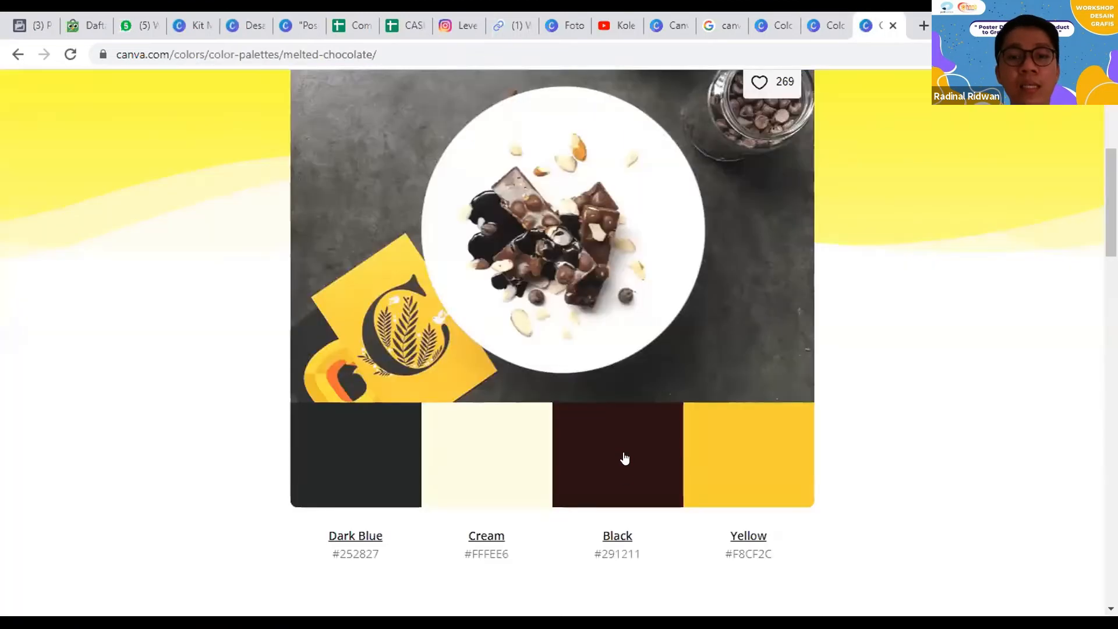
# Step: Copy the Melted Chocolate palette's Black color #291211 and apply it to the diagonal shape on the poster's lower-right half
pyautogui.click(609, 445)
pyautogui.scroll(-1, 615, 408)
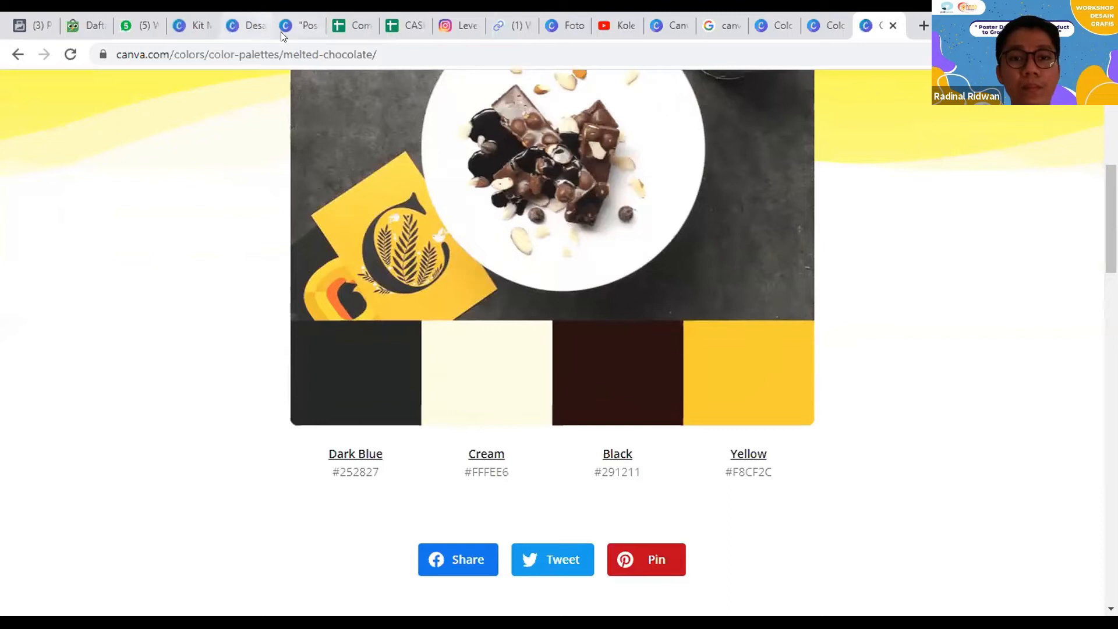
pyautogui.click(248, 25)
pyautogui.click(362, 136)
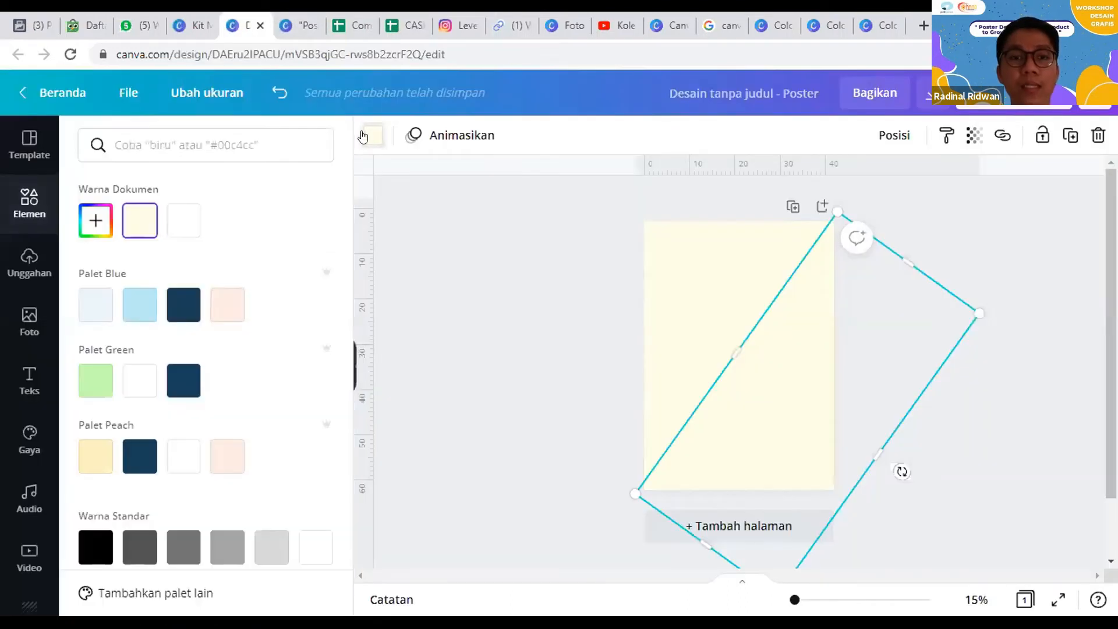
pyautogui.click(95, 220)
pyautogui.write('#291211')
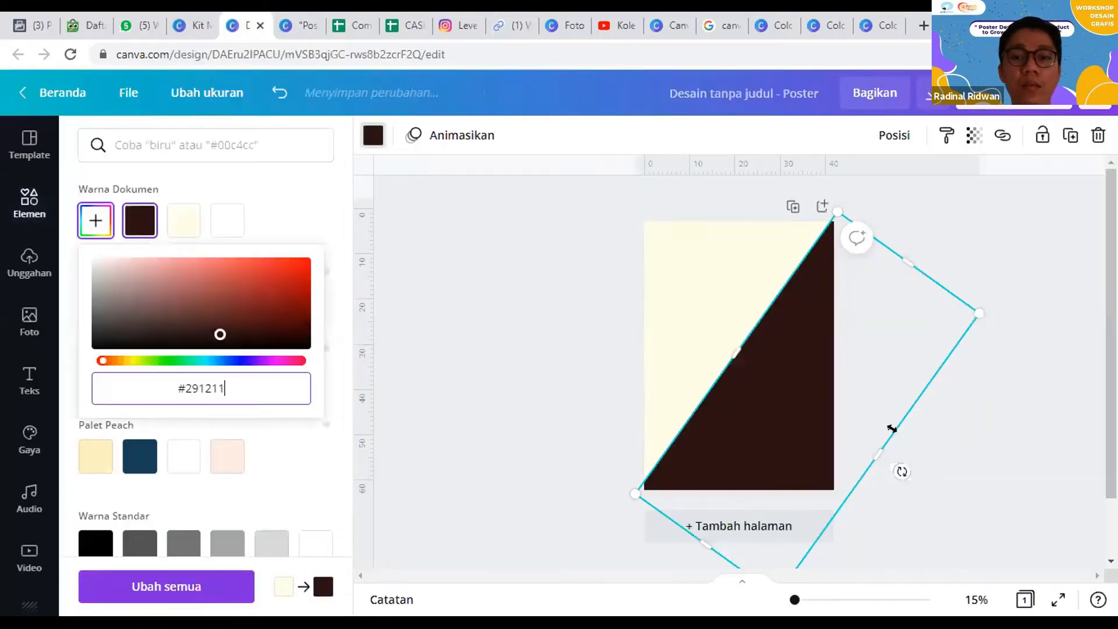
pyautogui.click(446, 345)
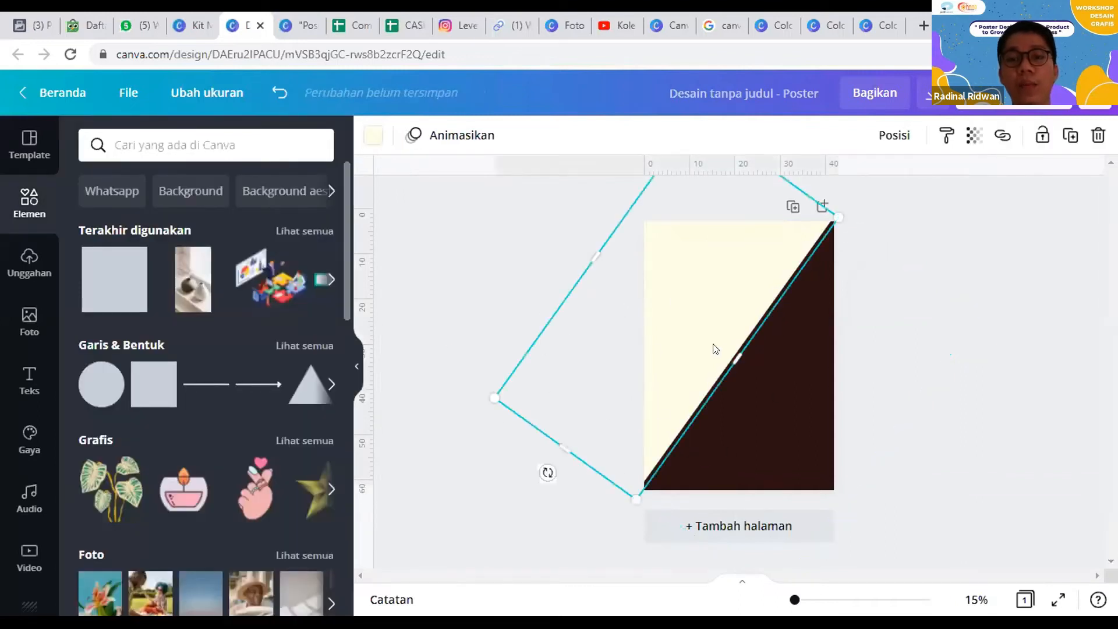
# Step: Shift the cream and dark brown shapes together slightly down and left so their shared diagonal meets the poster's corners
pyautogui.click(743, 364)
pyautogui.click(460, 334)
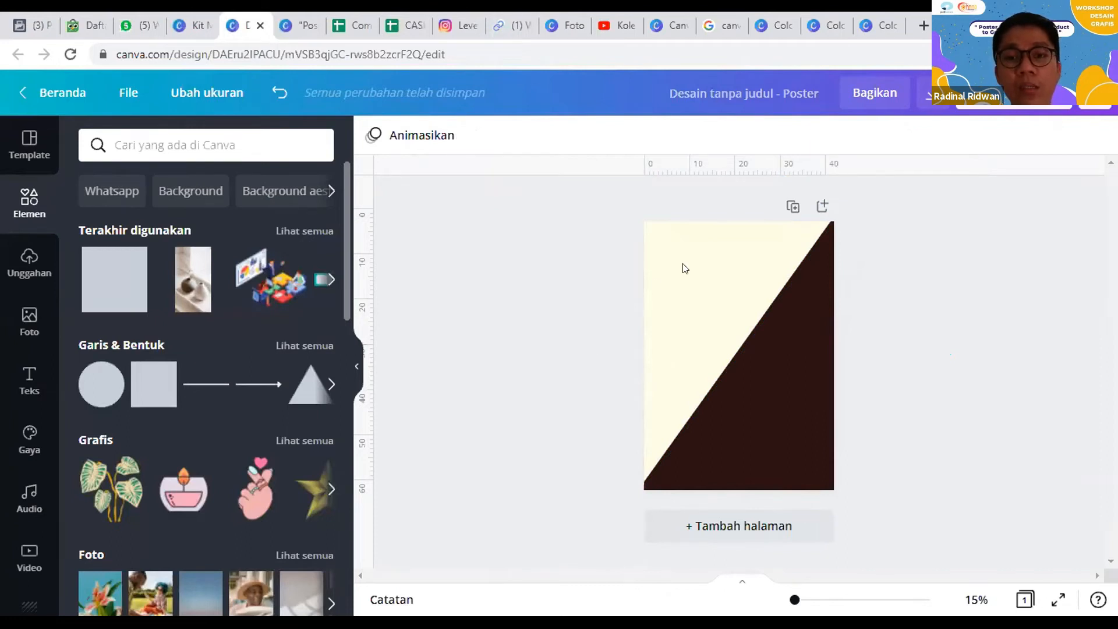
pyautogui.click(814, 370)
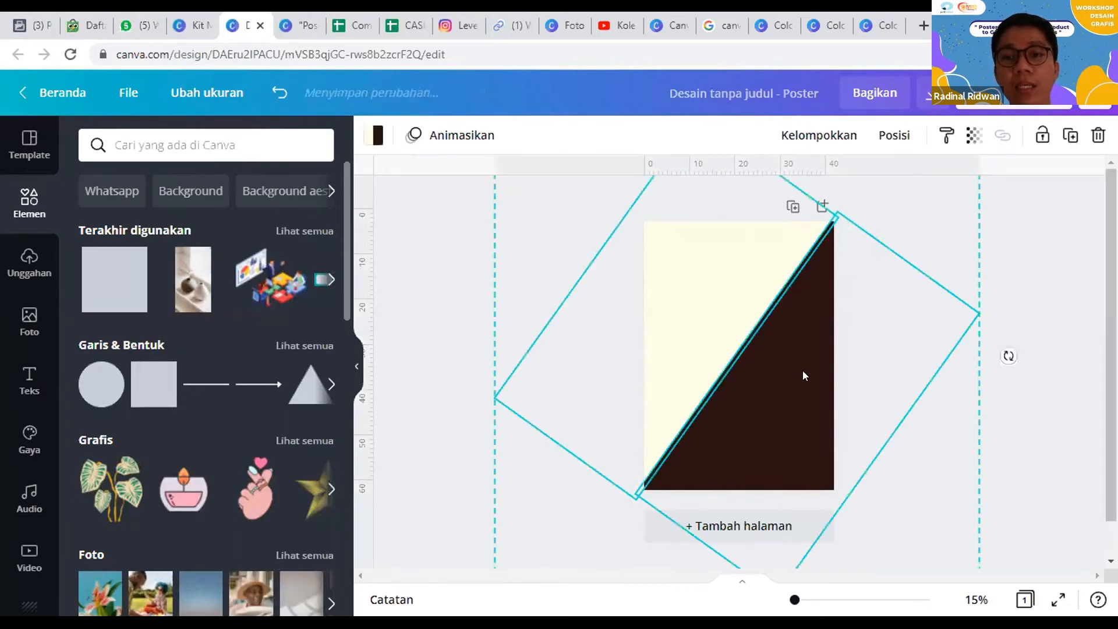
pyautogui.moveTo(711, 317); pyautogui.dragTo(706, 320)
pyautogui.click(708, 322)
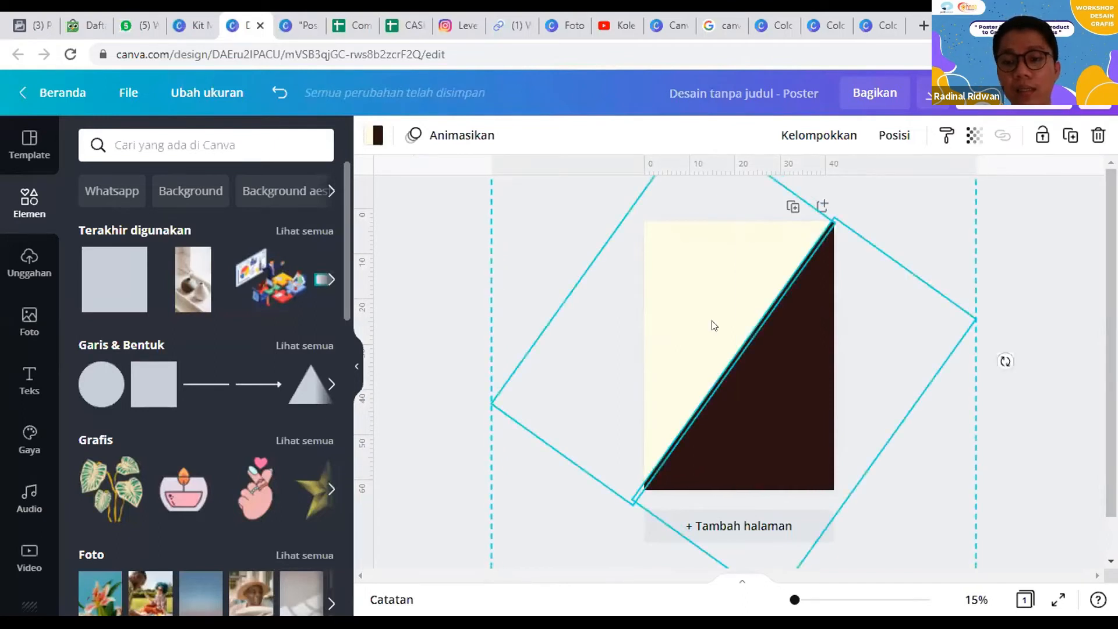
pyautogui.click(706, 333)
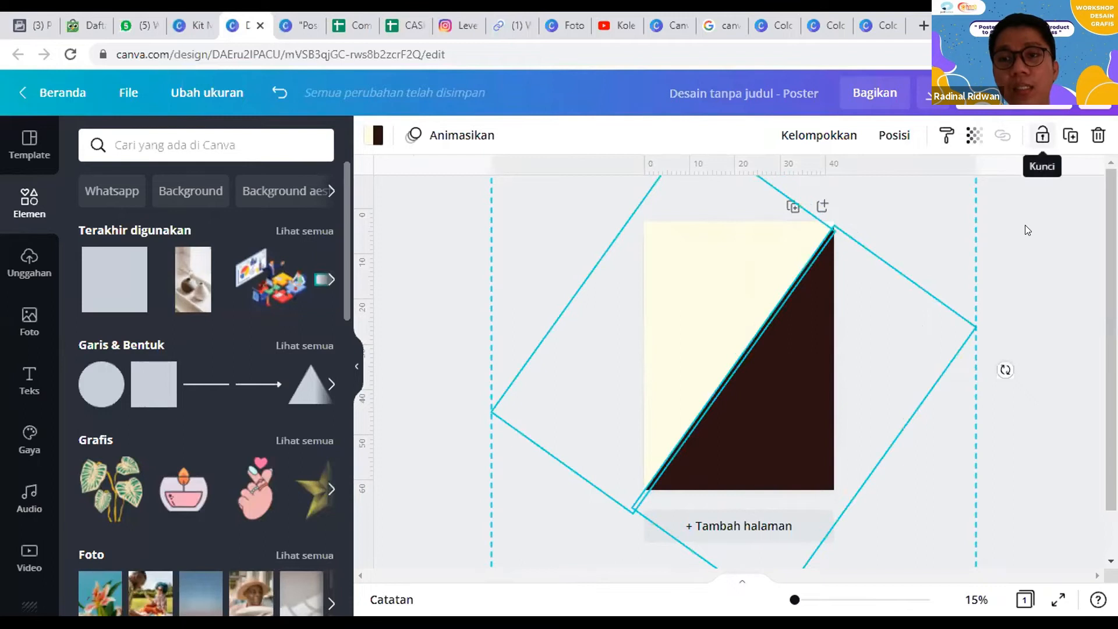
# Step: Lengthen the cream shape so its end extends beyond the poster's upper-right corner
pyautogui.click(776, 233)
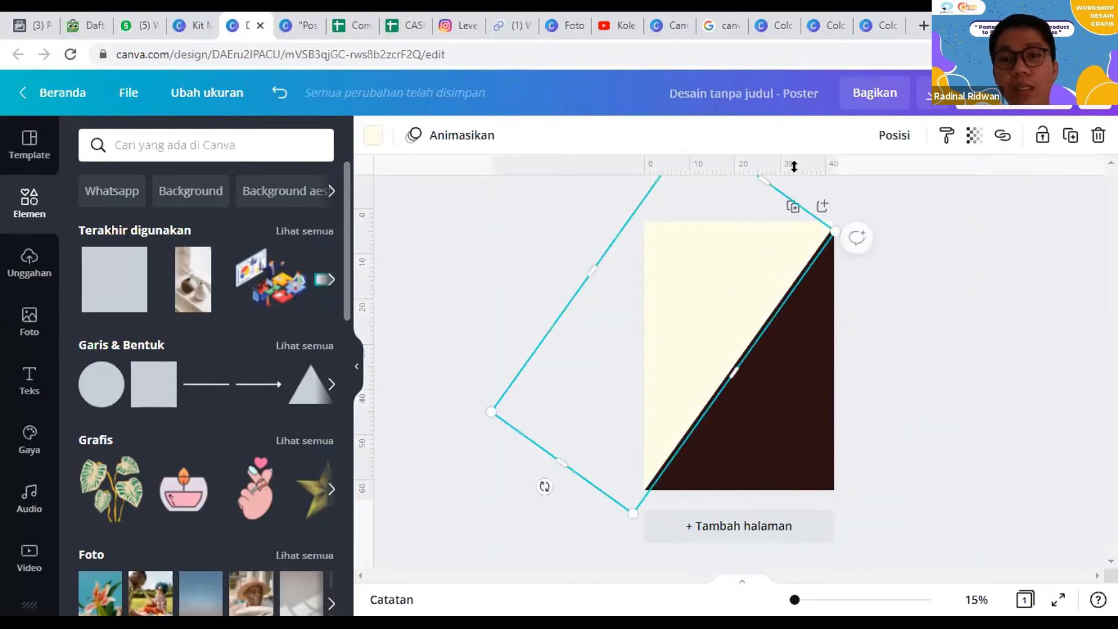
pyautogui.click(983, 335)
pyautogui.click(725, 296)
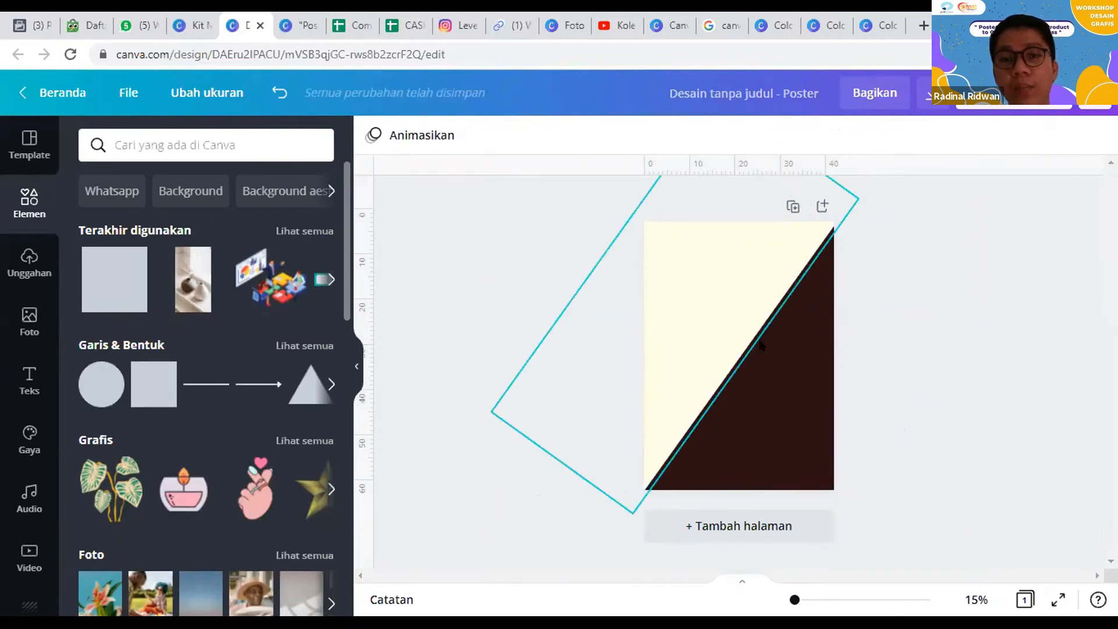
# Step: Lock the cream and dark brown background shapes in place and check the lock on each one
pyautogui.keyDown('shift'); pyautogui.click(805, 423); pyautogui.keyUp('shift')
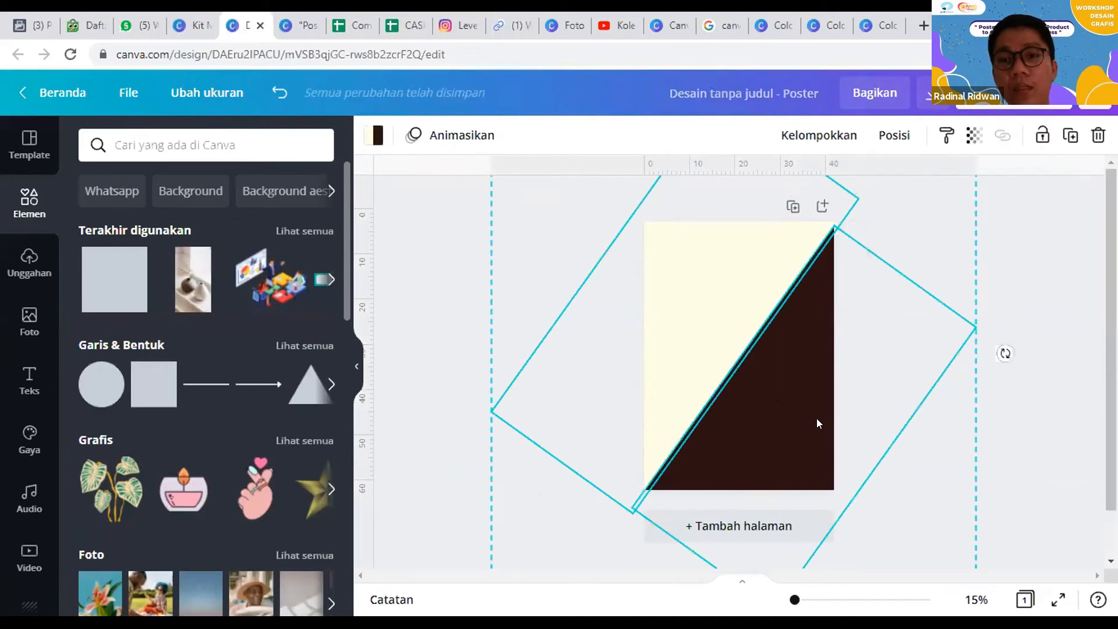
pyautogui.click(1042, 136)
pyautogui.click(1001, 256)
pyautogui.moveTo(683, 324); pyautogui.dragTo(826, 411)
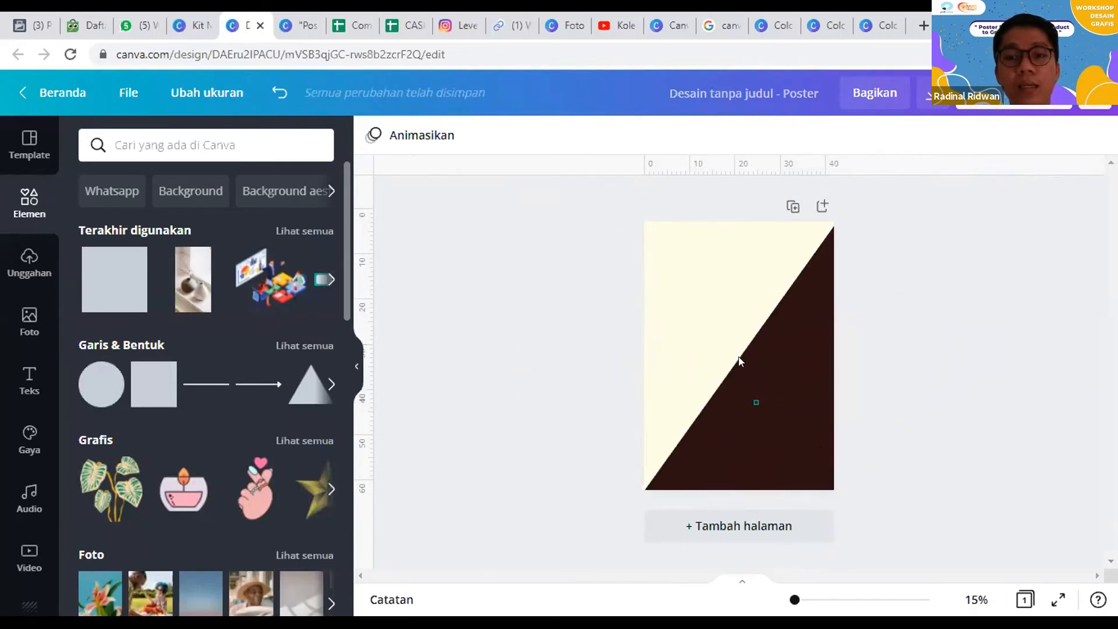
pyautogui.click(806, 300)
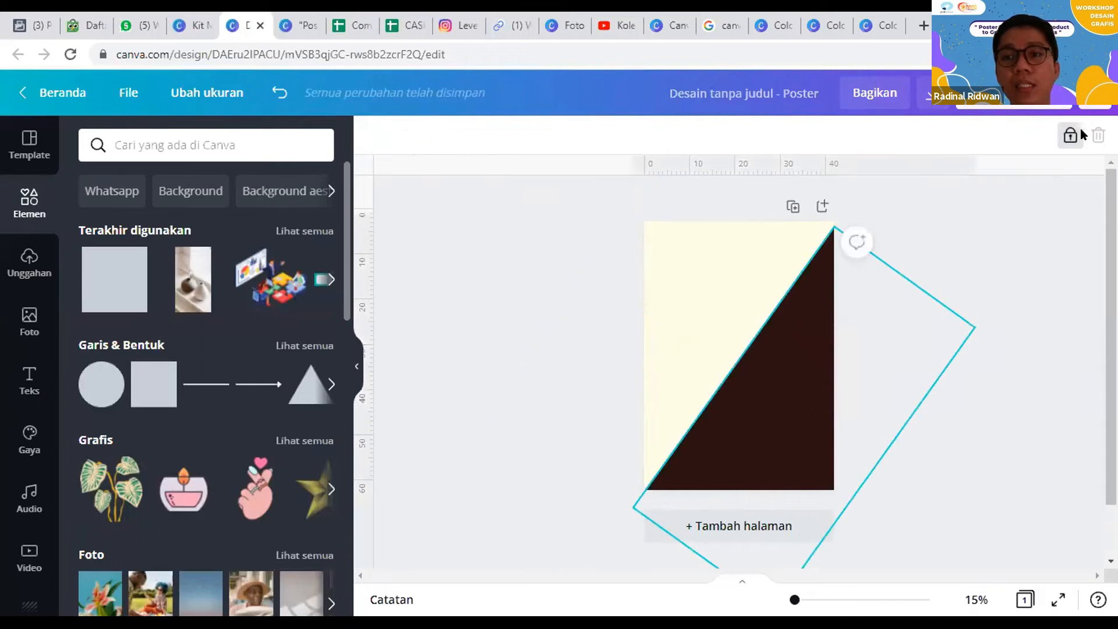
pyautogui.click(618, 326)
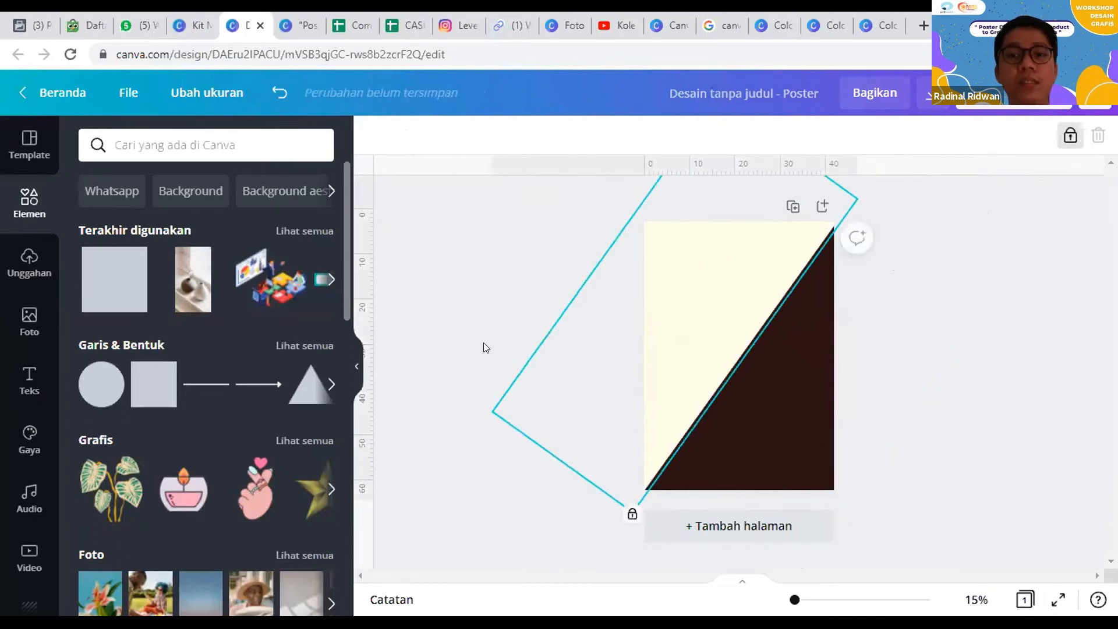
pyautogui.click(486, 348)
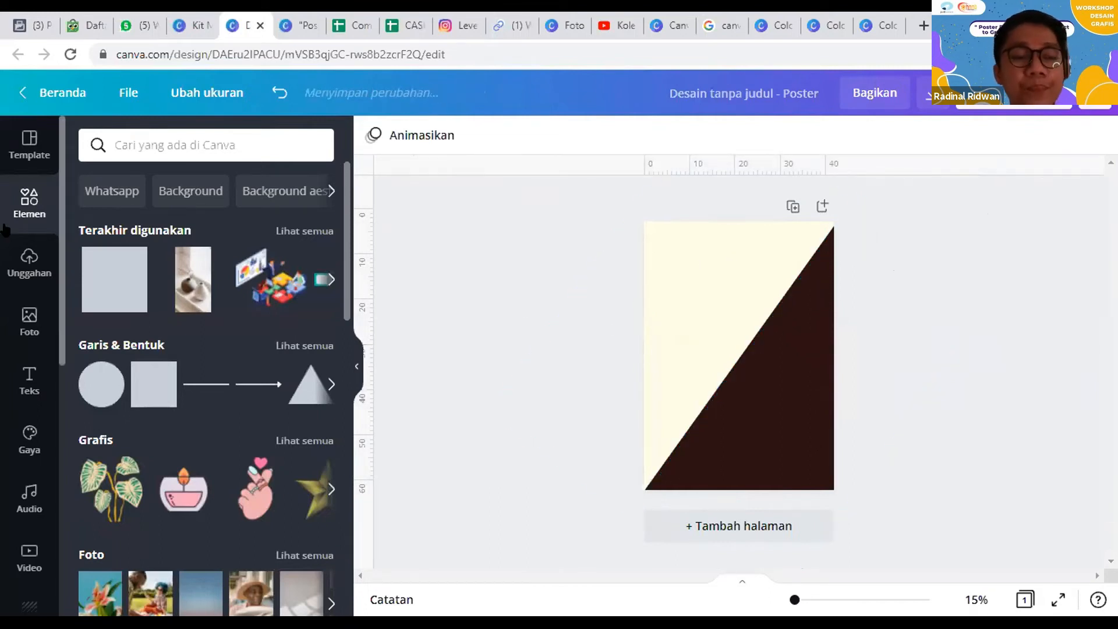
# Step: Search the photos for "boba" and add the free photo of a boba cup beside a bowl of pearls to the poster
pyautogui.click(22, 336)
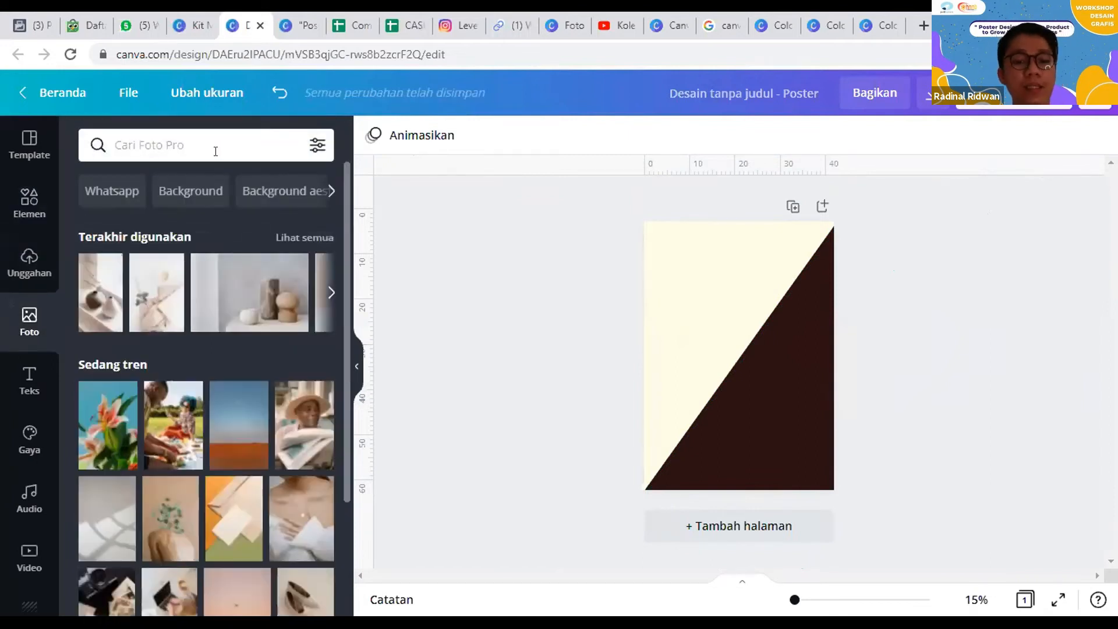
pyautogui.click(216, 151)
pyautogui.write('boba')
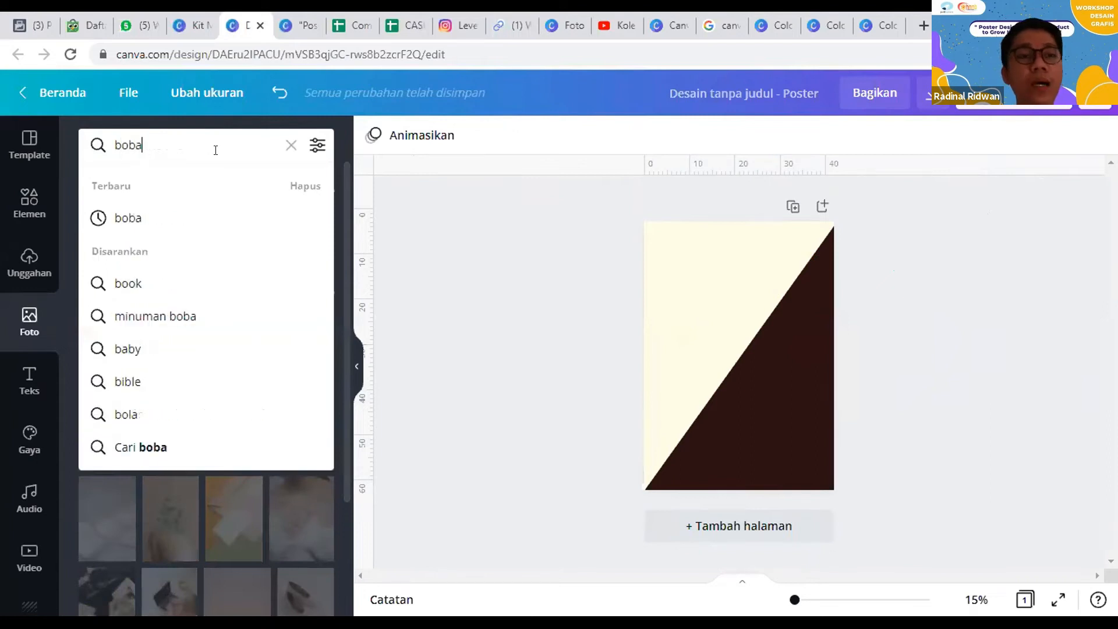
pyautogui.press('Return')
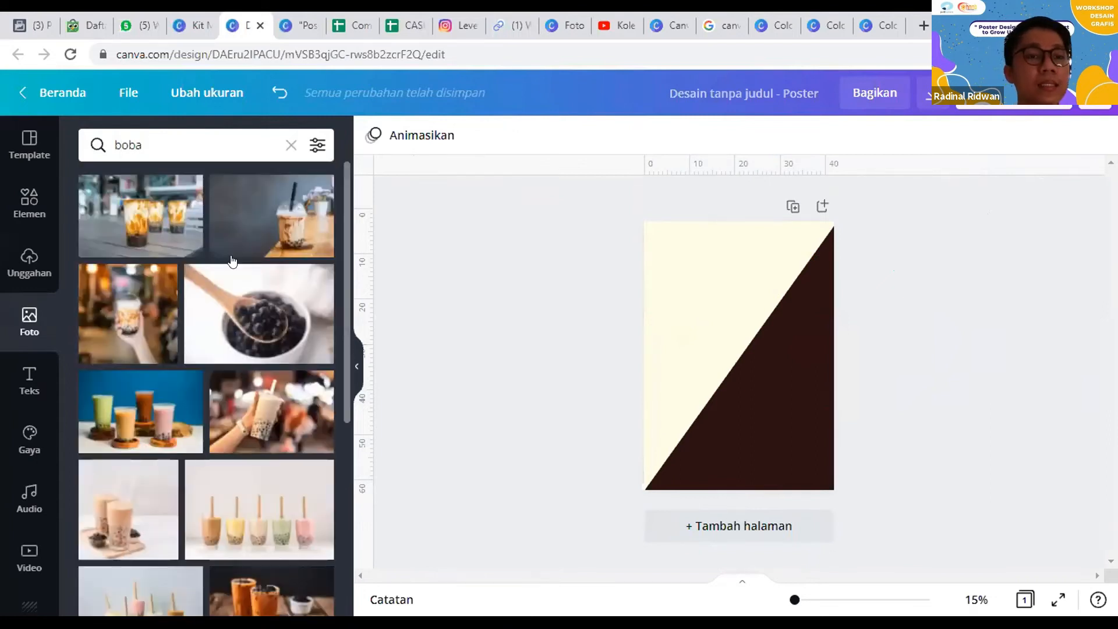
pyautogui.scroll(-7, 158, 386)
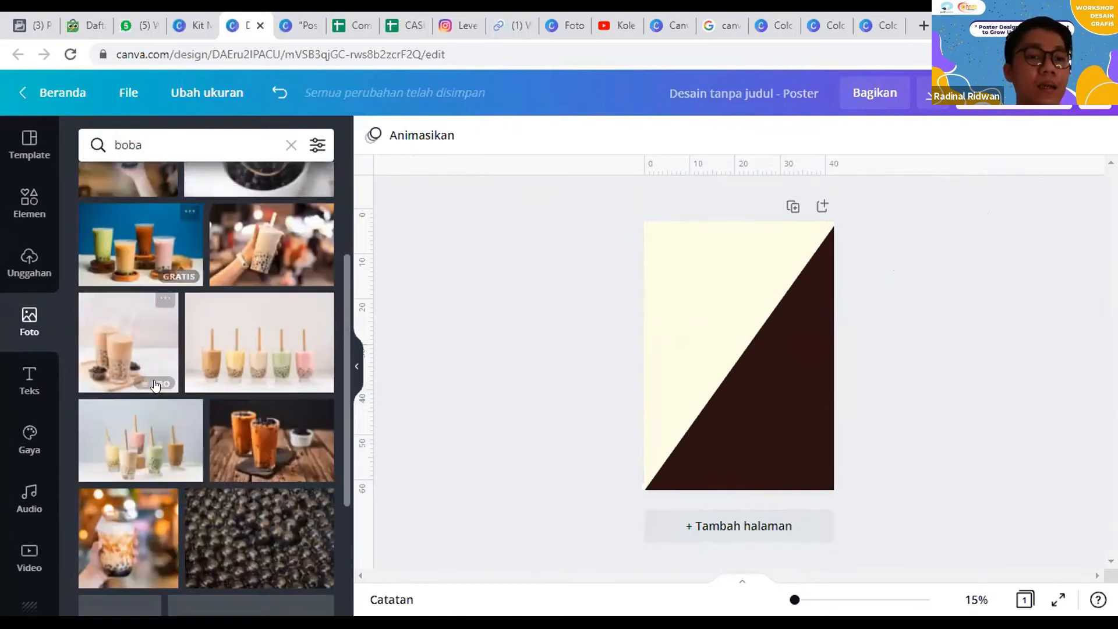
pyautogui.scroll(-8, 175, 389)
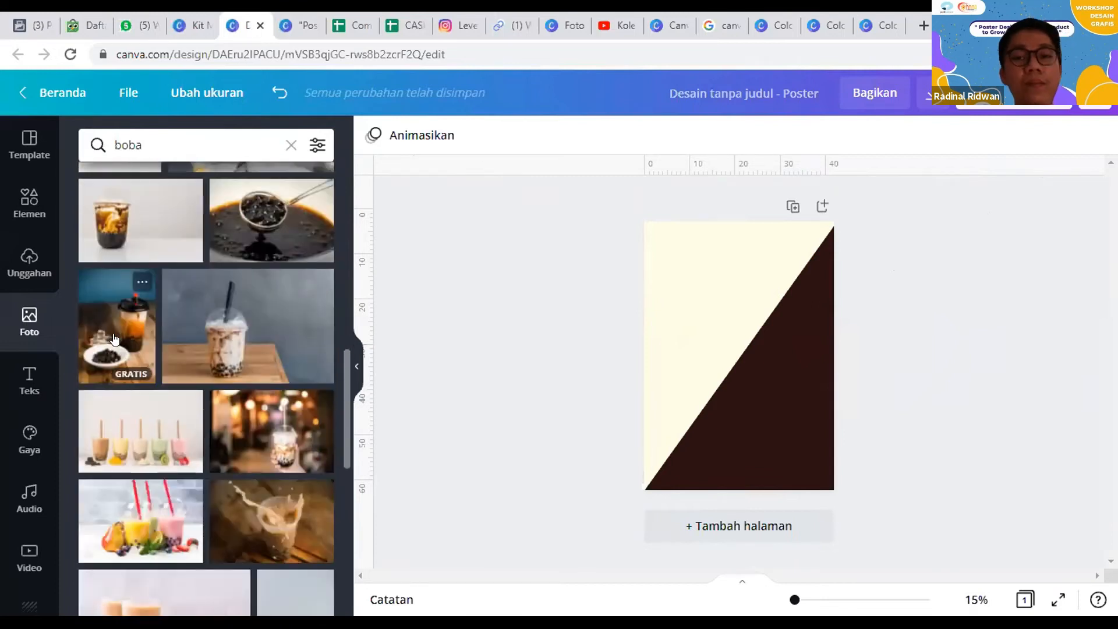
pyautogui.click(115, 338)
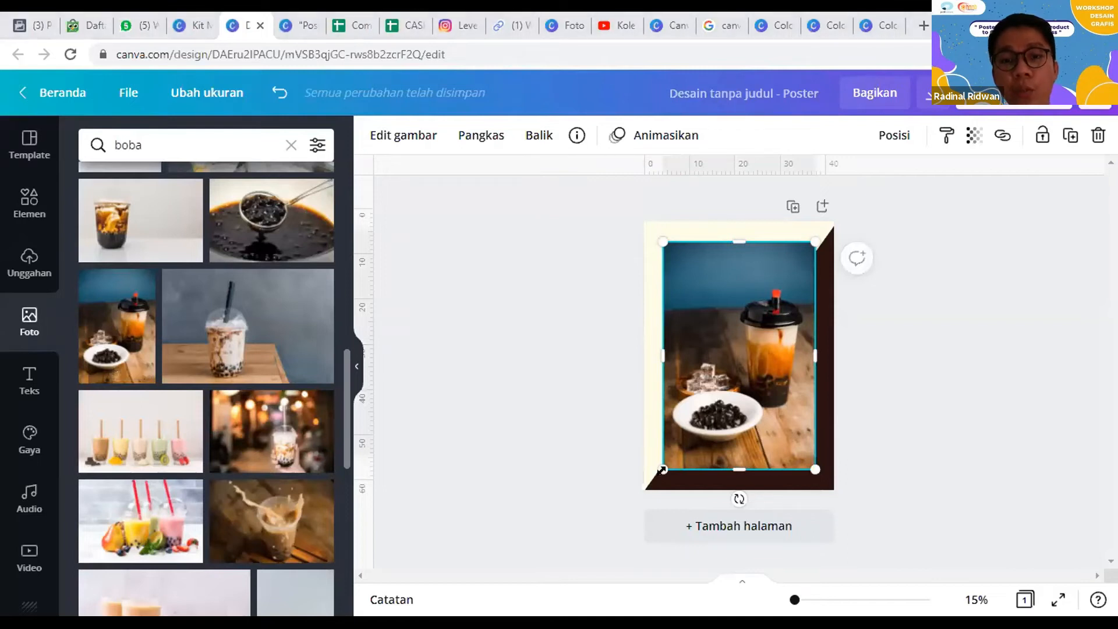
# Step: Shrink the boba photo, center it on the poster and run the background remover on it
pyautogui.moveTo(700, 427); pyautogui.dragTo(702, 411)
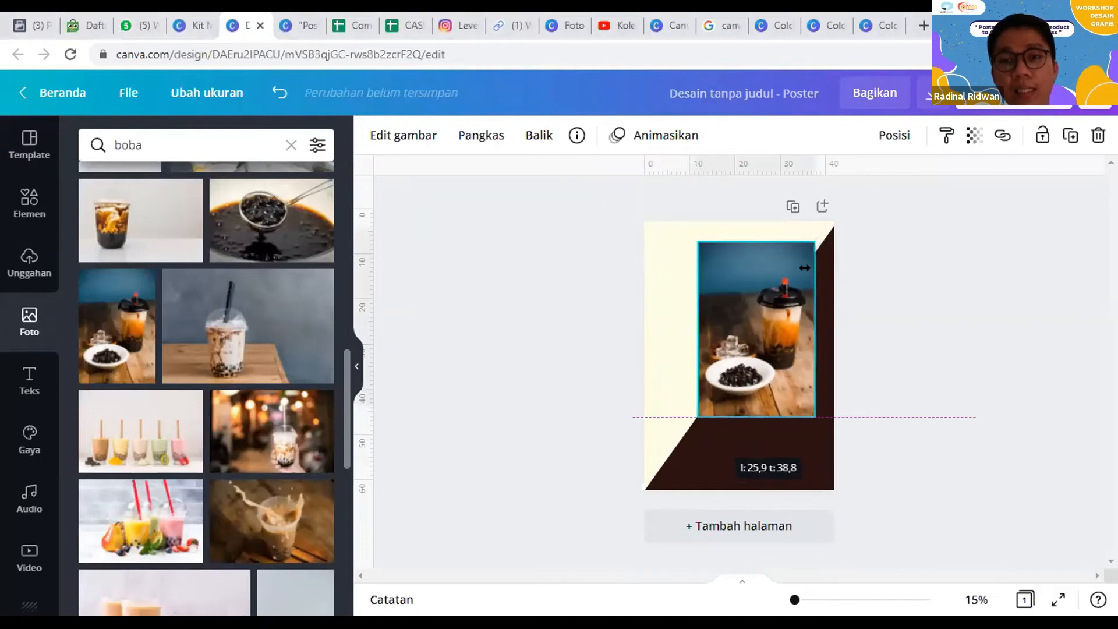
pyautogui.moveTo(789, 348)
pyautogui.mouseDown()
pyautogui.moveTo(774, 370)
pyautogui.moveTo(769, 358)
pyautogui.mouseUp()
pyautogui.click(397, 140)
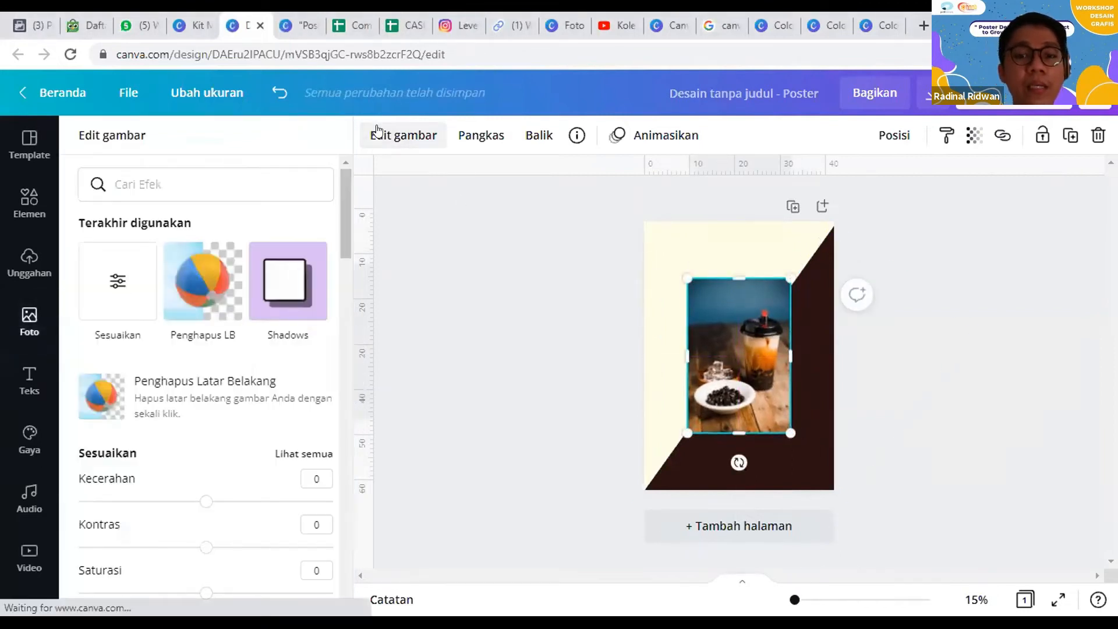
pyautogui.click(143, 401)
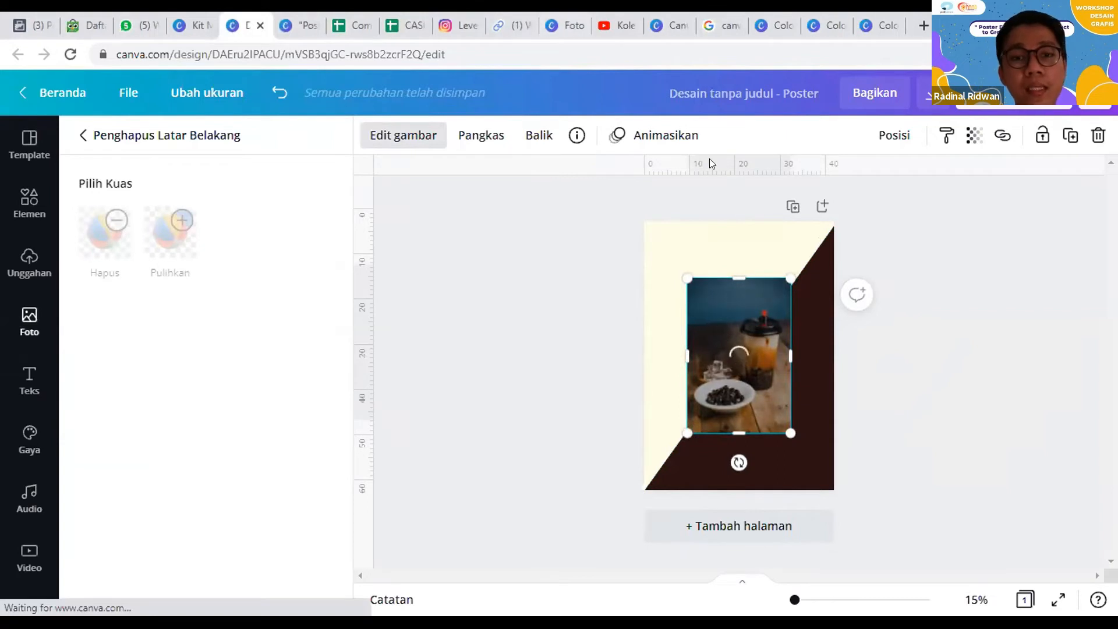
# Step: Show the free 45-day Canva Pro link on the link page from the Instagram profile, and return to the poster design
pyautogui.click(460, 25)
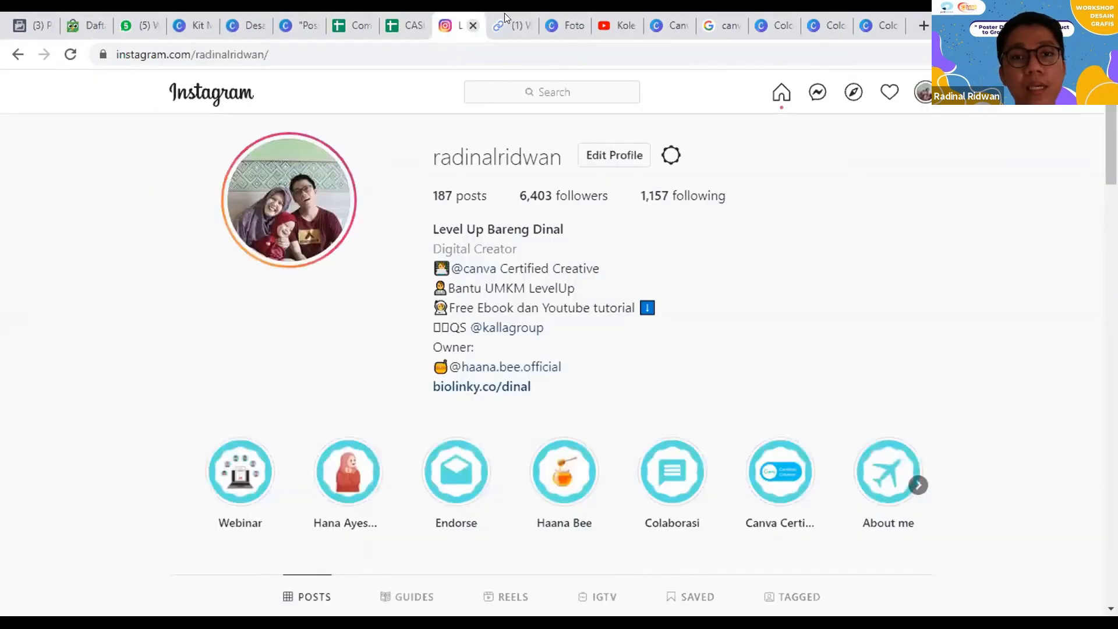
pyautogui.click(526, 386)
pyautogui.scroll(-5, 604, 406)
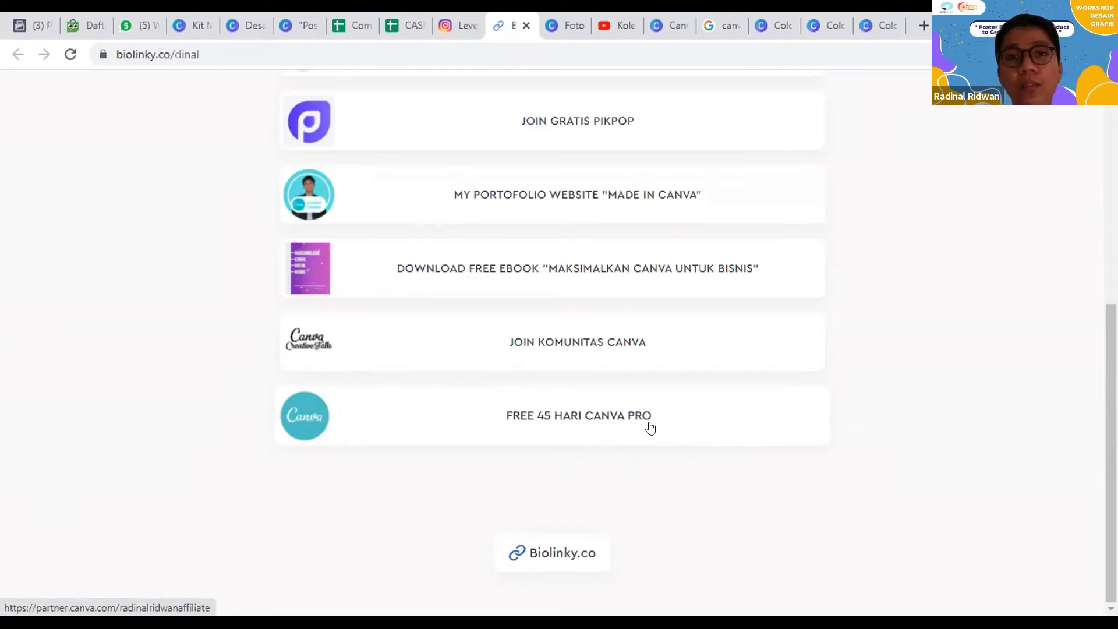
pyautogui.click(263, 22)
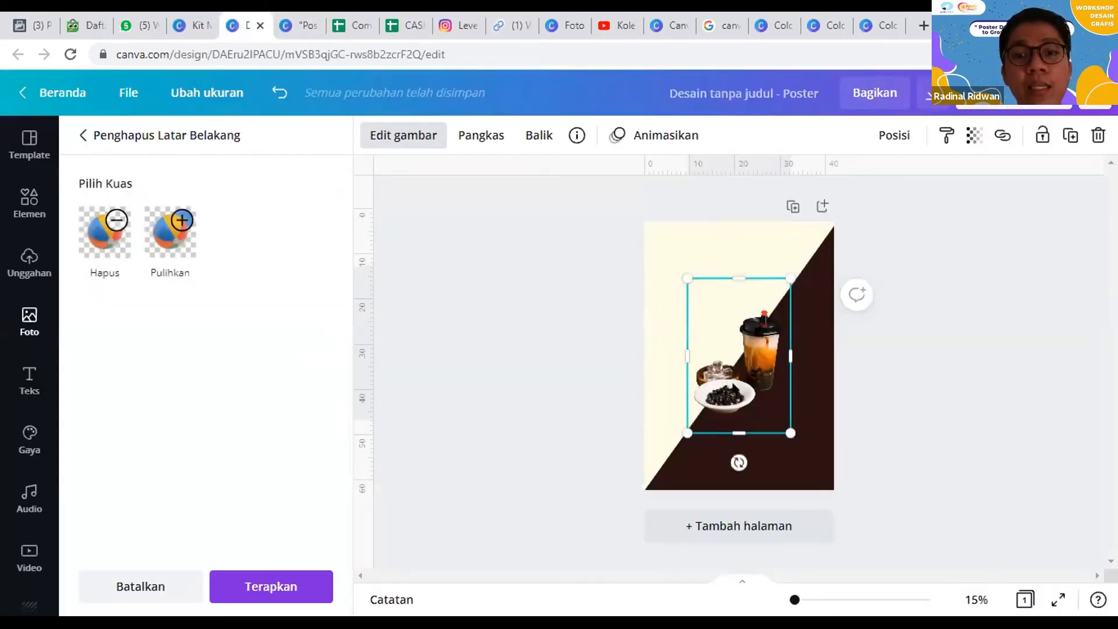
# Step: Restore part of the boba photo's removed background in its upper-left area, enlarging the restore brush to size 48
pyautogui.click(102, 252)
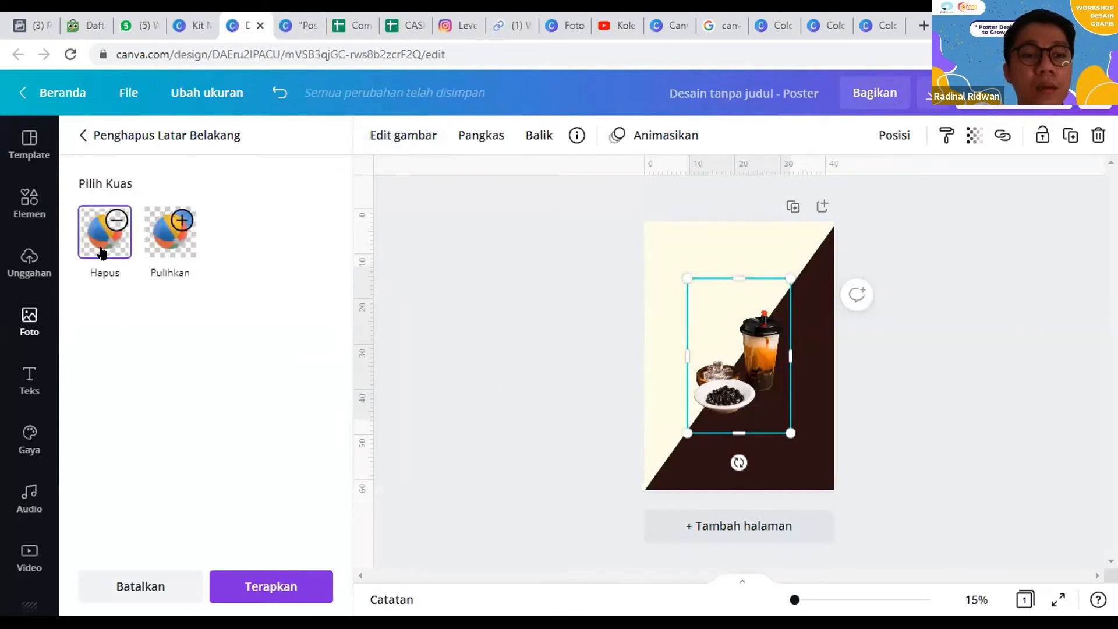
pyautogui.click(162, 257)
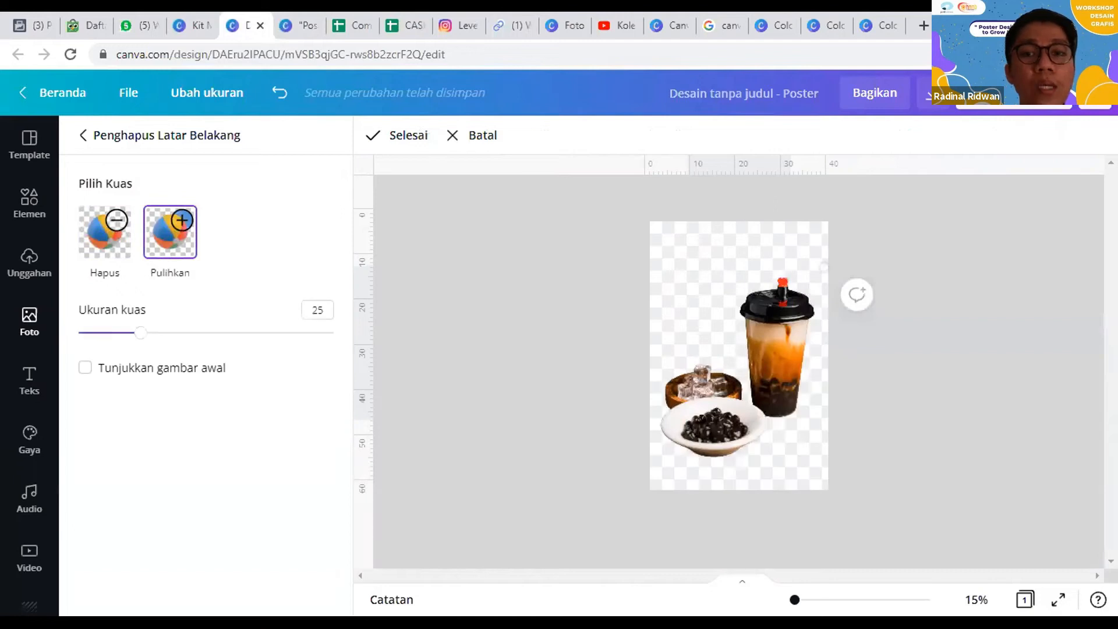
pyautogui.moveTo(694, 259)
pyautogui.mouseDown()
pyautogui.moveTo(713, 285)
pyautogui.moveTo(704, 289)
pyautogui.moveTo(697, 256)
pyautogui.moveTo(683, 263)
pyautogui.moveTo(711, 275)
pyautogui.moveTo(703, 258)
pyautogui.moveTo(688, 269)
pyautogui.moveTo(718, 266)
pyautogui.moveTo(704, 258)
pyautogui.moveTo(693, 284)
pyautogui.mouseUp()
pyautogui.moveTo(144, 333); pyautogui.dragTo(199, 332)
pyautogui.moveTo(693, 286)
pyautogui.mouseDown()
pyautogui.moveTo(680, 203)
pyautogui.moveTo(653, 227)
pyautogui.moveTo(666, 298)
pyautogui.moveTo(710, 303)
pyautogui.mouseUp()
# Step: Erase the restored background areas with the erase brush at size 89 and finish the brush editing
pyautogui.click(113, 256)
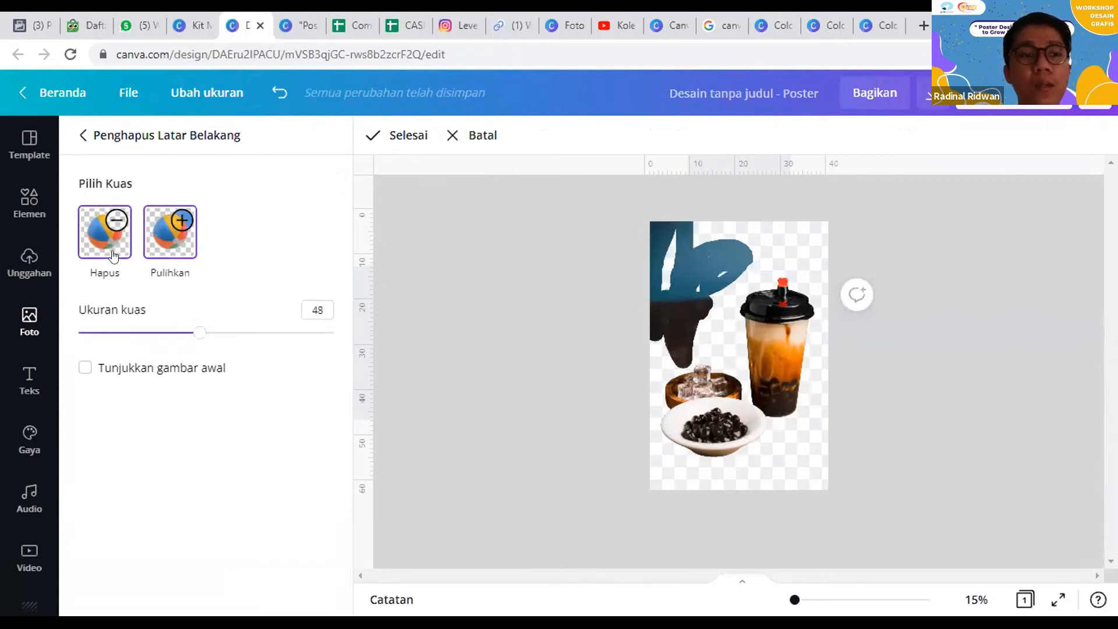
pyautogui.moveTo(200, 333); pyautogui.dragTo(305, 333)
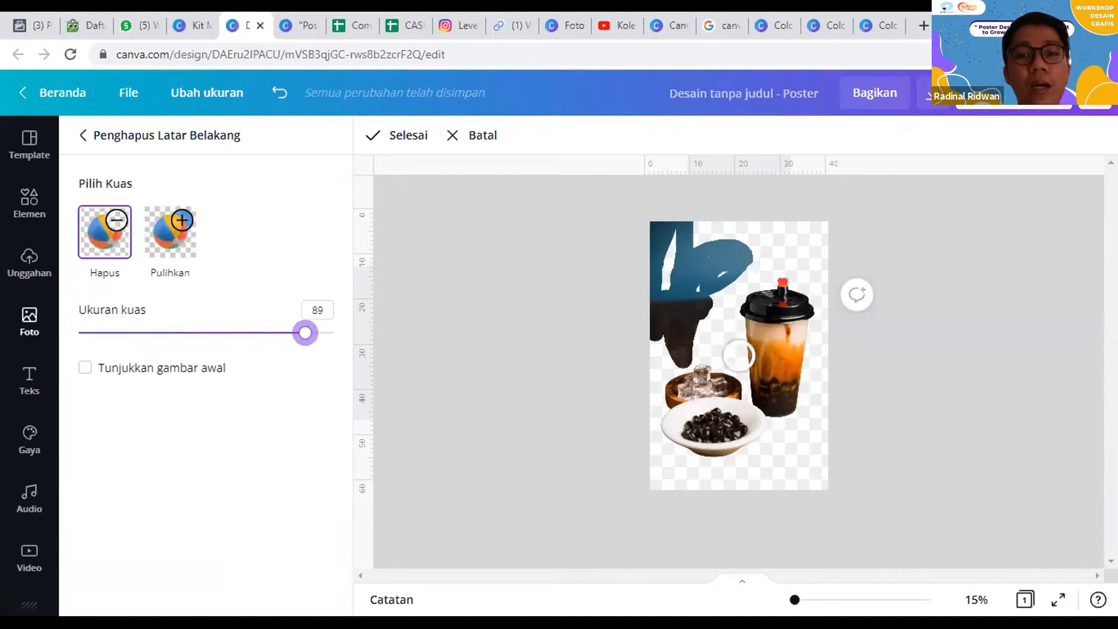
pyautogui.moveTo(665, 261)
pyautogui.mouseDown()
pyautogui.moveTo(672, 236)
pyautogui.moveTo(653, 317)
pyautogui.moveTo(688, 214)
pyautogui.moveTo(711, 237)
pyautogui.moveTo(754, 231)
pyautogui.moveTo(743, 270)
pyautogui.moveTo(688, 351)
pyautogui.moveTo(660, 330)
pyautogui.moveTo(737, 236)
pyautogui.moveTo(695, 318)
pyautogui.moveTo(675, 312)
pyautogui.moveTo(691, 242)
pyautogui.mouseUp()
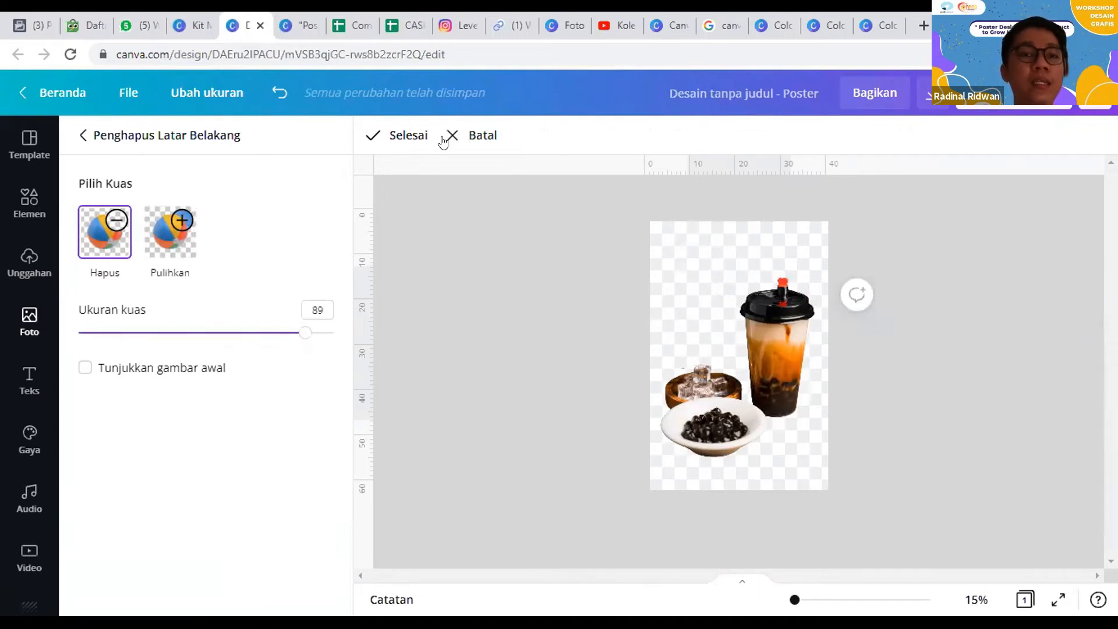
pyautogui.click(386, 139)
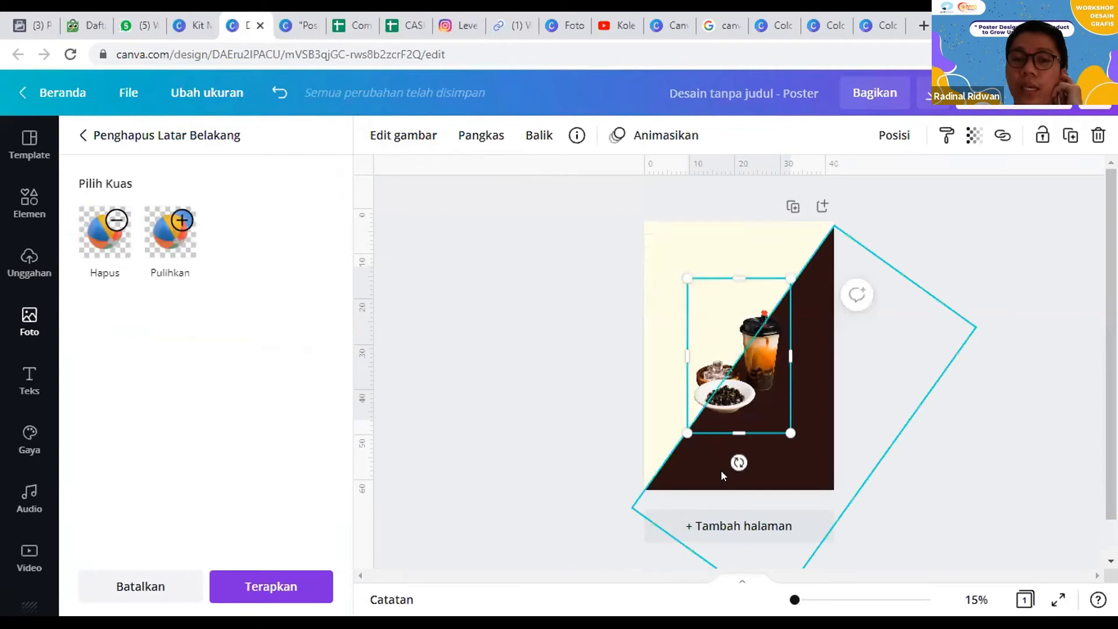
# Step: Move the boba photo against the poster's right margin, vertically centered, and deselect it
pyautogui.moveTo(740, 376); pyautogui.dragTo(759, 365)
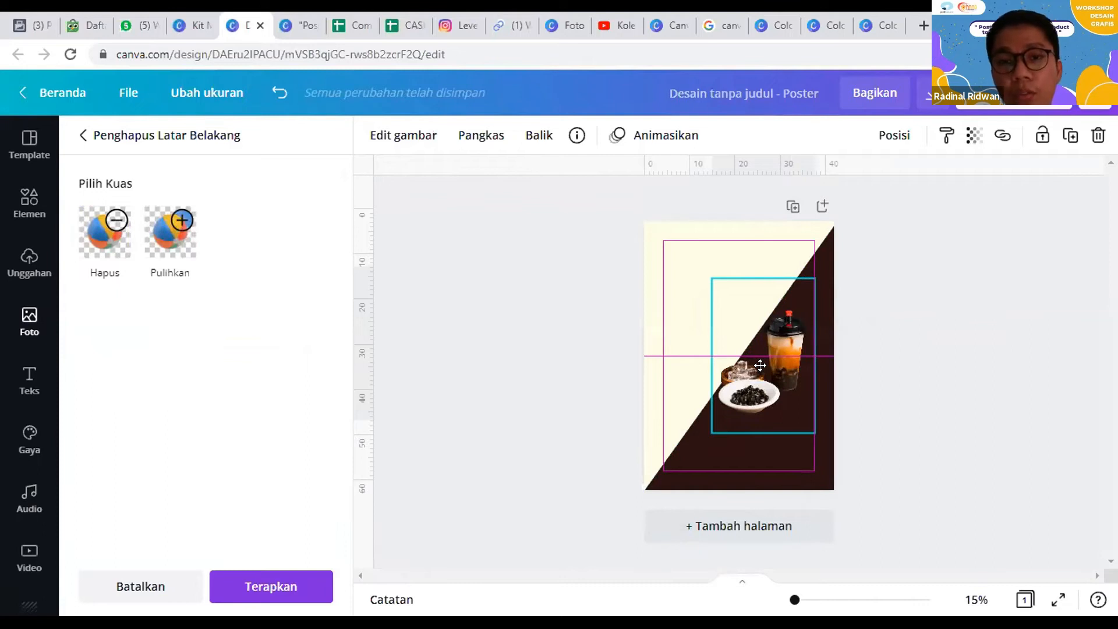
pyautogui.moveTo(760, 365); pyautogui.dragTo(758, 373)
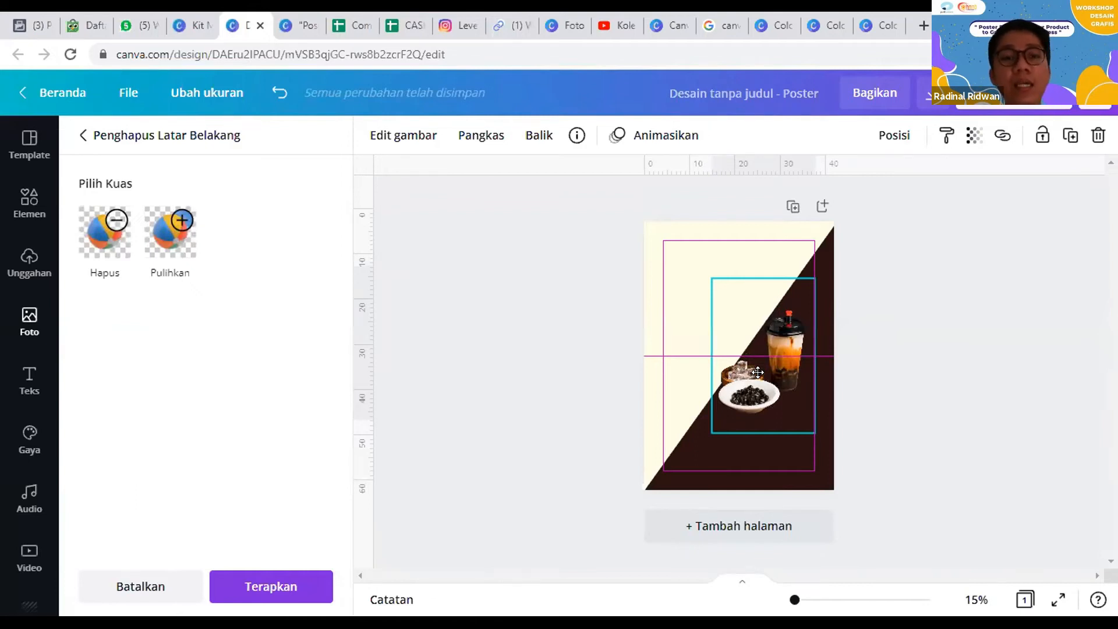
pyautogui.moveTo(758, 373); pyautogui.dragTo(758, 373)
pyautogui.click(540, 302)
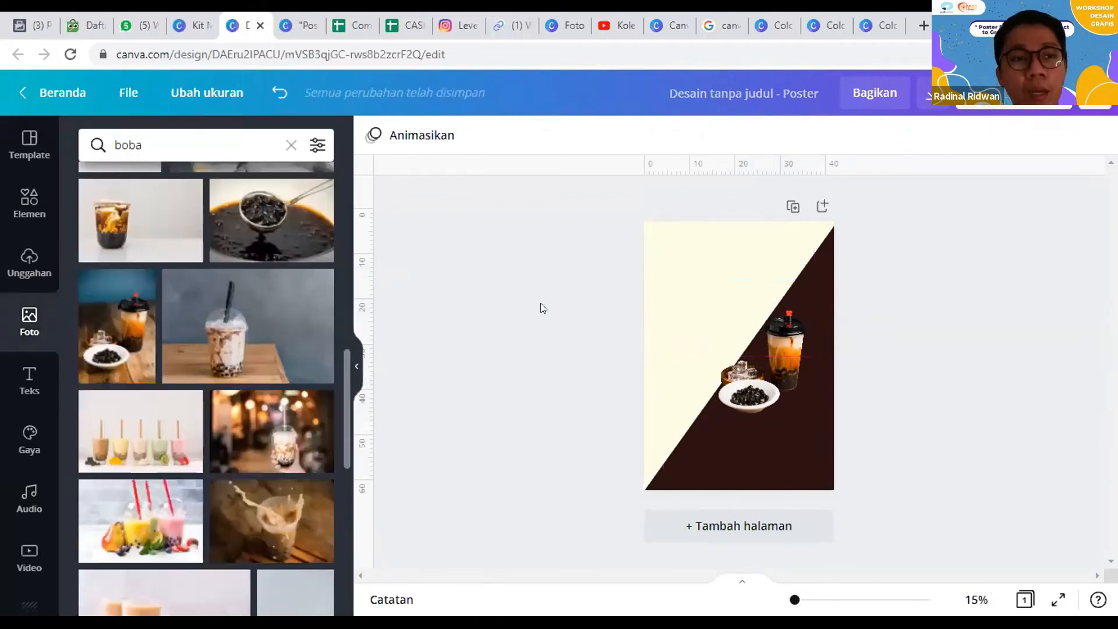
# Step: Place ruler guides along all four poster margins: horizontal at 4.2 cm and the bottom margin, vertical at 4.2 cm and 37.8 cm
pyautogui.click(128, 93)
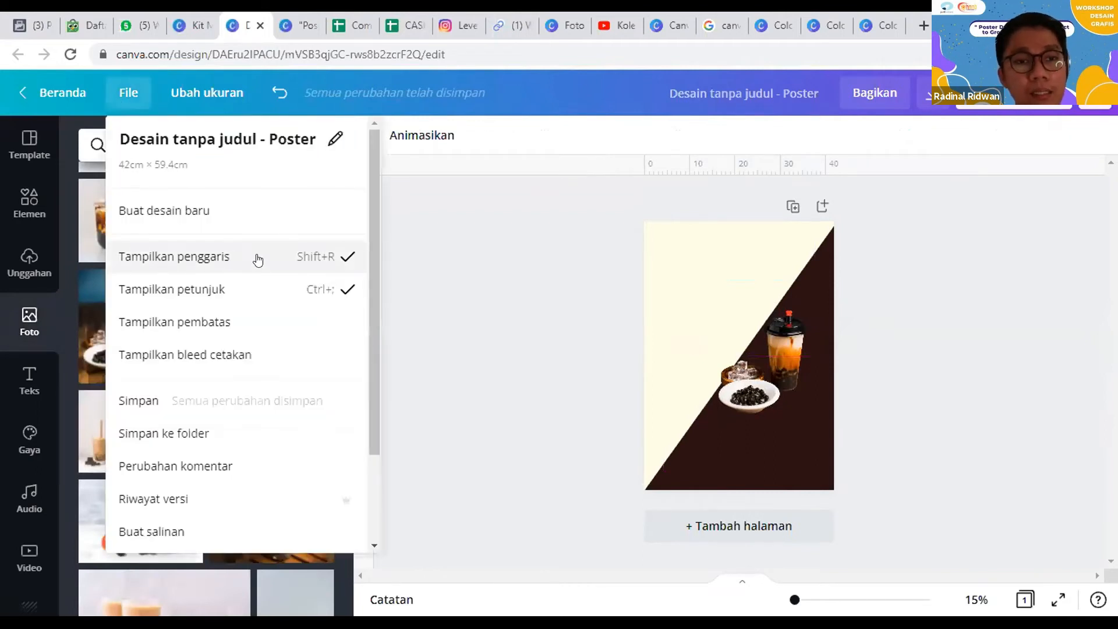
pyautogui.click(651, 178)
pyautogui.moveTo(651, 177); pyautogui.dragTo(665, 235)
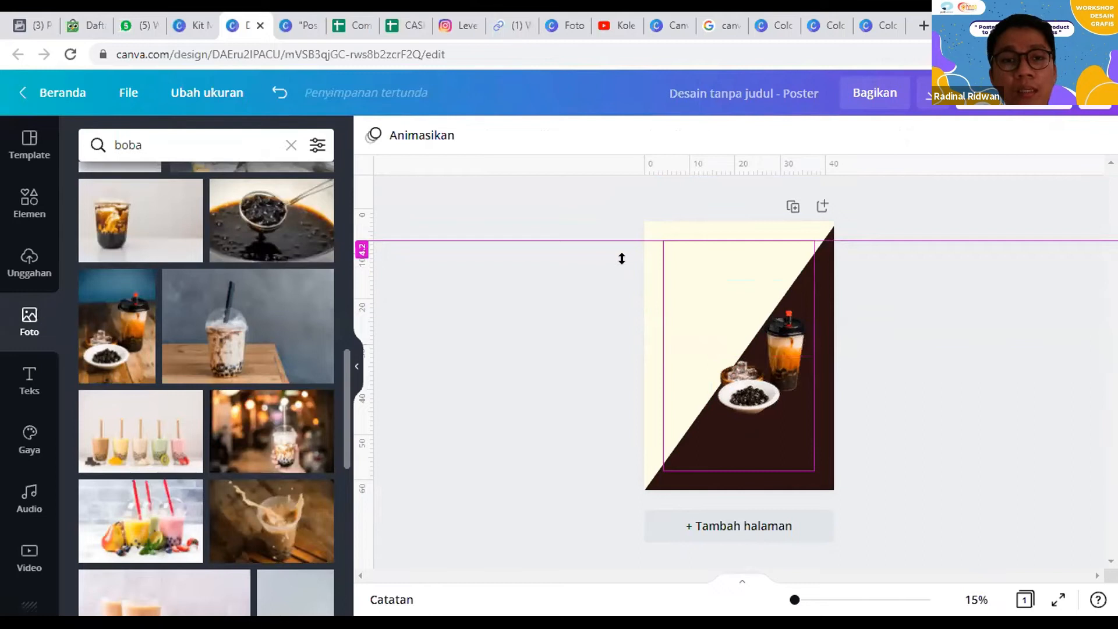
pyautogui.moveTo(453, 257); pyautogui.dragTo(662, 285)
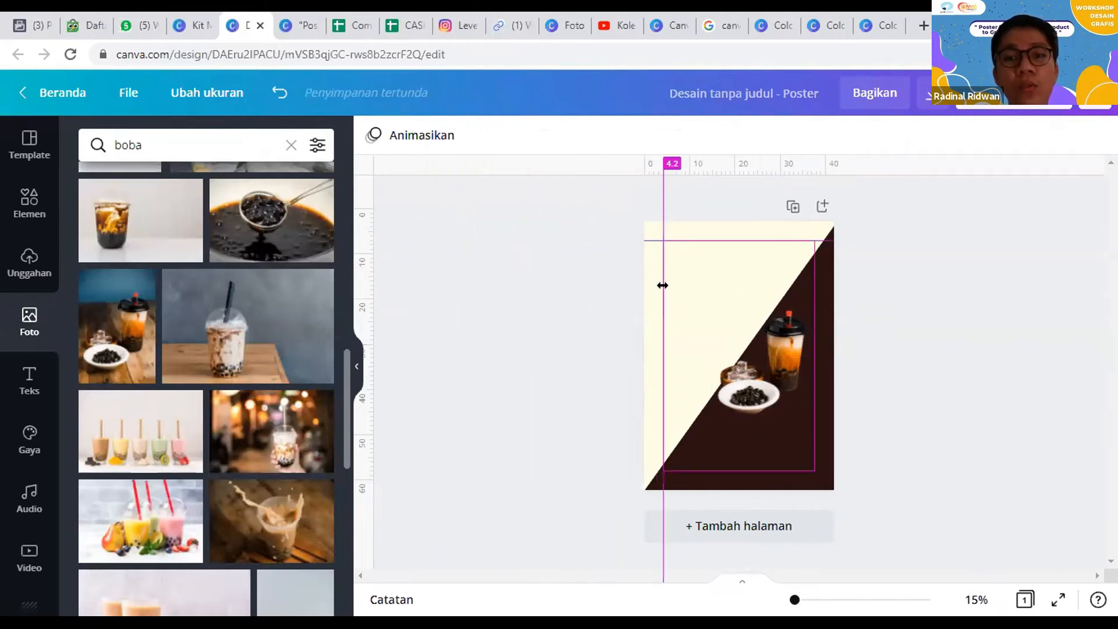
pyautogui.moveTo(362, 222); pyautogui.dragTo(485, 264)
pyautogui.moveTo(716, 289); pyautogui.dragTo(811, 297)
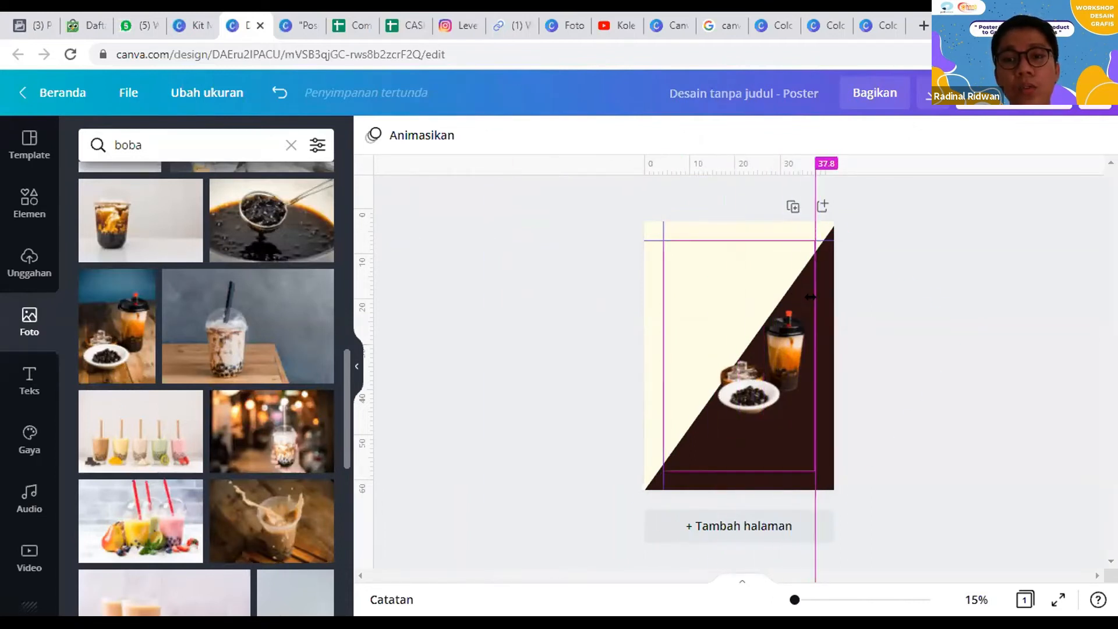
pyautogui.moveTo(728, 169); pyautogui.dragTo(733, 372)
pyautogui.moveTo(734, 443); pyautogui.dragTo(741, 470)
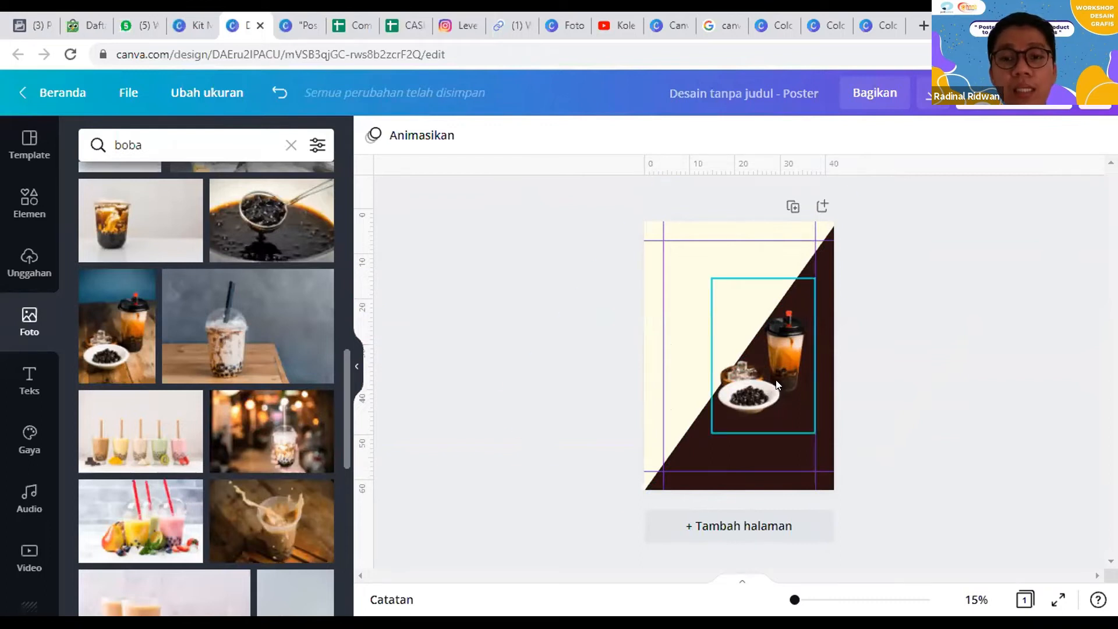
# Step: Shrink the boba photo slightly from its corners and align it with the right margin guide on the dark half
pyautogui.click(716, 414)
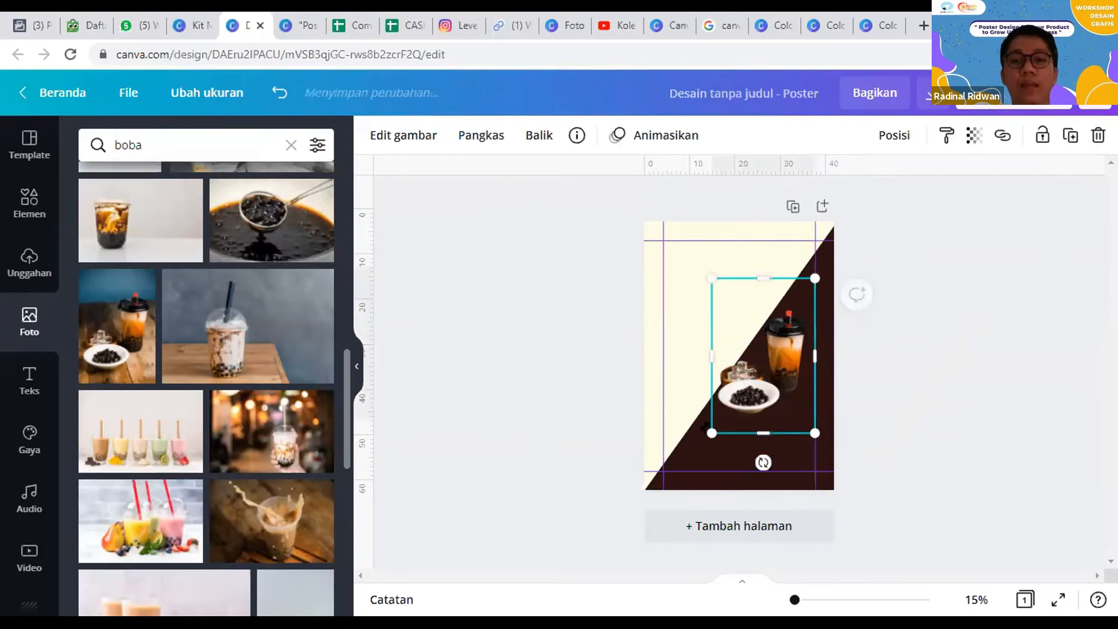
pyautogui.moveTo(712, 432); pyautogui.dragTo(716, 427)
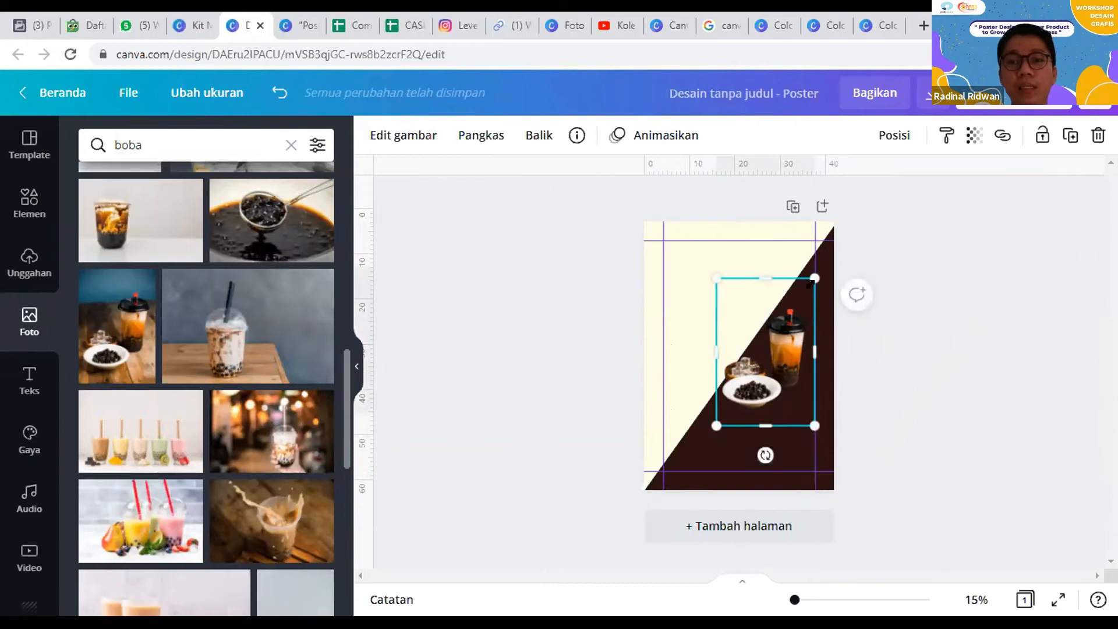
pyautogui.moveTo(816, 279); pyautogui.dragTo(808, 288)
pyautogui.moveTo(774, 337)
pyautogui.mouseDown()
pyautogui.moveTo(794, 341)
pyautogui.moveTo(780, 333)
pyautogui.mouseUp()
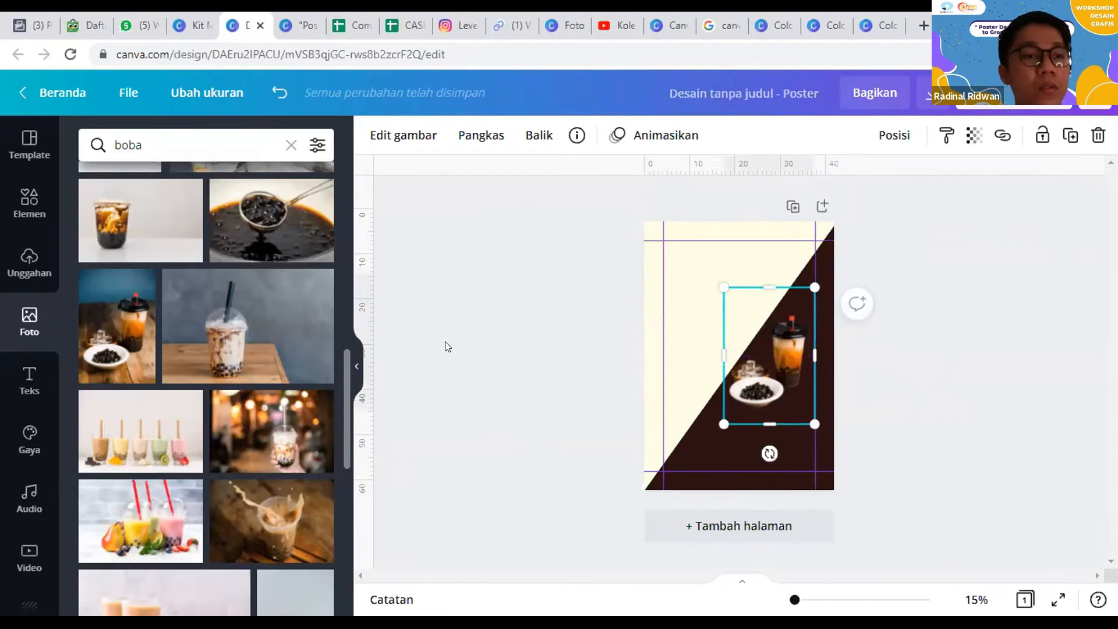
# Step: Add a heading, place it at the left guide in the upper cream area and color it dark blue from Palet Blue
pyautogui.click(13, 377)
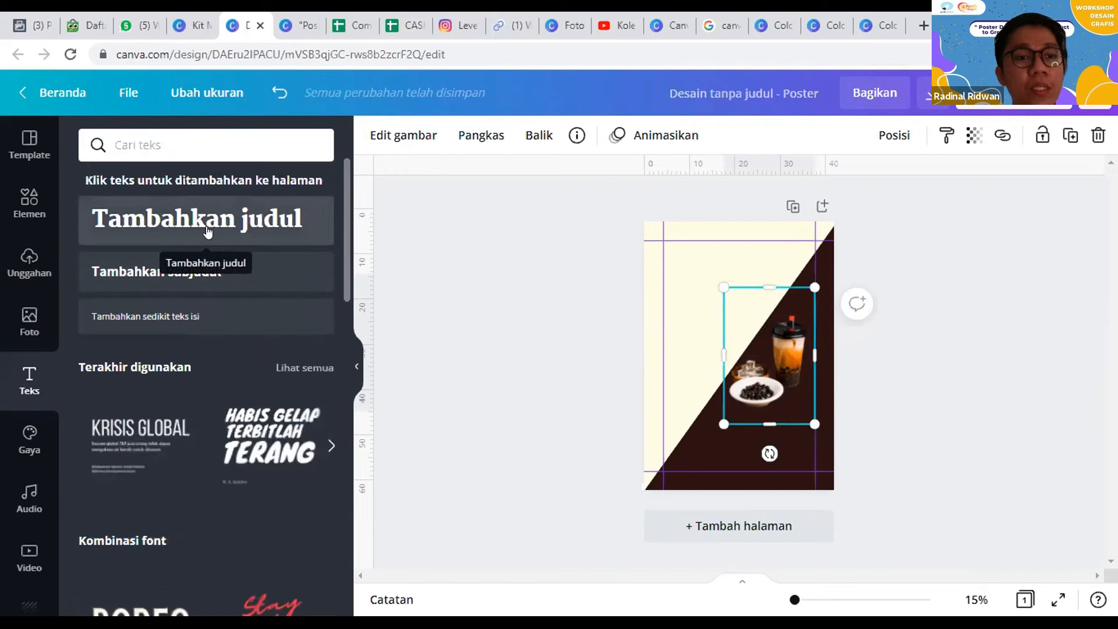
pyautogui.click(205, 217)
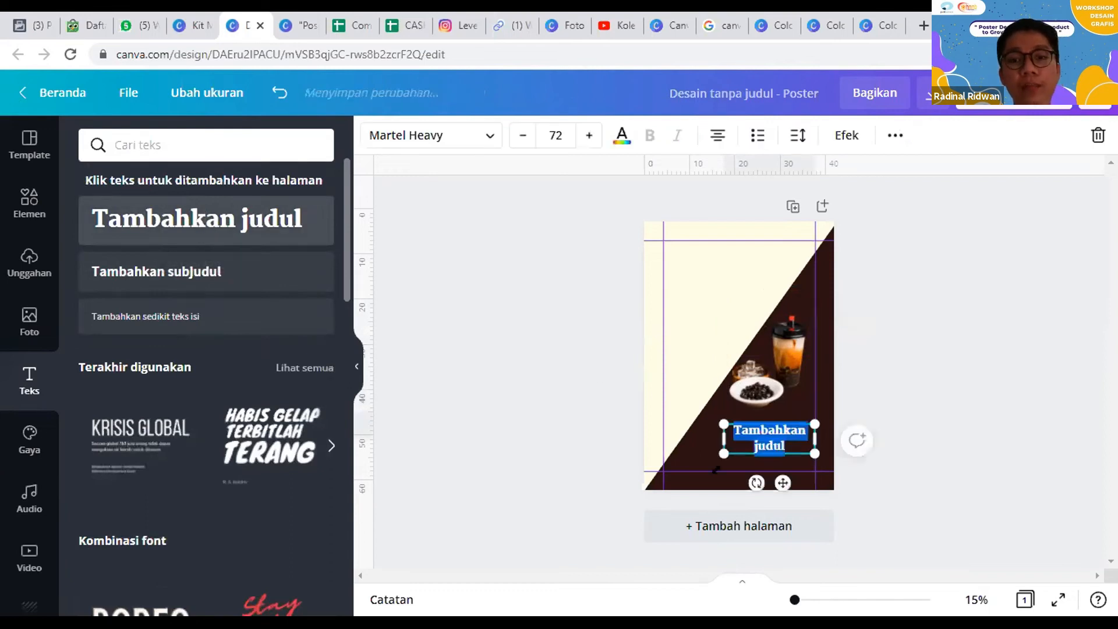
pyautogui.moveTo(759, 449); pyautogui.dragTo(700, 283)
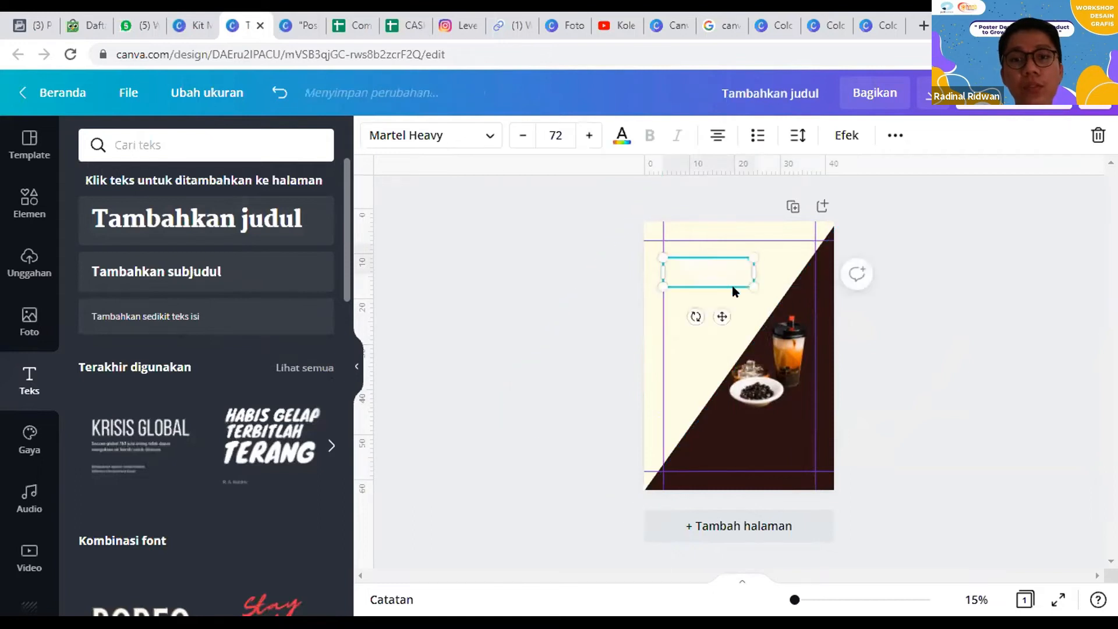
pyautogui.click(622, 136)
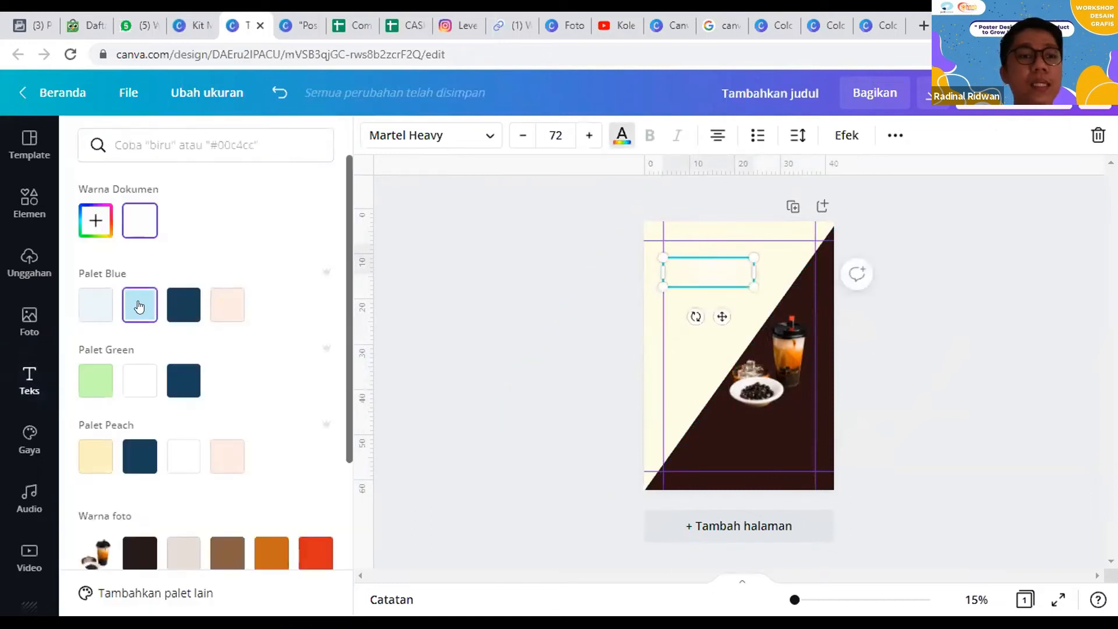
pyautogui.click(180, 320)
# Step: Widen the heading's text box to fit the text on one line and raise its font size to 73
pyautogui.moveTo(755, 271); pyautogui.dragTo(790, 260)
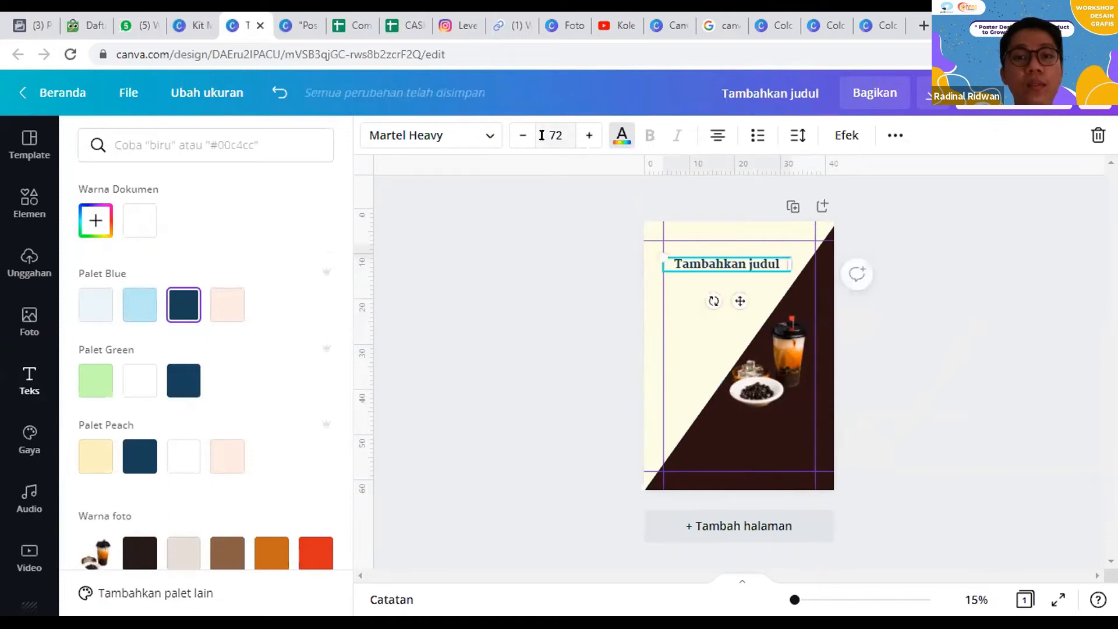
pyautogui.click(587, 134)
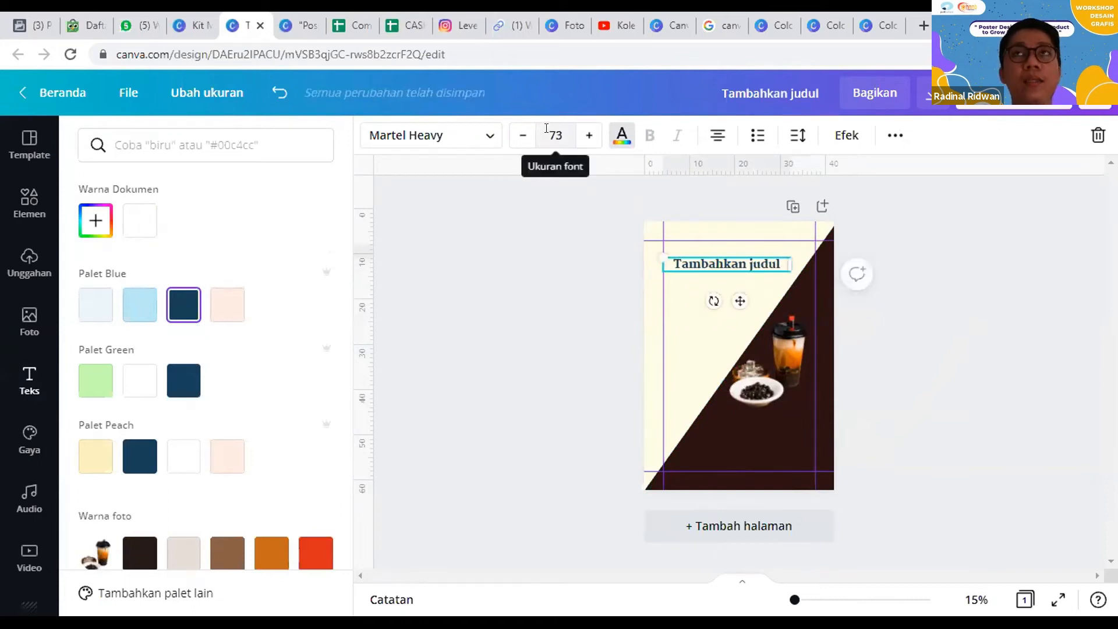
pyautogui.click(558, 129)
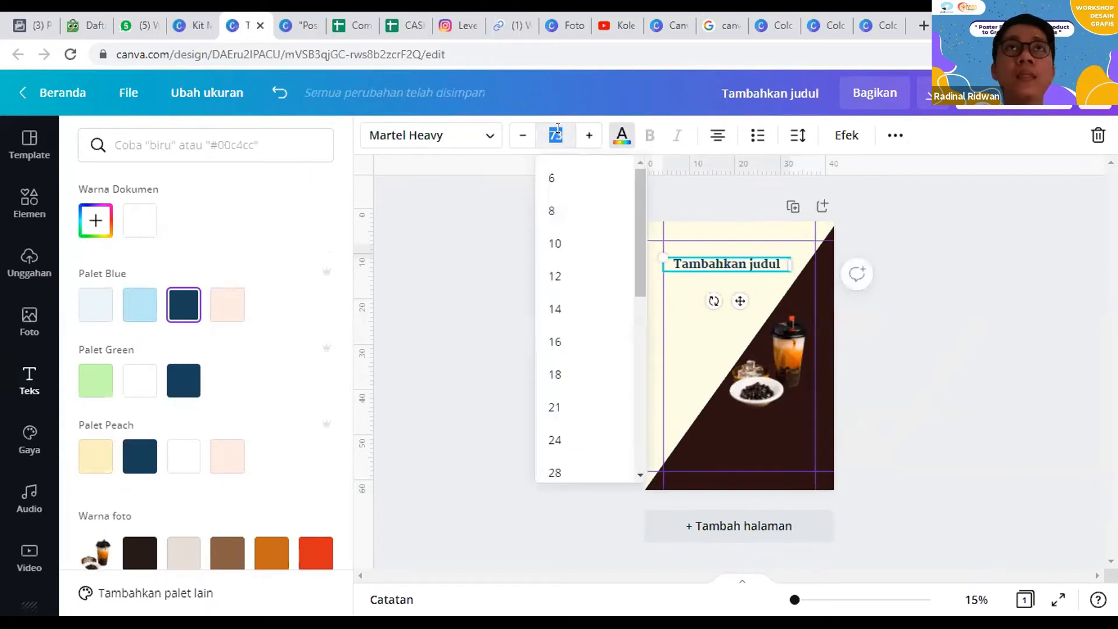
# Step: Search Google for "golden ratio" in a new browser tab and look over the results
pyautogui.click(922, 23)
pyautogui.write('g')
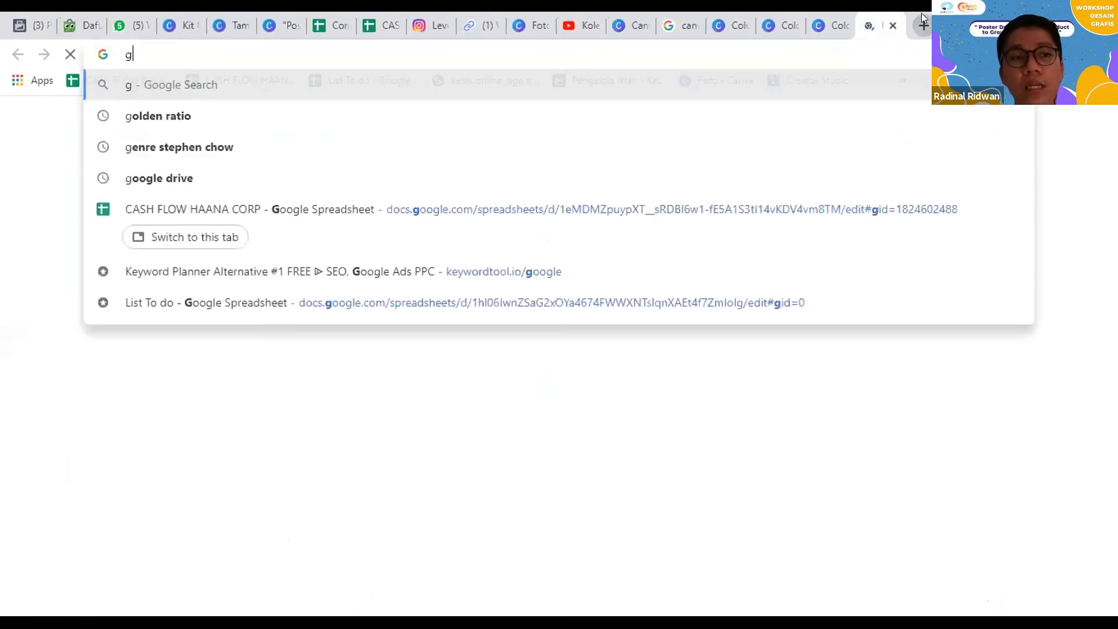
pyautogui.write('olden ration')
pyautogui.press('Return')
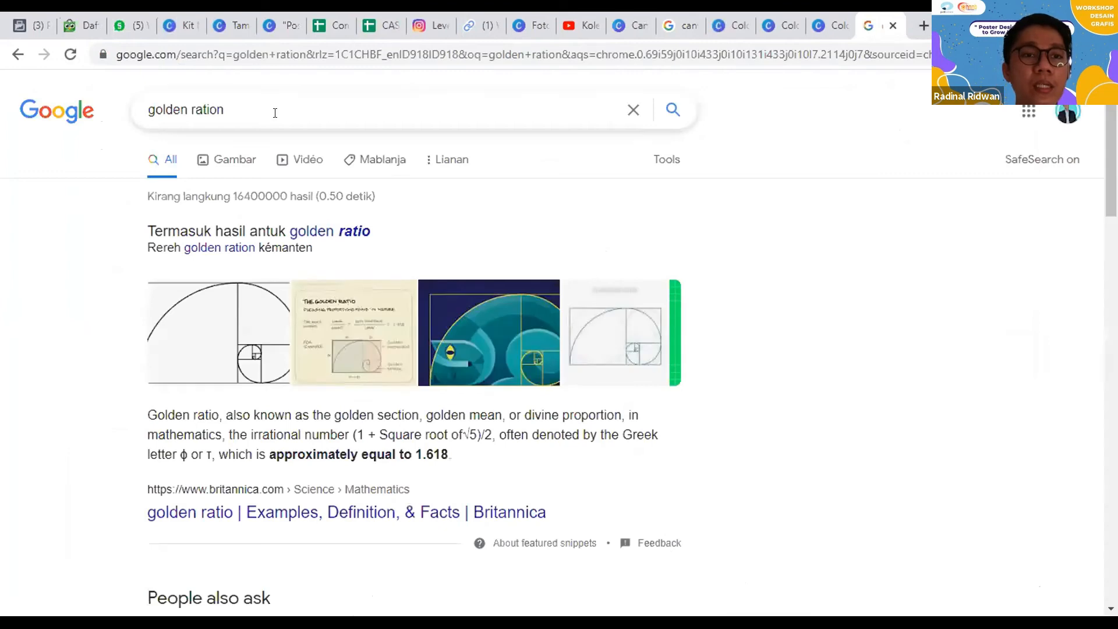
pyautogui.click(275, 111)
pyautogui.press('BackSpace')
pyautogui.press('Return')
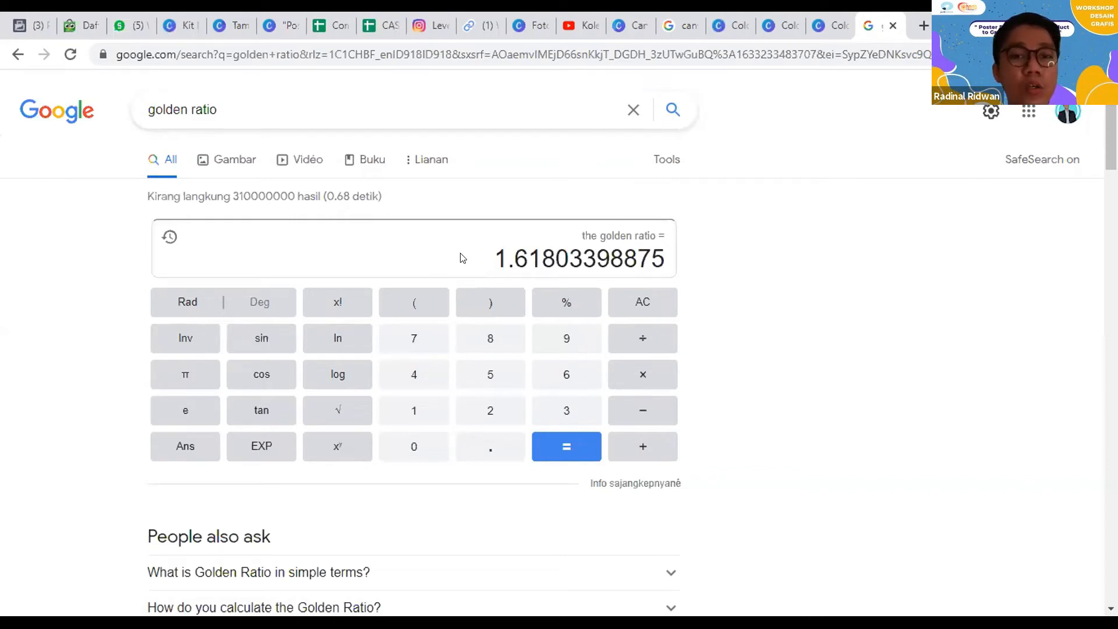
pyautogui.scroll(-3, 431, 366)
pyautogui.scroll(3, 425, 358)
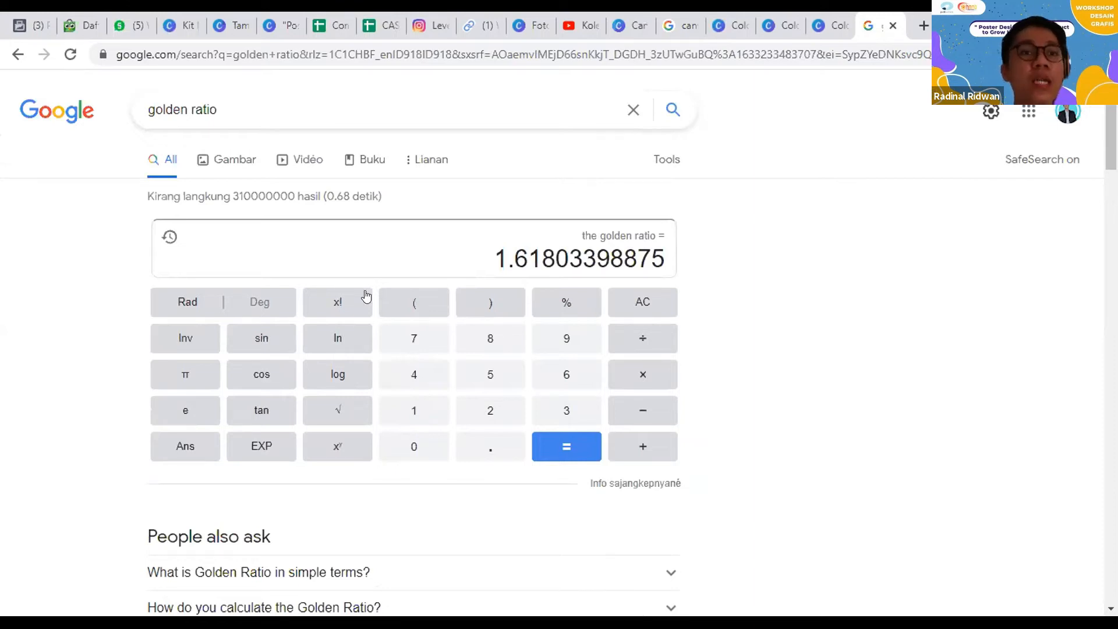
# Step: Browse the golden ratio image results for design examples and return to the poster design
pyautogui.click(219, 161)
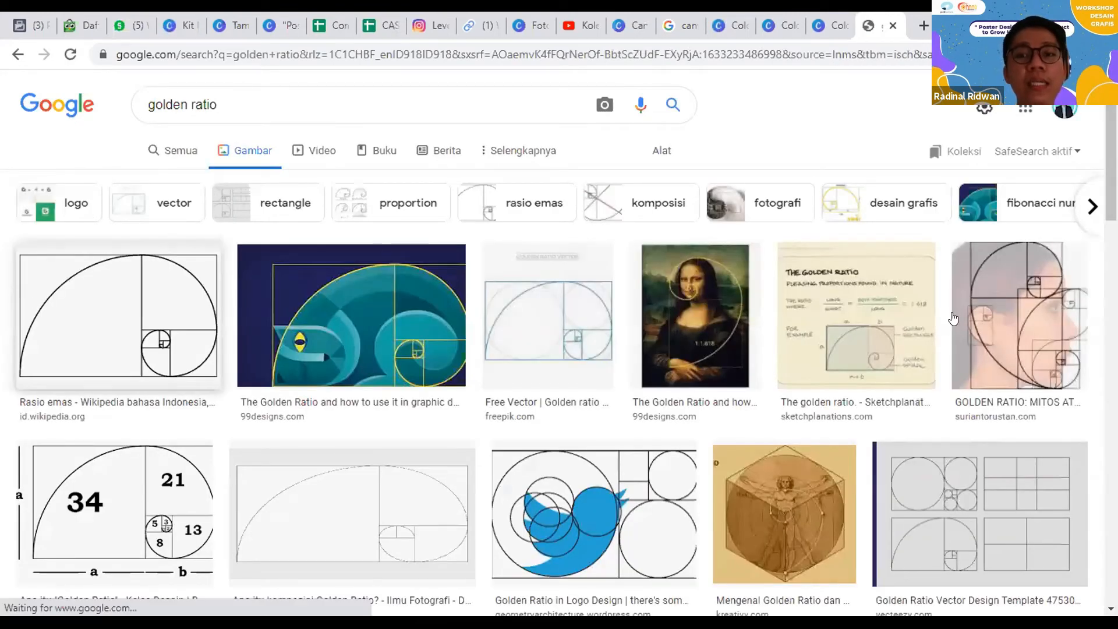
pyautogui.scroll(-4, 769, 320)
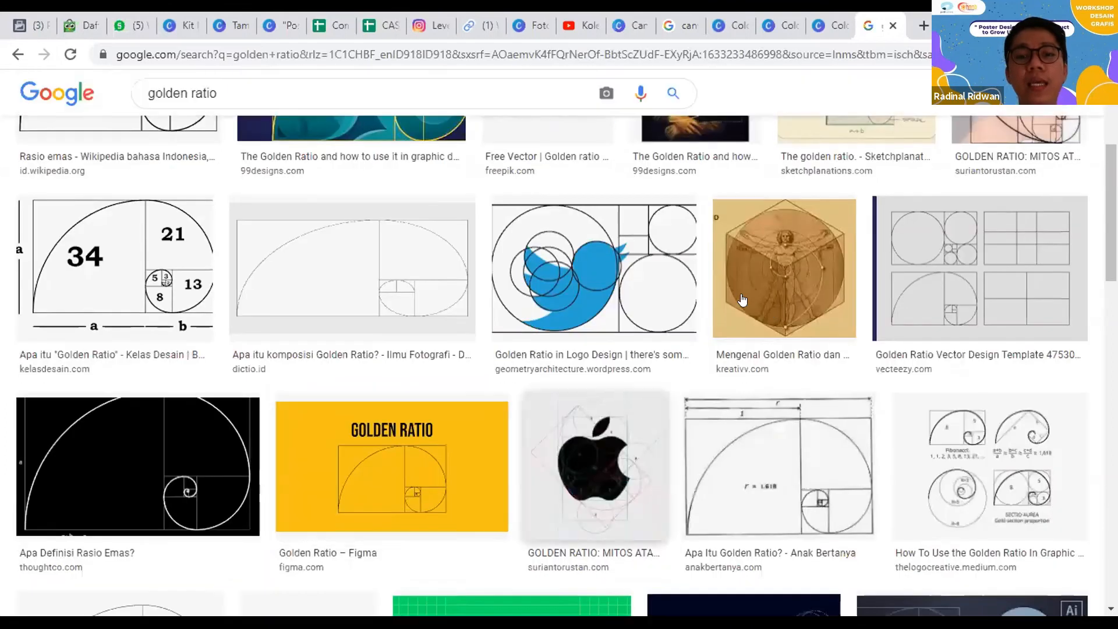
pyautogui.scroll(-3, 742, 305)
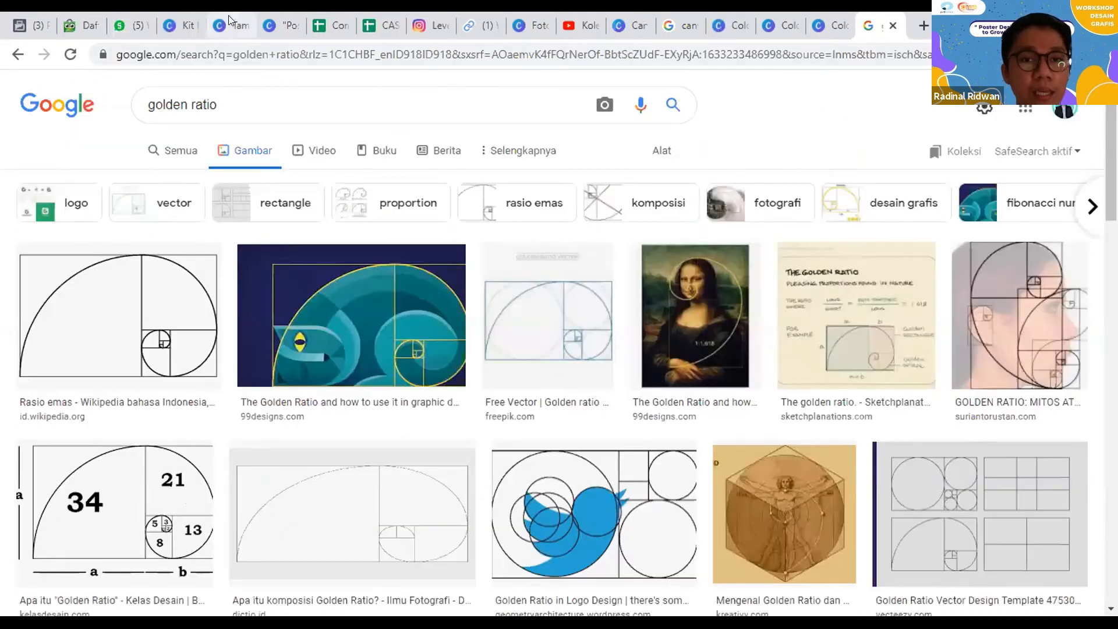
pyautogui.click(228, 18)
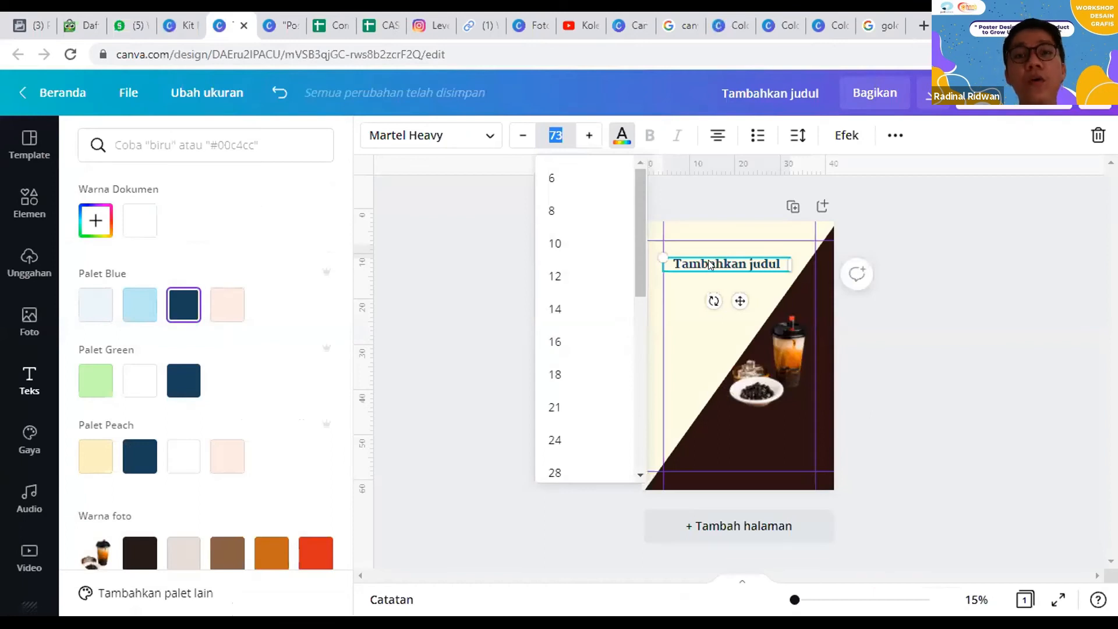
# Step: Set the heading's font size to 100 and widen its text box to the right margin guide
pyautogui.scroll(-5, 577, 300)
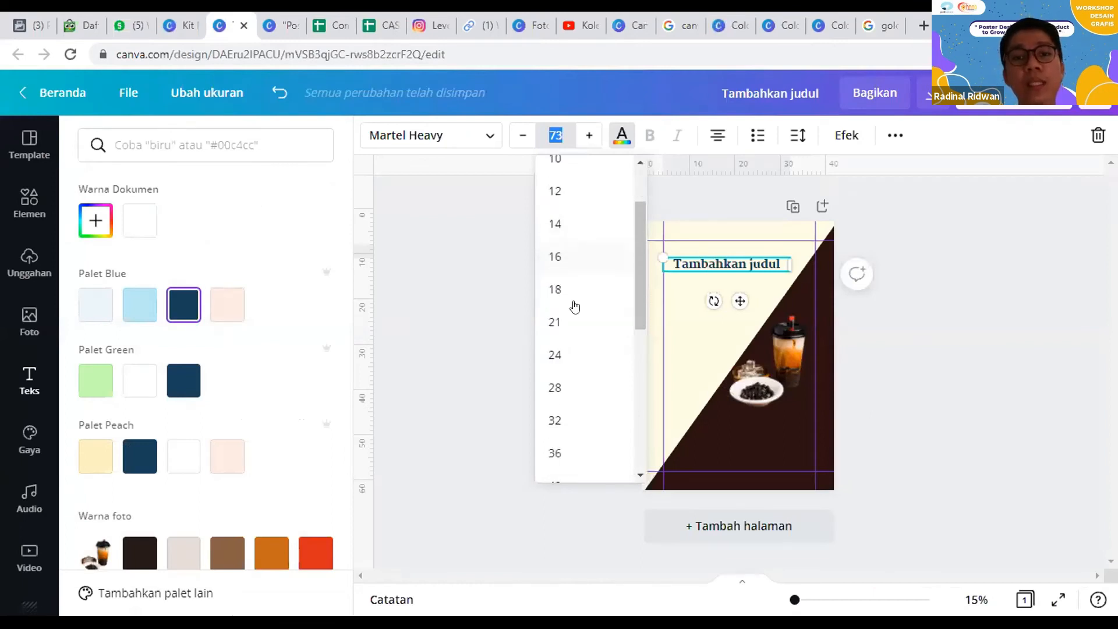
pyautogui.scroll(5, 576, 306)
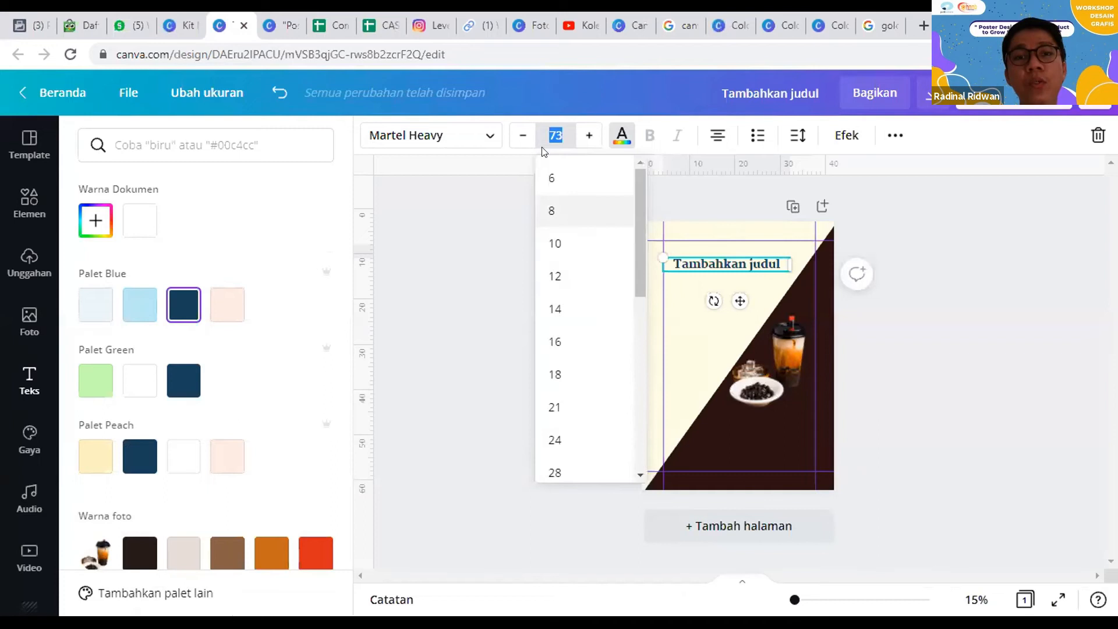
pyautogui.write('100')
pyautogui.press('Return')
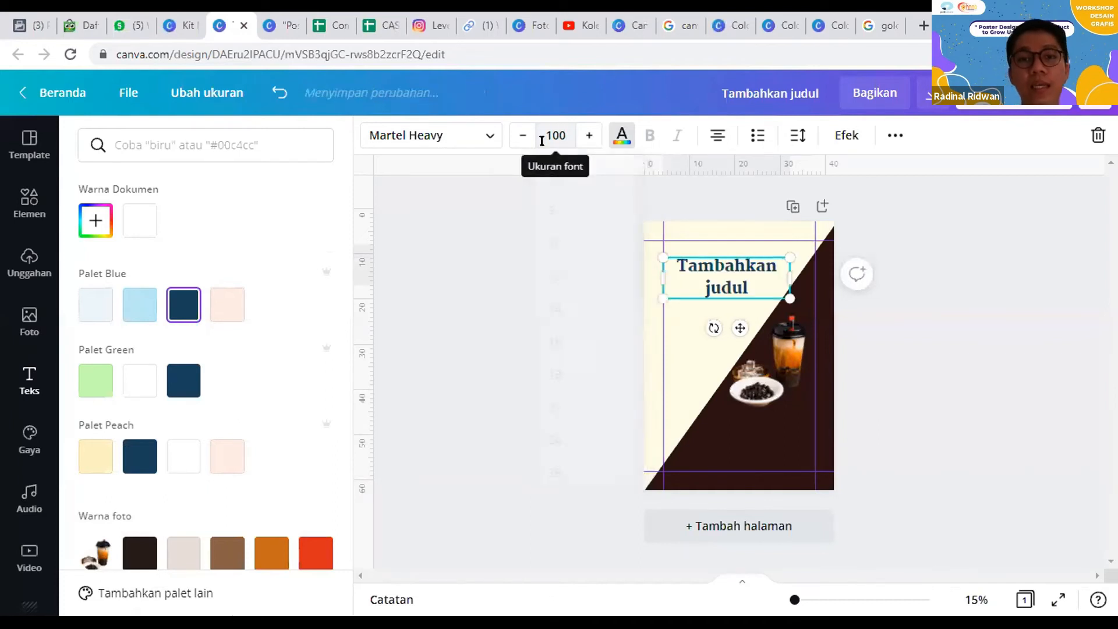
pyautogui.click(789, 270)
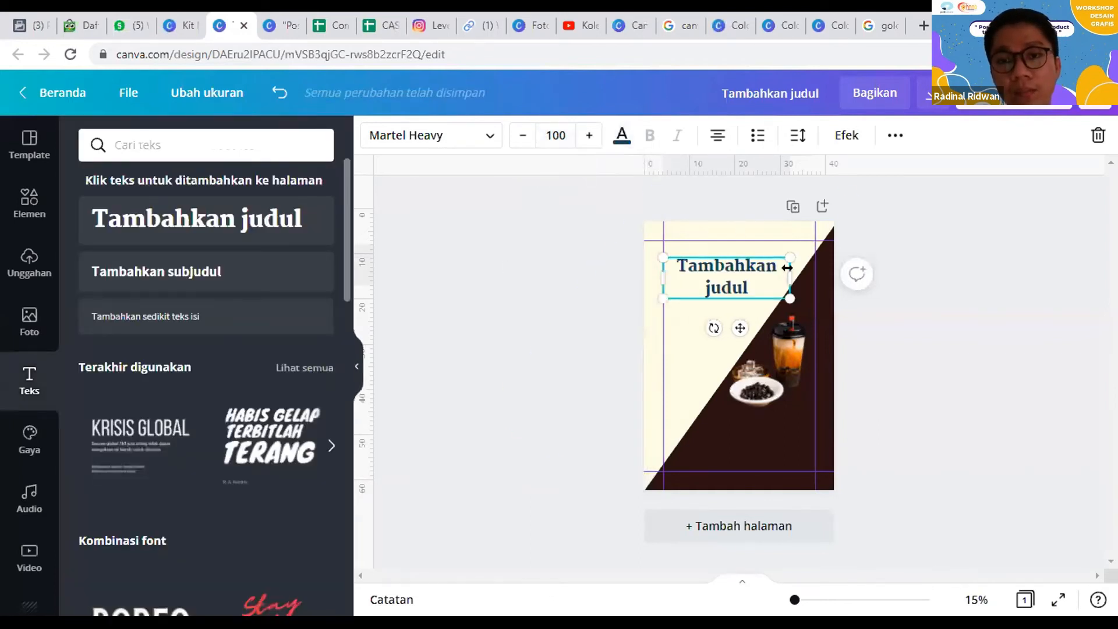
pyautogui.moveTo(823, 258)
pyautogui.mouseDown()
pyautogui.moveTo(800, 257)
pyautogui.moveTo(831, 265)
pyautogui.moveTo(816, 265)
pyautogui.mouseUp()
# Step: Set the heading's font size to 90 and narrow its text box to about 29.6 cm, keeping the text on one line
pyautogui.click(556, 134)
pyautogui.write('90')
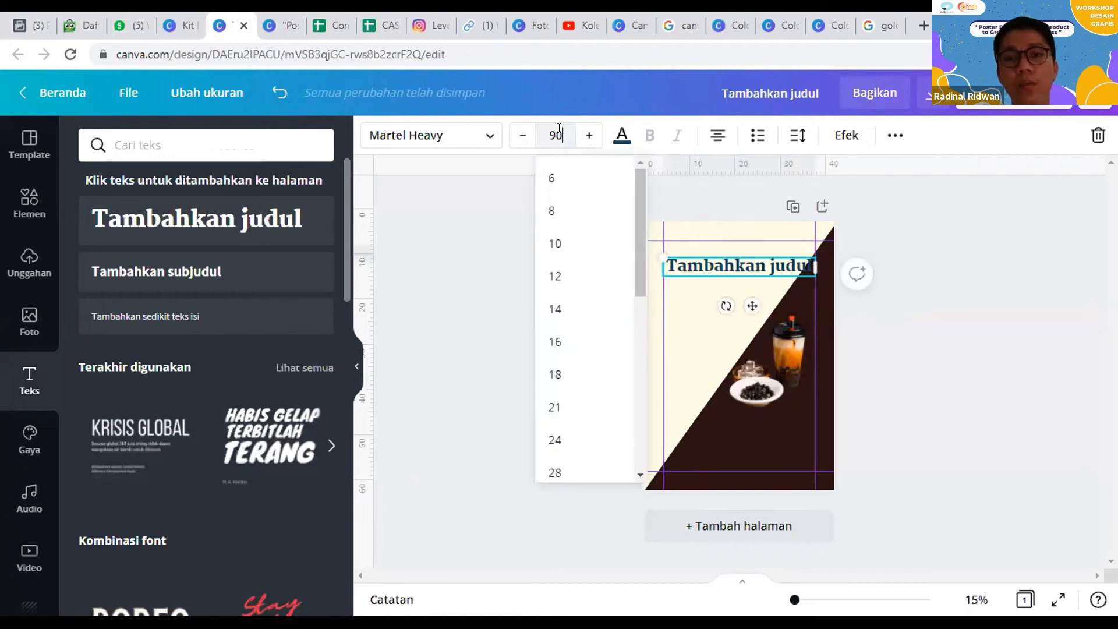
pyautogui.press('Return')
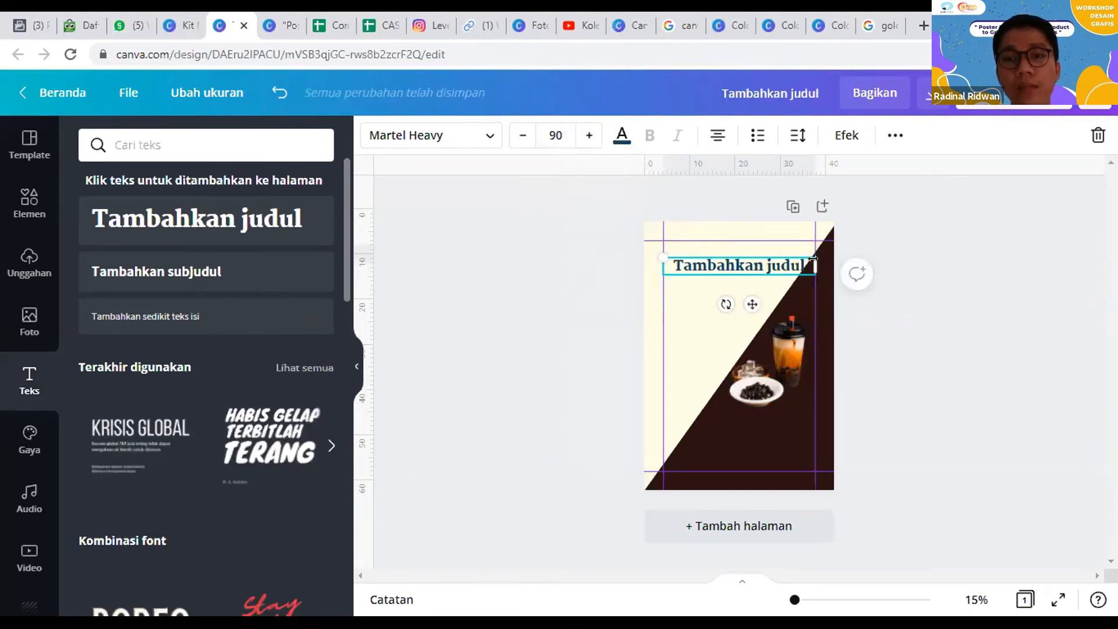
pyautogui.moveTo(793, 258); pyautogui.dragTo(798, 260)
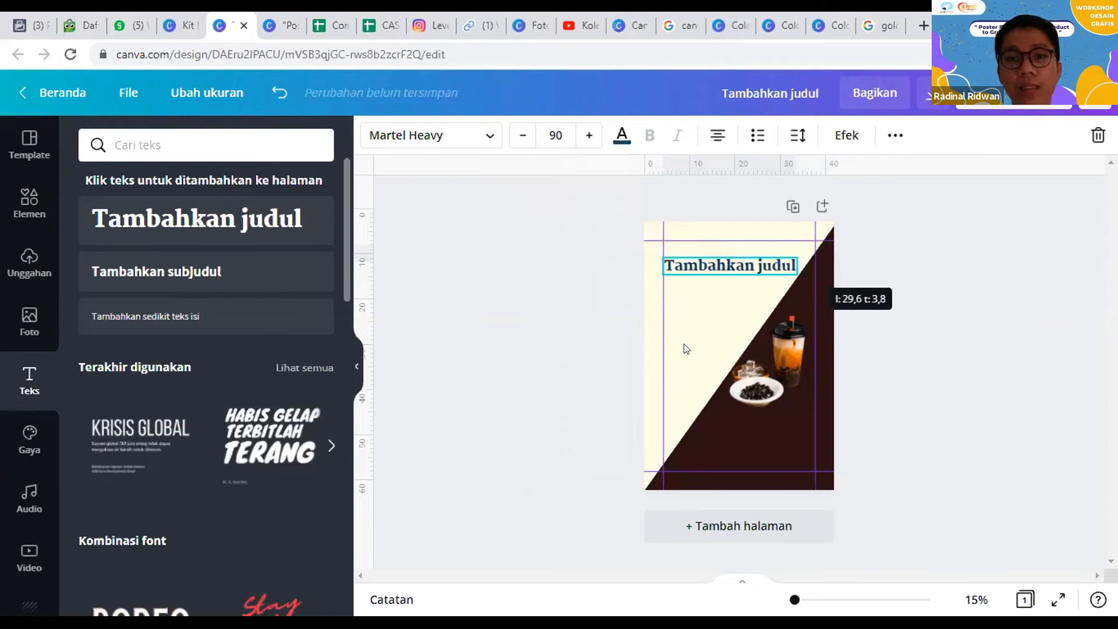
# Step: Replace the heading's placeholder text with "Grand Opening"
pyautogui.doubleClick(689, 260)
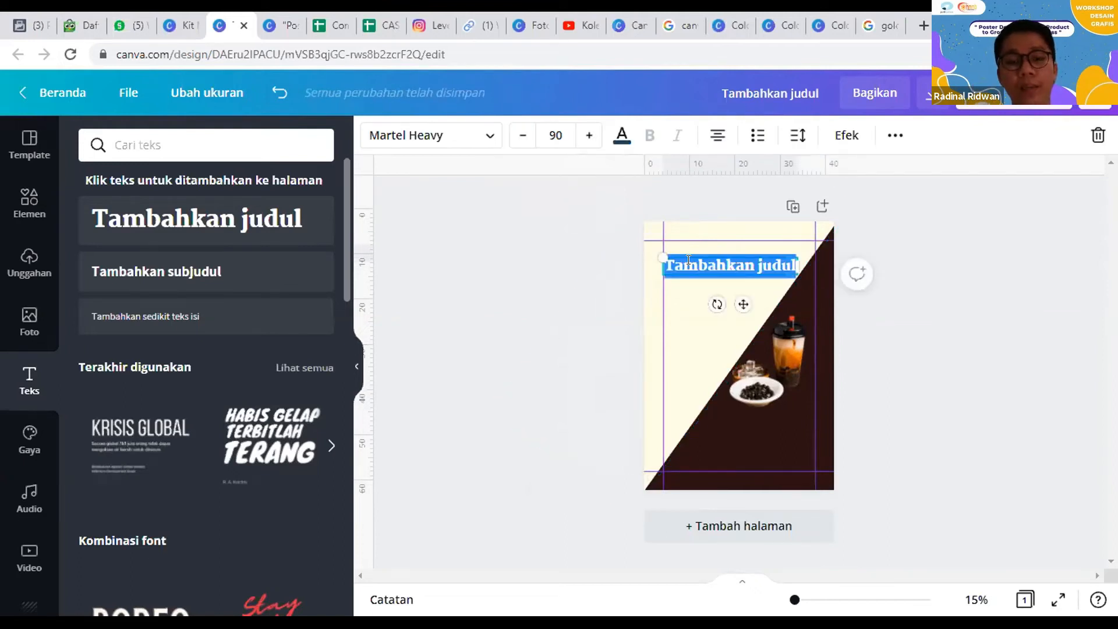
pyautogui.write('Gr')
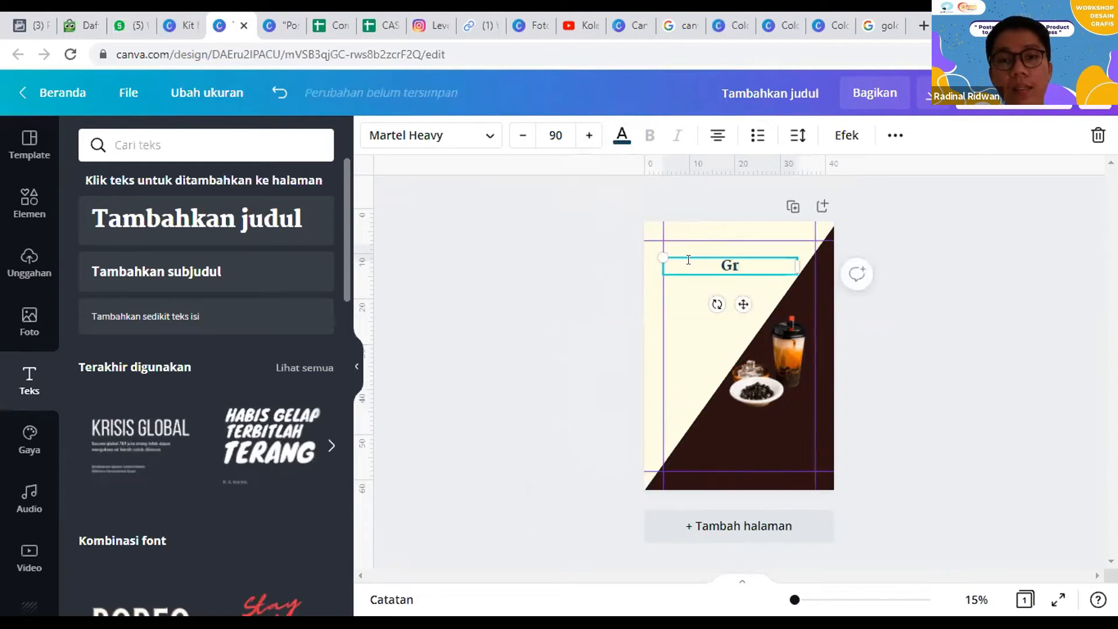
pyautogui.write('and Opening')
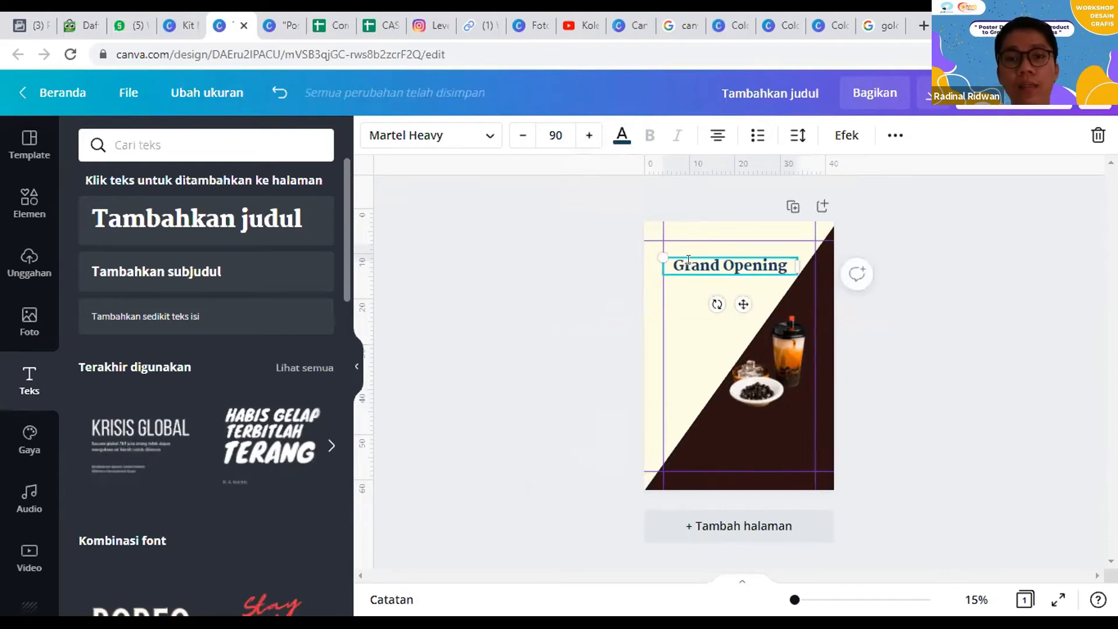
# Step: Add a second line to the heading reading "Nihao Boba"
pyautogui.press('Return')
pyautogui.write('Nh')
pyautogui.press('BackSpace')
pyautogui.press('BackSpace')
pyautogui.write('N')
pyautogui.press('BackSpace')
pyautogui.write('Bih')
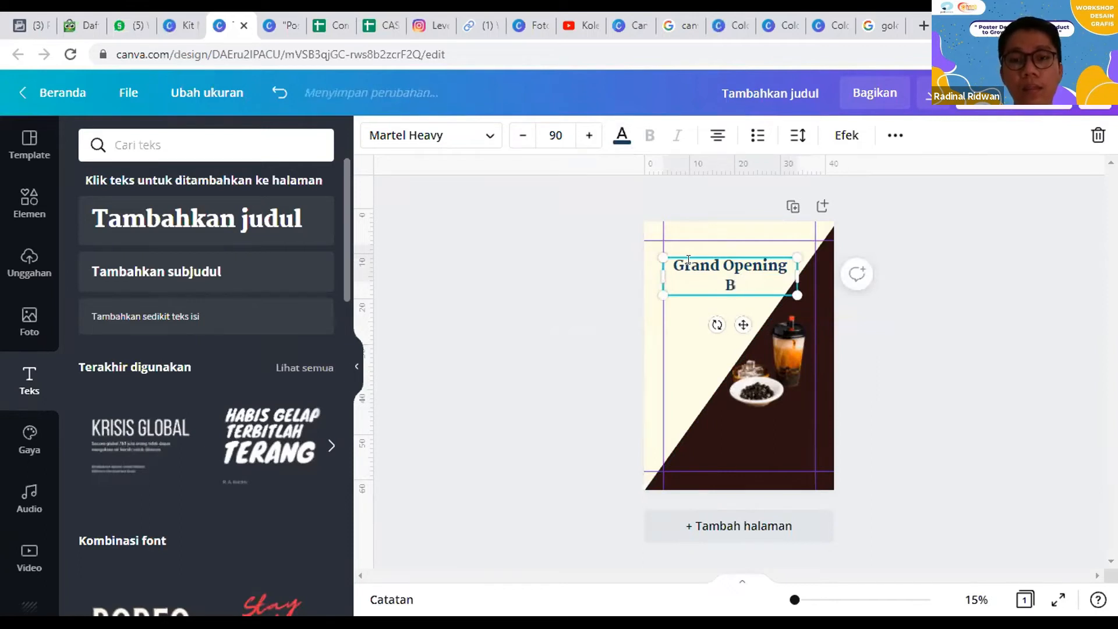
pyautogui.press('BackSpace')
pyautogui.press('BackSpace')
pyautogui.press('BackSpace')
pyautogui.press('BackSpace')
pyautogui.write('N')
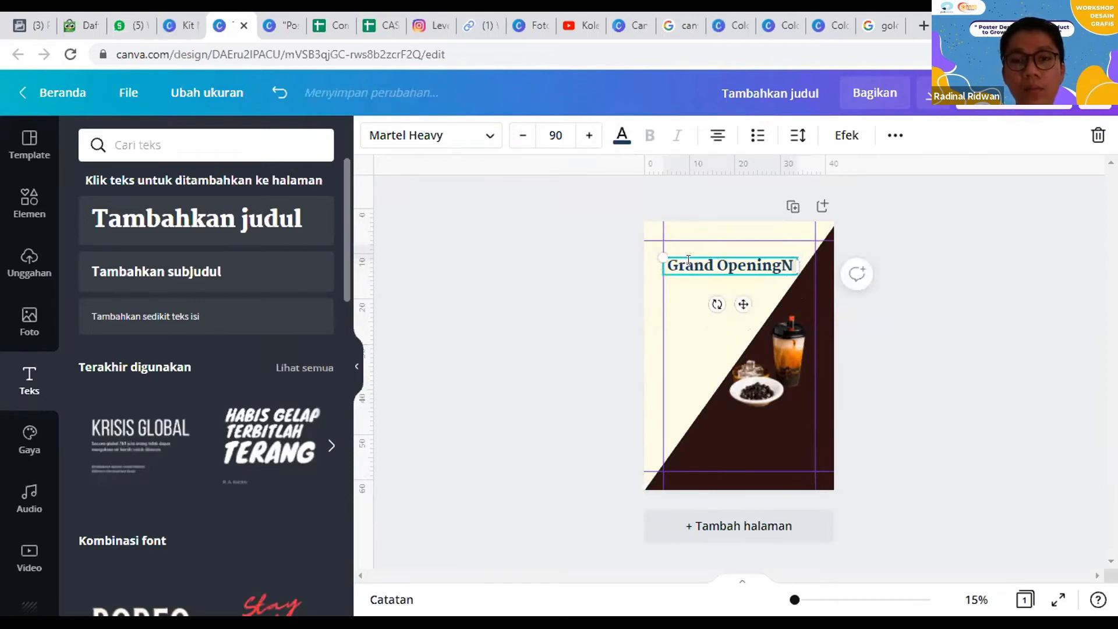
pyautogui.press('BackSpace')
pyautogui.press('Return')
pyautogui.write('Nih')
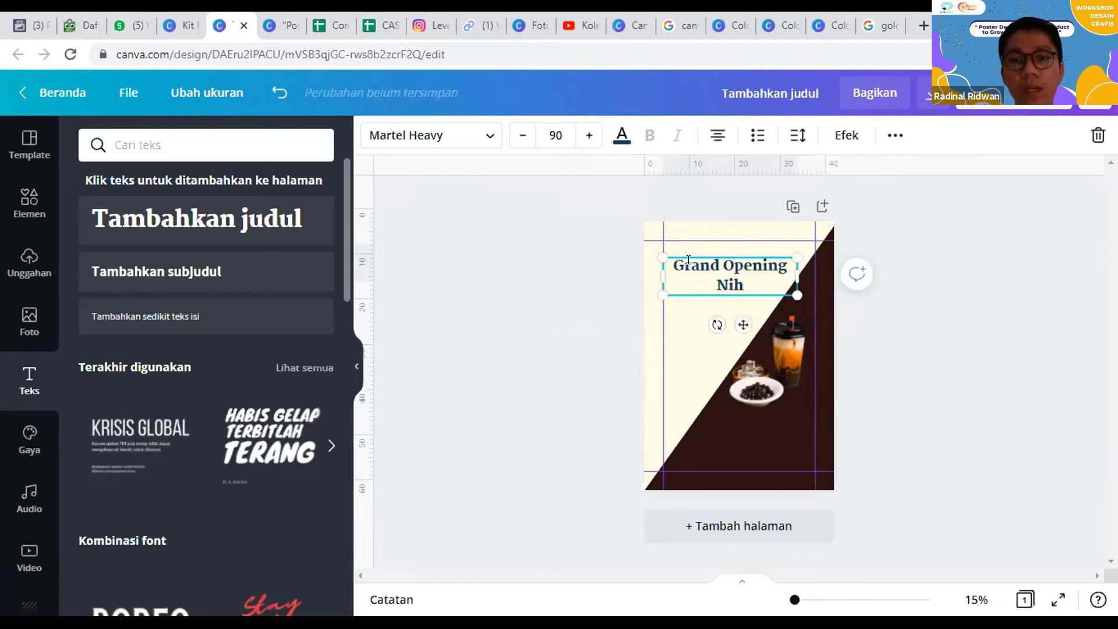
pyautogui.write('ao Boba')
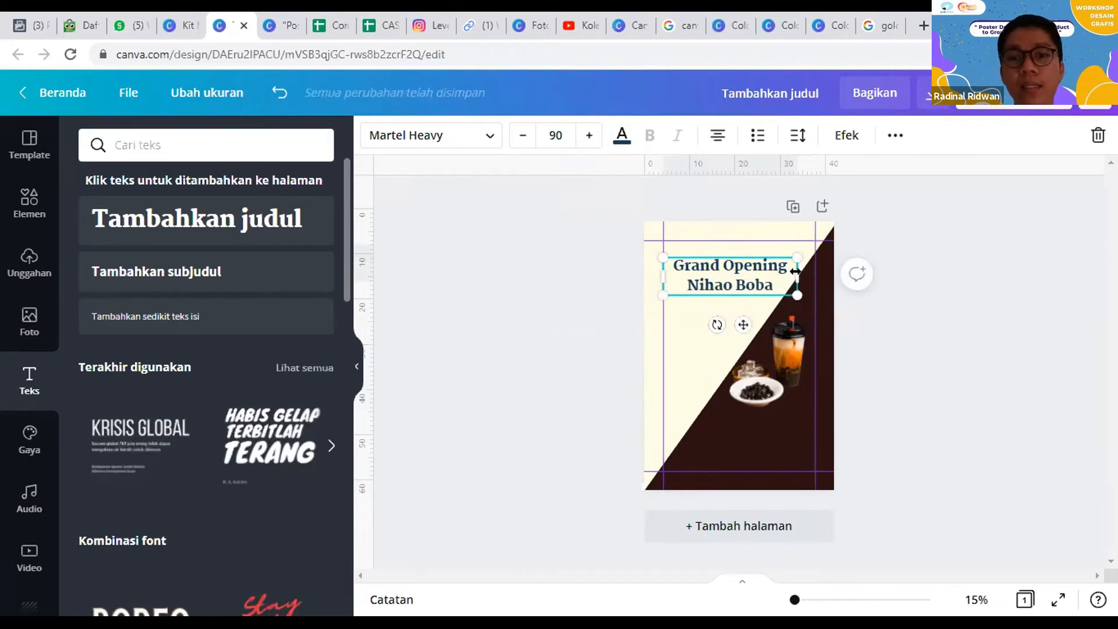
# Step: Narrow the heading's text box to fit "Grand Opening" on one line and left-align the text
pyautogui.moveTo(780, 269)
pyautogui.mouseDown()
pyautogui.moveTo(766, 269)
pyautogui.moveTo(782, 269)
pyautogui.mouseUp()
pyautogui.click(947, 313)
pyautogui.click(741, 286)
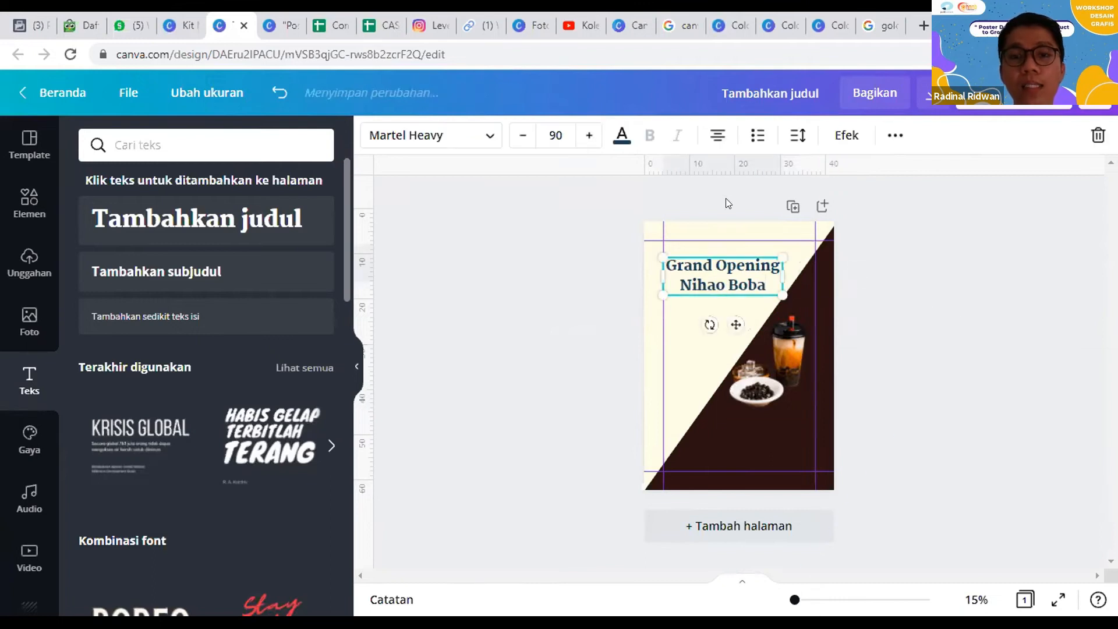
pyautogui.click(722, 142)
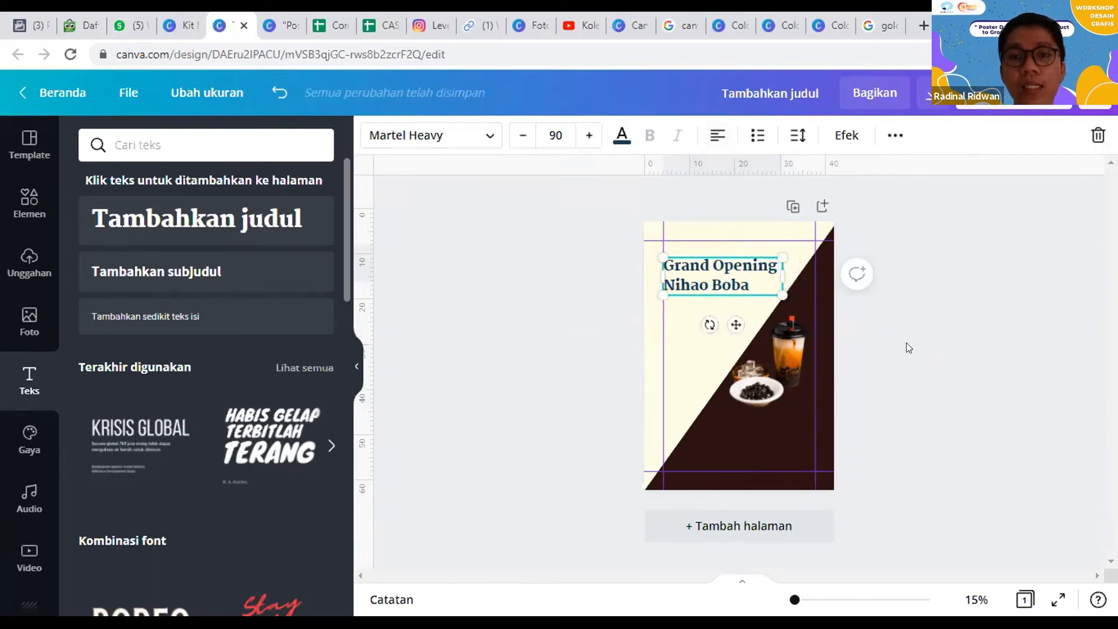
pyautogui.click(942, 357)
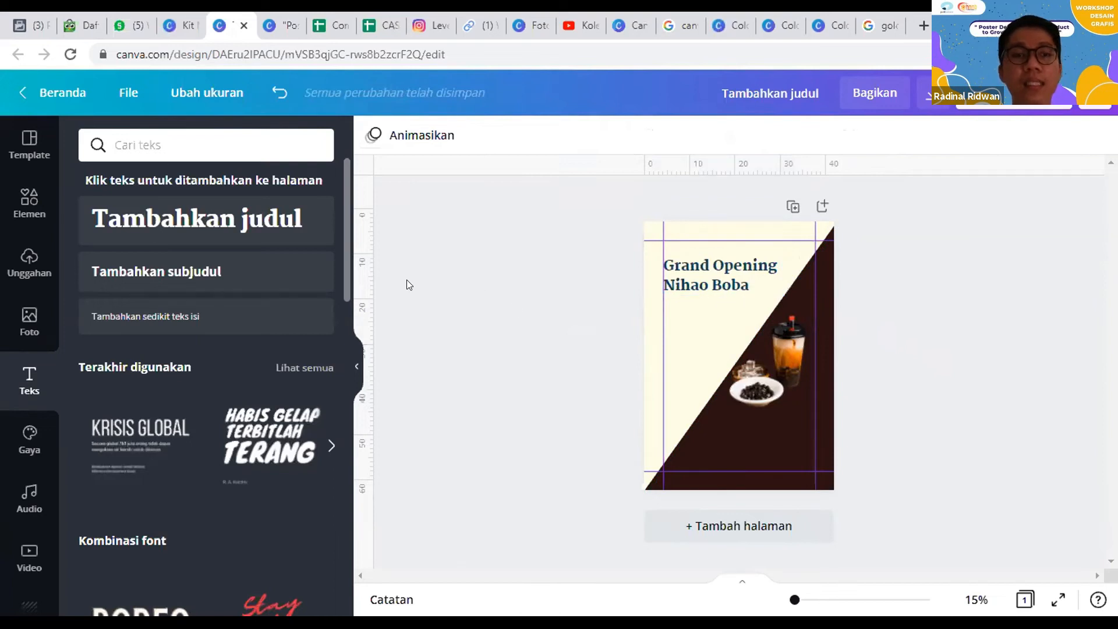
# Step: Add a plain straight line to the poster and place it across the "Grand Opening" text
pyautogui.click(27, 205)
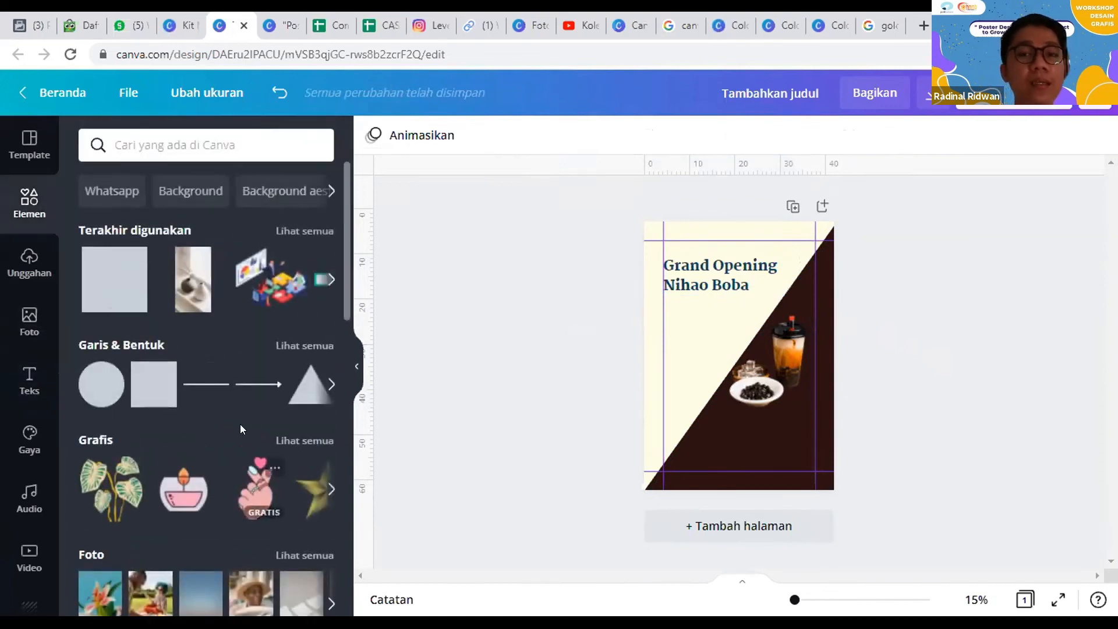
pyautogui.click(203, 388)
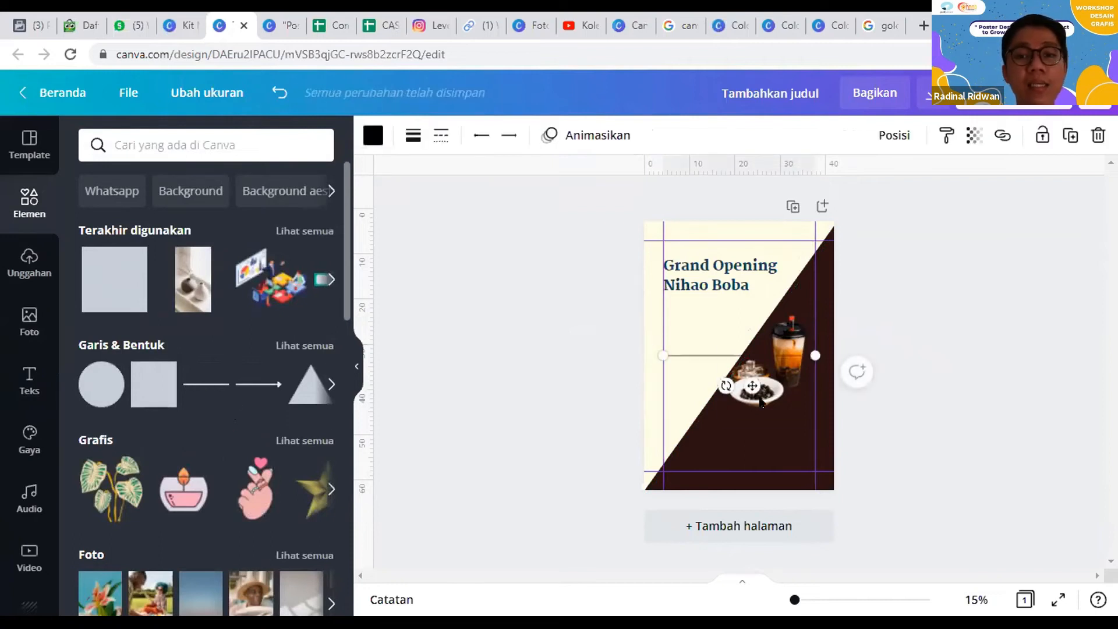
pyautogui.moveTo(749, 356); pyautogui.dragTo(742, 291)
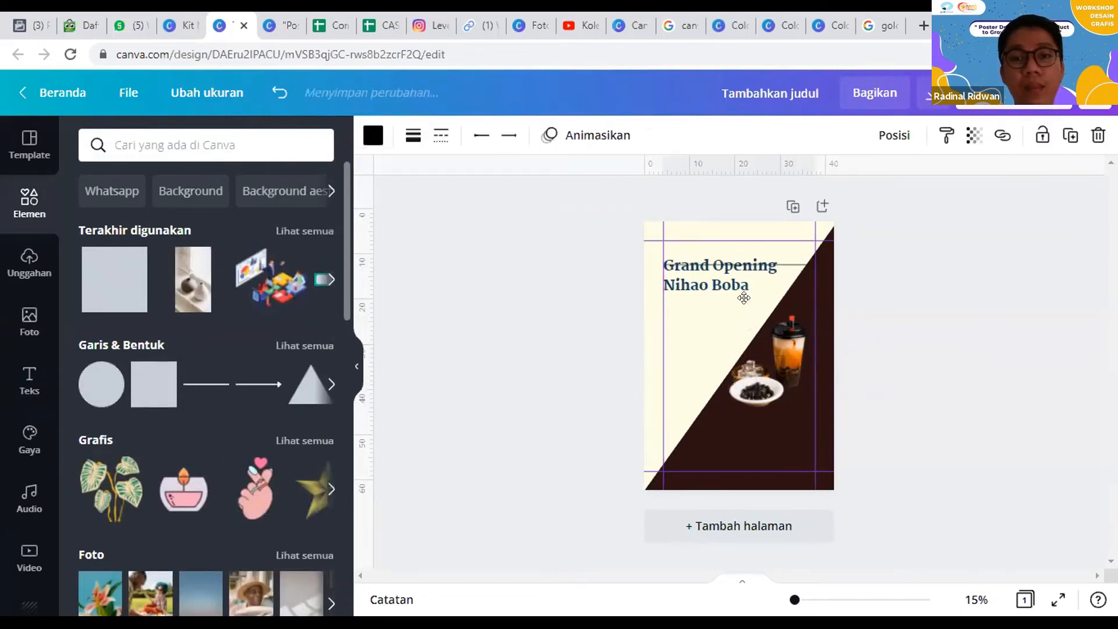
# Step: Set the line's thickness to 100 and shorten it to the width of the heading's text box
pyautogui.click(412, 137)
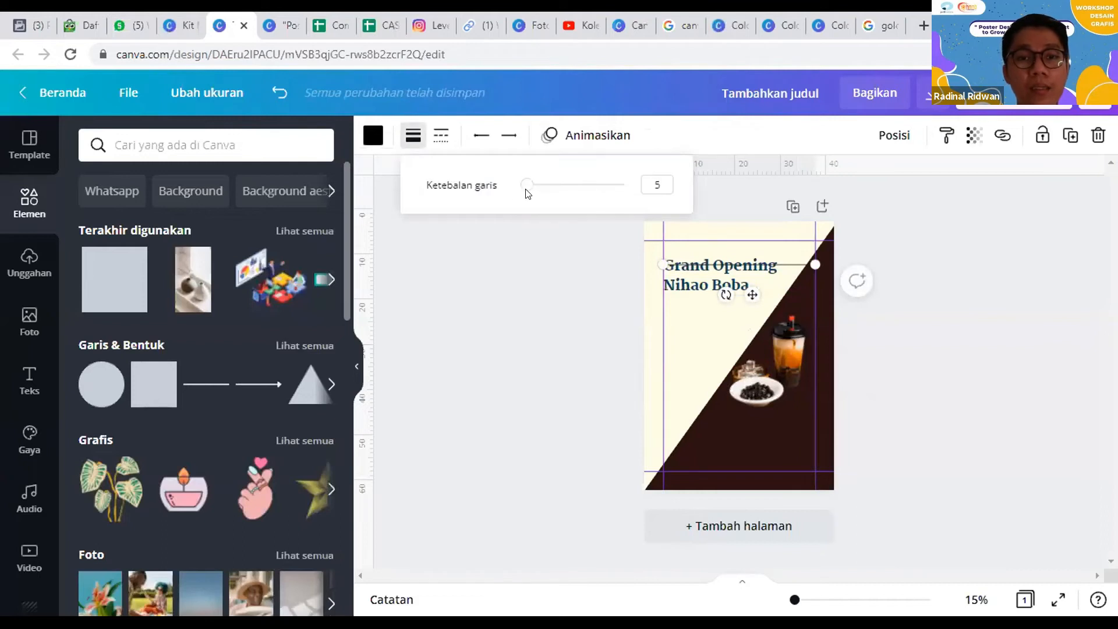
pyautogui.moveTo(528, 186); pyautogui.dragTo(686, 201)
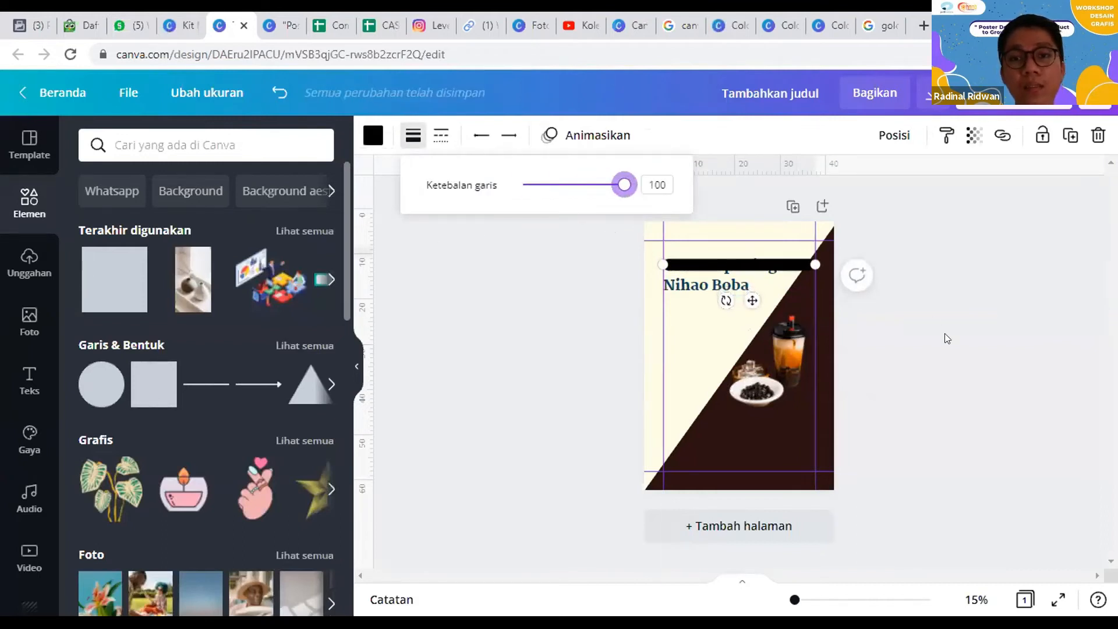
pyautogui.moveTo(809, 256); pyautogui.dragTo(778, 260)
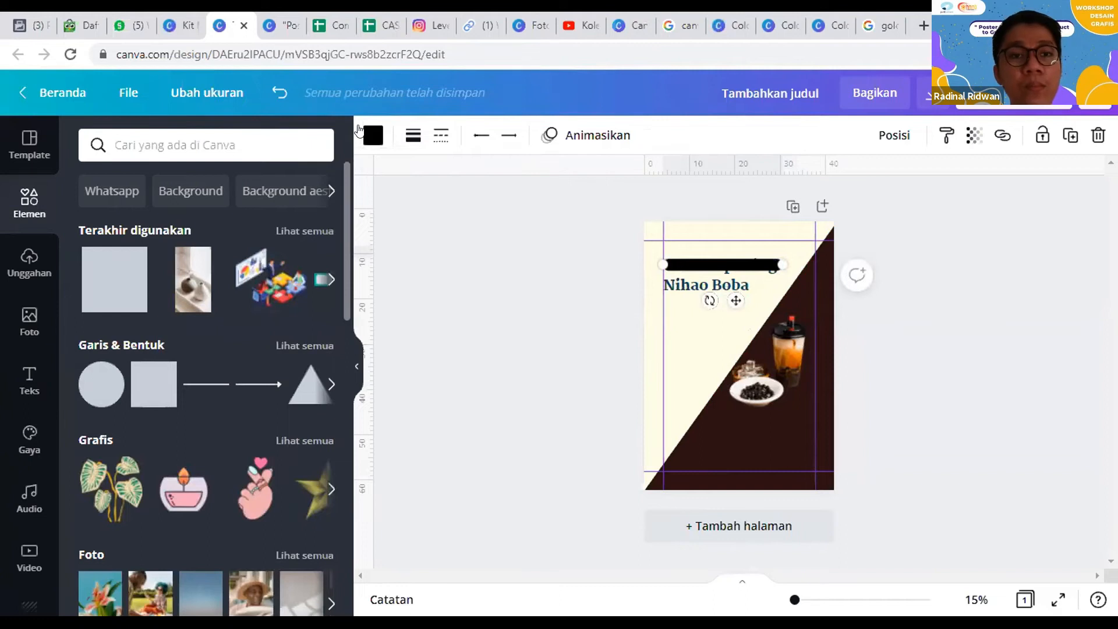
# Step: Color the thick line white and send it behind the heading text
pyautogui.click(373, 136)
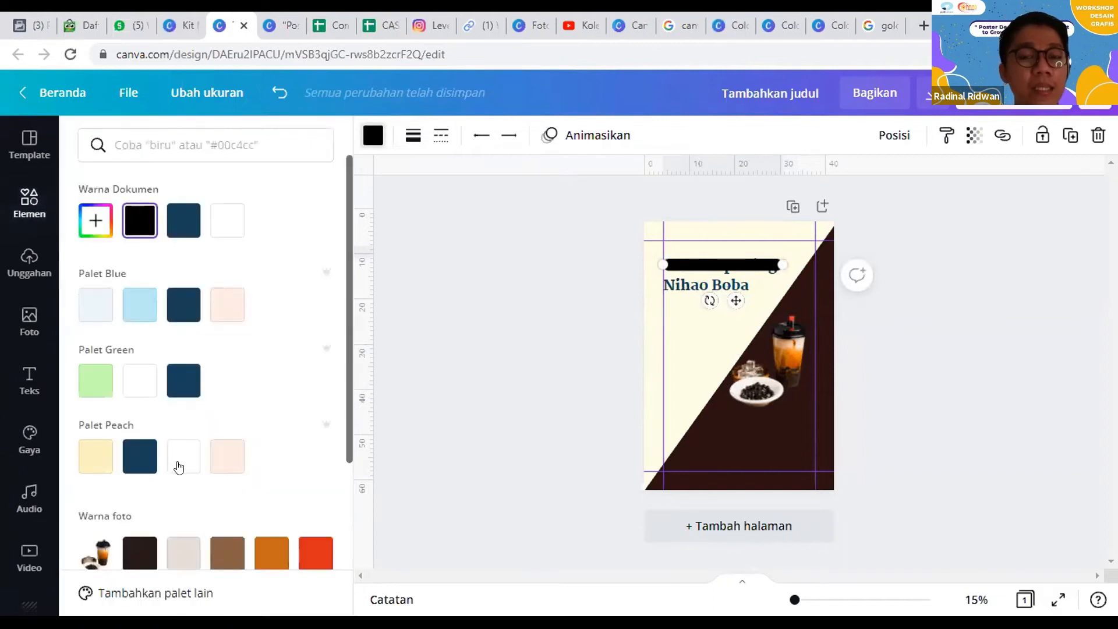
pyautogui.scroll(-2, 230, 389)
pyautogui.scroll(2, 227, 393)
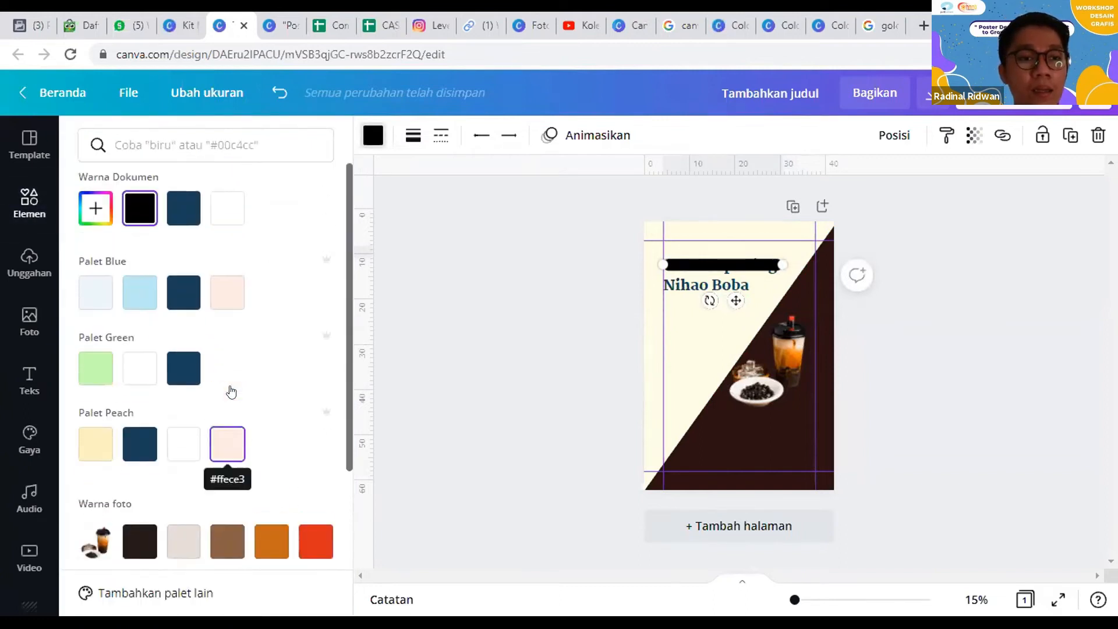
pyautogui.click(141, 390)
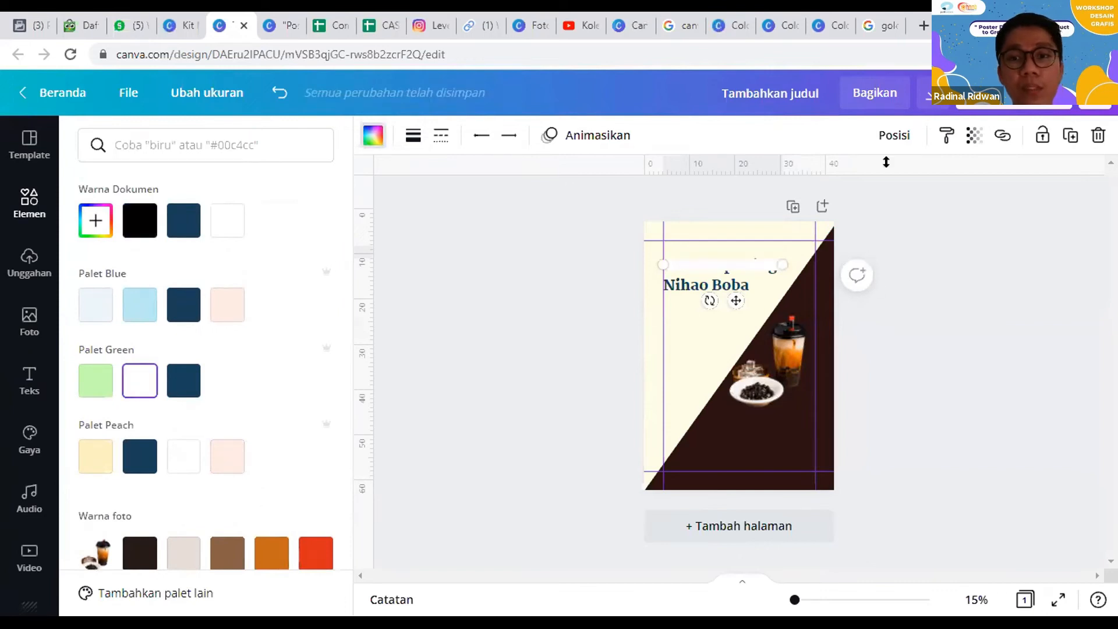
pyautogui.click(893, 135)
pyautogui.click(835, 184)
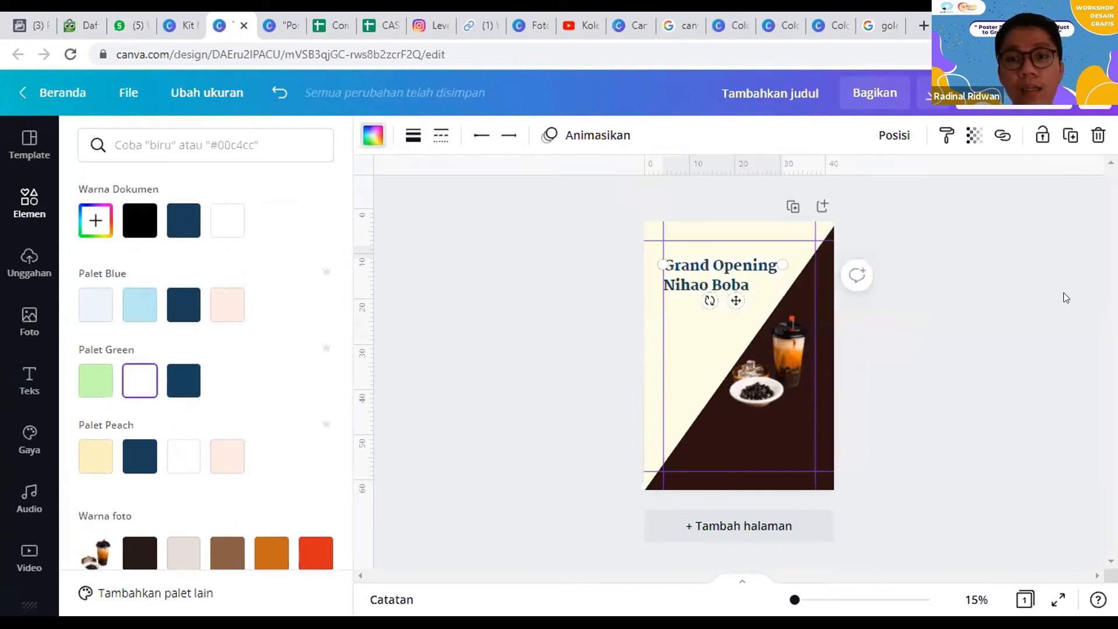
pyautogui.click(962, 325)
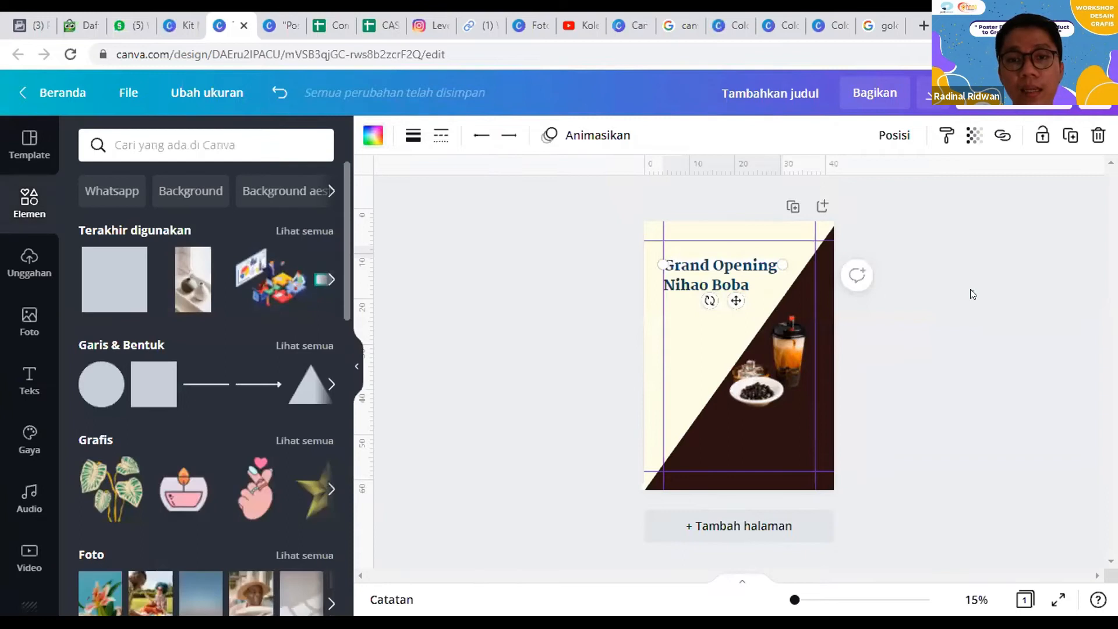
pyautogui.click(716, 260)
pyautogui.click(557, 337)
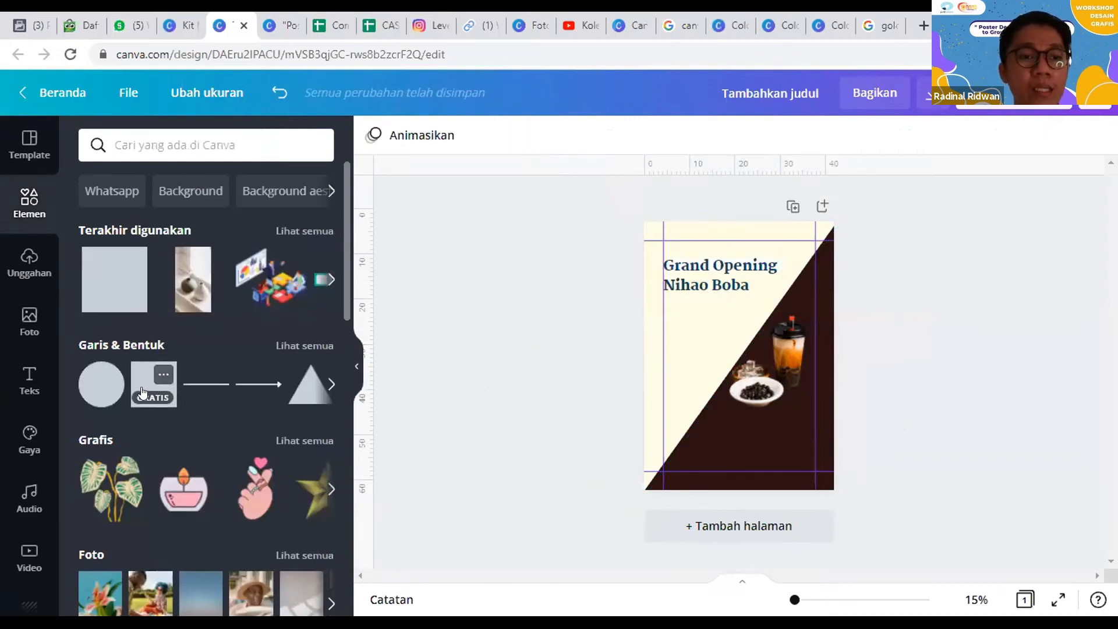
# Step: Show the full Garis & Bentuk collection and browse it for a shape to back the heading
pyautogui.click(305, 346)
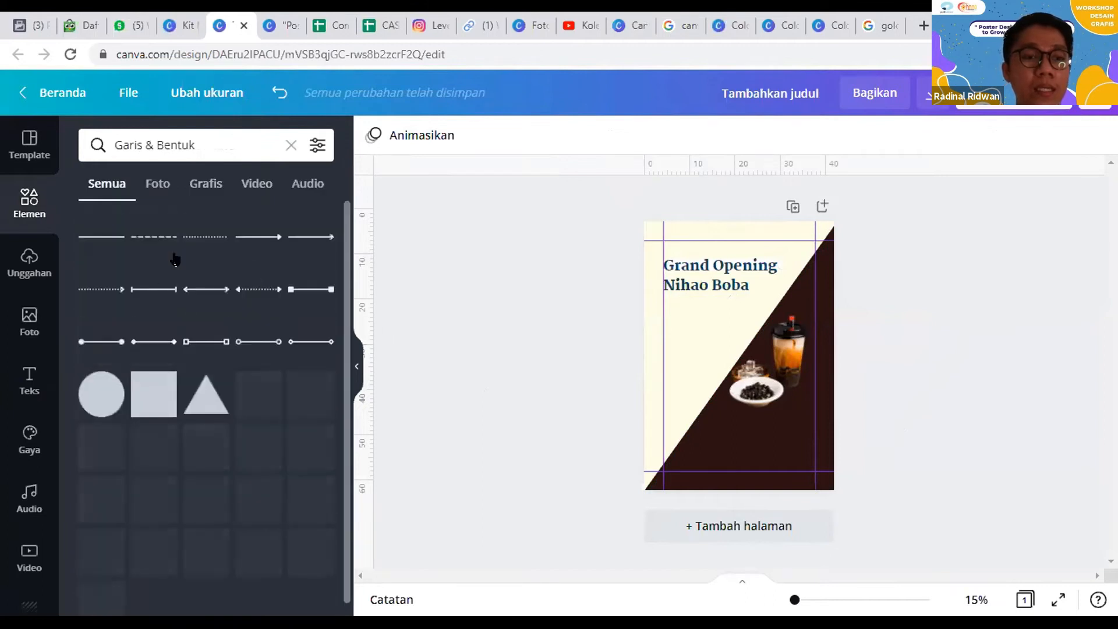
pyautogui.scroll(-3, 217, 355)
pyautogui.scroll(2, 231, 373)
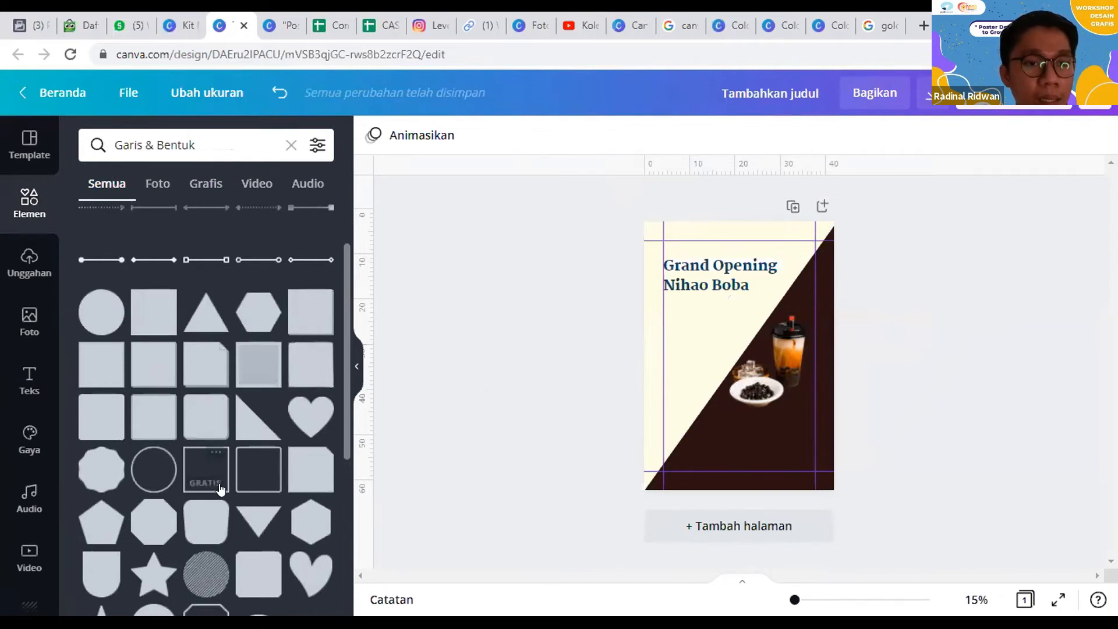
pyautogui.click(191, 417)
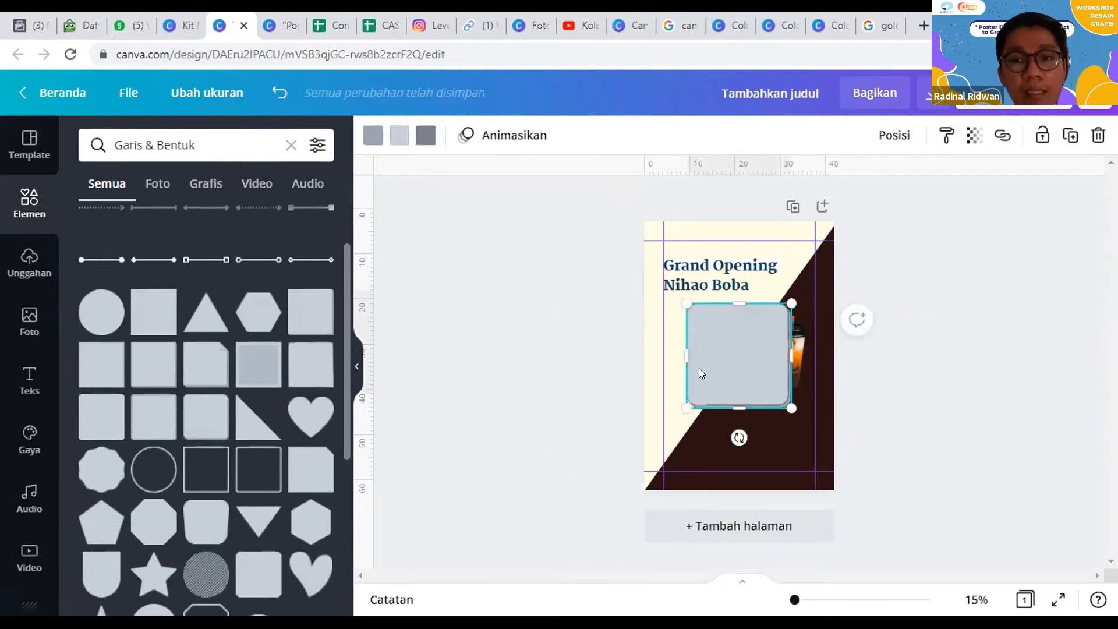
pyautogui.moveTo(722, 398); pyautogui.dragTo(698, 424)
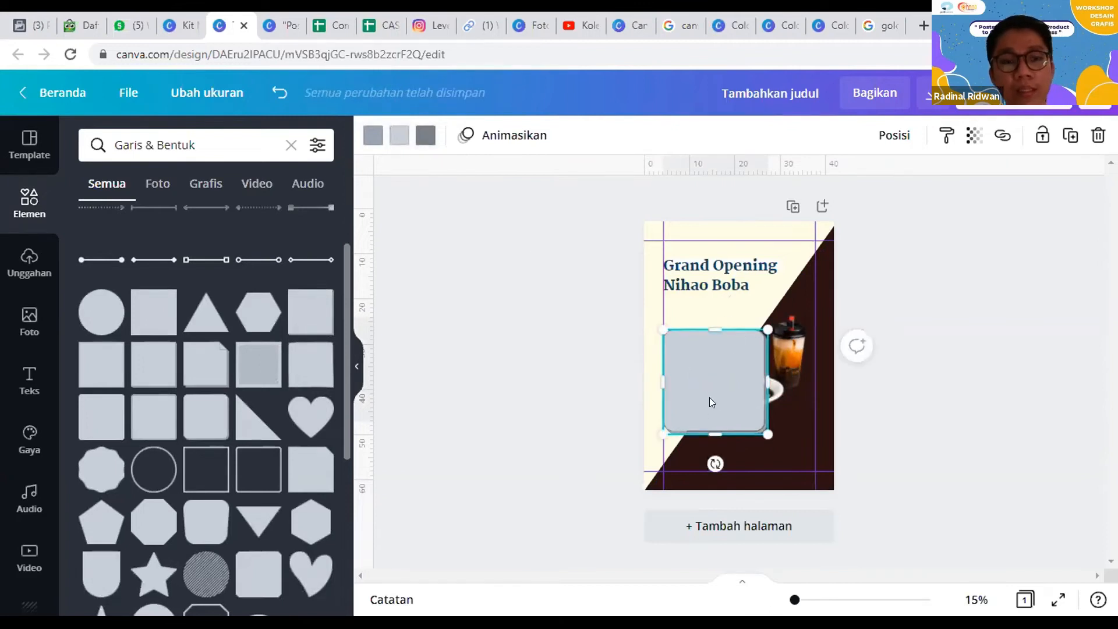
pyautogui.press('Delete')
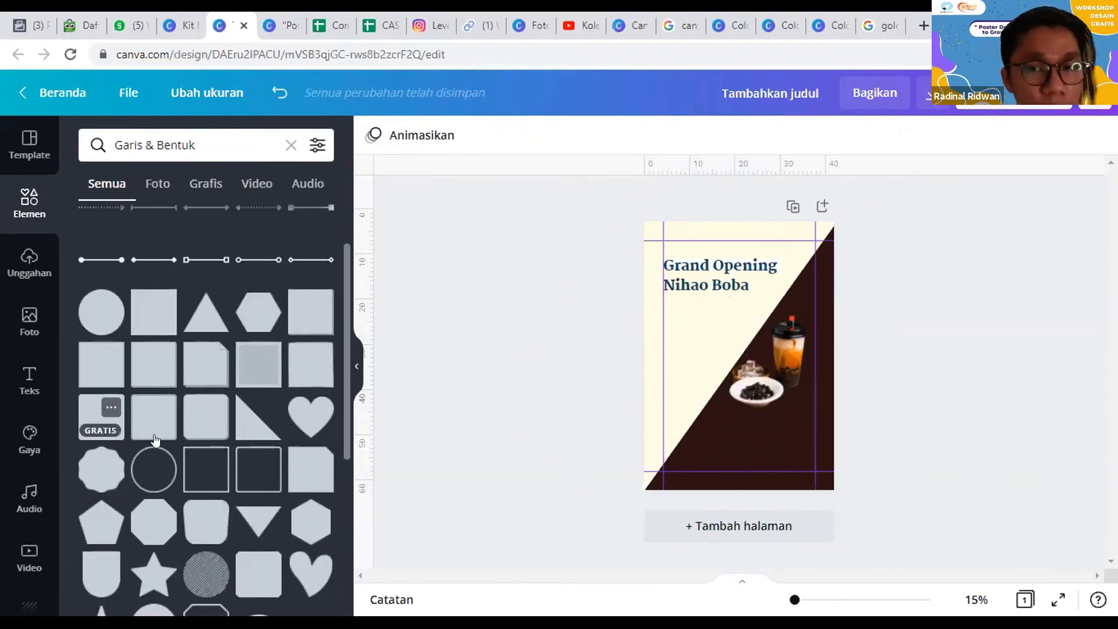
# Step: Place a light peach square behind the heading and resize it to about 26.4 by 8.3 cm, matching the text box
pyautogui.click(108, 414)
pyautogui.moveTo(716, 352); pyautogui.dragTo(693, 288)
pyautogui.moveTo(768, 295); pyautogui.dragTo(783, 295)
pyautogui.moveTo(720, 346); pyautogui.dragTo(723, 295)
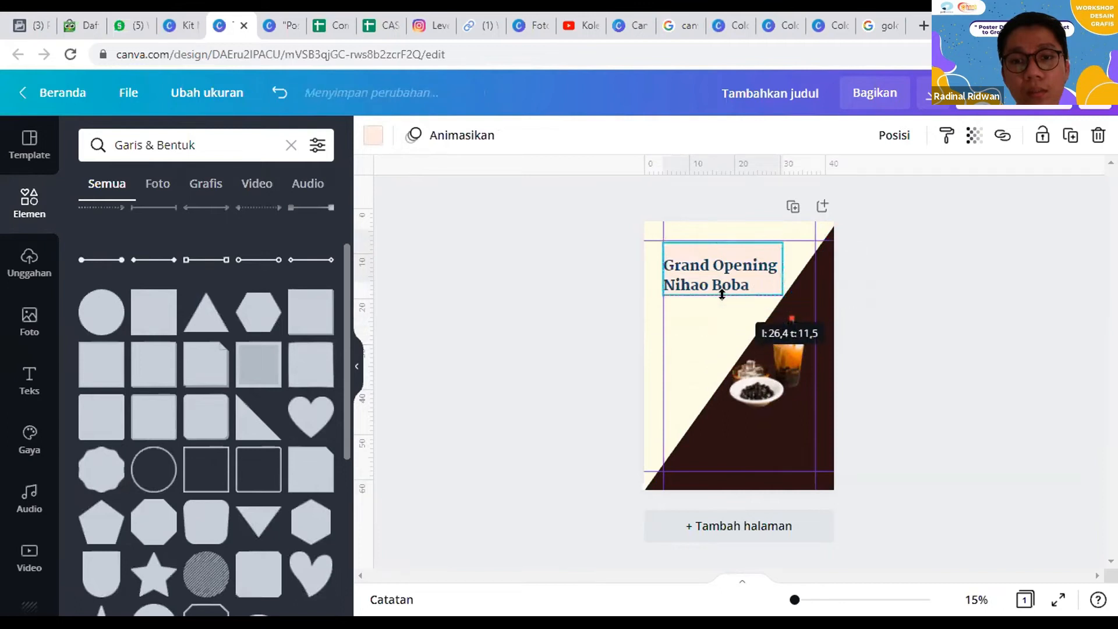
pyautogui.moveTo(719, 230); pyautogui.dragTo(720, 245)
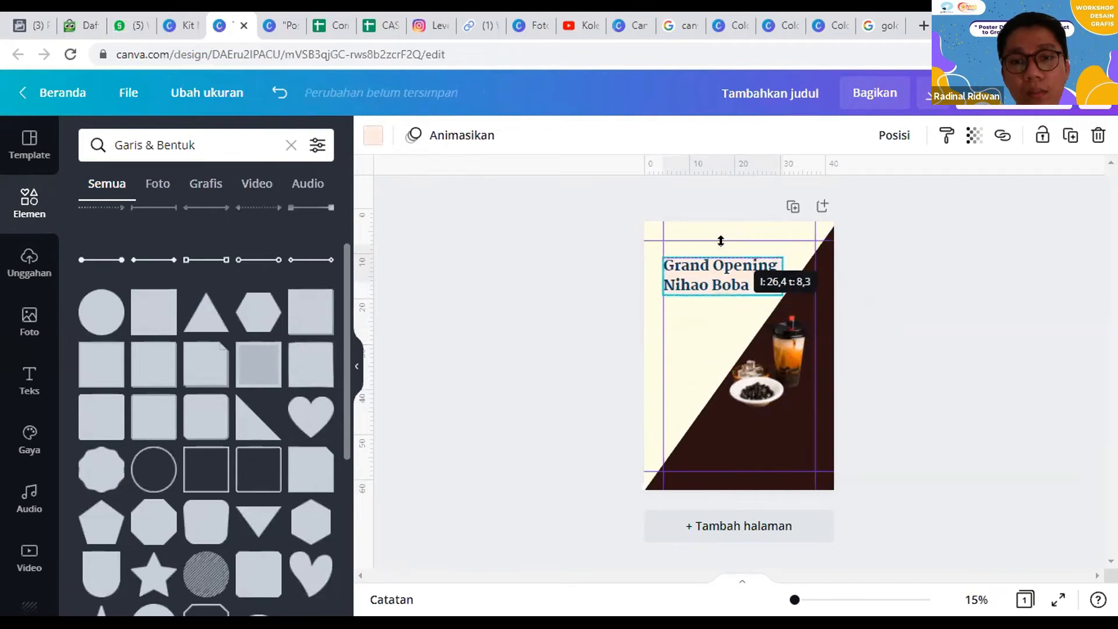
pyautogui.click(947, 308)
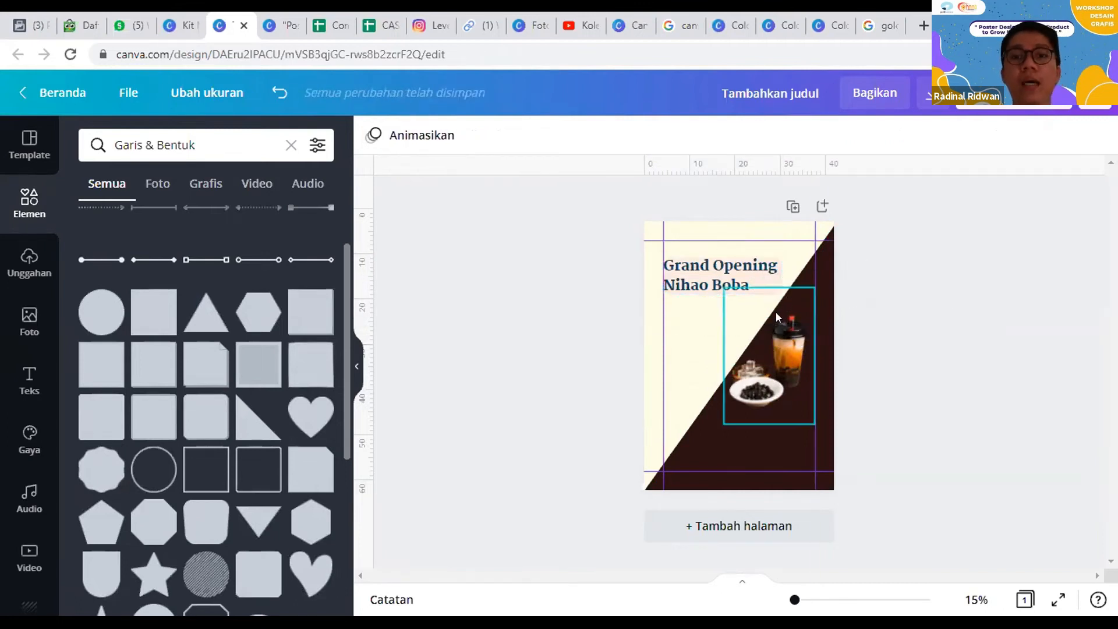
# Step: Copy the Dark Blue color #252827 from the melted-chocolate palette page and return to the poster design
pyautogui.click(832, 16)
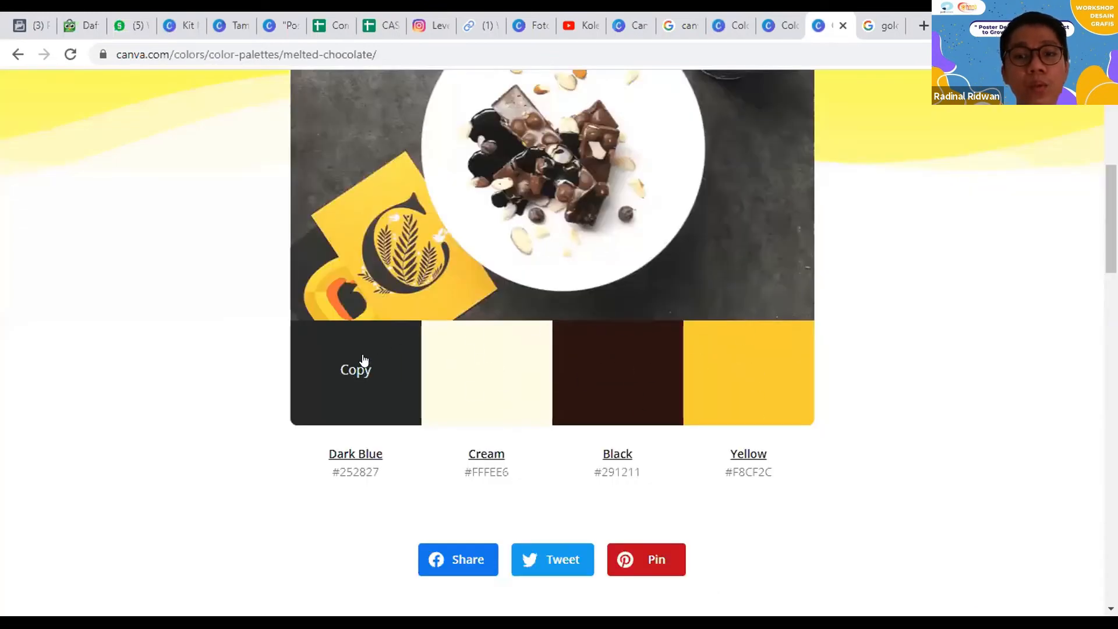
pyautogui.click(389, 400)
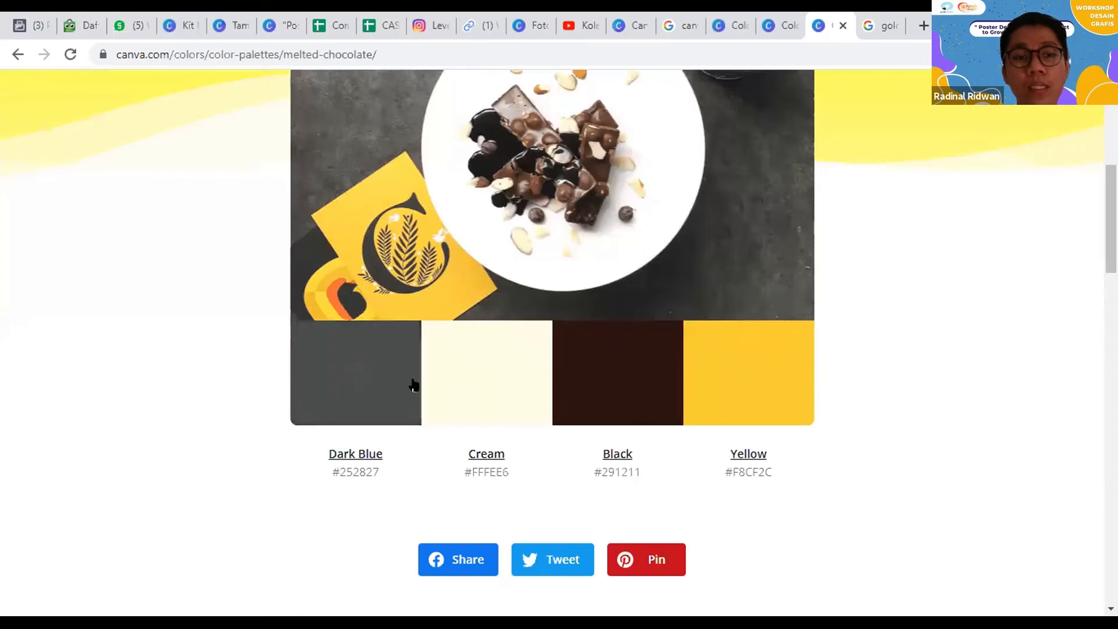
pyautogui.click(217, 19)
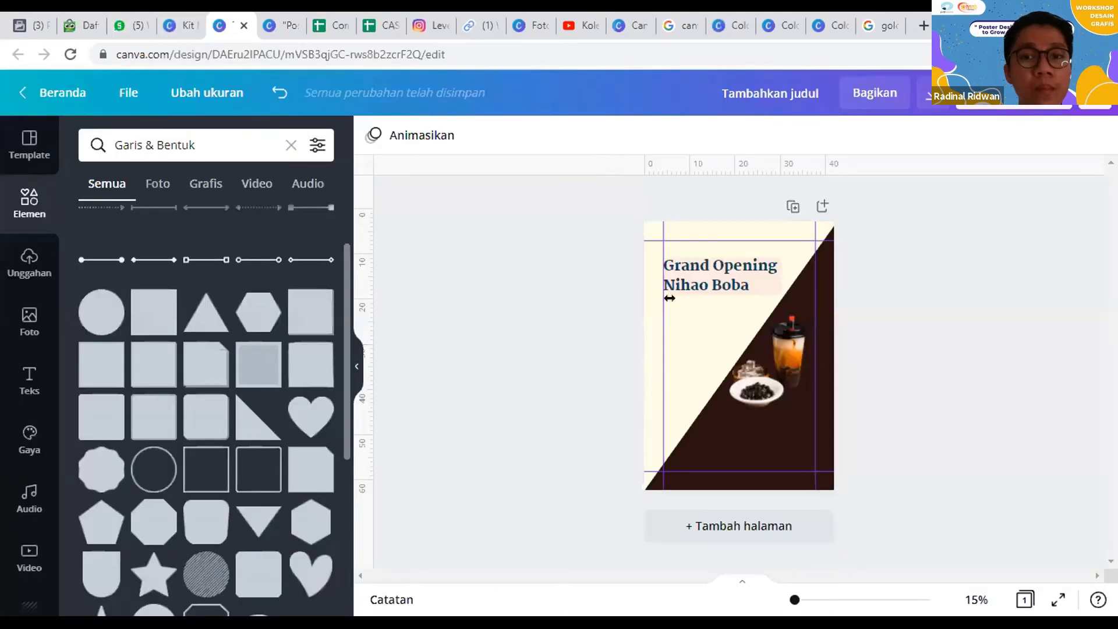
# Step: Recolor the light peach shape behind the heading with the copied dark color #252827
pyautogui.click(769, 291)
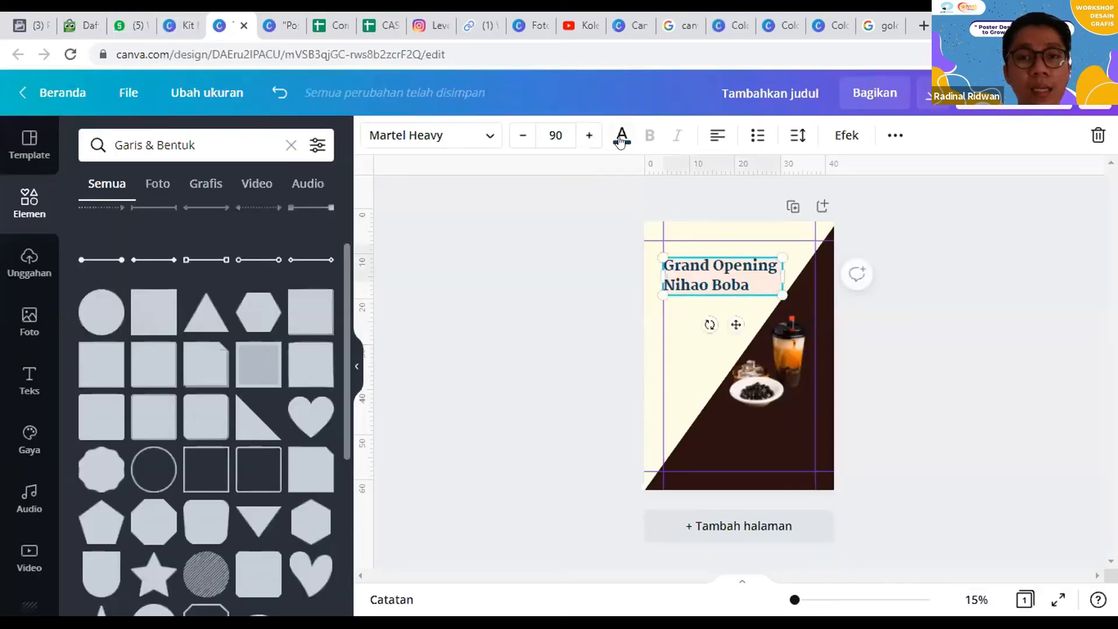
pyautogui.click(890, 293)
pyautogui.click(728, 268)
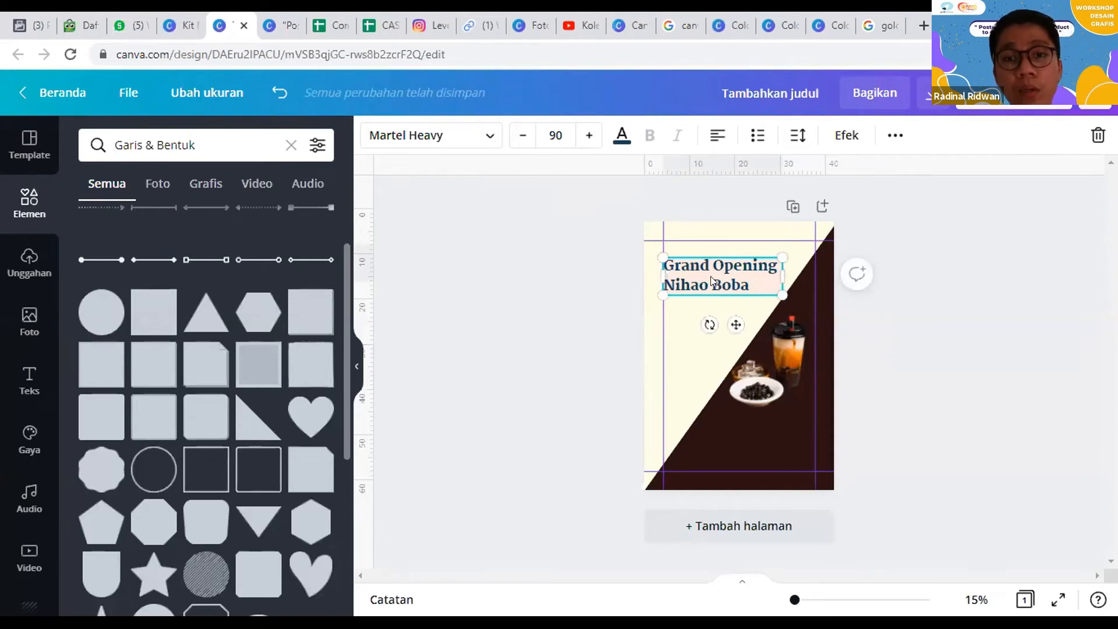
pyautogui.click(753, 282)
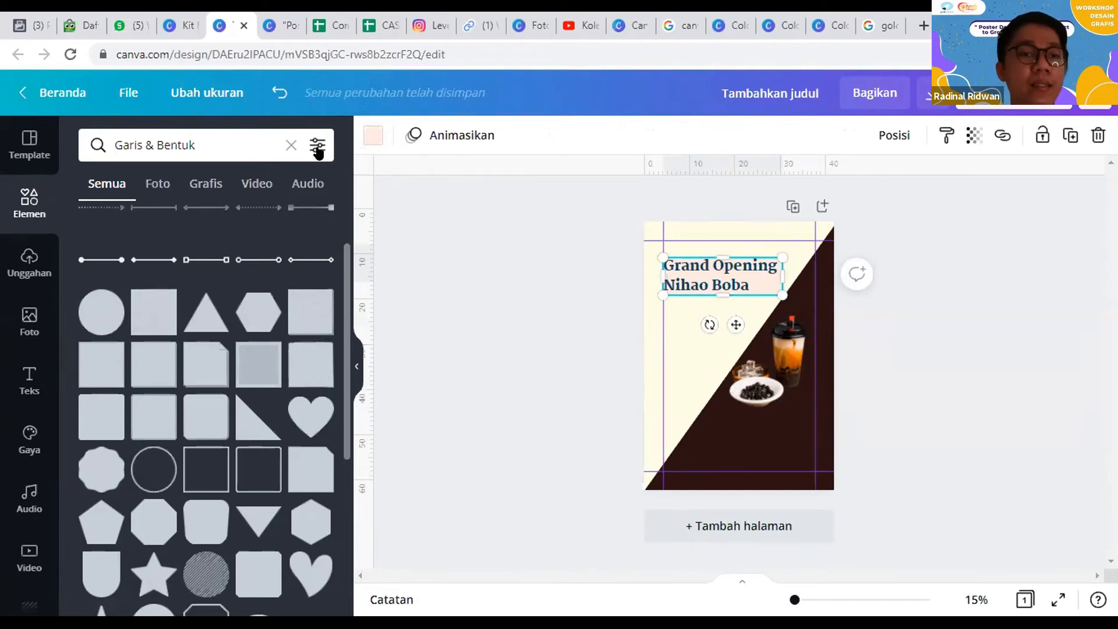
pyautogui.click(366, 139)
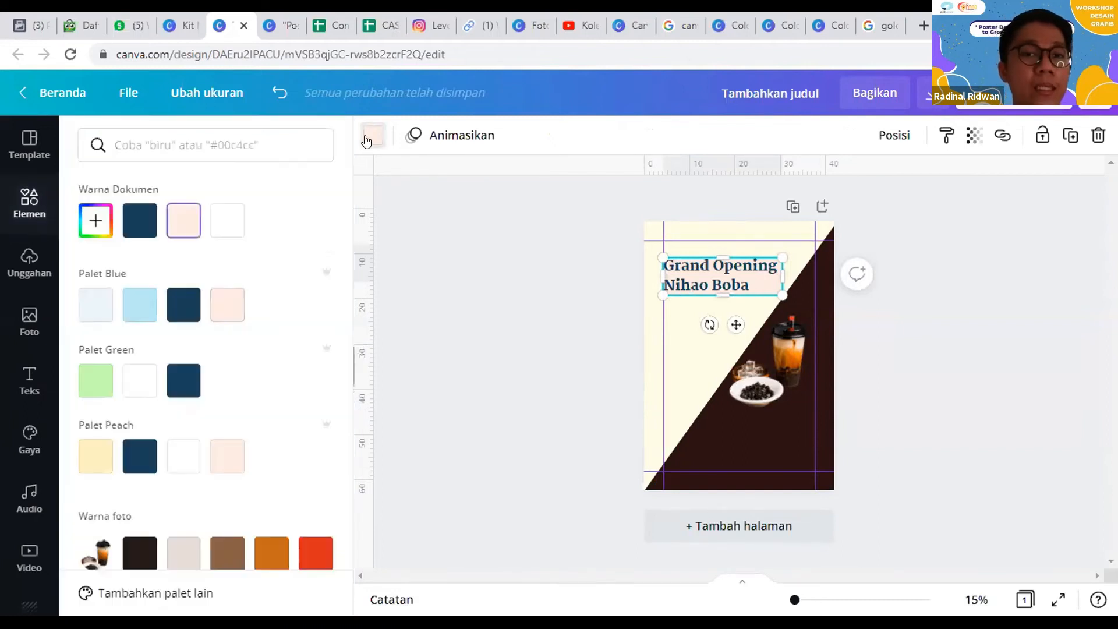
pyautogui.click(99, 236)
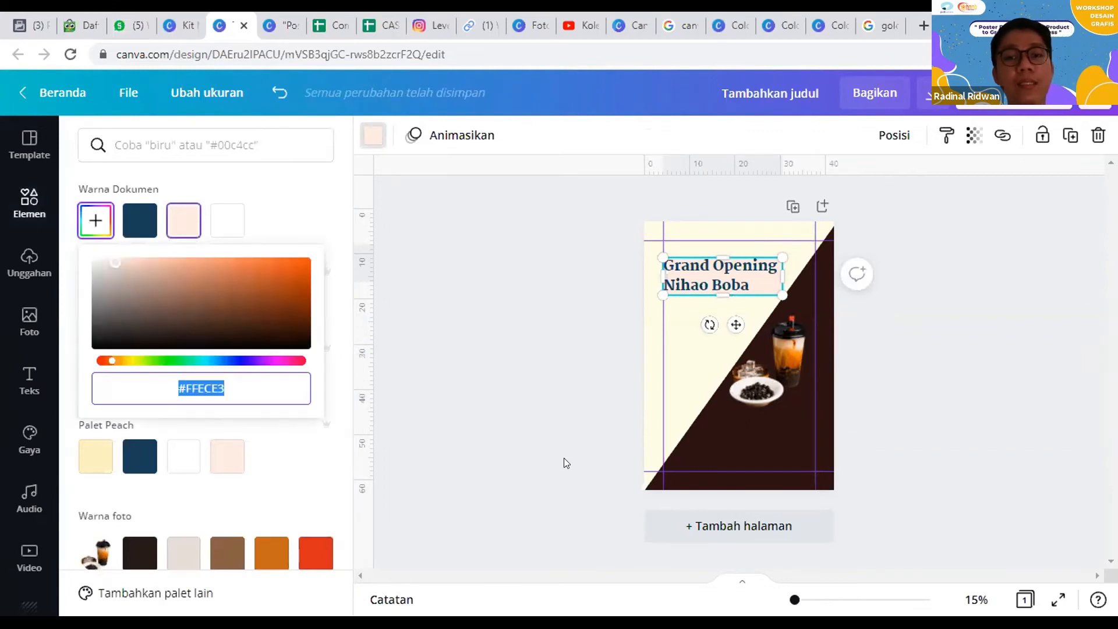
pyautogui.write('#252827')
pyautogui.click(489, 411)
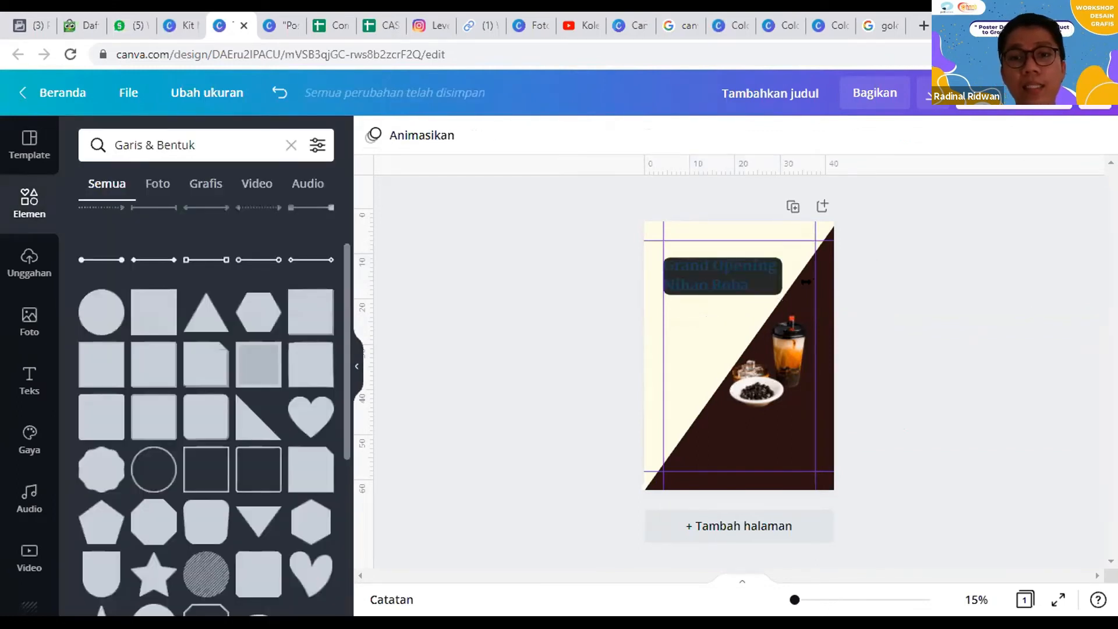
# Step: Change the "Grand Opening Nihao Boba" heading text to white from the document colors
pyautogui.click(734, 273)
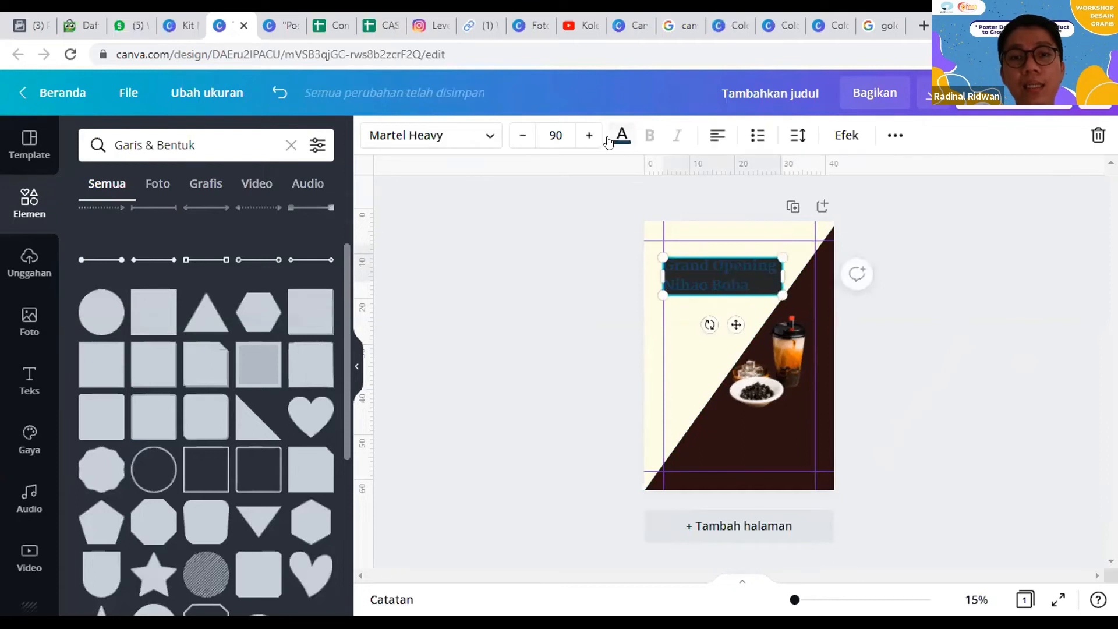
pyautogui.click(610, 140)
pyautogui.click(216, 229)
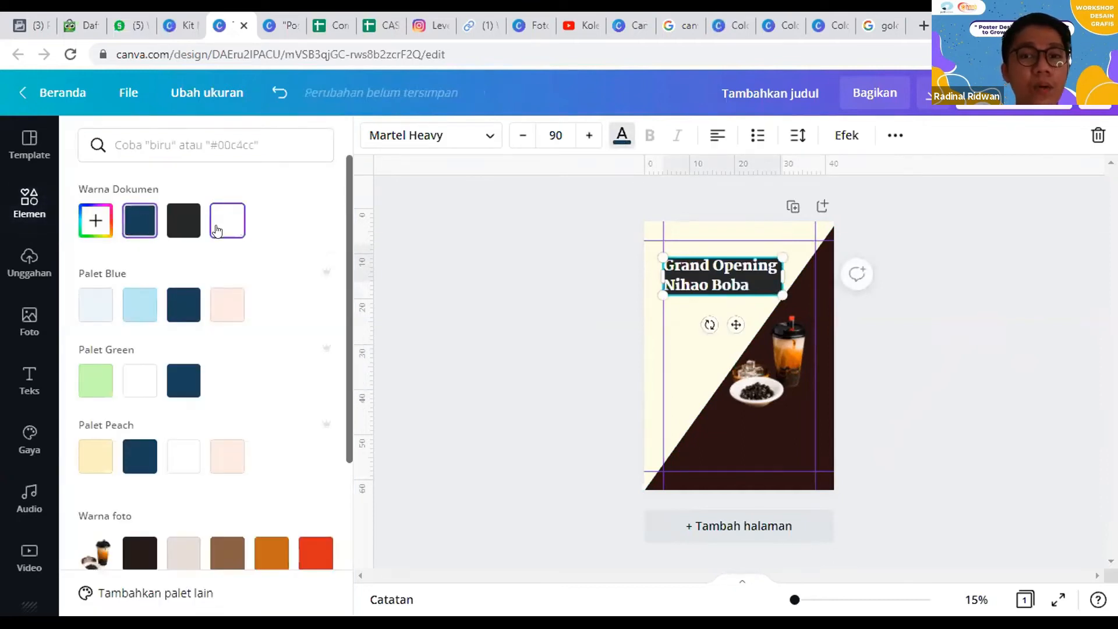
pyautogui.click(963, 308)
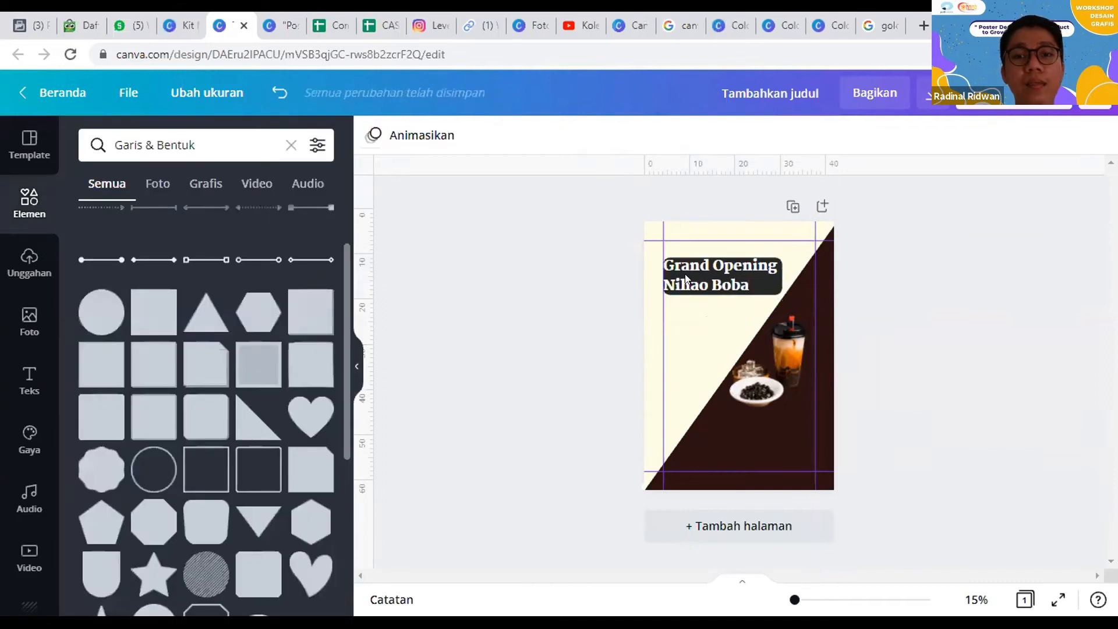
# Step: Delete the dark shape behind the heading and recolor the heading text with the dark blue of Palet Blue
pyautogui.click(763, 277)
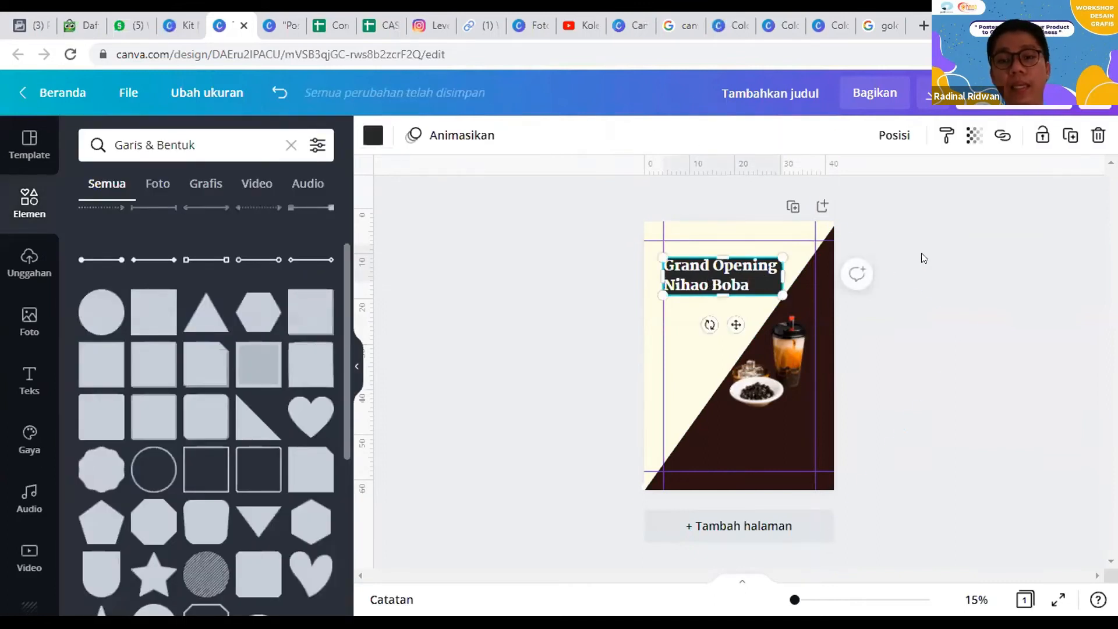
pyautogui.press('Delete')
pyautogui.click(774, 282)
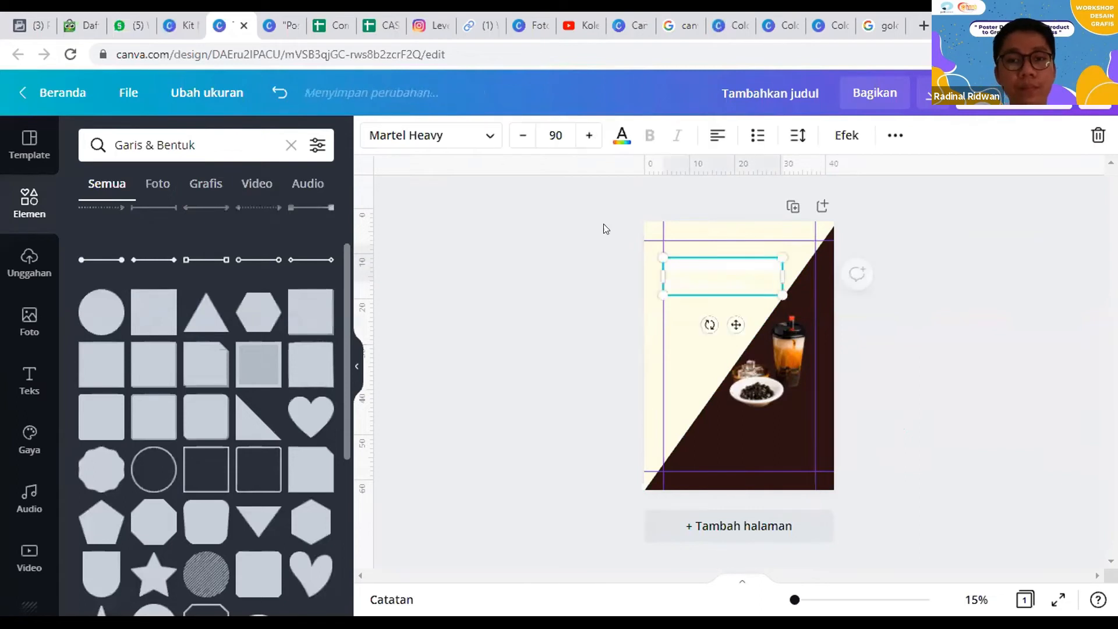
pyautogui.click(622, 139)
pyautogui.click(184, 304)
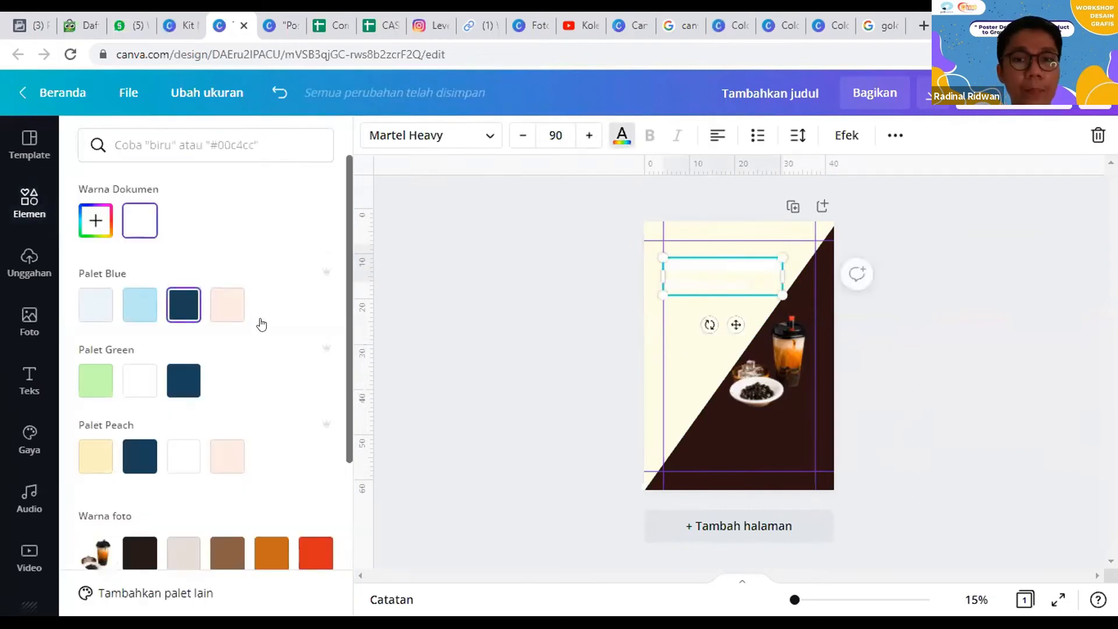
pyautogui.click(616, 266)
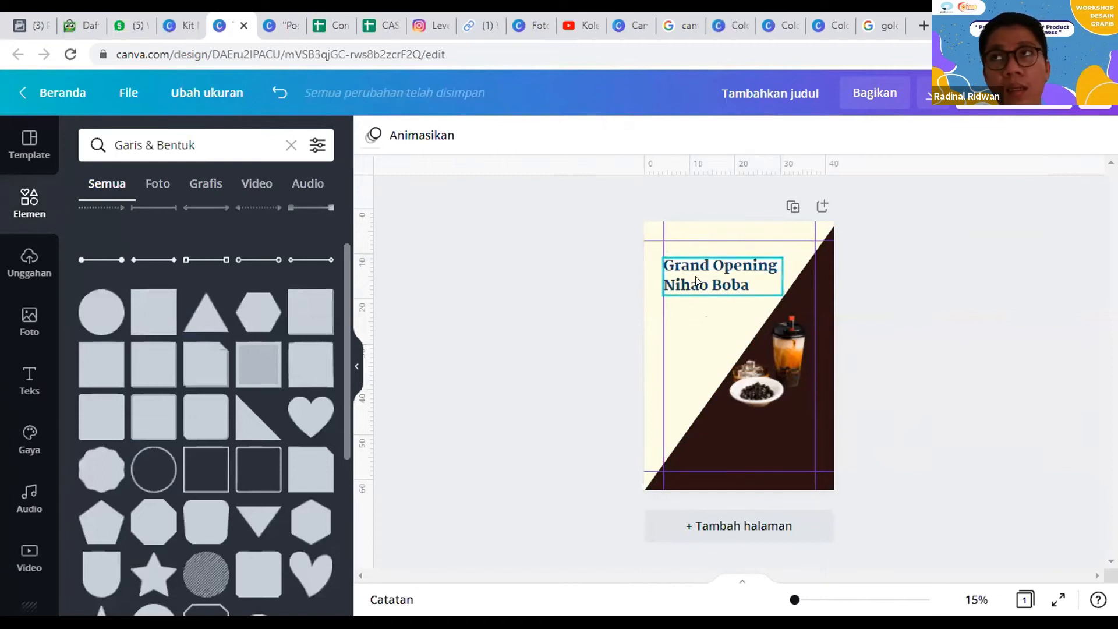
# Step: Pull the thick white line out from behind the heading and delete it
pyautogui.click(734, 258)
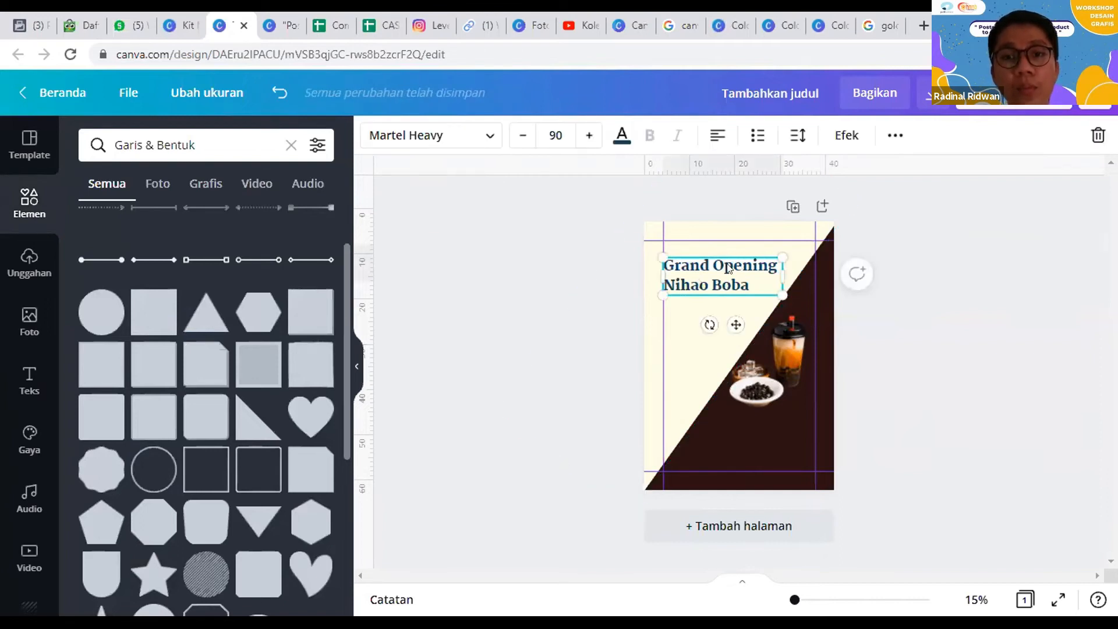
pyautogui.click(728, 267)
pyautogui.keyDown('ctrl'); pyautogui.click(728, 268); pyautogui.keyUp('ctrl')
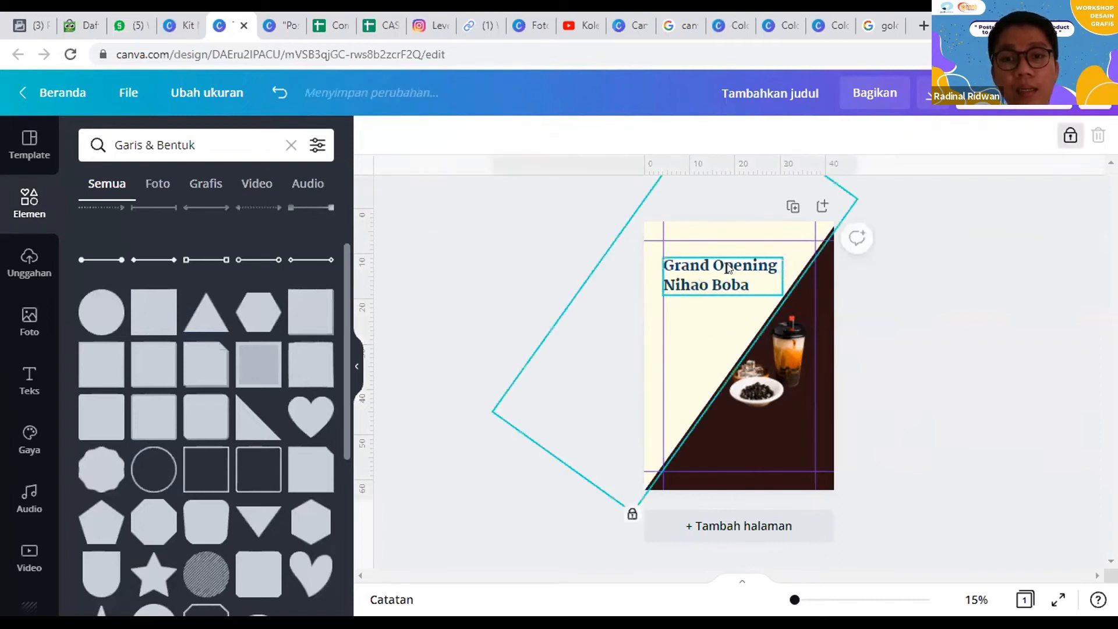
pyautogui.keyDown('ctrl'); pyautogui.click(727, 267); pyautogui.keyUp('ctrl')
pyautogui.keyDown('ctrl'); pyautogui.click(728, 268); pyautogui.keyUp('ctrl')
pyautogui.keyDown('ctrl'); pyautogui.click(727, 268); pyautogui.keyUp('ctrl')
pyautogui.moveTo(730, 297); pyautogui.dragTo(751, 450)
pyautogui.click(414, 133)
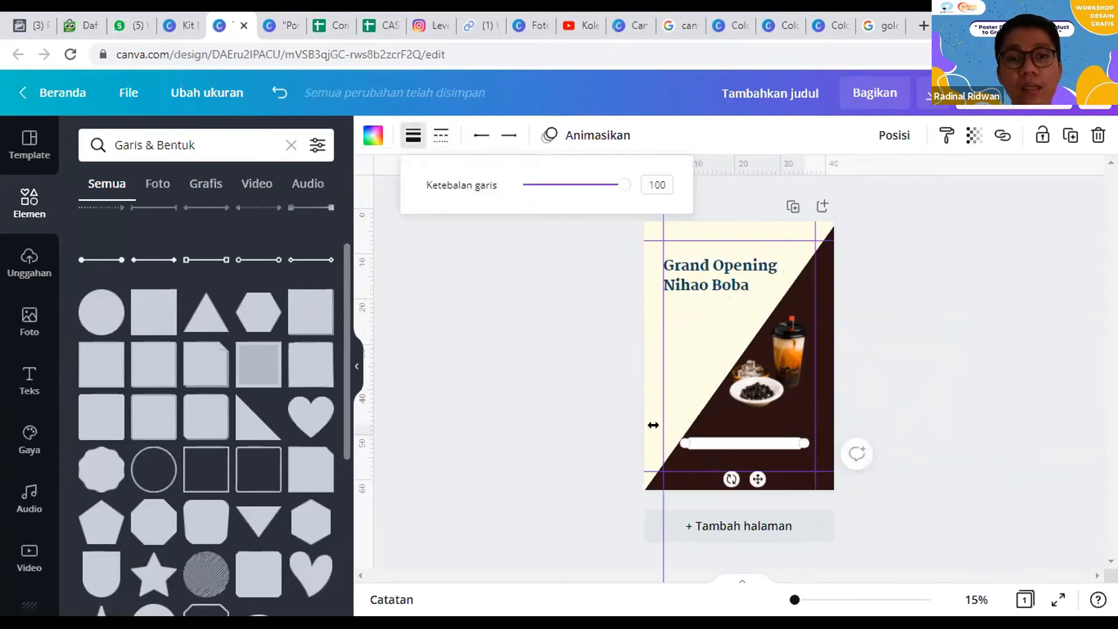
pyautogui.press('Delete')
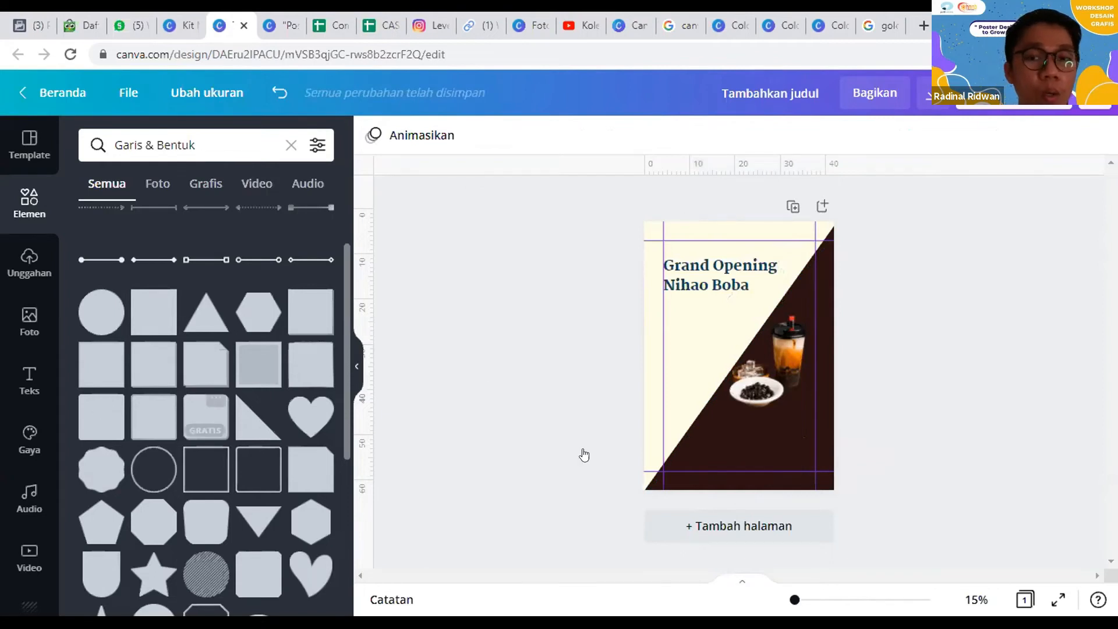
# Step: Place a light peach rounded square behind the heading and resize it to the text box, about 26.4 cm wide
pyautogui.click(215, 431)
pyautogui.moveTo(696, 334); pyautogui.dragTo(674, 286)
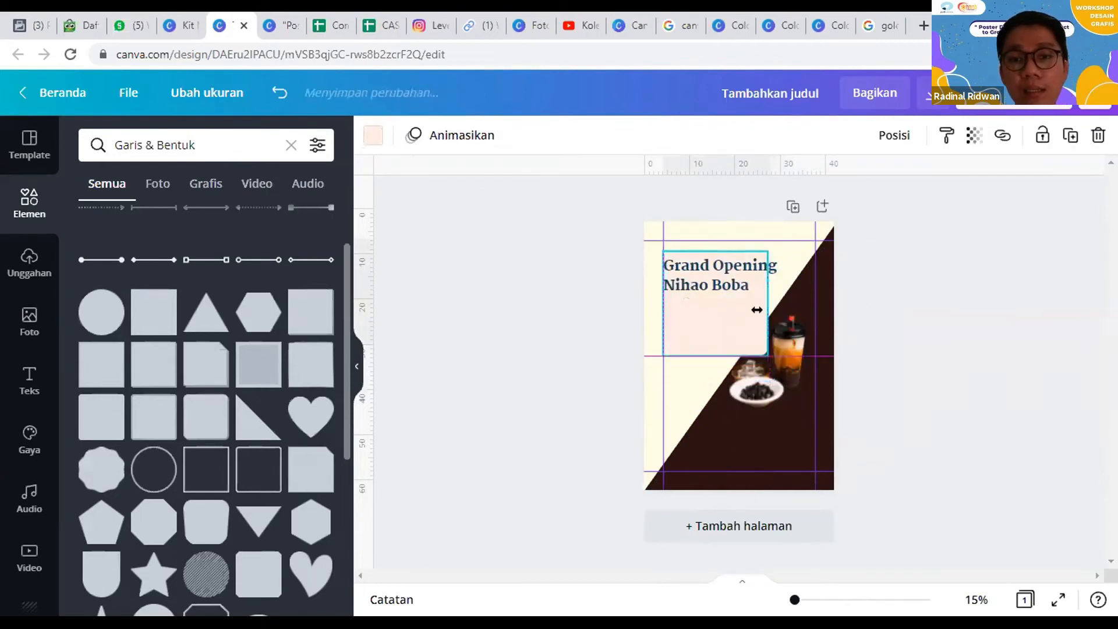
pyautogui.moveTo(757, 310); pyautogui.dragTo(790, 300)
pyautogui.moveTo(716, 355); pyautogui.dragTo(709, 296)
pyautogui.moveTo(789, 271); pyautogui.dragTo(774, 268)
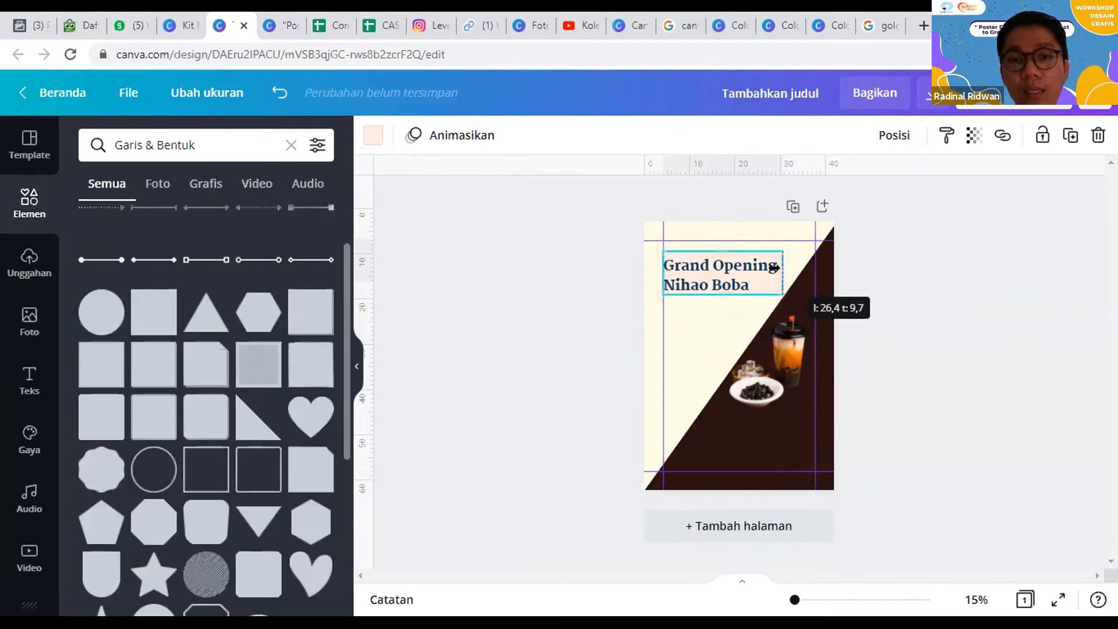
pyautogui.moveTo(722, 244); pyautogui.dragTo(722, 249)
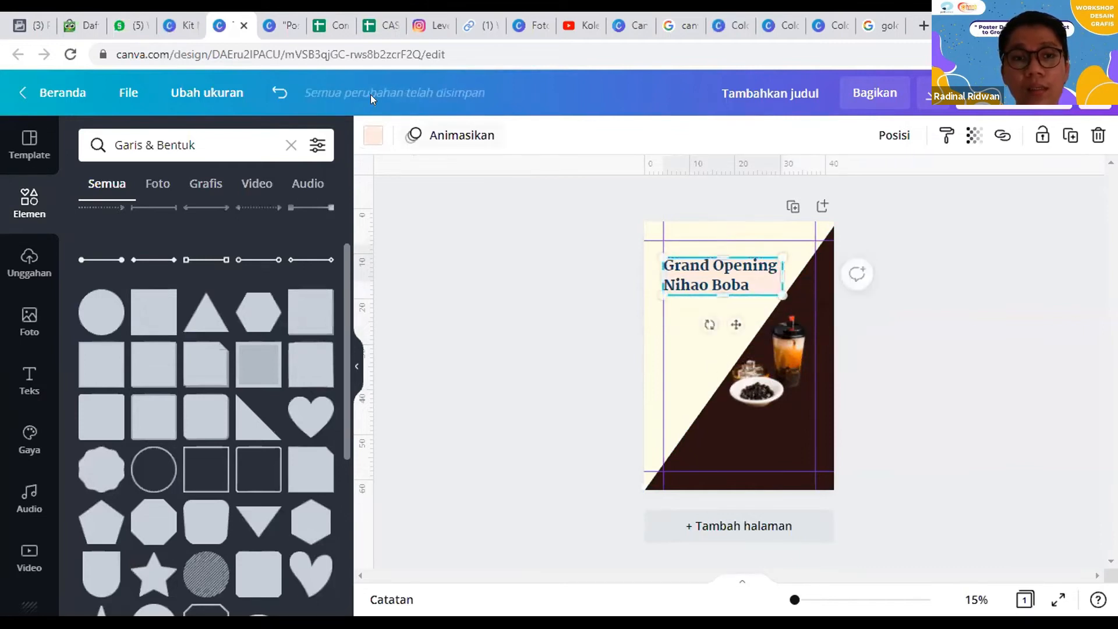
# Step: Fill the rounded shape behind the heading with the white of Palet Green
pyautogui.click(372, 135)
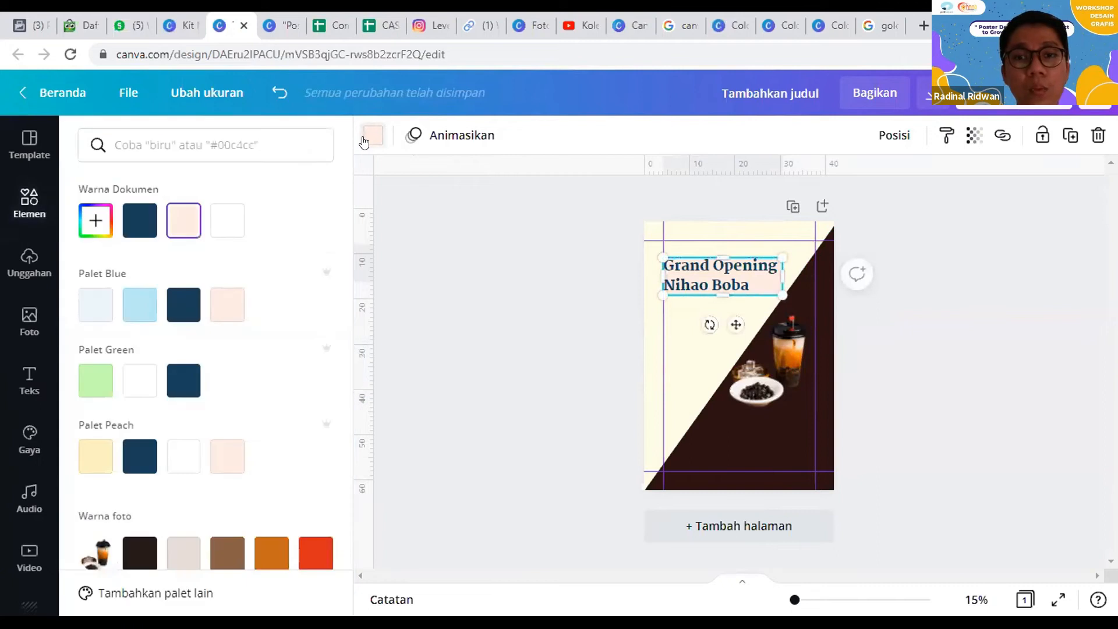
pyautogui.click(145, 395)
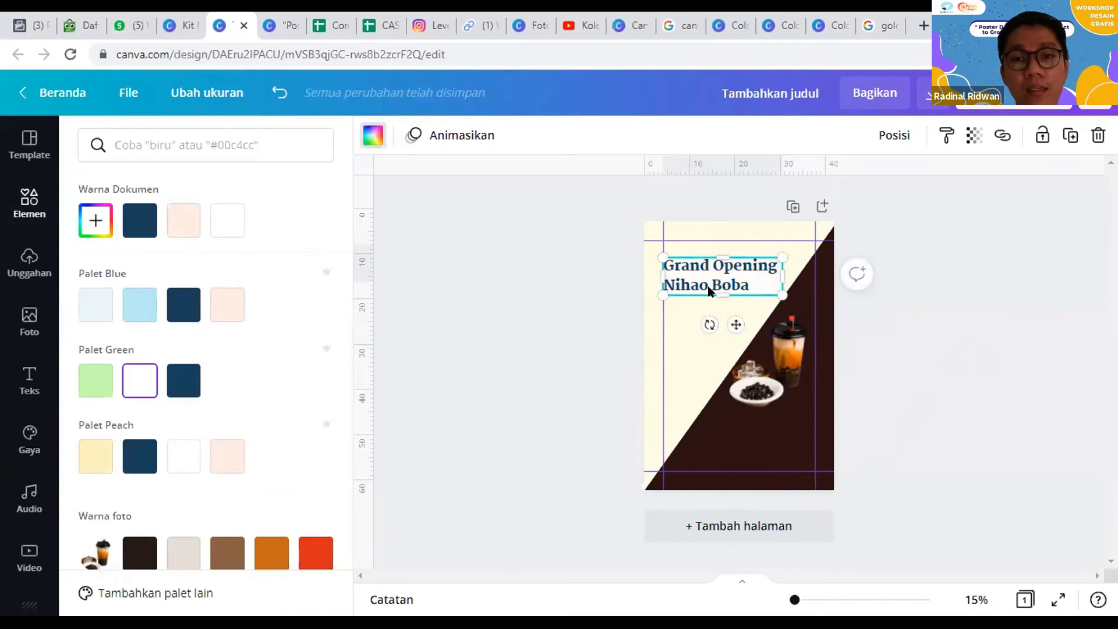
pyautogui.click(709, 291)
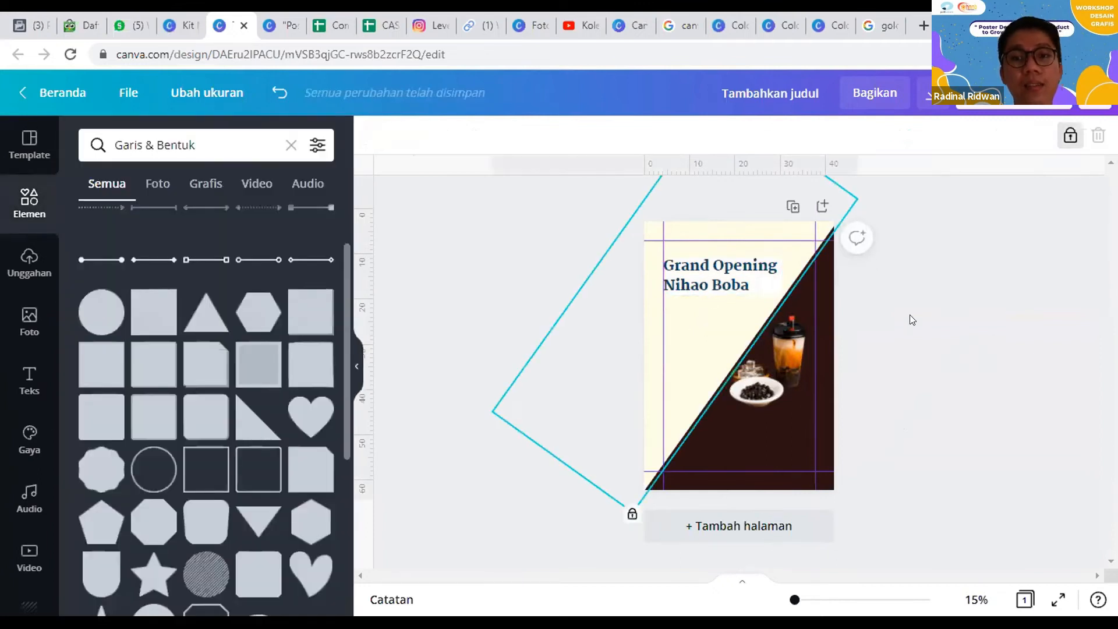
# Step: Add a new heading reading "Buy 1" and "Get 1" on two lines and align it to the poster's left margin guide
pyautogui.click(29, 382)
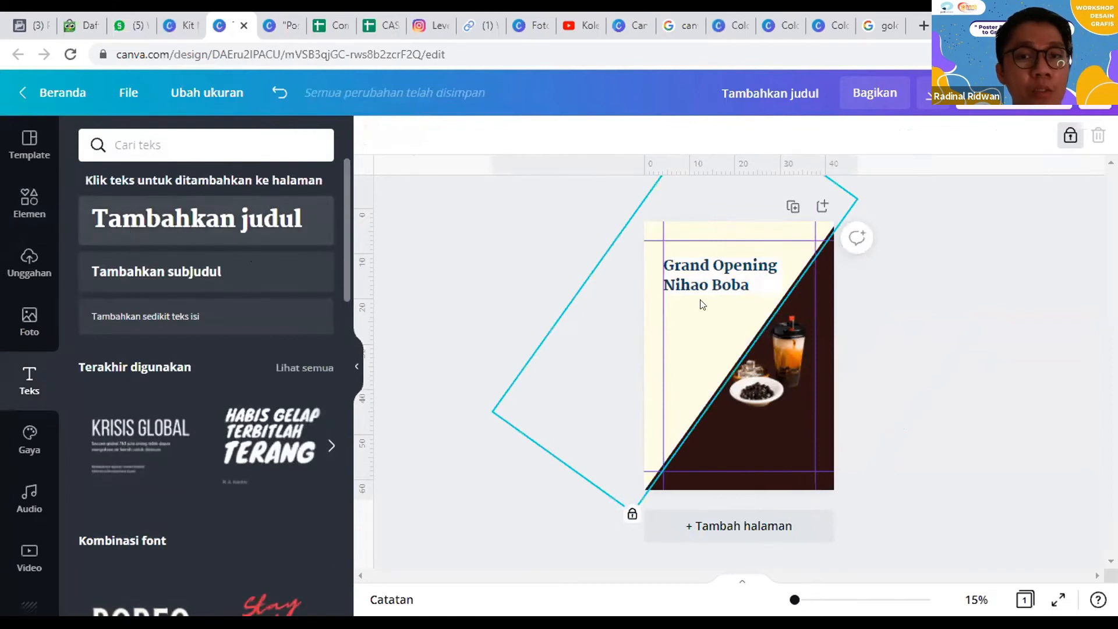
pyautogui.click(163, 226)
pyautogui.moveTo(745, 392); pyautogui.dragTo(714, 392)
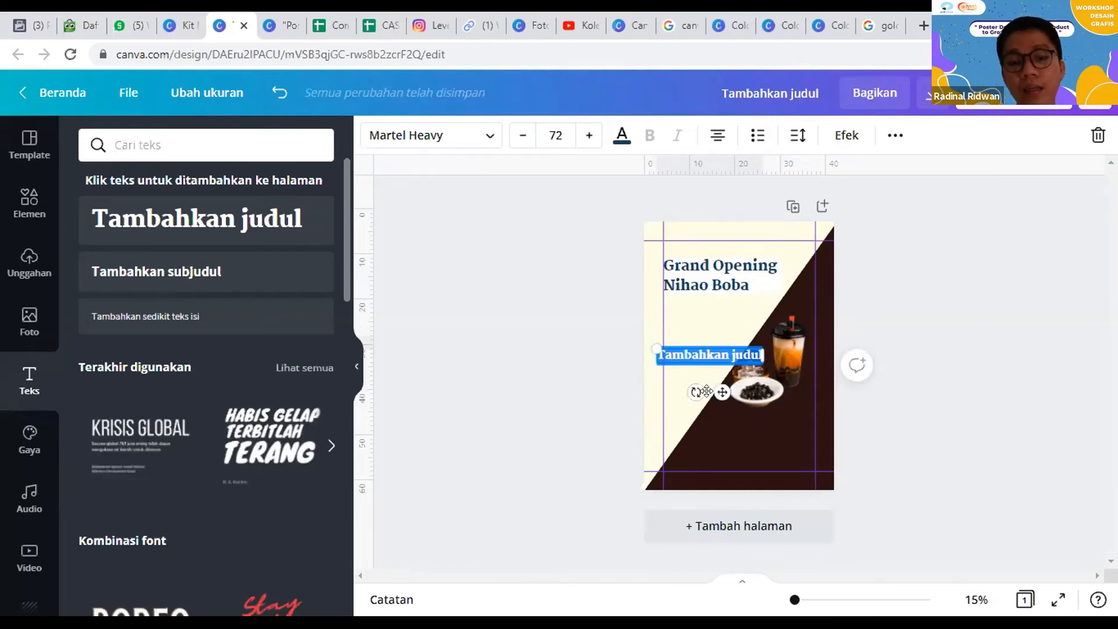
pyautogui.write('Buy 1 ')
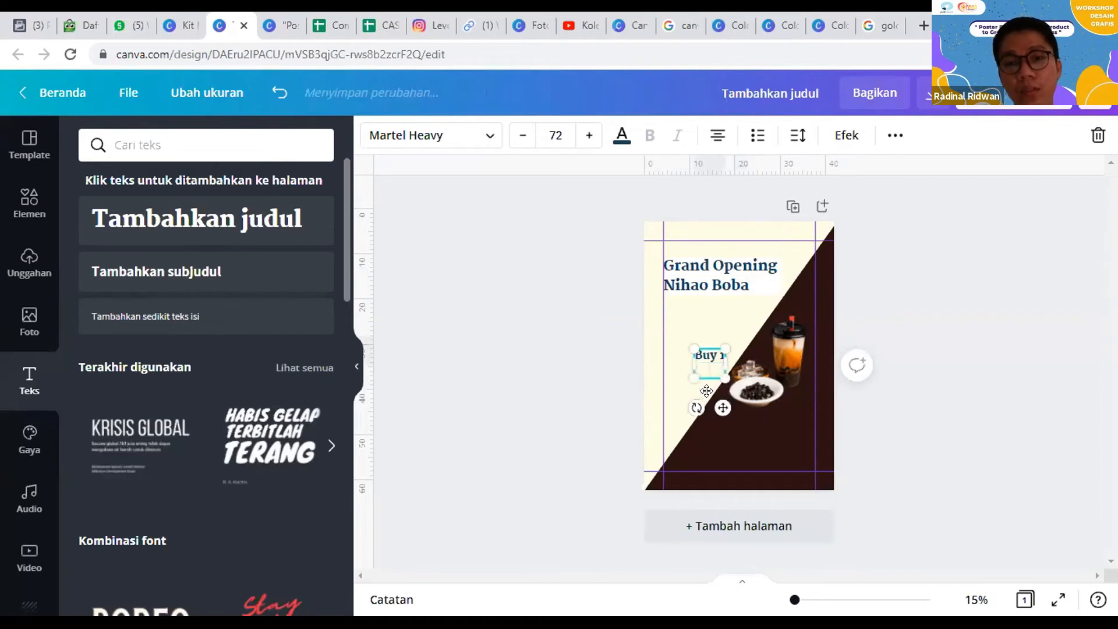
pyautogui.write('Get 1')
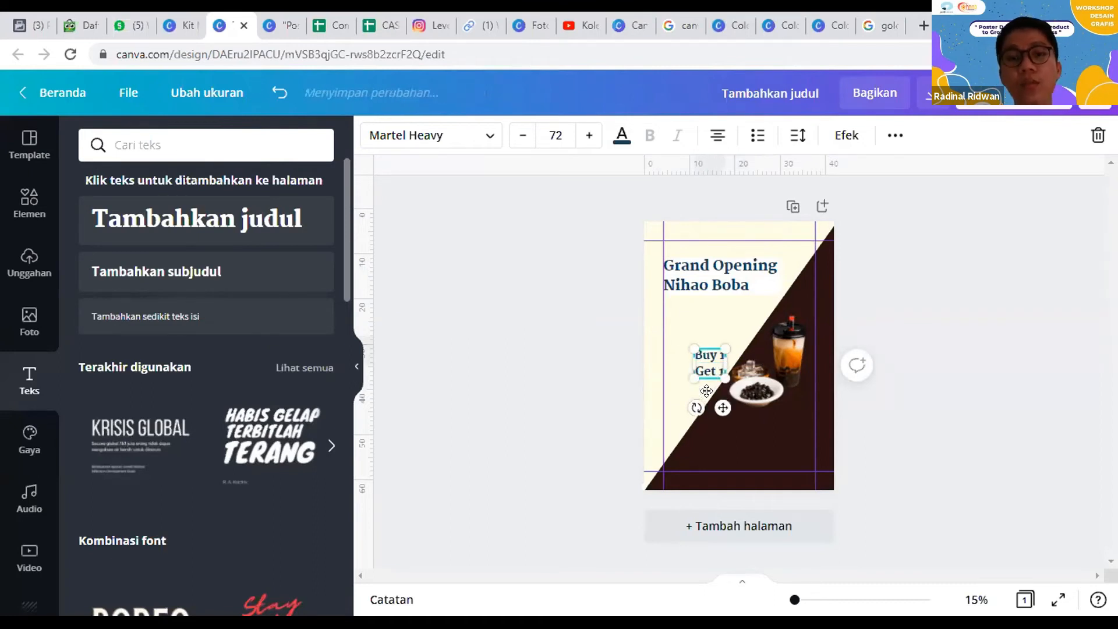
pyautogui.moveTo(711, 410); pyautogui.dragTo(679, 411)
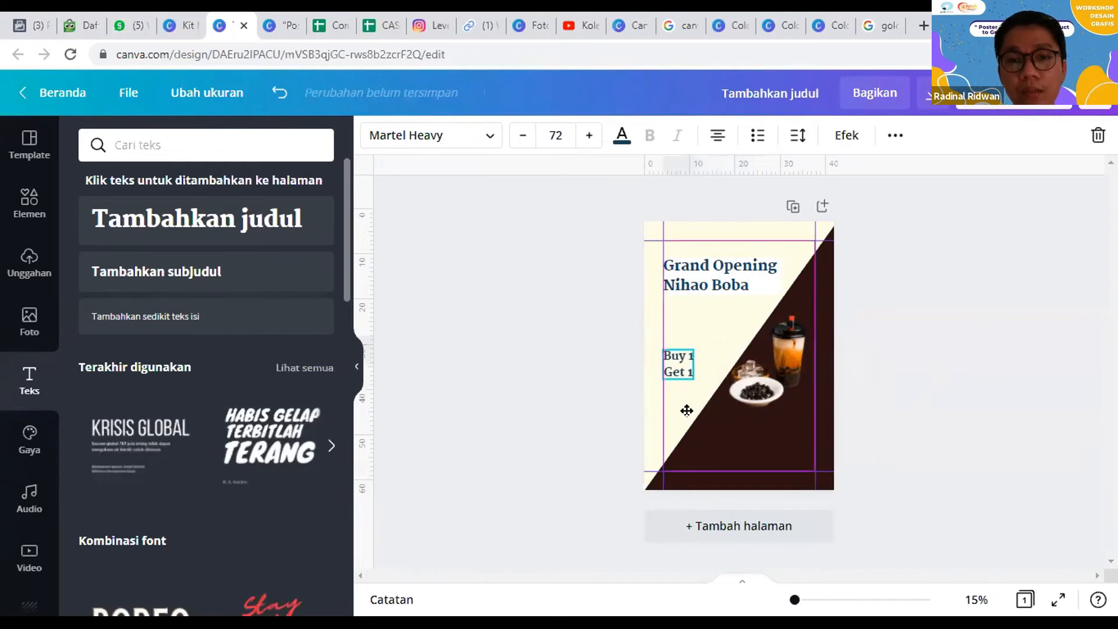
# Step: Set both lines of the "Buy 1 Get 1" text to font size 100 and move it just inside the left margin guide
pyautogui.click(537, 127)
pyautogui.write('10')
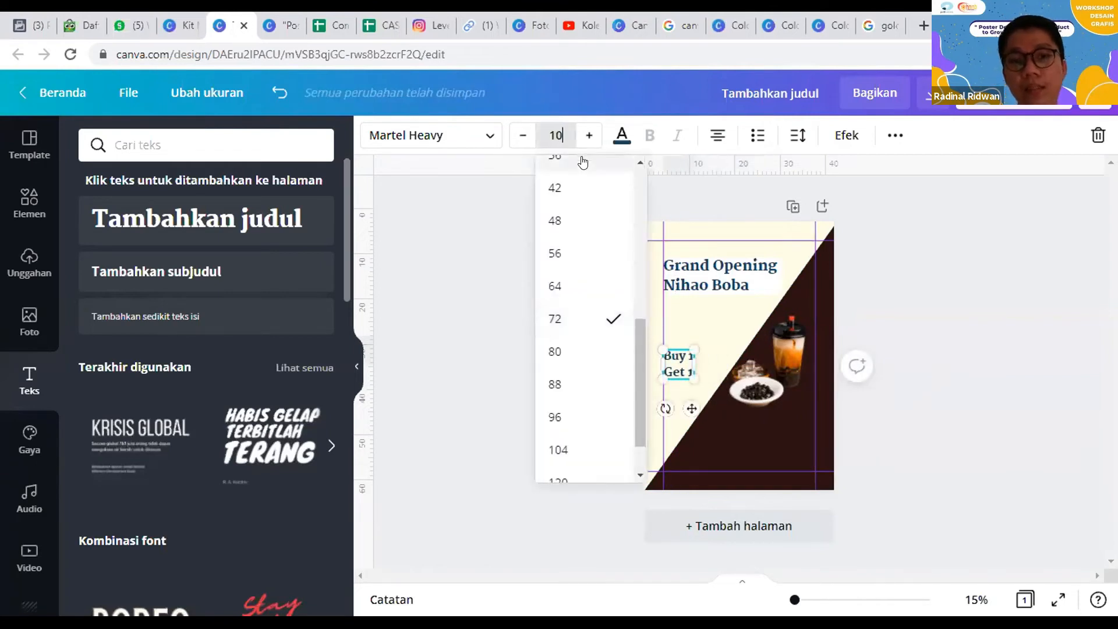
pyautogui.write('0')
pyautogui.press('Return')
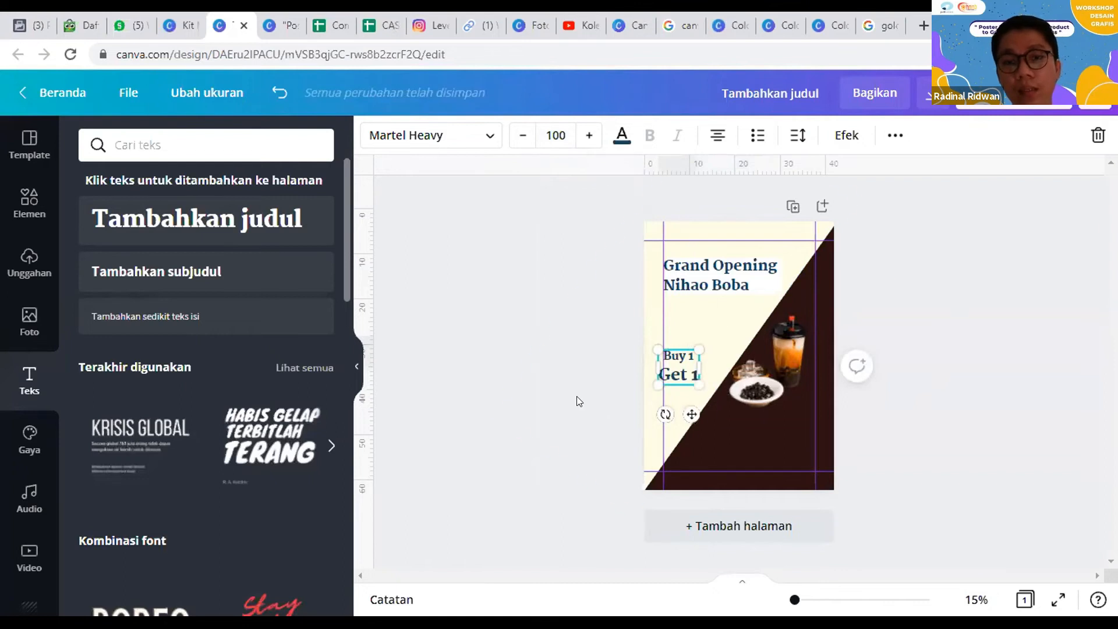
pyautogui.click(556, 135)
pyautogui.press('Return')
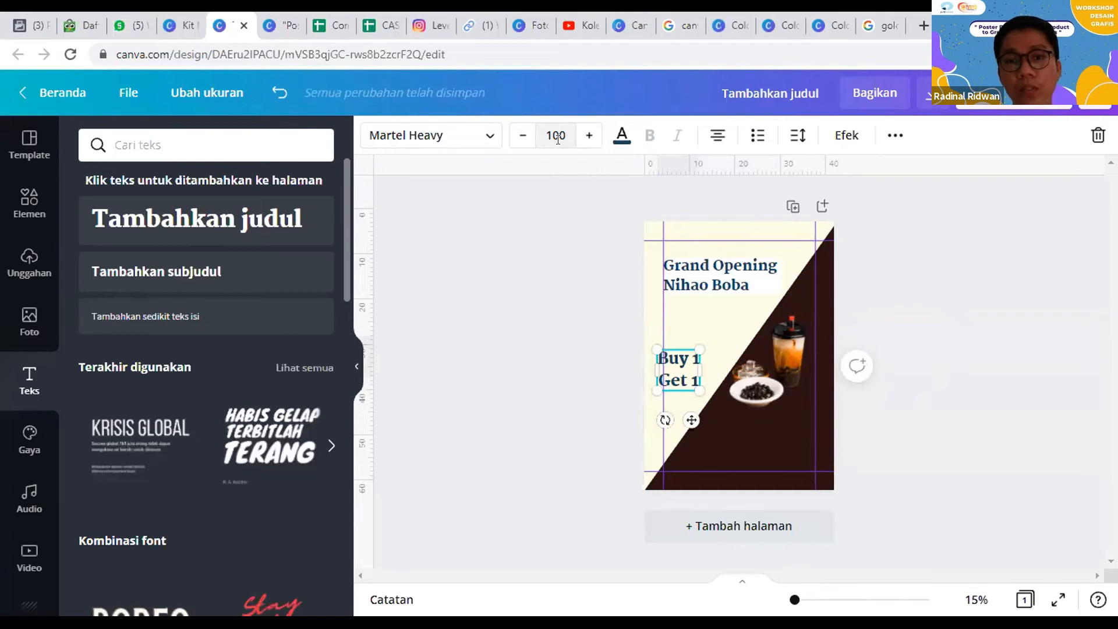
pyautogui.moveTo(693, 406)
pyautogui.mouseDown()
pyautogui.moveTo(698, 399)
pyautogui.moveTo(702, 412)
pyautogui.mouseUp()
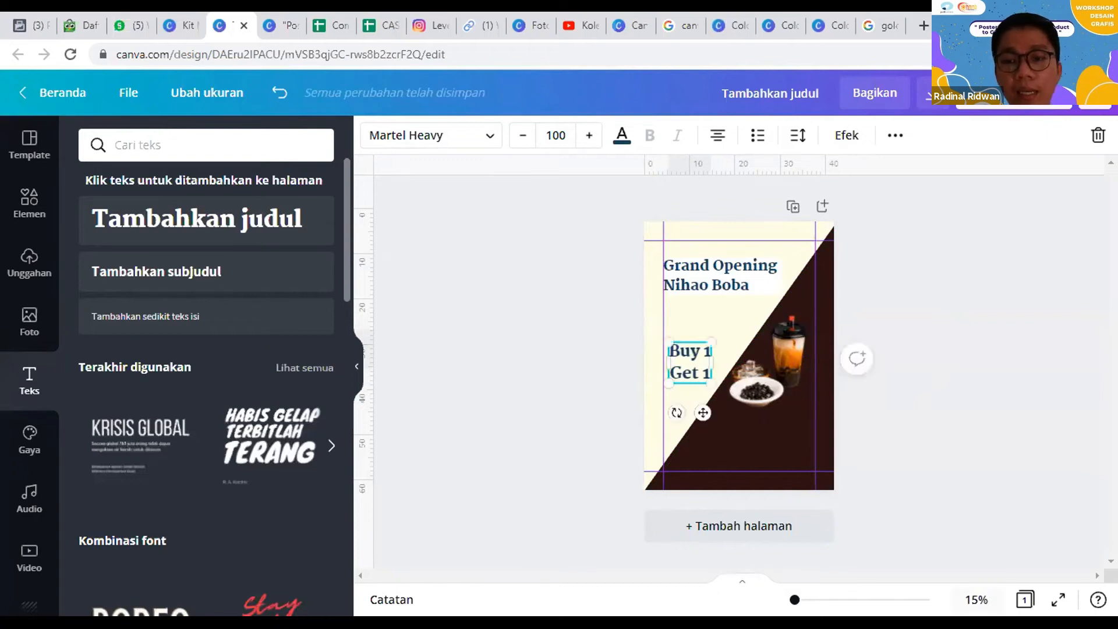
# Step: Add a plain solid line between "Buy 1" and "Get 1" and shorten it to a horizontal divider about 9 cm long
pyautogui.click(976, 600)
pyautogui.click(926, 552)
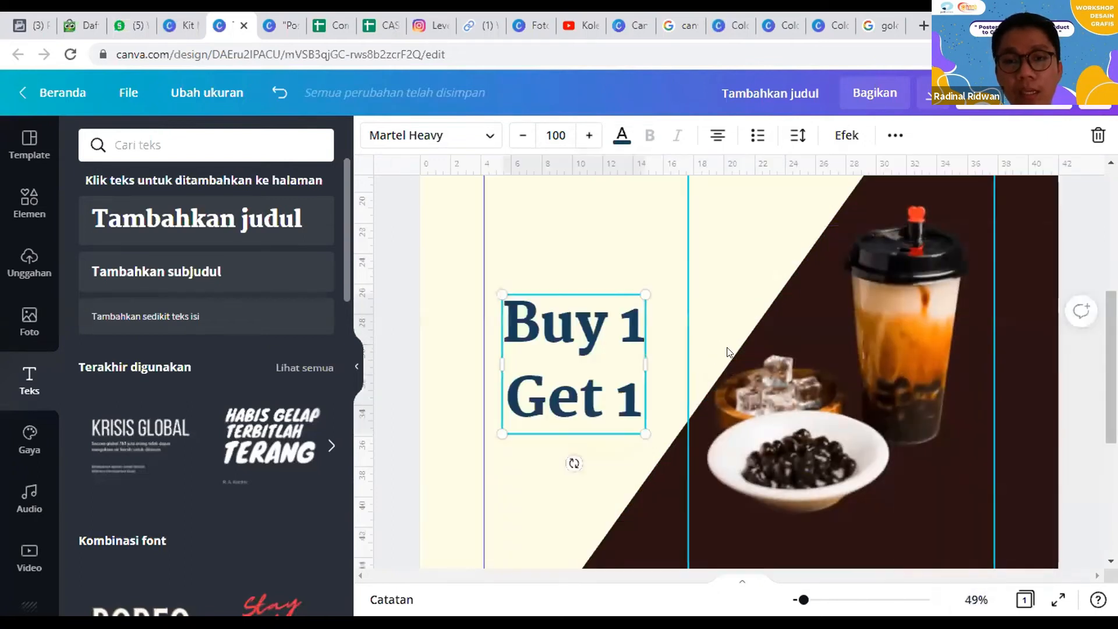
pyautogui.scroll(5, 727, 352)
pyautogui.scroll(-5, 736, 349)
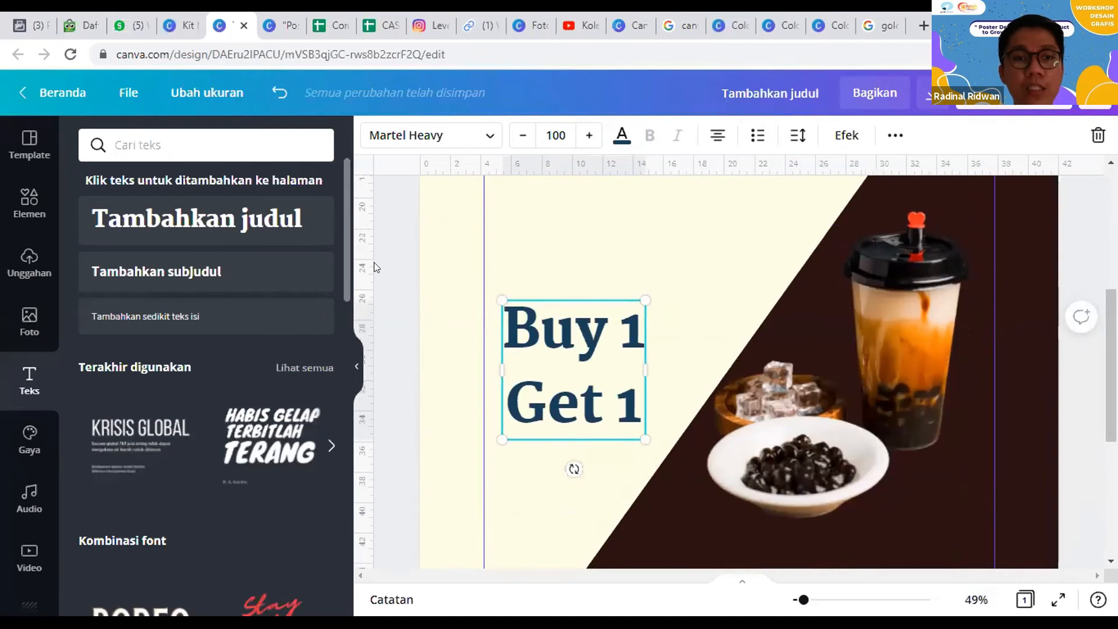
pyautogui.click(24, 200)
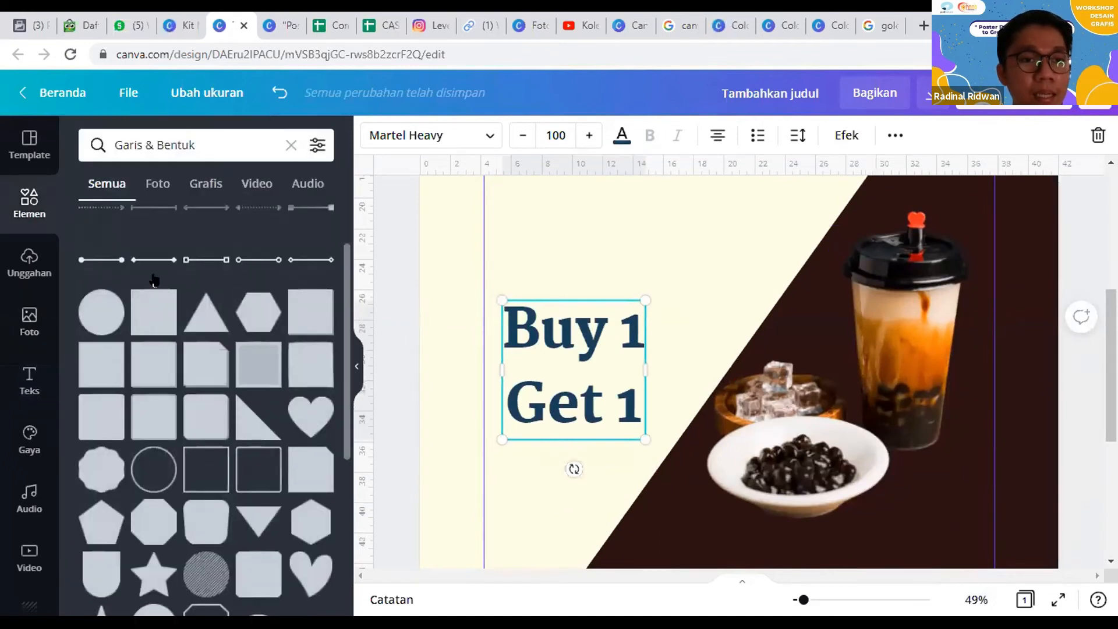
pyautogui.scroll(2, 110, 259)
pyautogui.click(116, 237)
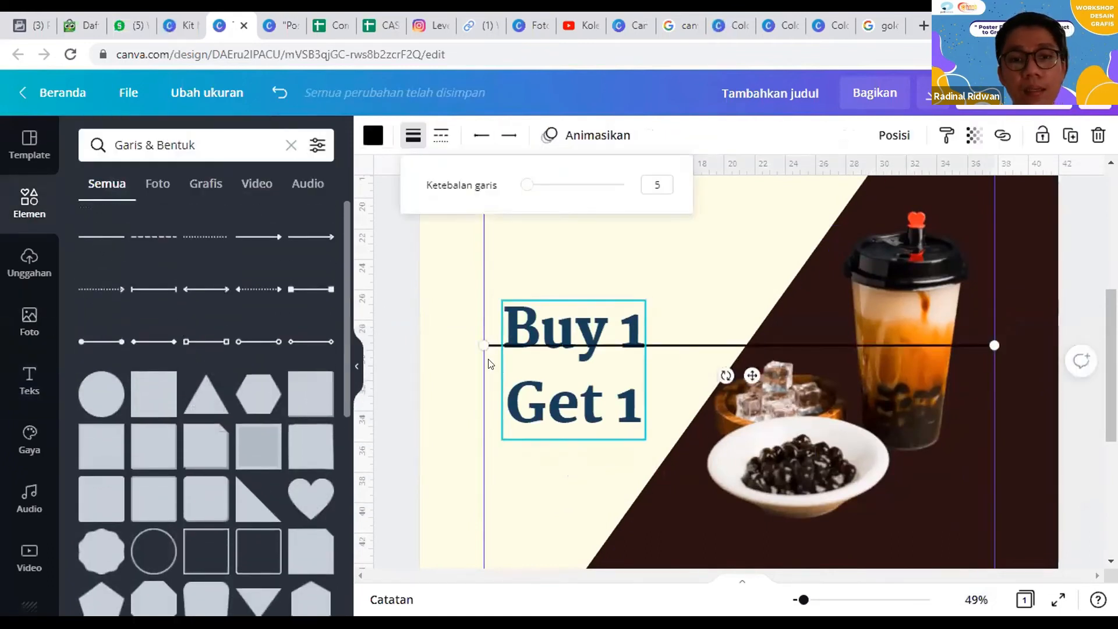
pyautogui.moveTo(499, 342)
pyautogui.mouseDown()
pyautogui.moveTo(498, 365)
pyautogui.moveTo(495, 357)
pyautogui.mouseUp()
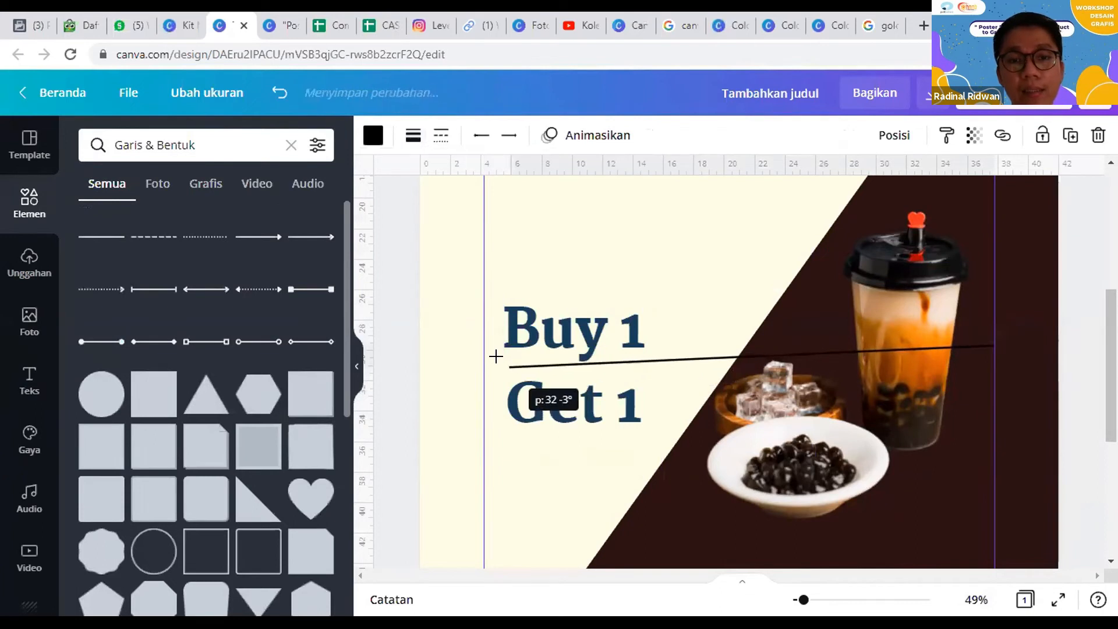
pyautogui.moveTo(682, 364); pyautogui.dragTo(683, 371)
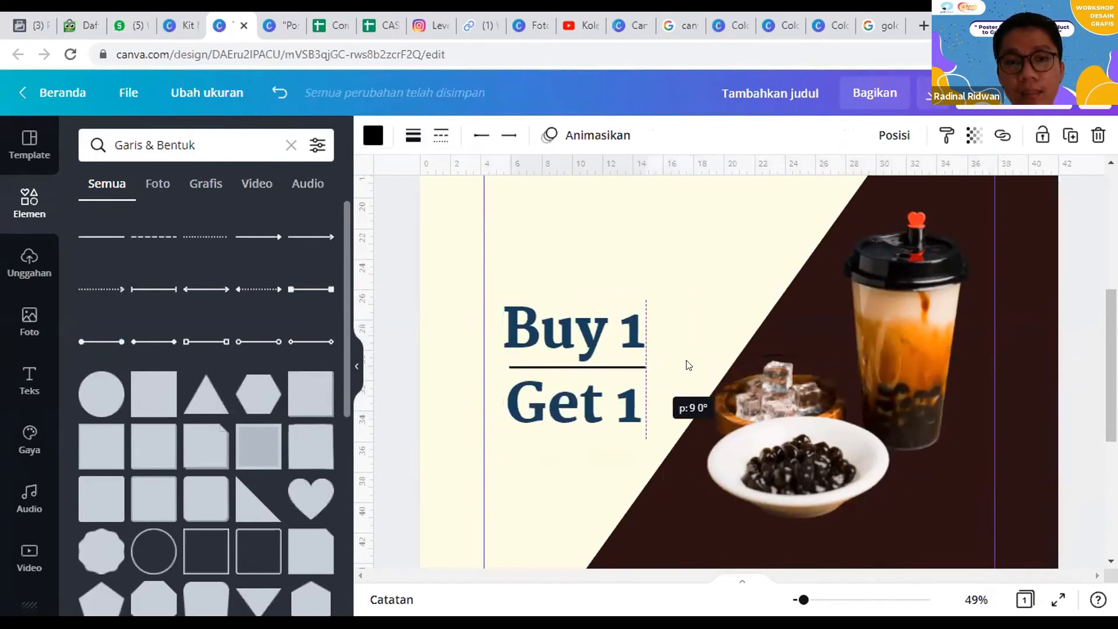
# Step: Colour the divider line with the dark navy of Palet Blue
pyautogui.click(373, 135)
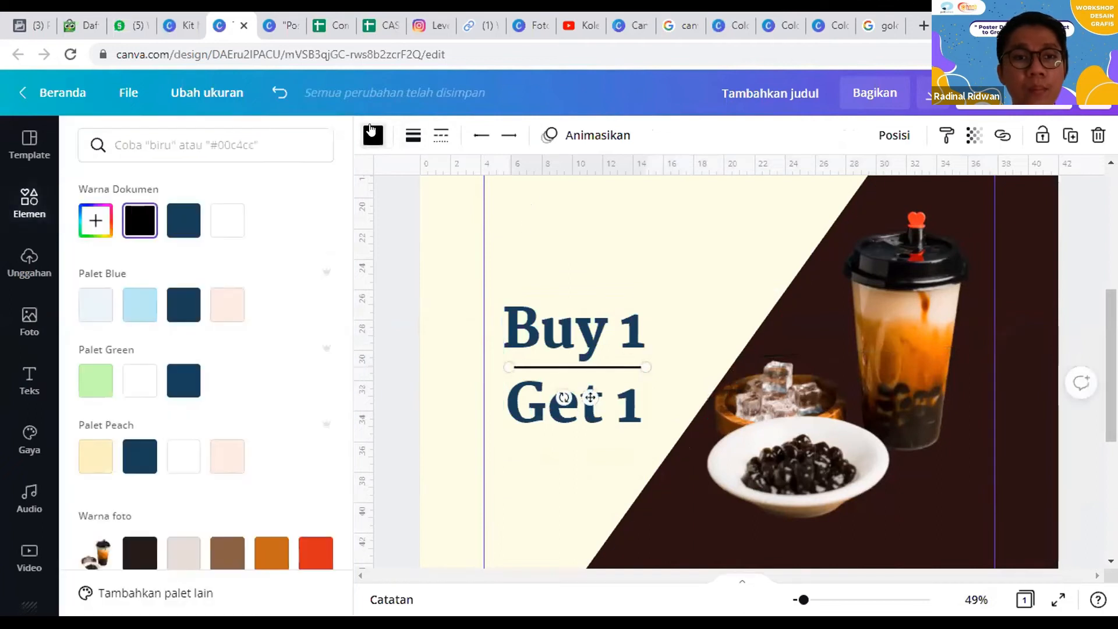
pyautogui.click(222, 219)
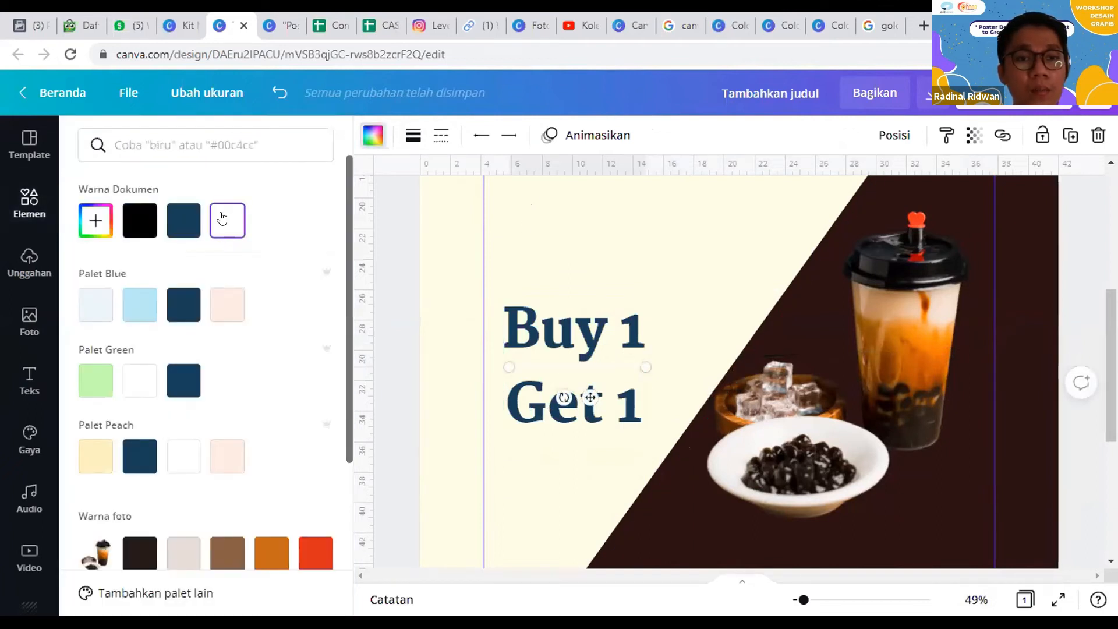
pyautogui.click(175, 307)
pyautogui.click(126, 317)
pyautogui.click(183, 305)
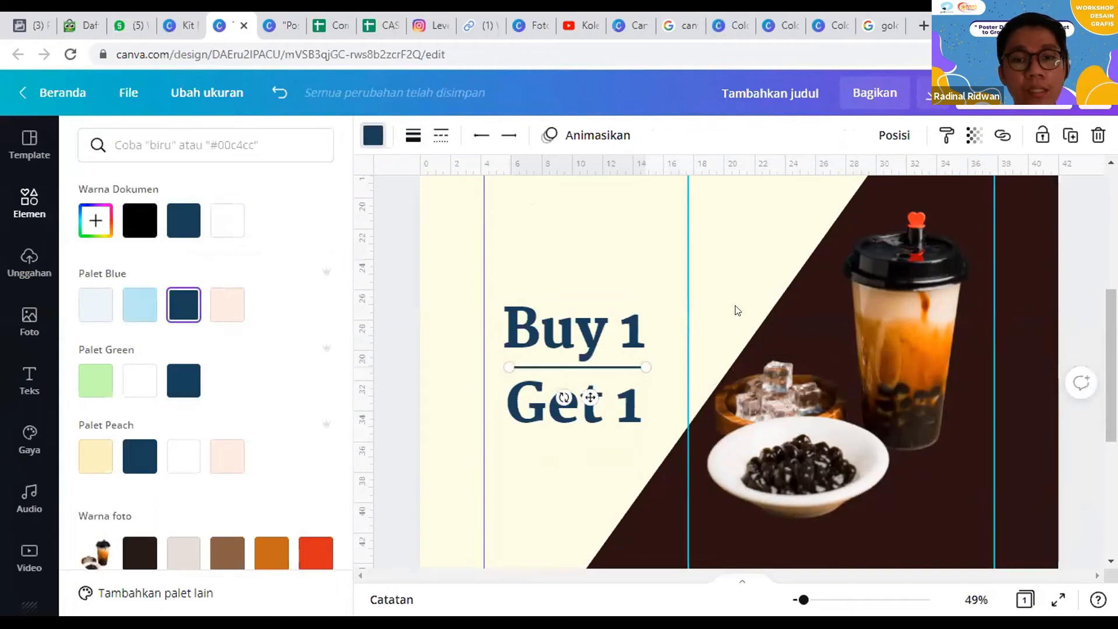
pyautogui.click(751, 302)
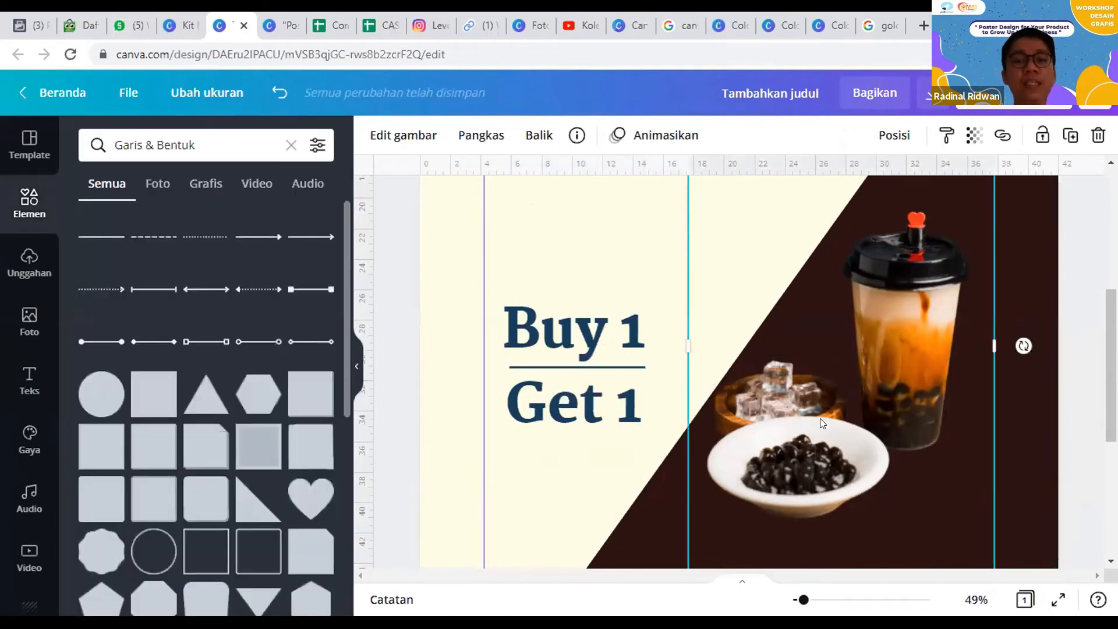
# Step: Add a subheading reading "Boba Milk" directly below the "Get 1" text
pyautogui.scroll(-2, 958, 348)
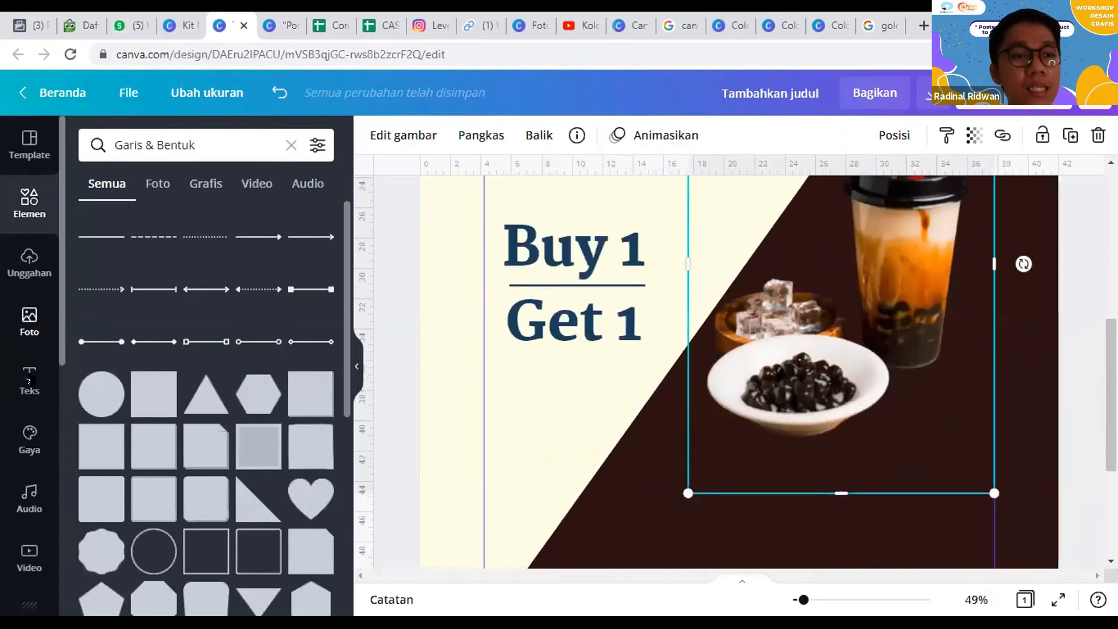
pyautogui.click(29, 382)
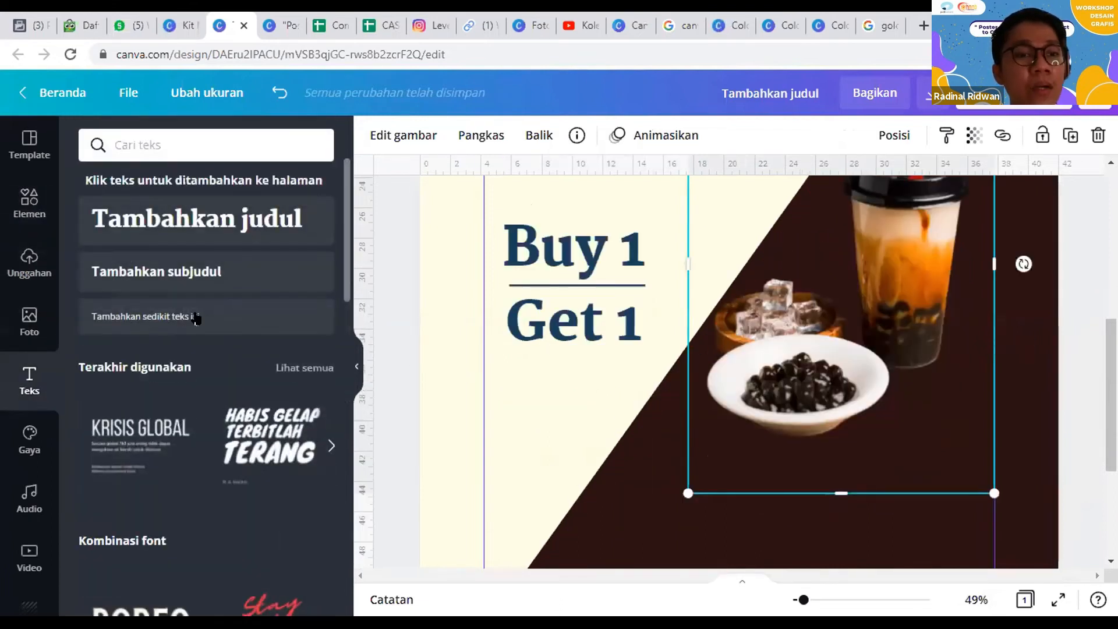
pyautogui.click(205, 271)
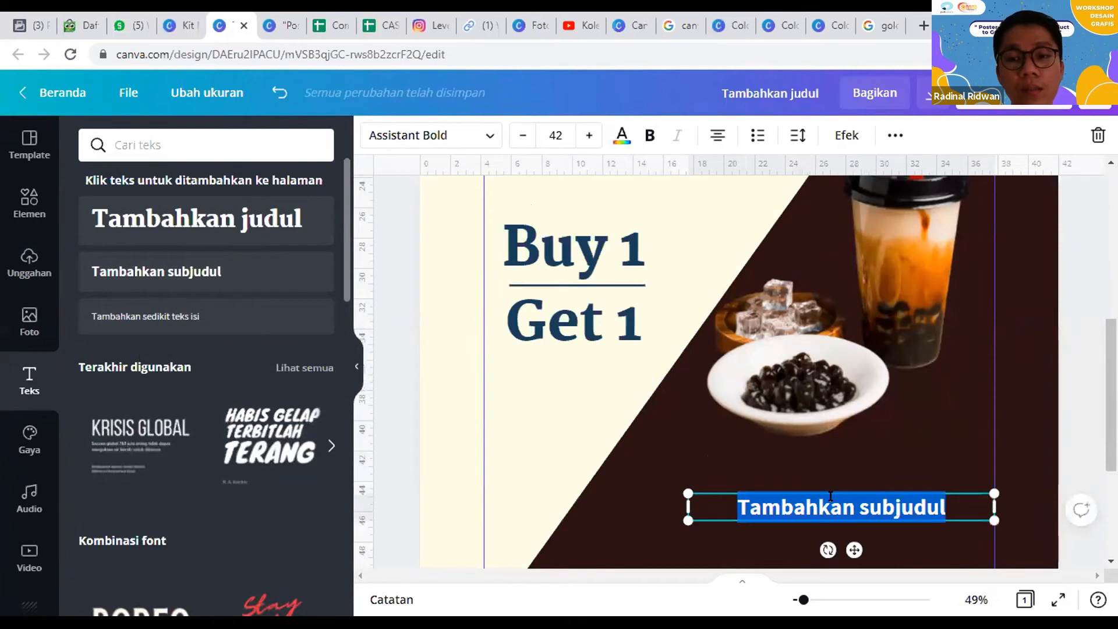
pyautogui.moveTo(634, 418); pyautogui.dragTo(669, 404)
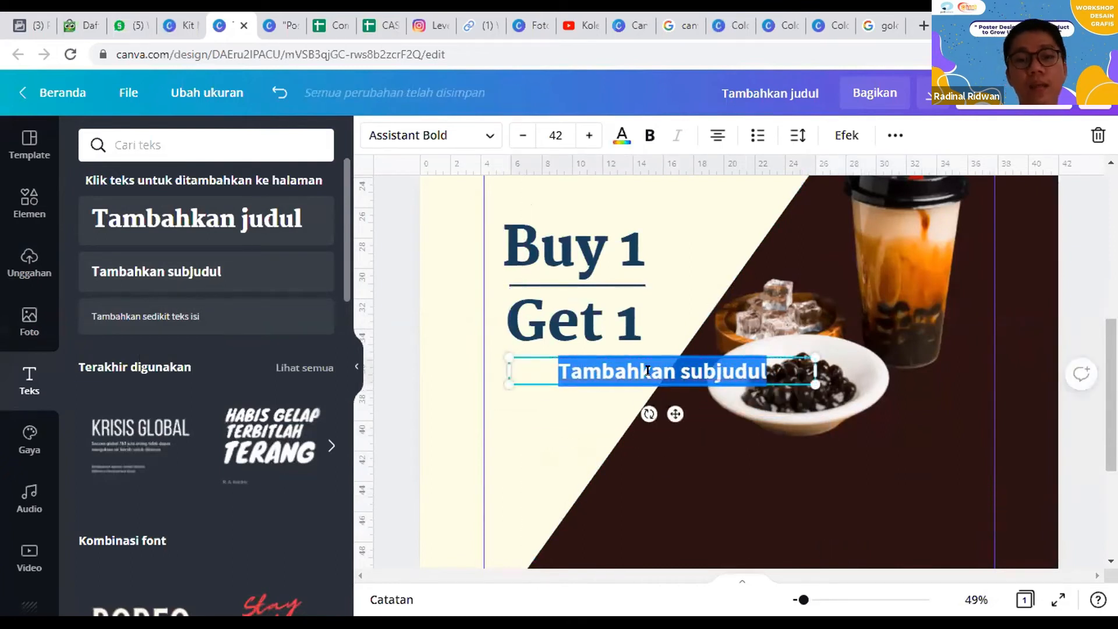
pyautogui.write('Boba Milk')
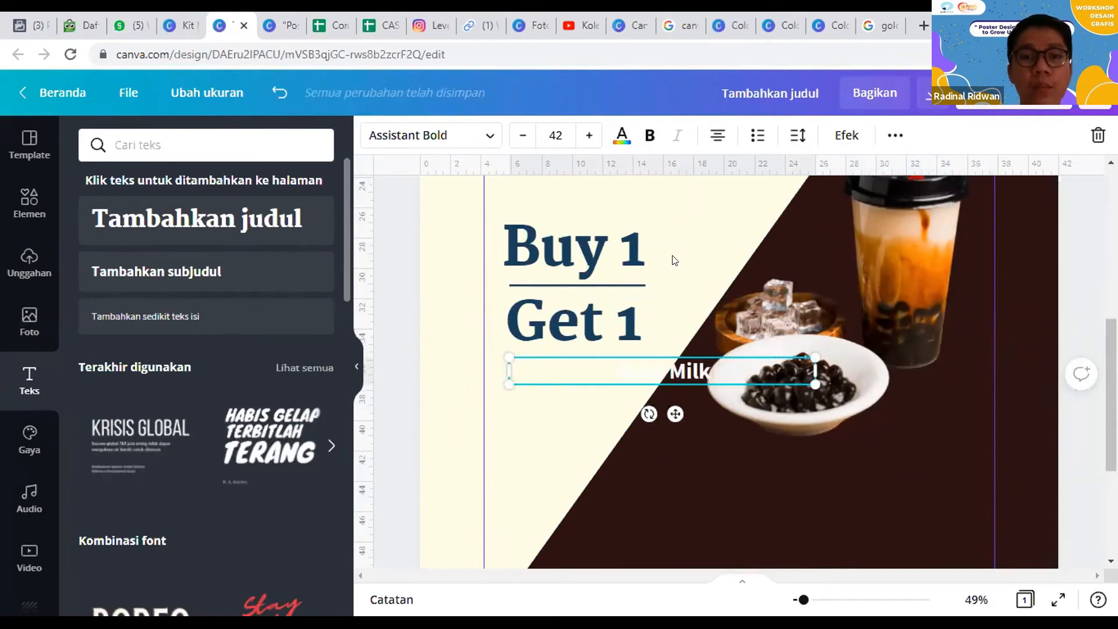
# Step: Colour the "Boba Milk" subheading with the near-black shade from the photo colours
pyautogui.click(622, 135)
pyautogui.click(828, 505)
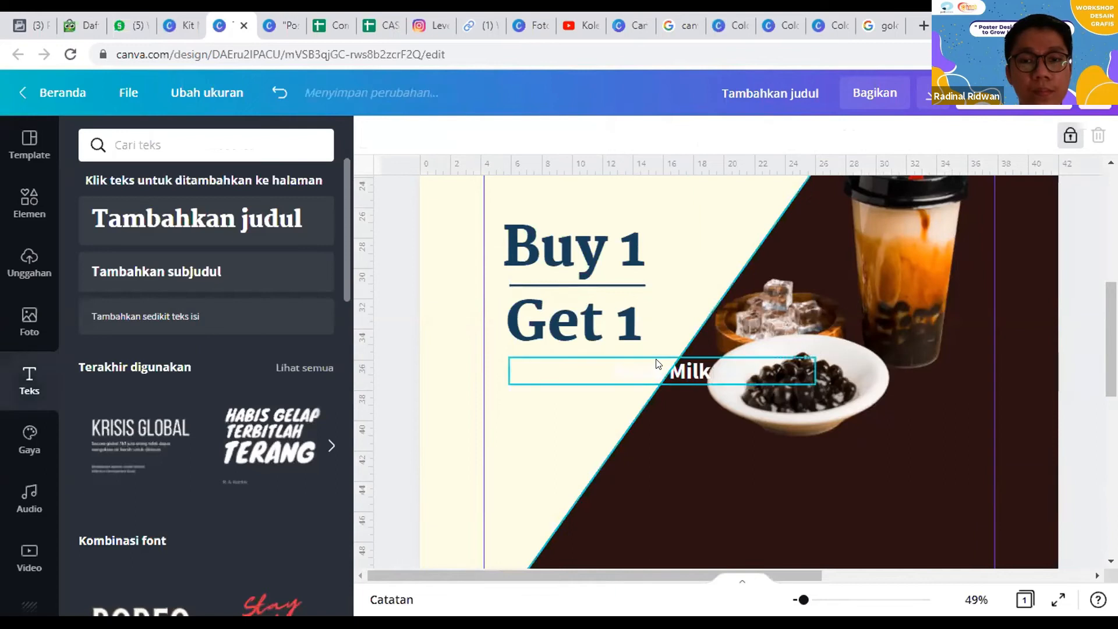
pyautogui.click(661, 369)
pyautogui.click(683, 370)
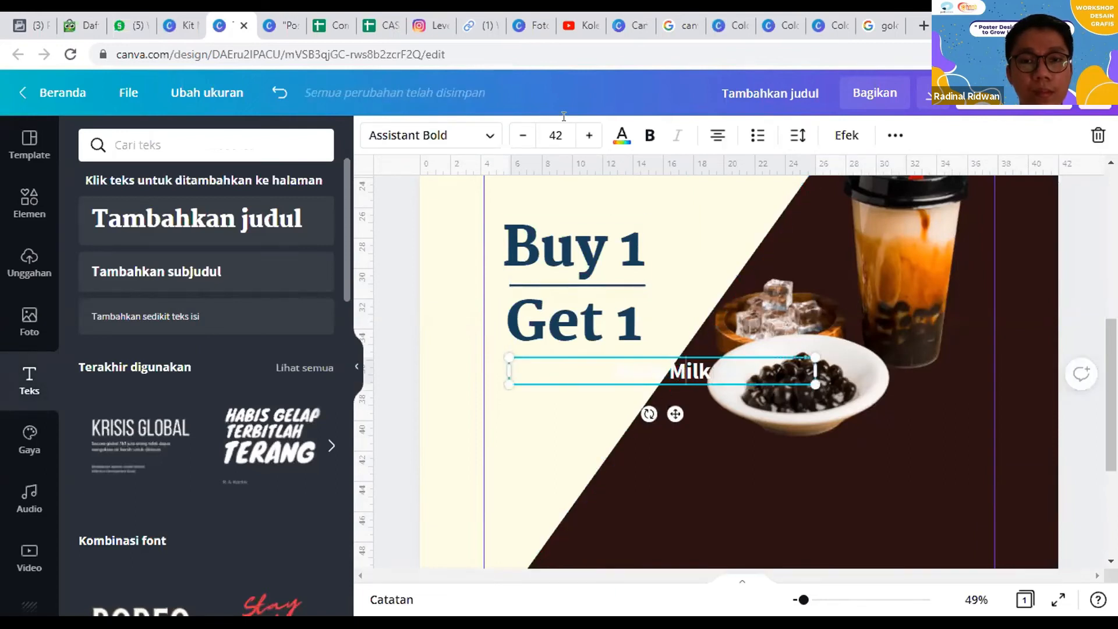
pyautogui.click(622, 135)
pyautogui.click(128, 549)
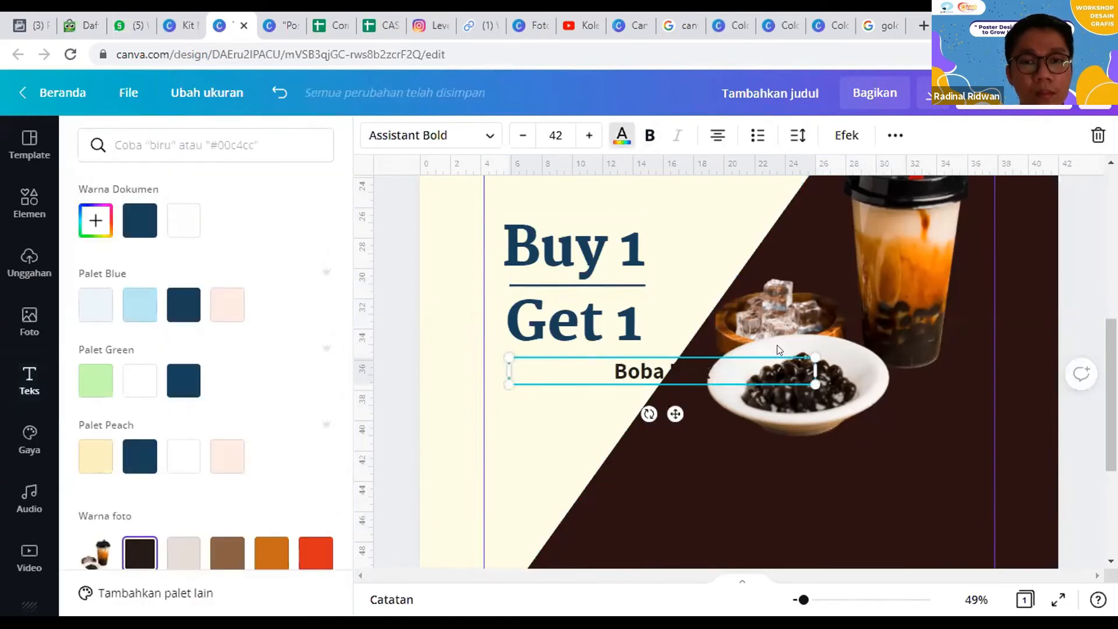
# Step: Narrow the subheading's text box and add "Boba Coffee" and "Boba Choclate" as its second and third lines
pyautogui.moveTo(815, 370); pyautogui.dragTo(667, 387)
pyautogui.press('Return')
pyautogui.write('Boba')
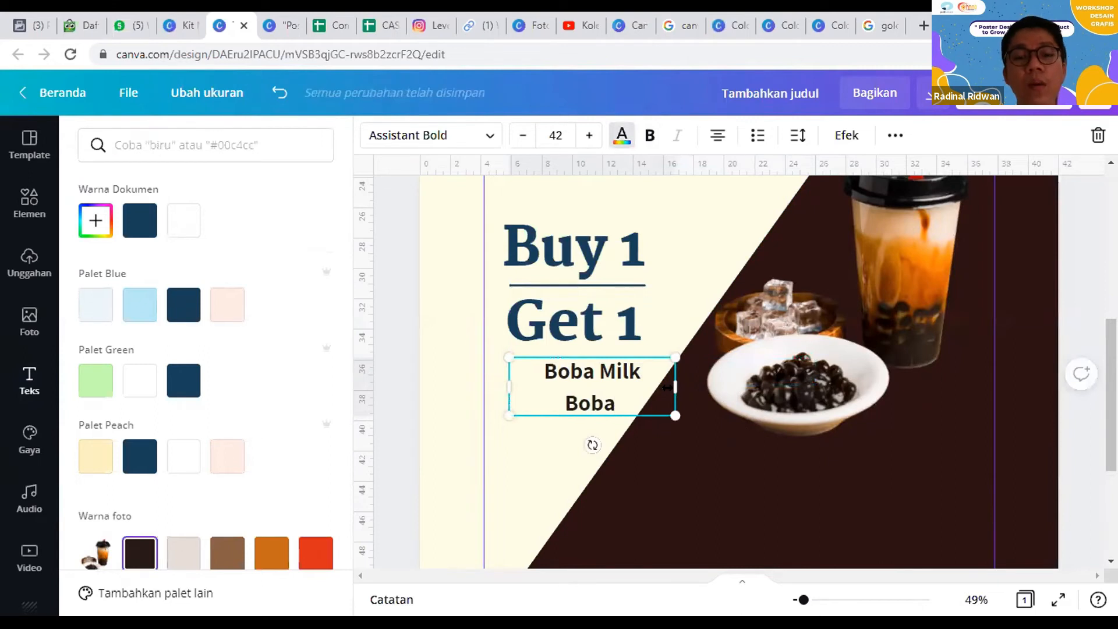
pyautogui.write(' Coffee')
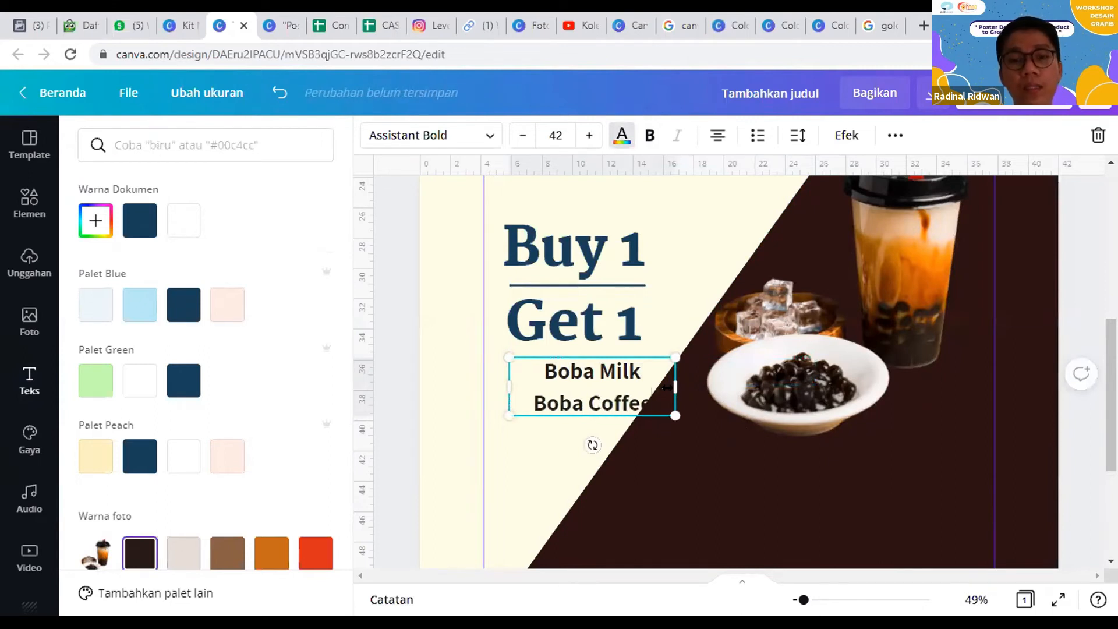
pyautogui.press('Return')
pyautogui.write('Boba Chocolate')
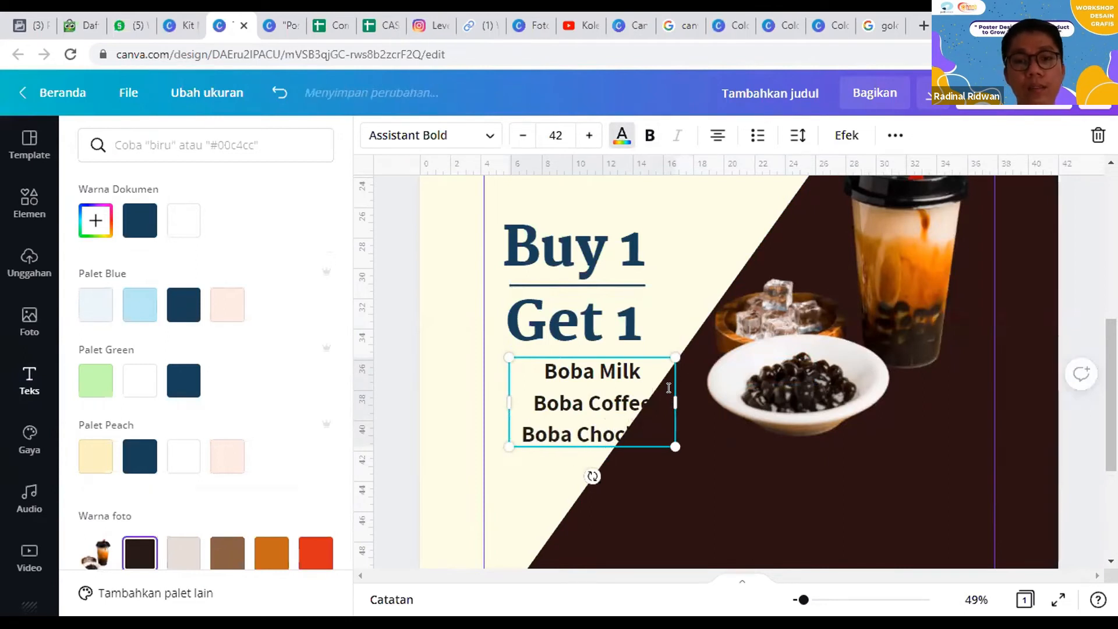
pyautogui.click(699, 459)
# Step: Left-align the three-line boba list, line it up with the divider's left end and scale it down to the divider's width
pyautogui.moveTo(589, 412); pyautogui.dragTo(571, 412)
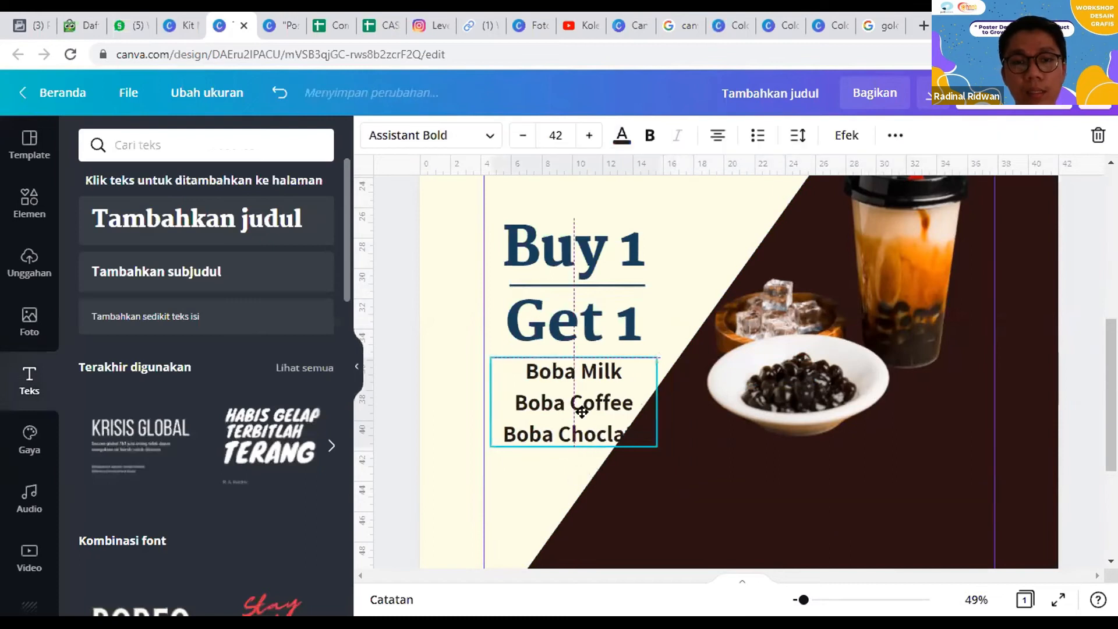
pyautogui.click(715, 138)
pyautogui.moveTo(545, 398); pyautogui.dragTo(566, 400)
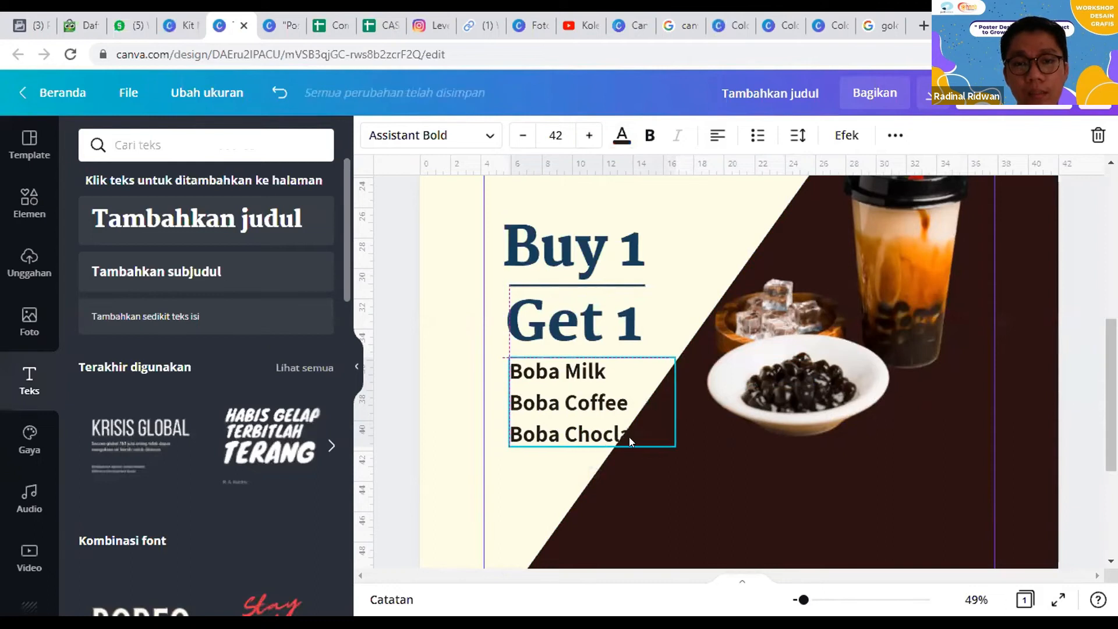
pyautogui.moveTo(643, 427); pyautogui.dragTo(644, 432)
pyautogui.click(673, 419)
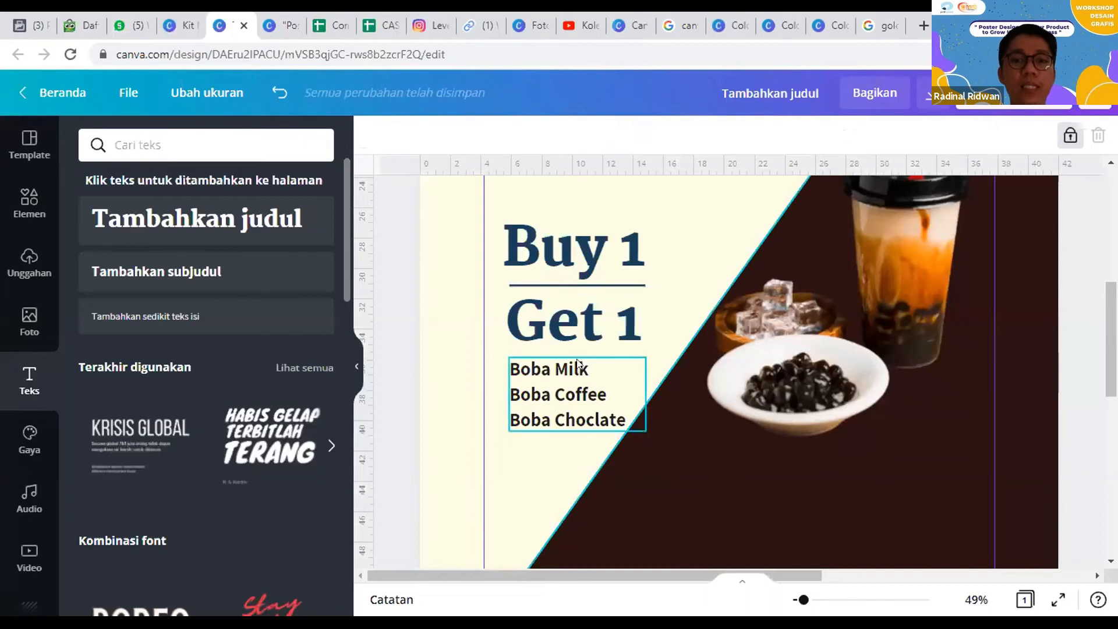
# Step: Review the poster's heading, boba photo, "Buy 1 Get 1" offer and drink list for placement and reading order
pyautogui.click(555, 401)
pyautogui.click(662, 449)
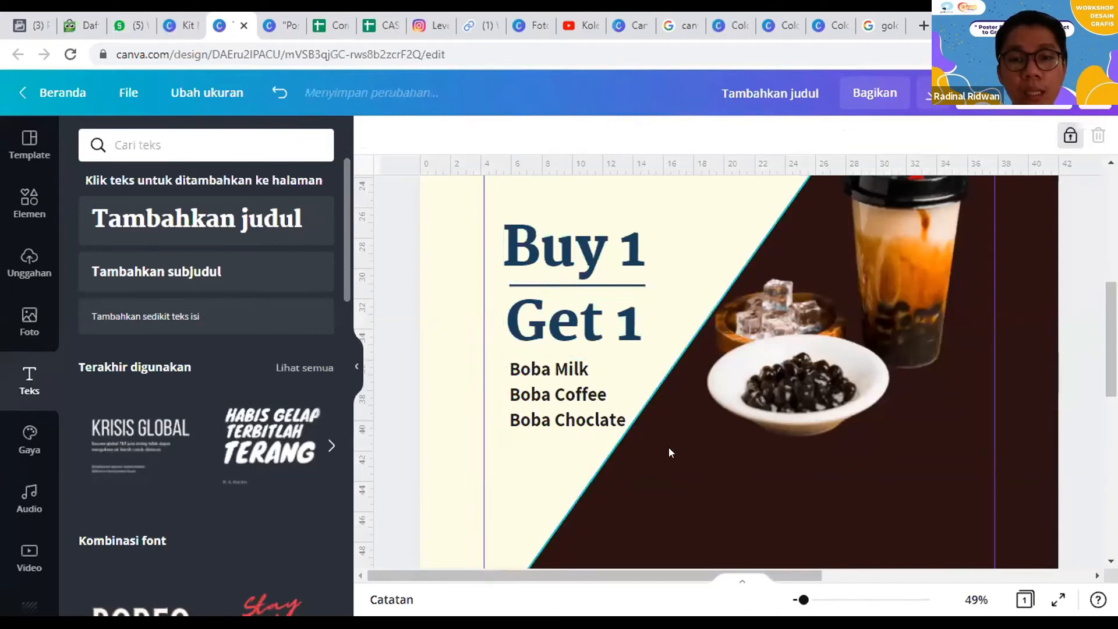
pyautogui.scroll(5, 661, 449)
pyautogui.click(655, 298)
pyautogui.scroll(-5, 681, 387)
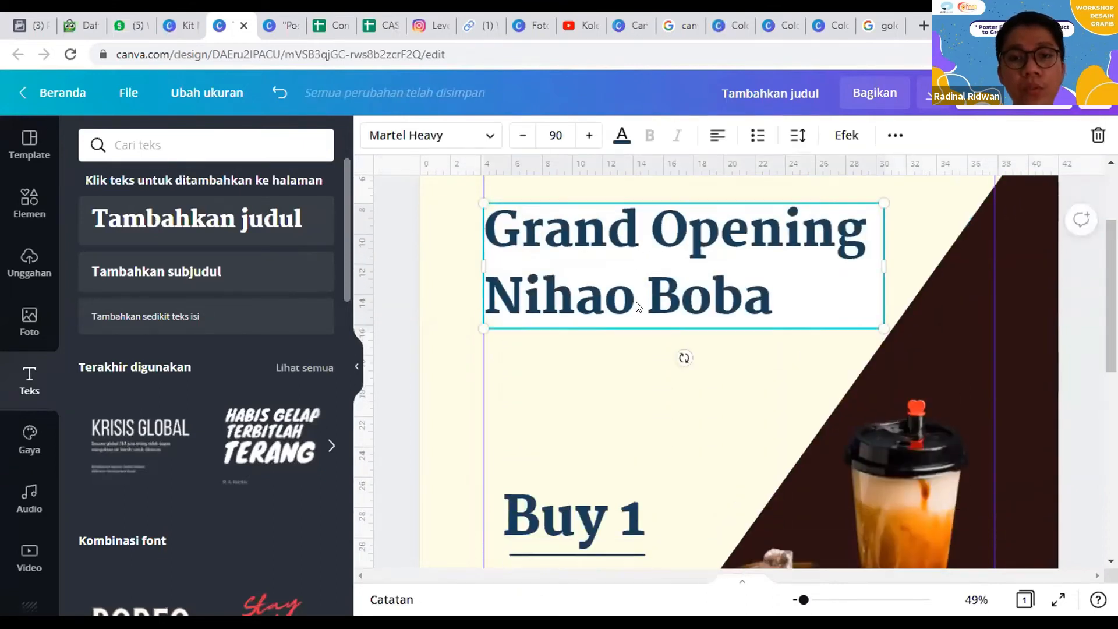
pyautogui.click(929, 347)
pyautogui.scroll(-2, 641, 296)
pyautogui.click(611, 247)
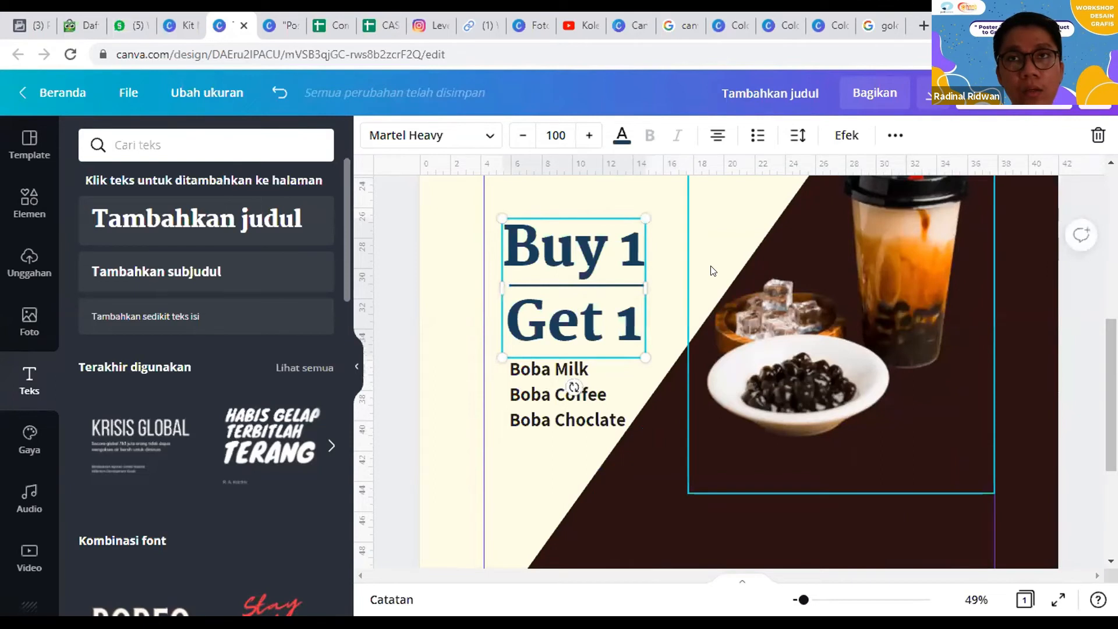
pyautogui.scroll(-2, 714, 274)
pyautogui.click(559, 314)
# Step: Add a subheading reading "Promo ini berlaku 3 Oktober 2021" on the dark area below the boba photo
pyautogui.scroll(-2, 687, 365)
pyautogui.click(688, 364)
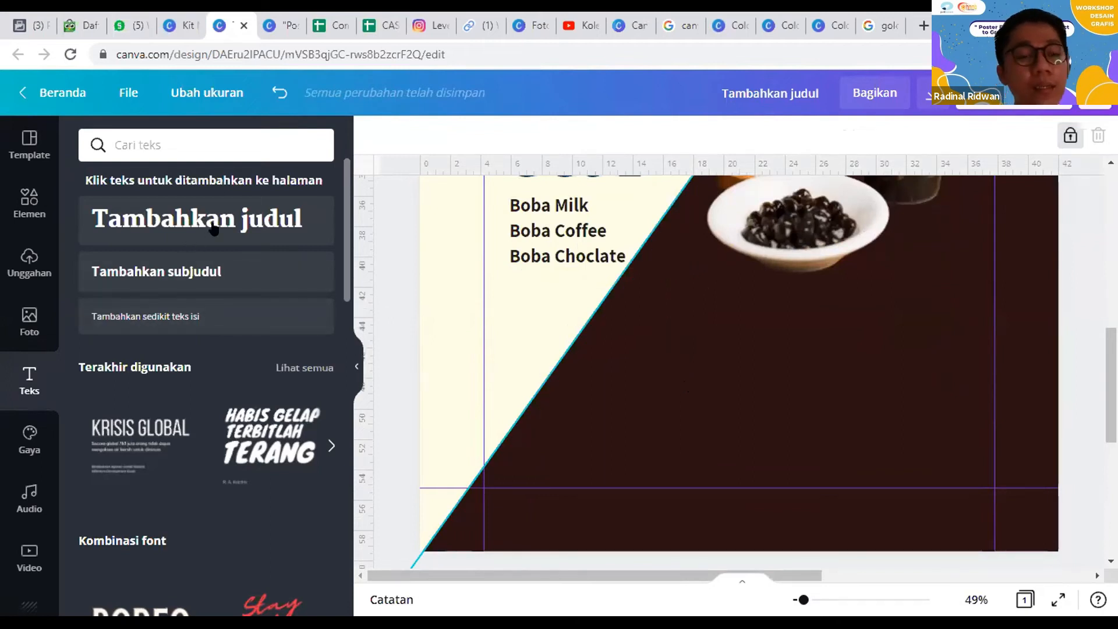
pyautogui.click(205, 269)
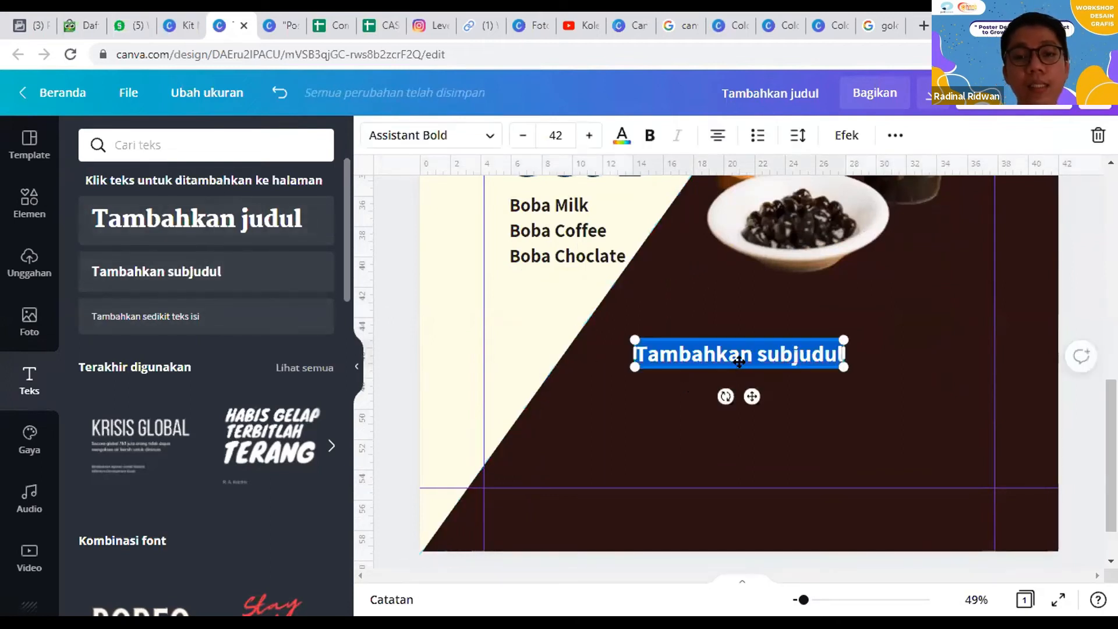
pyautogui.write('Promo')
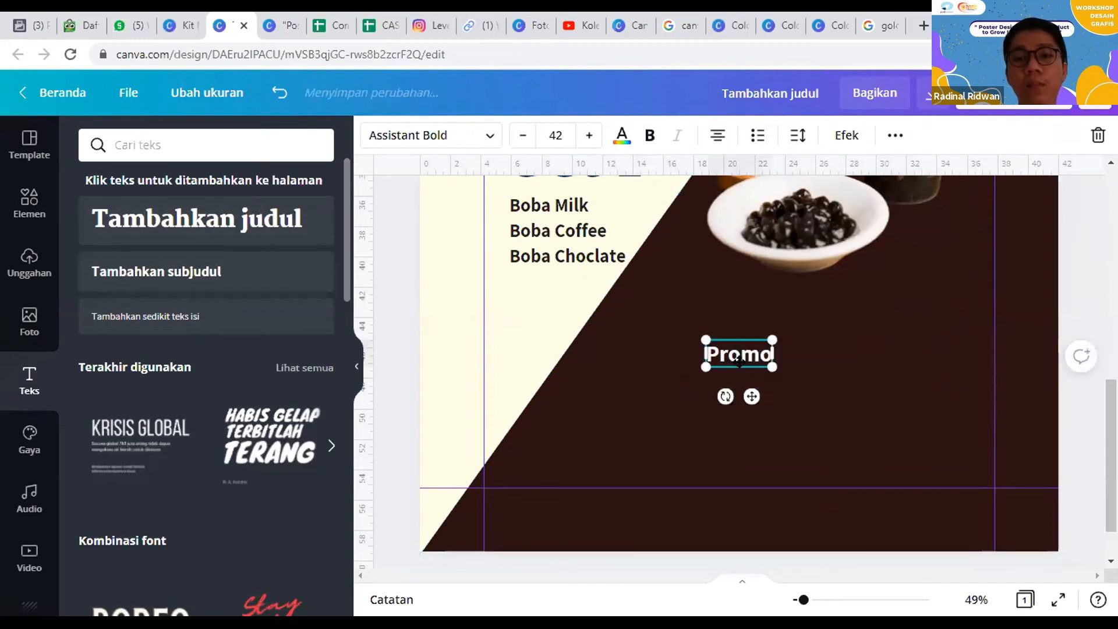
pyautogui.write(' ini be')
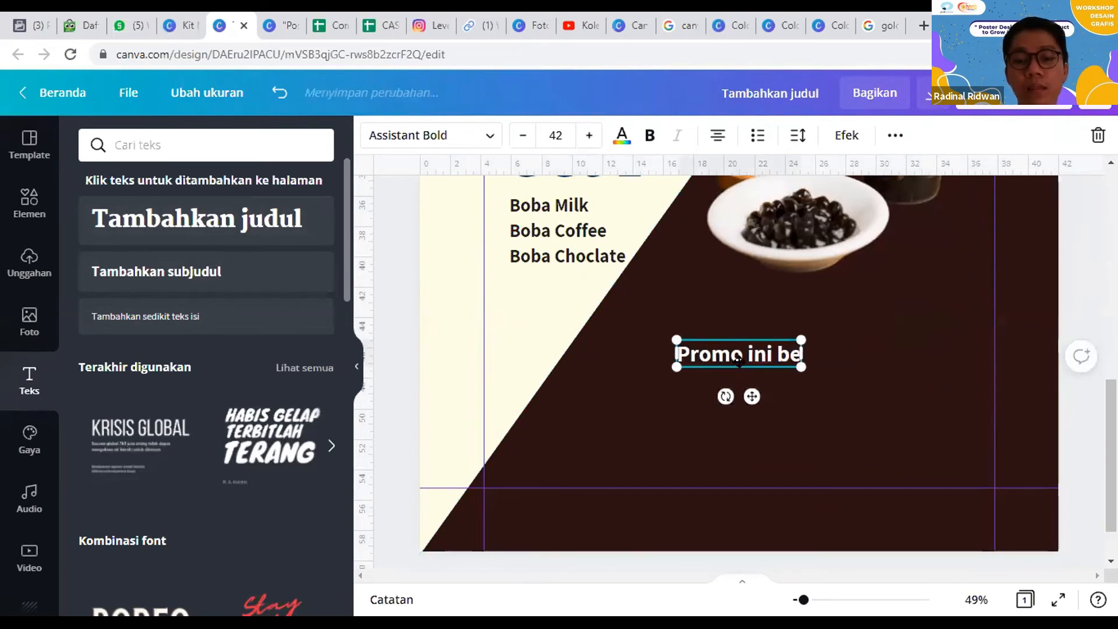
pyautogui.write('rlaku')
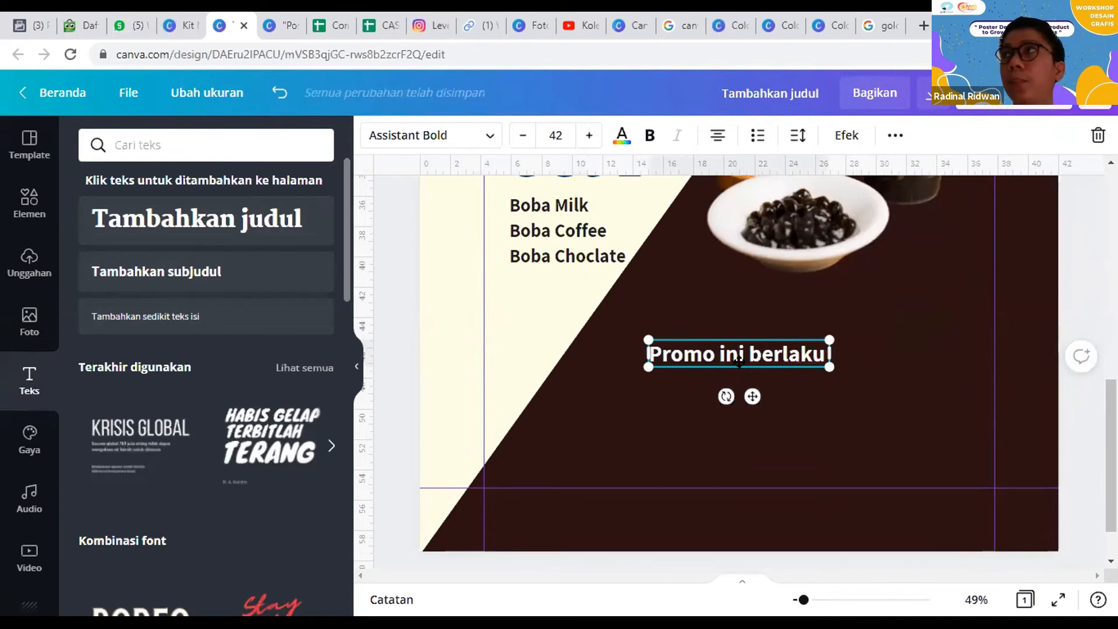
pyautogui.write(' 3 Oct')
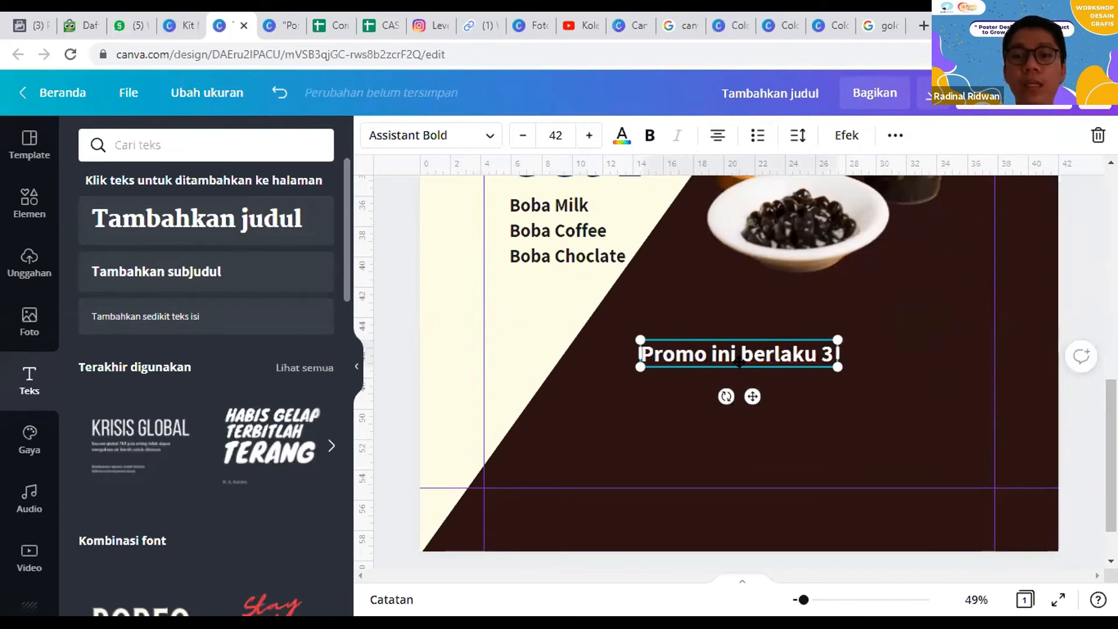
pyautogui.press('BackSpace')
pyautogui.press('BackSpace')
pyautogui.write('k')
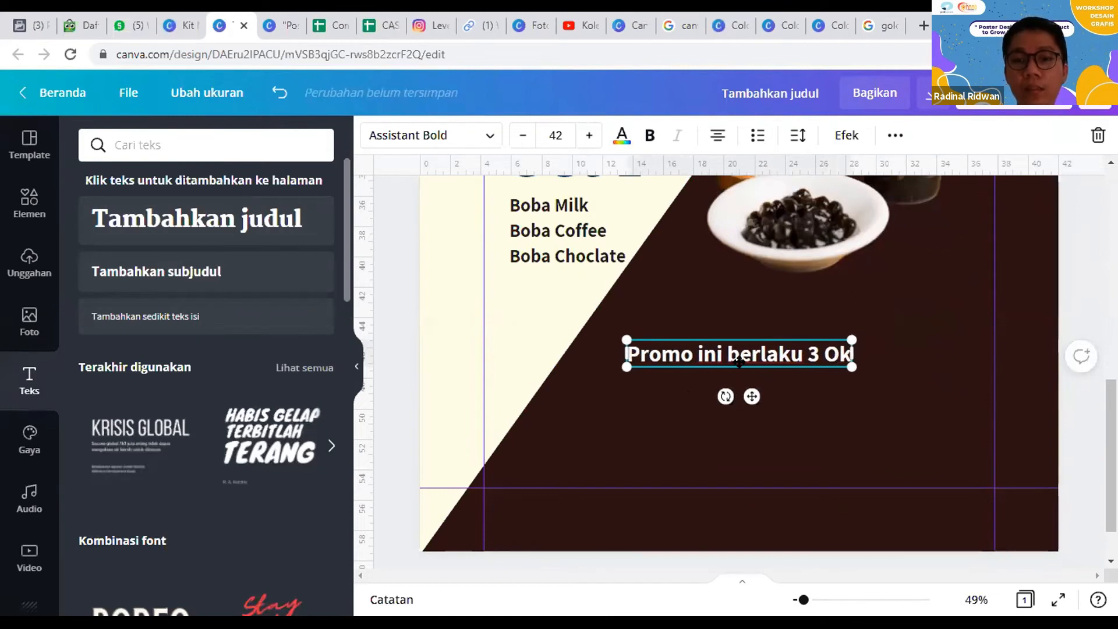
pyautogui.write('tober 2021')
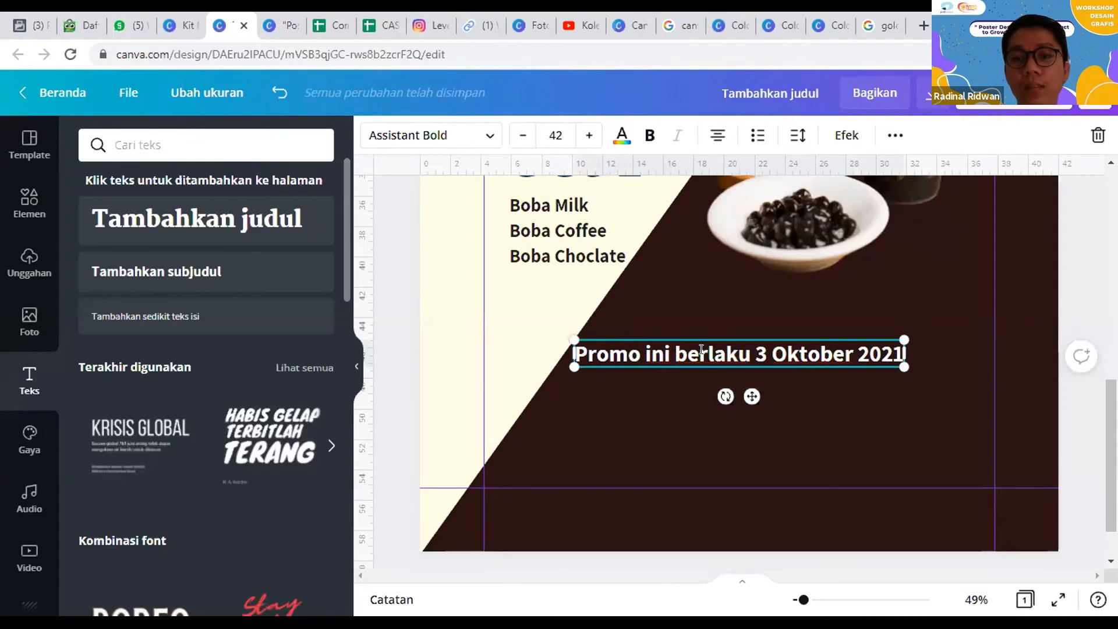
# Step: Add a small body text reading "Kampus Poltek Batam" directly below the promo date line
pyautogui.click(294, 318)
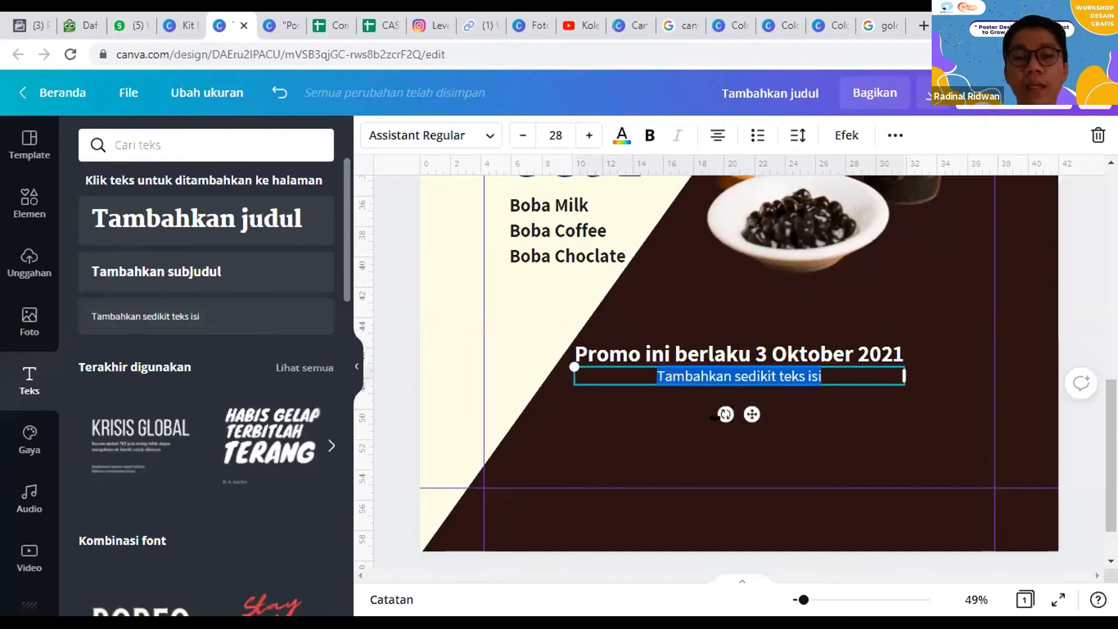
pyautogui.write('J')
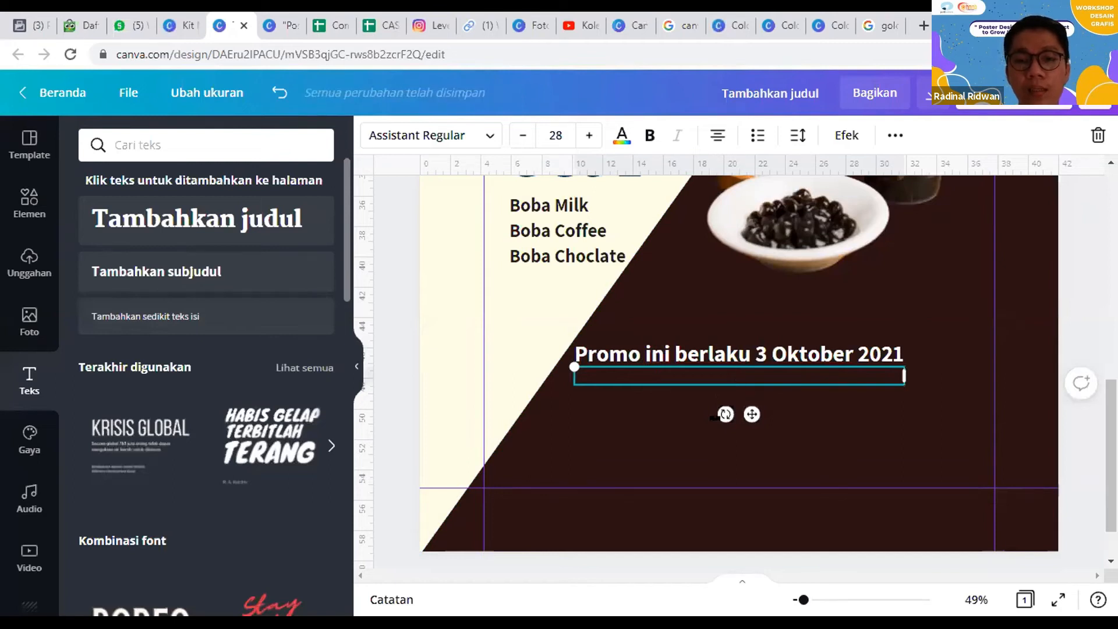
pyautogui.write('Kampus Poltek Batam')
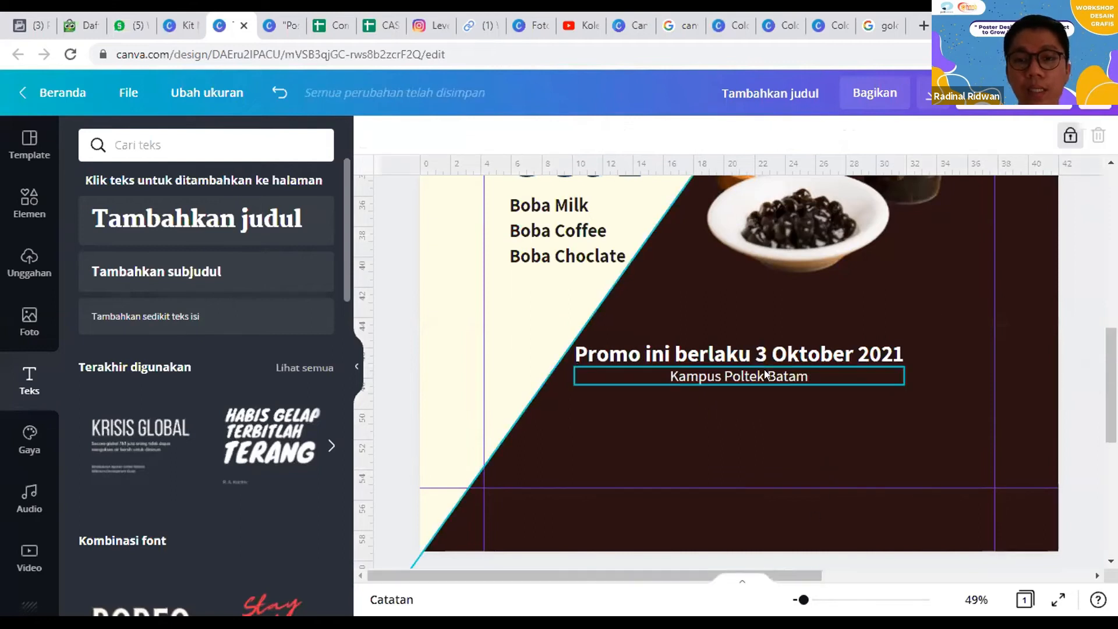
pyautogui.moveTo(764, 377); pyautogui.dragTo(758, 468)
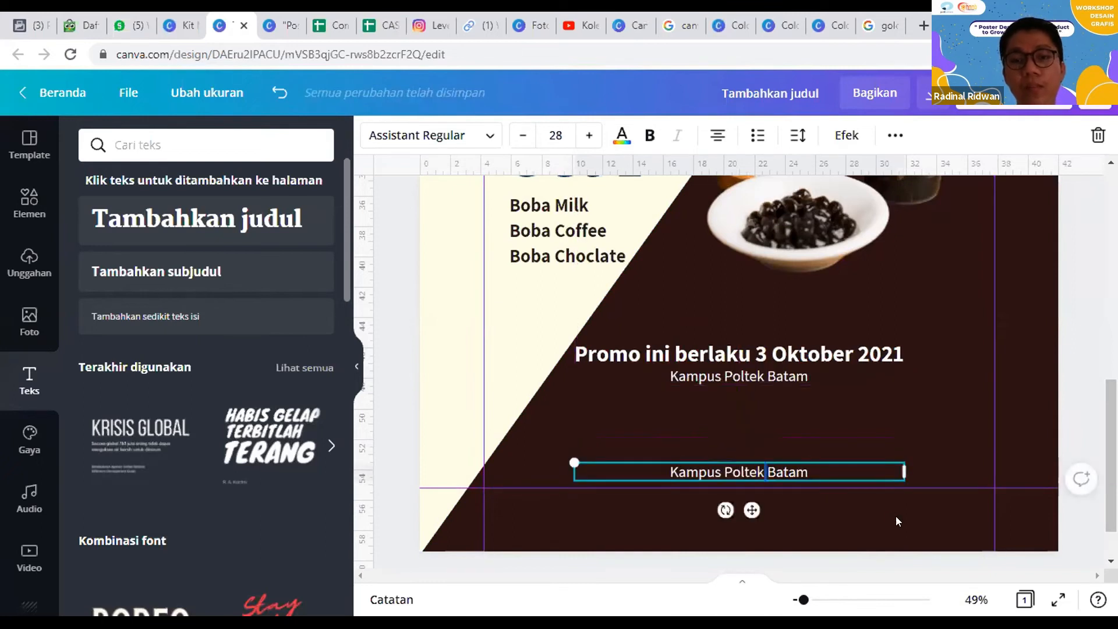
pyautogui.hotkey('ctrl', 'a')
pyautogui.write('www.nihao')
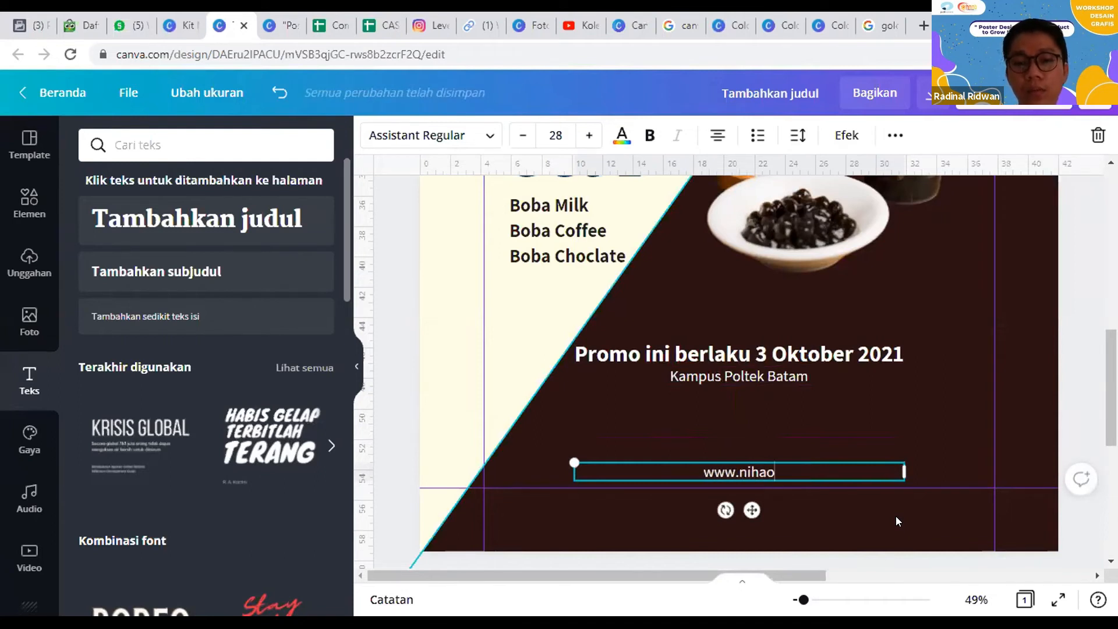
pyautogui.write('.boba')
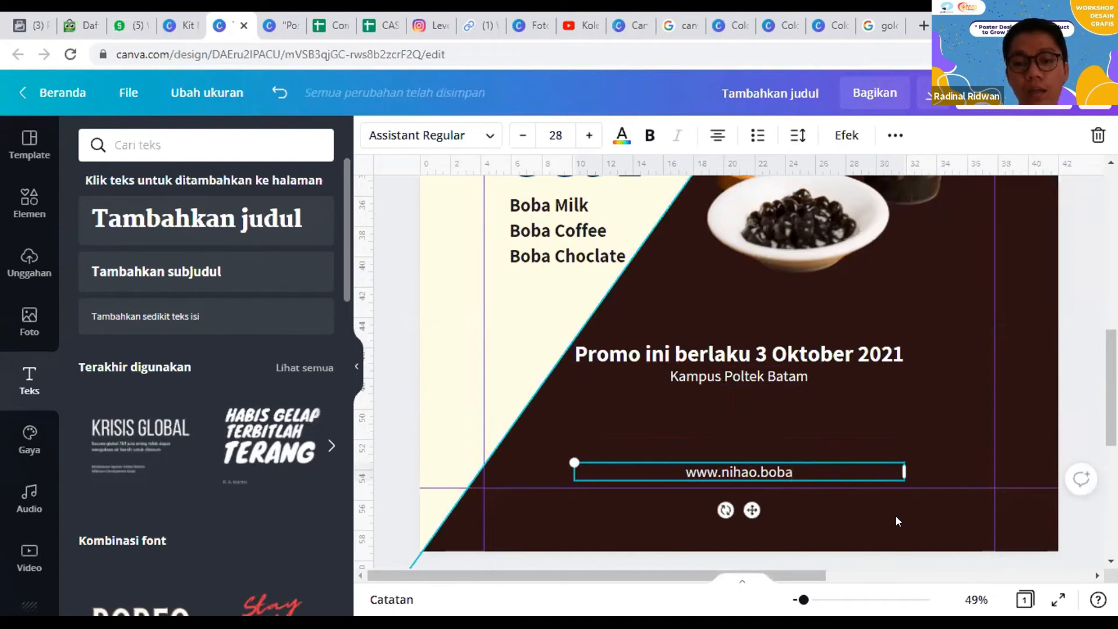
pyautogui.write('.com')
pyautogui.press('BackSpace')
pyautogui.press('BackSpace')
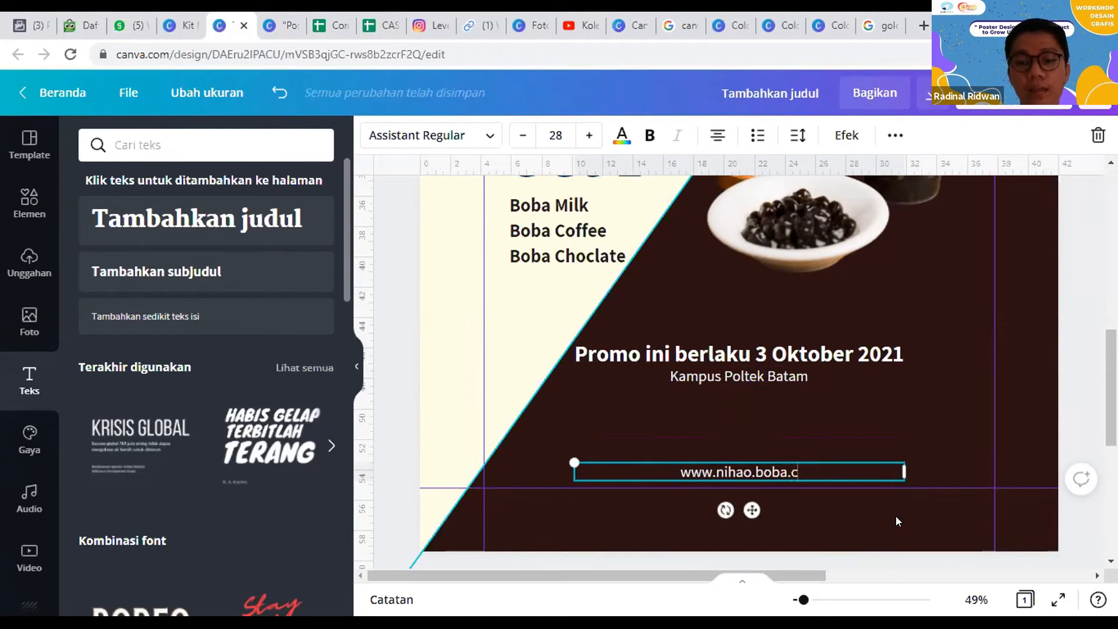
pyautogui.write('om')
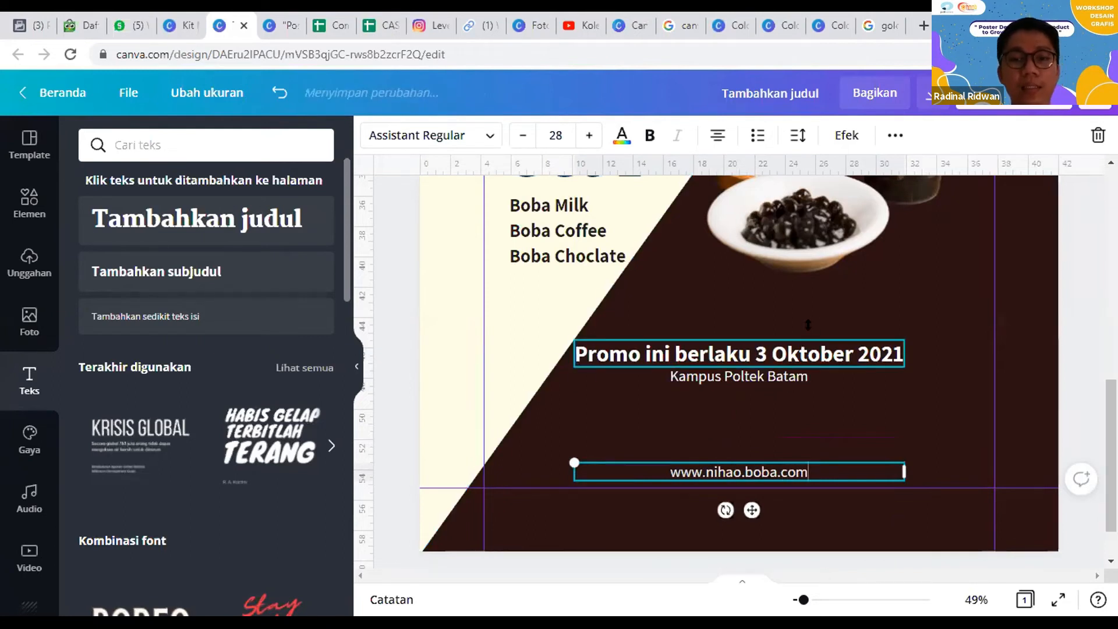
# Step: Place a copy of the "Buy 1 Get 1" divider line over the campus text and shorten it to just beyond the text's width
pyautogui.click(807, 324)
pyautogui.scroll(4, 829, 450)
pyautogui.scroll(3, 831, 452)
pyautogui.scroll(-10, 833, 450)
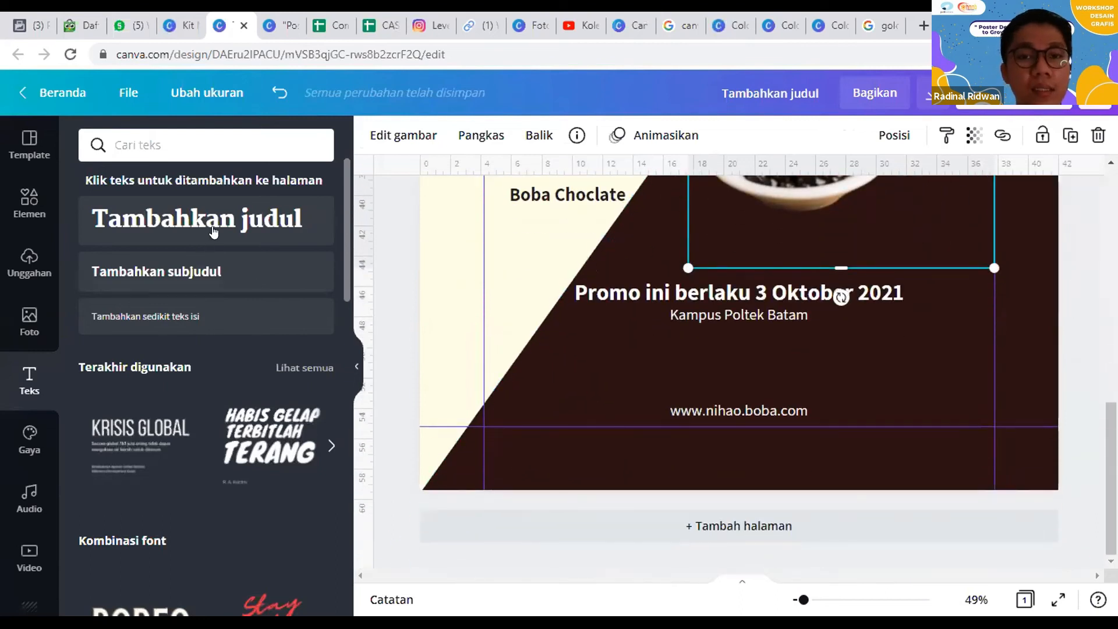
pyautogui.click(30, 204)
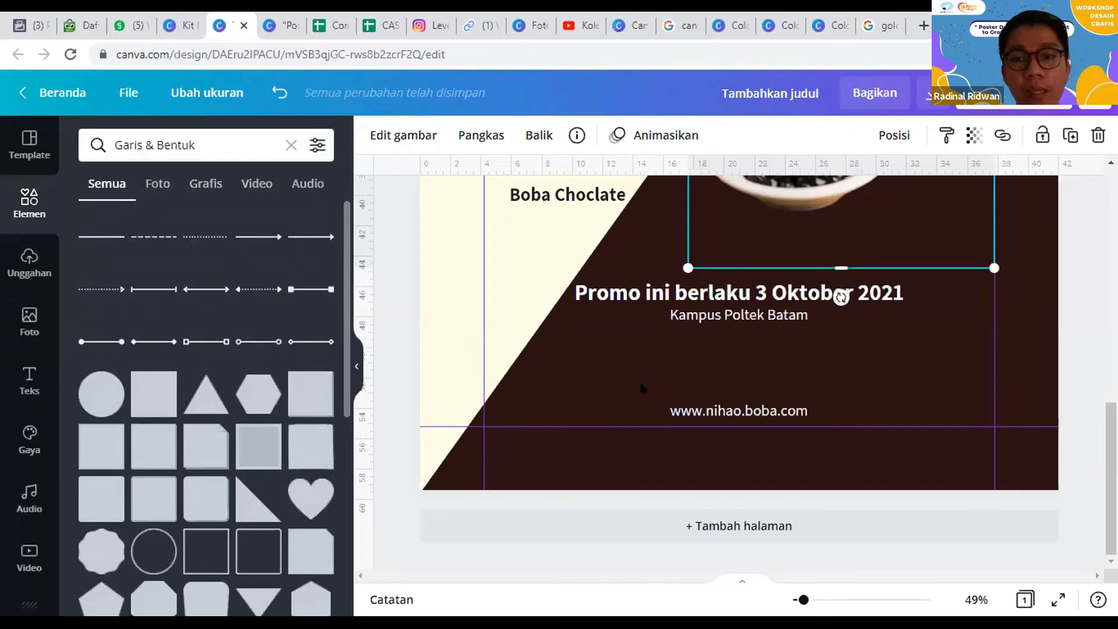
pyautogui.scroll(1, 720, 309)
pyautogui.scroll(3, 722, 307)
pyautogui.moveTo(751, 313); pyautogui.dragTo(791, 584)
pyautogui.scroll(-1, 845, 460)
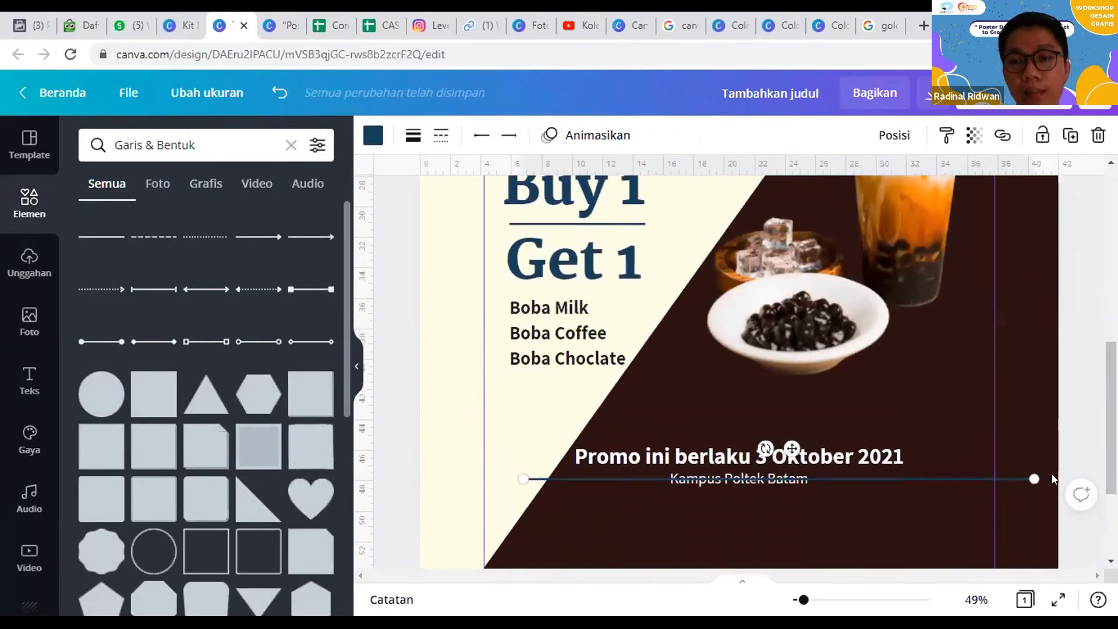
pyautogui.moveTo(1034, 479); pyautogui.dragTo(820, 479)
pyautogui.moveTo(638, 479); pyautogui.dragTo(645, 473)
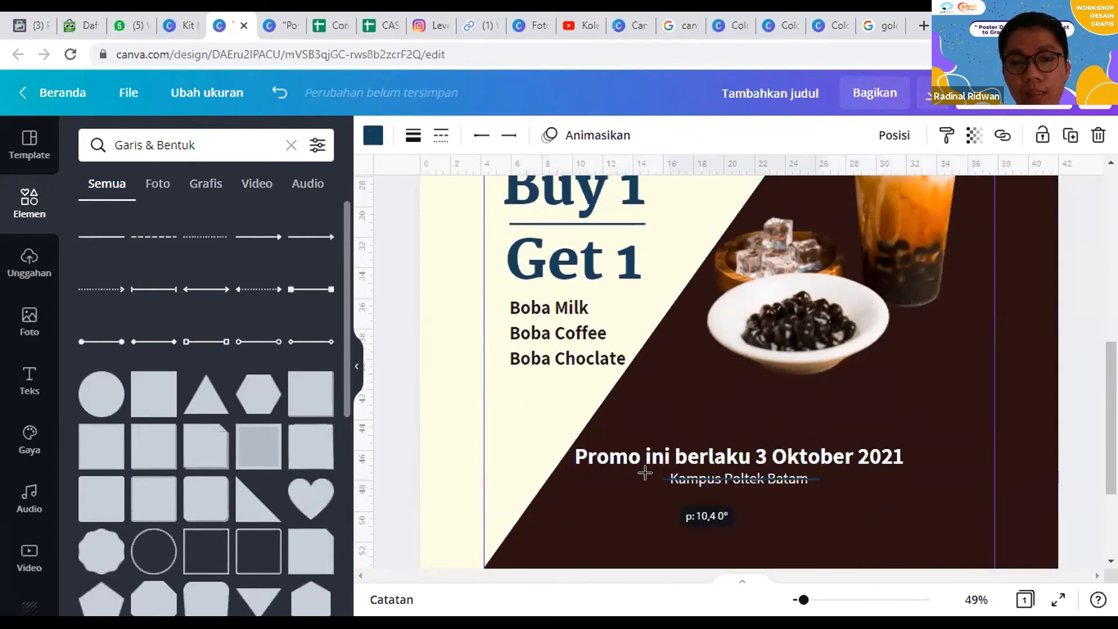
# Step: Set the copied line's thickness to 46 and colour it white to form a rounded bar
pyautogui.click(412, 139)
pyautogui.moveTo(526, 185); pyautogui.dragTo(568, 188)
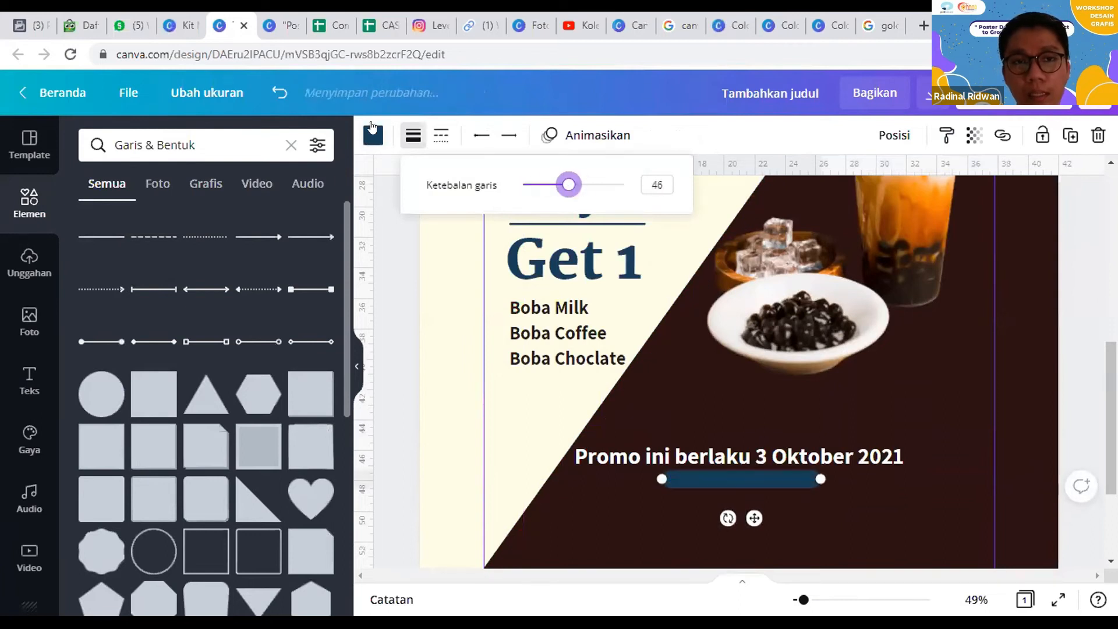
pyautogui.click(373, 128)
pyautogui.click(219, 220)
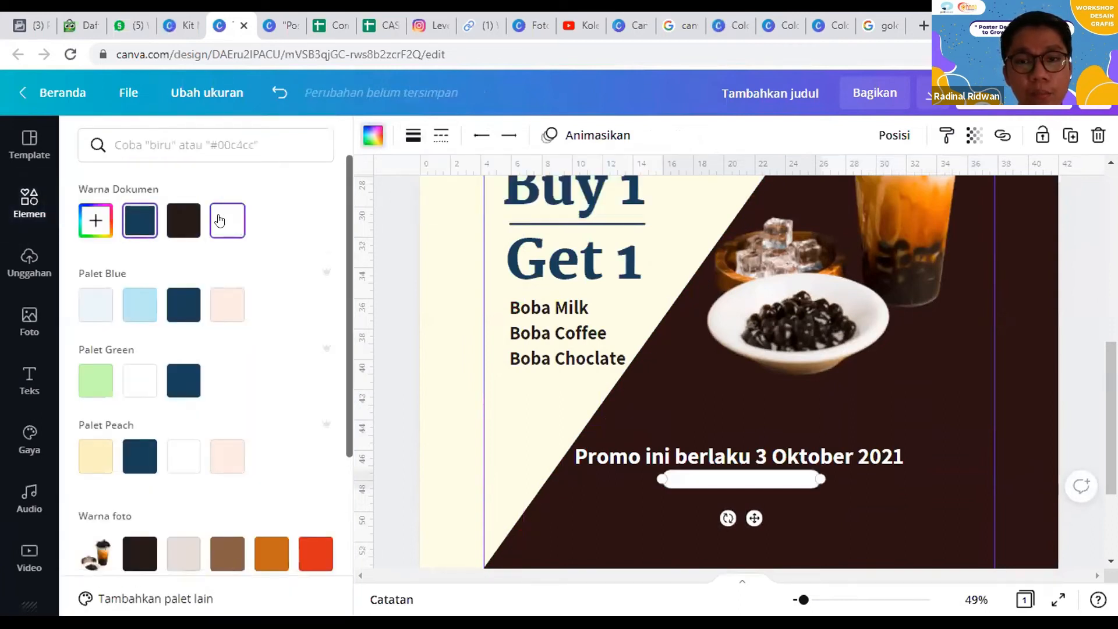
# Step: Send the white bar behind "Kampus Poltek Batam" and recolour that text dark blue
pyautogui.click(892, 135)
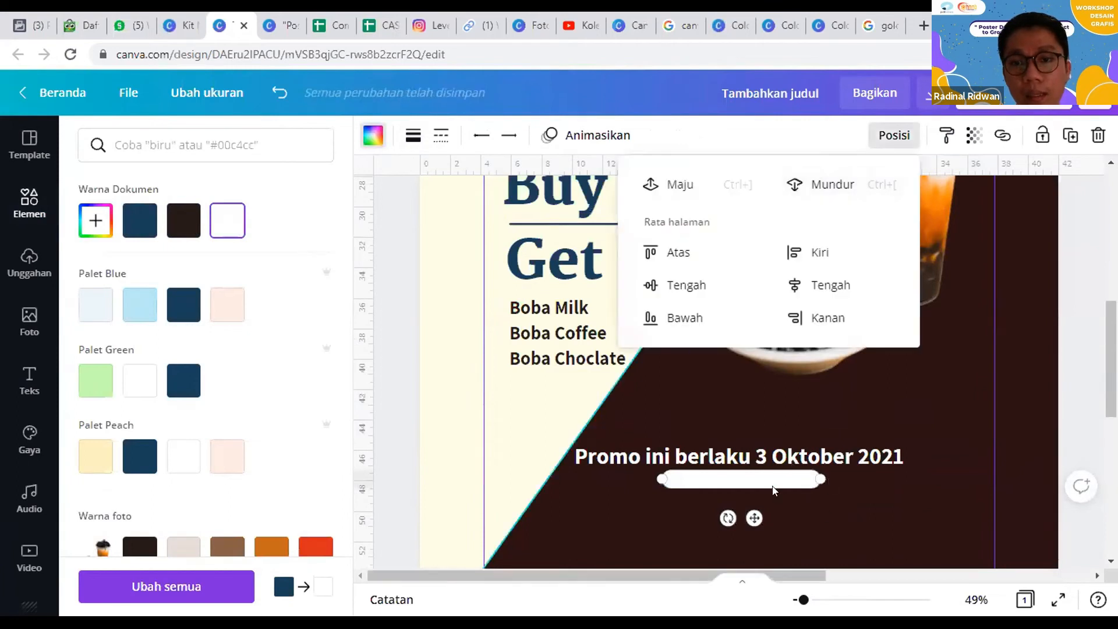
pyautogui.click(779, 493)
pyautogui.click(767, 483)
pyautogui.click(619, 134)
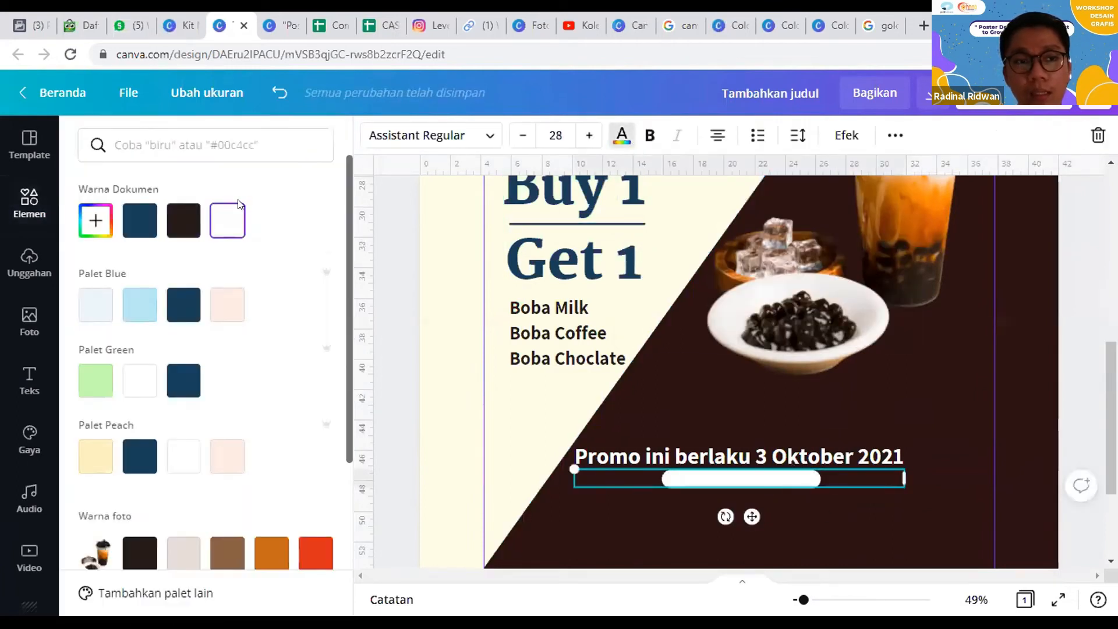
pyautogui.click(180, 315)
pyautogui.click(681, 318)
pyautogui.scroll(-3, 723, 440)
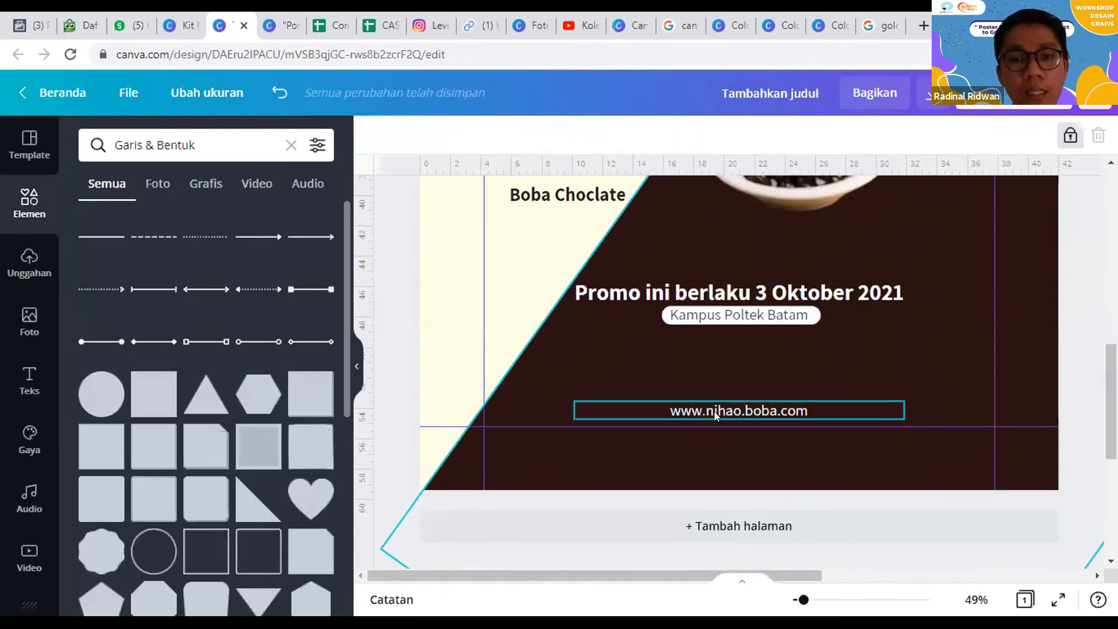
pyautogui.click(721, 410)
pyautogui.moveTo(721, 411); pyautogui.dragTo(943, 432)
pyautogui.click(649, 443)
pyautogui.doubleClick(649, 444)
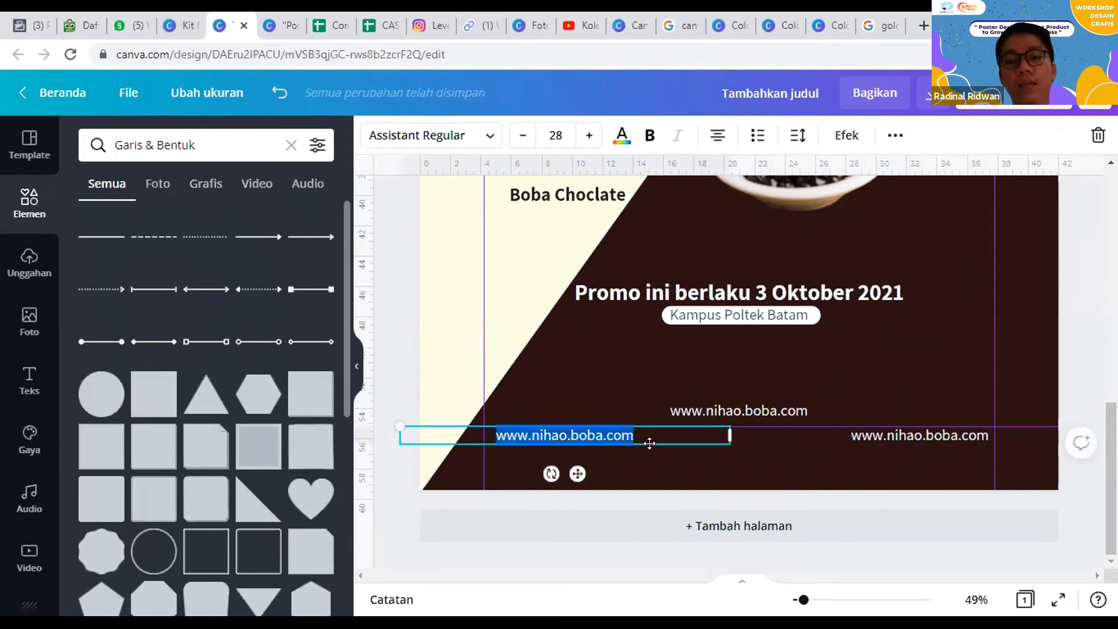
pyautogui.write('@nihao')
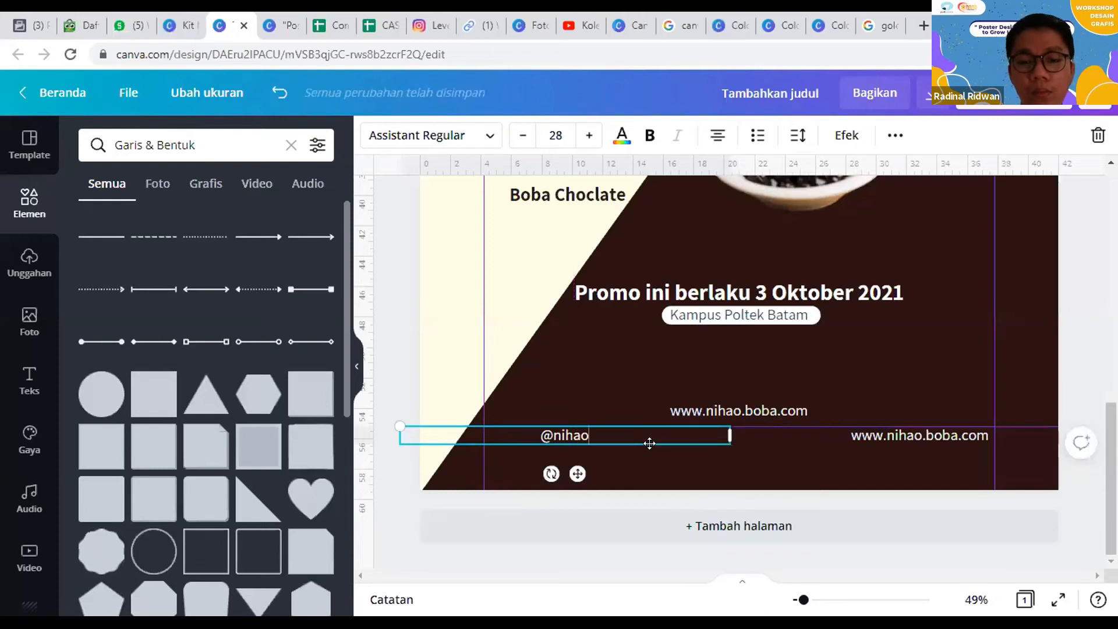
pyautogui.write('bobaoff')
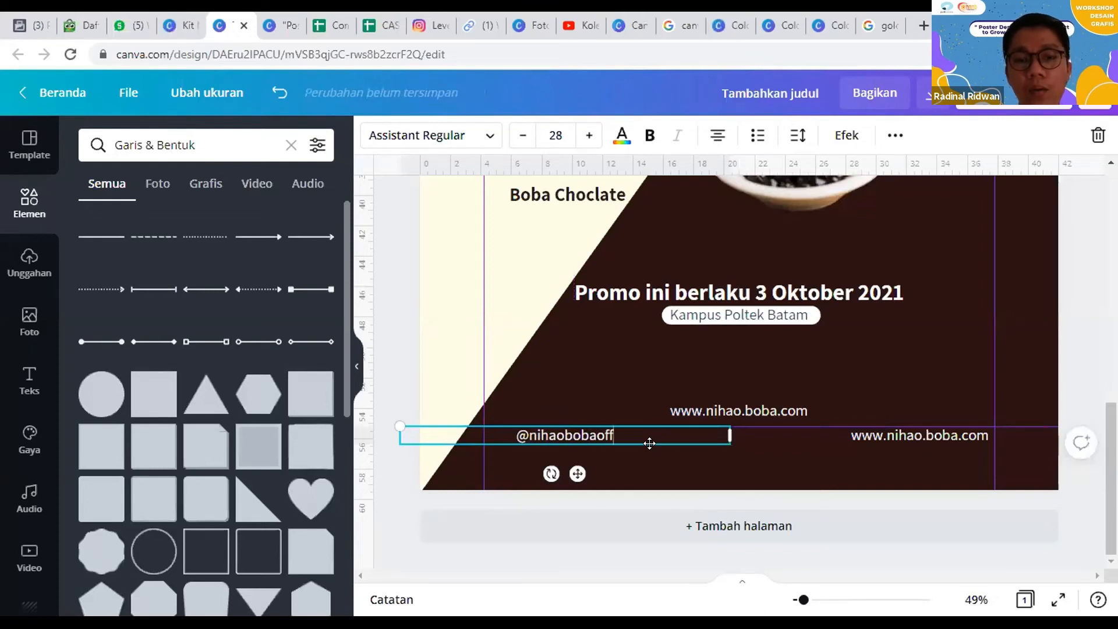
pyautogui.write('icial')
# Step: Replace the right copy of the website text with the shop's phone number
pyautogui.click(908, 441)
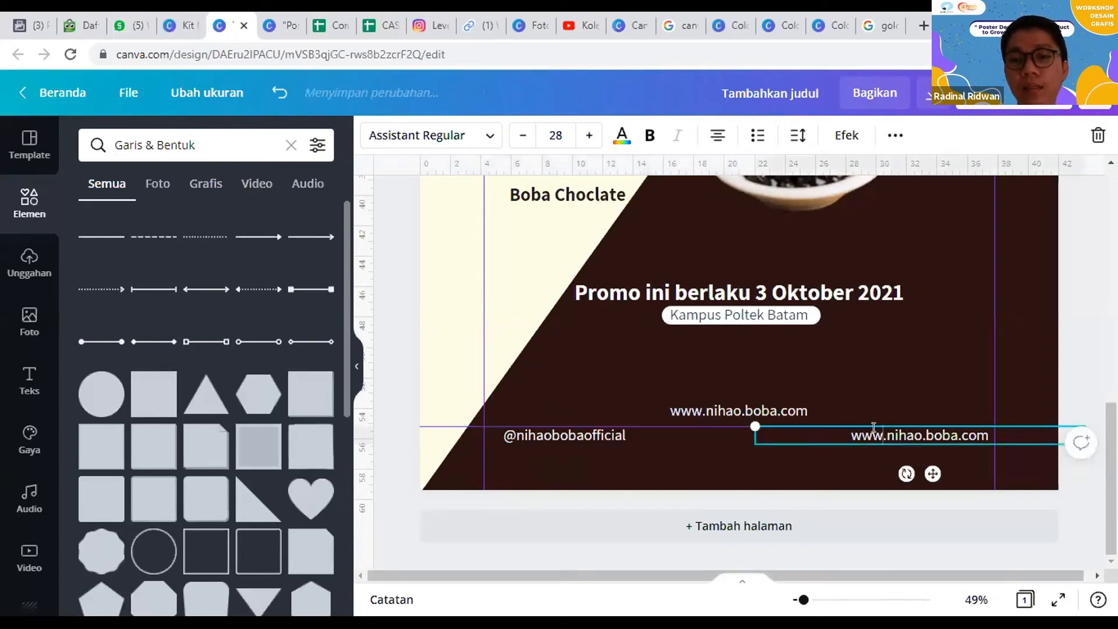
pyautogui.doubleClick(908, 442)
pyautogui.write('08')
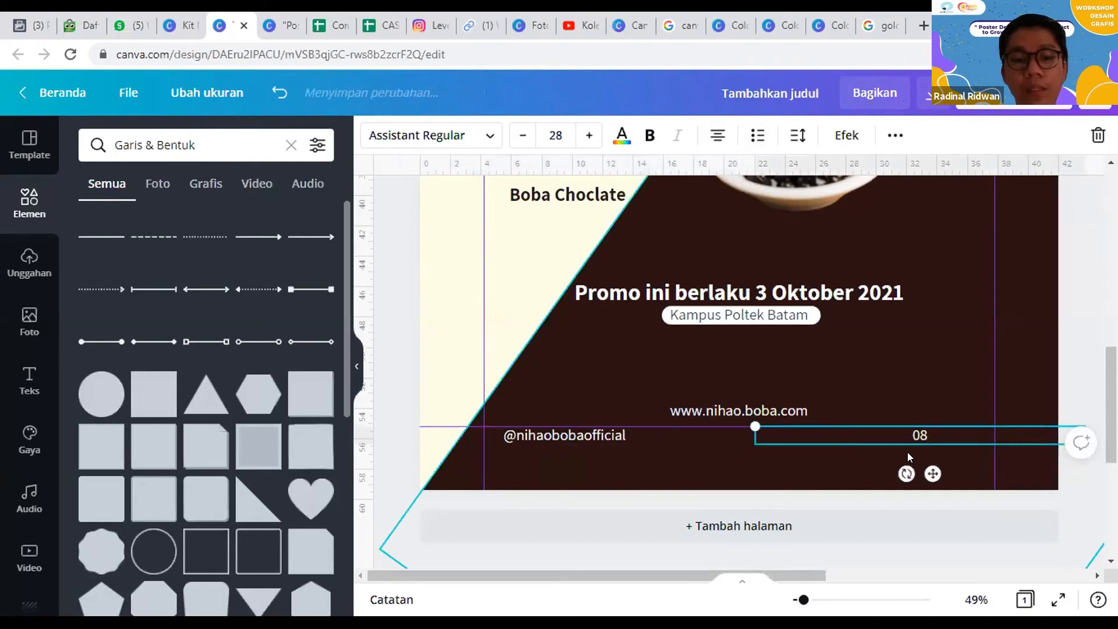
pyautogui.write('1234567890')
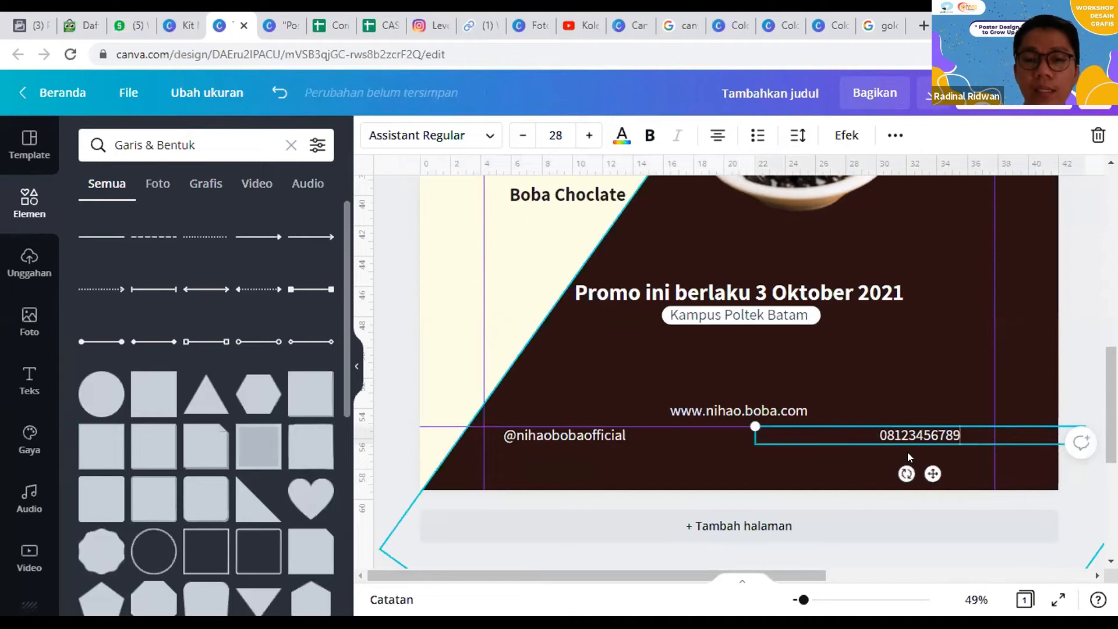
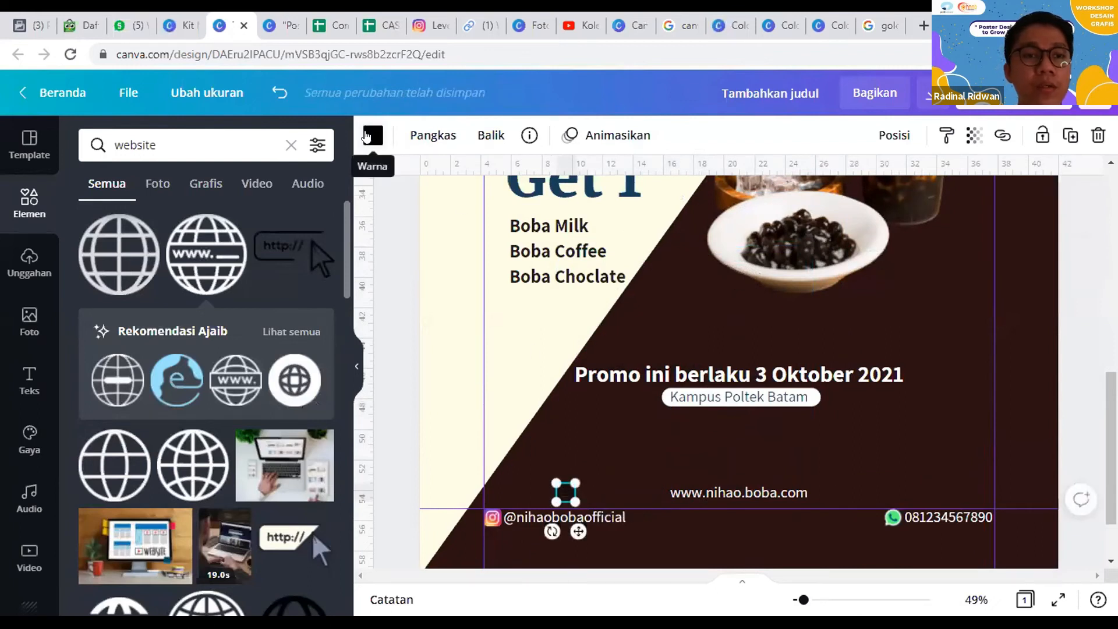
pyautogui.click(371, 135)
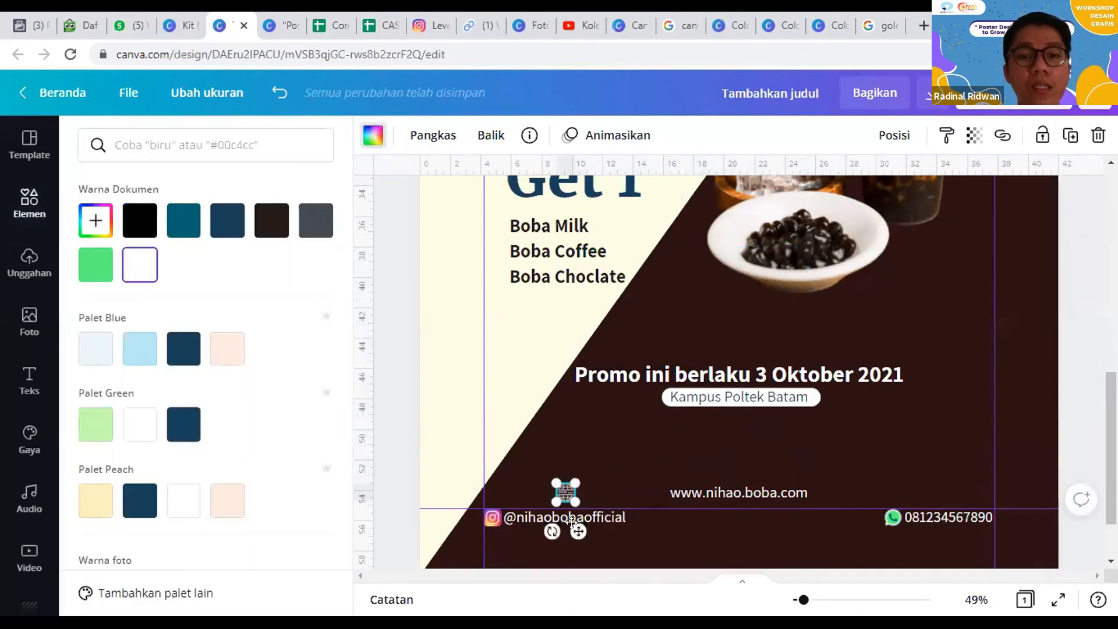
pyautogui.moveTo(617, 523); pyautogui.dragTo(681, 504)
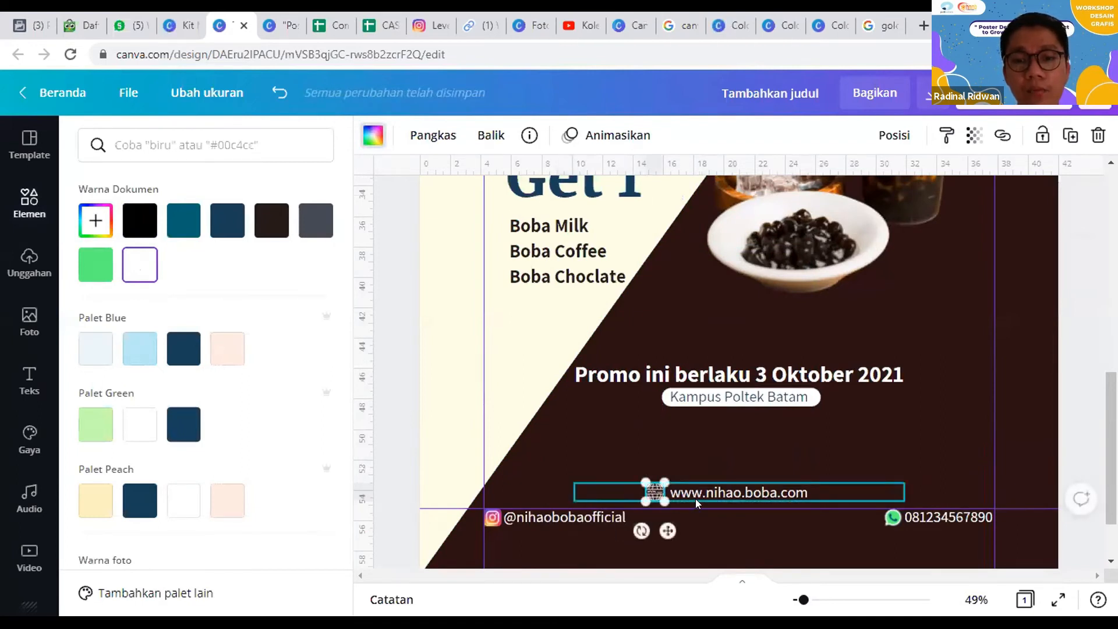
pyautogui.click(728, 492)
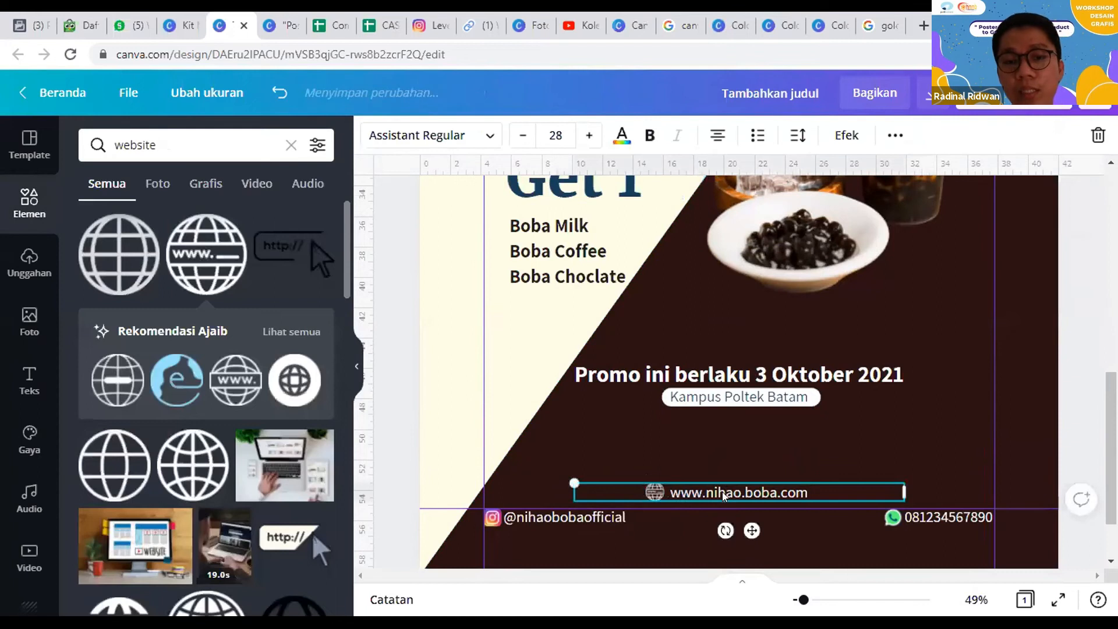
pyautogui.moveTo(905, 492); pyautogui.dragTo(739, 492)
pyautogui.moveTo(673, 521); pyautogui.dragTo(769, 519)
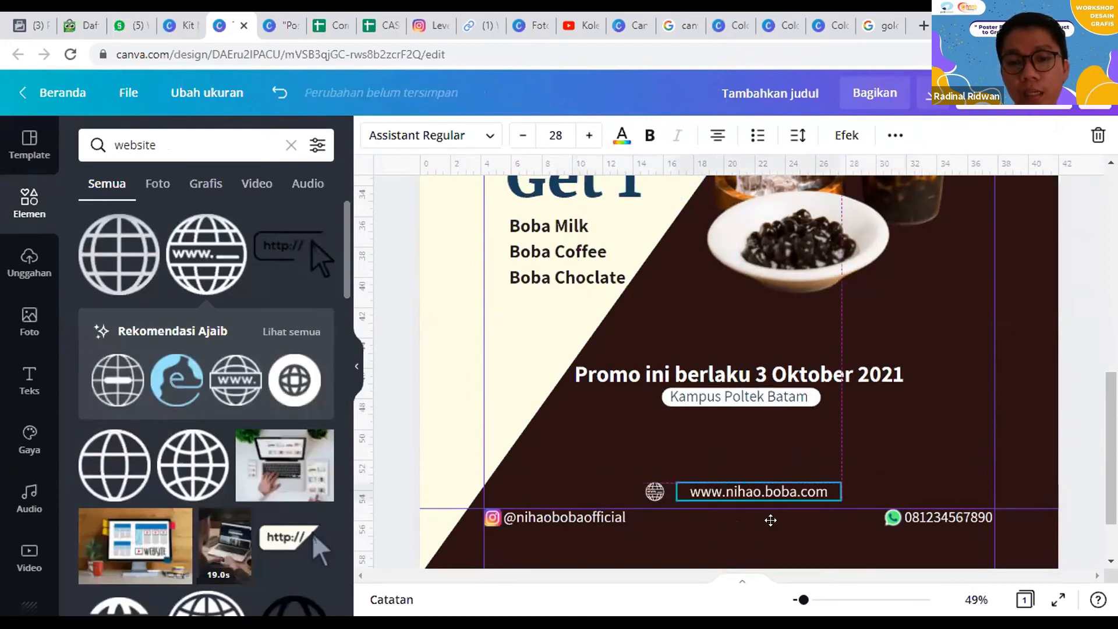
pyautogui.click(738, 477)
pyautogui.moveTo(648, 492); pyautogui.dragTo(703, 458)
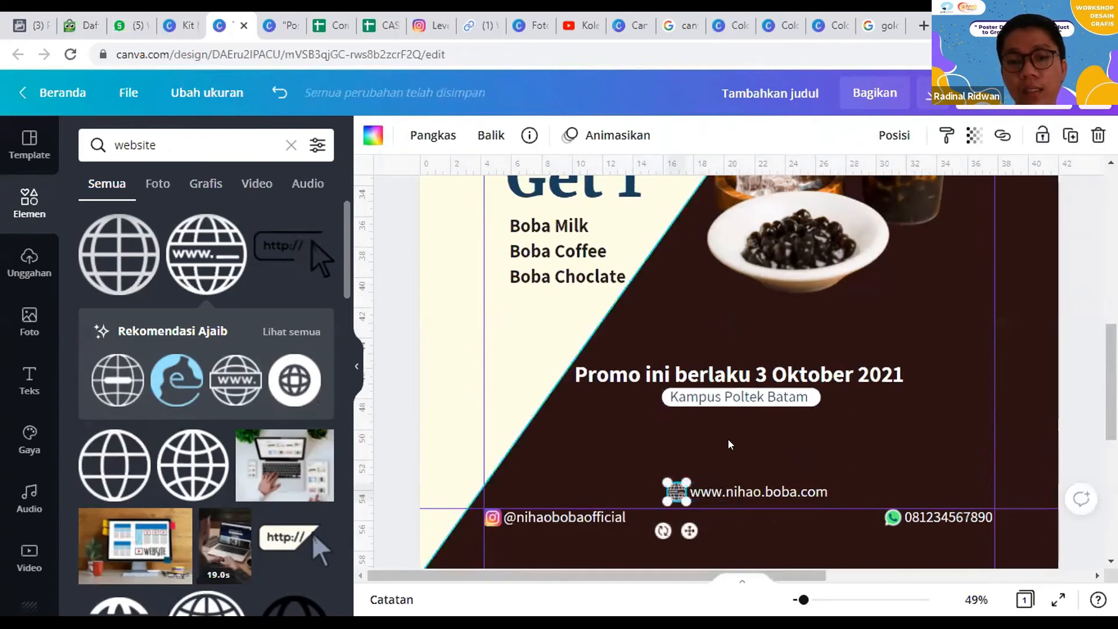
# Step: Group the globe icon with the website text and centre the group beneath the "Kampus Poltek Batam" bar
pyautogui.keyDown('shift'); pyautogui.click(761, 494); pyautogui.keyUp('shift')
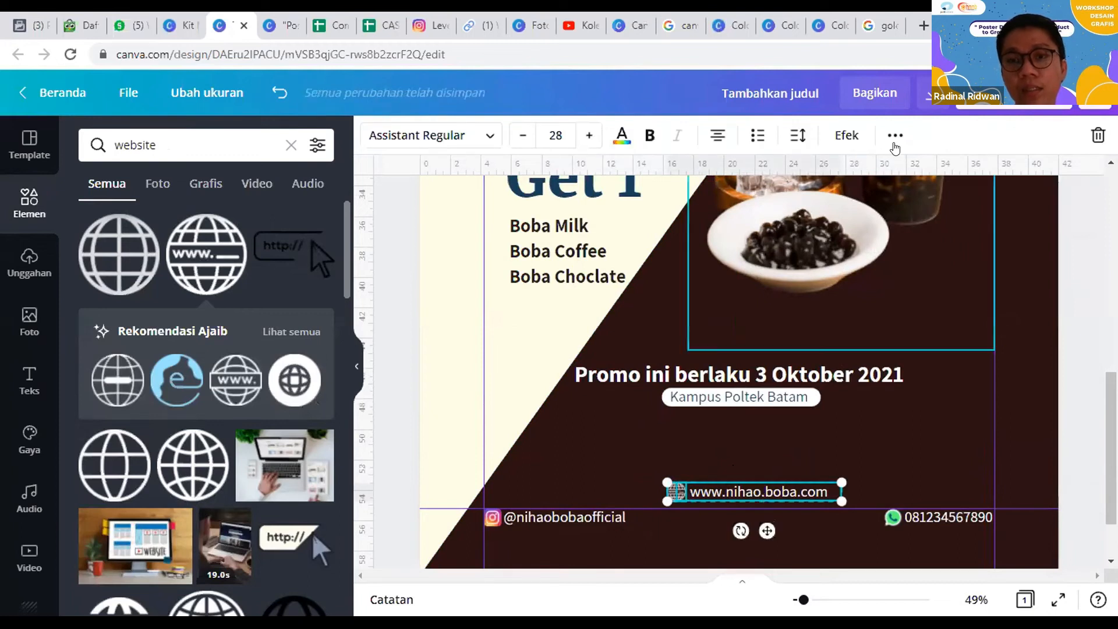
pyautogui.click(897, 135)
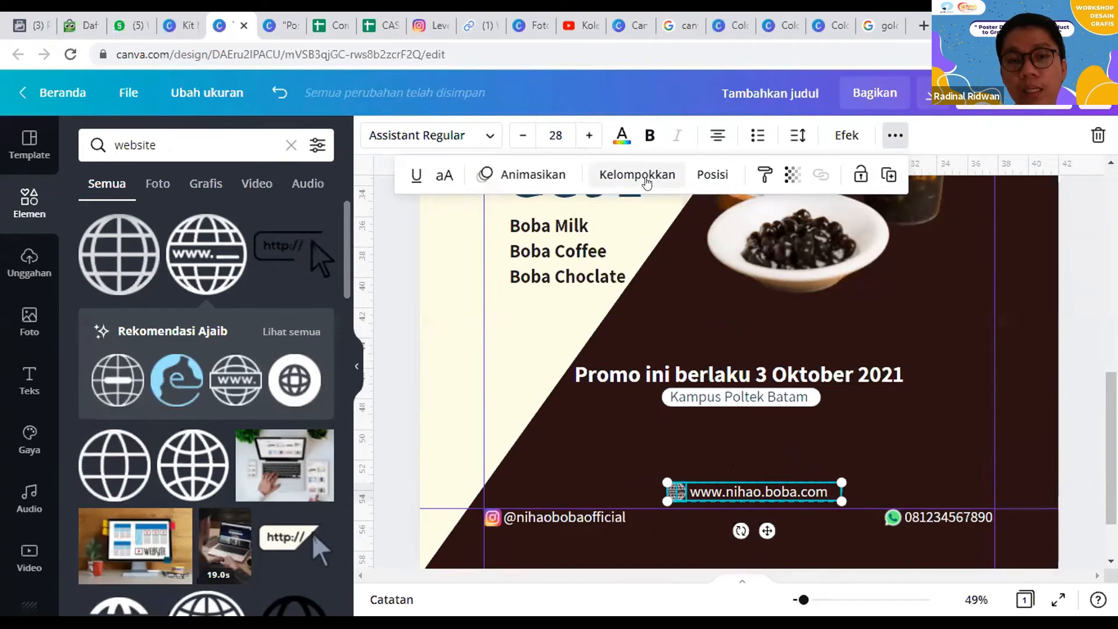
pyautogui.click(640, 175)
pyautogui.click(701, 527)
pyautogui.moveTo(753, 495); pyautogui.dragTo(735, 484)
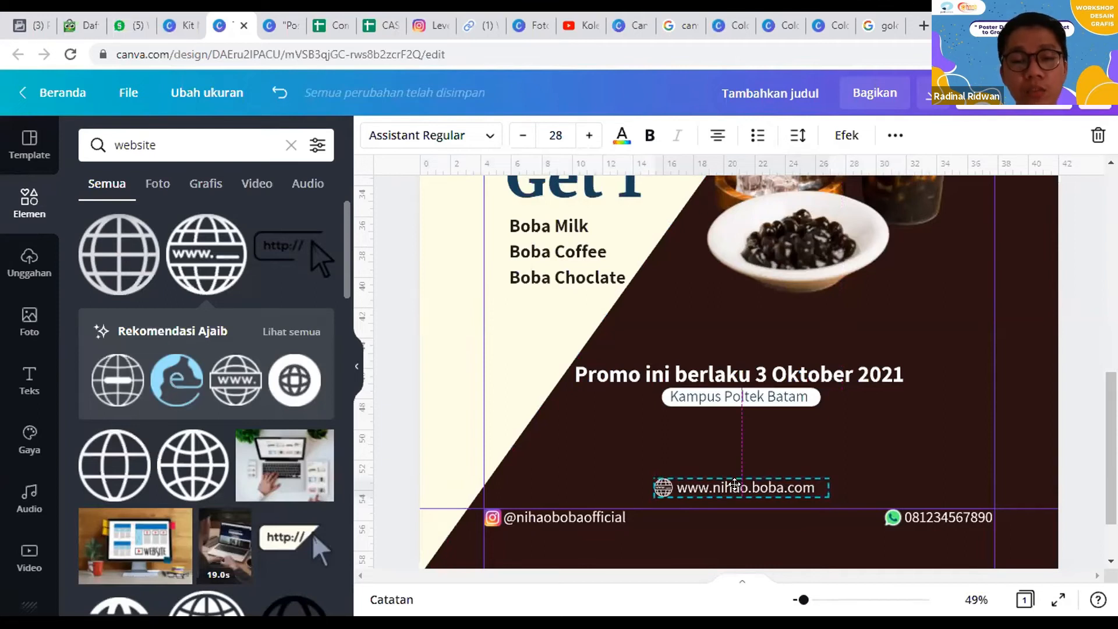
pyautogui.click(781, 456)
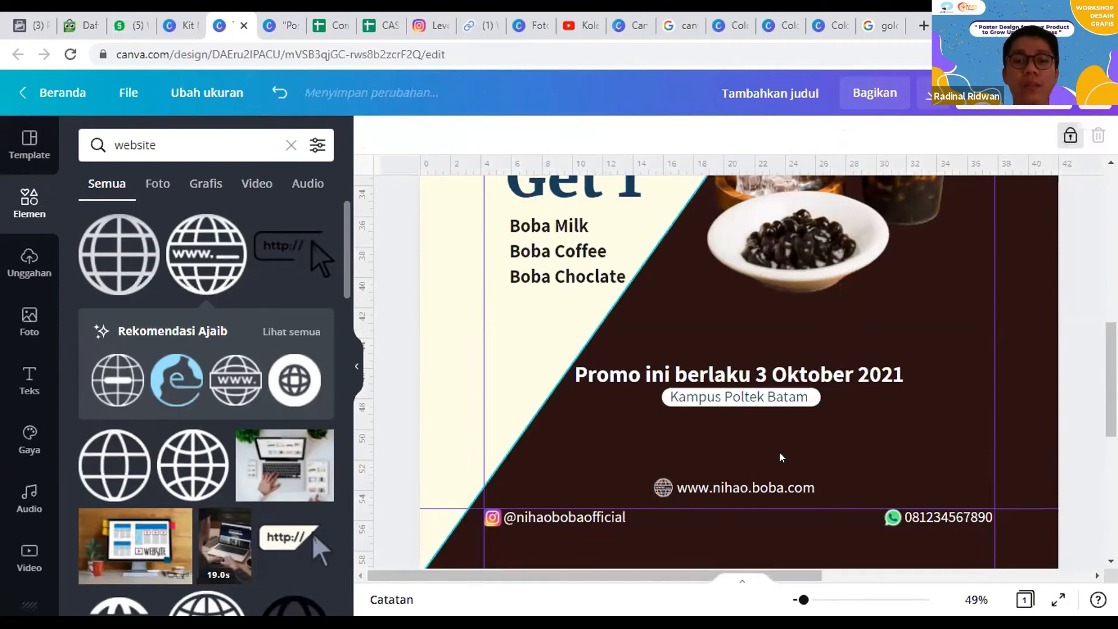
# Step: Preview the whole poster in full screen and return to the editor
pyautogui.scroll(5, 804, 495)
pyautogui.click(976, 600)
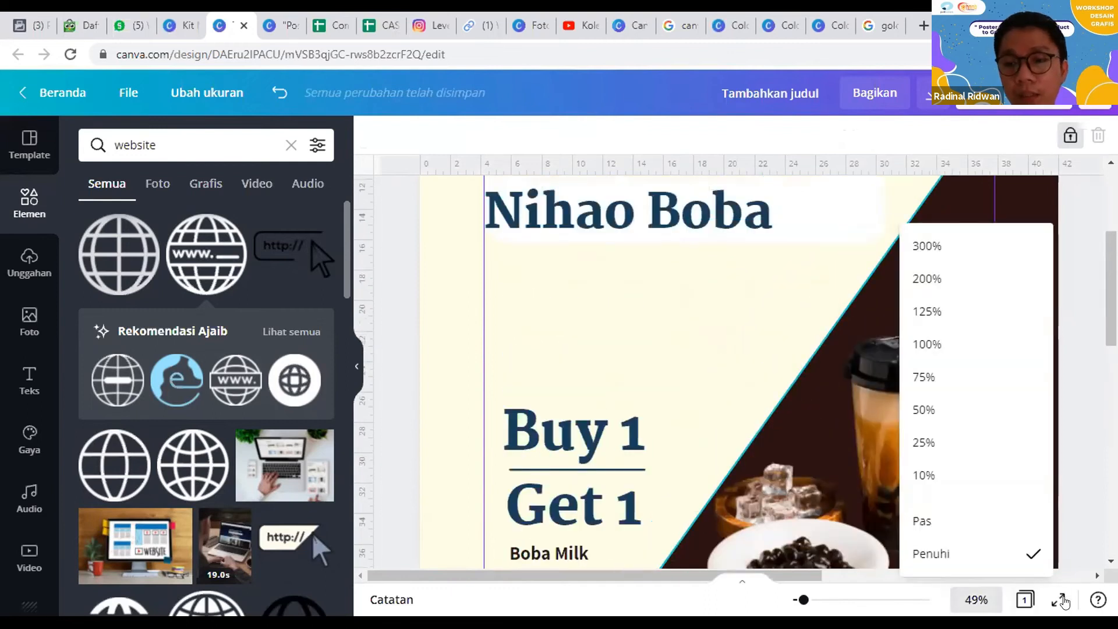
pyautogui.click(1061, 601)
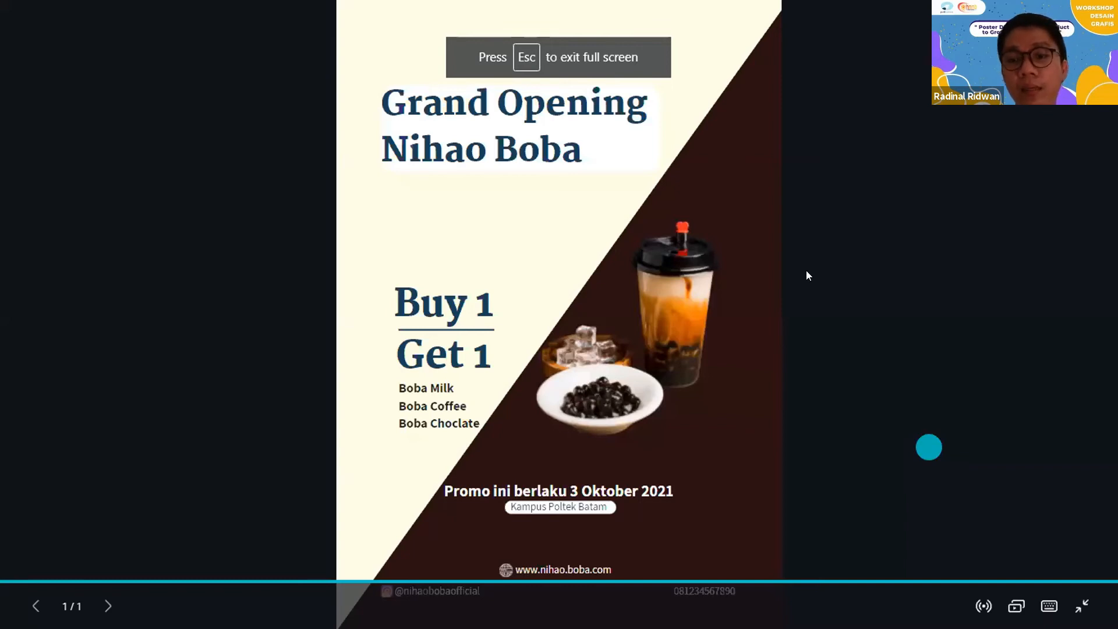
pyautogui.press('Escape')
pyautogui.click(919, 456)
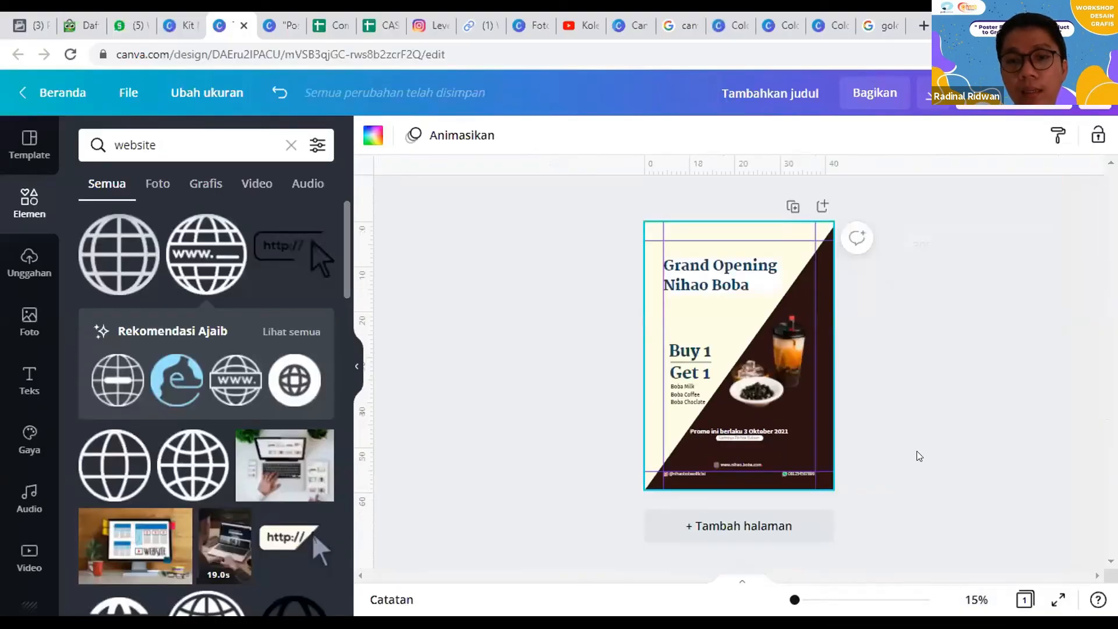
pyautogui.click(922, 280)
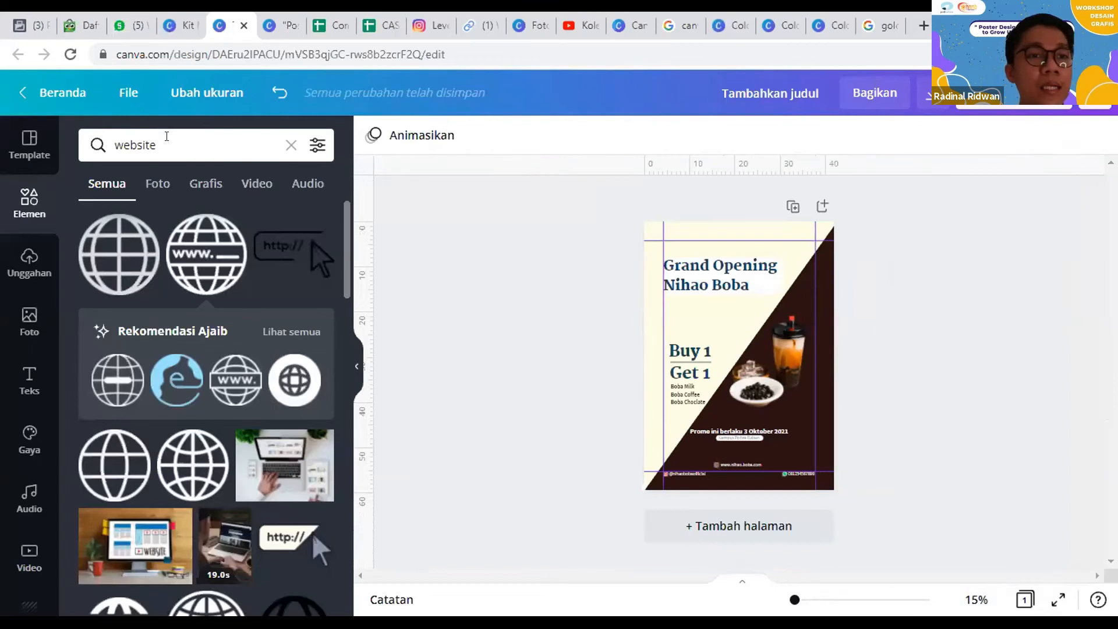
# Step: Search the photo library for "coklat"
pyautogui.click(165, 143)
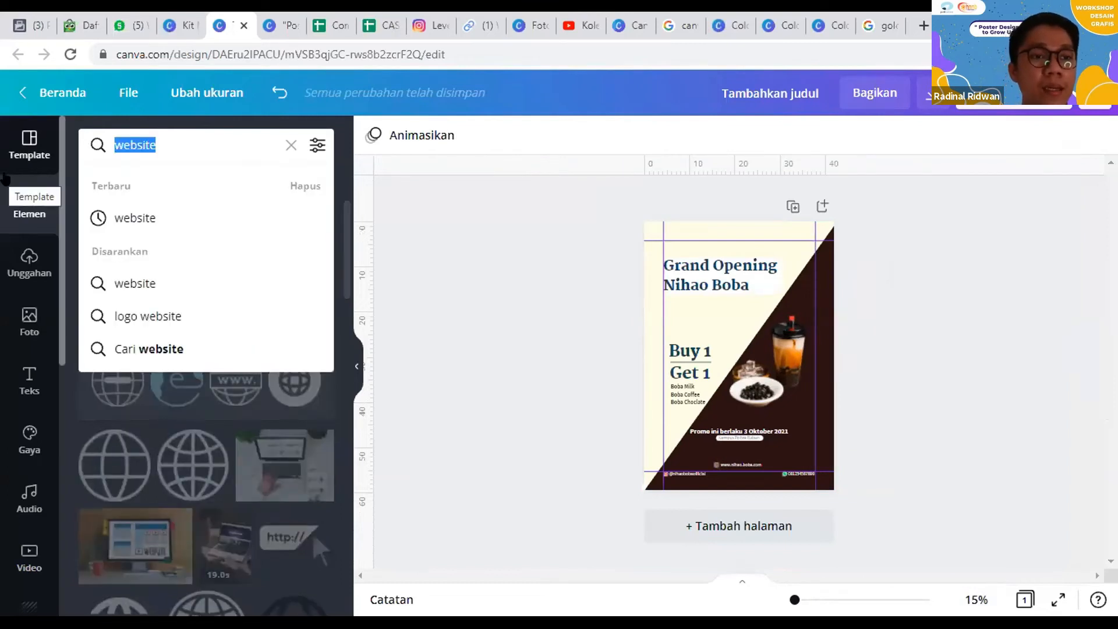
pyautogui.click(22, 321)
pyautogui.click(163, 139)
pyautogui.write('coklat')
pyautogui.press('Return')
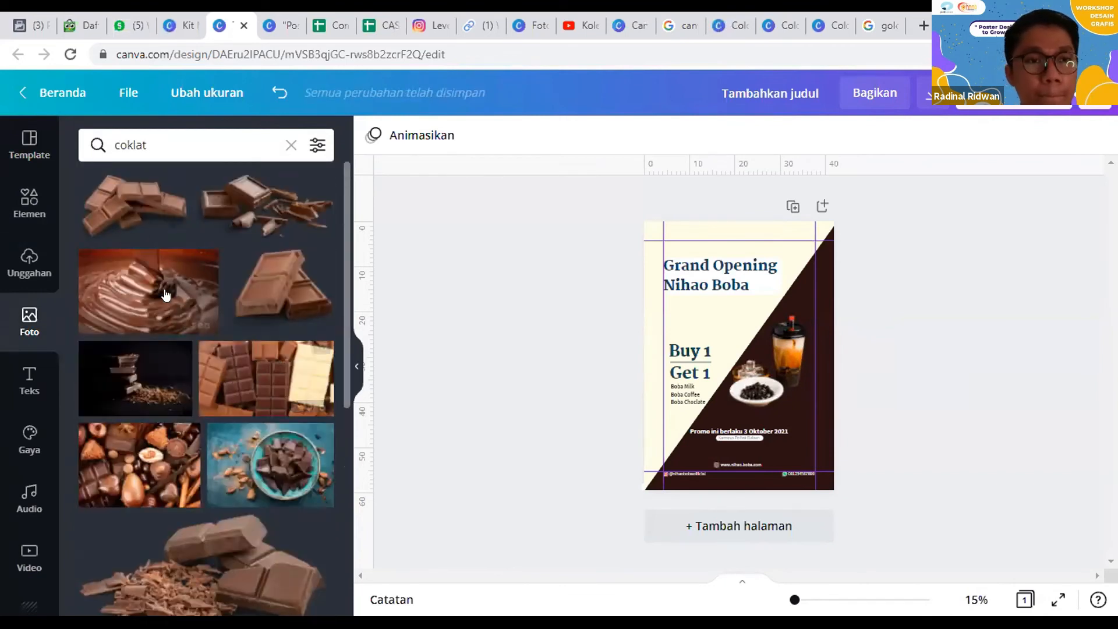
# Step: Add a chocolate bar cut-out, scale it to about 21.7 by 13.5 cm and let it run off the poster's lower right edge
pyautogui.click(312, 269)
pyautogui.moveTo(749, 344); pyautogui.dragTo(859, 433)
pyautogui.moveTo(755, 492); pyautogui.dragTo(799, 457)
pyautogui.moveTo(871, 409); pyautogui.dragTo(861, 423)
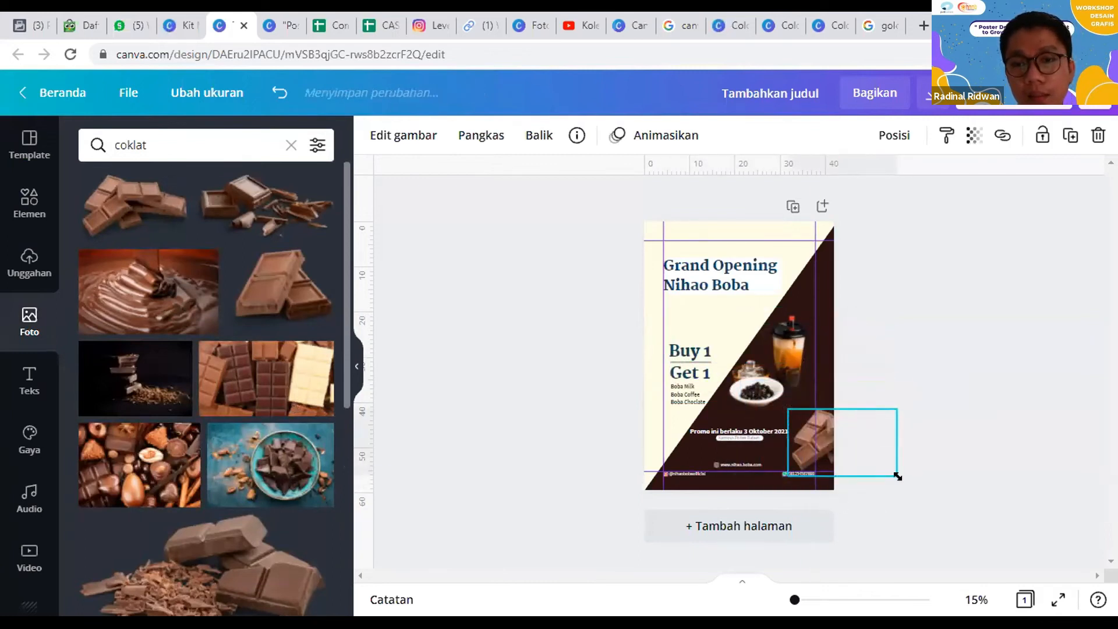
pyautogui.moveTo(897, 477); pyautogui.dragTo(845, 426)
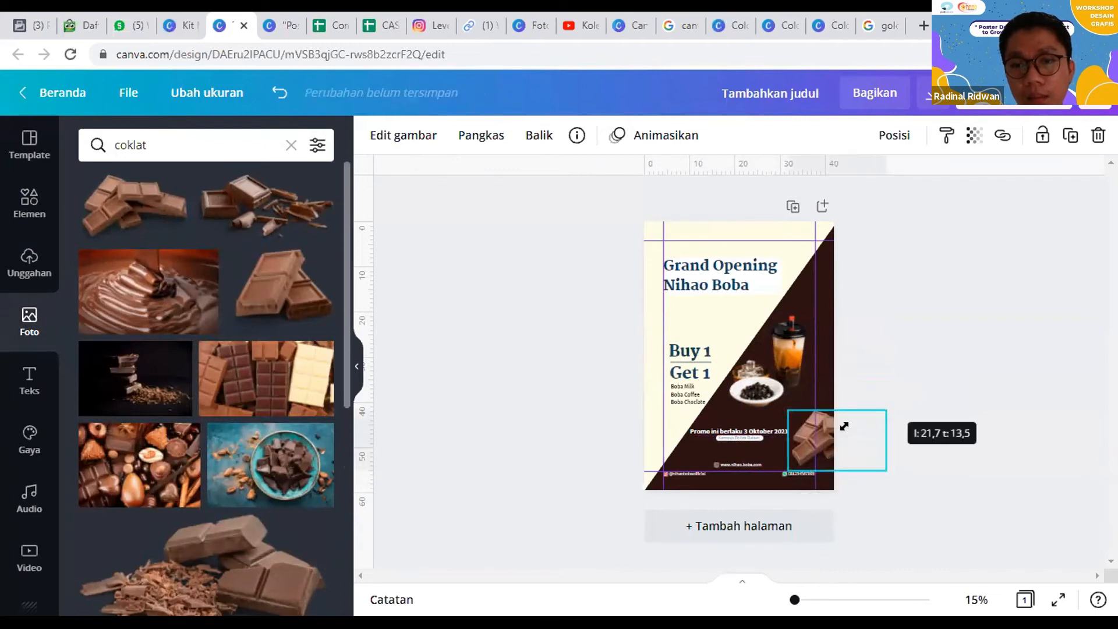
pyautogui.moveTo(781, 443); pyautogui.dragTo(781, 443)
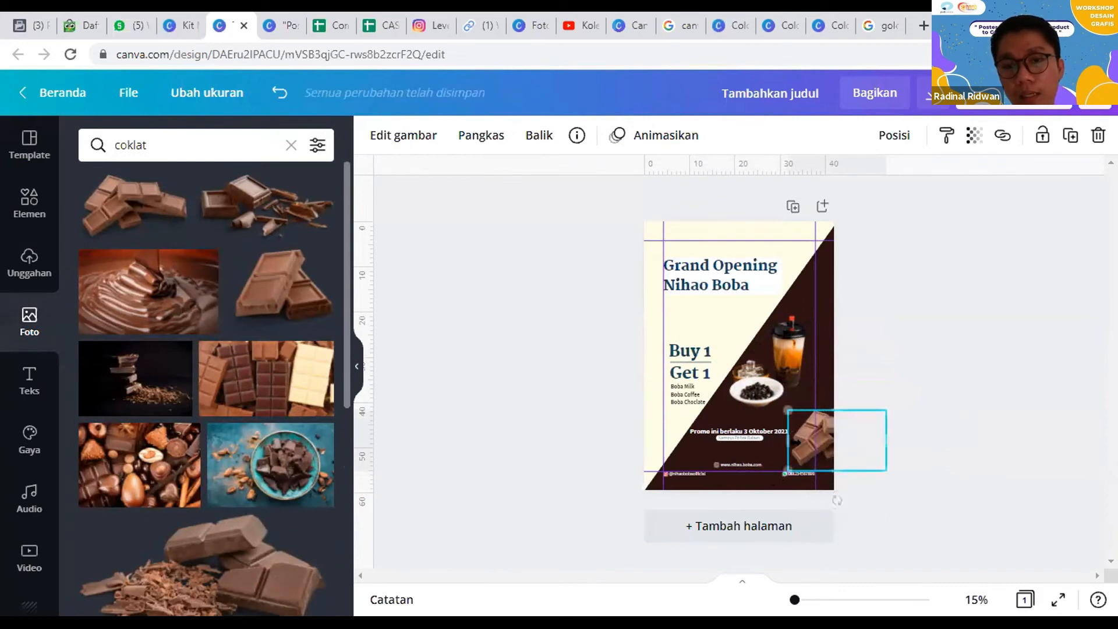
pyautogui.click(889, 344)
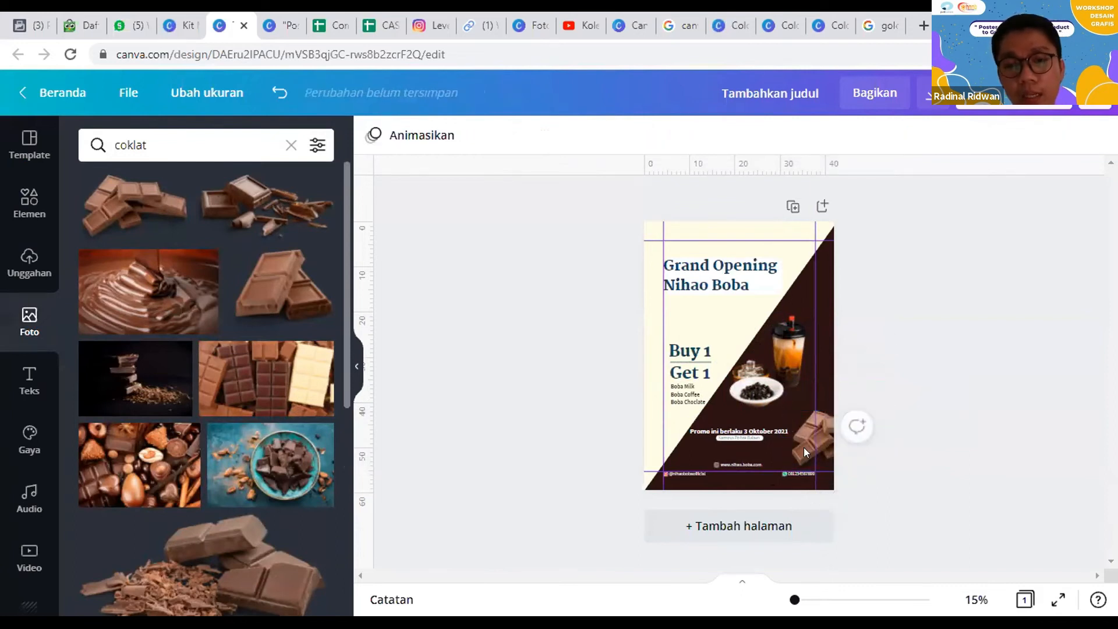
# Step: Place one copy of the chocolate in the poster's upper left corner and a smaller copy beside the boba bowl
pyautogui.moveTo(806, 445); pyautogui.dragTo(783, 371)
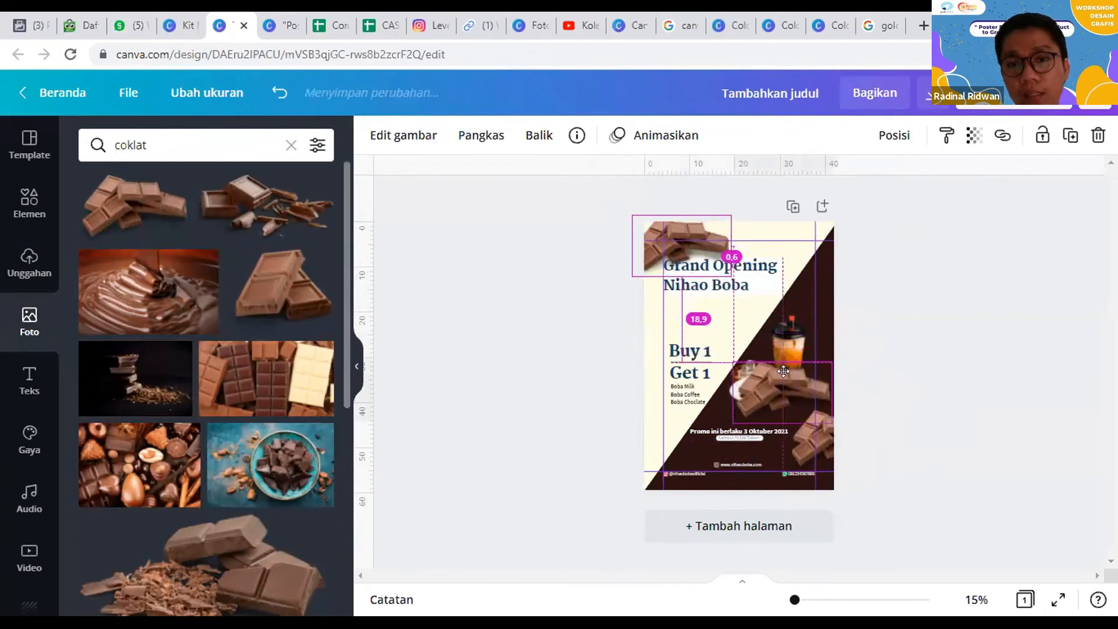
pyautogui.moveTo(732, 422); pyautogui.dragTo(781, 389)
pyautogui.click(922, 304)
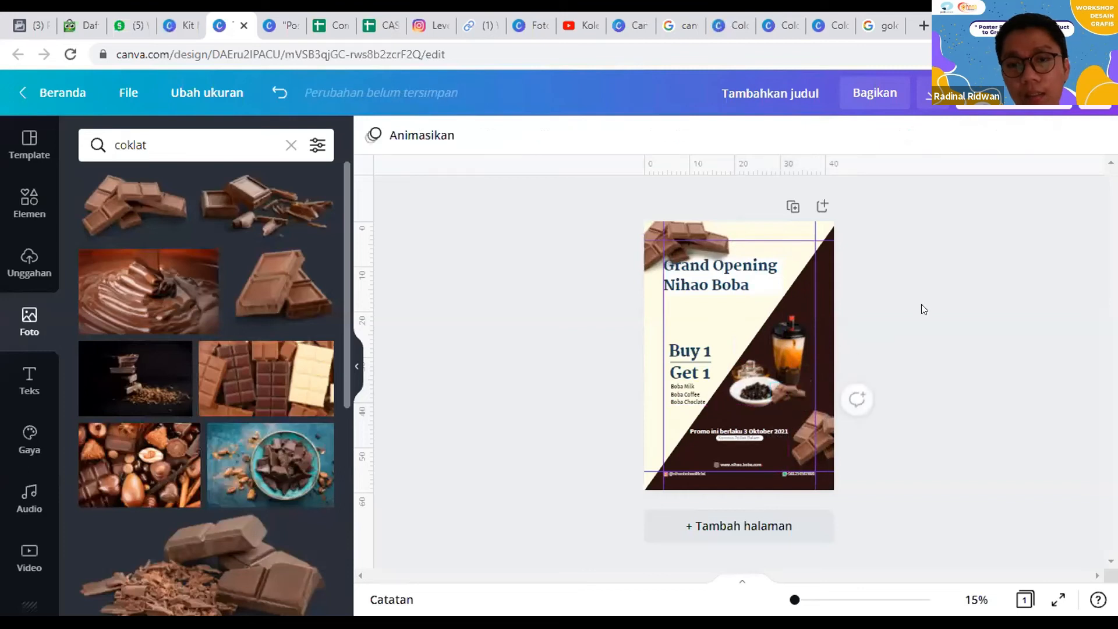
pyautogui.moveTo(800, 392); pyautogui.dragTo(797, 392)
pyautogui.click(938, 492)
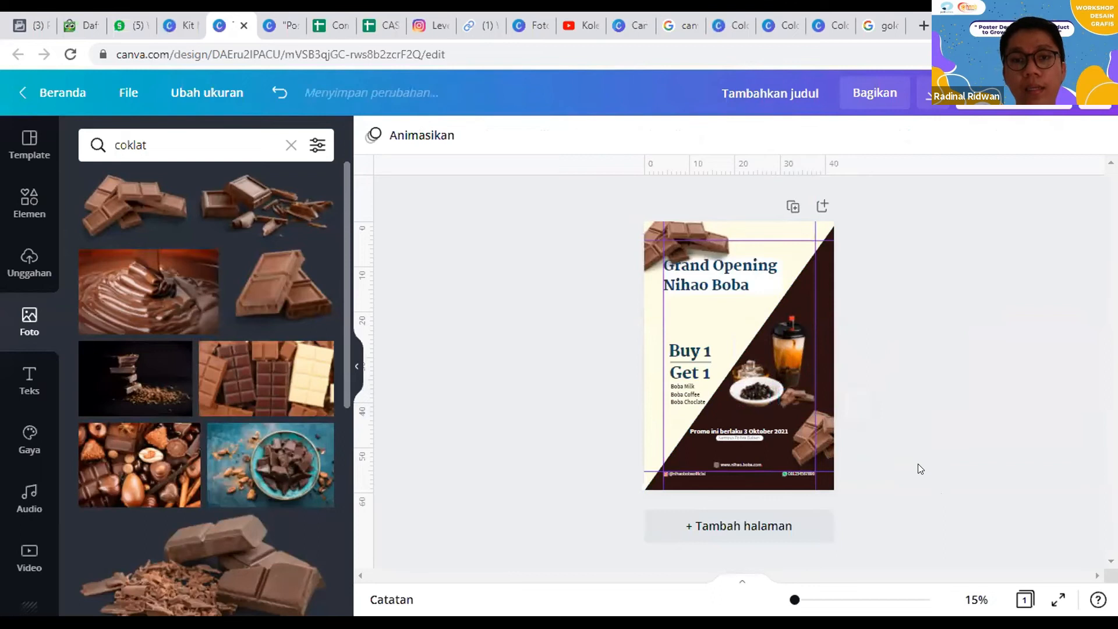
# Step: Set the blur of the chocolate photo in the poster's upper left corner to 7
pyautogui.click(682, 230)
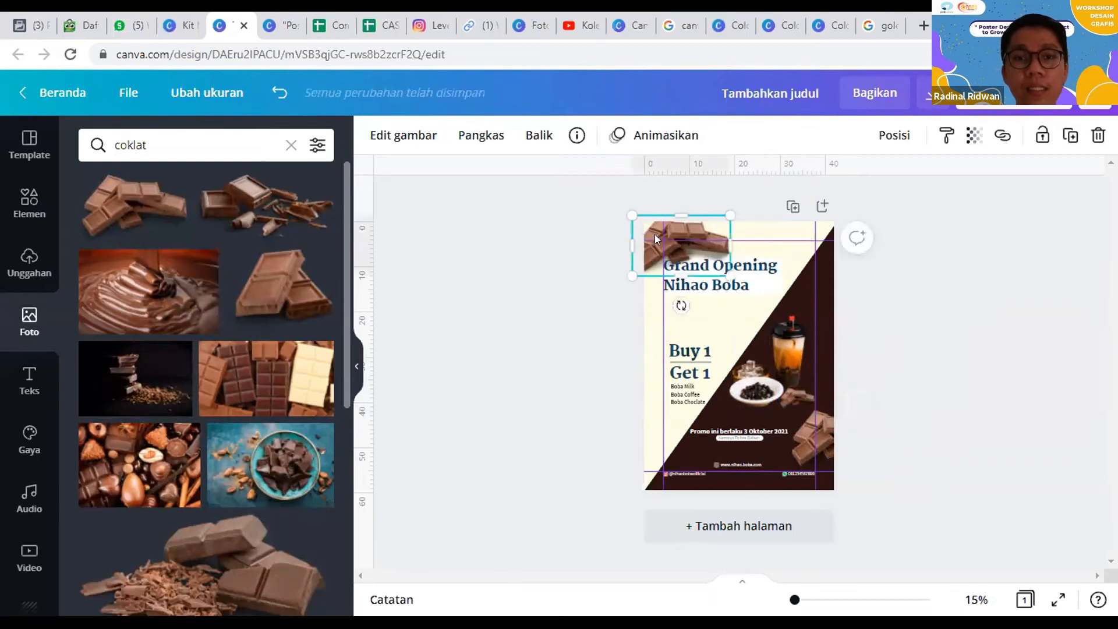
pyautogui.click(379, 140)
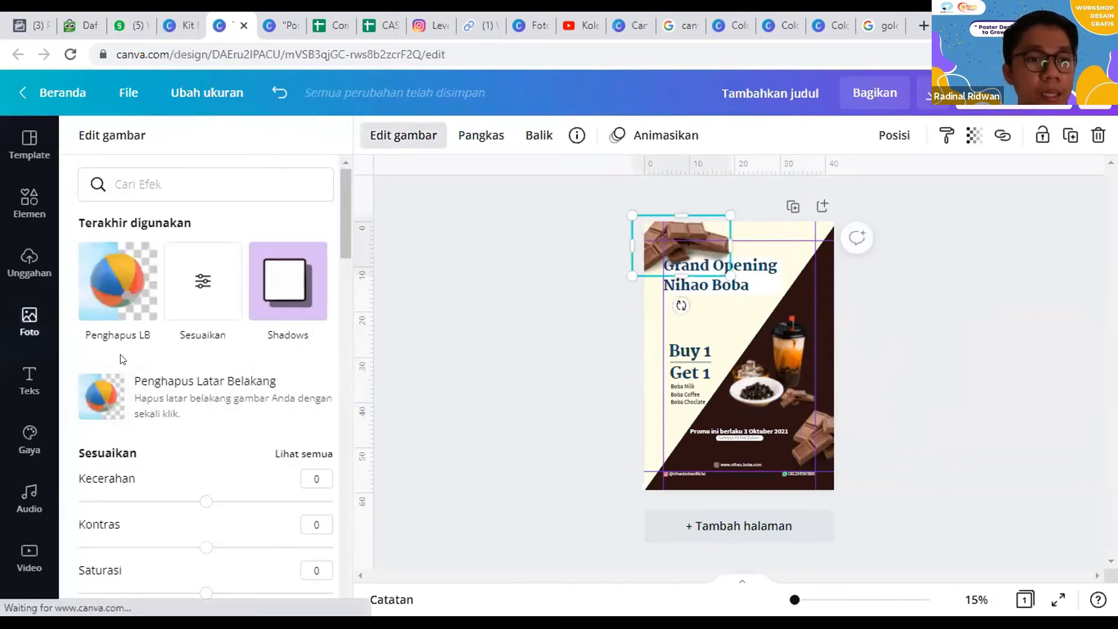
pyautogui.click(190, 286)
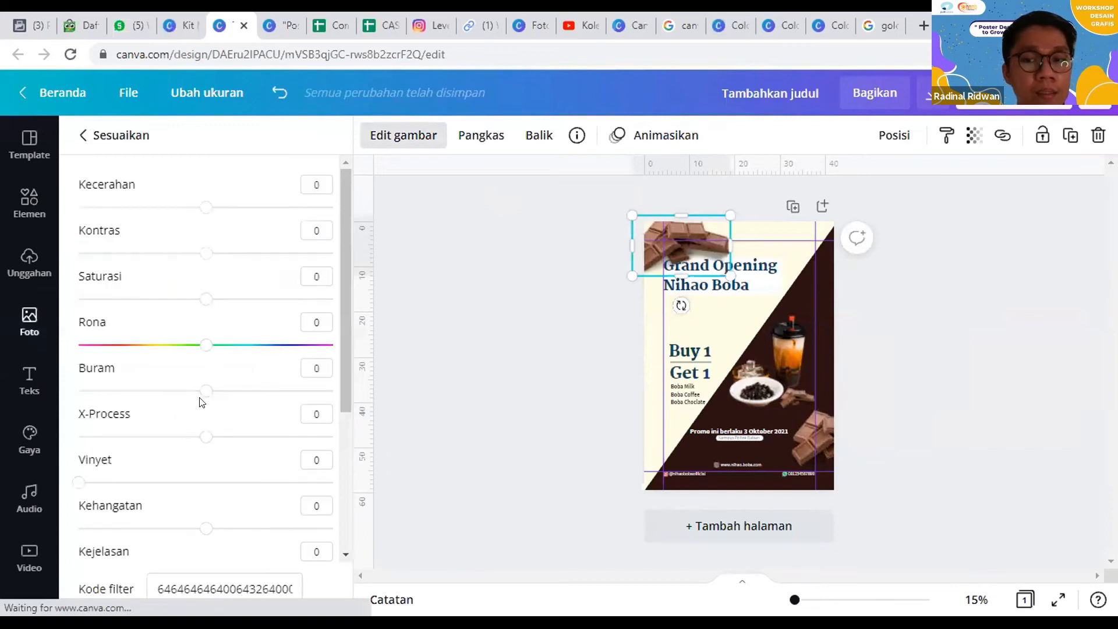
pyautogui.moveTo(201, 394); pyautogui.dragTo(212, 394)
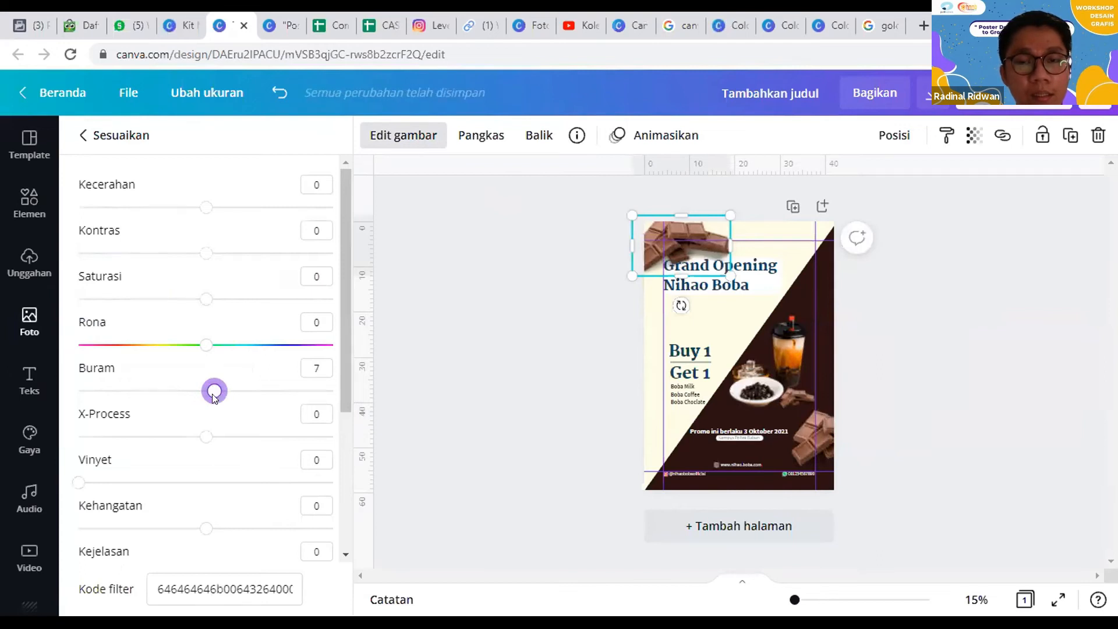
pyautogui.click(631, 379)
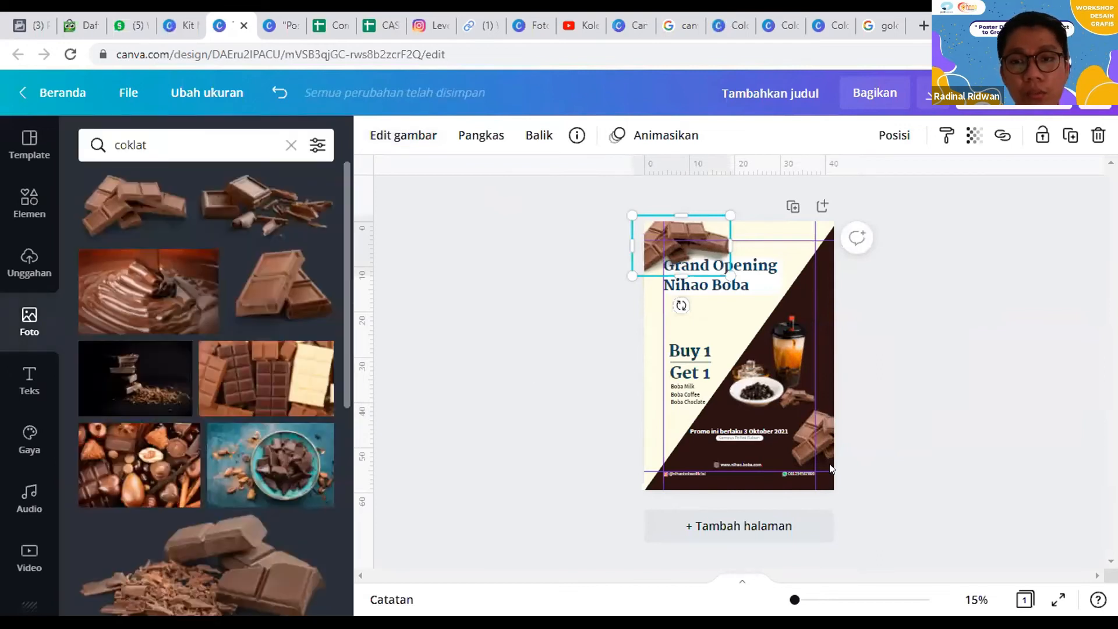
# Step: Blur the chocolate photo at the poster's lower right edge as well and check the poster in full screen
pyautogui.click(800, 435)
pyautogui.click(403, 135)
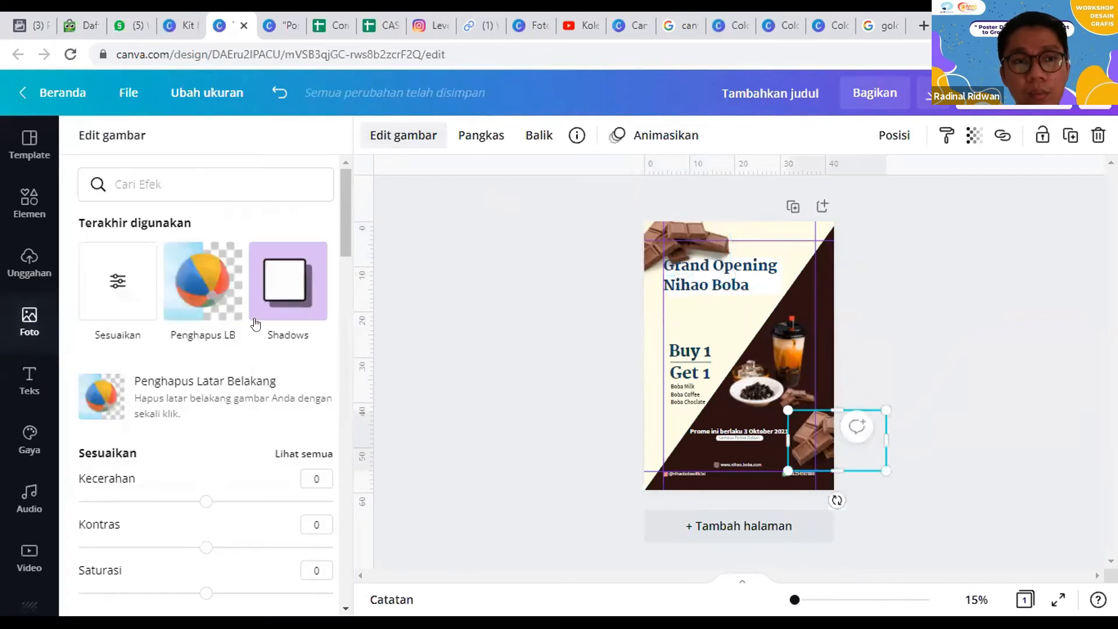
pyautogui.click(132, 285)
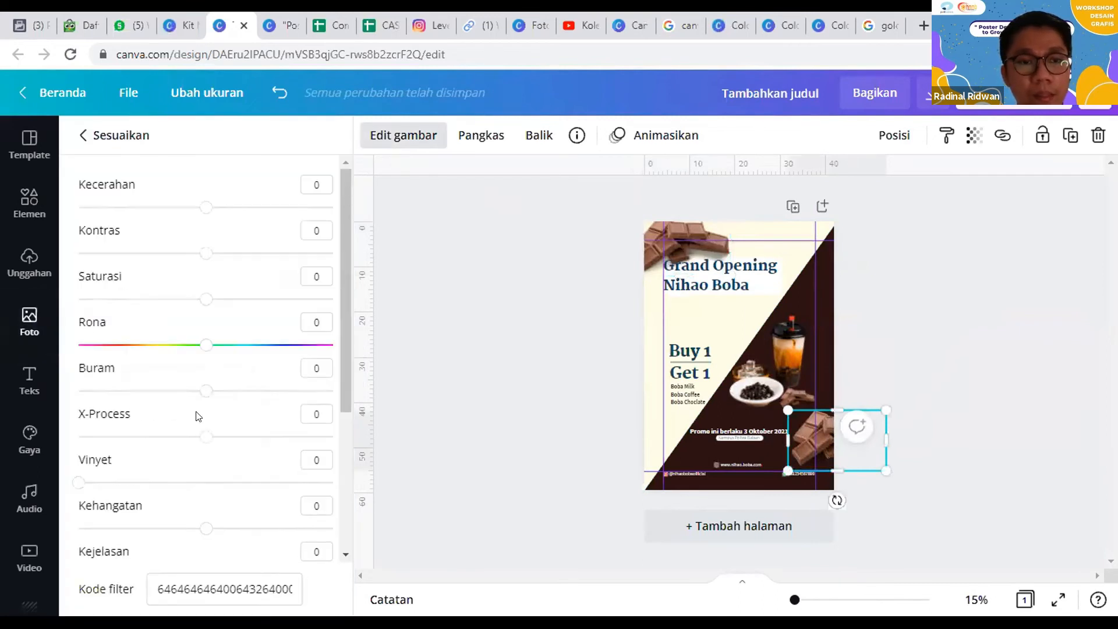
pyautogui.moveTo(213, 394); pyautogui.dragTo(230, 395)
pyautogui.click(556, 380)
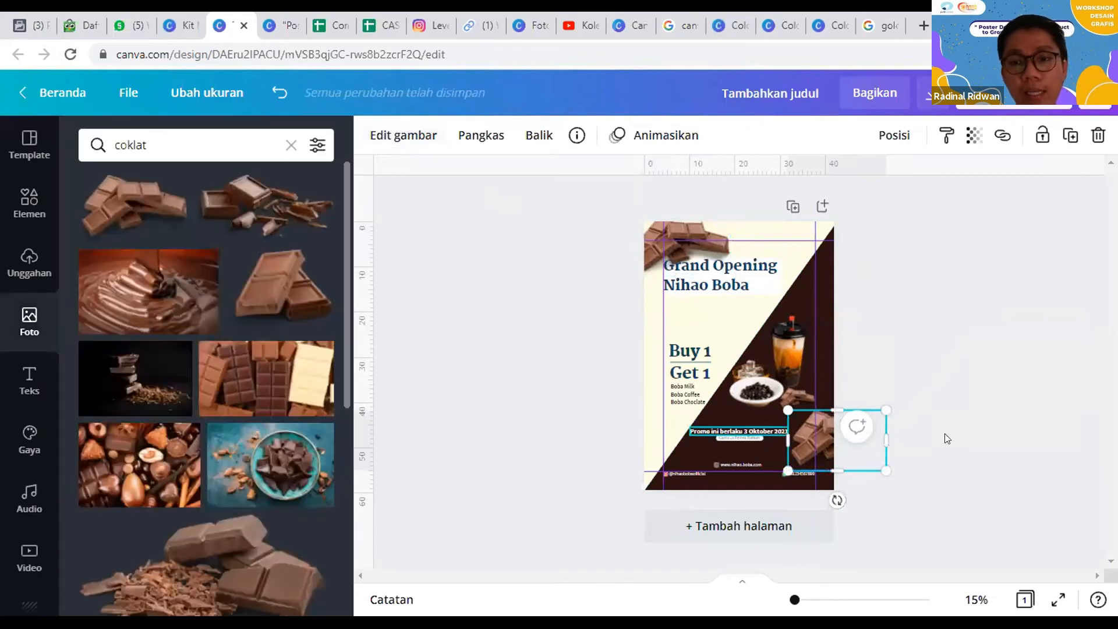
pyautogui.click(1054, 604)
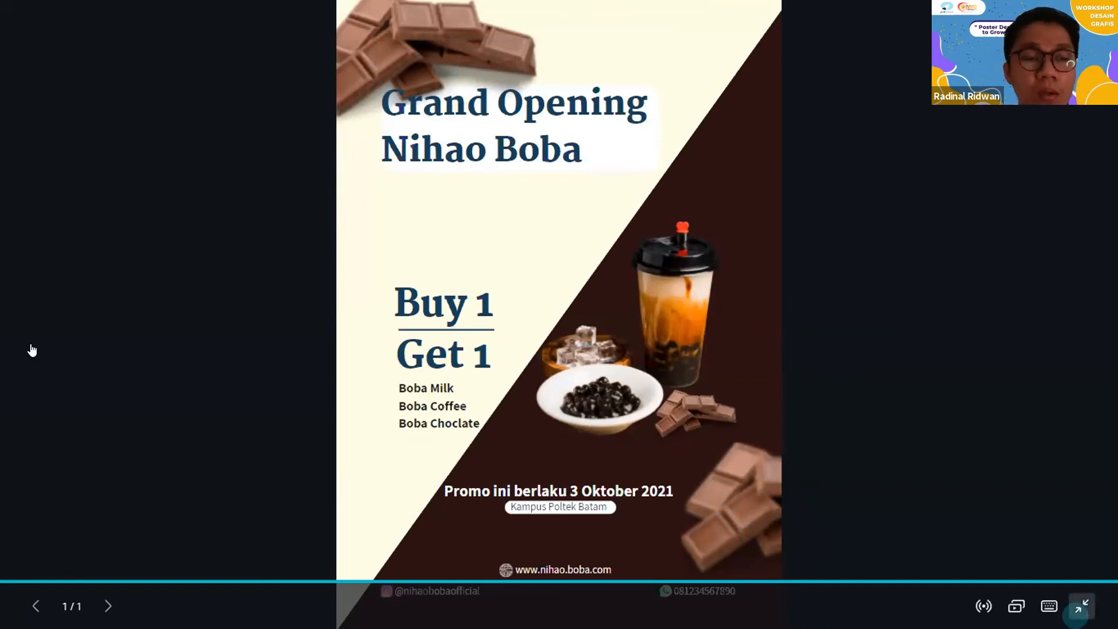
pyautogui.press('Escape')
# Step: Search the elements library for "pattern" and browse the results for a suitable background motif
pyautogui.click(19, 215)
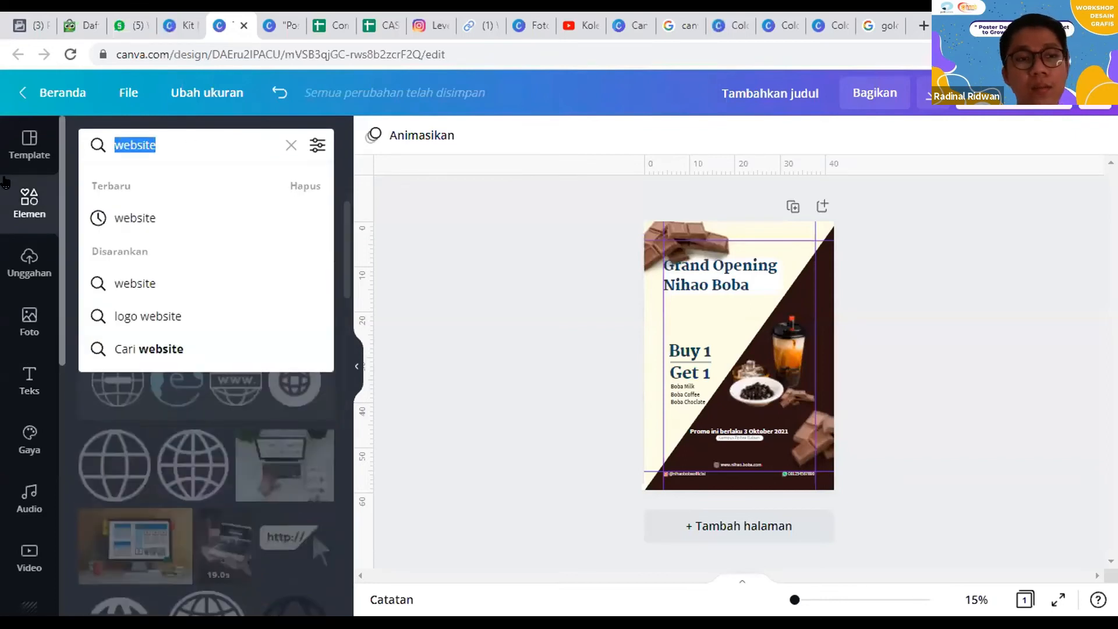
pyautogui.write('pattern')
pyautogui.press('Return')
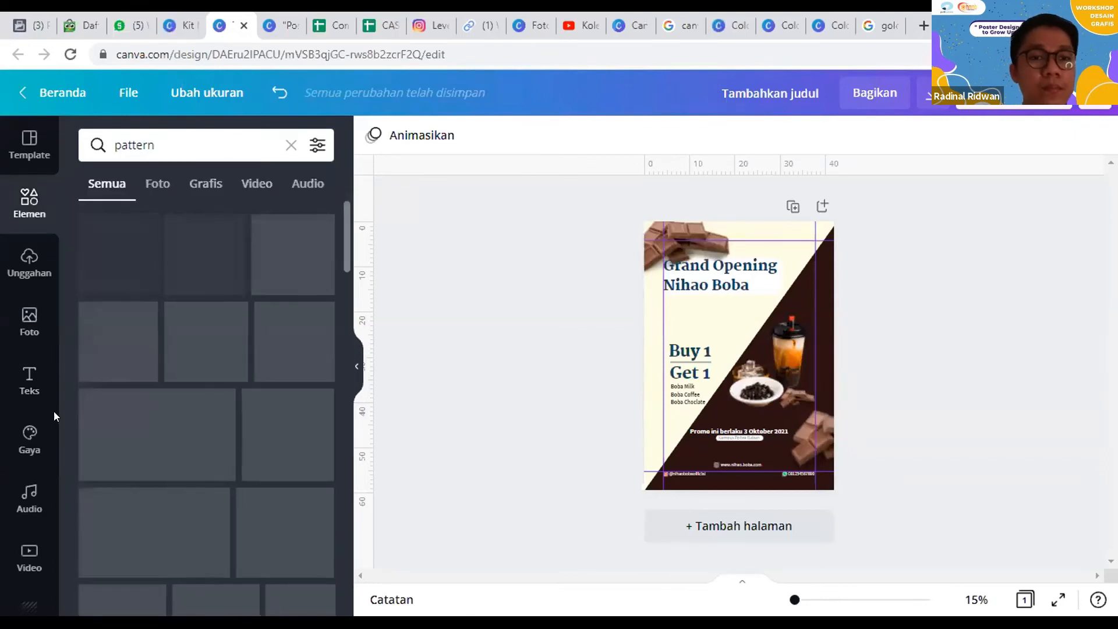
pyautogui.scroll(-5, 216, 388)
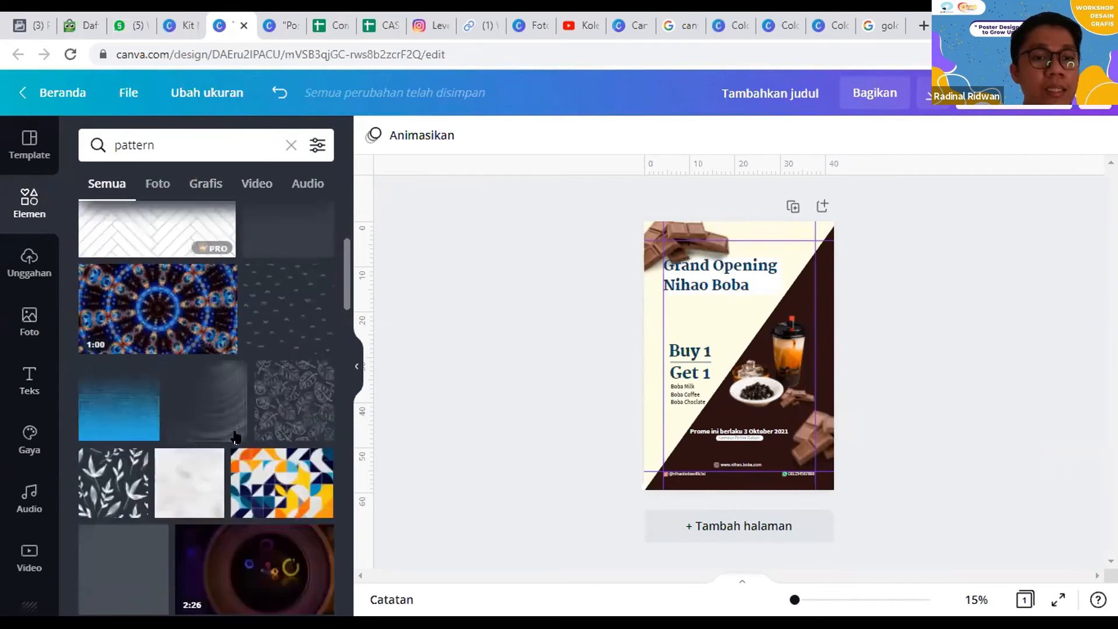
pyautogui.scroll(4, 261, 411)
pyautogui.scroll(-5, 276, 423)
pyautogui.scroll(5, 214, 321)
# Step: Narrow the element search to "pattern coklat"
pyautogui.click(188, 139)
pyautogui.write('cokal')
pyautogui.press('BackSpace')
pyautogui.press('BackSpace')
pyautogui.write('lat')
pyautogui.press('Return')
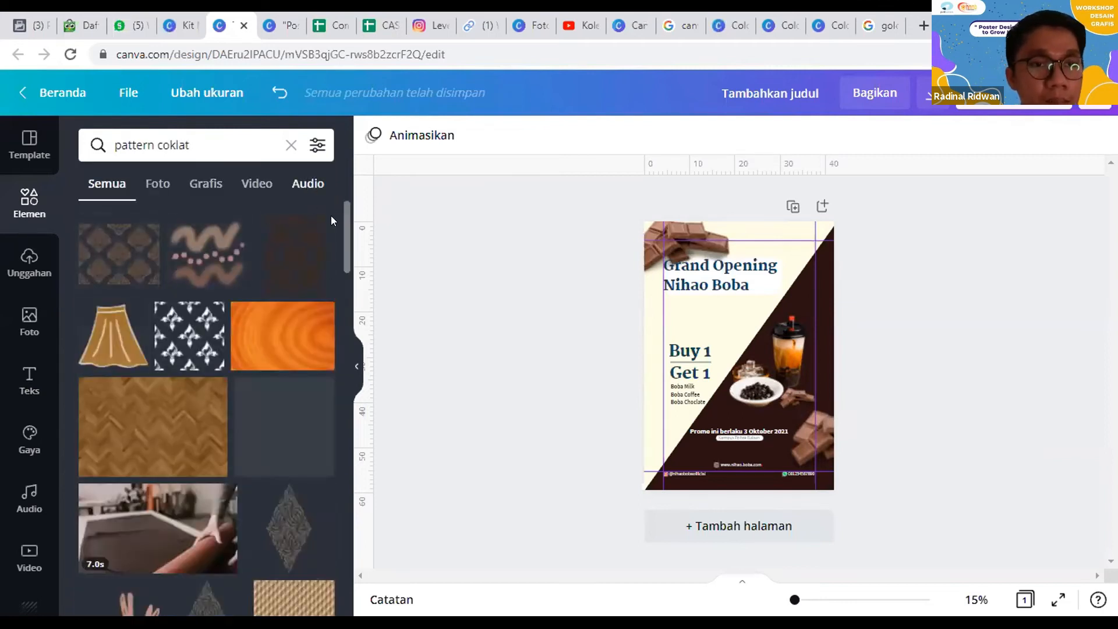
# Step: Add the brown damask pattern from the results and enlarge it to cover the whole poster
pyautogui.scroll(-4, 256, 225)
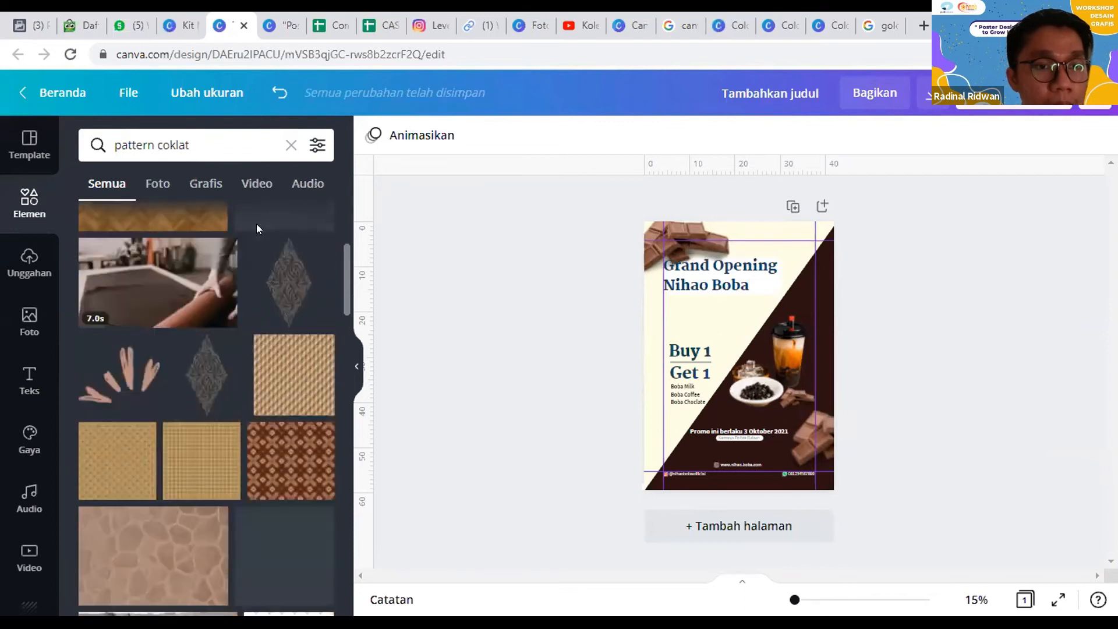
pyautogui.scroll(4, 257, 227)
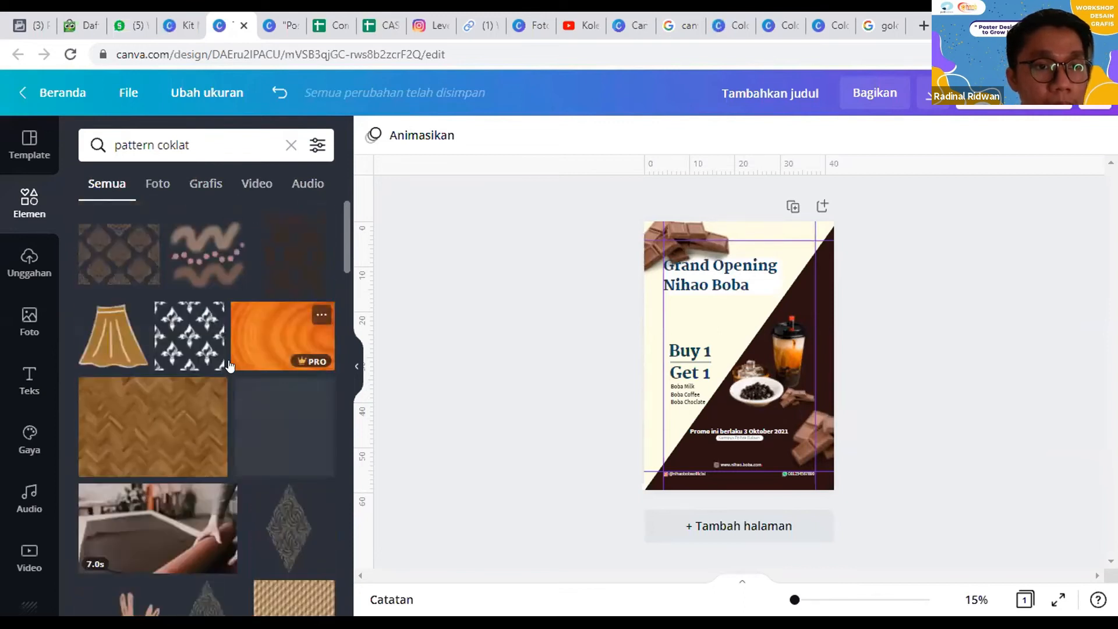
pyautogui.click(255, 321)
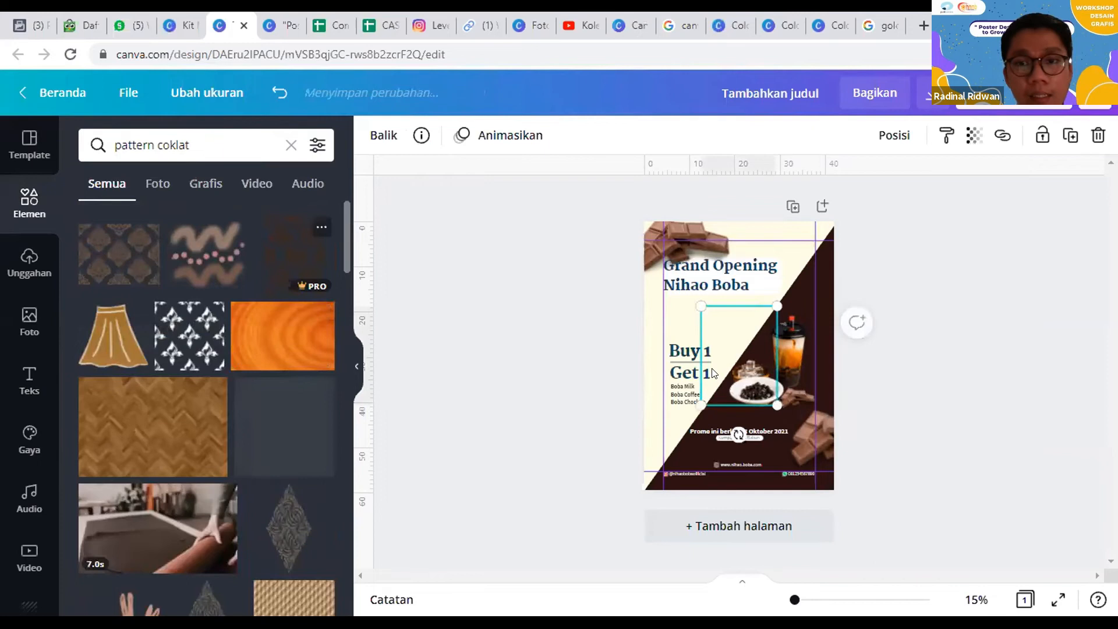
pyautogui.moveTo(693, 298); pyautogui.dragTo(630, 205)
pyautogui.moveTo(777, 405); pyautogui.dragTo(862, 482)
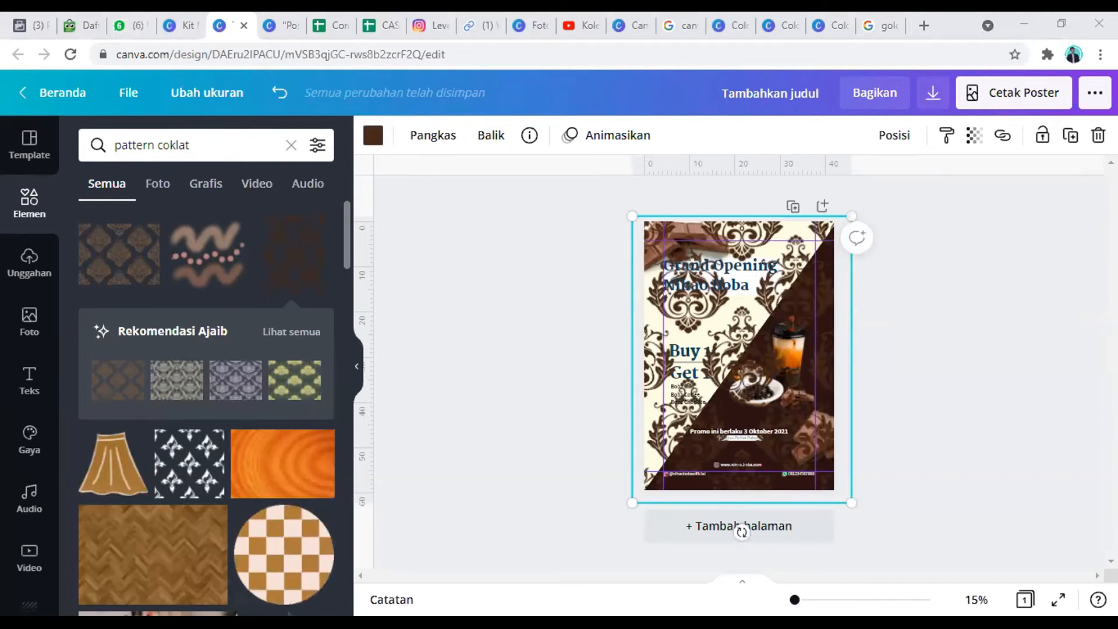
# Step: Send the damask pattern to the very back, then bring it forward one level
pyautogui.click(884, 133)
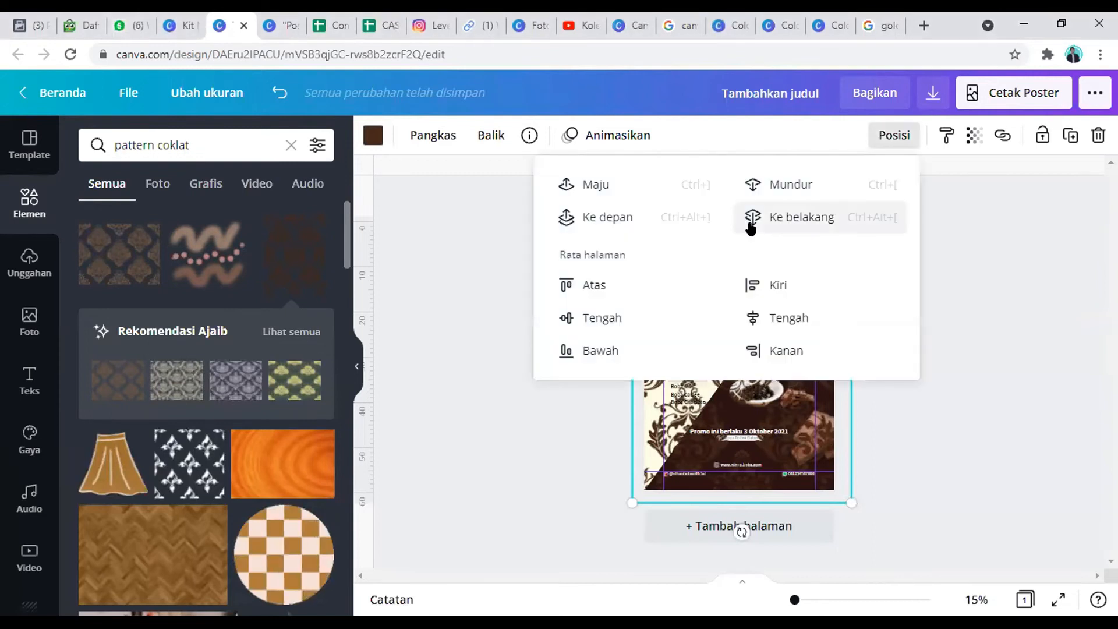
pyautogui.click(751, 224)
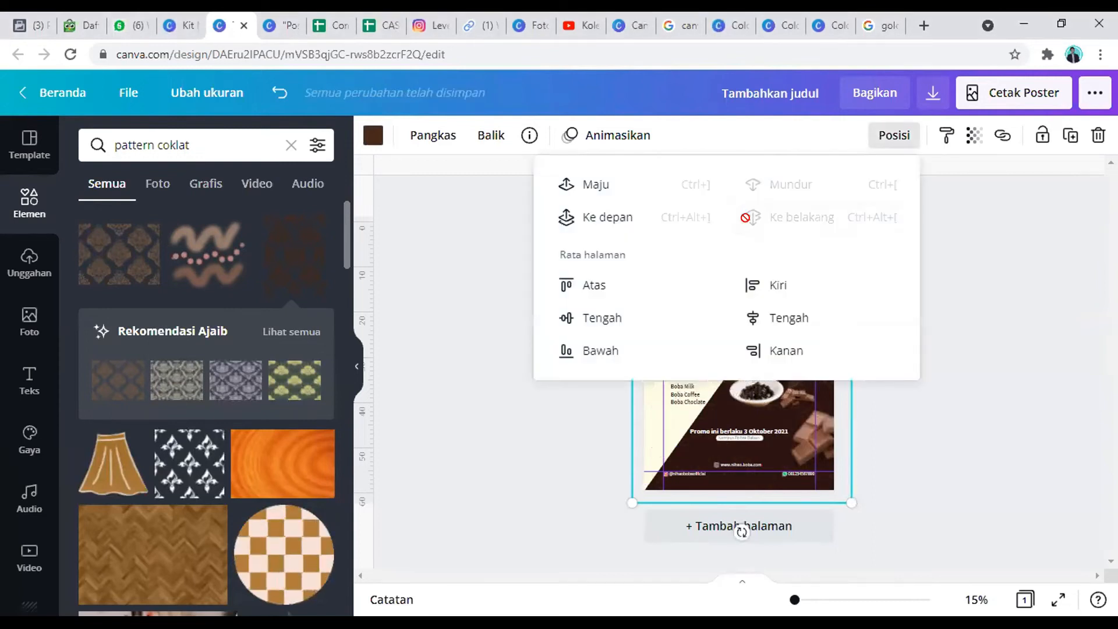
pyautogui.click(620, 184)
pyautogui.click(1092, 242)
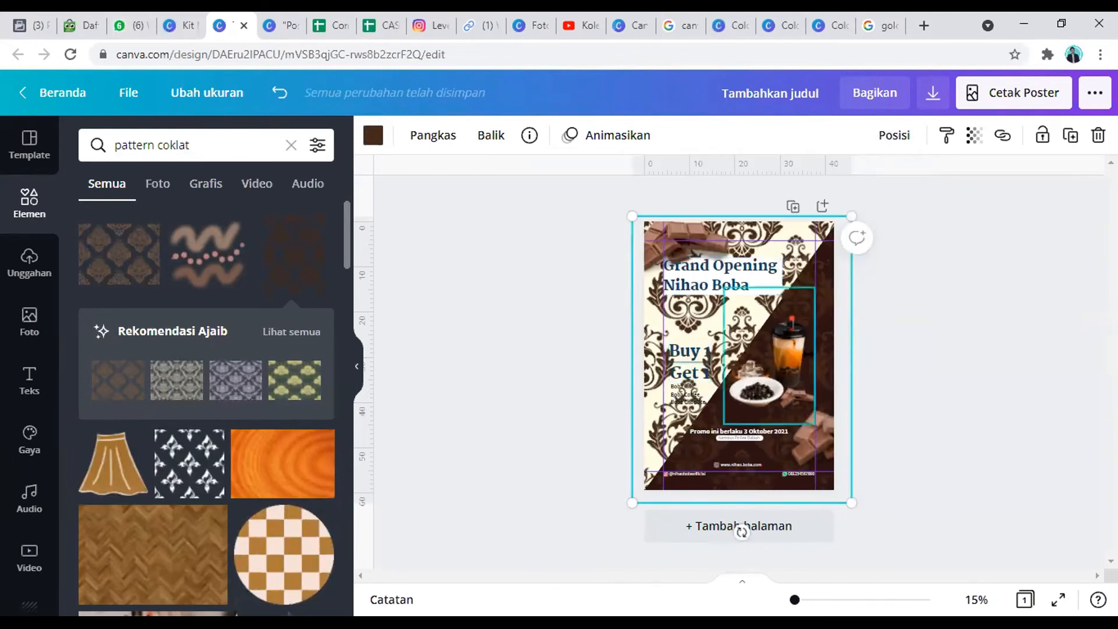
# Step: Set the damask pattern's transparency to 10
pyautogui.click(973, 136)
pyautogui.moveTo(916, 184); pyautogui.dragTo(824, 191)
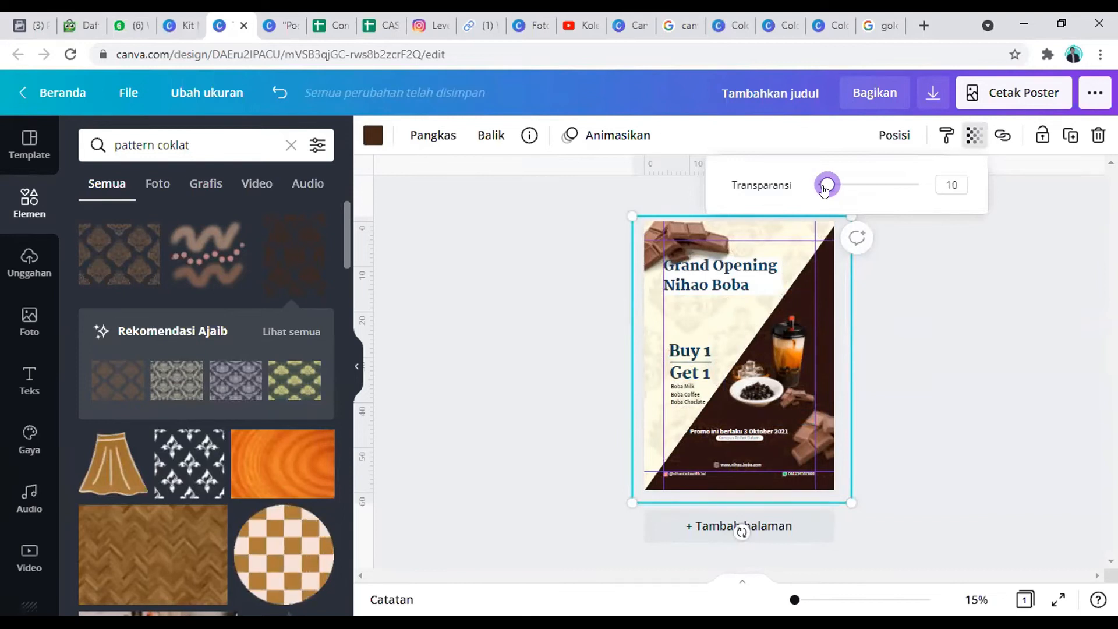
pyautogui.click(908, 386)
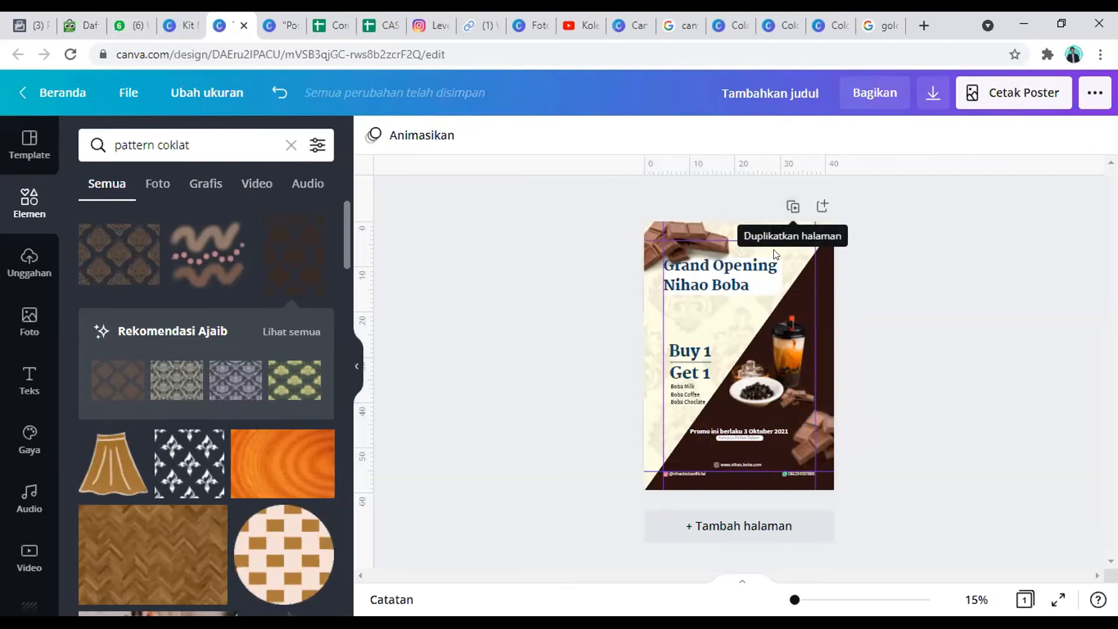
# Step: Try white, dark blue and light green on the damask pattern, and finally colour it with the orange-red from the drink photo's colours
pyautogui.click(712, 320)
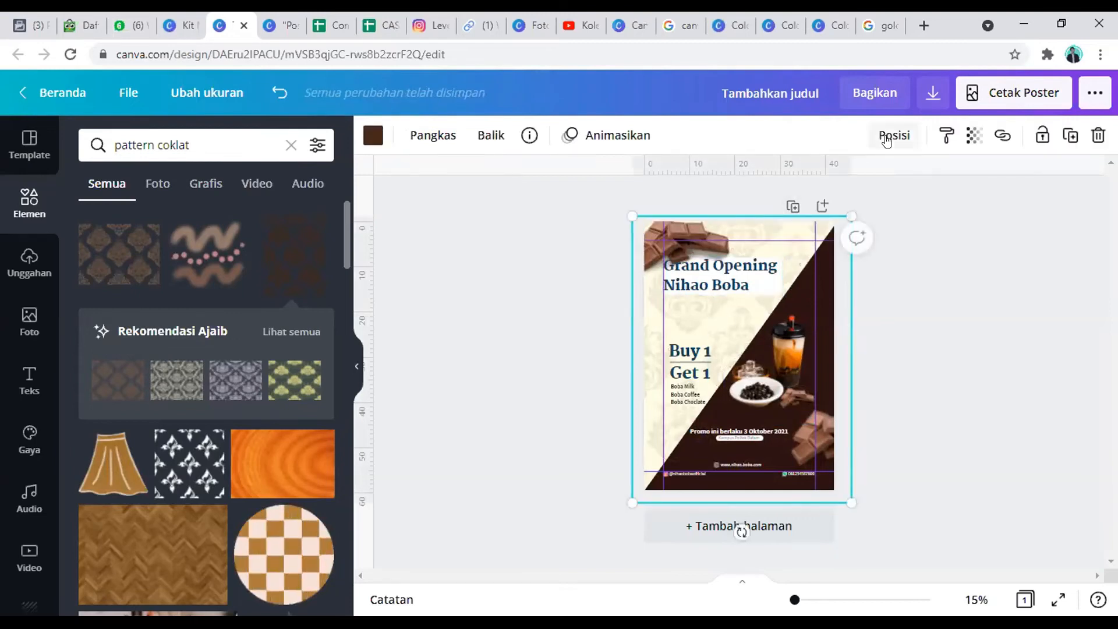
pyautogui.click(373, 135)
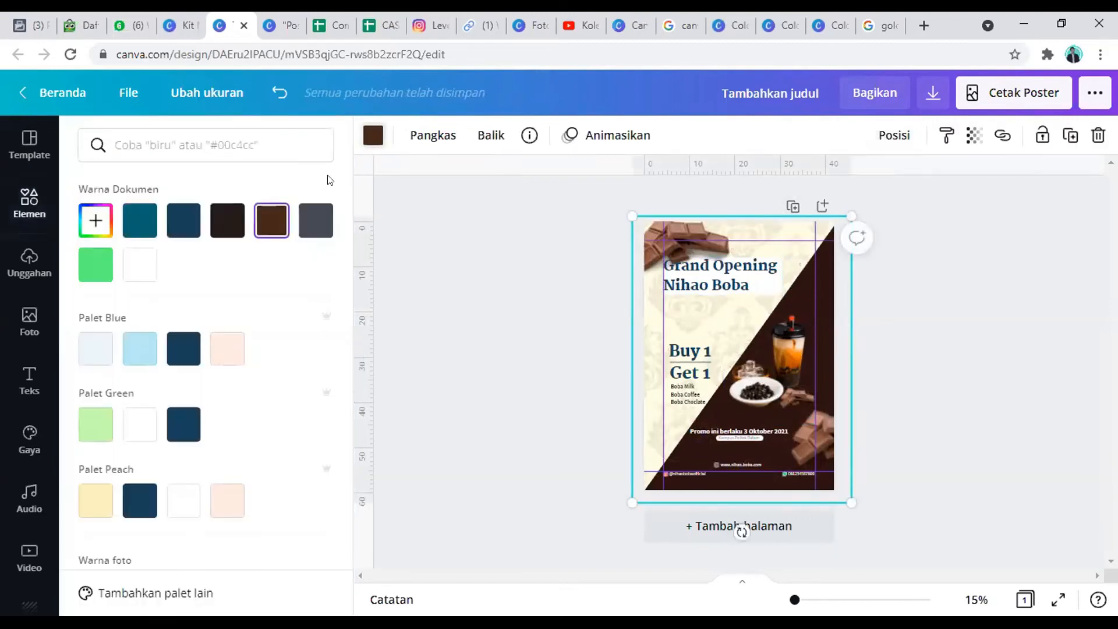
pyautogui.click(135, 278)
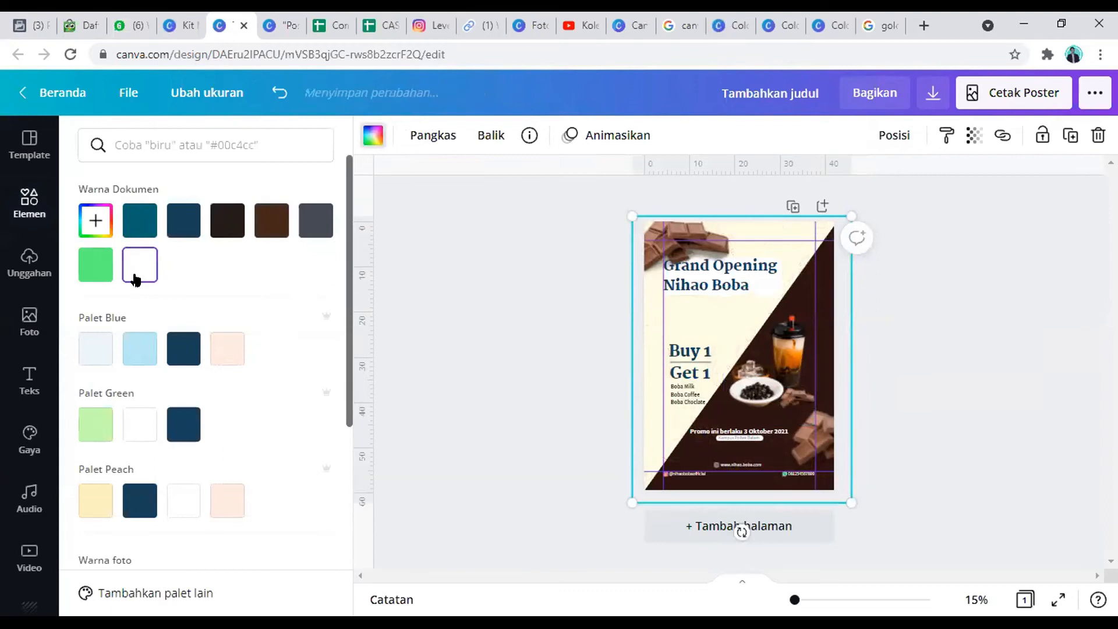
pyautogui.click(183, 351)
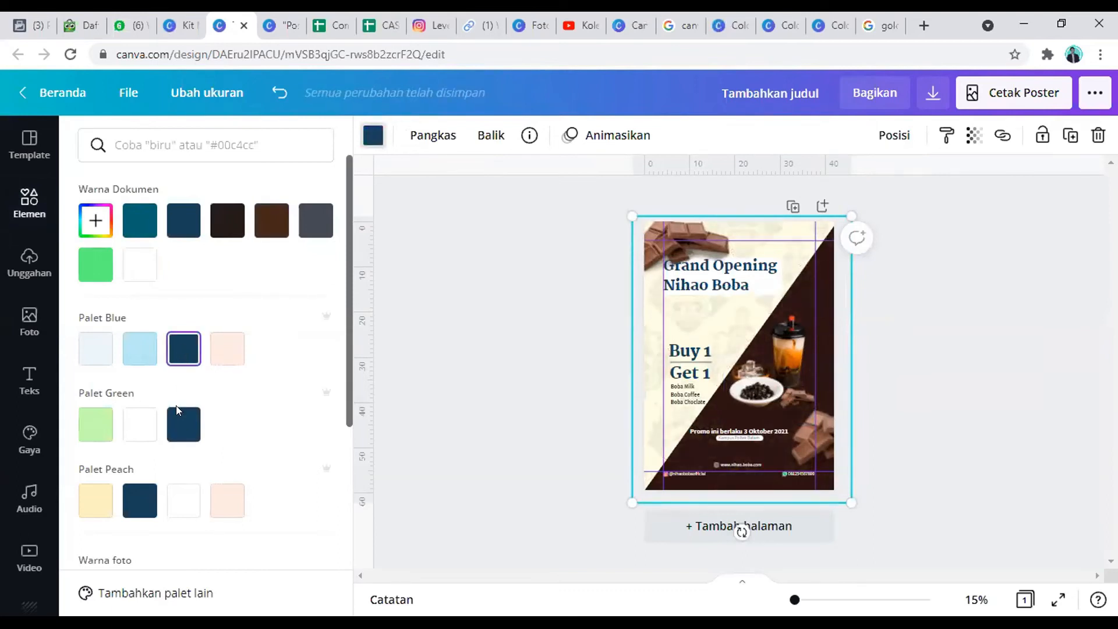
pyautogui.click(97, 424)
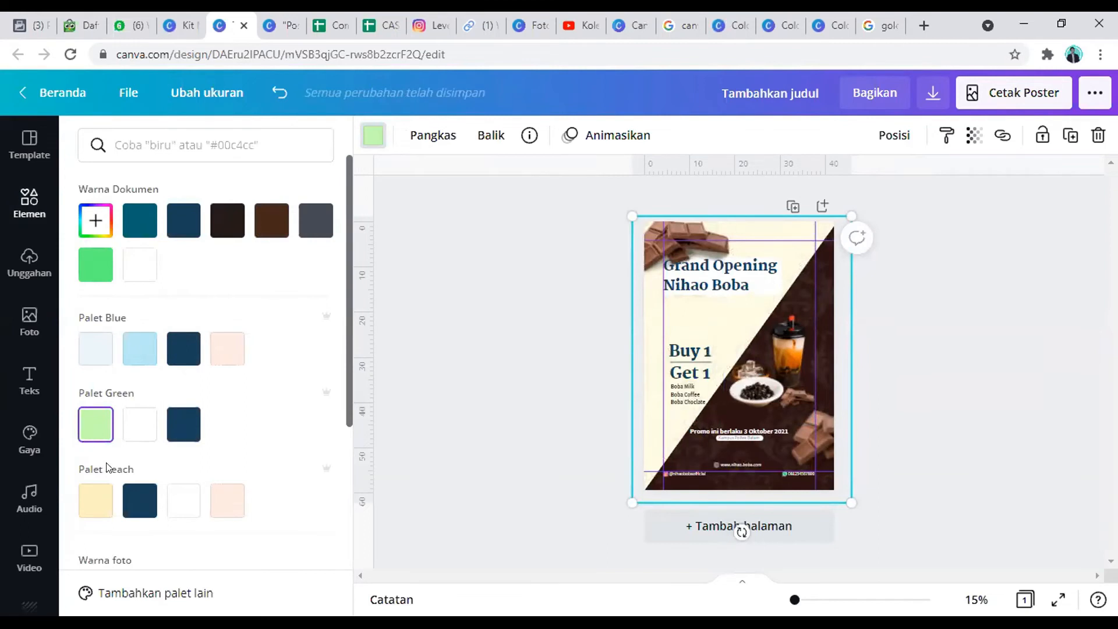
pyautogui.scroll(-3, 107, 466)
pyautogui.click(320, 437)
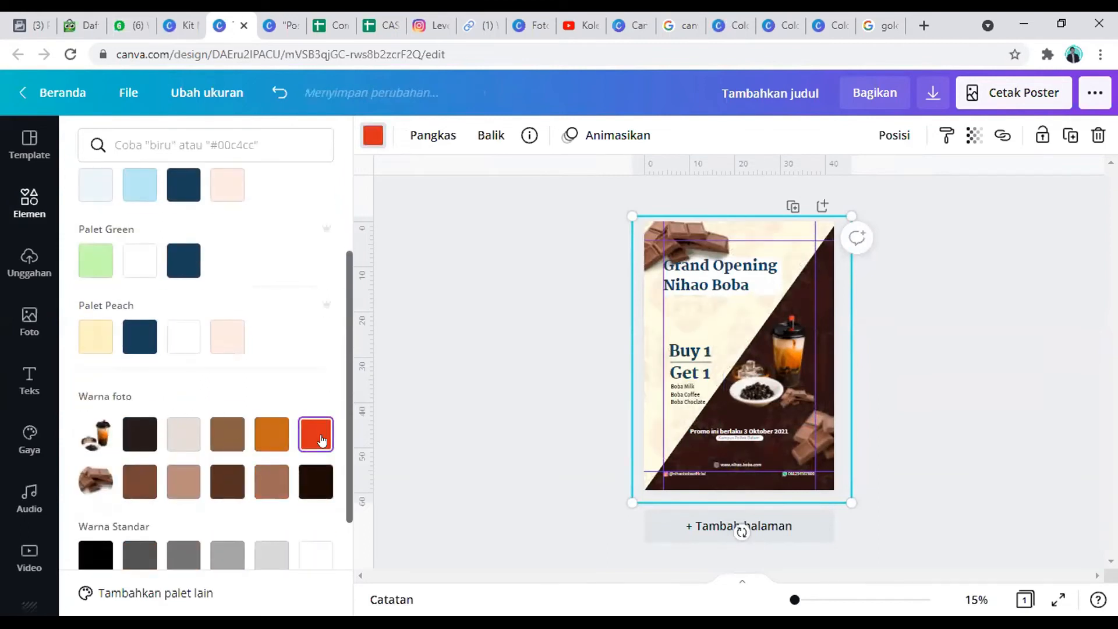
# Step: Set the damask pattern's transparency to 8 and check the poster in full screen
pyautogui.click(975, 140)
pyautogui.moveTo(830, 189); pyautogui.dragTo(822, 185)
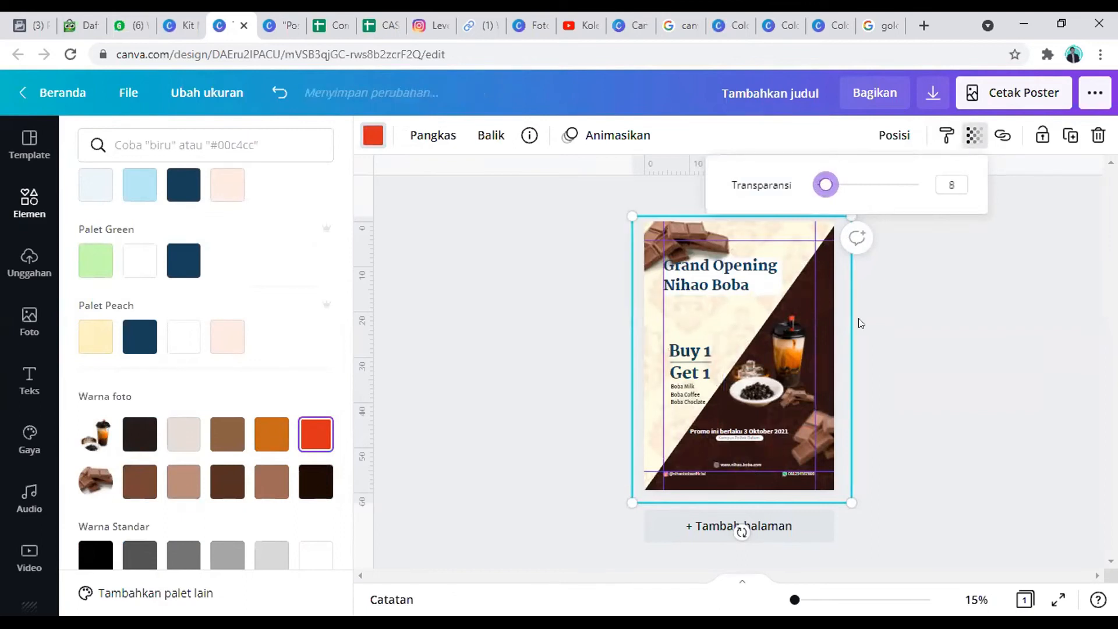
pyautogui.click(1056, 598)
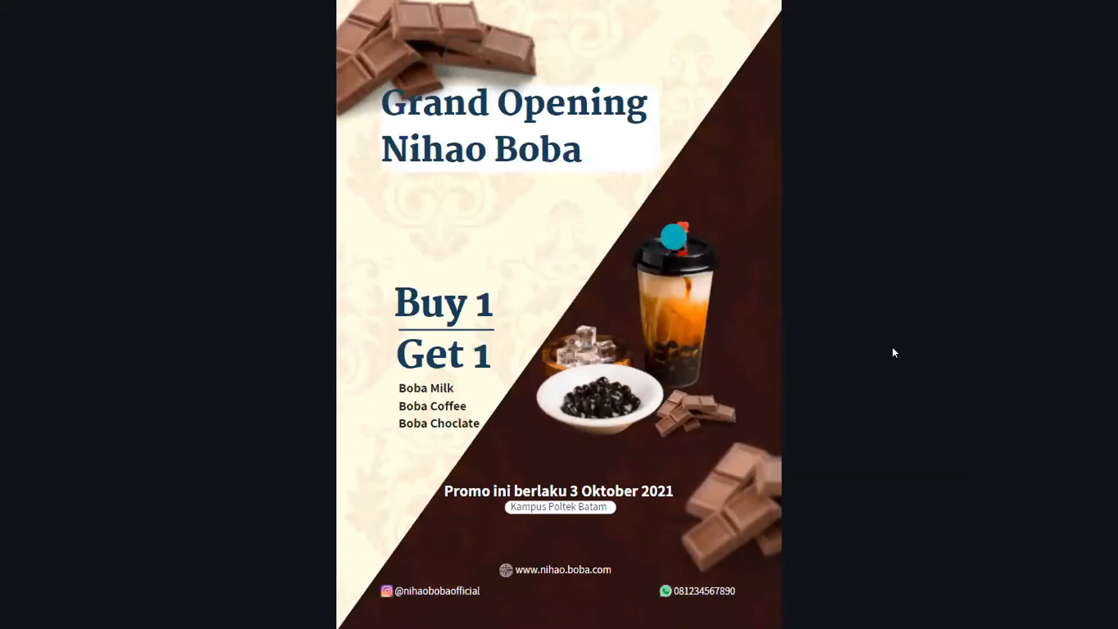
pyautogui.click(1074, 284)
pyautogui.click(946, 181)
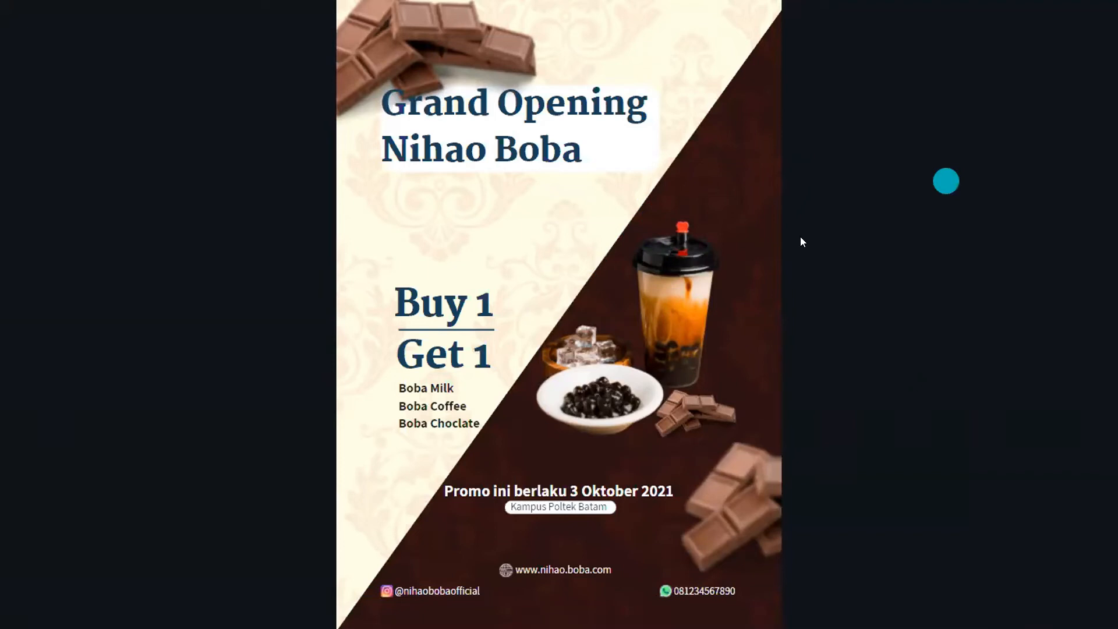
pyautogui.click(729, 222)
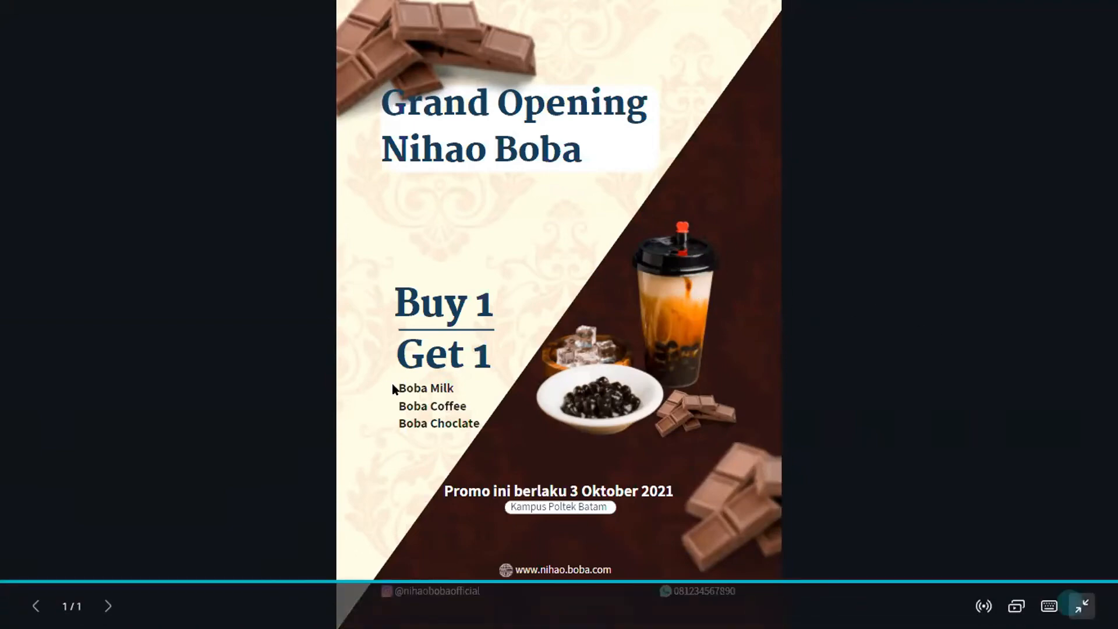
pyautogui.press('Escape')
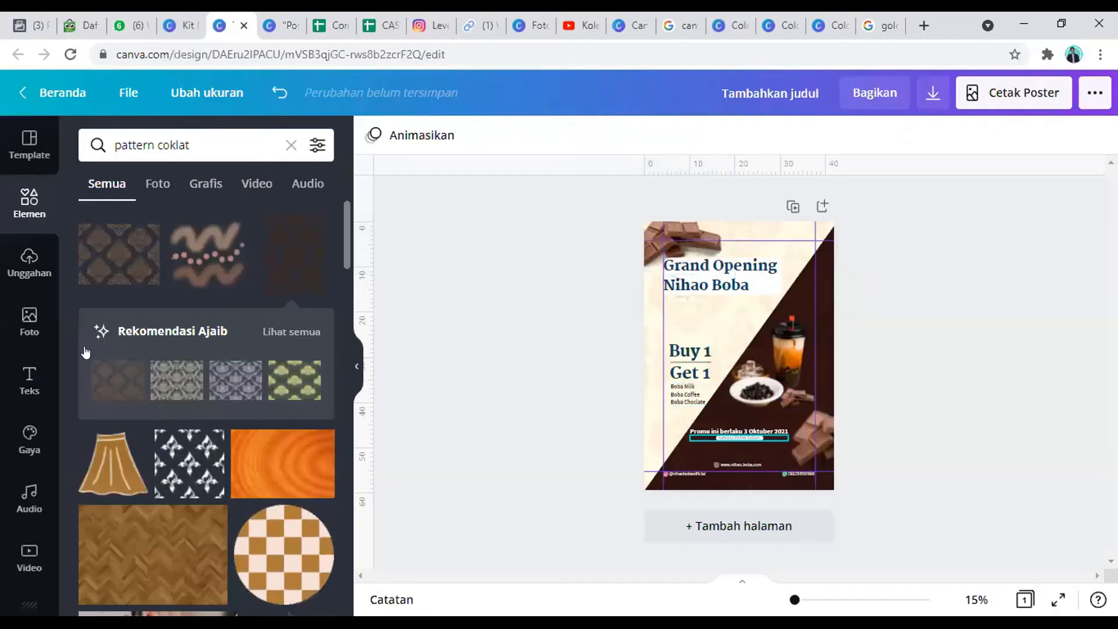
# Step: Search the elements library for "bulat" and add a rough-edged white circle to the poster
pyautogui.moveTo(201, 145); pyautogui.dragTo(8, 142)
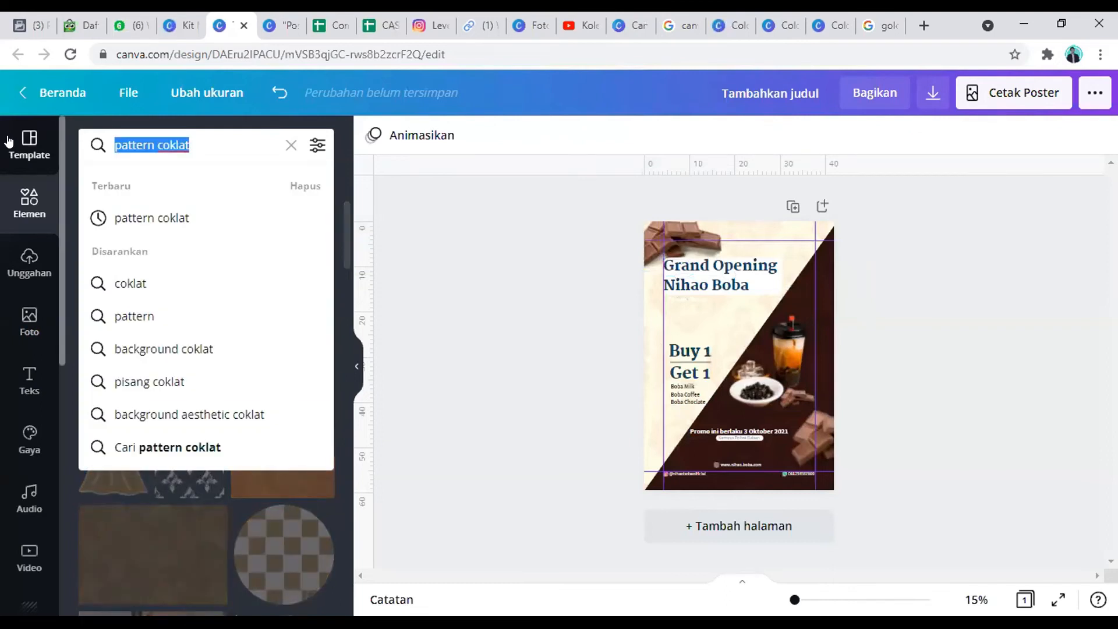
pyautogui.write('bulat')
pyautogui.press('Return')
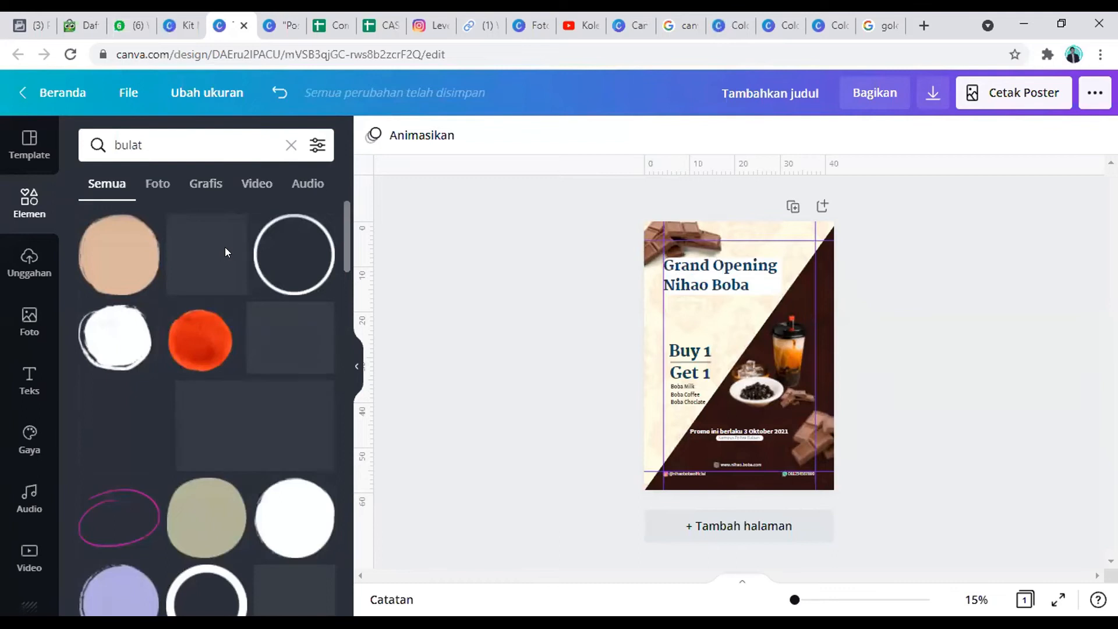
pyautogui.click(291, 513)
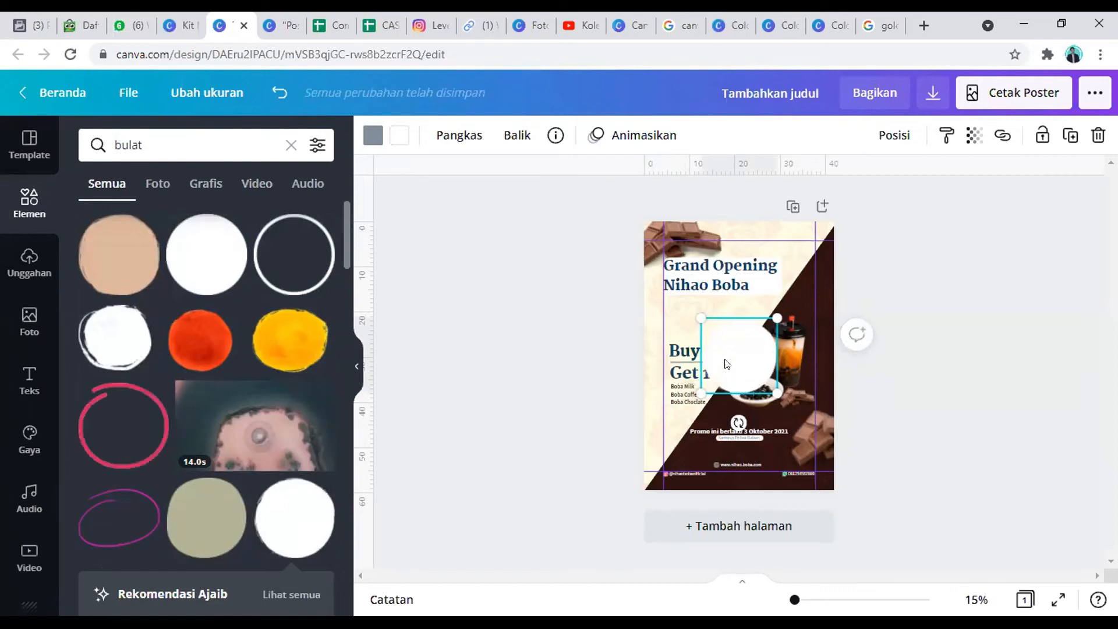
# Step: Enlarge the white circle and position it over the boba drink photo
pyautogui.moveTo(752, 350); pyautogui.dragTo(745, 333)
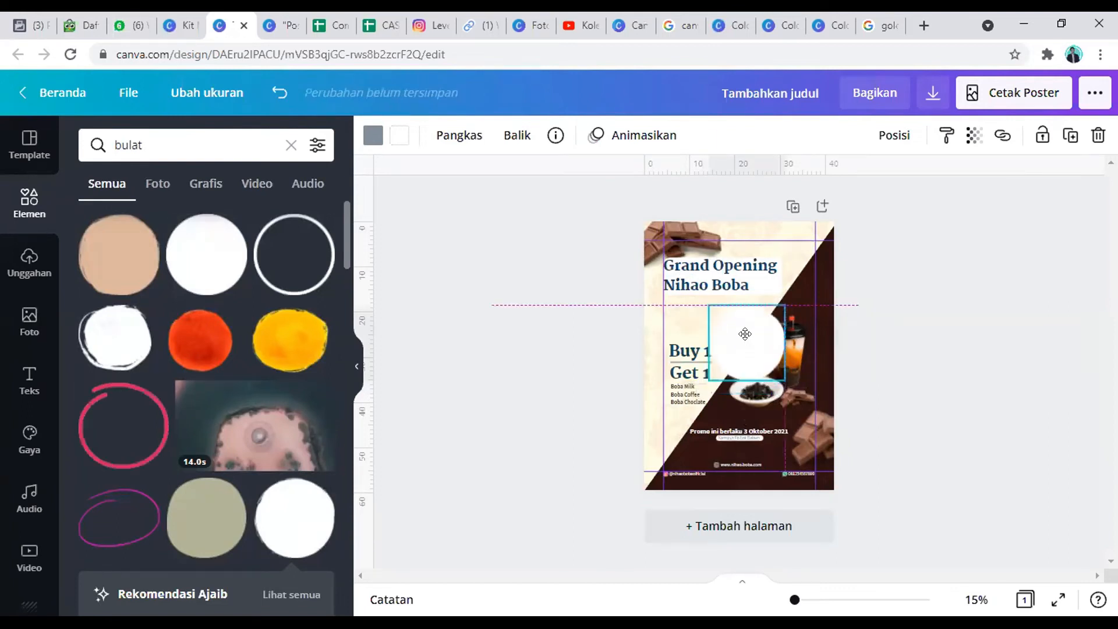
pyautogui.moveTo(784, 380); pyautogui.dragTo(808, 406)
pyautogui.moveTo(770, 352); pyautogui.dragTo(777, 360)
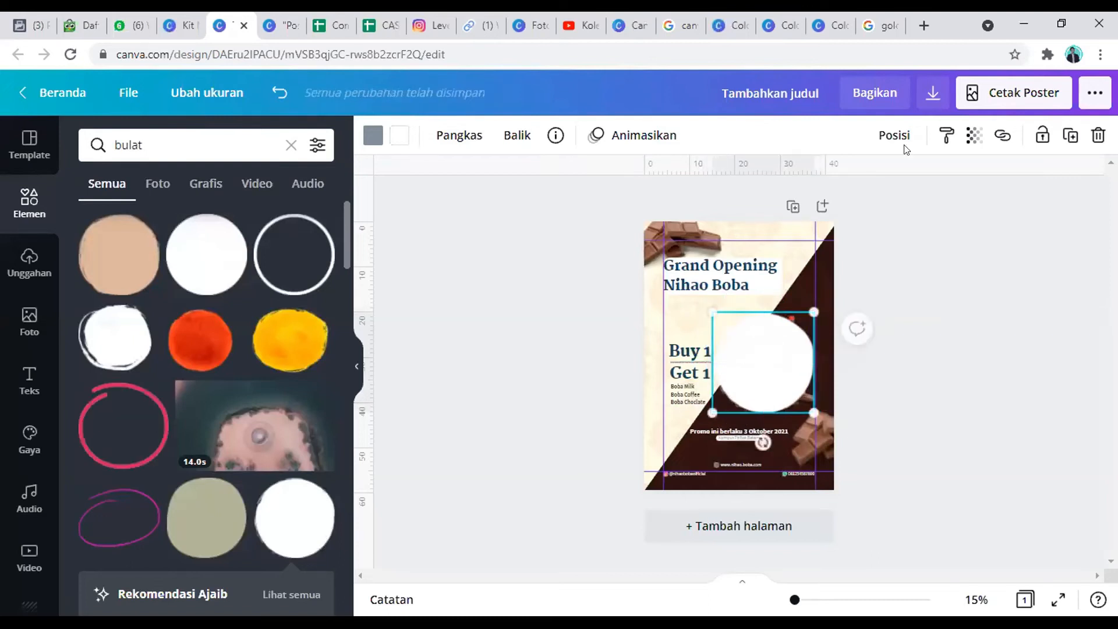
# Step: Send the white circle backward several levels, behind the boba drink and the small chocolate pieces
pyautogui.click(894, 135)
pyautogui.click(810, 183)
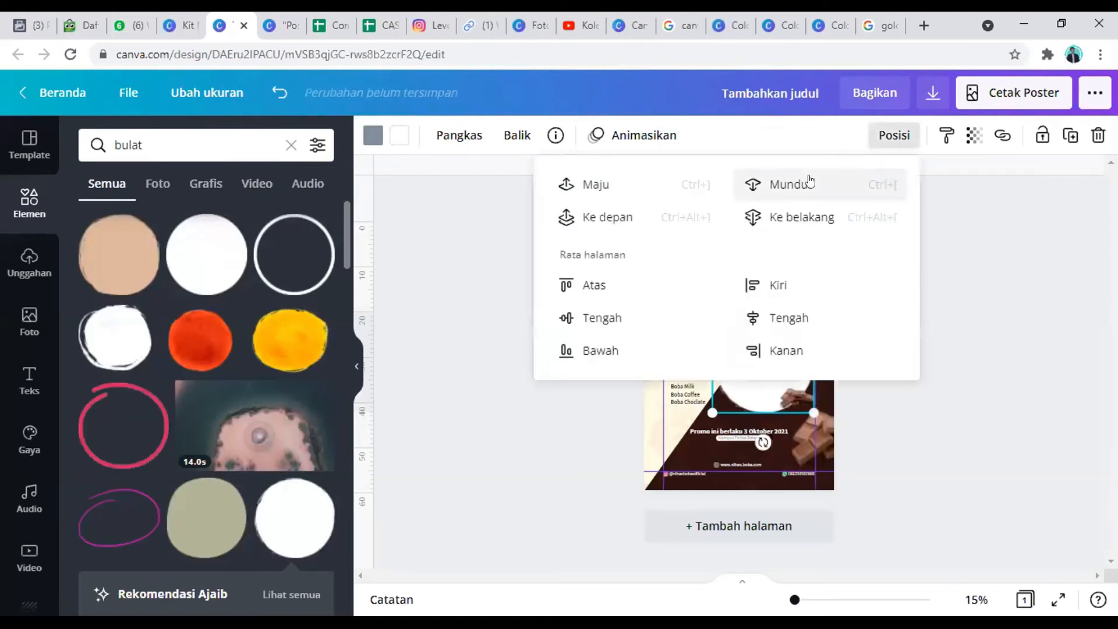
pyautogui.click(809, 182)
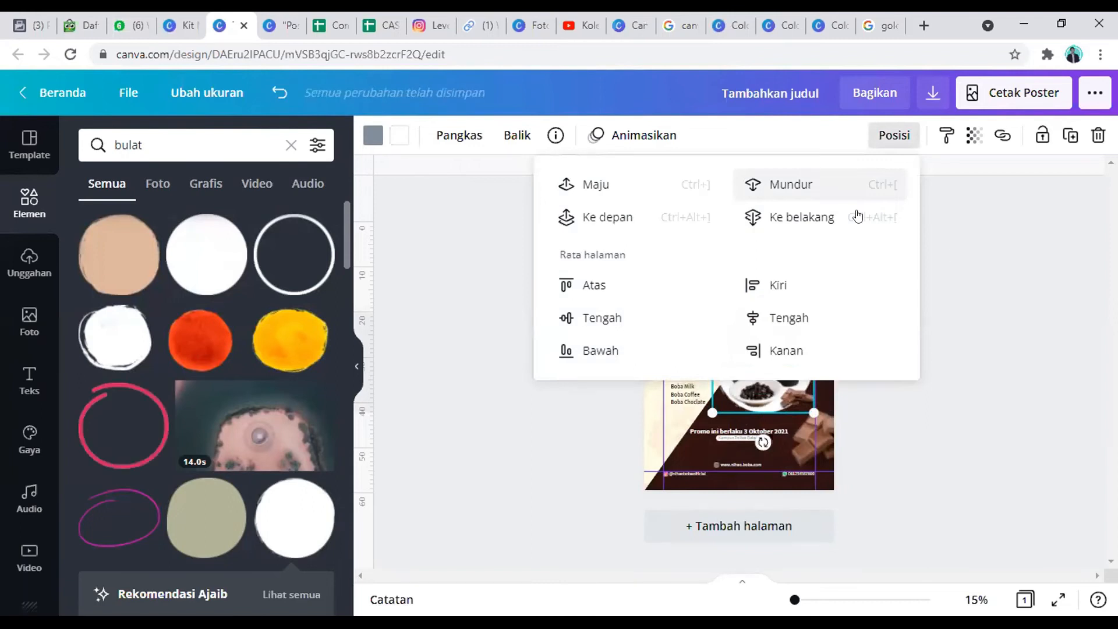
pyautogui.click(844, 180)
pyautogui.click(996, 279)
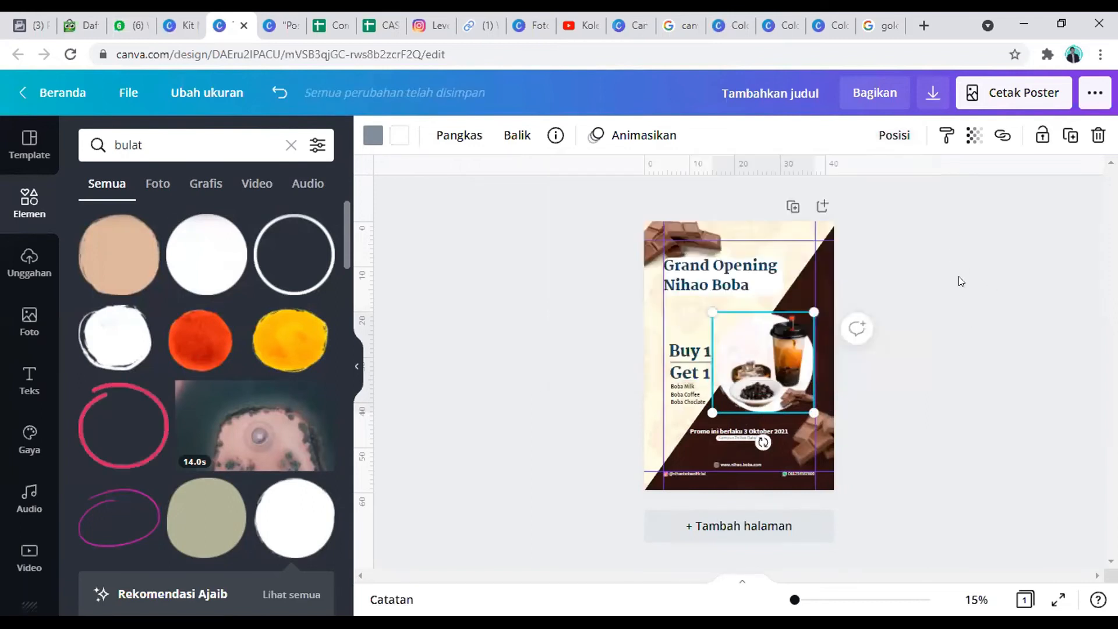
pyautogui.click(894, 135)
pyautogui.click(803, 183)
pyautogui.click(984, 267)
pyautogui.click(972, 307)
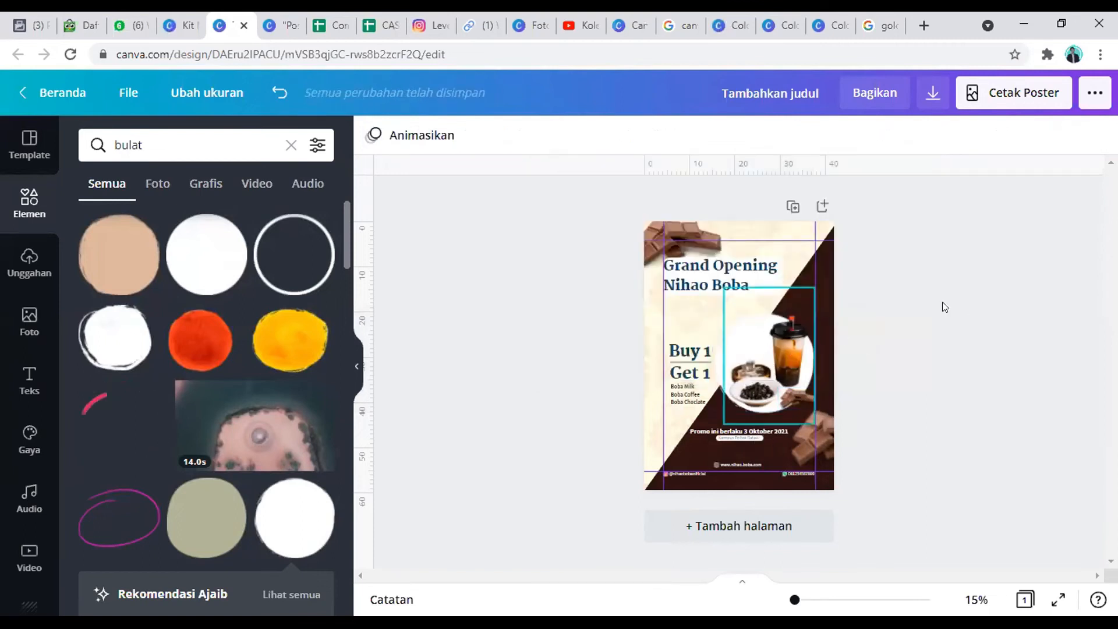
# Step: Search the elements library for "kutip", limit the results to graphics, and add the three-stroke accent graphic to the poster
pyautogui.click(29, 202)
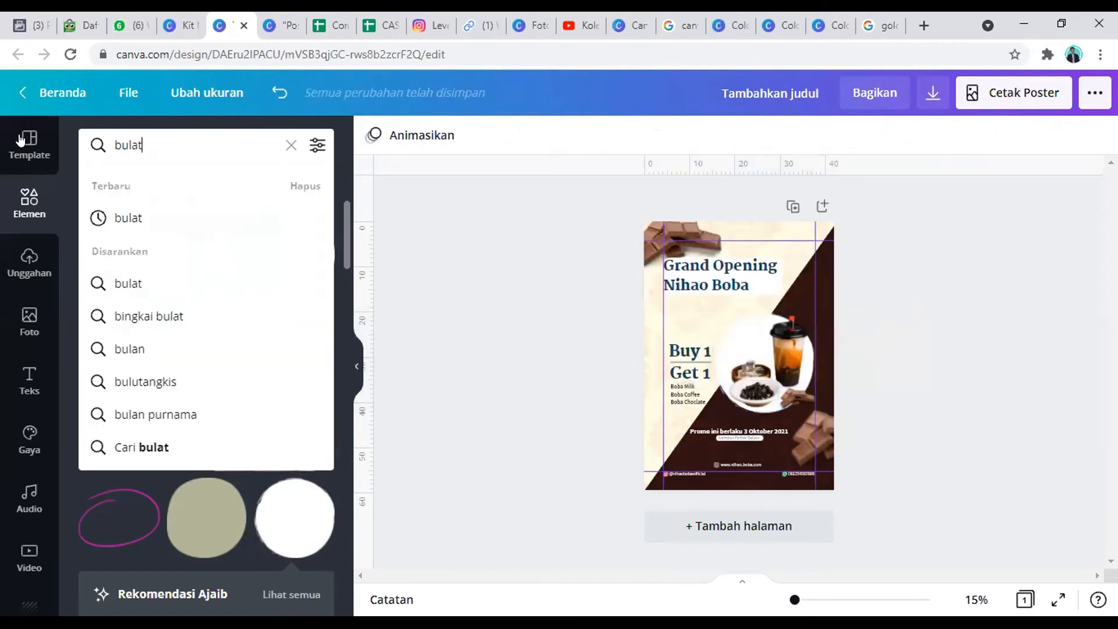
pyautogui.moveTo(152, 145); pyautogui.dragTo(21, 140)
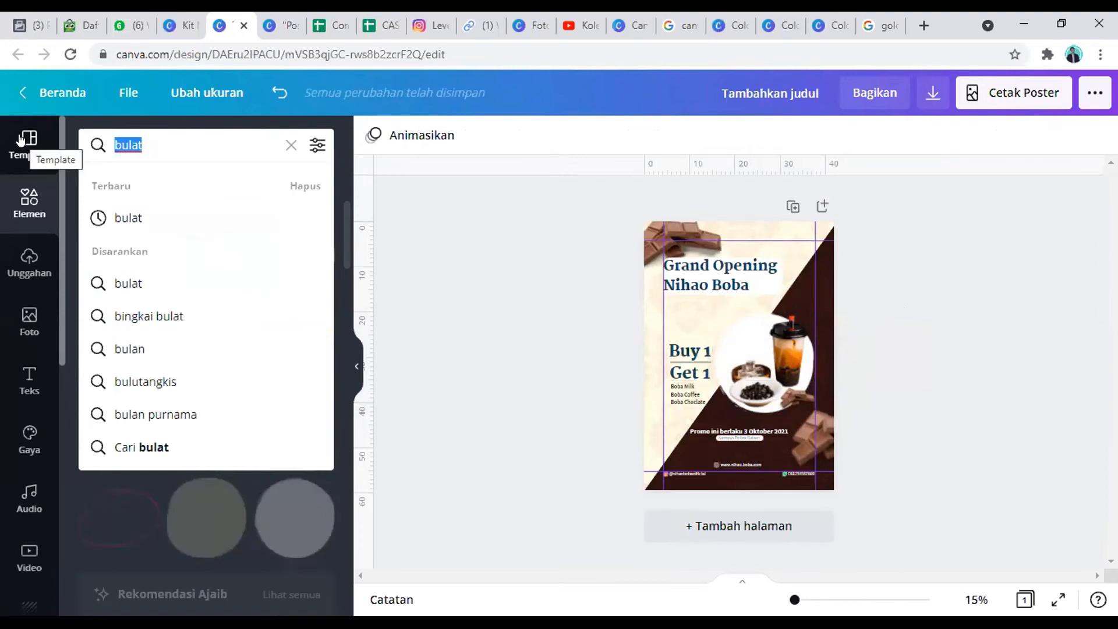
pyautogui.write('kutip')
pyautogui.press('Return')
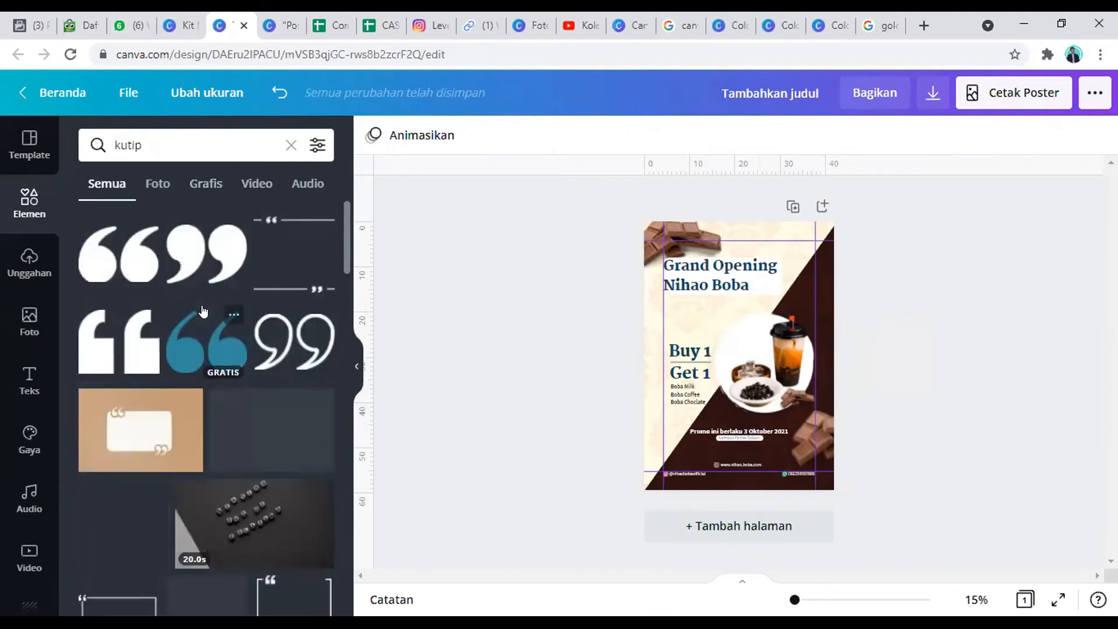
pyautogui.scroll(-5, 203, 309)
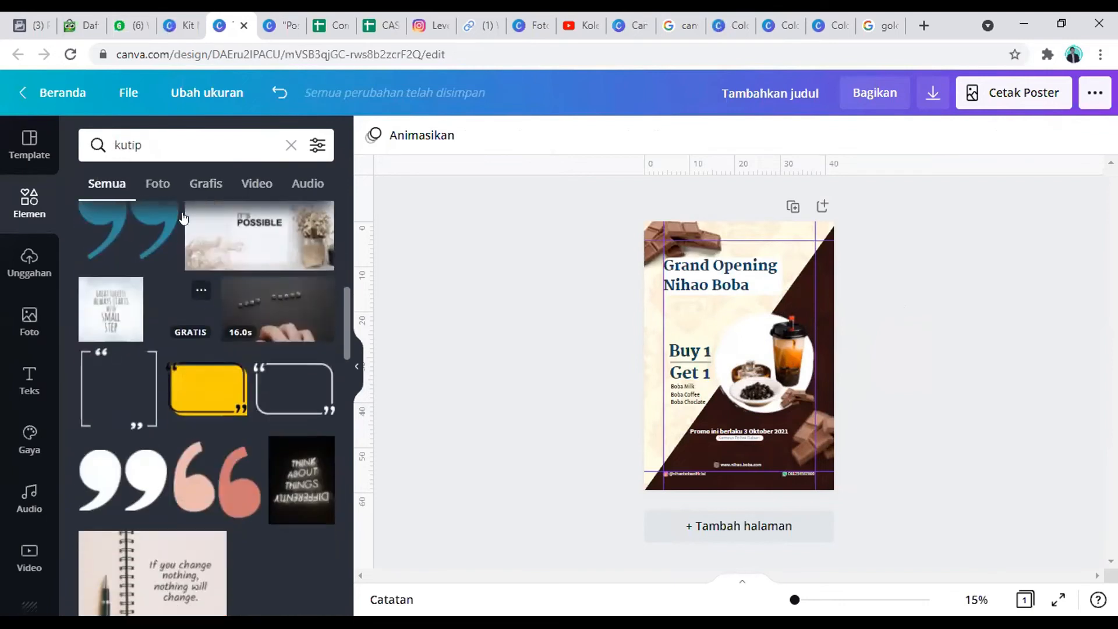
pyautogui.click(205, 183)
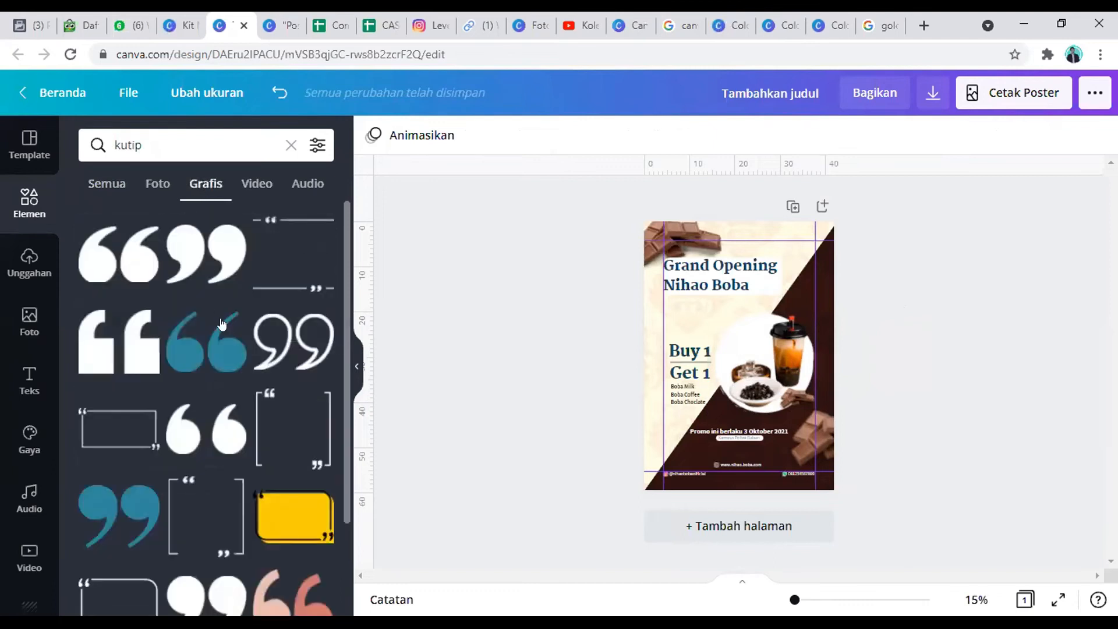
pyautogui.scroll(-6, 224, 319)
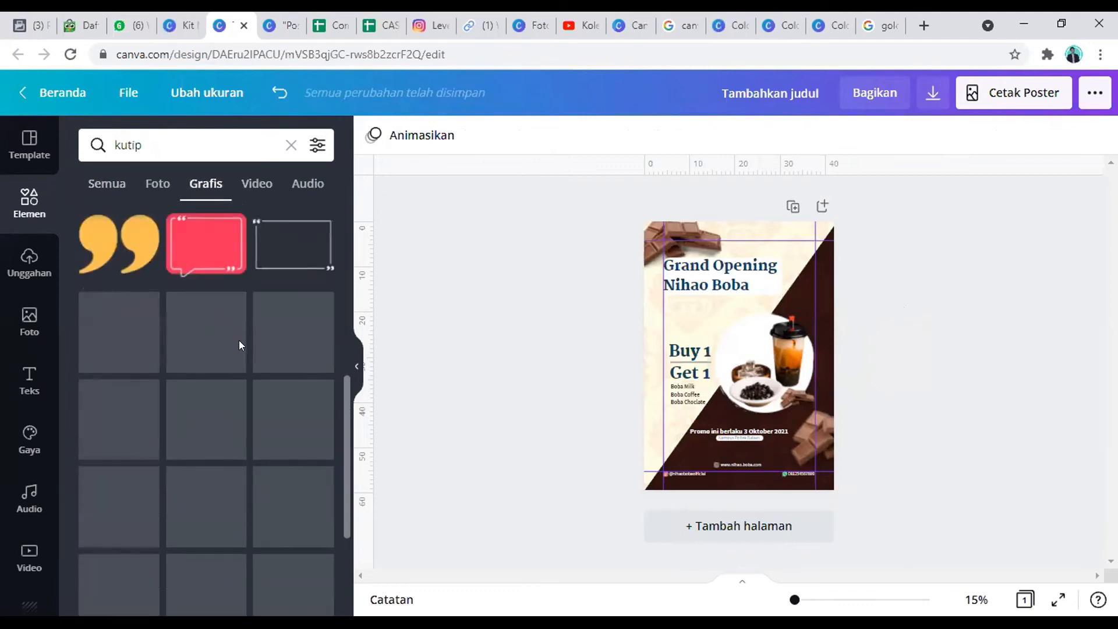
pyautogui.click(236, 310)
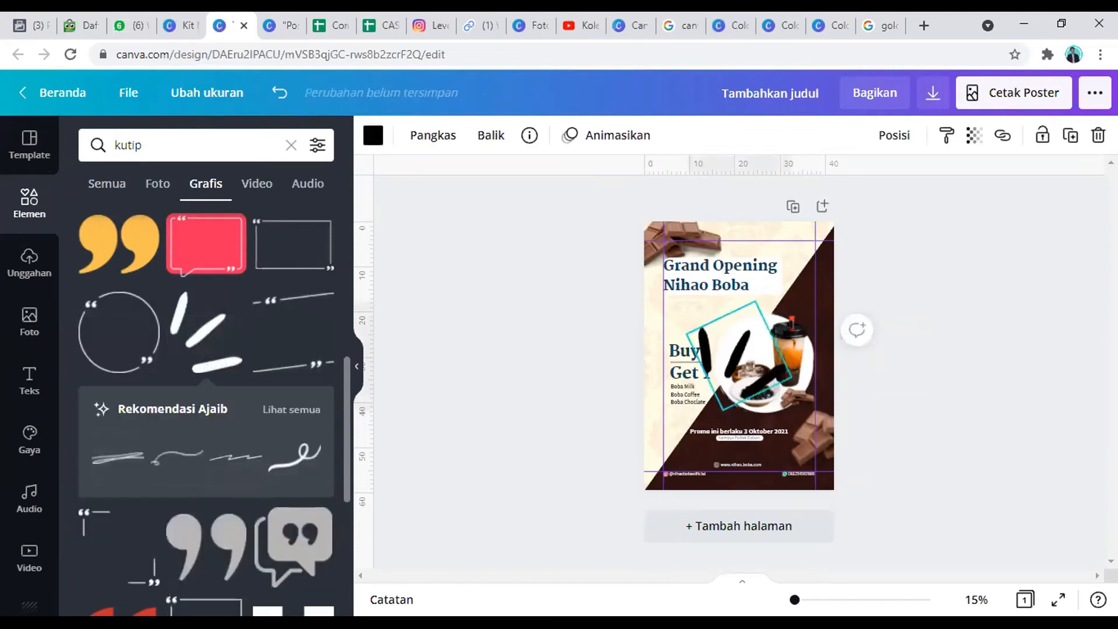
# Step: Shrink and rotate the three-stroke accent, place it on the white circle beside the boba cup, and check the poster in full screen
pyautogui.moveTo(802, 333)
pyautogui.mouseDown()
pyautogui.moveTo(806, 344)
pyautogui.moveTo(755, 309)
pyautogui.mouseUp()
pyautogui.moveTo(690, 284)
pyautogui.mouseDown()
pyautogui.moveTo(763, 344)
pyautogui.moveTo(730, 315)
pyautogui.mouseUp()
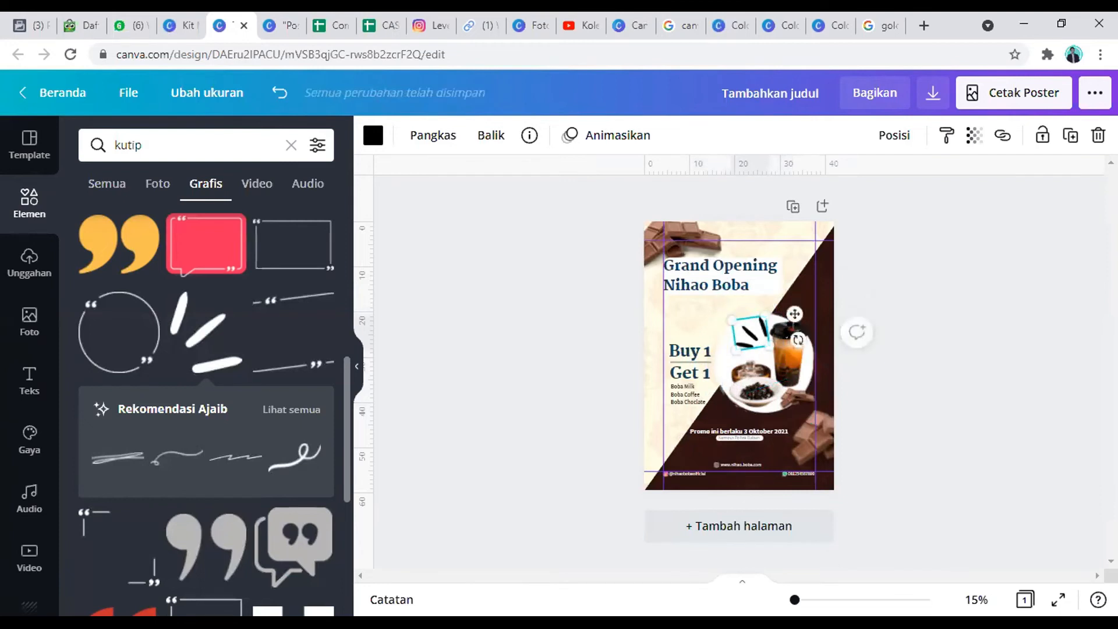
pyautogui.moveTo(798, 340); pyautogui.dragTo(730, 326)
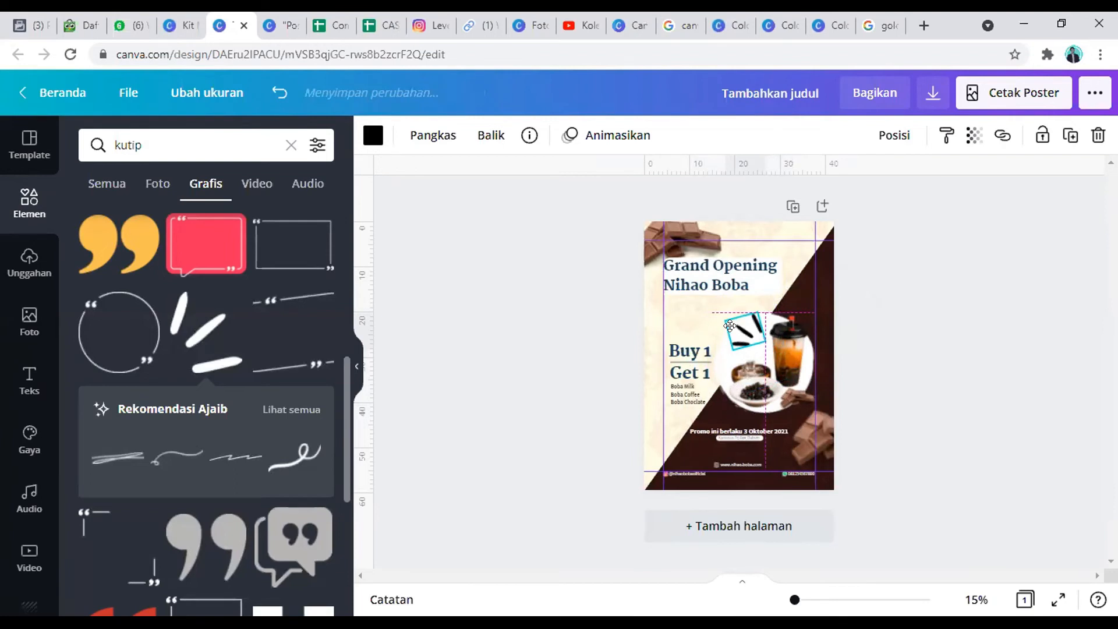
pyautogui.click(904, 393)
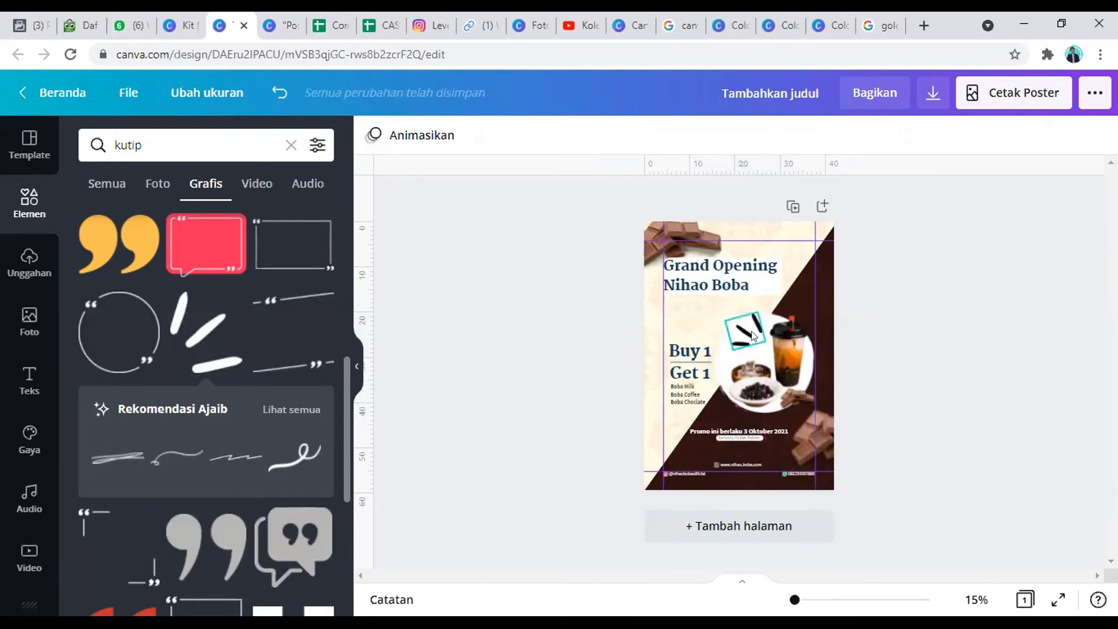
pyautogui.click(775, 367)
pyautogui.click(935, 387)
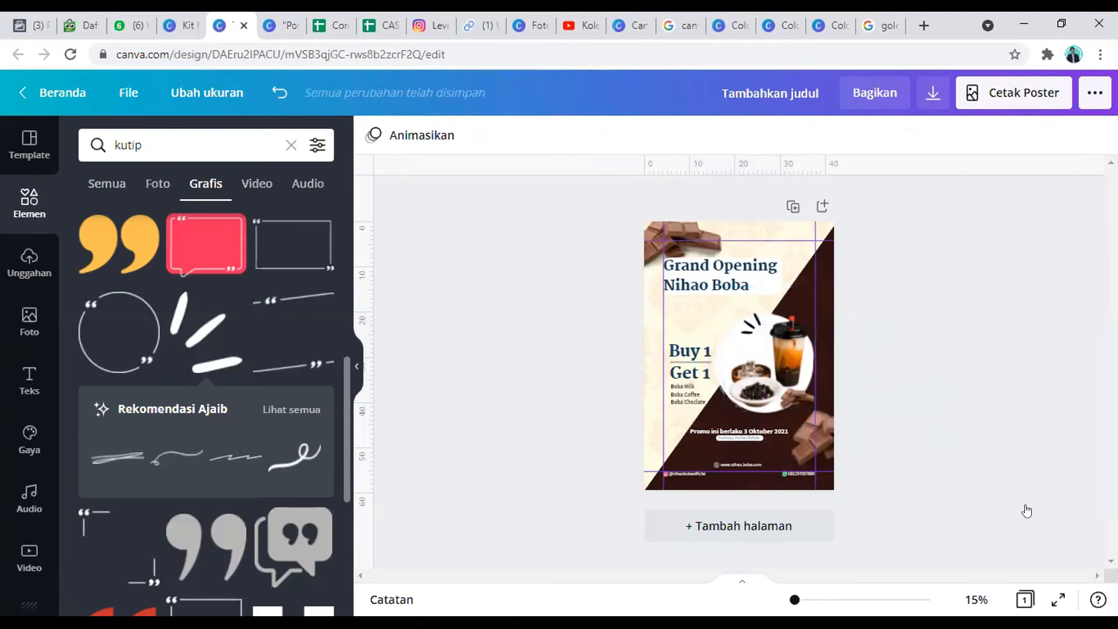
pyautogui.hotkey('ctrl', 'alt', 'p')
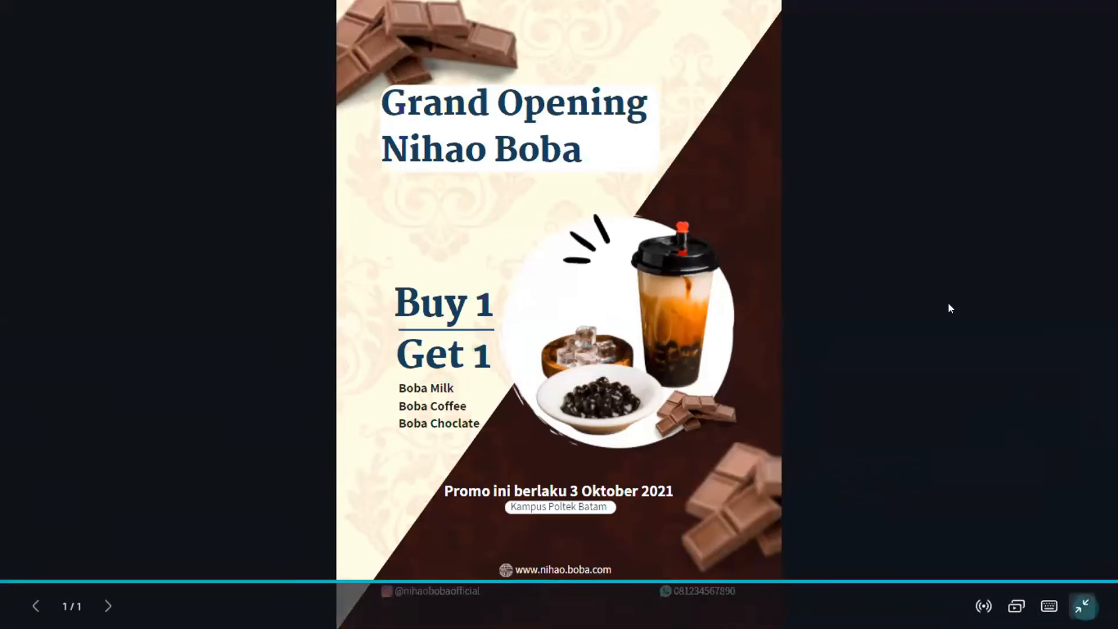
pyautogui.press('Escape')
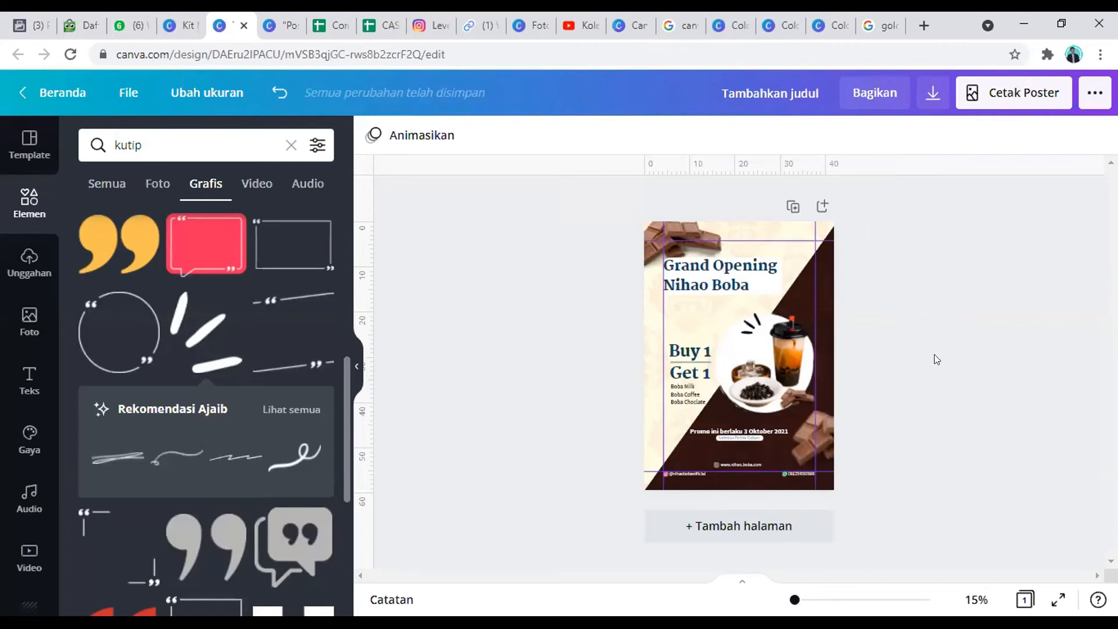
# Step: Add a blank second page and insert a square shape resized to fill the page's upper-left quarter
pyautogui.click(822, 205)
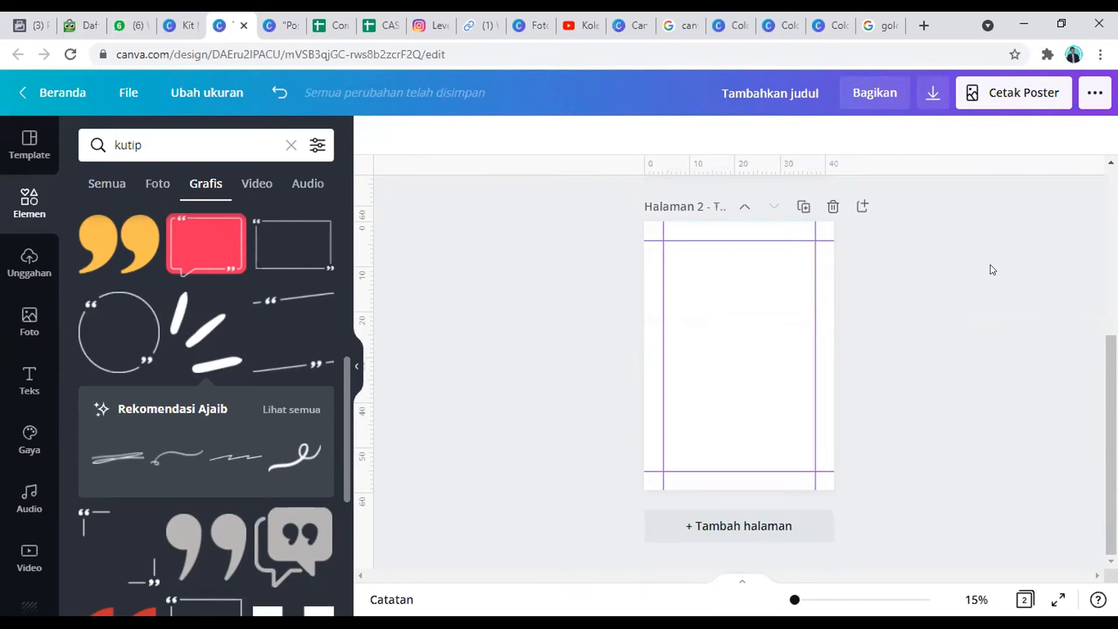
pyautogui.click(11, 197)
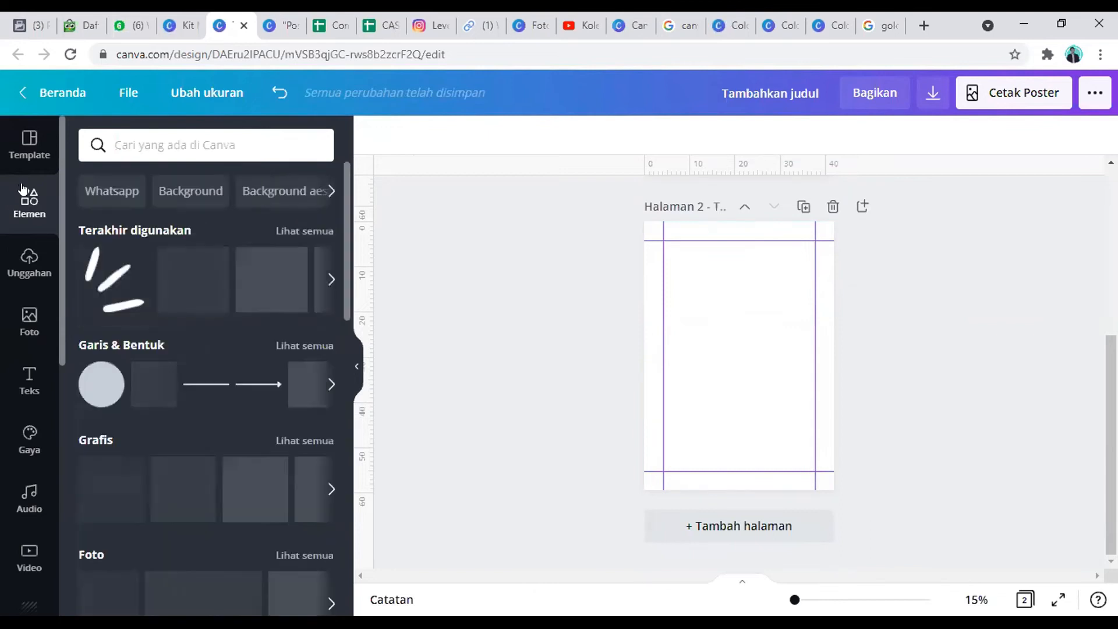
pyautogui.click(154, 385)
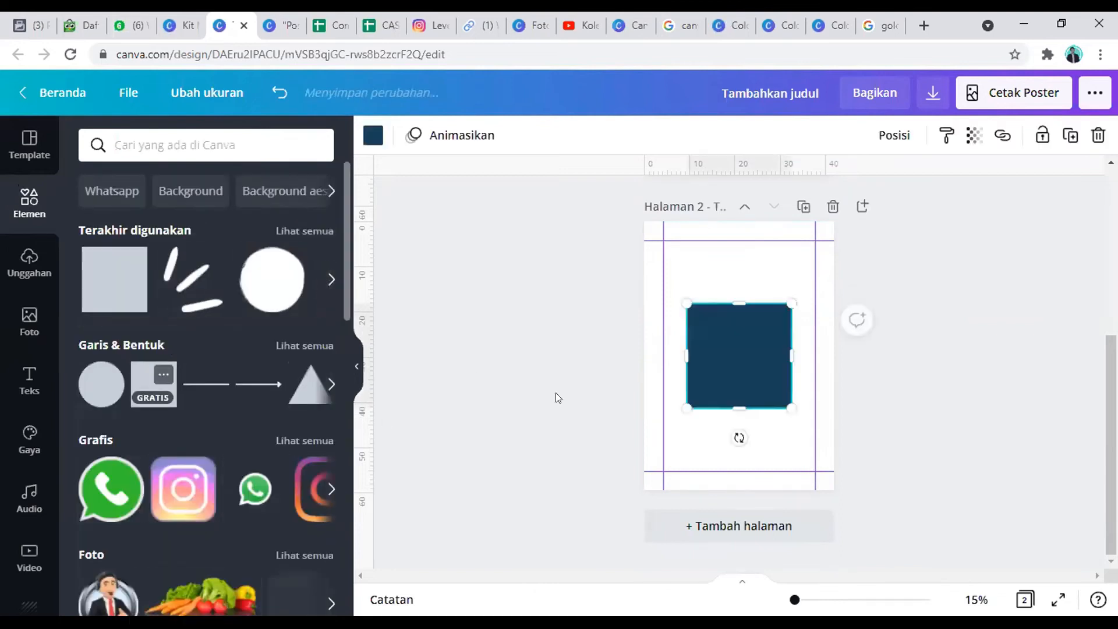
pyautogui.moveTo(690, 295); pyautogui.dragTo(732, 262)
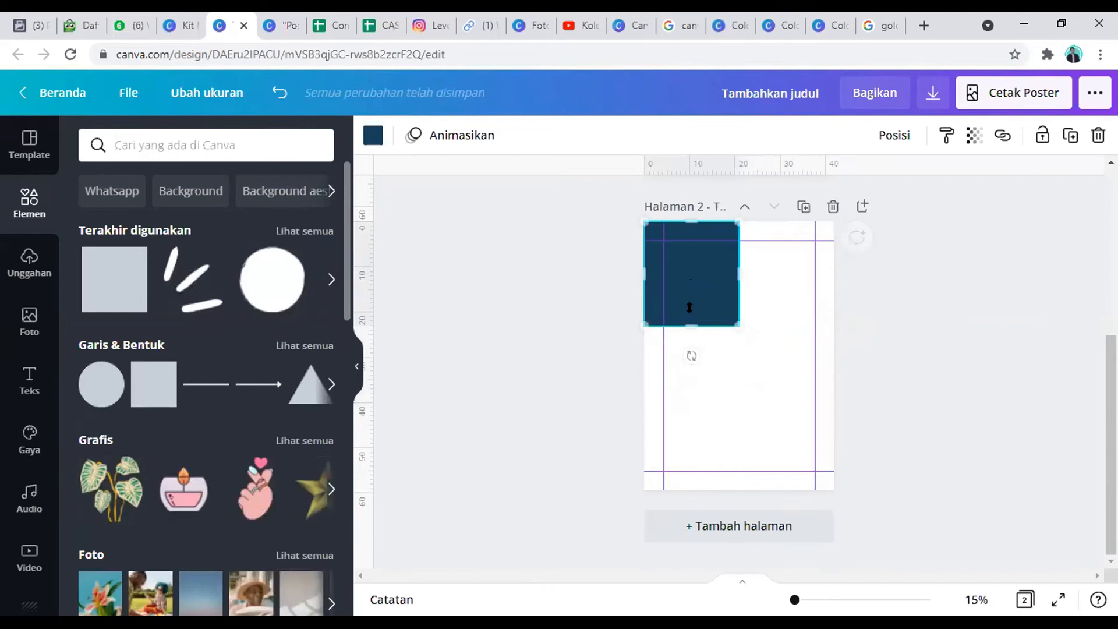
pyautogui.moveTo(689, 326); pyautogui.dragTo(690, 363)
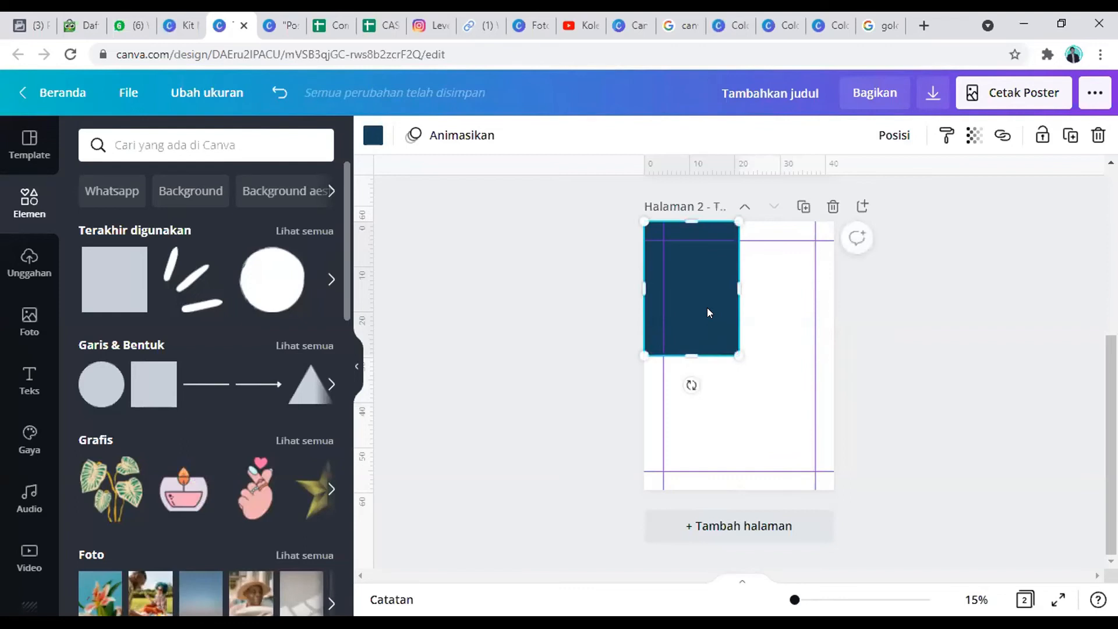
# Step: Duplicate the rectangle into the upper-right quarter, and duplicate both rectangles into the lower half to cover the page
pyautogui.keyDown('alt'); pyautogui.moveTo(726, 311); pyautogui.dragTo(797, 309); pyautogui.keyUp('alt')
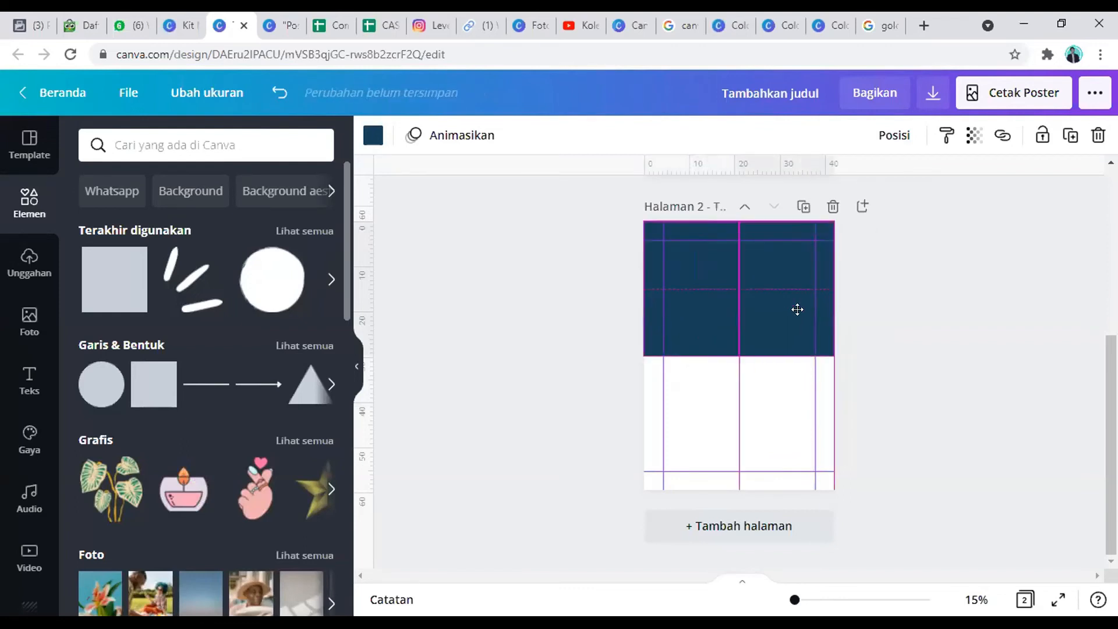
pyautogui.keyDown('shift'); pyautogui.click(714, 323); pyautogui.keyUp('shift')
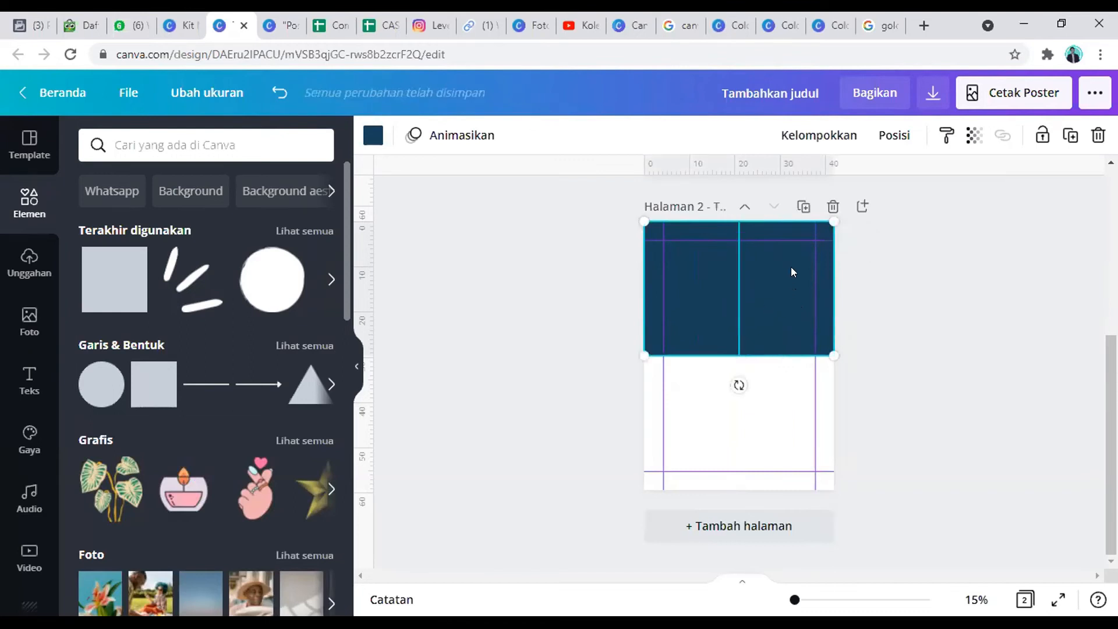
pyautogui.moveTo(791, 267); pyautogui.dragTo(794, 396)
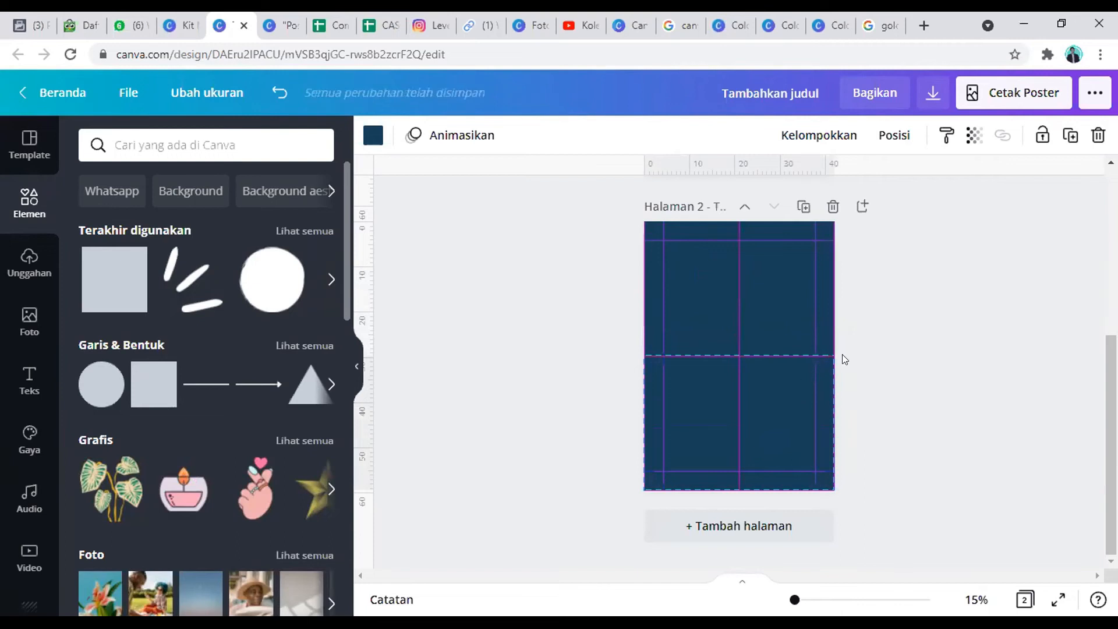
pyautogui.click(868, 340)
pyautogui.click(697, 319)
pyautogui.click(786, 308)
pyautogui.click(783, 396)
pyautogui.click(706, 410)
pyautogui.click(708, 318)
pyautogui.click(777, 334)
pyautogui.click(785, 385)
pyautogui.click(714, 402)
pyautogui.click(694, 335)
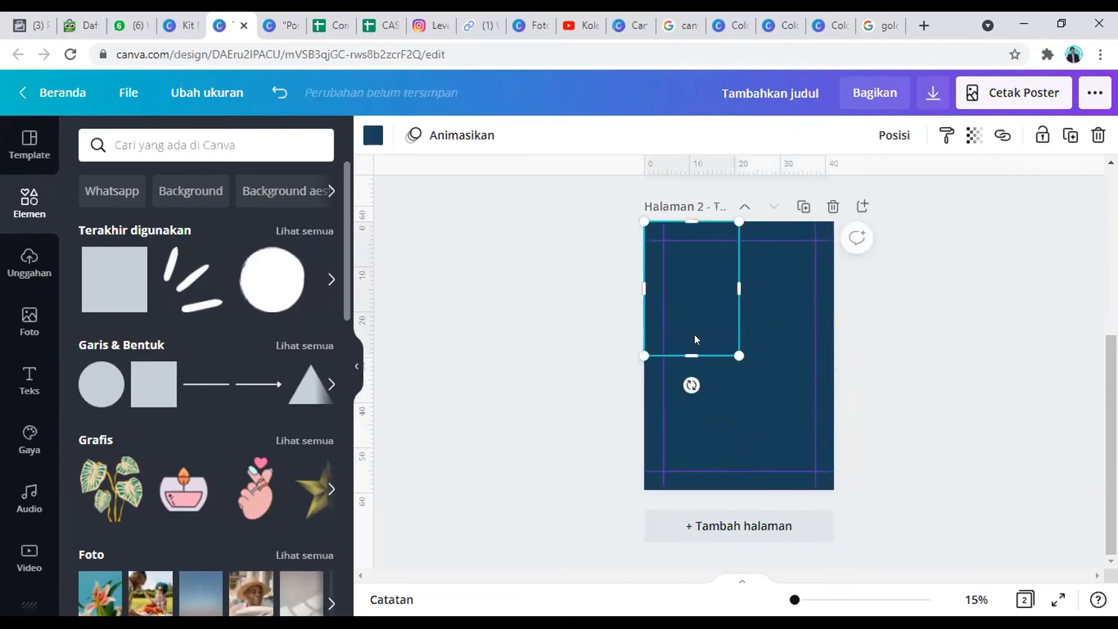
# Step: View the Melted Chocolate color combination page and close surplus browser tabs to reach Canva's Color wheel page
pyautogui.click(770, 19)
pyautogui.click(832, 18)
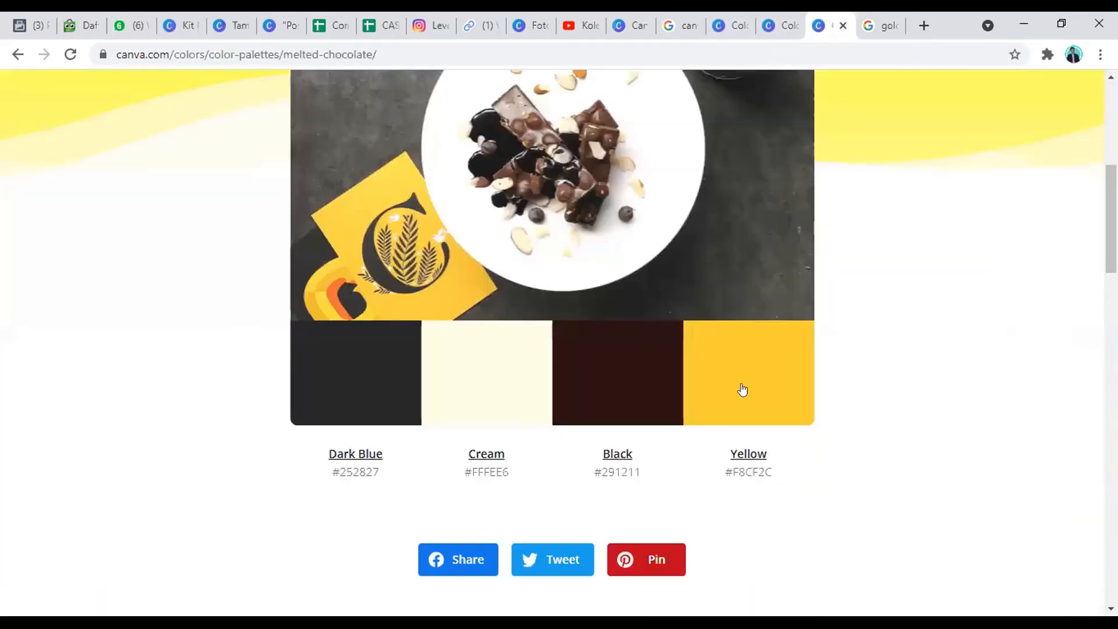
pyautogui.scroll(5, 662, 312)
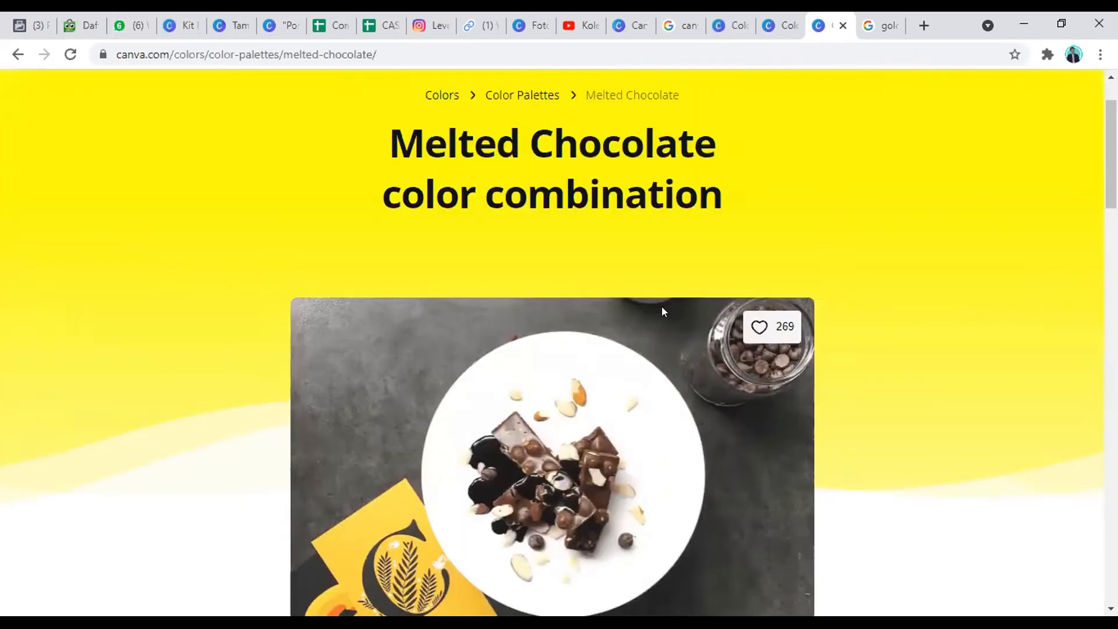
pyautogui.click(669, 21)
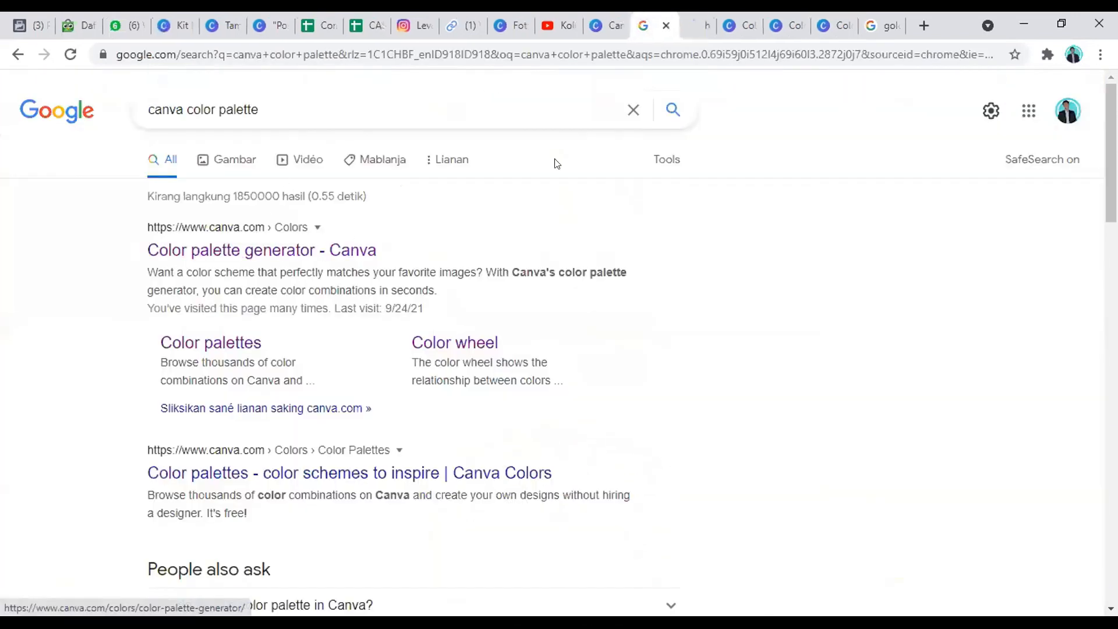
pyautogui.click(844, 24)
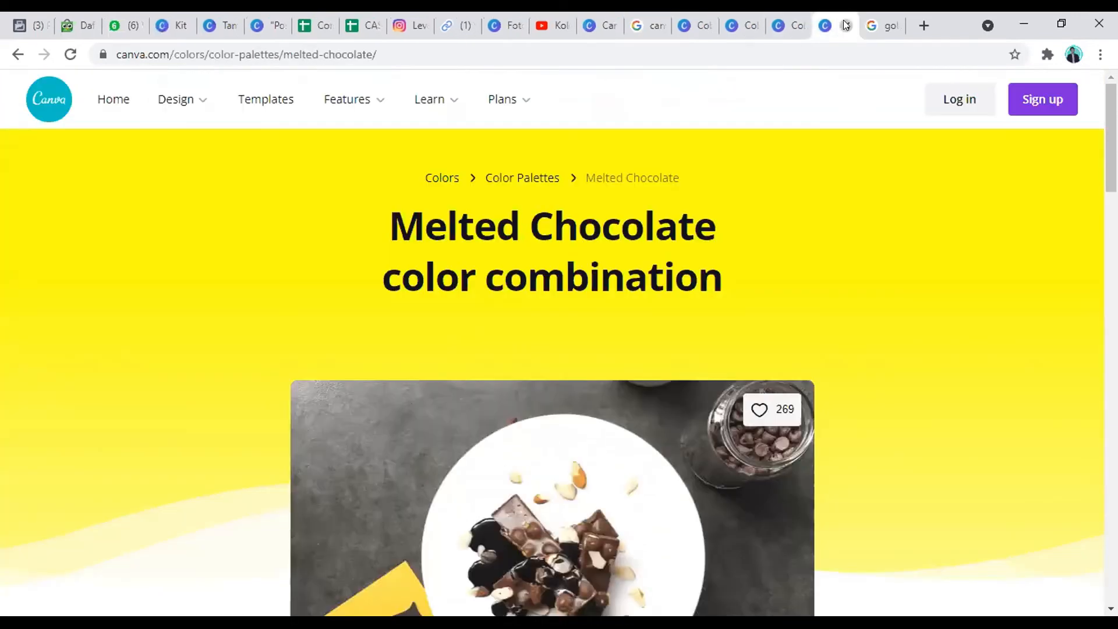
pyautogui.click(846, 25)
pyautogui.click(842, 21)
# Step: Examine the Color wheel page's color picker and its explanations of complementary, monochromatic, analogous and triadic color combinations
pyautogui.scroll(-3, 846, 418)
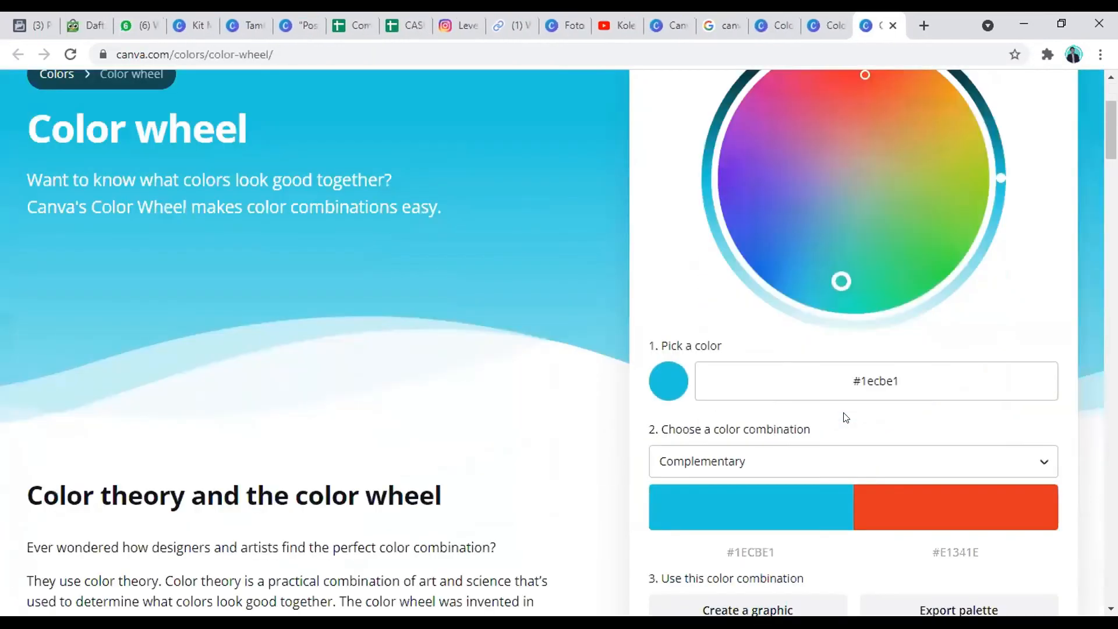
pyautogui.scroll(3, 874, 380)
pyautogui.scroll(-3, 816, 370)
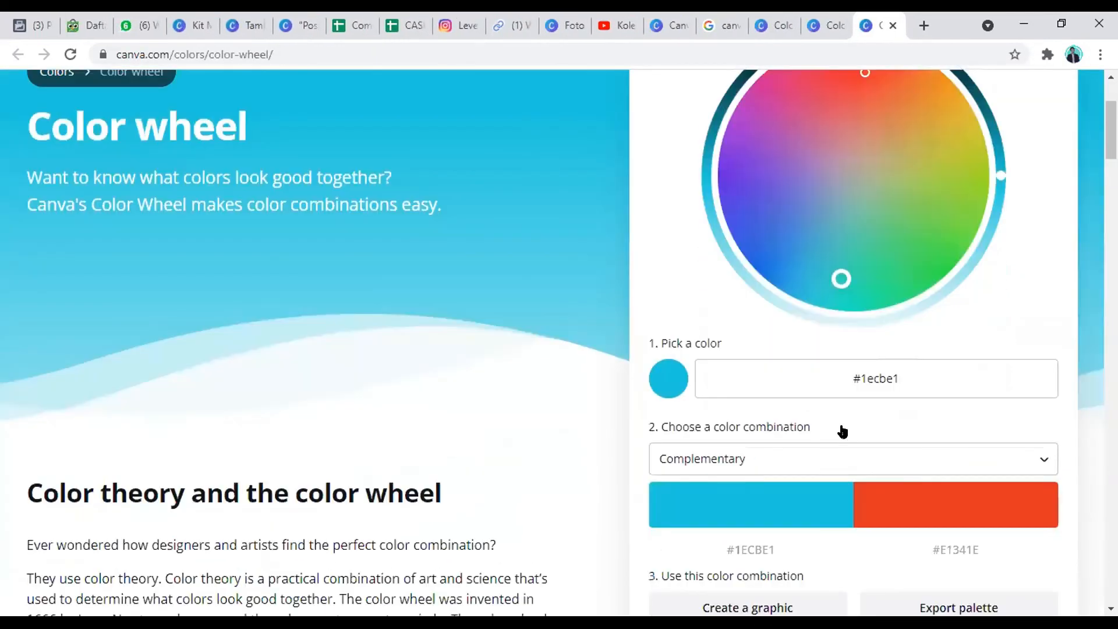
pyautogui.scroll(-4, 842, 432)
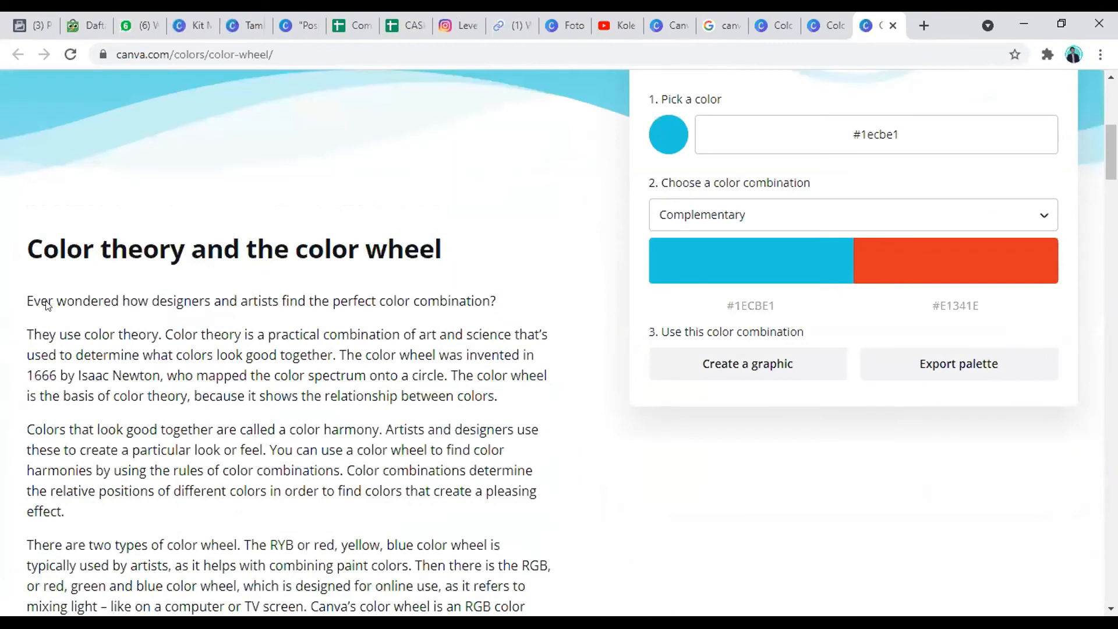
pyautogui.scroll(-10, 46, 305)
pyautogui.scroll(2, 15, 245)
pyautogui.doubleClick(164, 260)
pyautogui.scroll(-4, 152, 271)
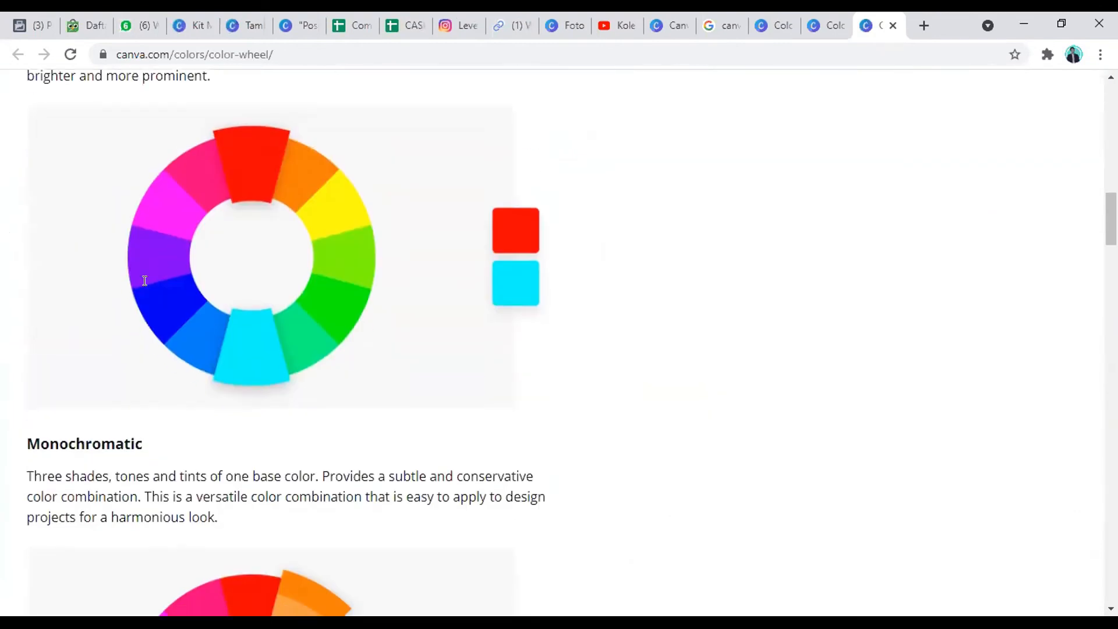
pyautogui.scroll(-3, 145, 281)
pyautogui.moveTo(20, 282); pyautogui.dragTo(155, 285)
pyautogui.scroll(-4, 134, 294)
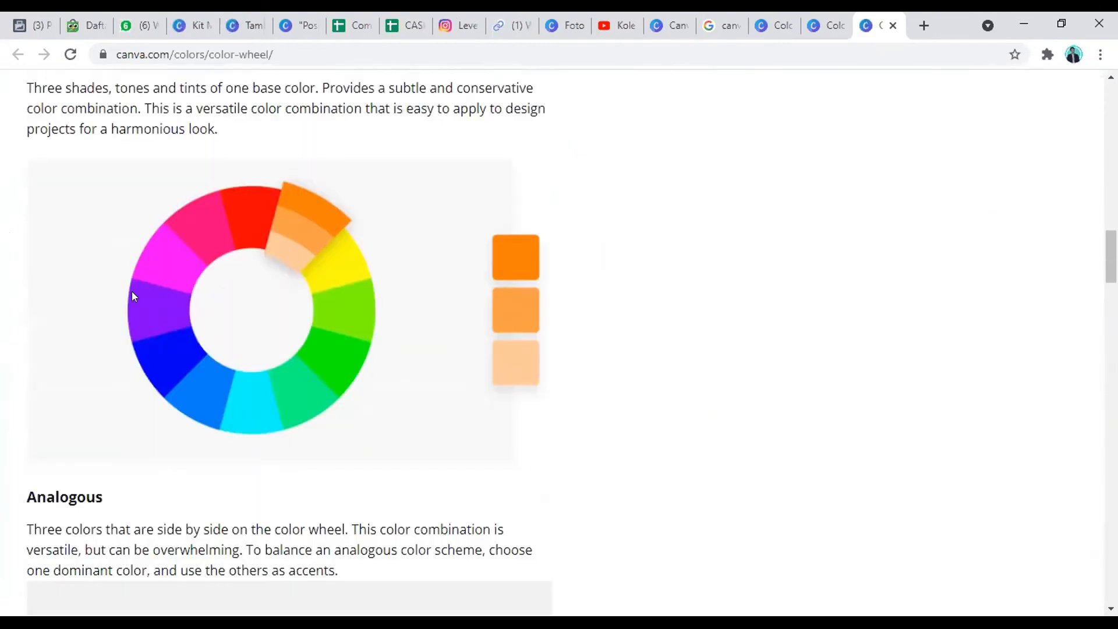
pyautogui.scroll(-5, 133, 295)
pyautogui.moveTo(19, 229); pyautogui.dragTo(120, 233)
pyautogui.scroll(-8, 120, 233)
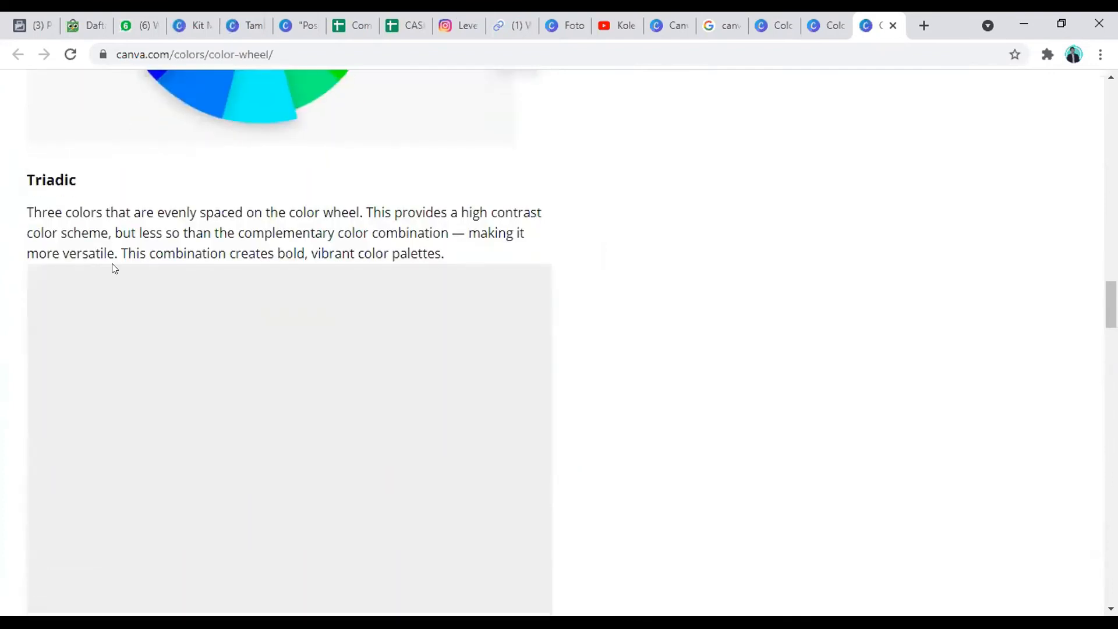
pyautogui.scroll(20, 134, 317)
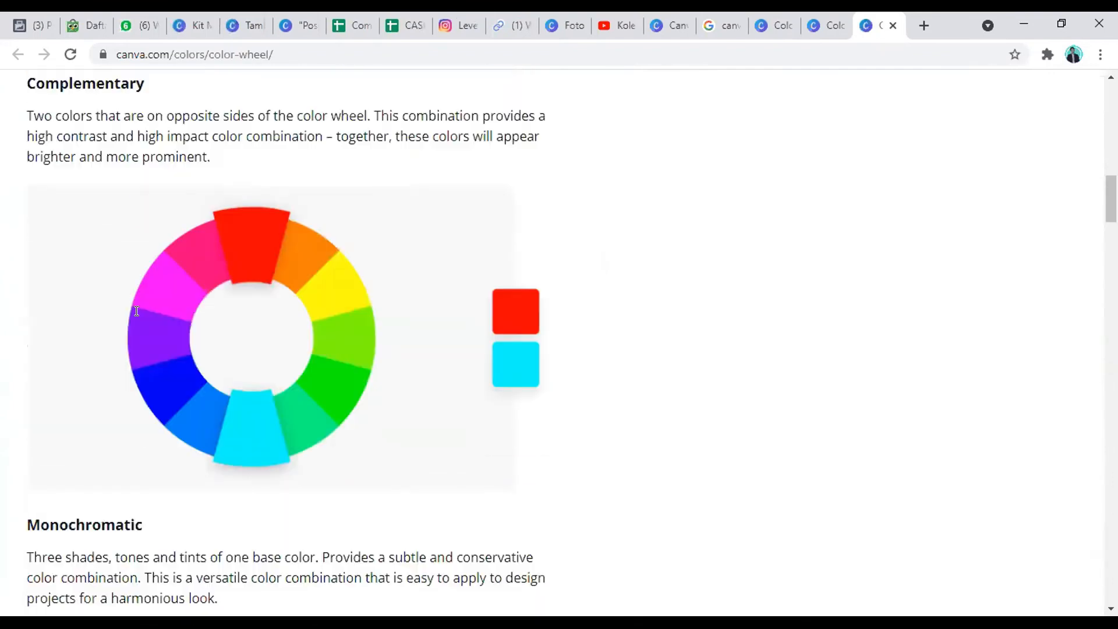
pyautogui.scroll(14, 136, 311)
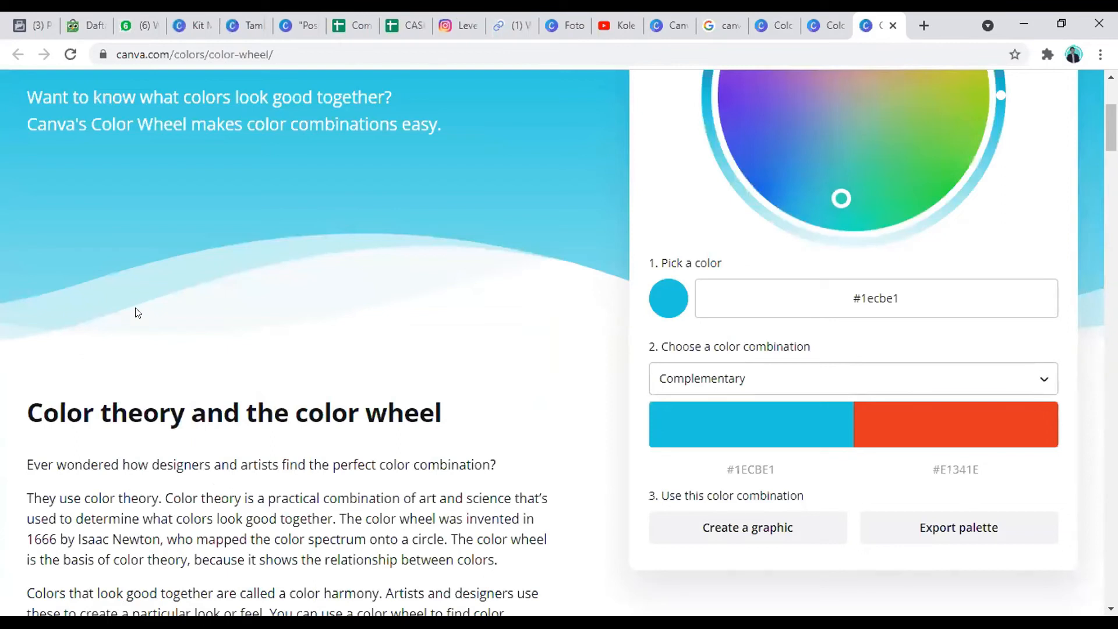
pyautogui.scroll(2, 651, 280)
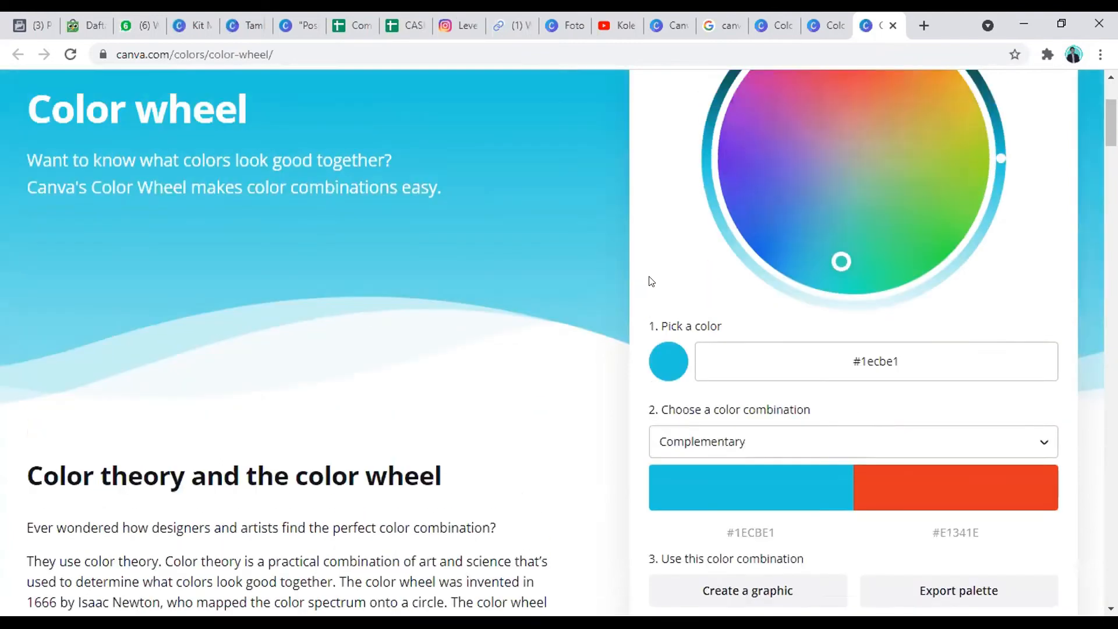
# Step: Pick the blue #1918e7 on the color wheel and choose the Monochromatic color combination
pyautogui.moveTo(839, 280); pyautogui.dragTo(756, 260)
pyautogui.scroll(-1, 728, 401)
pyautogui.click(728, 408)
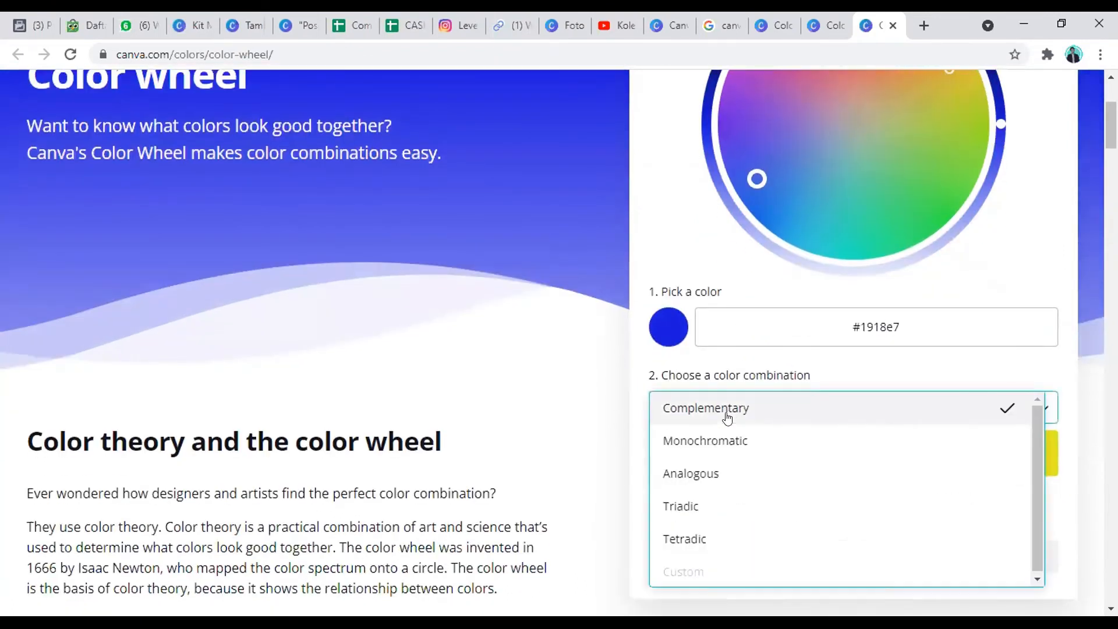
pyautogui.click(724, 448)
pyautogui.scroll(2, 932, 350)
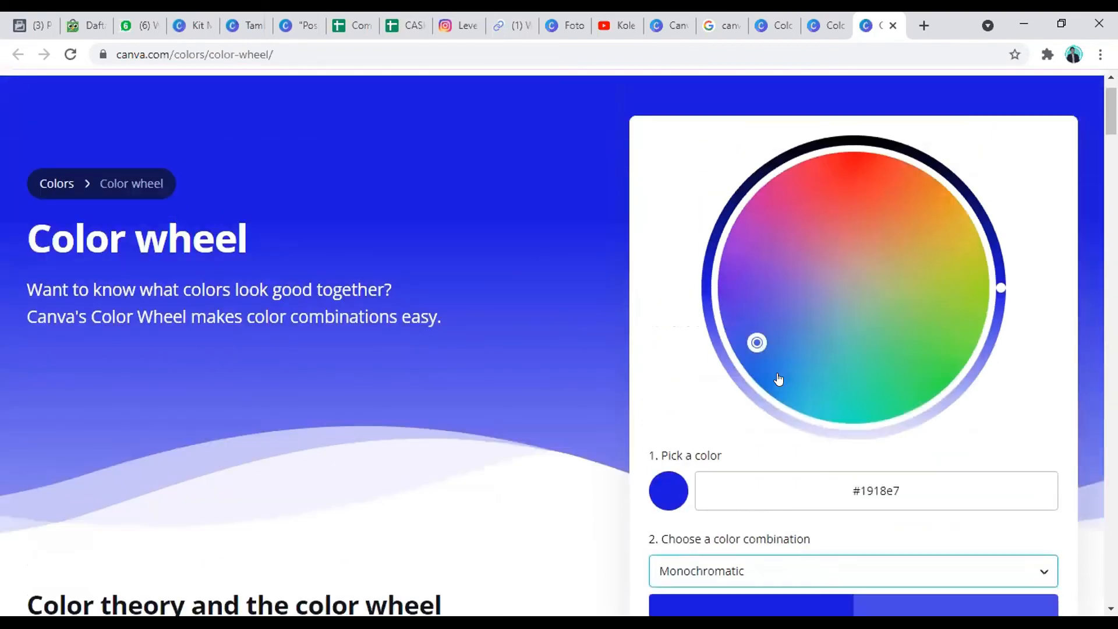
pyautogui.scroll(-3, 730, 463)
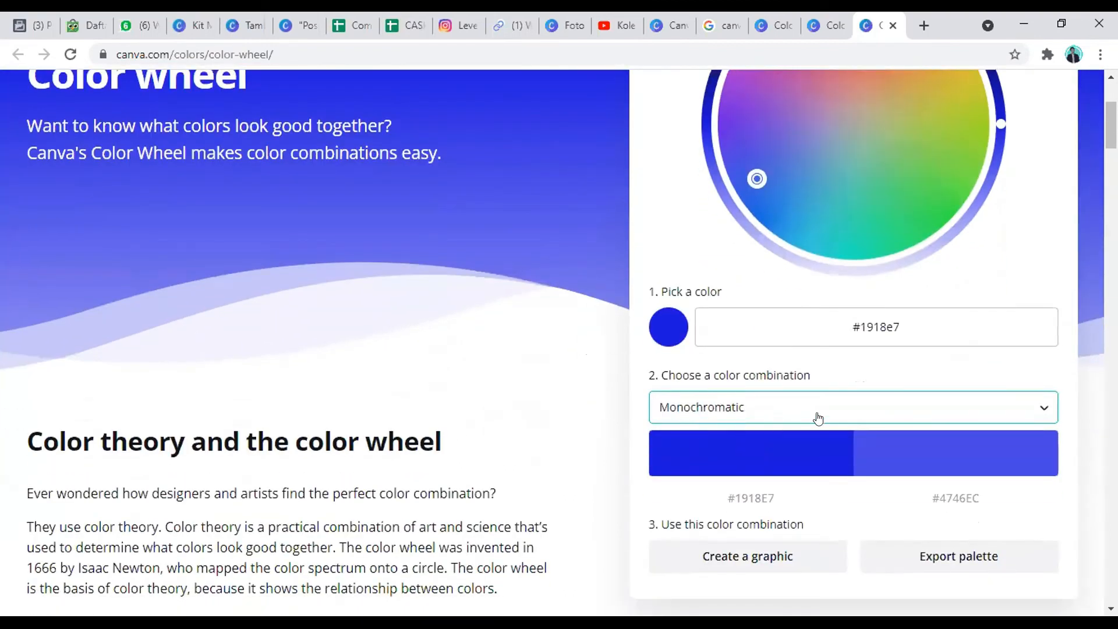
pyautogui.scroll(2, 819, 419)
pyautogui.scroll(-2, 666, 423)
pyautogui.scroll(3, 664, 408)
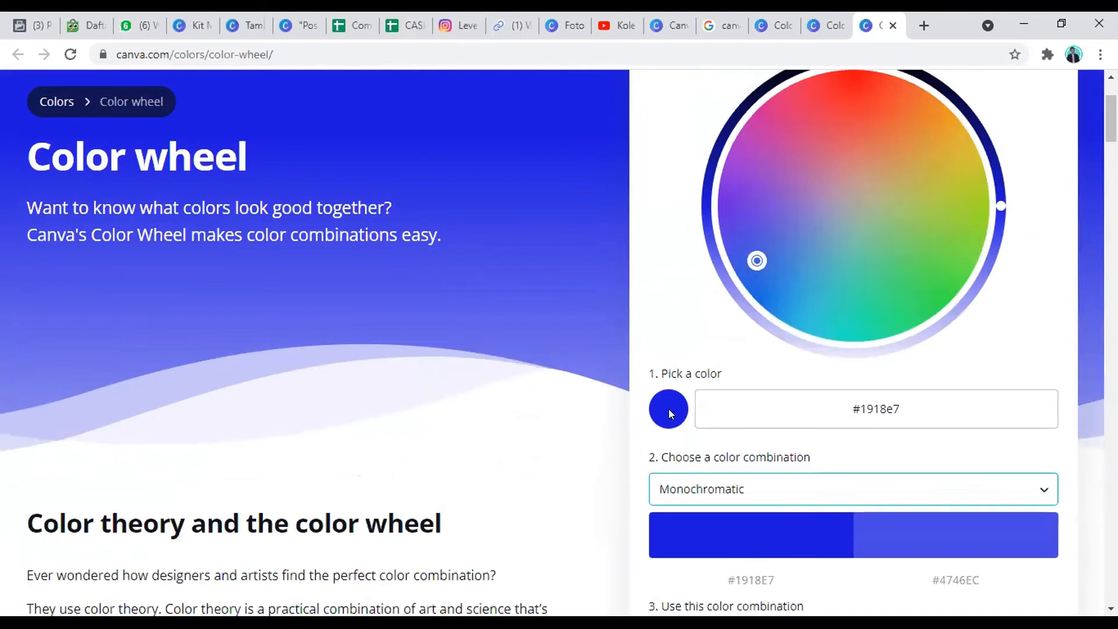
# Step: Read the Monochromatic explanation and its example wheel, and view the list of color combination options in the color picker
pyautogui.scroll(-7, 6, 296)
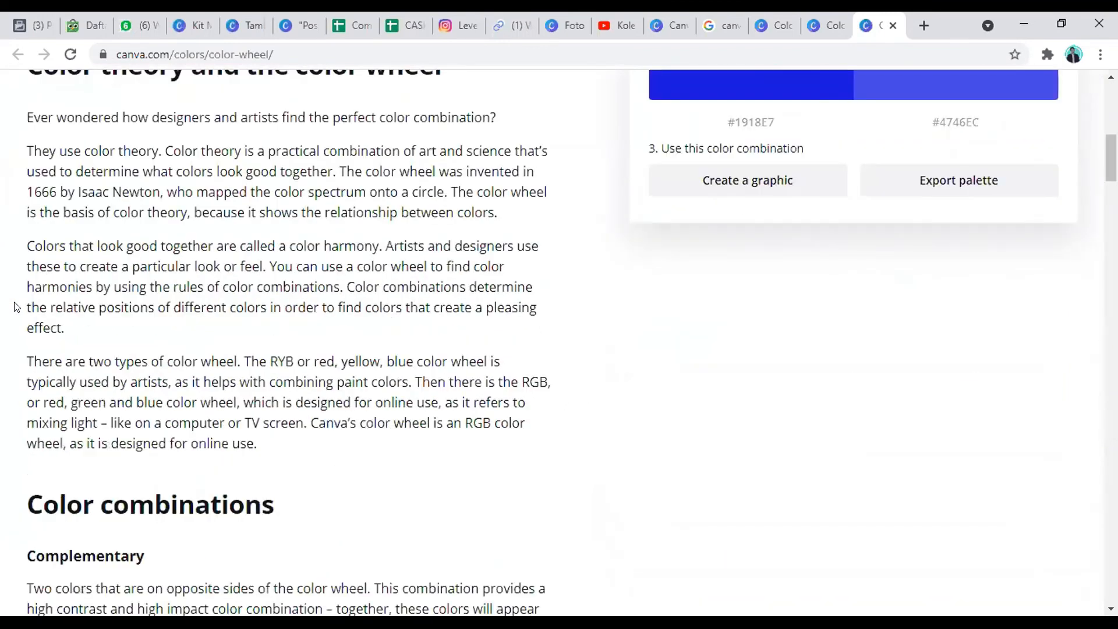
pyautogui.scroll(-10, 17, 262)
pyautogui.moveTo(19, 229); pyautogui.dragTo(244, 299)
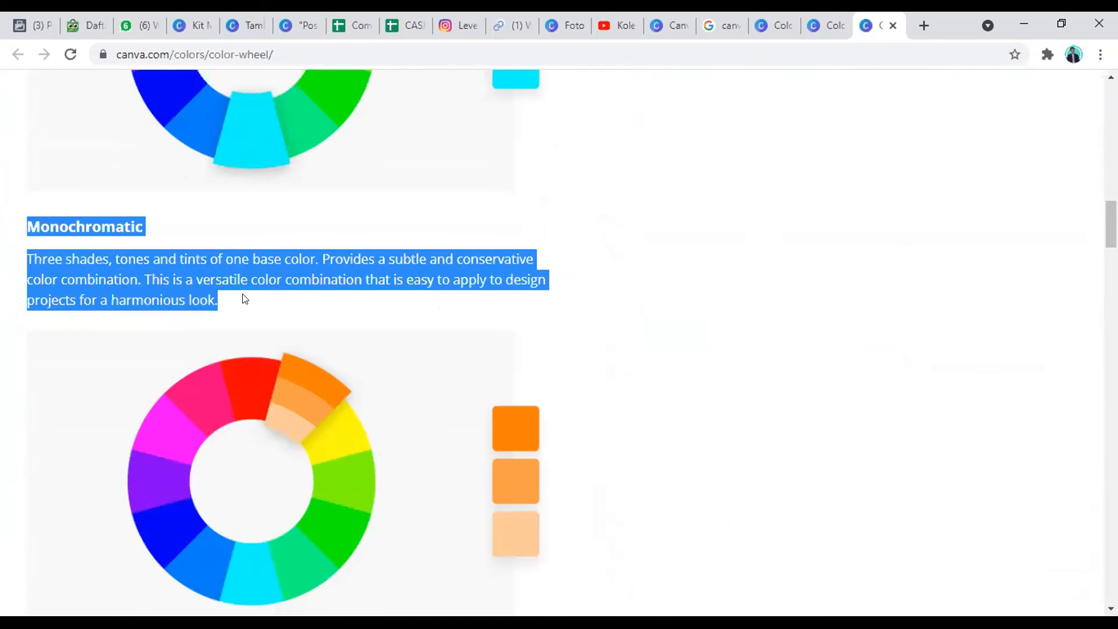
pyautogui.scroll(-3, 249, 305)
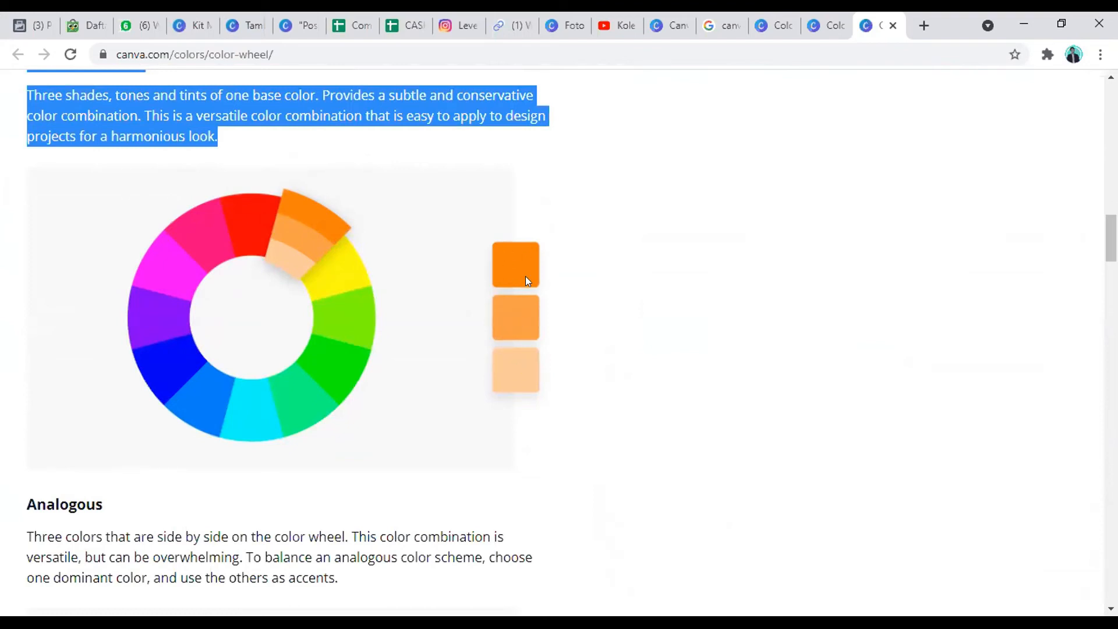
pyautogui.scroll(14, 514, 277)
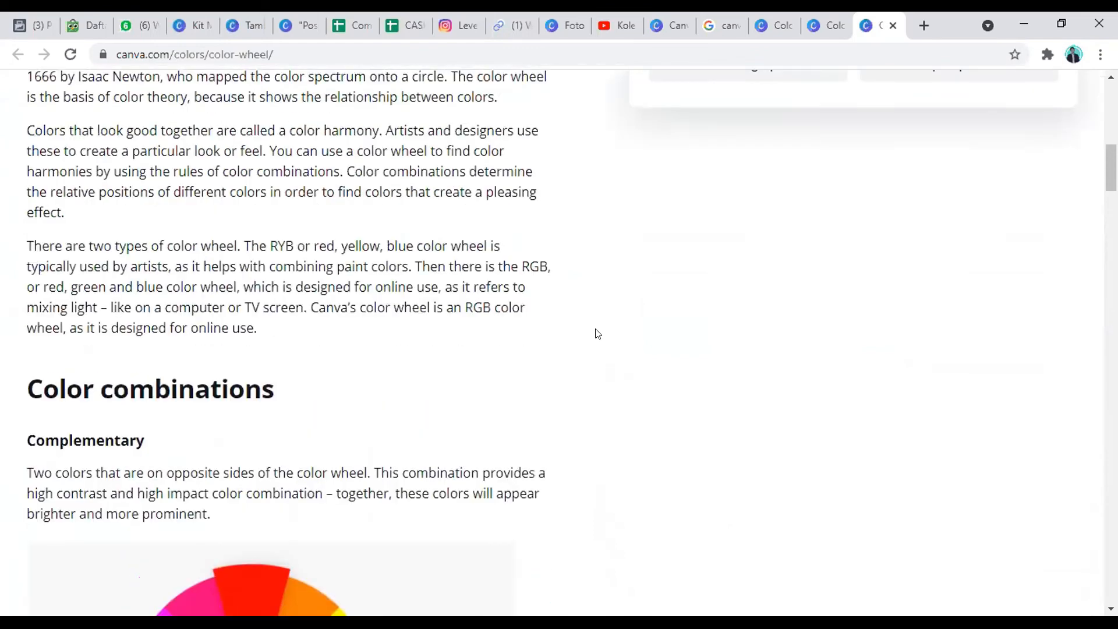
pyautogui.scroll(10, 597, 333)
pyautogui.scroll(-4, 841, 312)
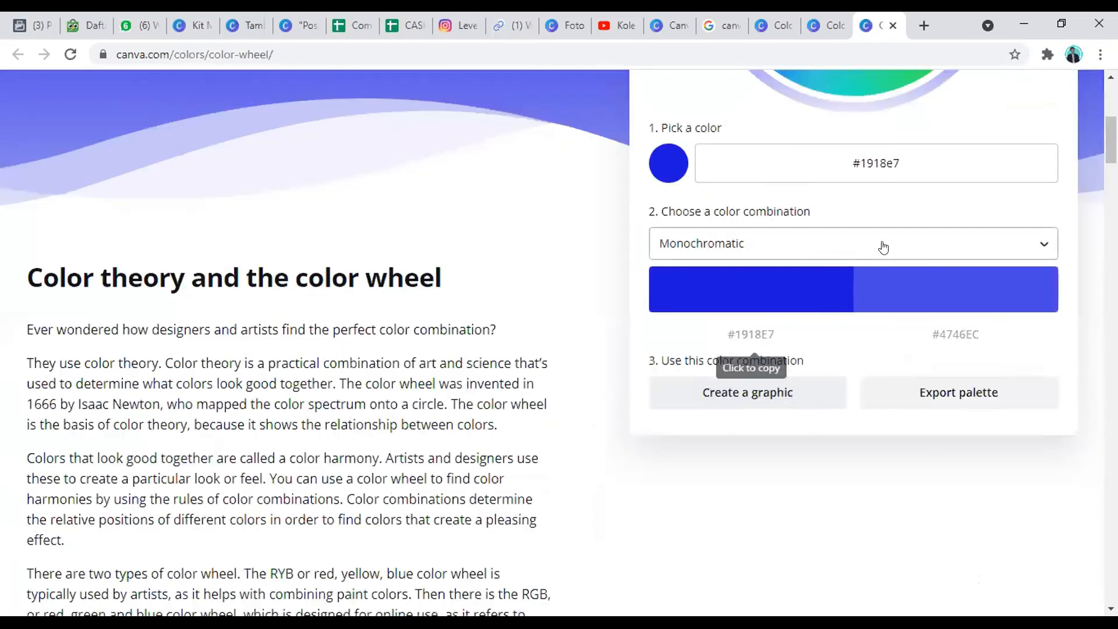
pyautogui.click(884, 247)
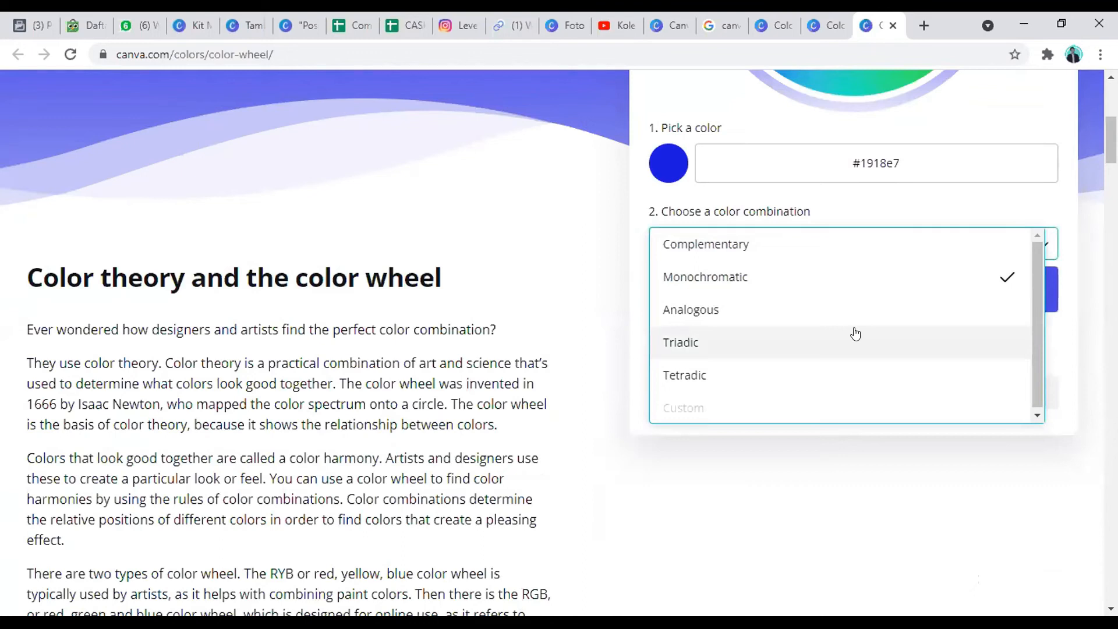
pyautogui.scroll(3, 855, 333)
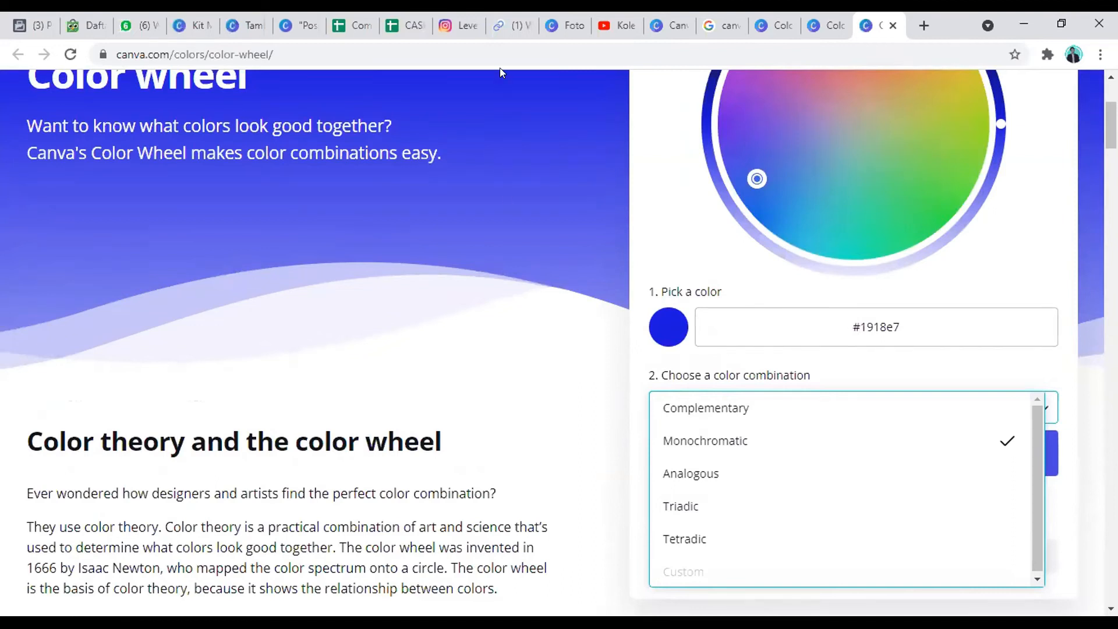
# Step: Switch to Instagram, search for "kfc" and open the kfcindonesia profile in a separate browser tab
pyautogui.click(468, 25)
pyautogui.click(517, 86)
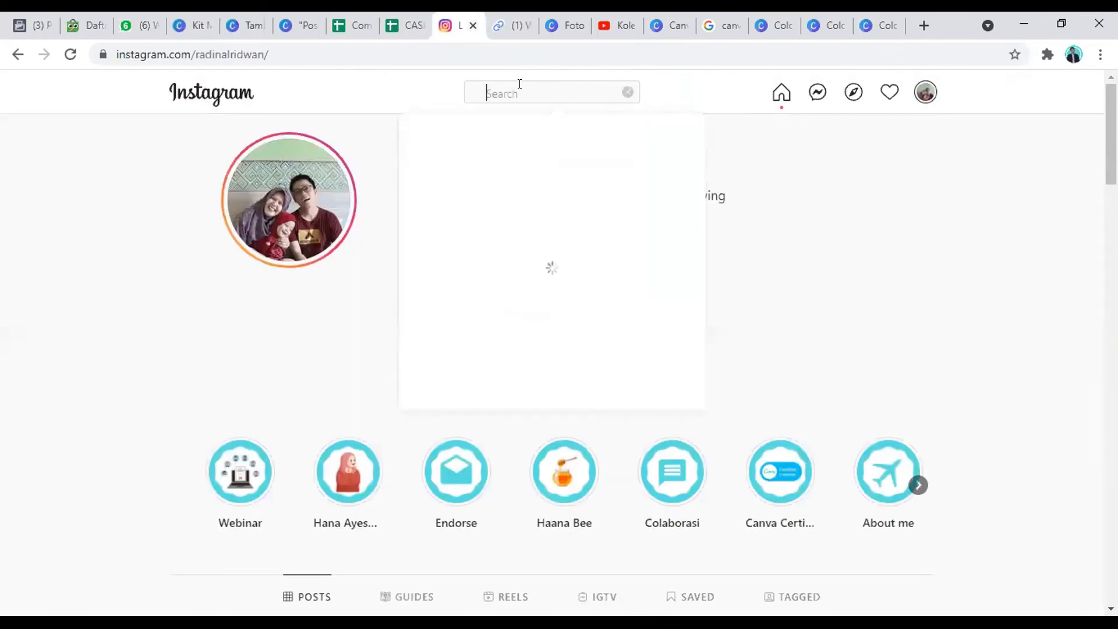
pyautogui.write('kfc')
pyautogui.middleClick(490, 146)
pyautogui.click(479, 30)
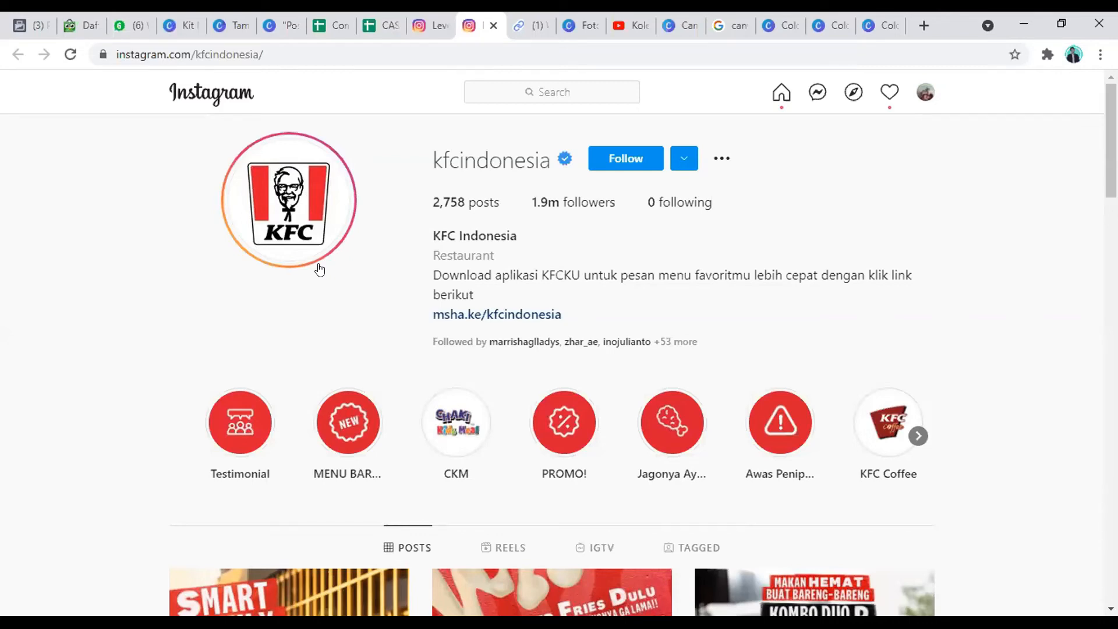
# Step: Examine the color combinations used across the posts on the kfcindonesia profile
pyautogui.scroll(-4, 337, 281)
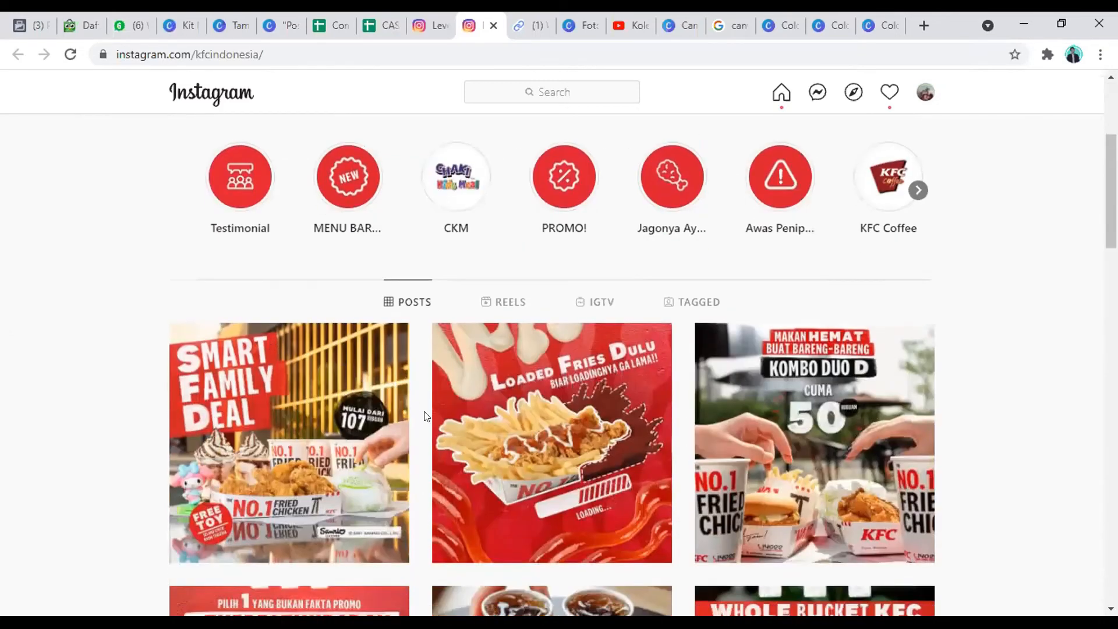
pyautogui.scroll(-2, 606, 259)
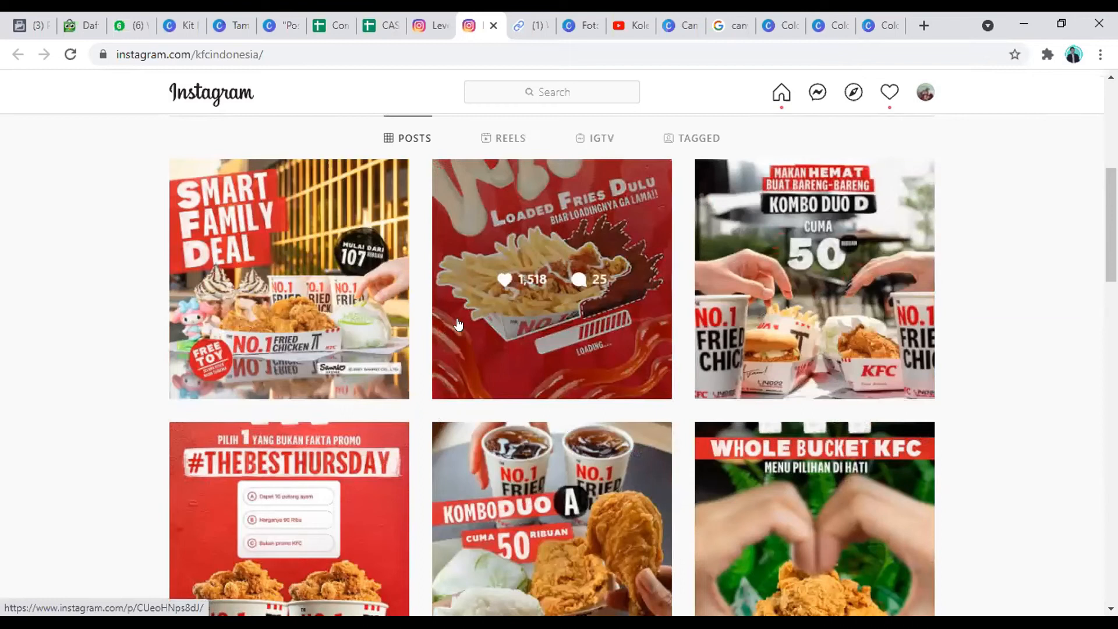
pyautogui.scroll(-4, 306, 292)
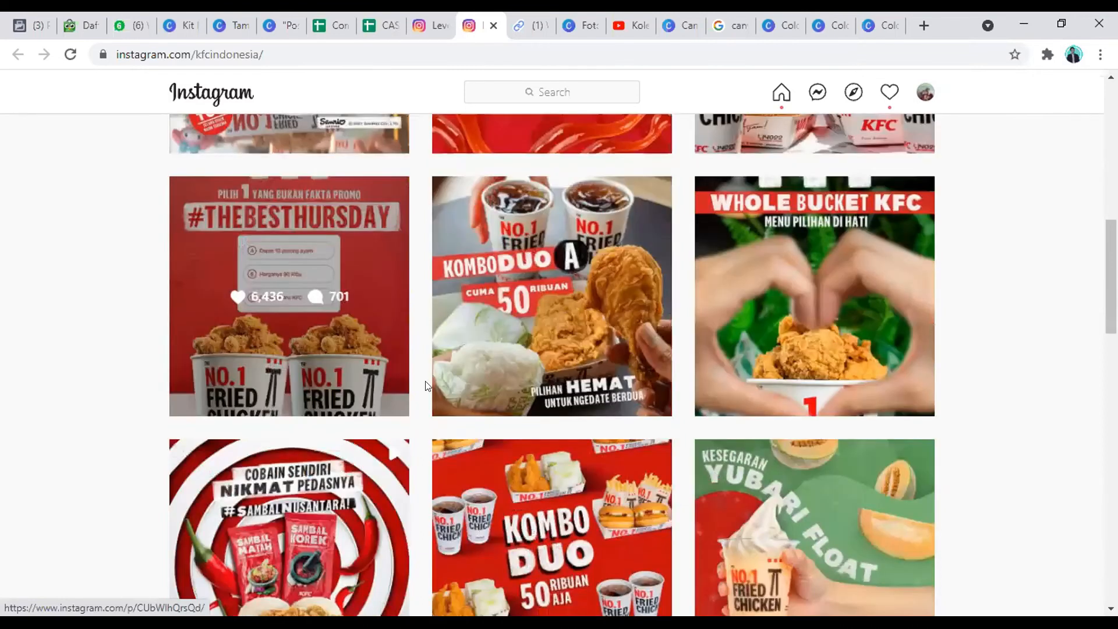
pyautogui.scroll(-4, 483, 366)
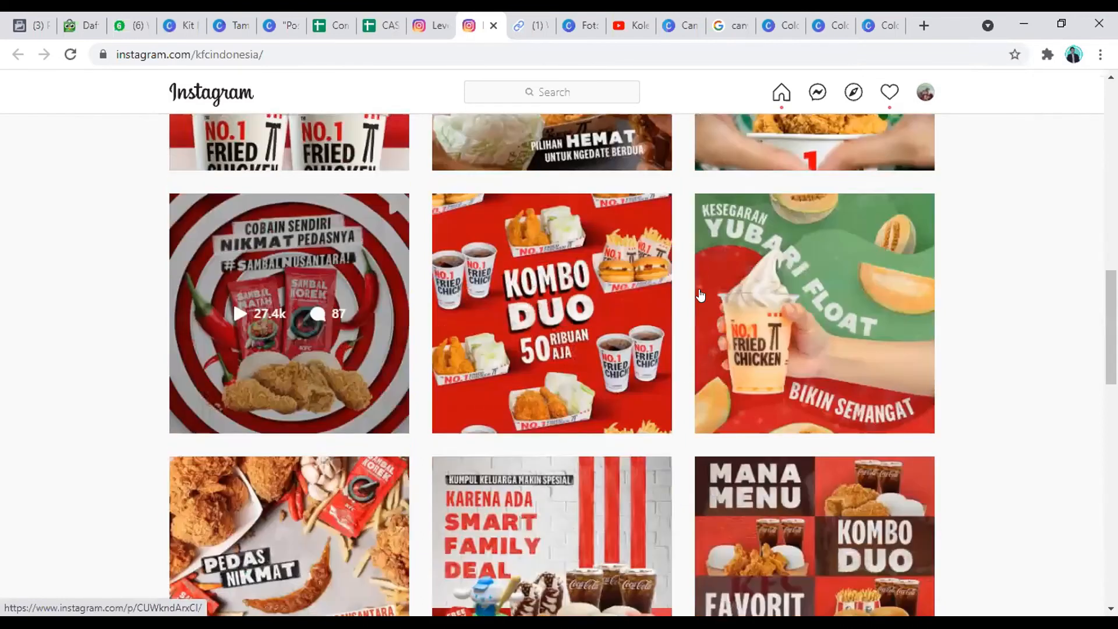
pyautogui.scroll(-2, 782, 280)
pyautogui.scroll(2, 782, 280)
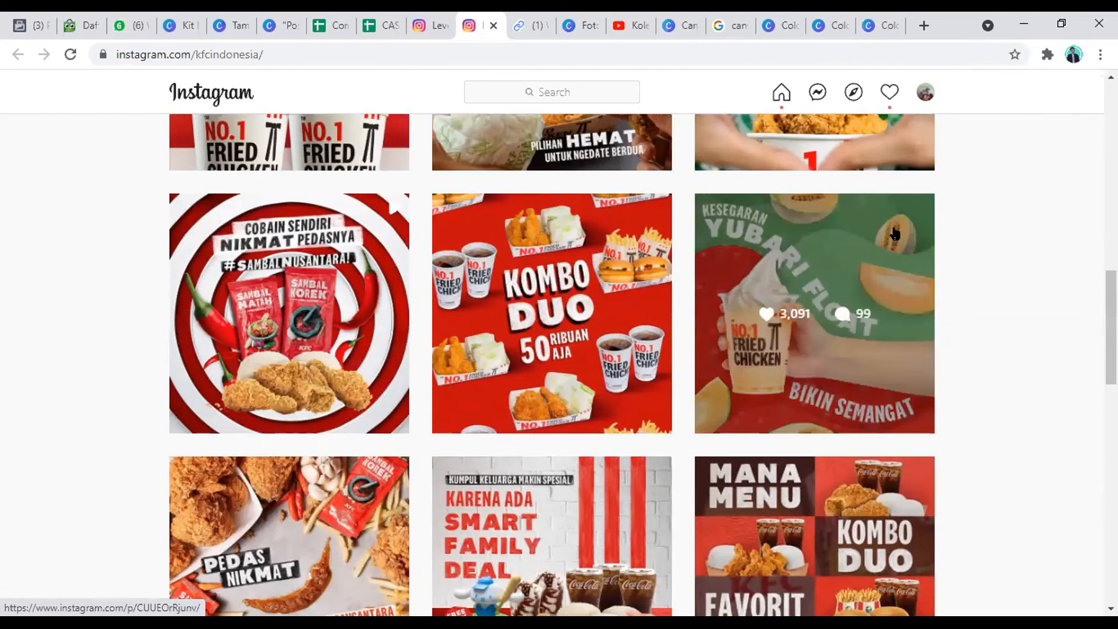
pyautogui.scroll(-2, 886, 255)
pyautogui.scroll(-1, 704, 337)
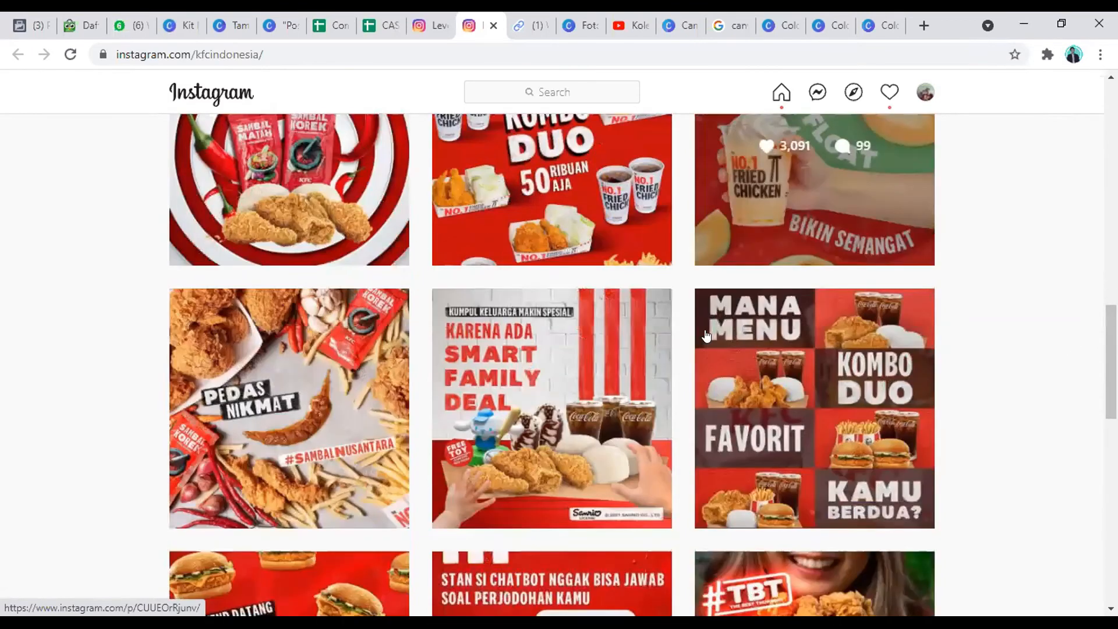
pyautogui.scroll(-1, 674, 333)
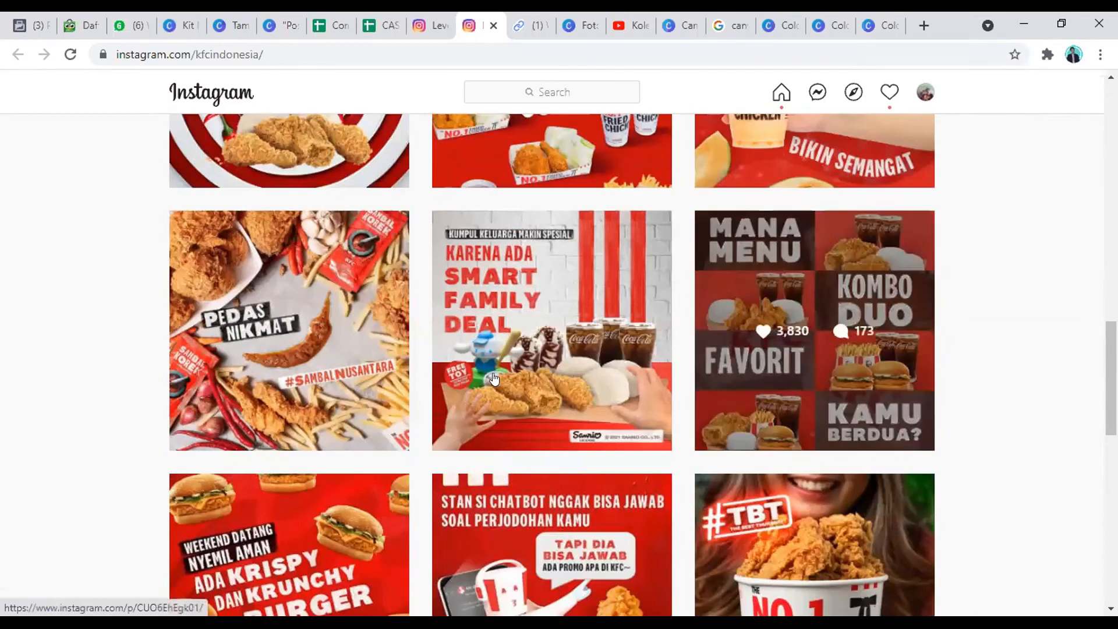
pyautogui.scroll(-4, 494, 378)
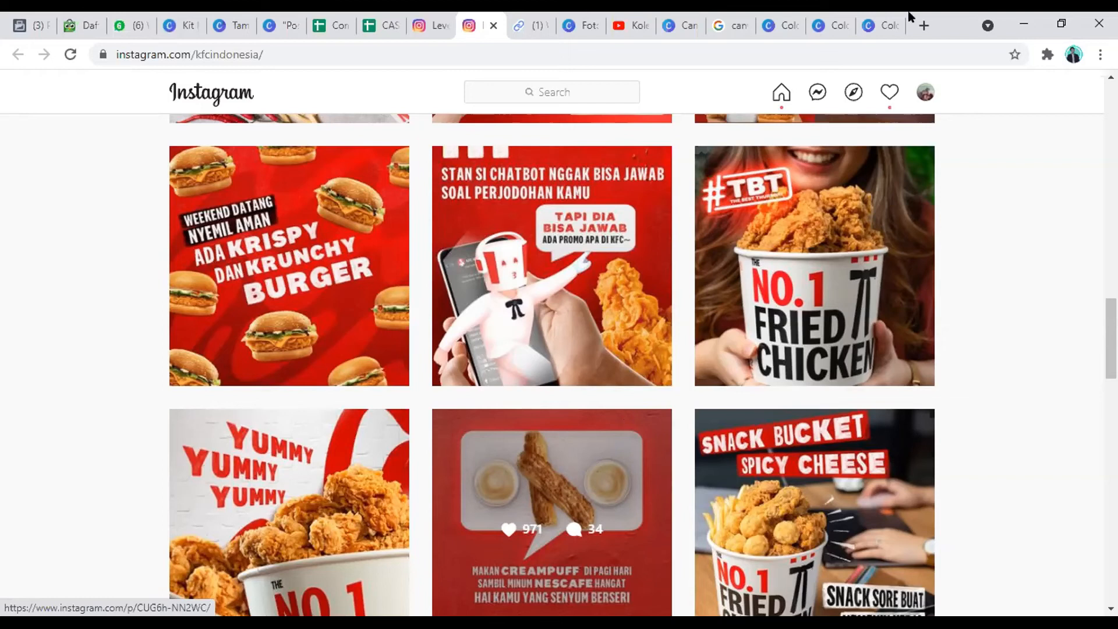
# Step: Return to Canva's Color wheel page and close both it and the Color palettes page, leaving the Color Palette Generator open
pyautogui.hotkey('ctrl', 'Tab')
pyautogui.hotkey('ctrl', 'Tab')
pyautogui.hotkey('ctrl', 'Tab')
pyautogui.hotkey('ctrl', 'Tab')
pyautogui.hotkey('ctrl', 'Tab')
pyautogui.hotkey('ctrl', 'Tab')
pyautogui.hotkey('ctrl', 'Tab')
pyautogui.hotkey('ctrl', 'Tab')
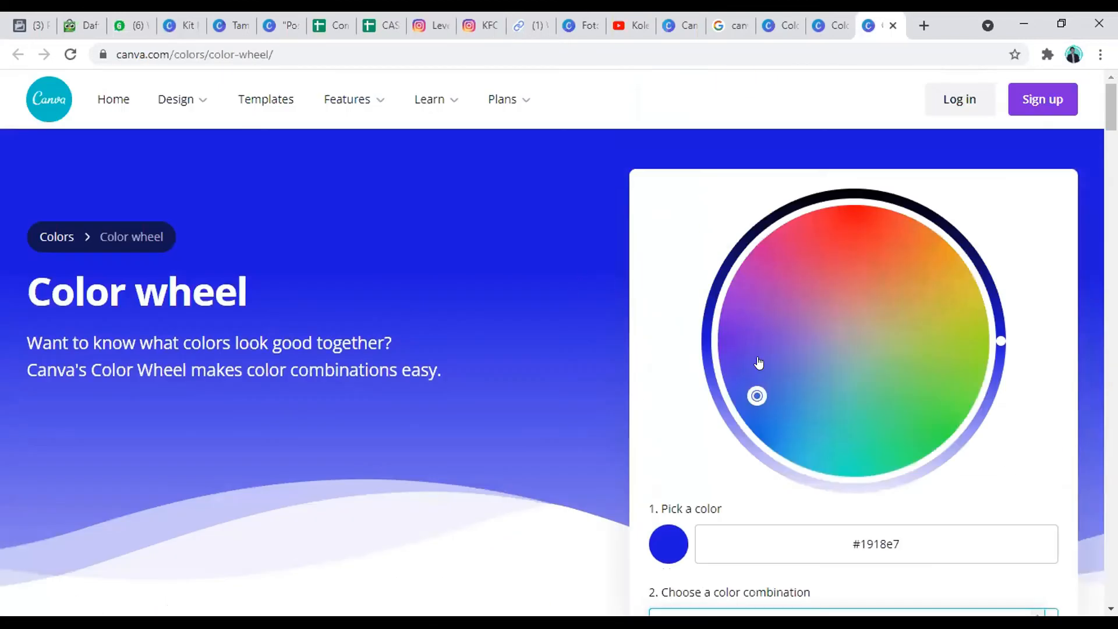
pyautogui.scroll(-4, 798, 315)
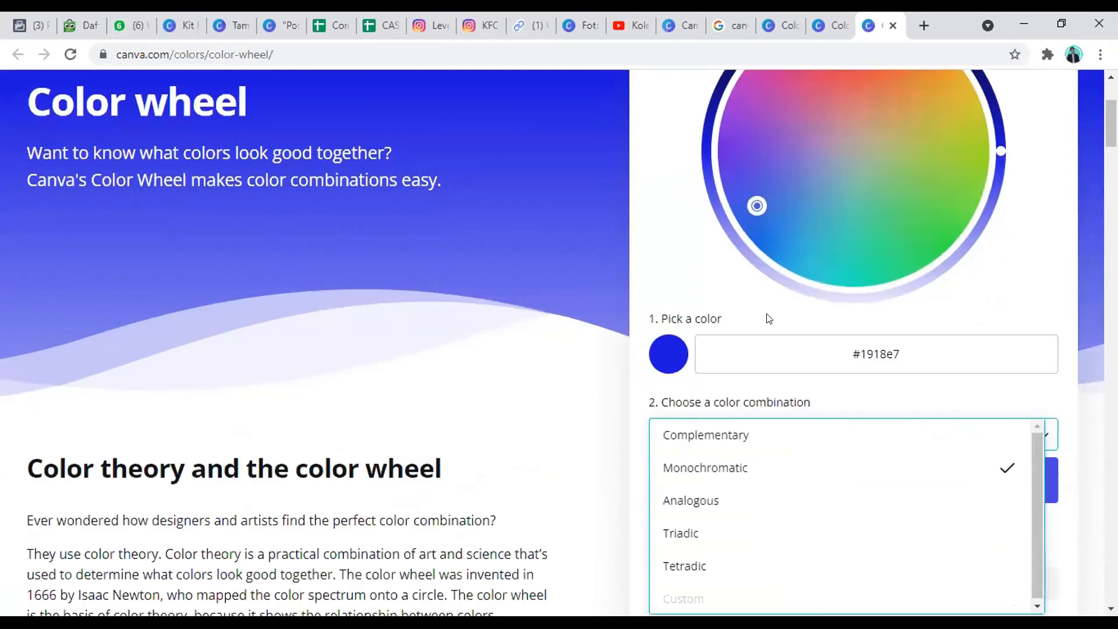
pyautogui.scroll(4, 822, 59)
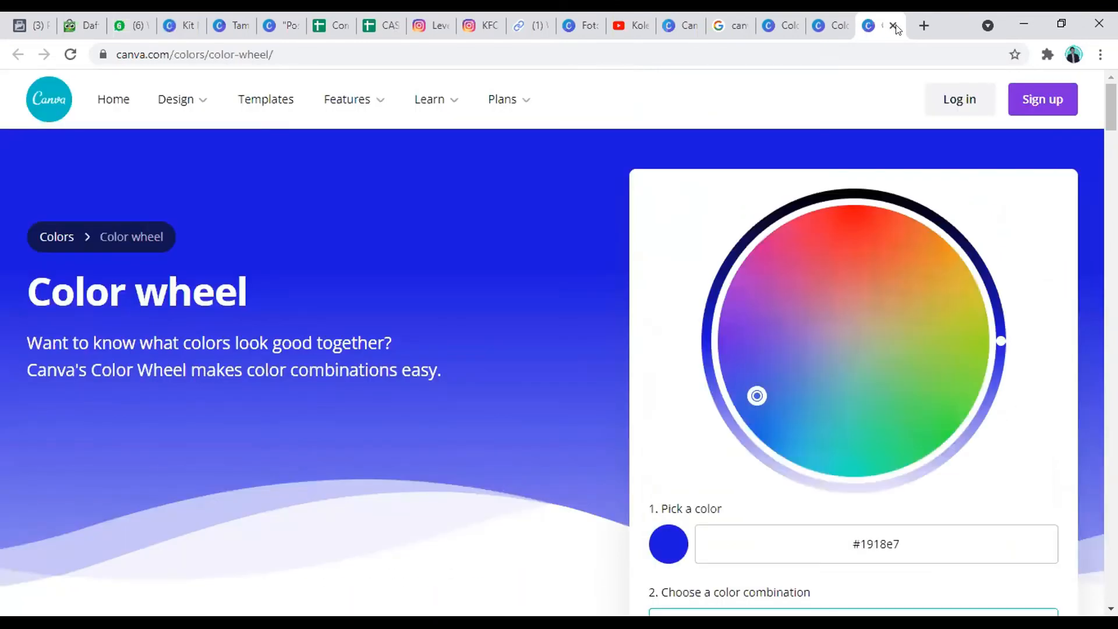
pyautogui.hotkey('ctrl', 'w')
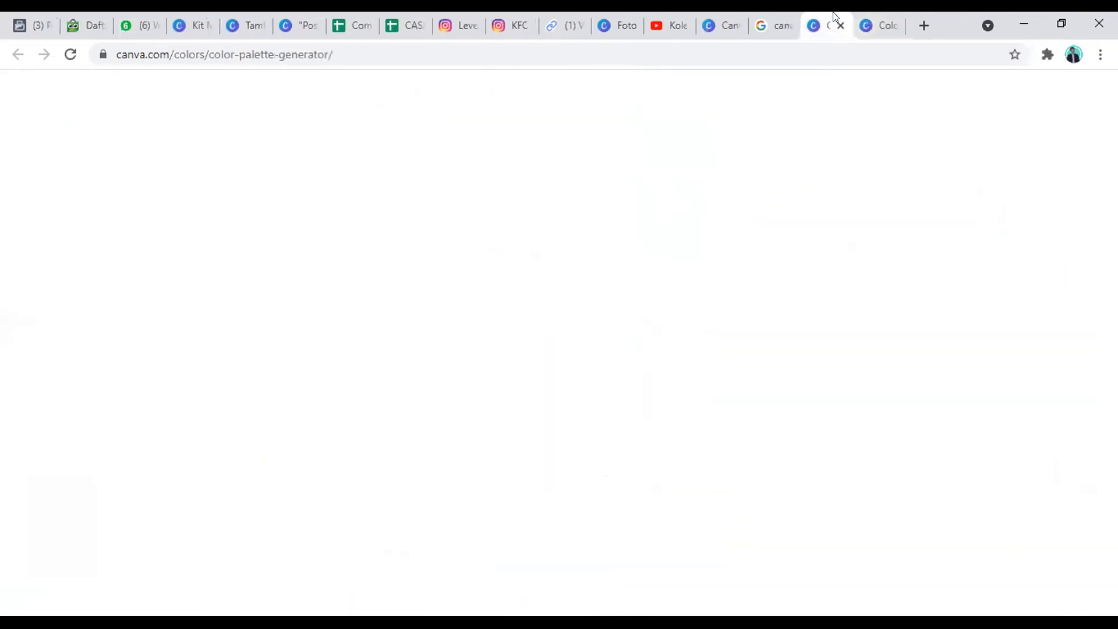
pyautogui.click(792, 20)
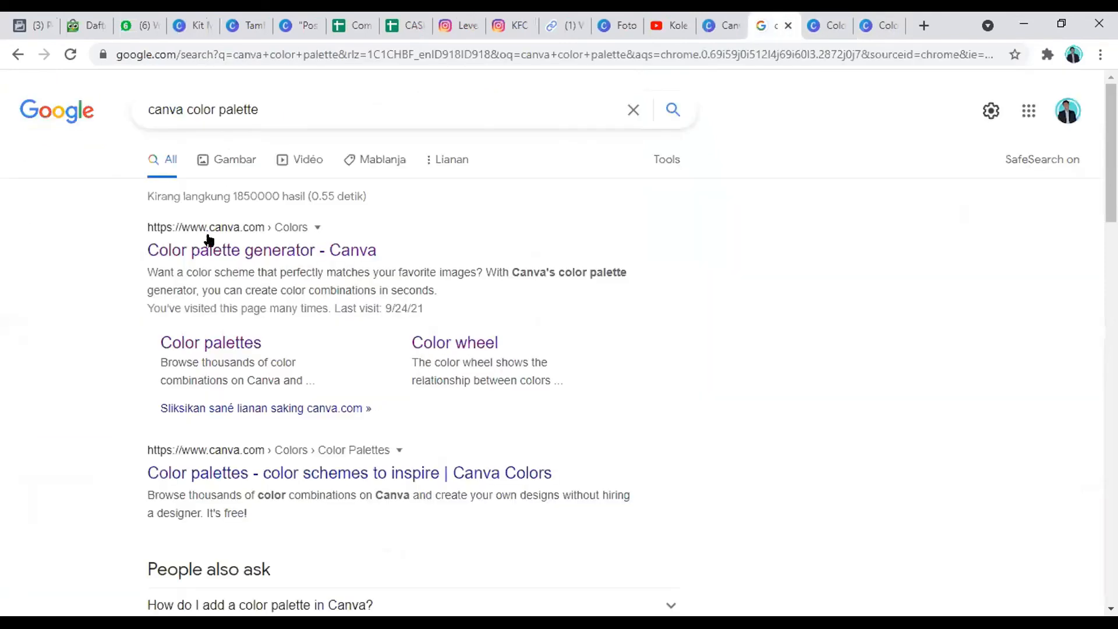
pyautogui.click(895, 32)
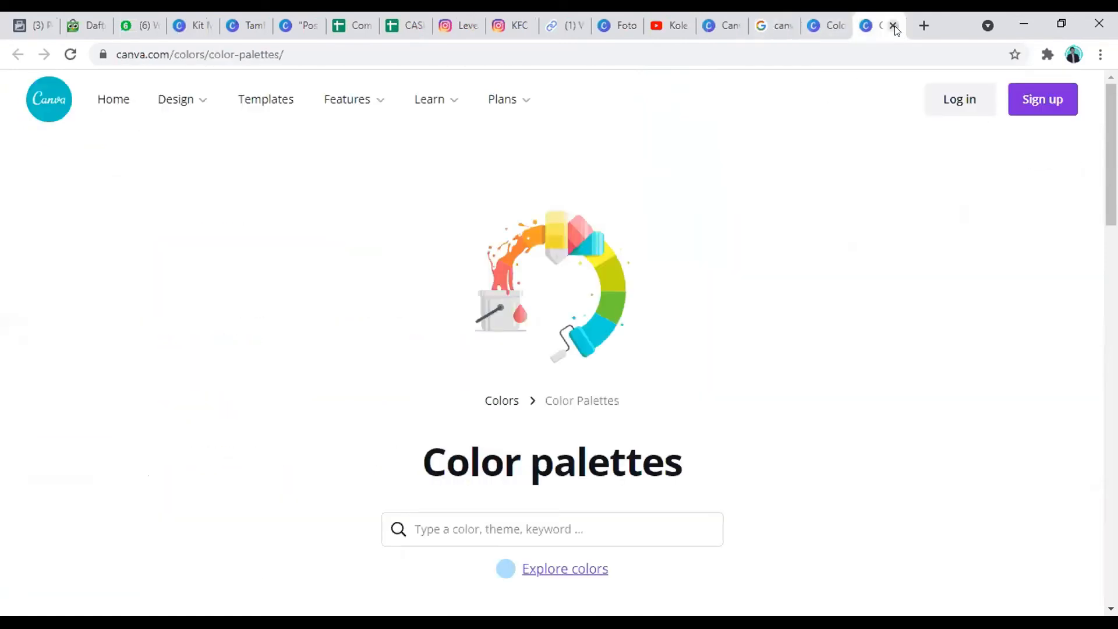
pyautogui.click(894, 27)
# Step: Look over the Color Palette Generator's sample photo palette and the ready-made color palette ideas below it
pyautogui.scroll(-3, 585, 373)
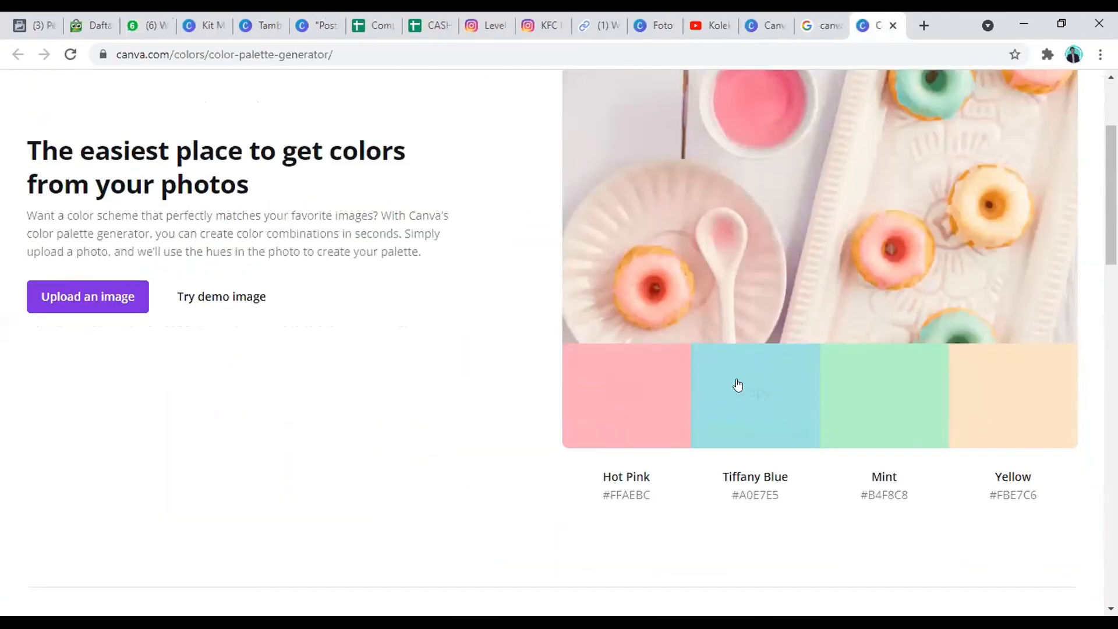
pyautogui.scroll(-6, 738, 384)
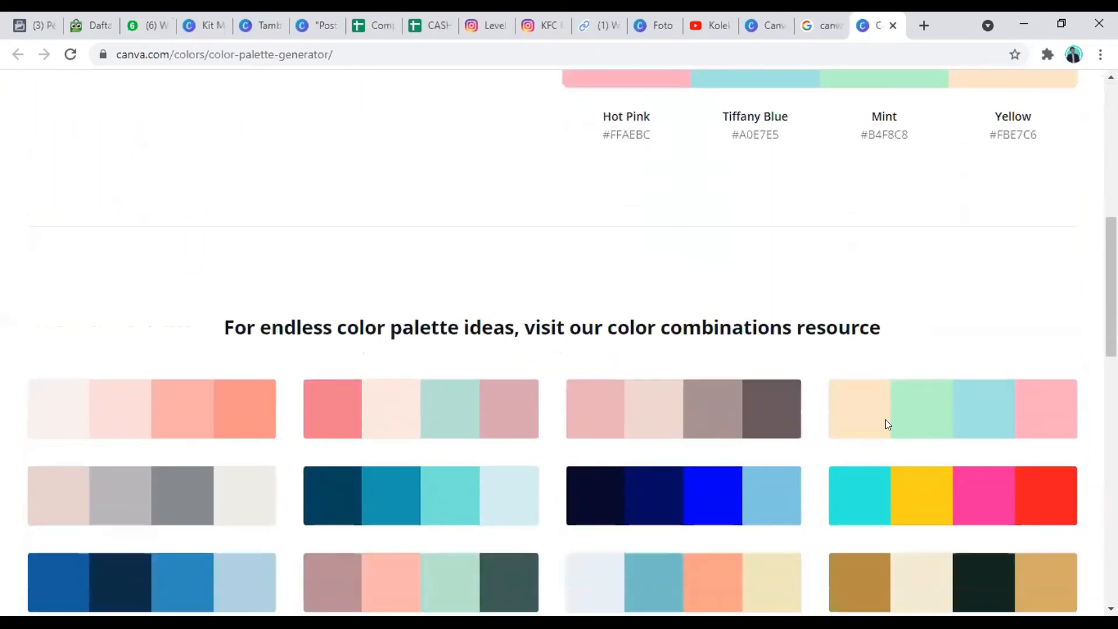
pyautogui.scroll(-4, 125, 374)
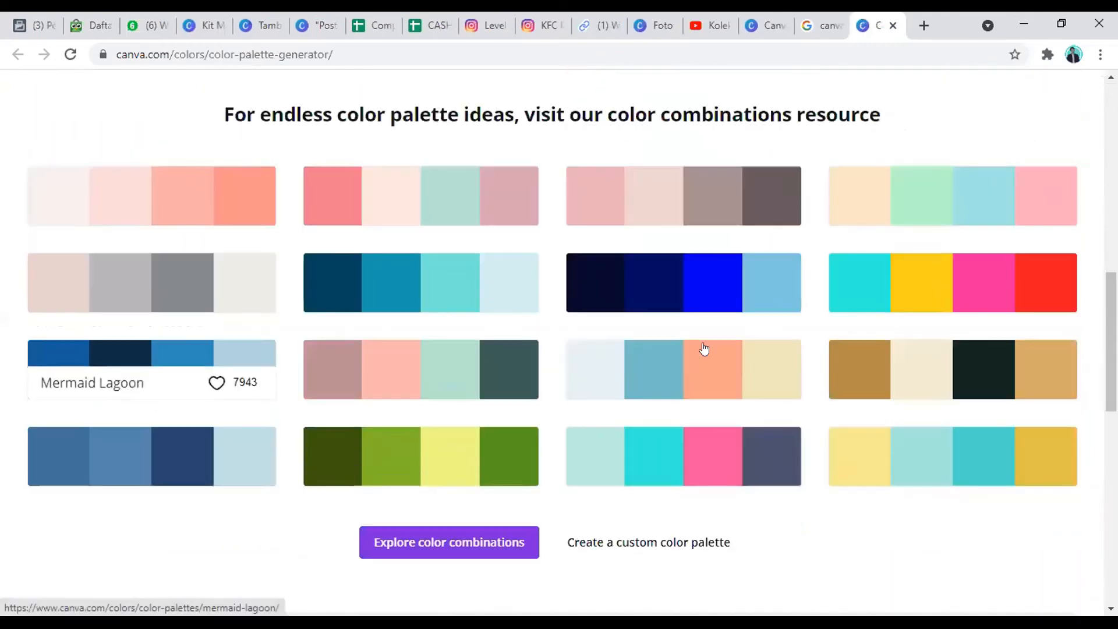
pyautogui.scroll(7, 672, 422)
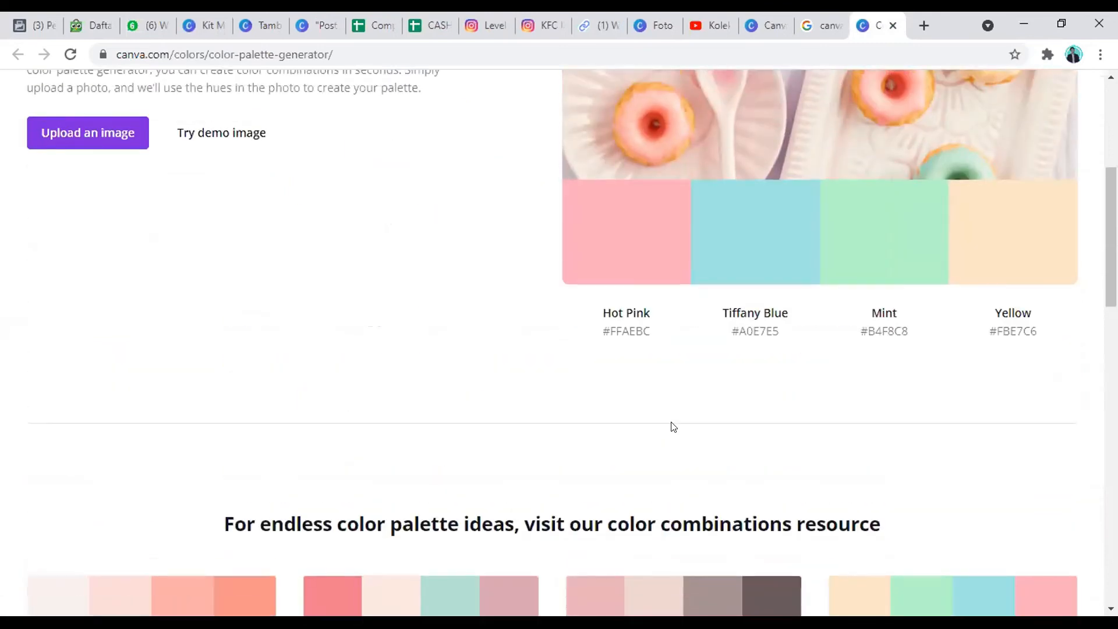
pyautogui.scroll(6, 424, 358)
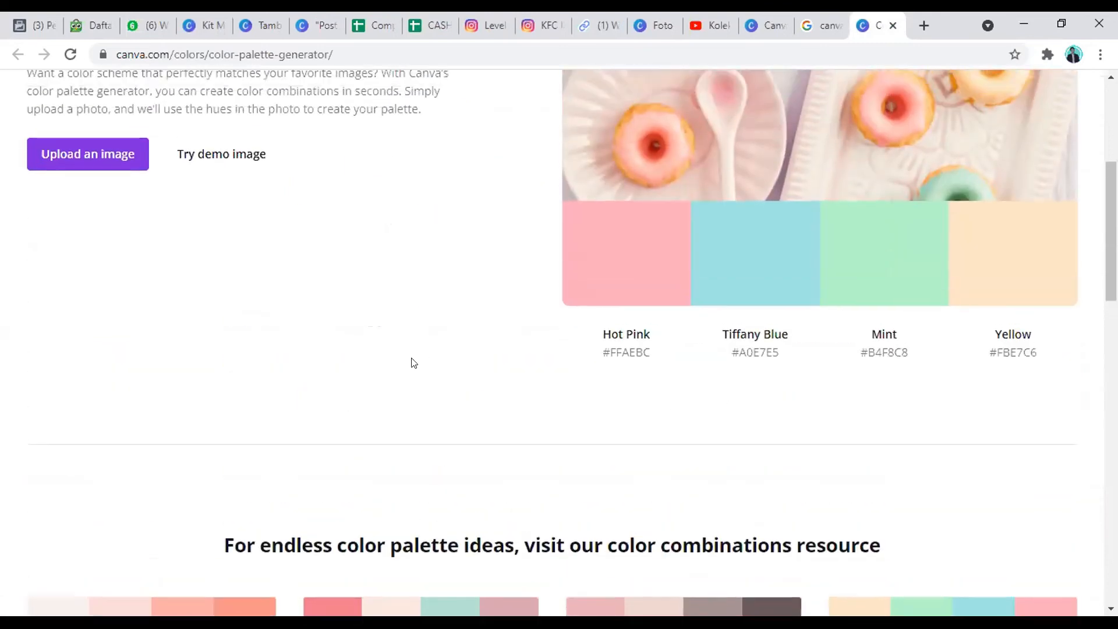
pyautogui.scroll(-3, 598, 391)
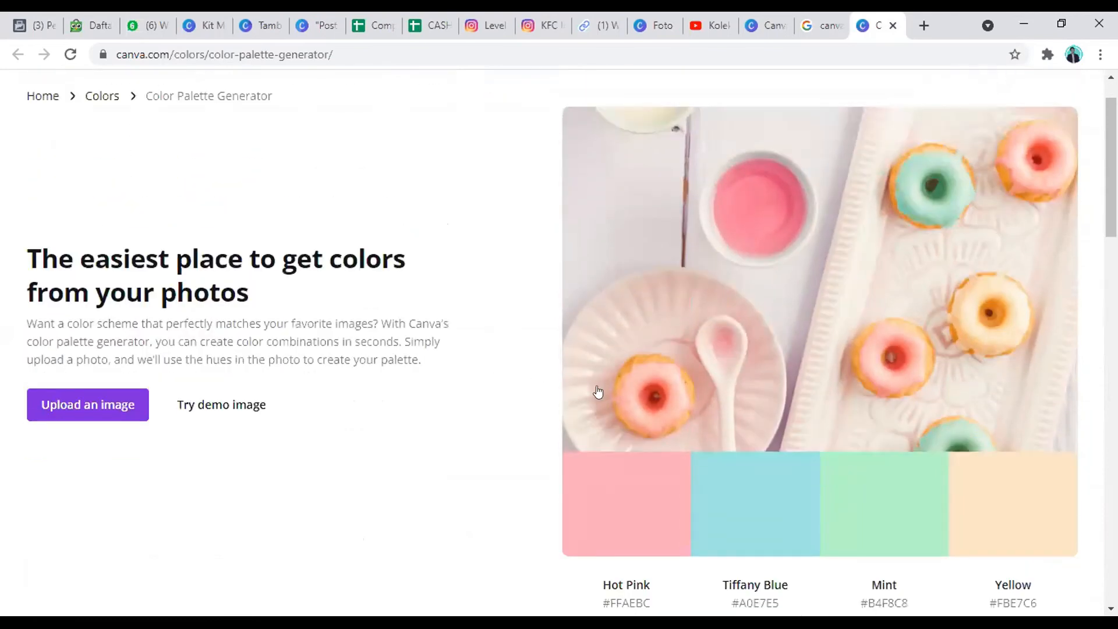
# Step: Move the Color Palette Generator's browser tab beside the poster design's tab and return to the design's second page
pyautogui.click(598, 379)
pyautogui.moveTo(867, 29); pyautogui.dragTo(309, 21)
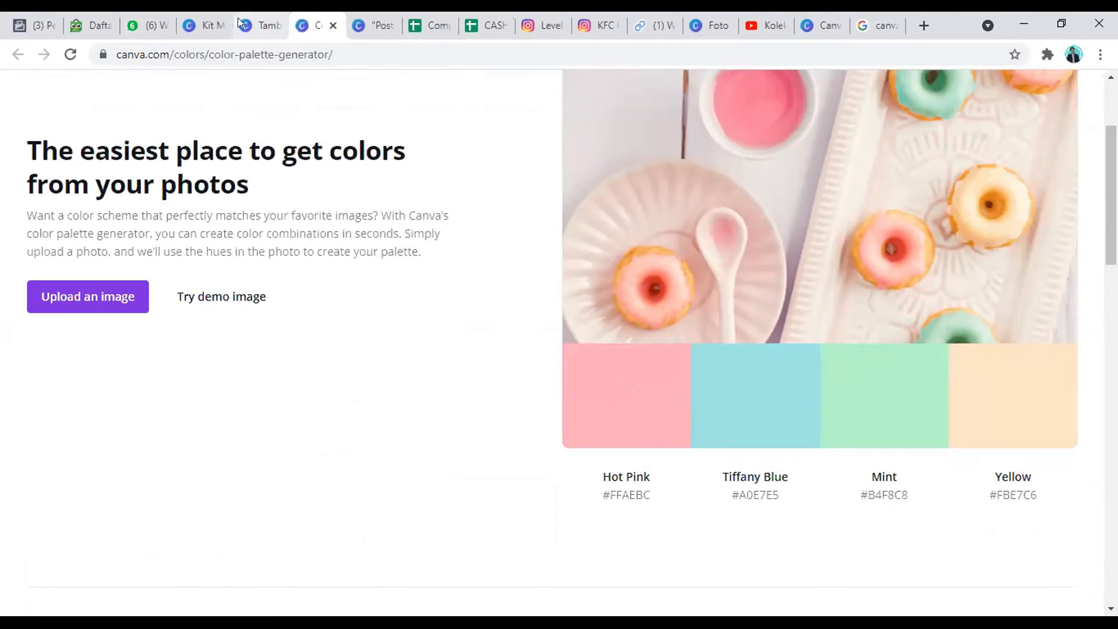
pyautogui.click(237, 17)
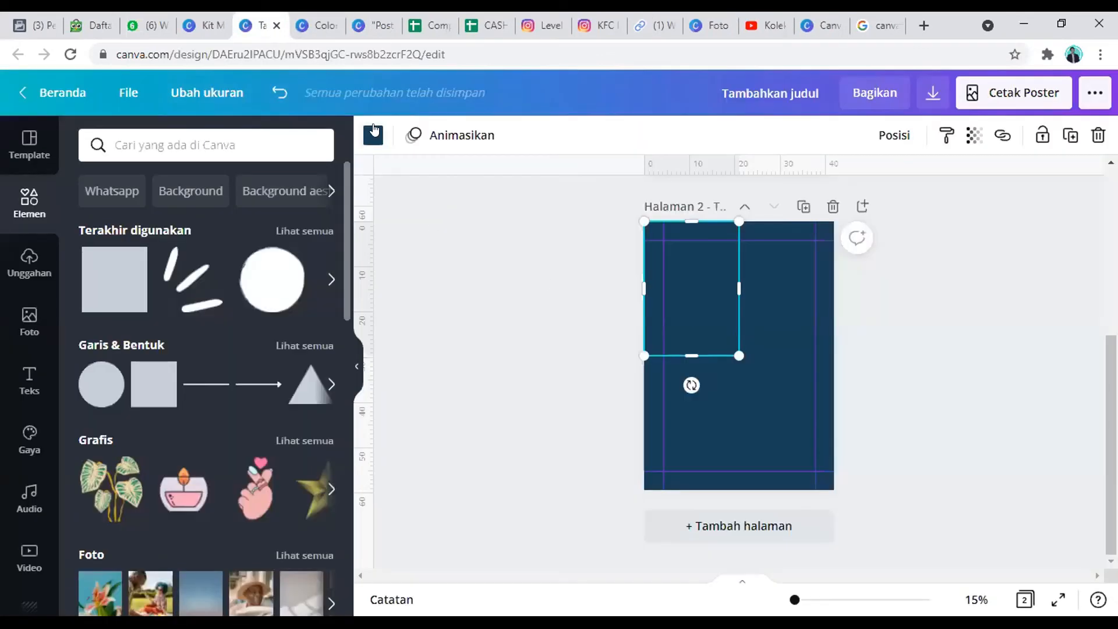
# Step: Fill the upper-left rectangle on the second page with the copied Hot Pink color #FFAEBC
pyautogui.click(373, 131)
pyautogui.click(95, 220)
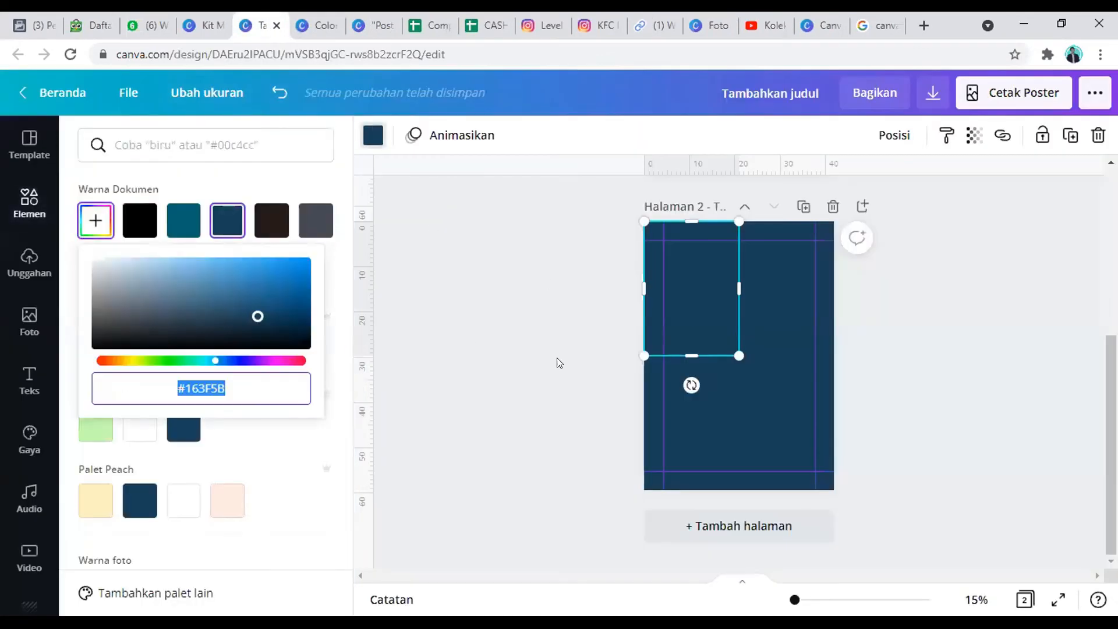
pyautogui.write('#FFAEBC')
pyautogui.click(742, 296)
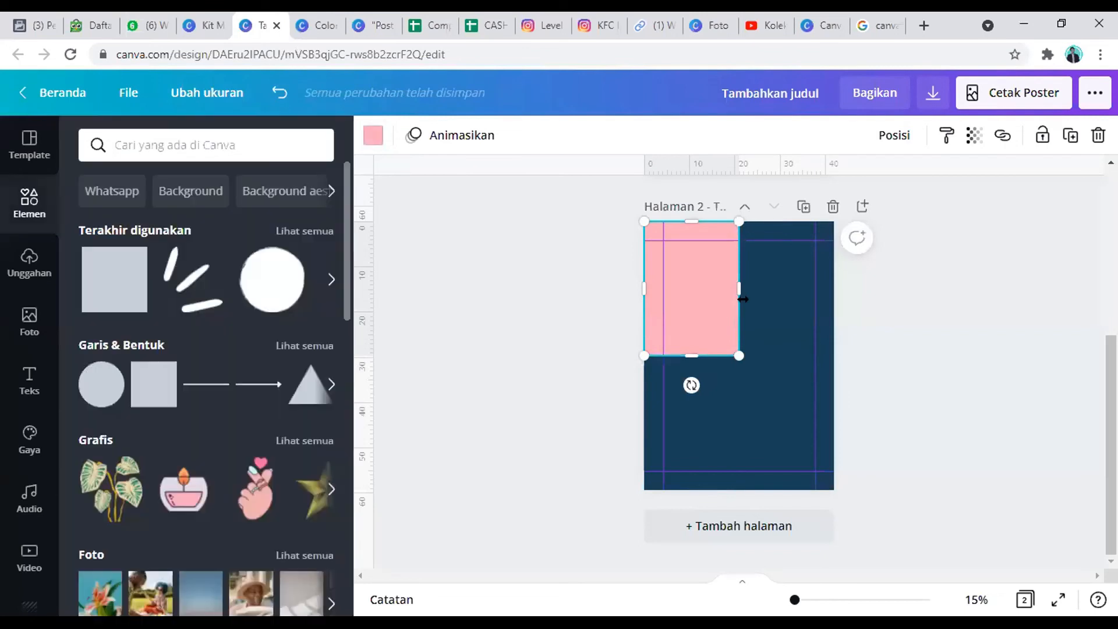
# Step: Copy Tiffany Blue #A0E7E5 from the Color Palette Generator and fill the second page's upper-right rectangle with it
pyautogui.click(329, 22)
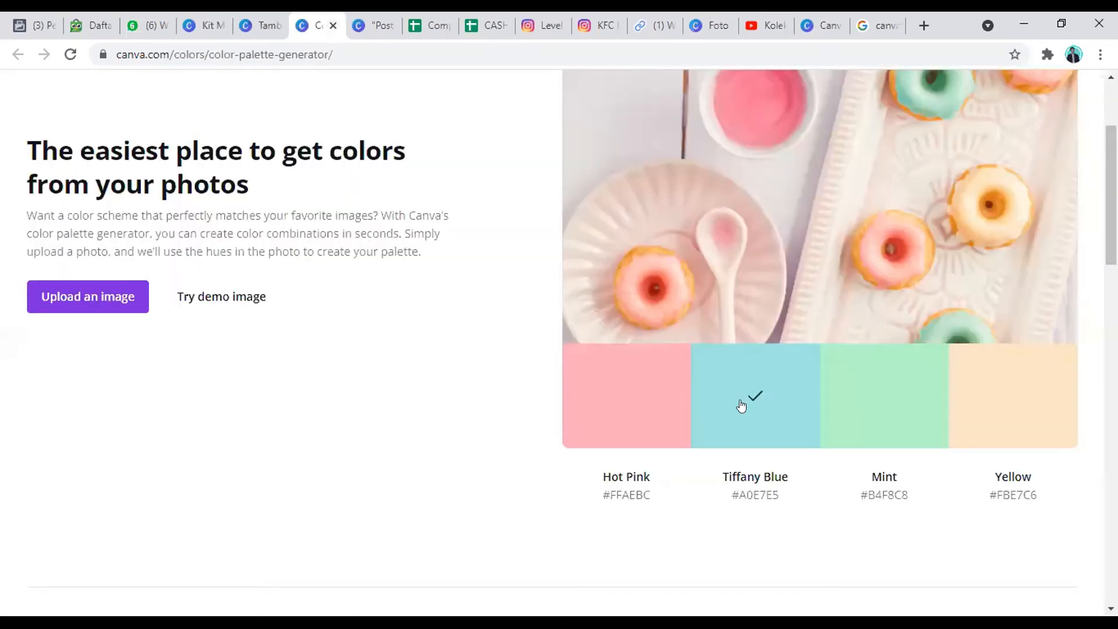
pyautogui.scroll(-1, 751, 396)
pyautogui.click(260, 25)
pyautogui.click(802, 269)
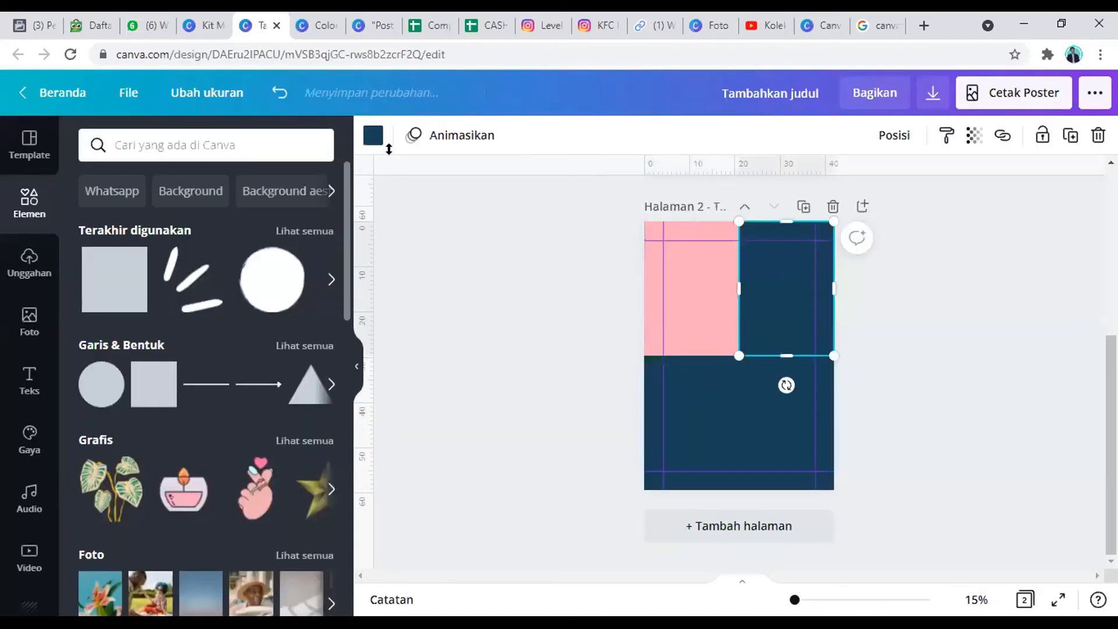
pyautogui.click(373, 136)
pyautogui.click(101, 217)
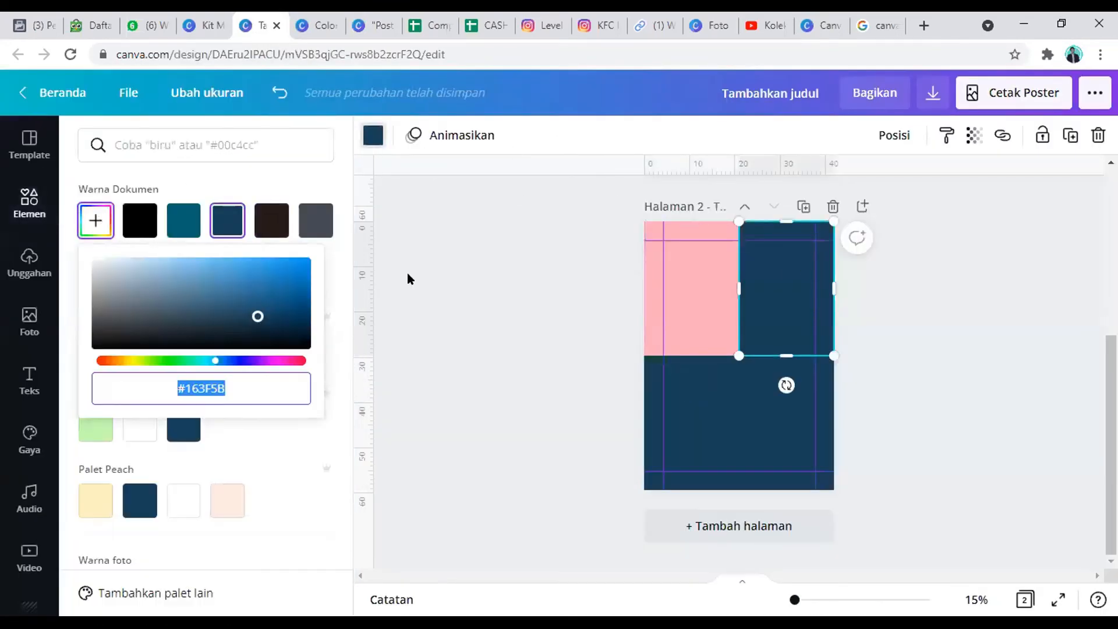
pyautogui.write('#ACE7E5')
pyautogui.click(985, 310)
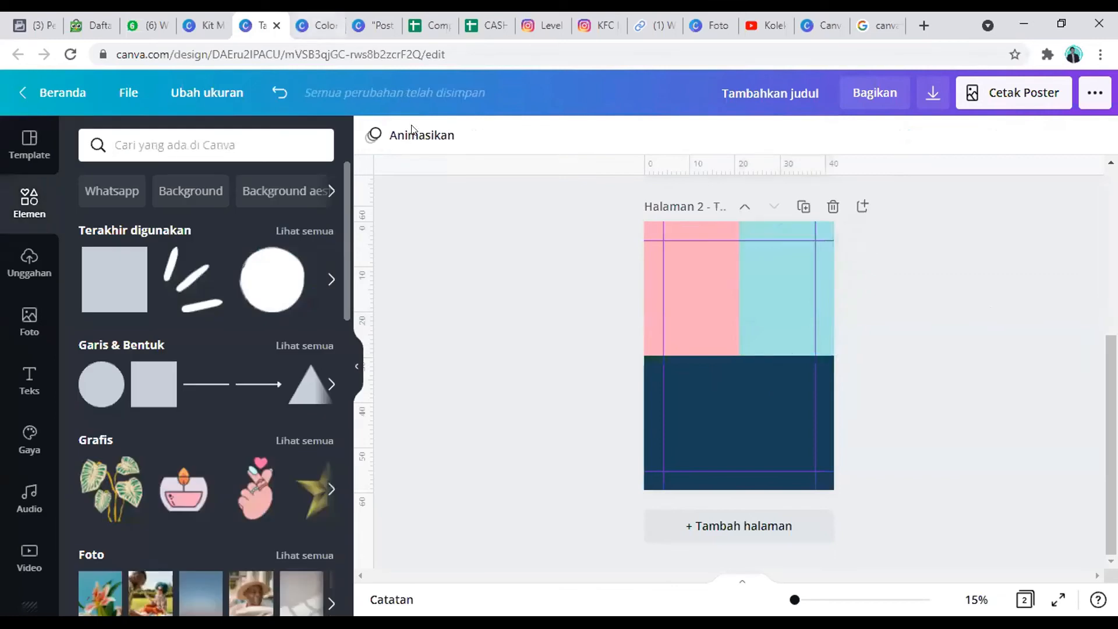
# Step: Copy Mint #B4F8C8 from the Color Palette Generator and fill the second page's lower-left rectangle with it
pyautogui.click(315, 25)
pyautogui.click(237, 18)
pyautogui.click(695, 449)
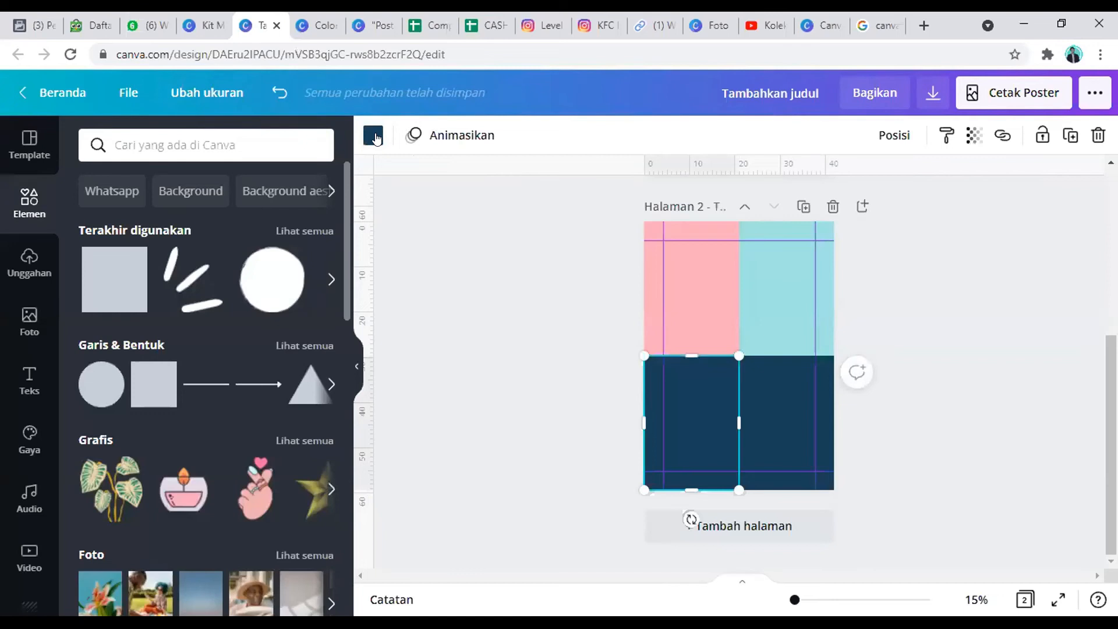
pyautogui.click(373, 136)
pyautogui.click(98, 219)
pyautogui.write('#B4F8C8')
pyautogui.click(419, 97)
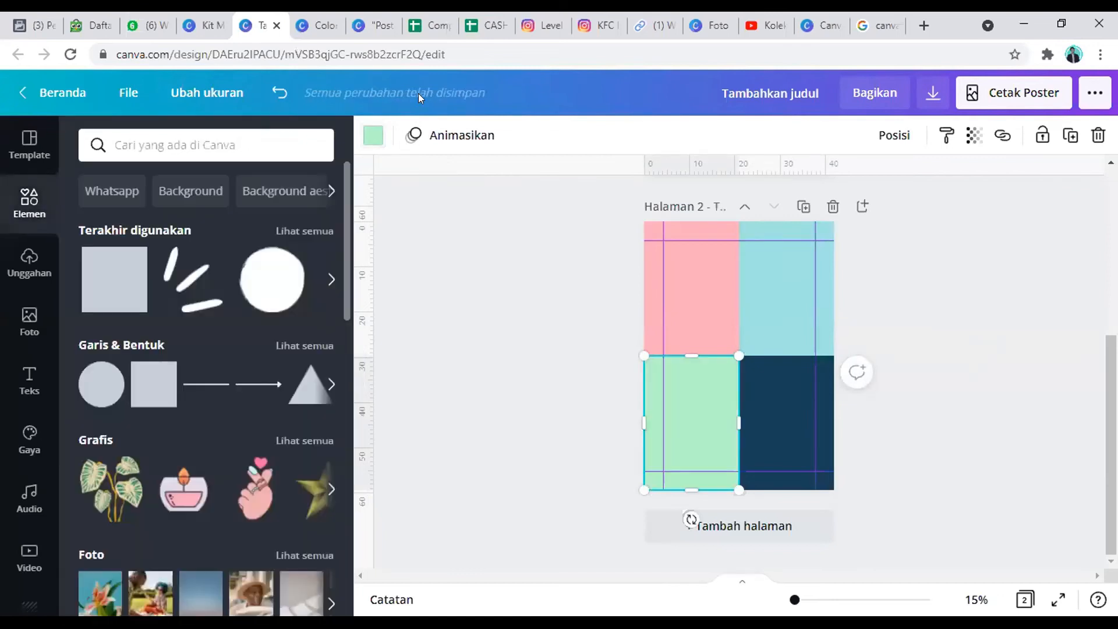
# Step: Close the Canva photo page and the YouTube Studio audio library in the browser
pyautogui.click(766, 25)
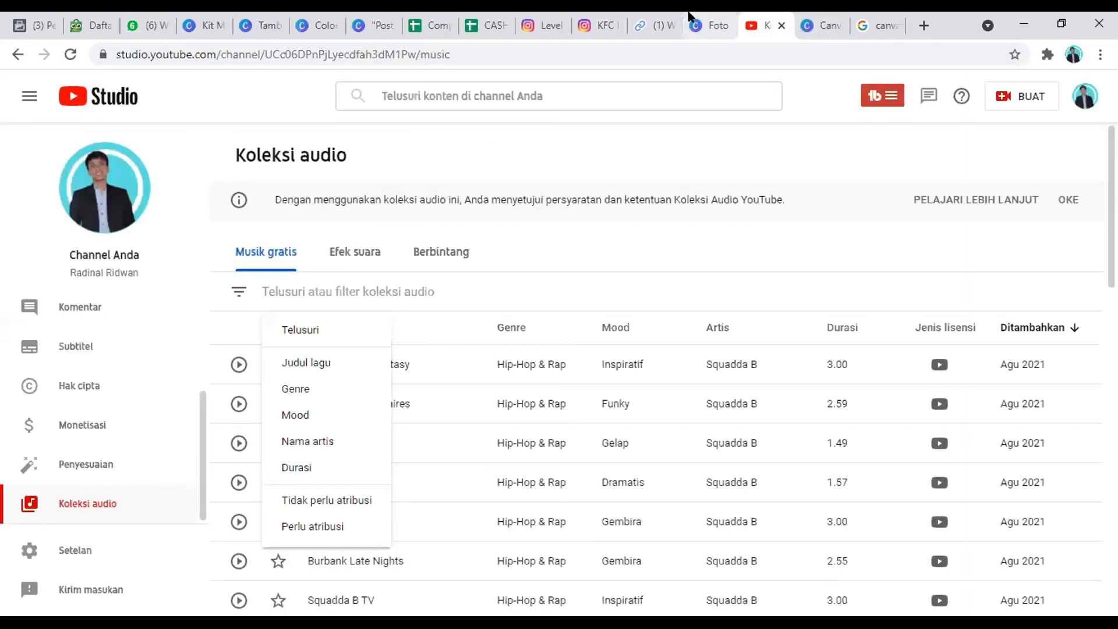
pyautogui.click(689, 16)
pyautogui.click(726, 26)
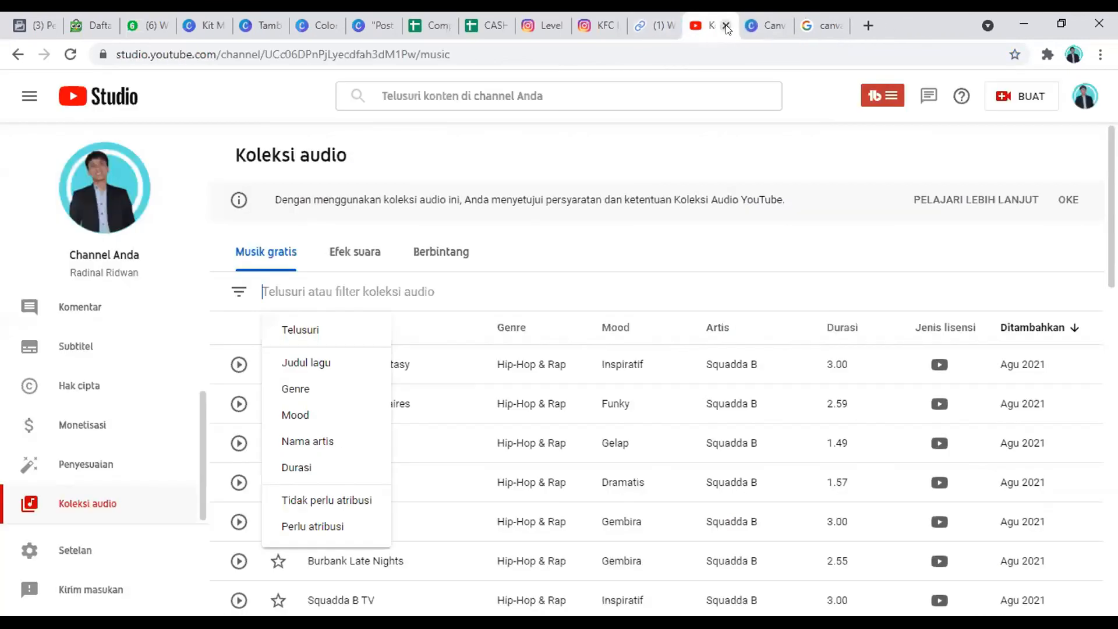
pyautogui.click(726, 26)
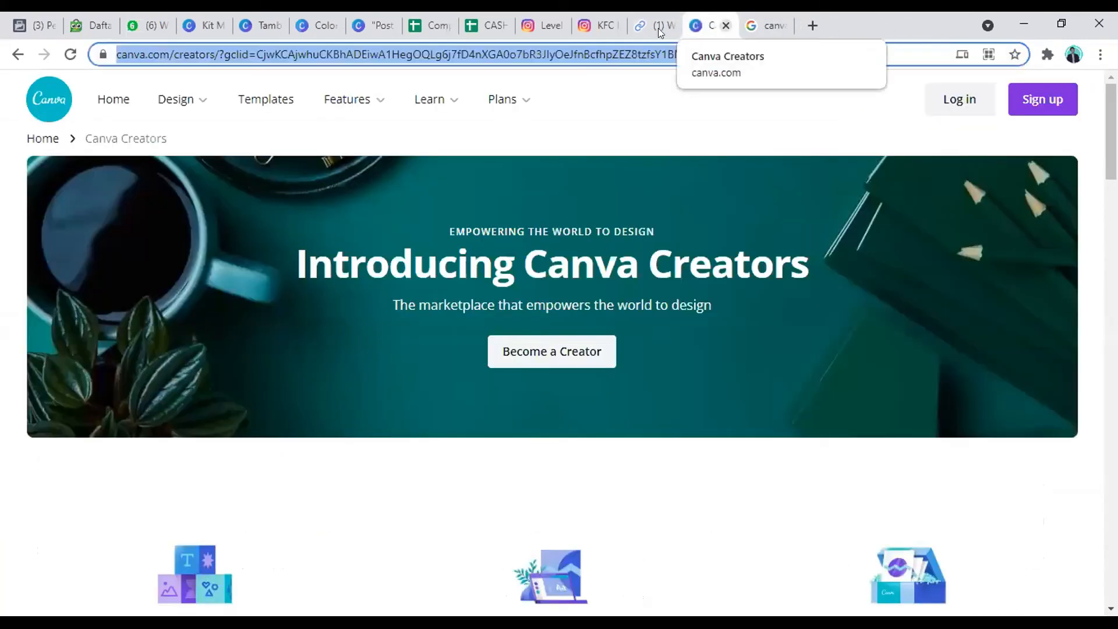
# Step: Copy Yellow #FBE7C6 from the Color Palette Generator, fill the second page's lower-right rectangle with it, and preview the page in full screen
pyautogui.click(319, 16)
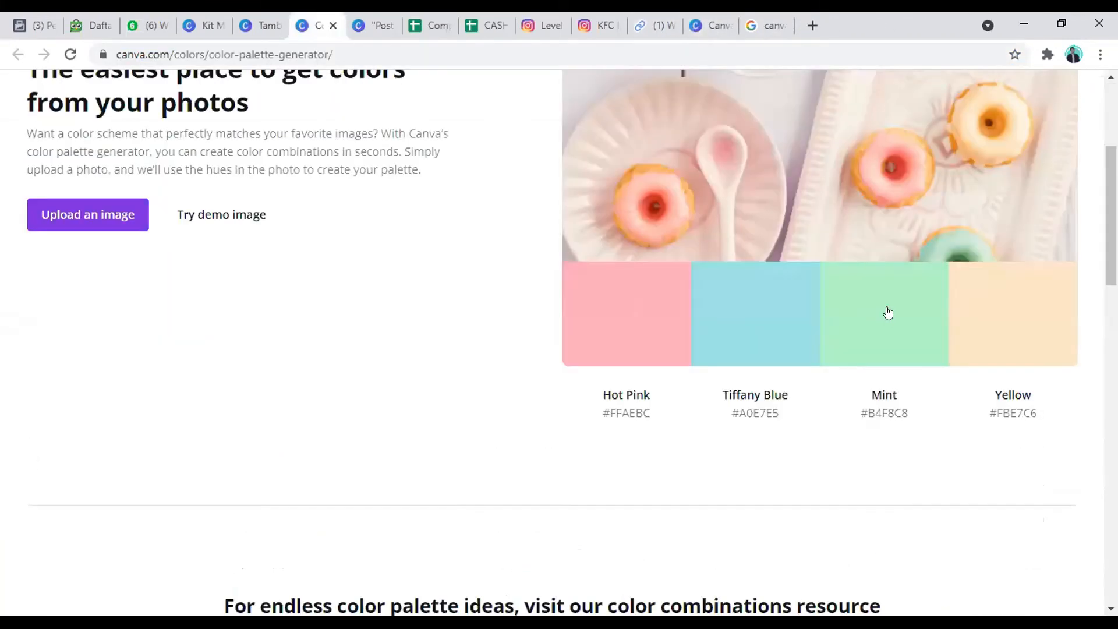
pyautogui.click(302, 17)
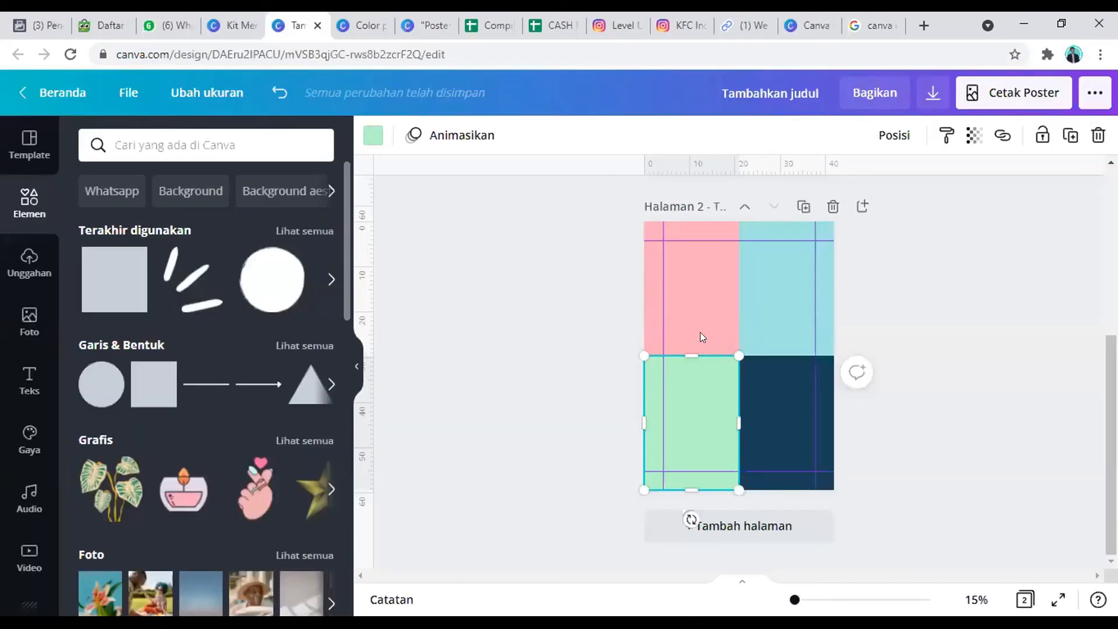
pyautogui.click(764, 396)
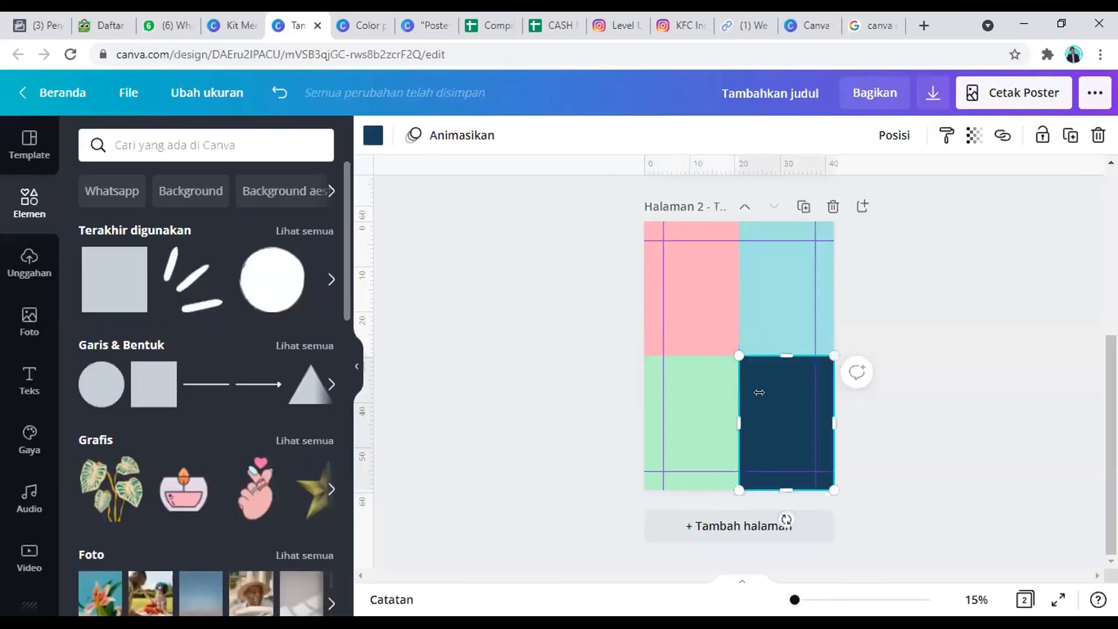
pyautogui.click(373, 136)
pyautogui.click(95, 220)
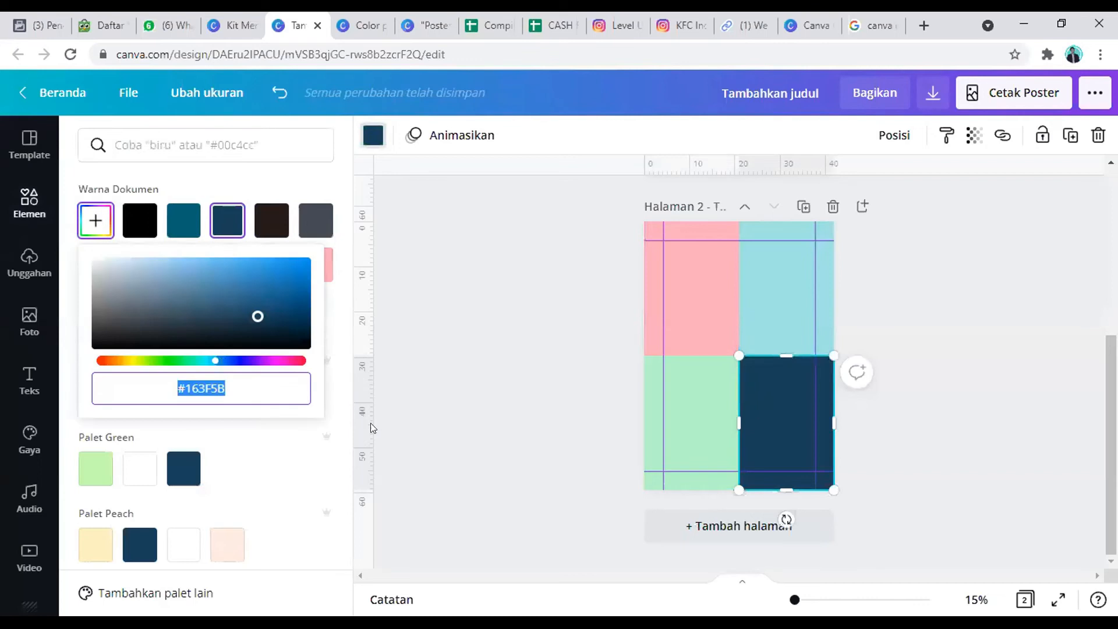
pyautogui.write('#FEE7C9')
pyautogui.click(941, 269)
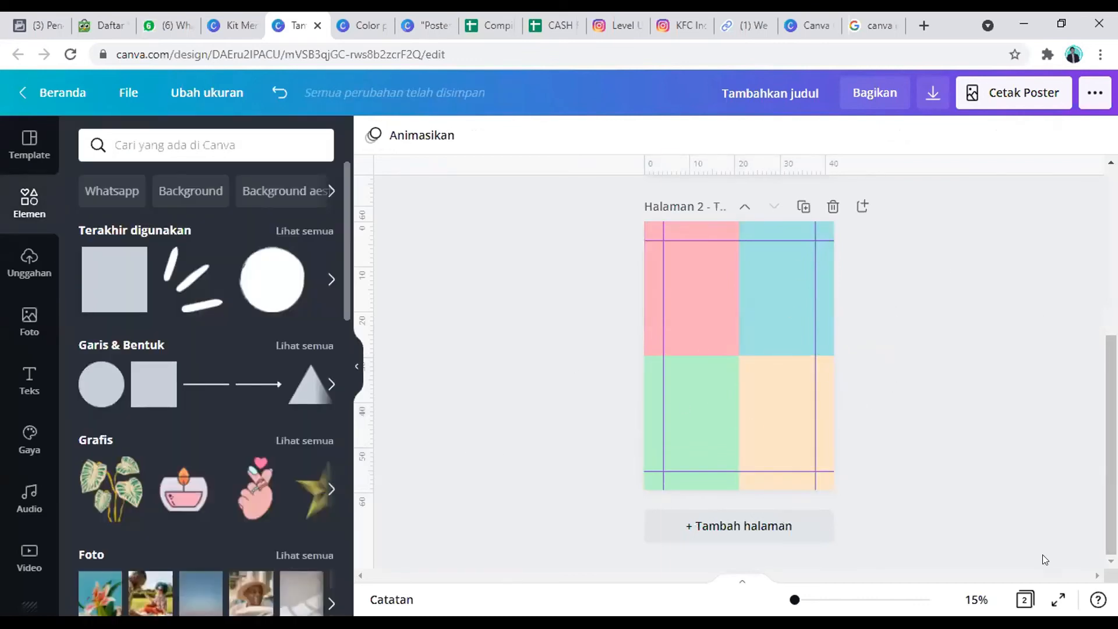
pyautogui.click(1058, 599)
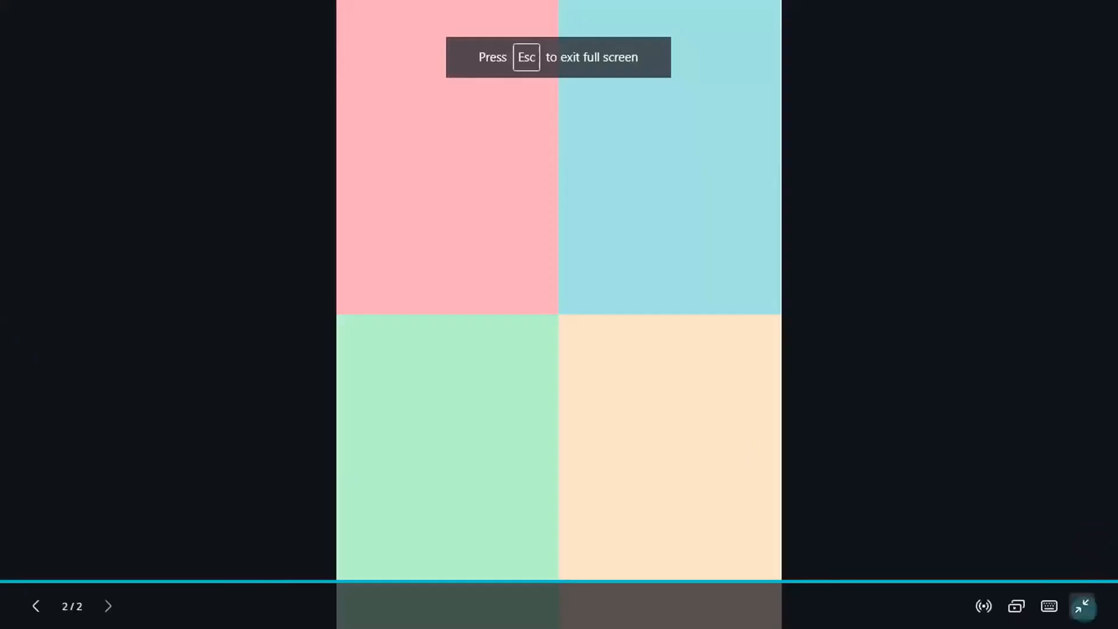
pyautogui.press('Escape')
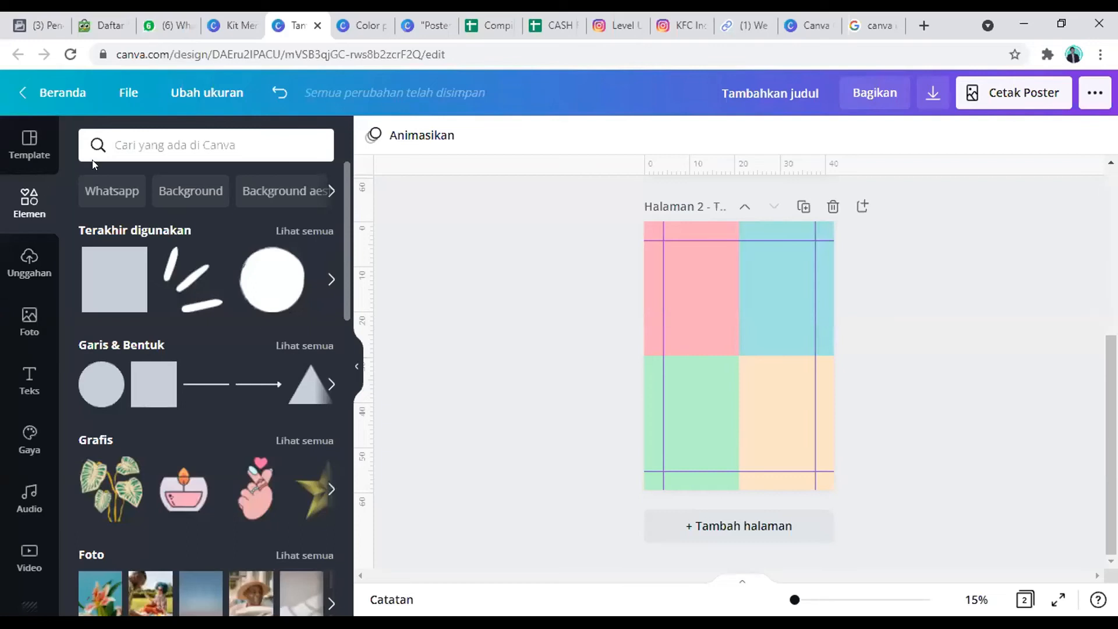
# Step: Search Canva's photos for "donat" and keep the second page in view
pyautogui.moveTo(190, 139); pyautogui.dragTo(6, 150)
pyautogui.write('donat')
pyautogui.press('Return')
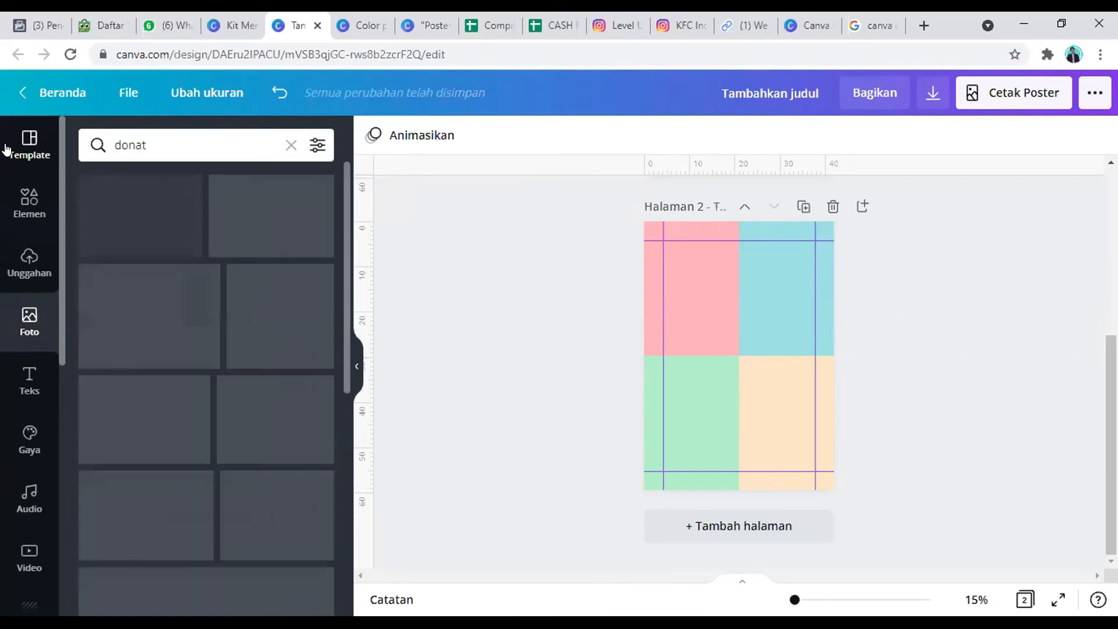
pyautogui.scroll(3, 553, 297)
pyautogui.scroll(3, 751, 284)
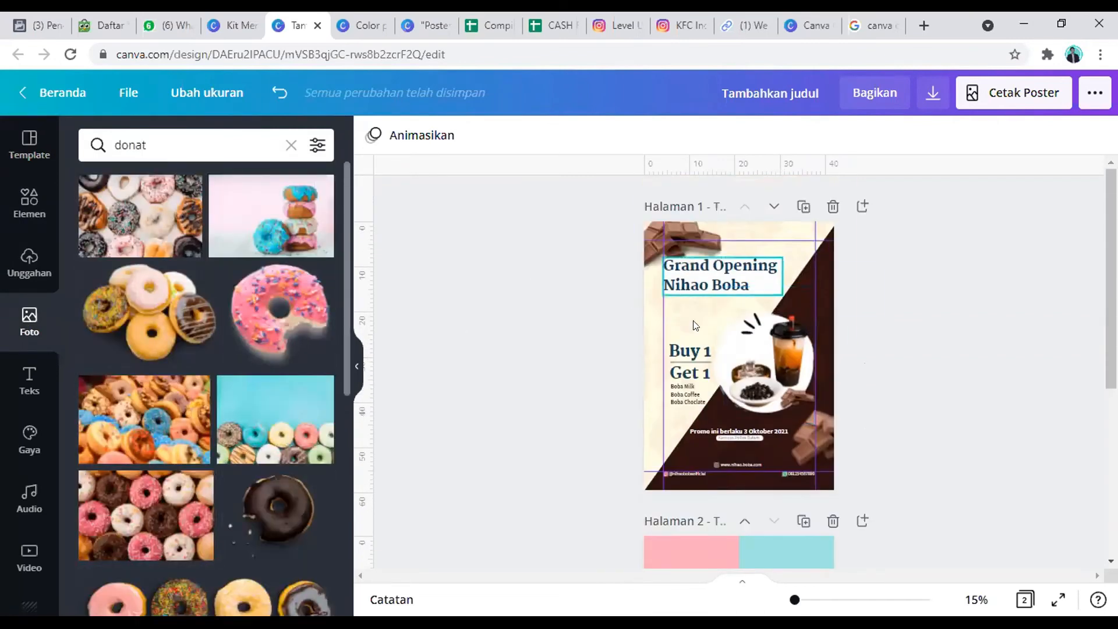
pyautogui.scroll(-4, 710, 343)
pyautogui.scroll(-3, 710, 342)
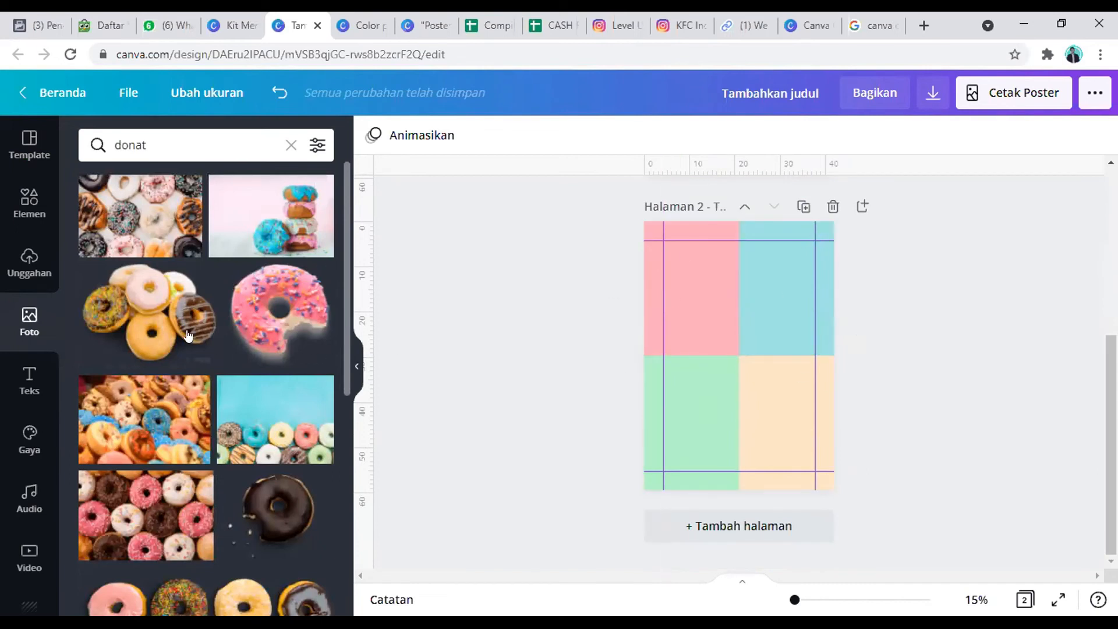
# Step: Look through the donut photo results for an image that suits the pastel palette
pyautogui.scroll(-7, 178, 333)
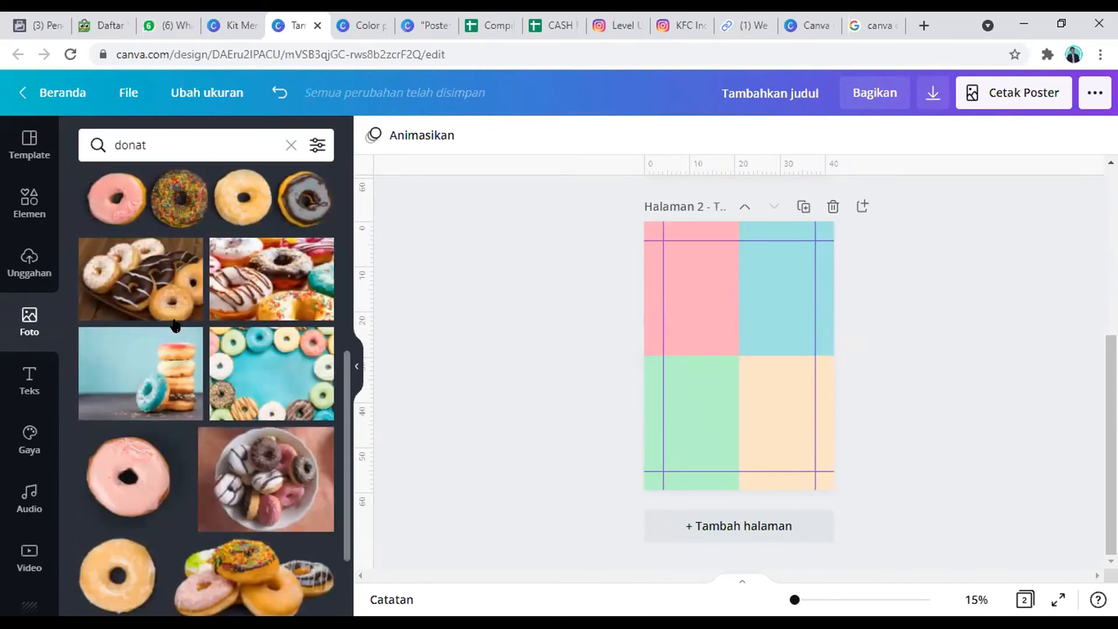
pyautogui.scroll(-8, 177, 329)
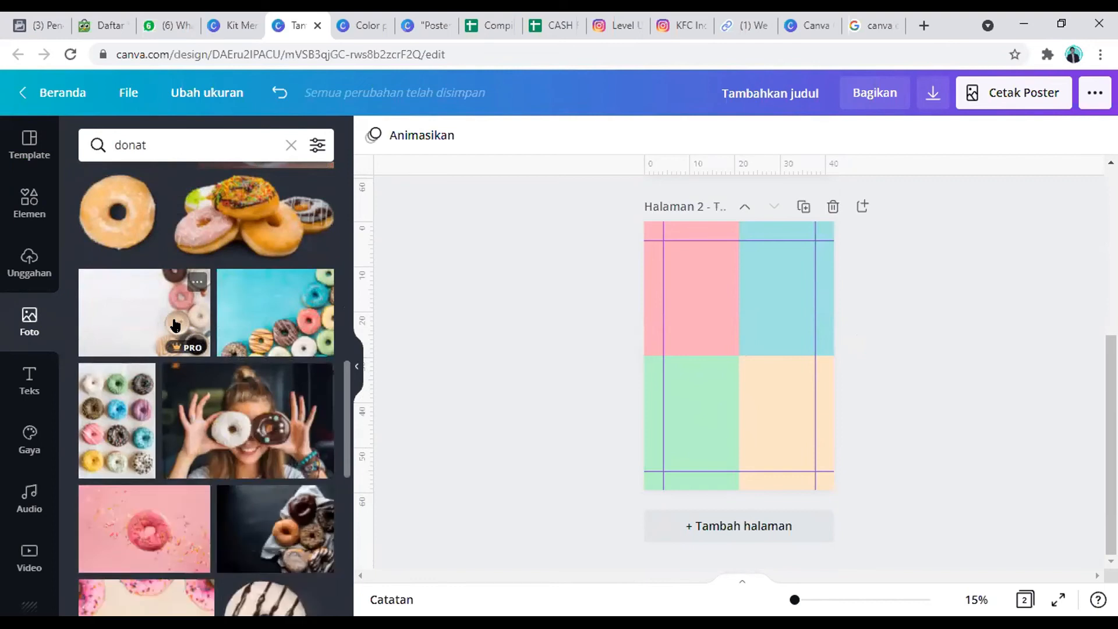
pyautogui.scroll(-4, 174, 325)
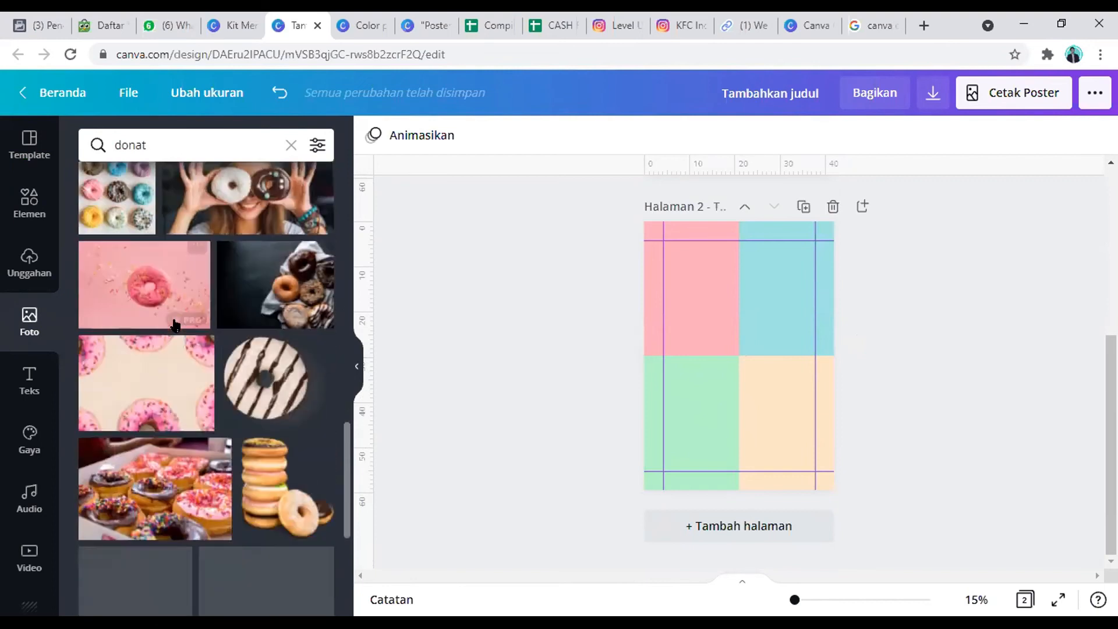
pyautogui.scroll(-8, 175, 325)
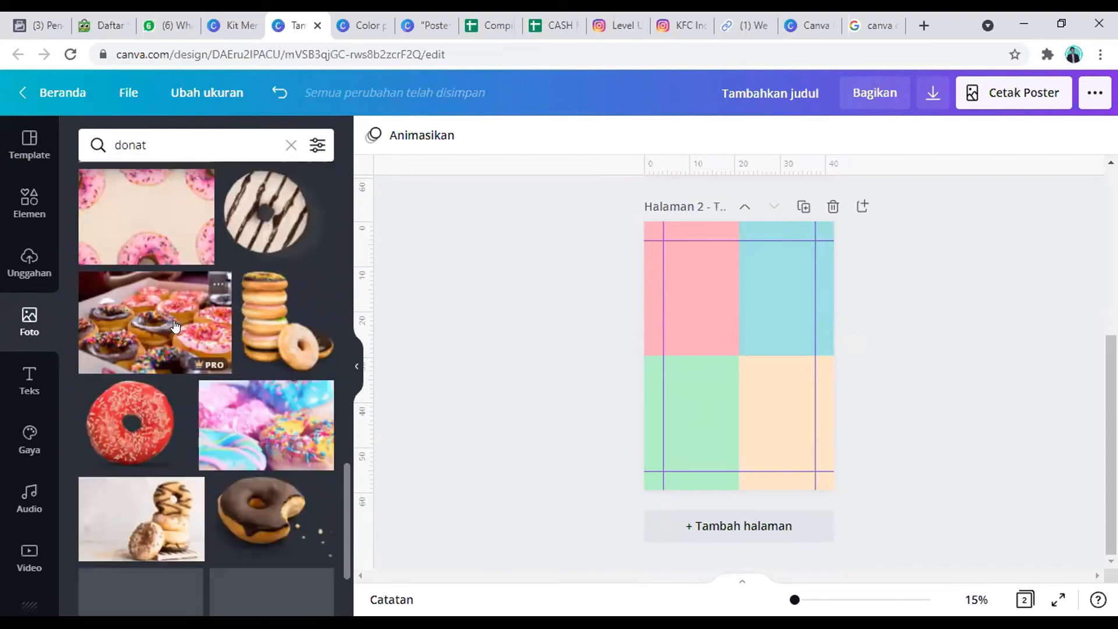
pyautogui.scroll(-5, 215, 313)
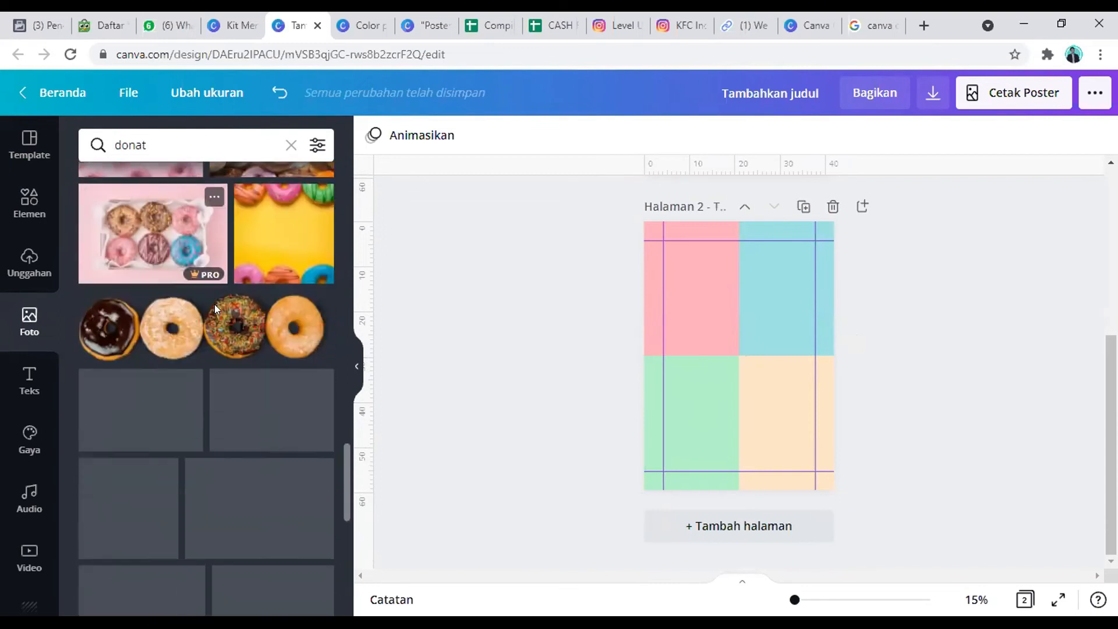
pyautogui.scroll(-7, 221, 332)
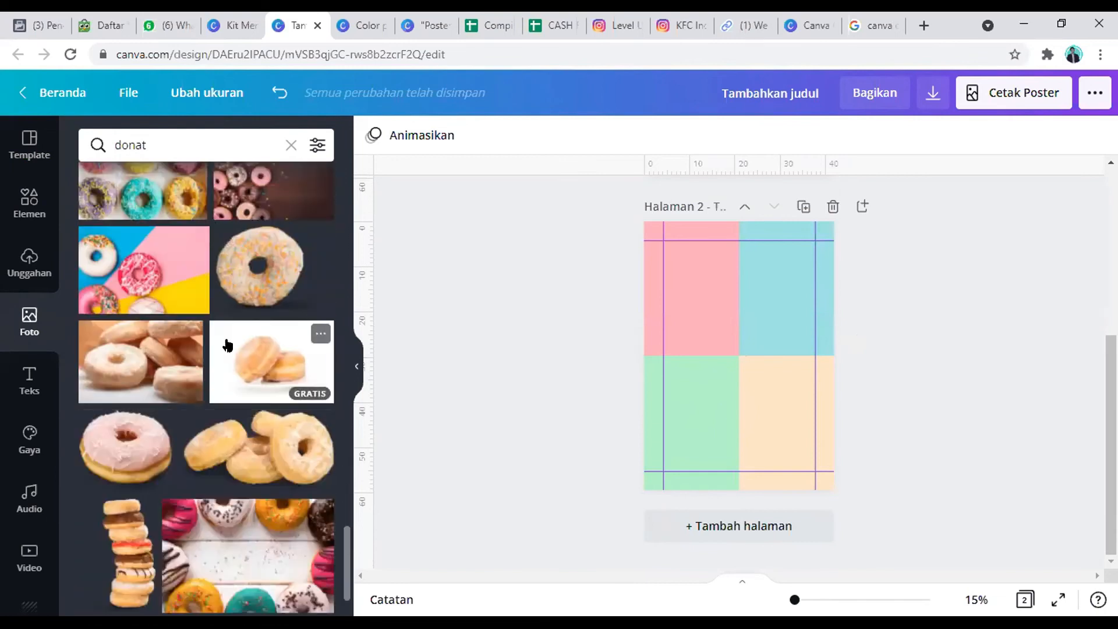
pyautogui.scroll(-5, 227, 346)
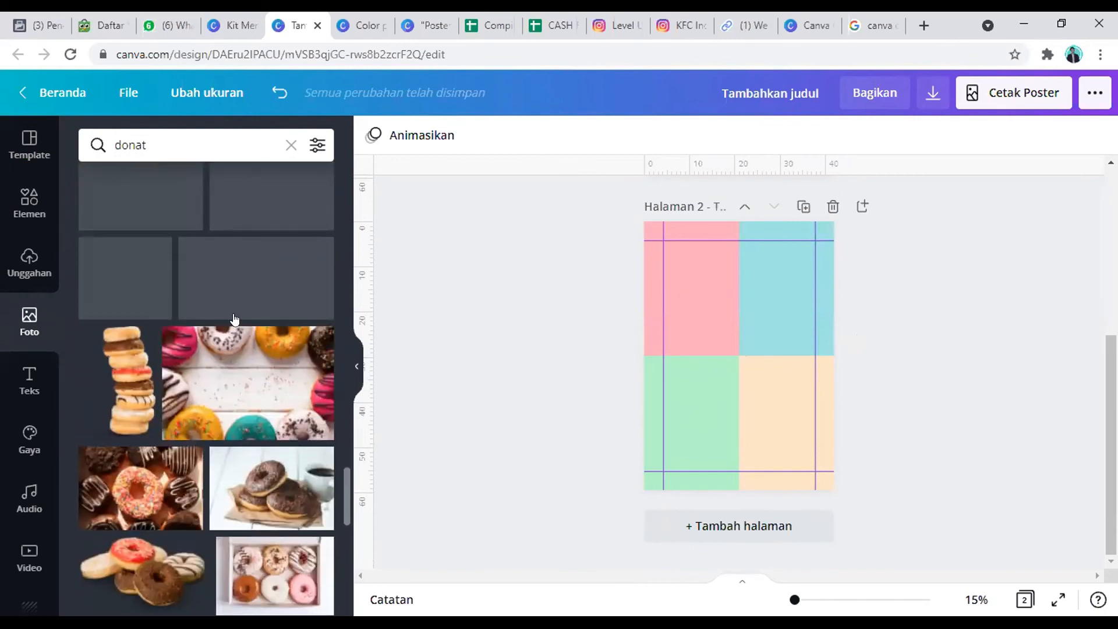
pyautogui.scroll(-5, 234, 319)
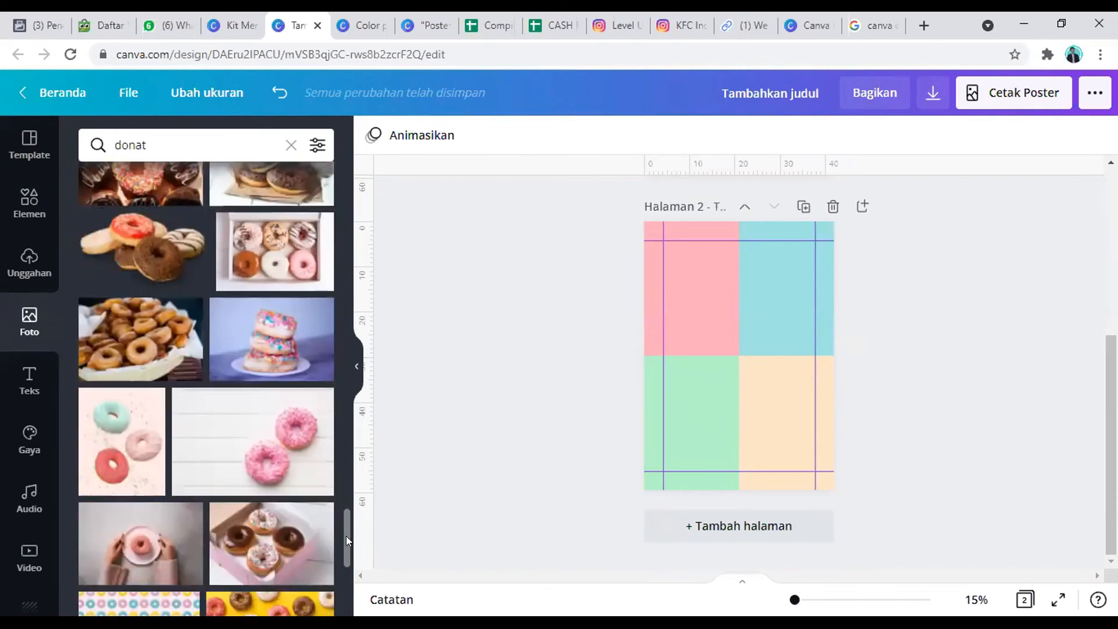
pyautogui.moveTo(346, 536); pyautogui.dragTo(349, 163)
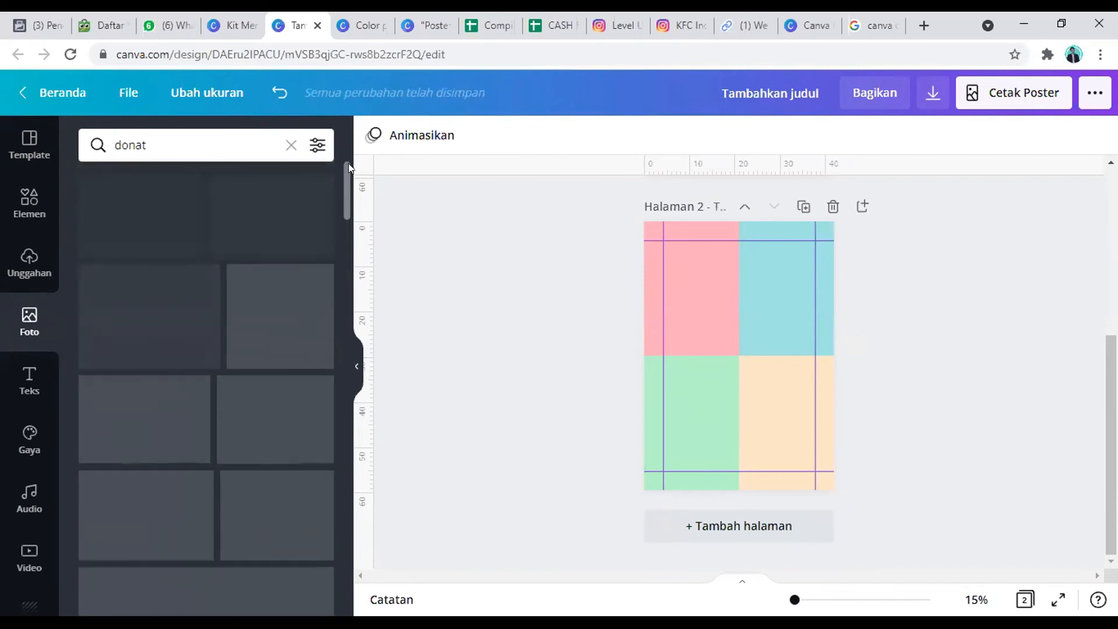
# Step: Filter the donut photo results by the Gratis price option
pyautogui.click(315, 144)
pyautogui.click(135, 477)
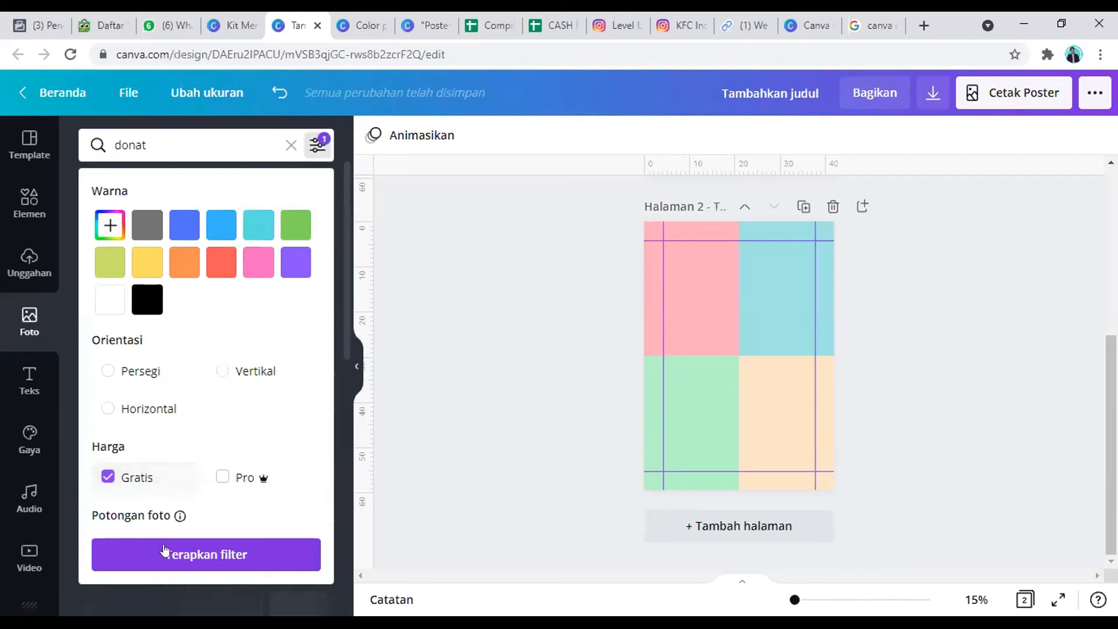
pyautogui.click(165, 552)
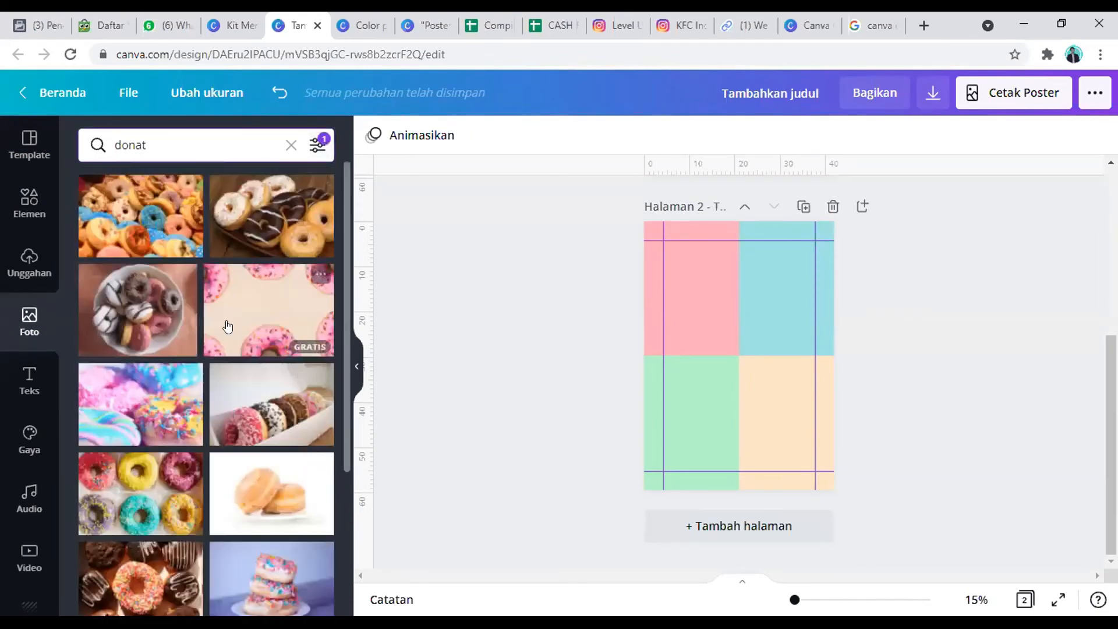
# Step: Add the free vertical photo of a pink-sprinkled donut on a white background to the second page
pyautogui.scroll(-6, 227, 326)
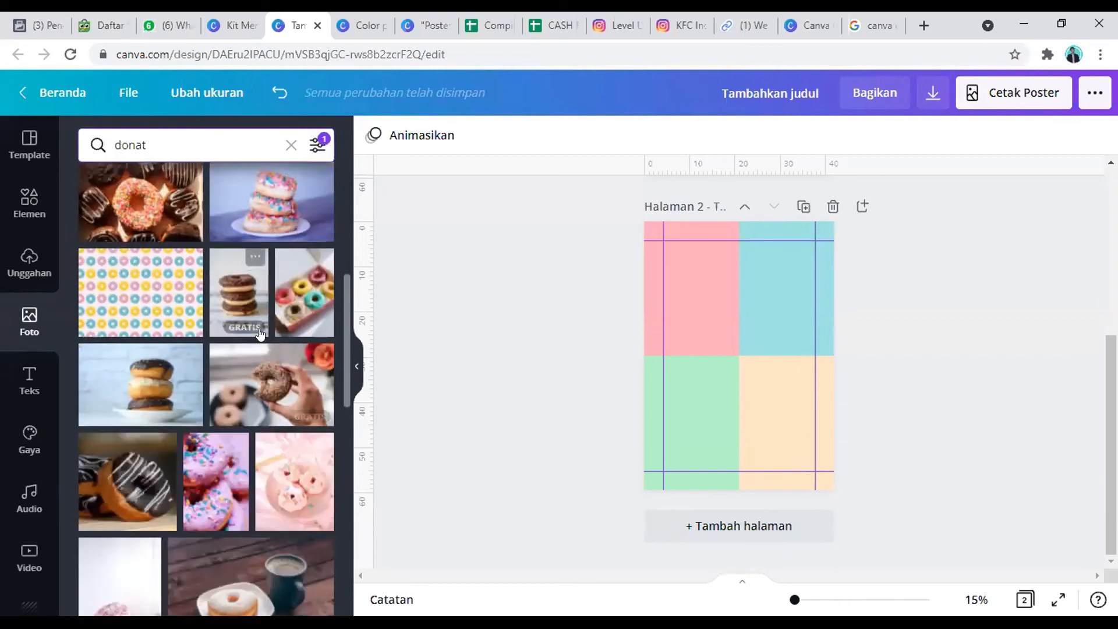
pyautogui.scroll(-4, 260, 334)
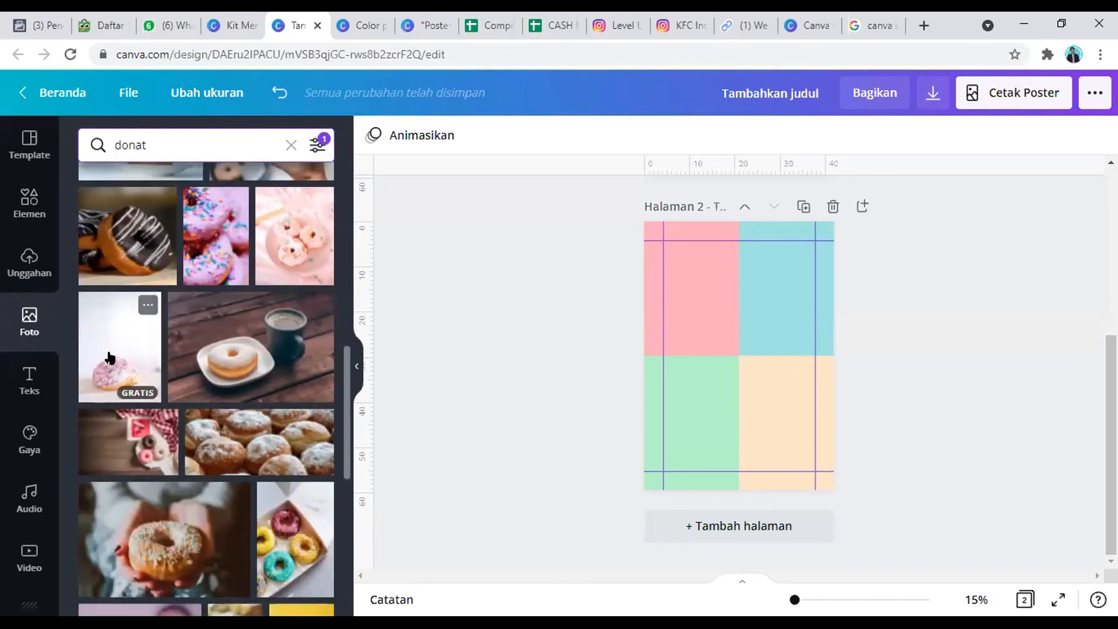
pyautogui.click(109, 357)
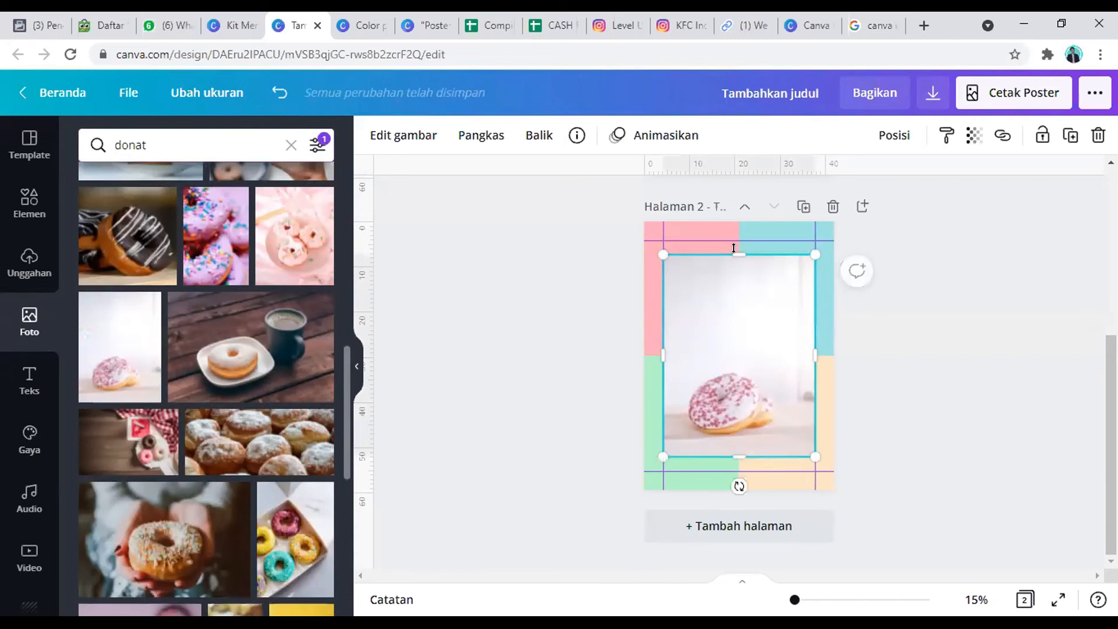
# Step: Remove the background of the donut photo on the second page
pyautogui.click(379, 129)
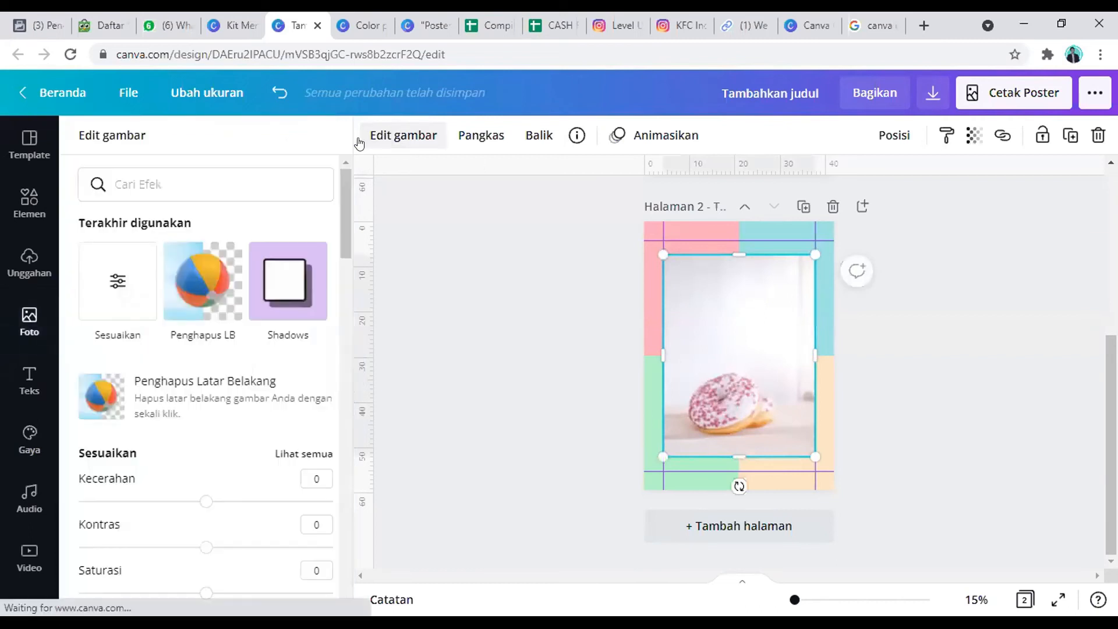
pyautogui.click(215, 284)
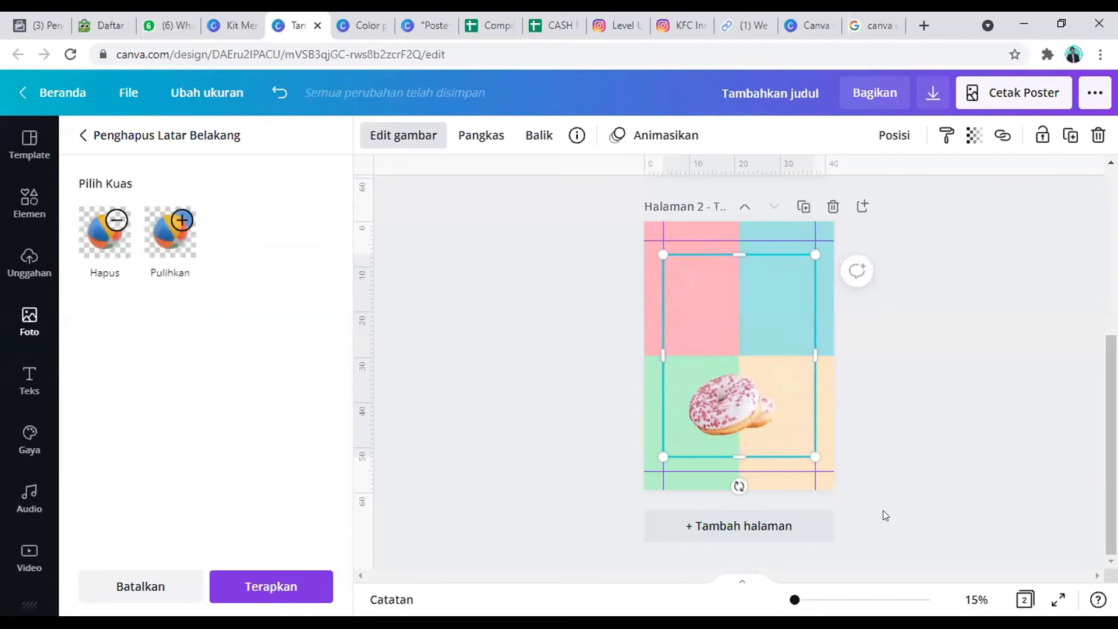
# Step: Crop the cut-out donut image's empty margins and move it to the centre where the four colored rectangles meet
pyautogui.moveTo(728, 246); pyautogui.dragTo(732, 336)
pyautogui.moveTo(739, 428); pyautogui.dragTo(739, 415)
pyautogui.moveTo(809, 375); pyautogui.dragTo(781, 375)
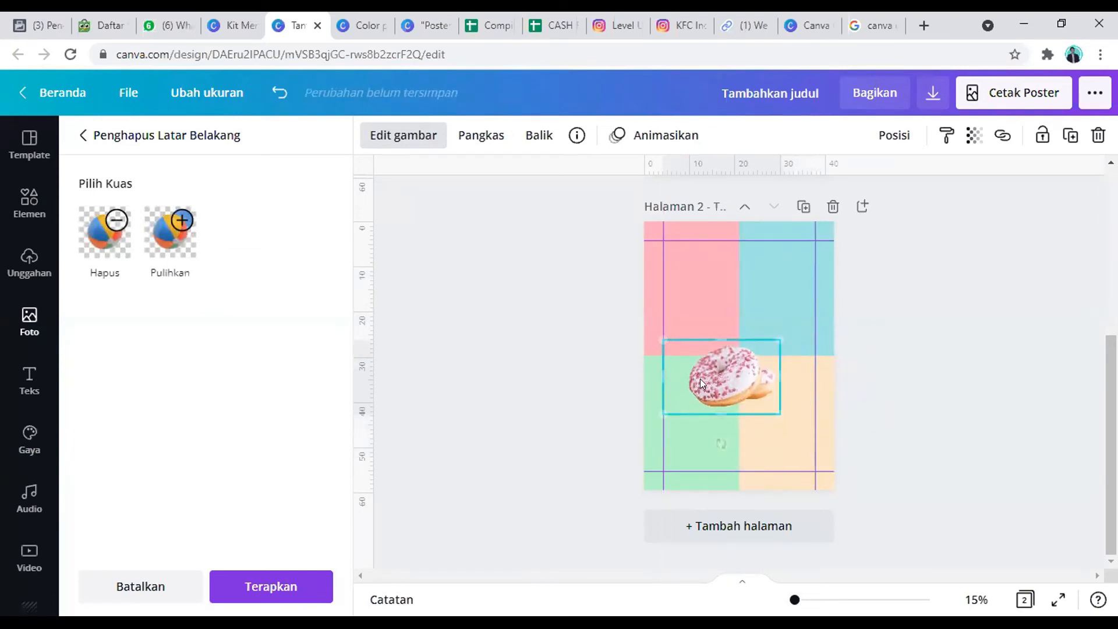
pyautogui.moveTo(675, 373); pyautogui.dragTo(745, 362)
pyautogui.click(934, 337)
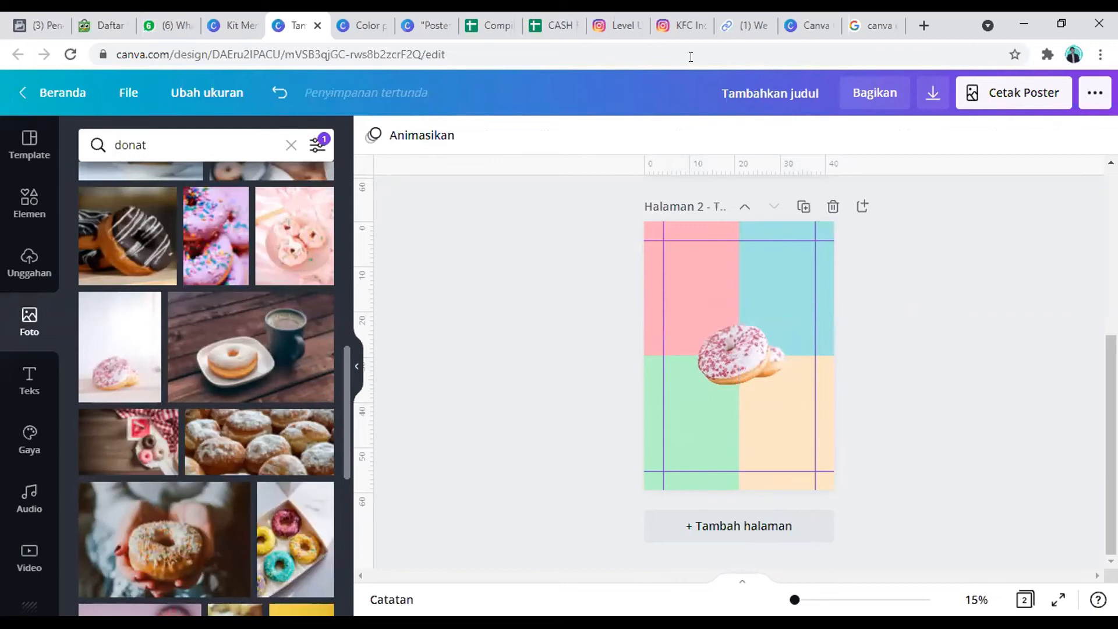
# Step: Open the remove.bg website in a new browser tab and look over its home page
pyautogui.click(874, 23)
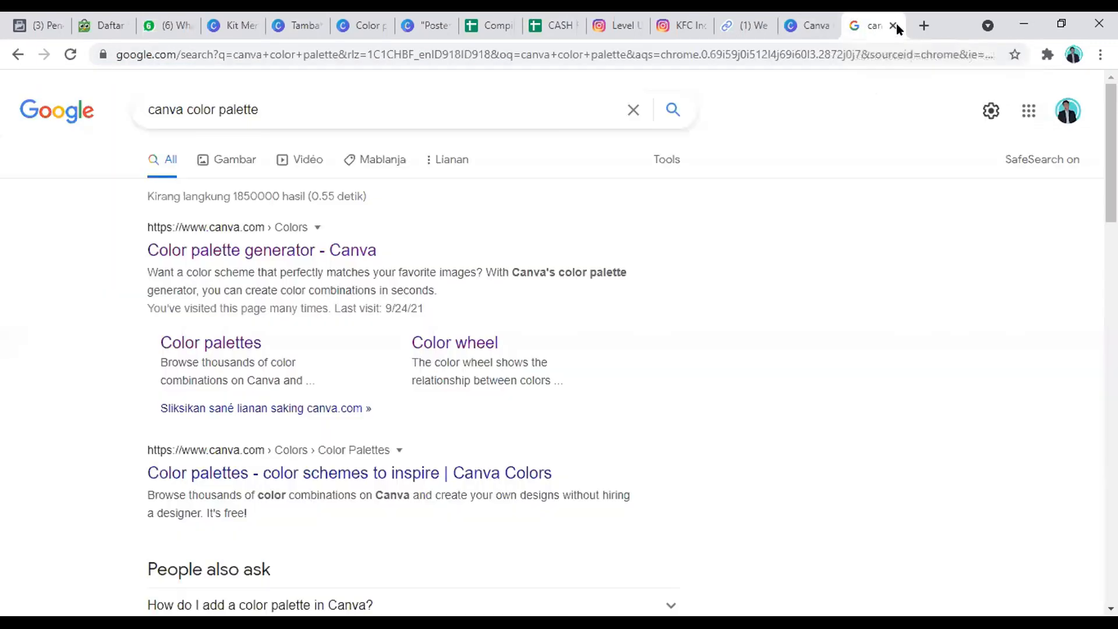
pyautogui.click(923, 24)
pyautogui.write('re')
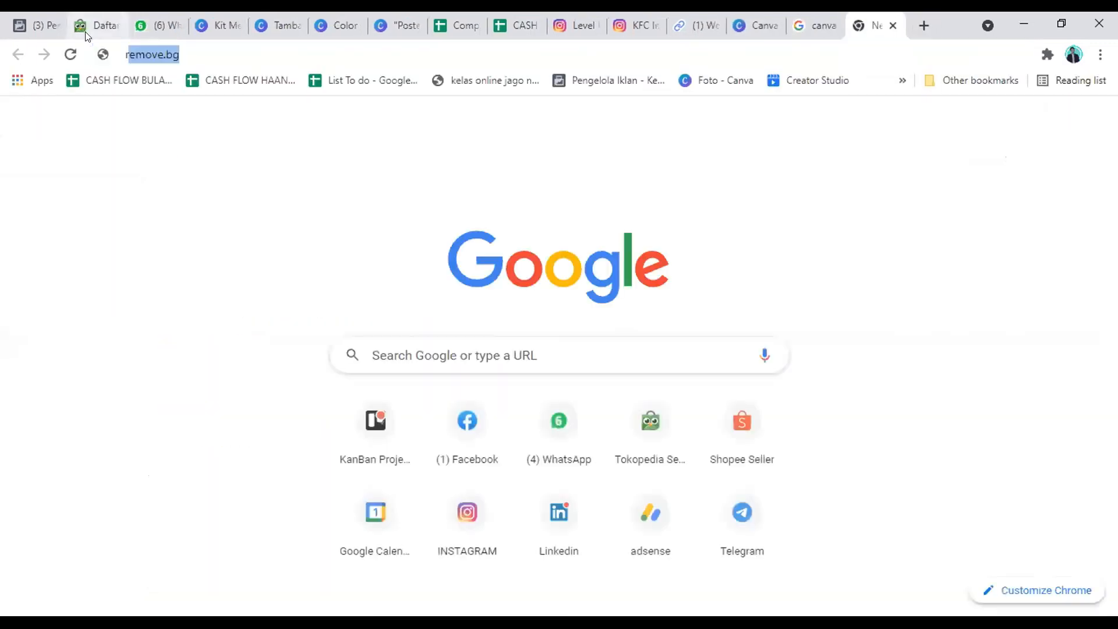
pyautogui.write('move')
pyautogui.press('Return')
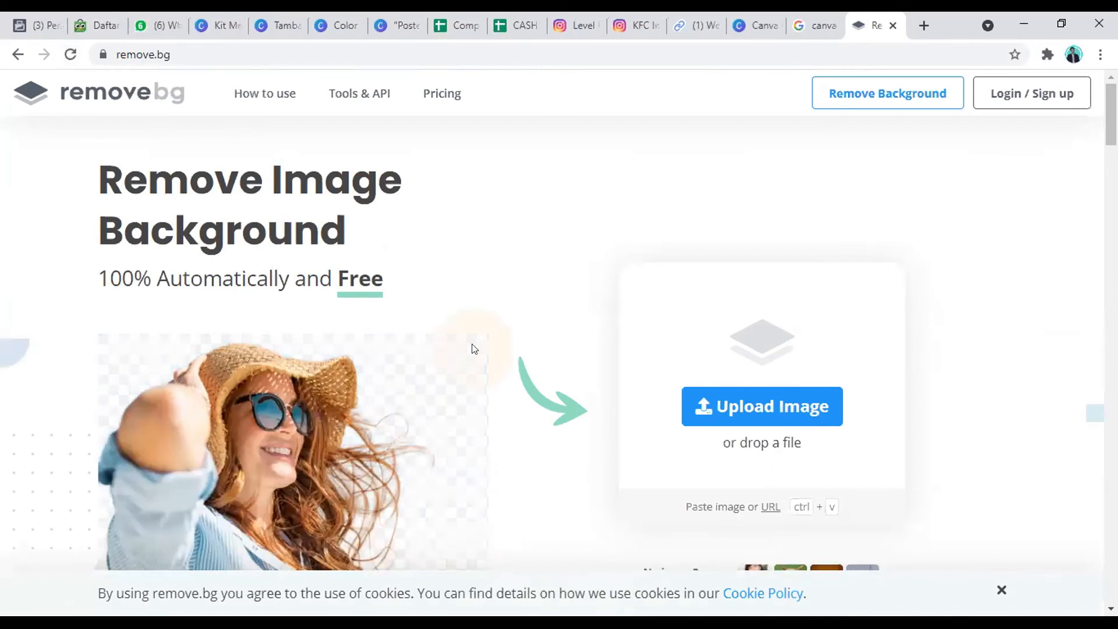
pyautogui.scroll(-3, 345, 291)
pyautogui.scroll(2, 149, 251)
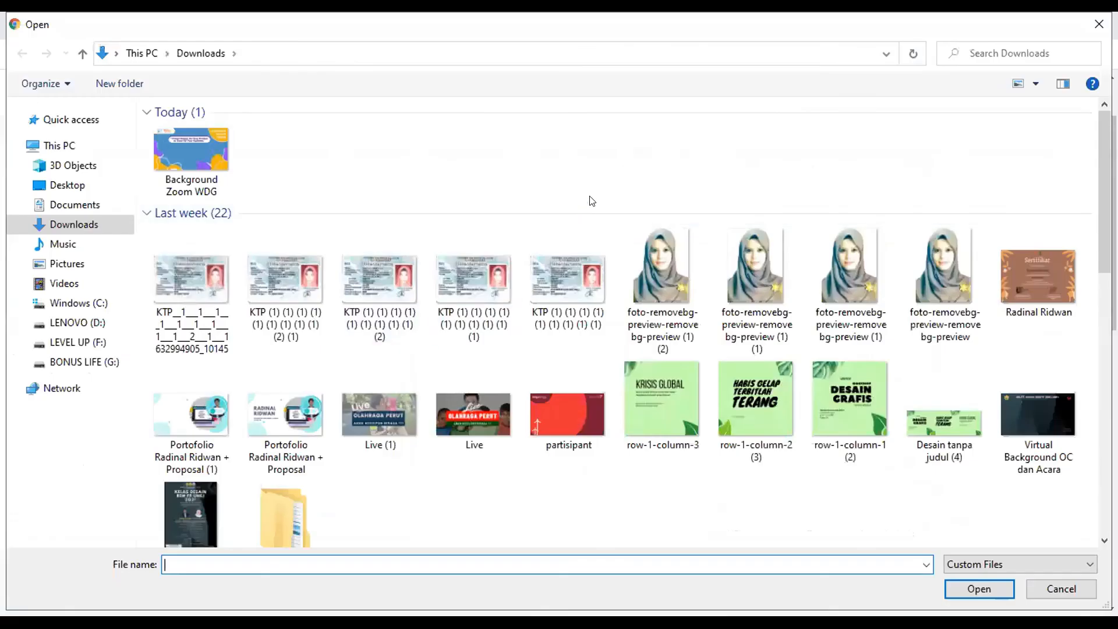
# Step: Upload the portrait "Desain tanpa judul (2)" from the Downloads folder to remove.bg for background removal
pyautogui.scroll(-6, 592, 201)
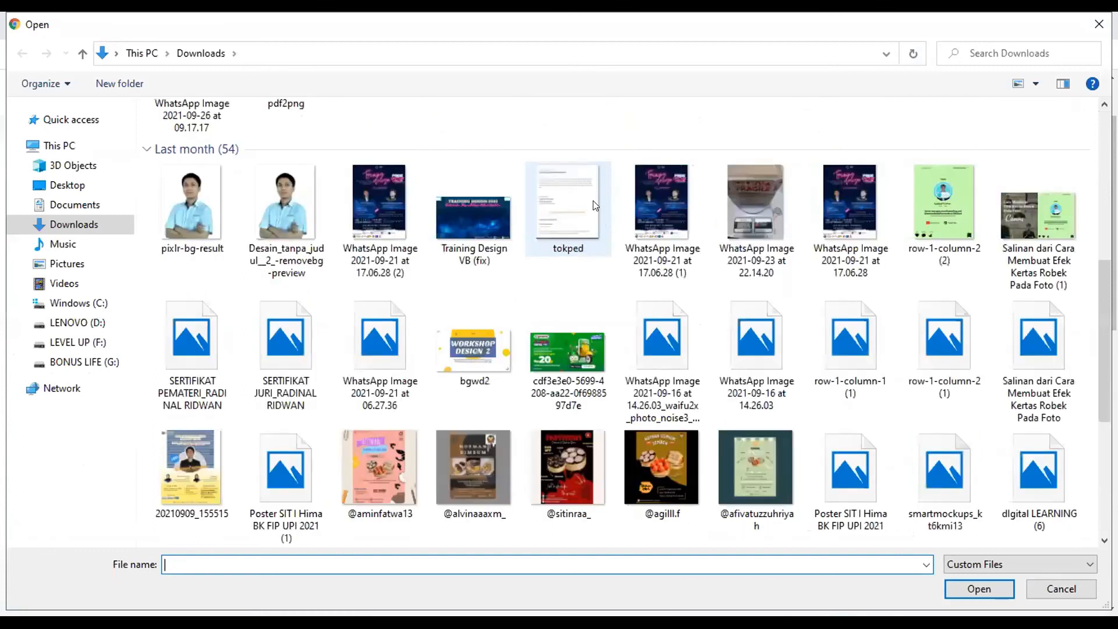
pyautogui.scroll(-8, 594, 204)
pyautogui.scroll(5, 594, 207)
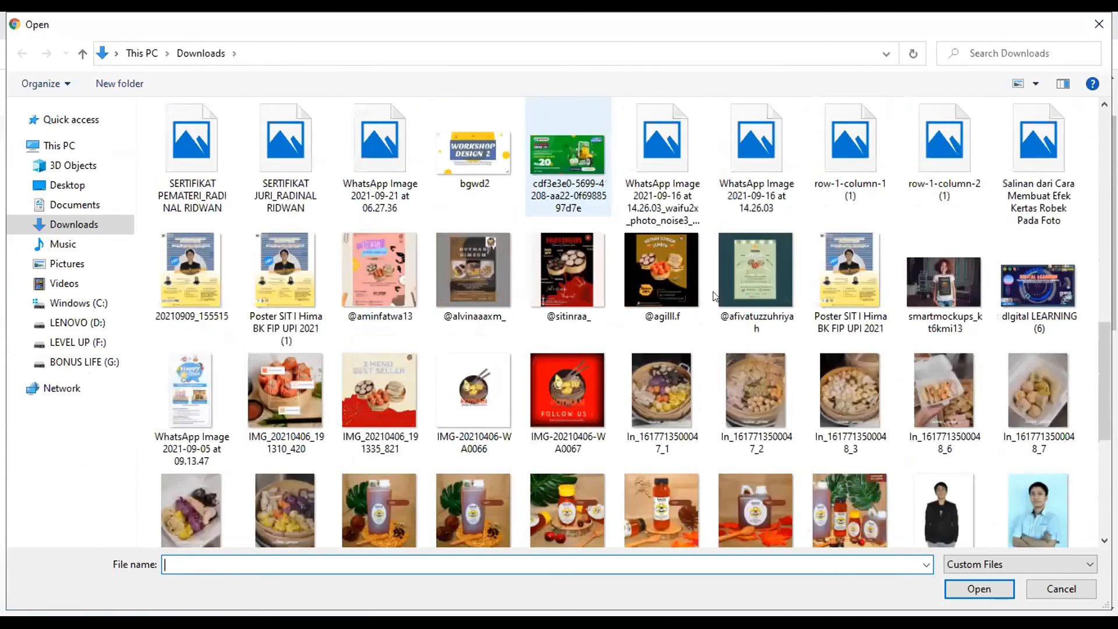
pyautogui.scroll(-5, 951, 275)
pyautogui.scroll(3, 990, 267)
pyautogui.click(1043, 262)
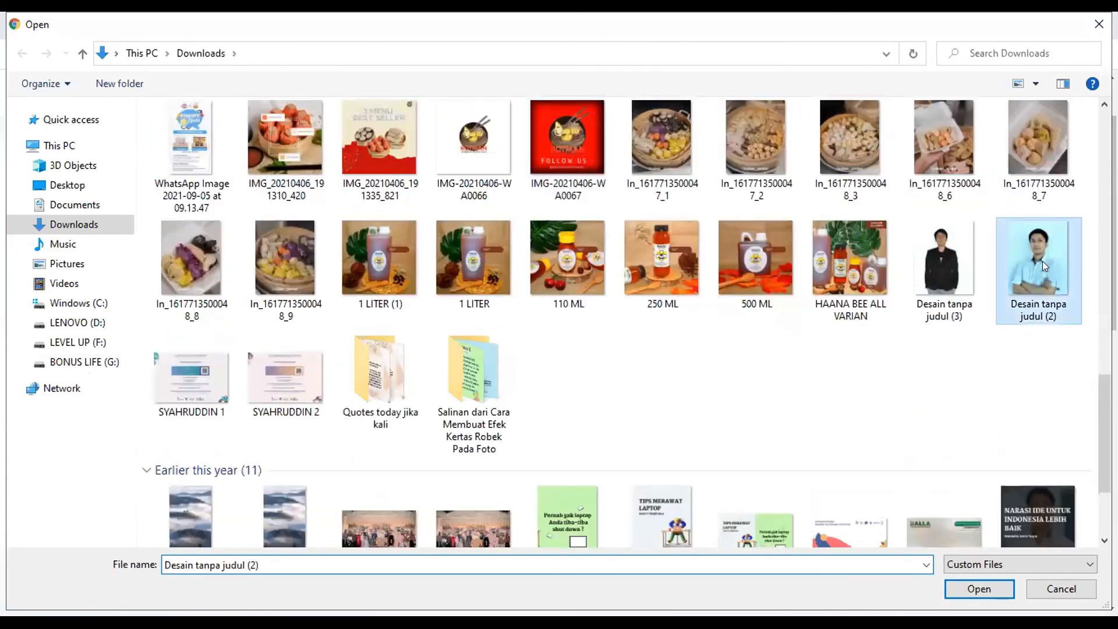
pyautogui.doubleClick(1042, 261)
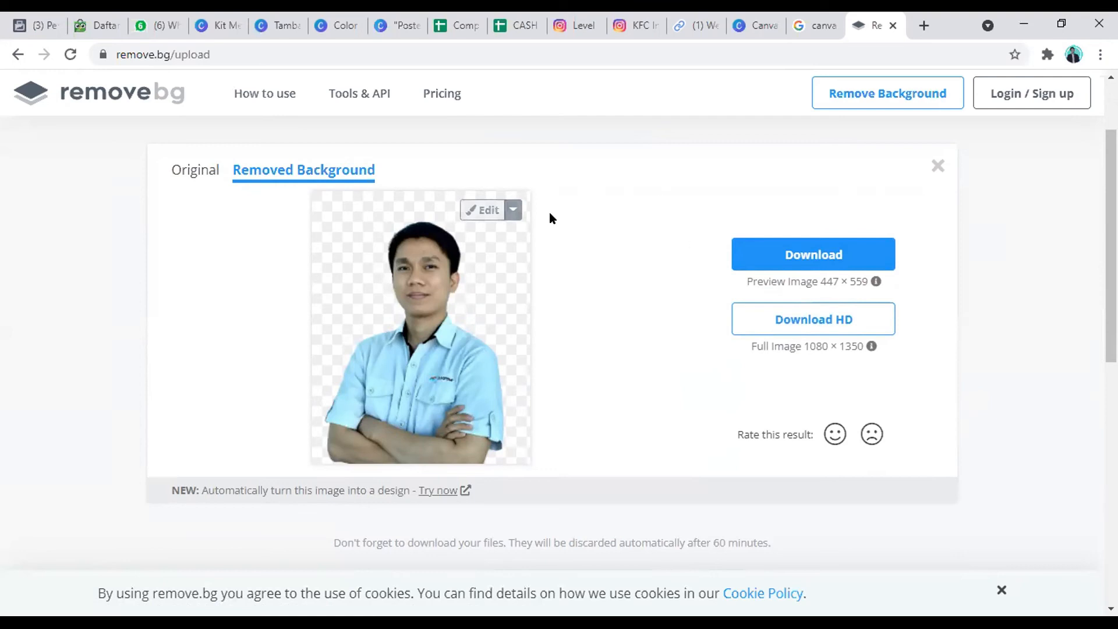
# Step: Browse the replacement background photos and try the city skyline over water behind the cut-out portrait
pyautogui.click(484, 209)
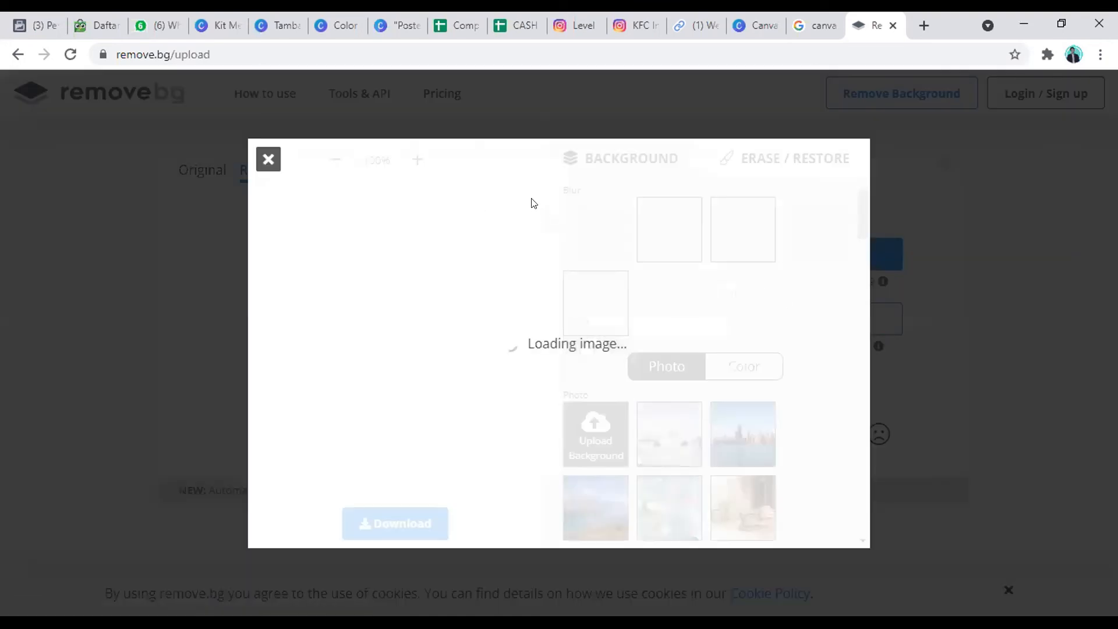
pyautogui.scroll(-1, 797, 294)
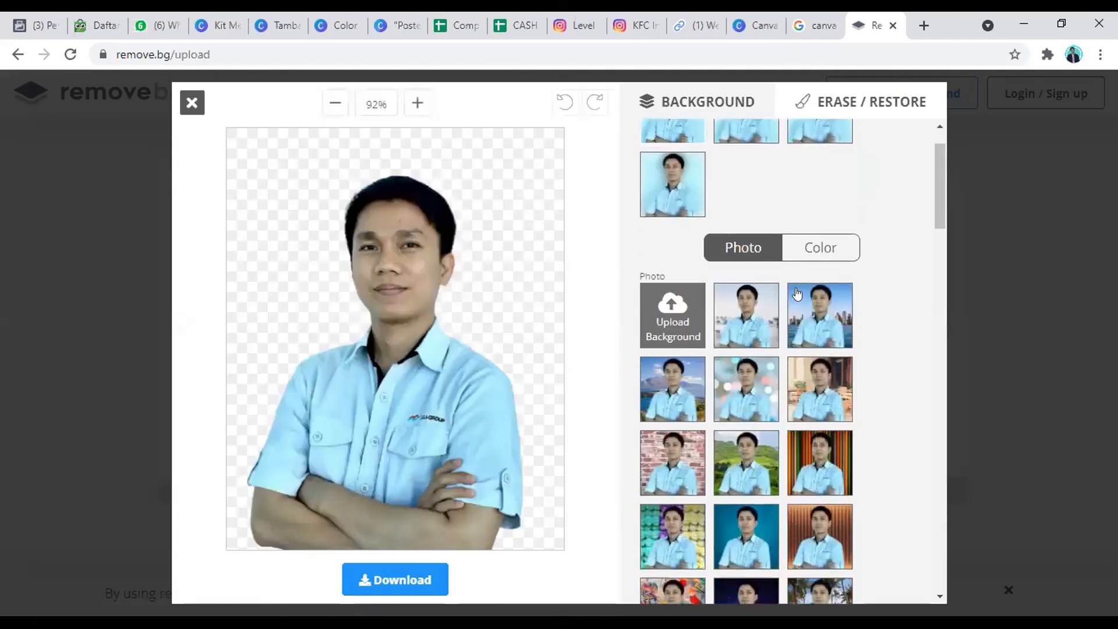
pyautogui.scroll(-8, 798, 294)
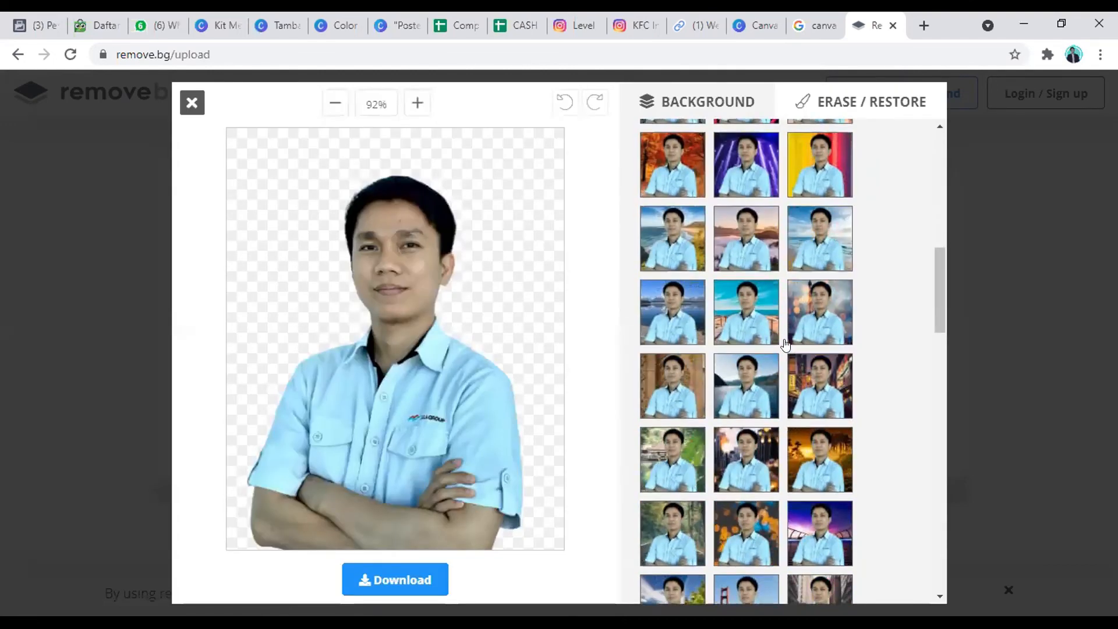
pyautogui.scroll(-10, 785, 343)
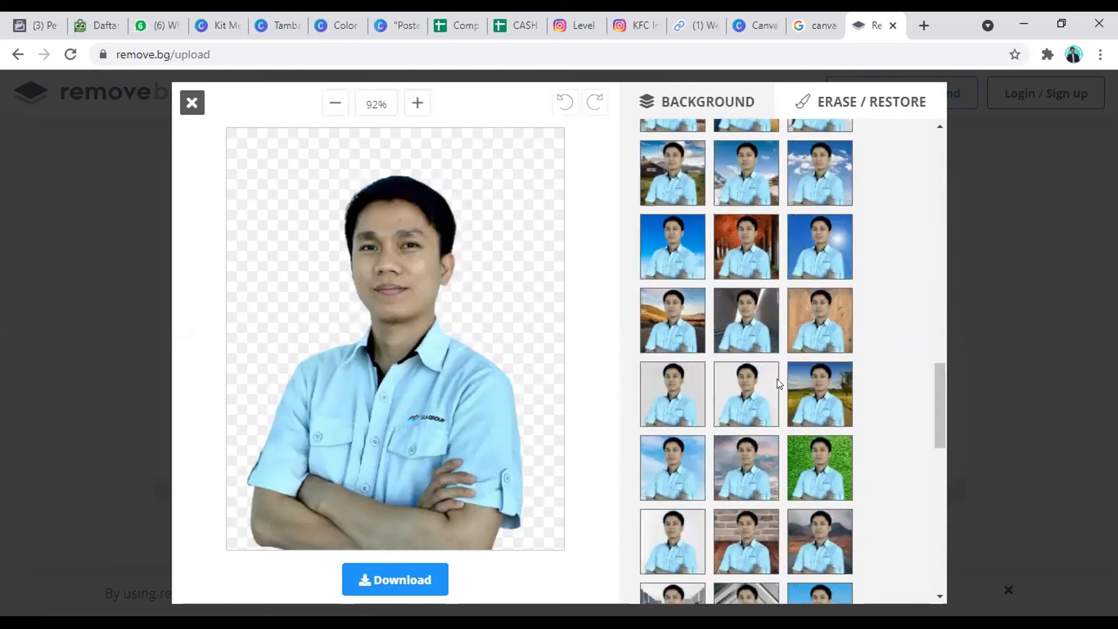
pyautogui.scroll(15, 779, 381)
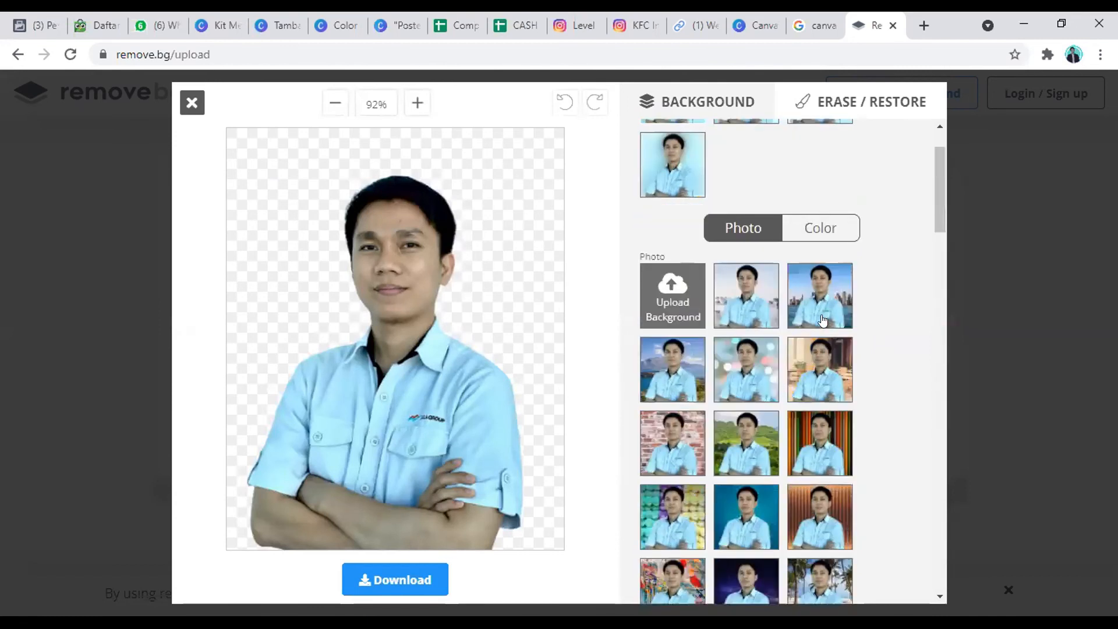
pyautogui.click(824, 319)
pyautogui.click(823, 319)
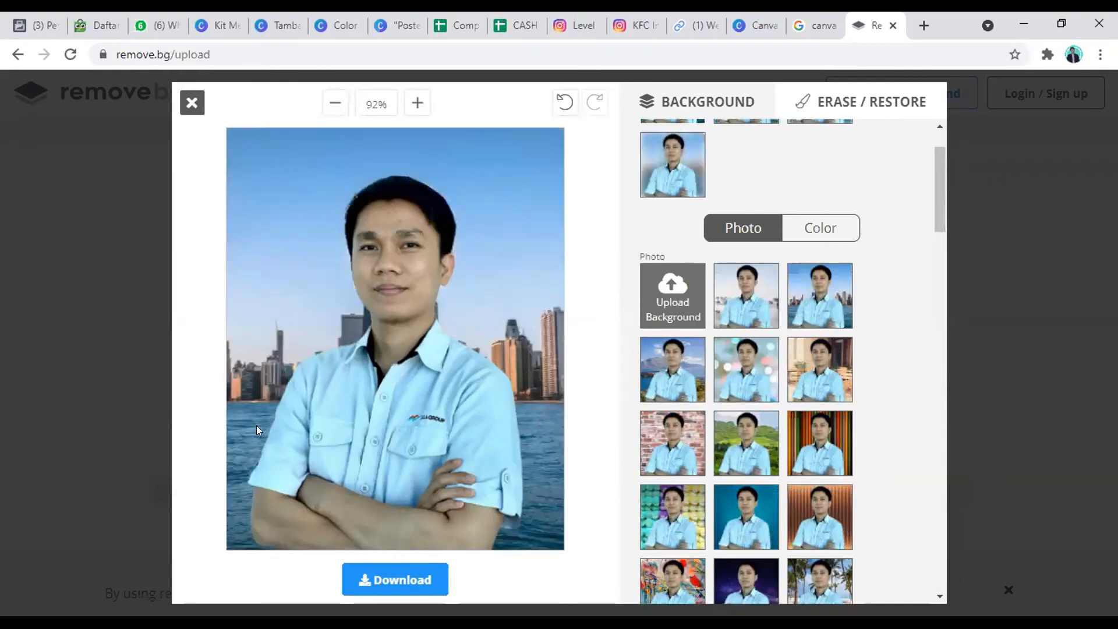
pyautogui.scroll(2, 864, 387)
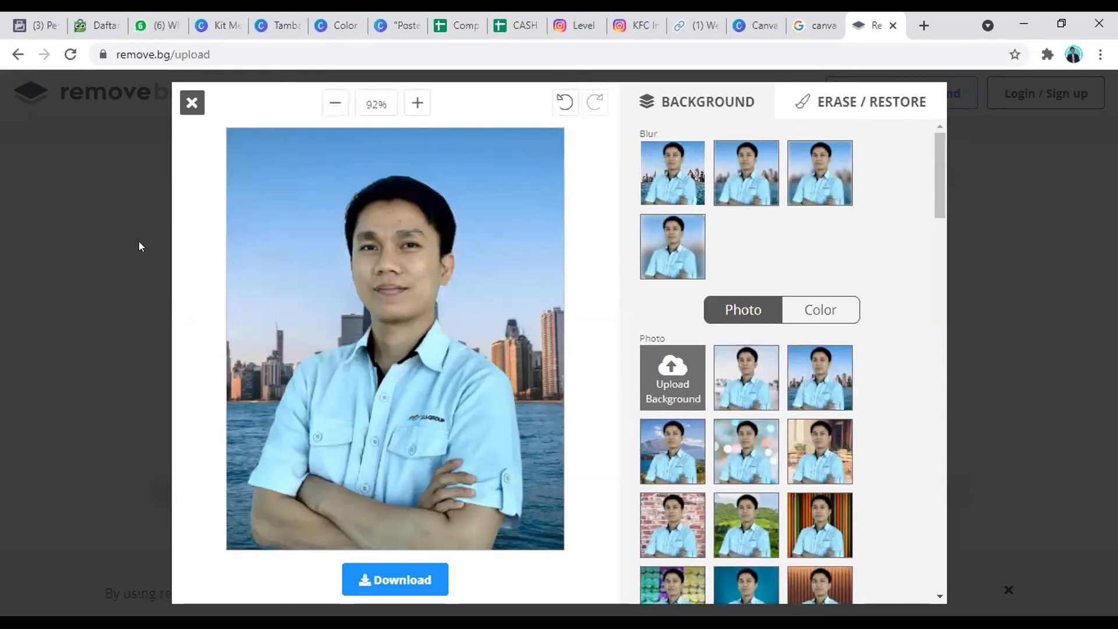
pyautogui.click(175, 54)
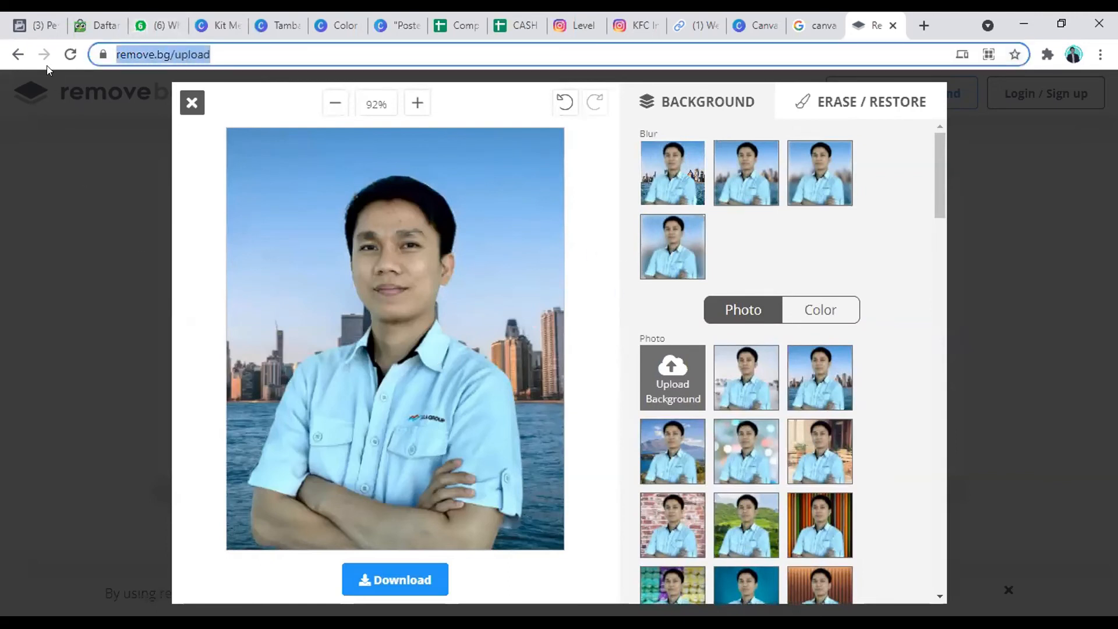
pyautogui.click(997, 158)
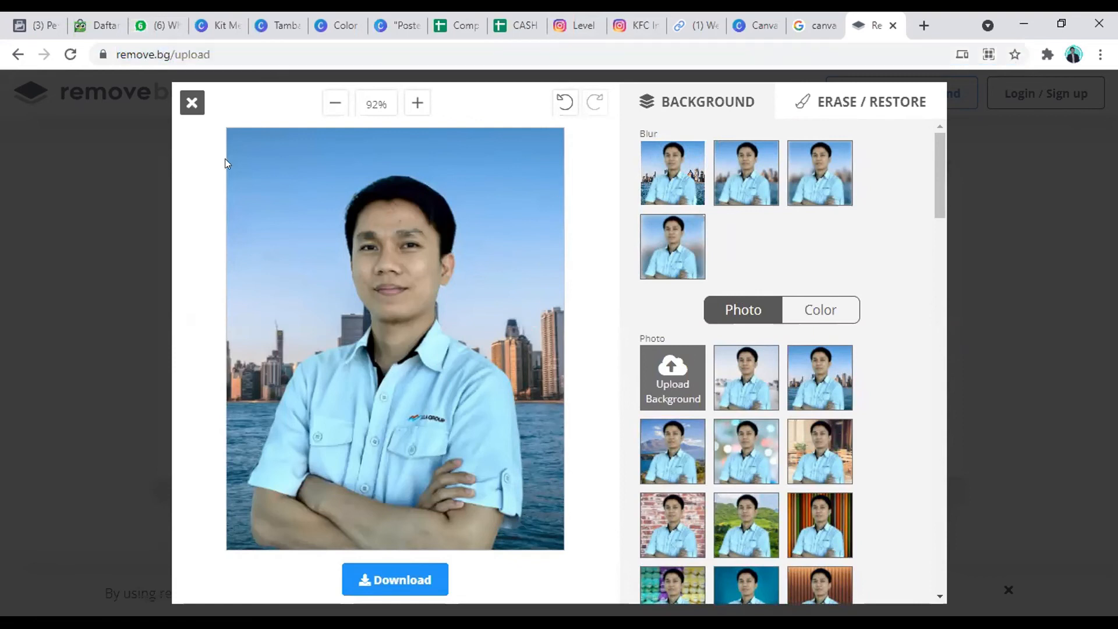
# Step: Close the background editor and highlight the image size of the standard preview download
pyautogui.click(192, 101)
pyautogui.moveTo(755, 283); pyautogui.dragTo(892, 282)
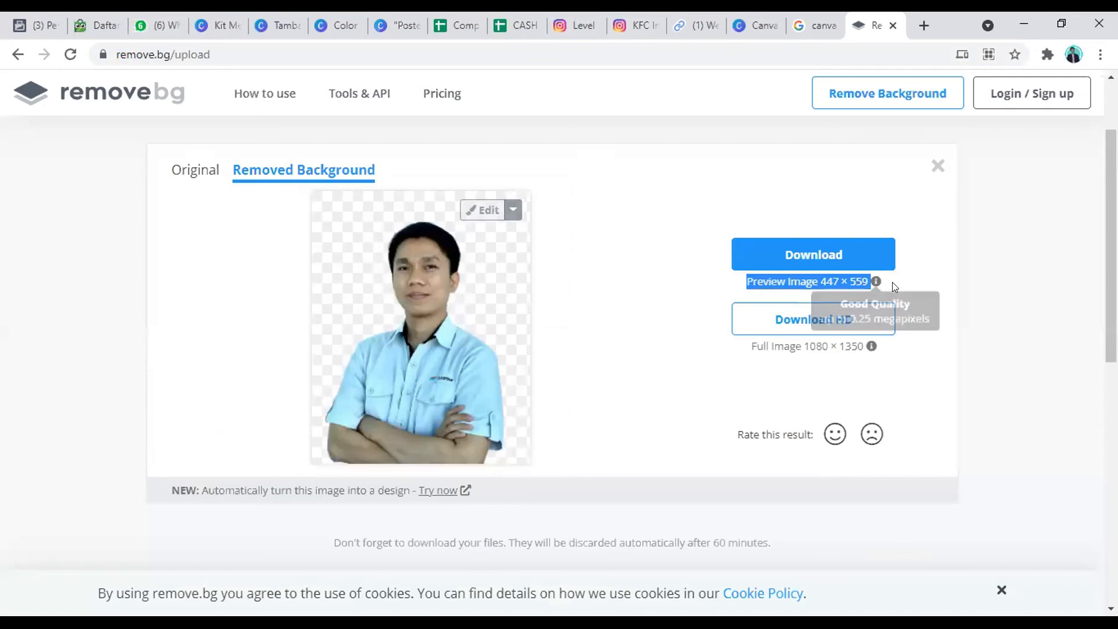
pyautogui.click(757, 291)
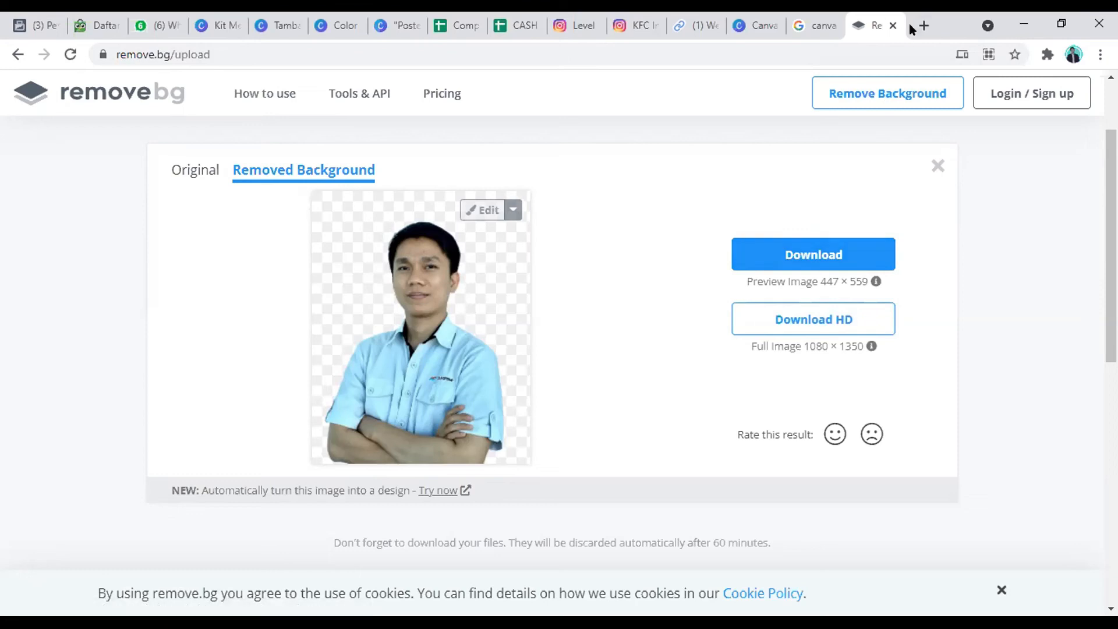
# Step: Search for waifu2x in a new browser tab, open waifu2x.udp.jp and examine its noise reduction and upscaling options
pyautogui.click(924, 25)
pyautogui.write('waifu2x')
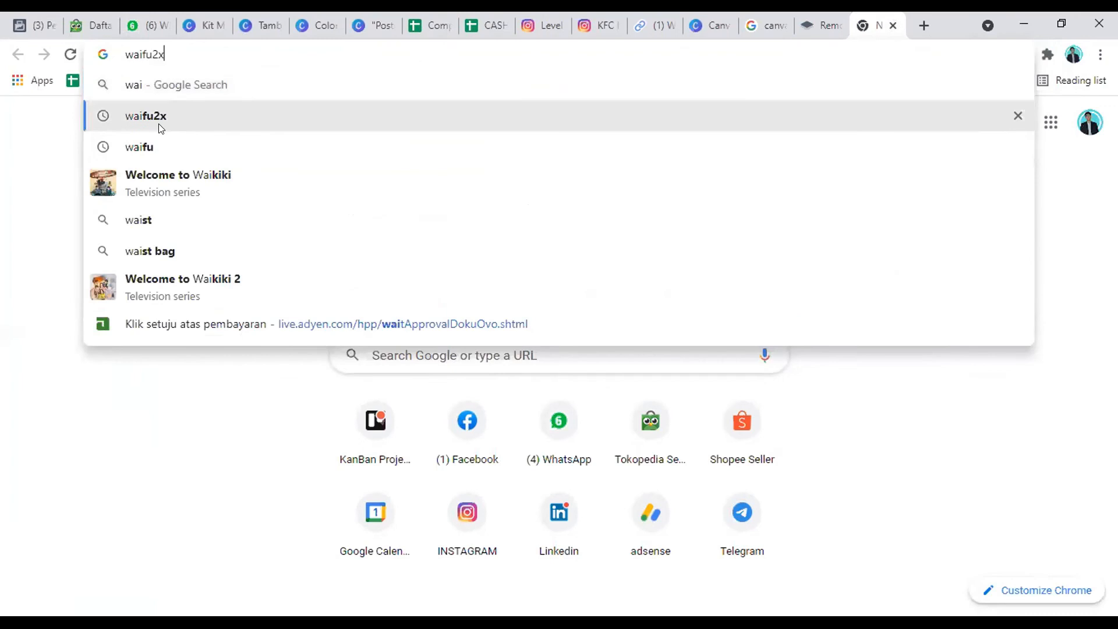
pyautogui.click(156, 120)
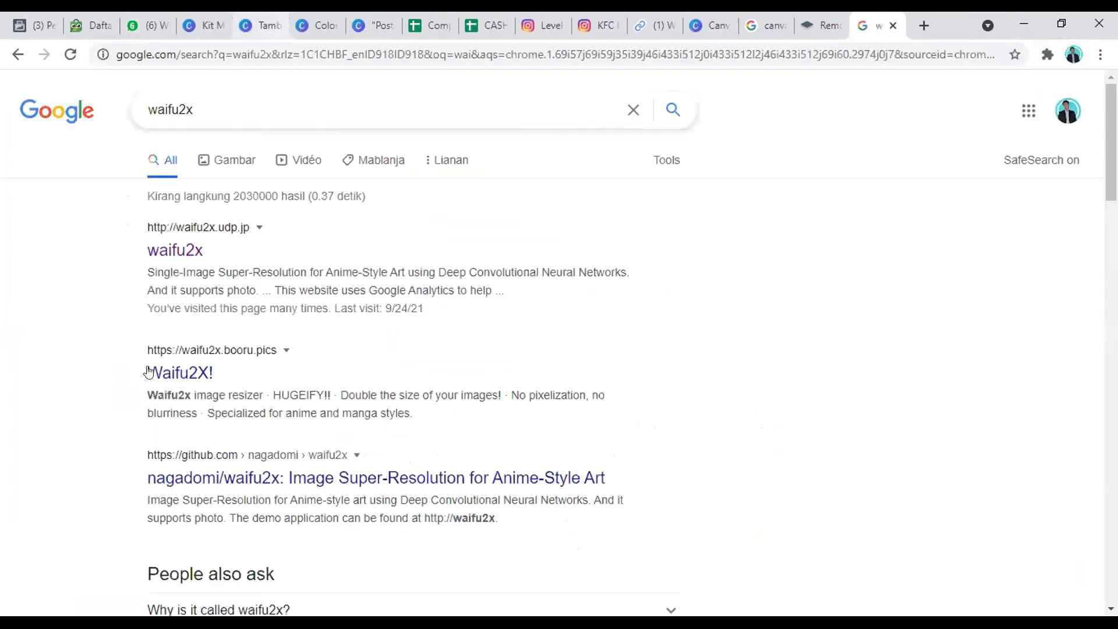
pyautogui.click(175, 251)
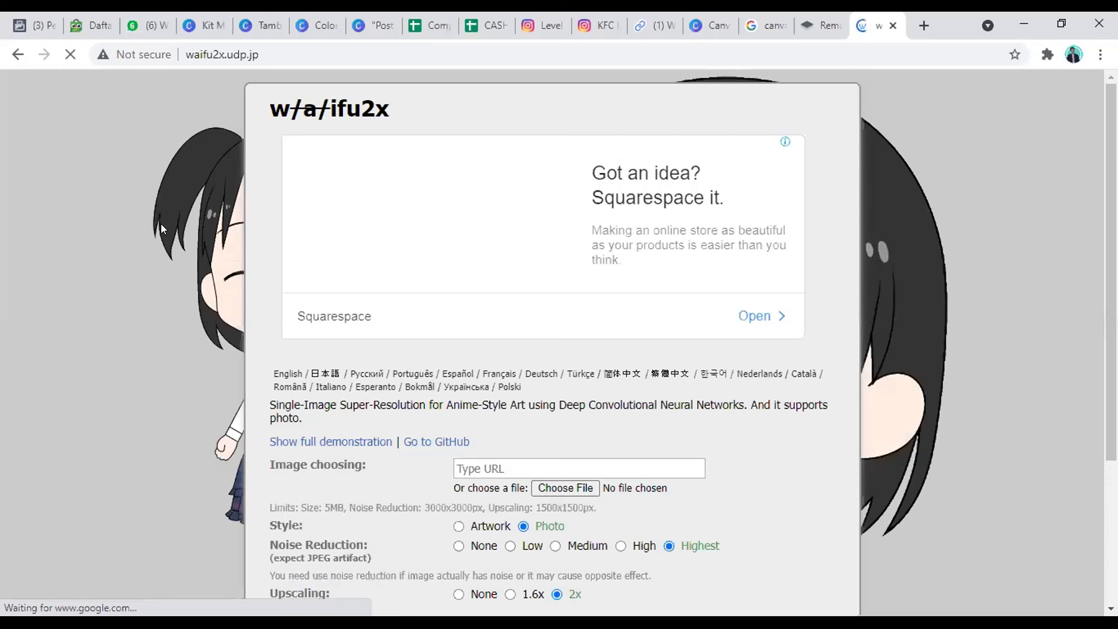
pyautogui.scroll(-1, 445, 250)
pyautogui.scroll(-3, 445, 252)
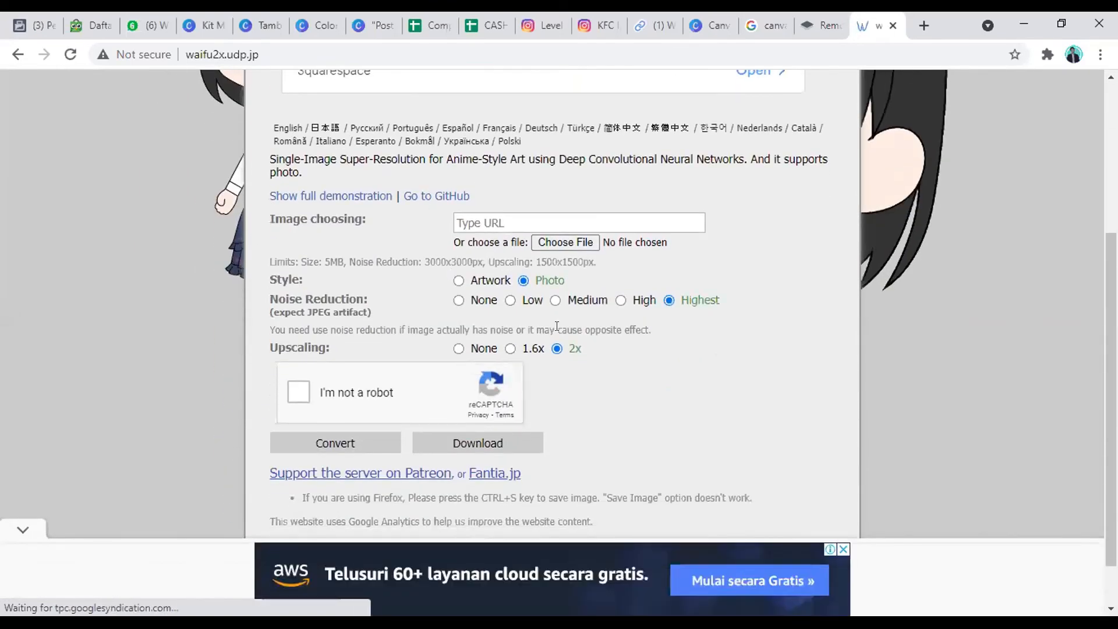
# Step: Highlight the preview image dimensions on remove.bg again and return to the waifu2x page
pyautogui.click(808, 19)
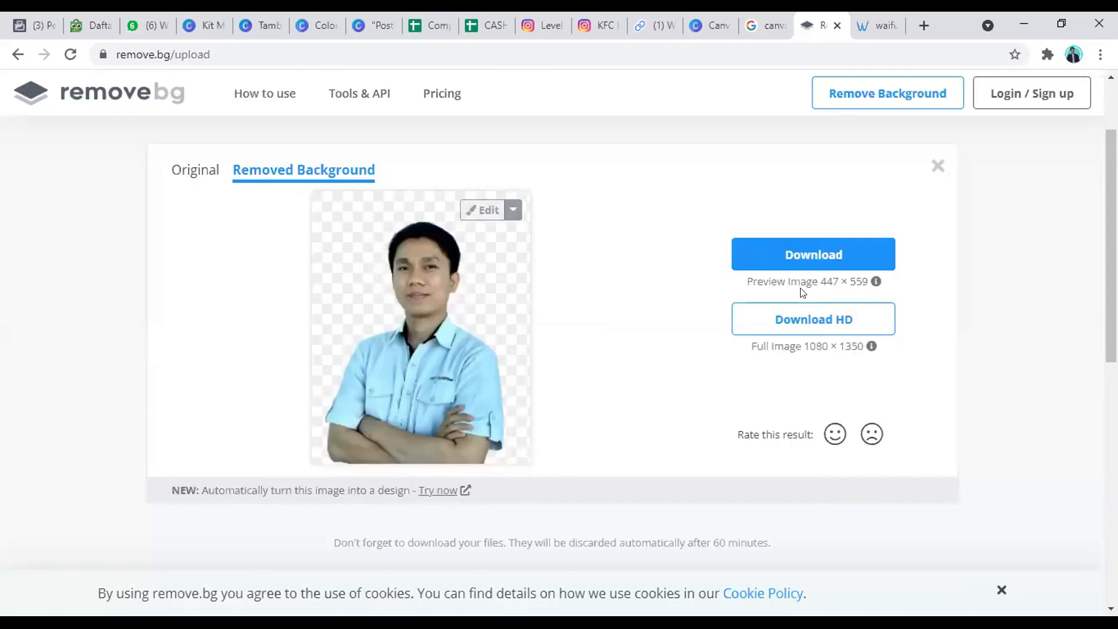
pyautogui.moveTo(820, 285); pyautogui.dragTo(860, 284)
pyautogui.click(880, 26)
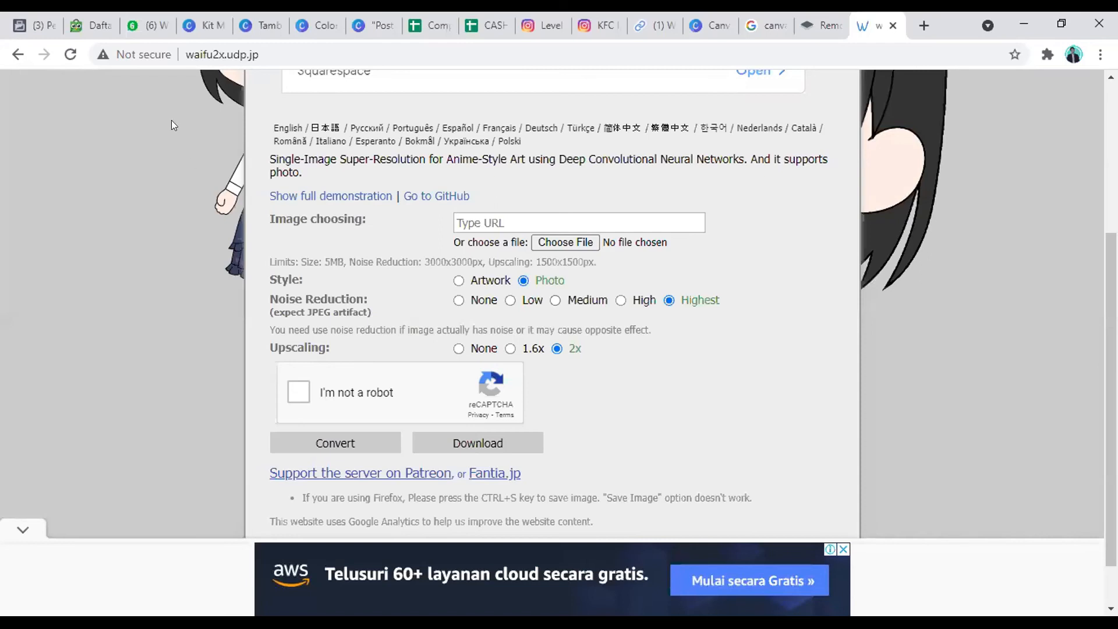
# Step: Return to the Canva poster and show the Penghapus Latar Belakang option for the donut image
pyautogui.click(320, 18)
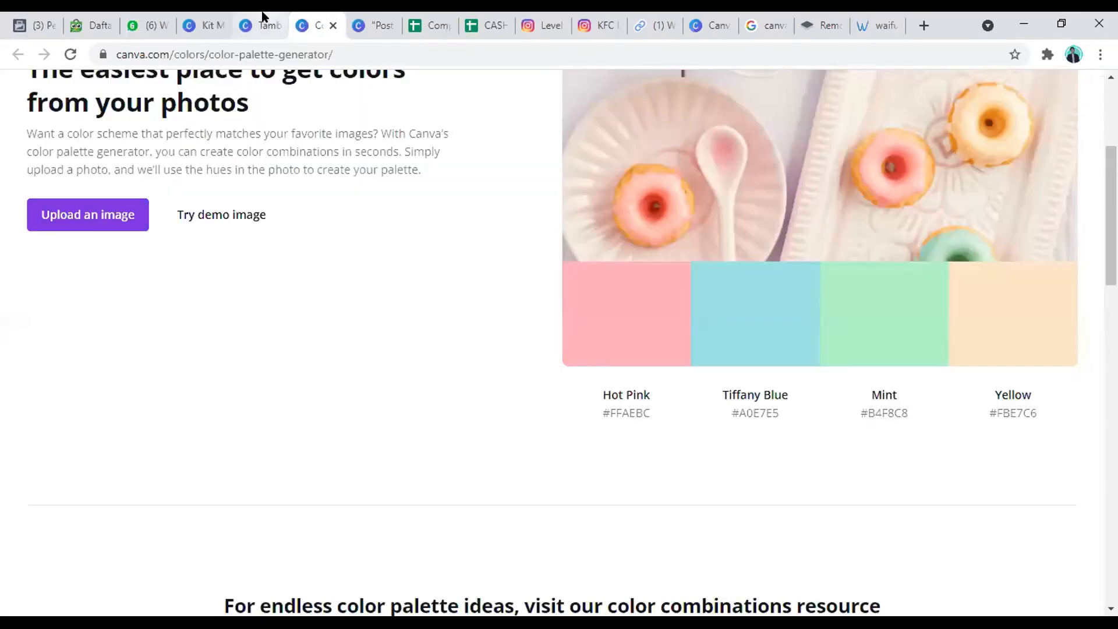
pyautogui.click(266, 17)
pyautogui.click(722, 355)
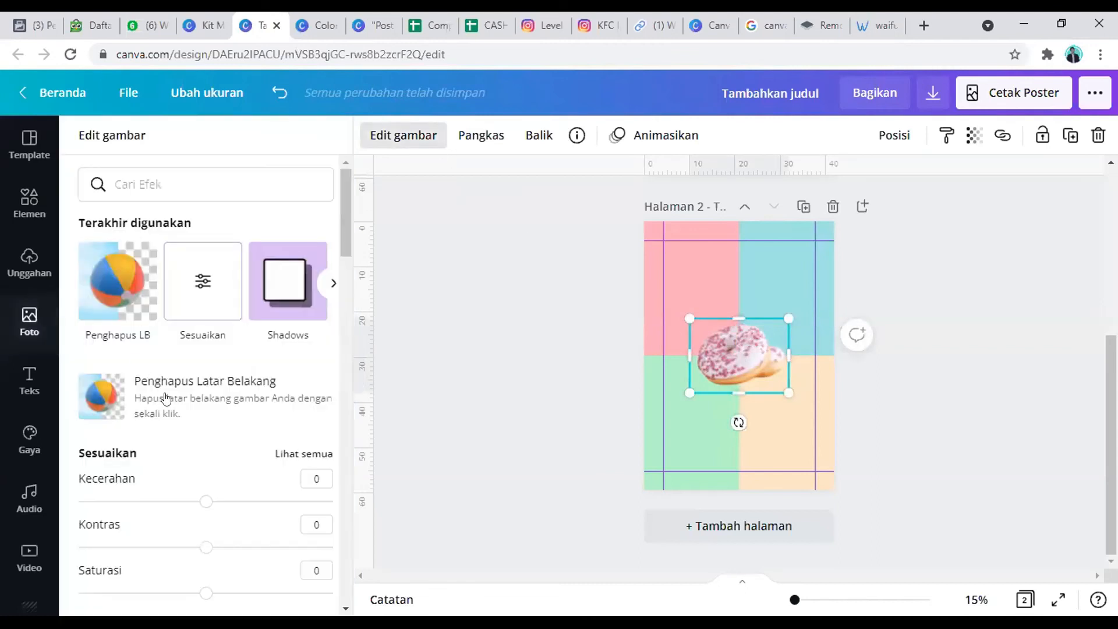
pyautogui.click(166, 398)
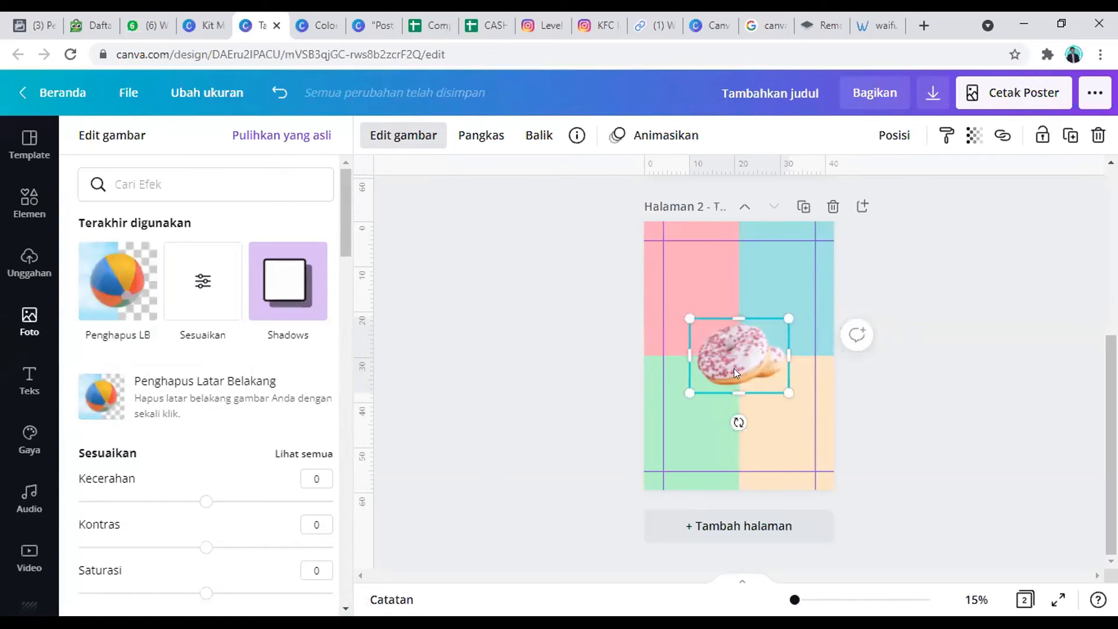
pyautogui.press('Escape')
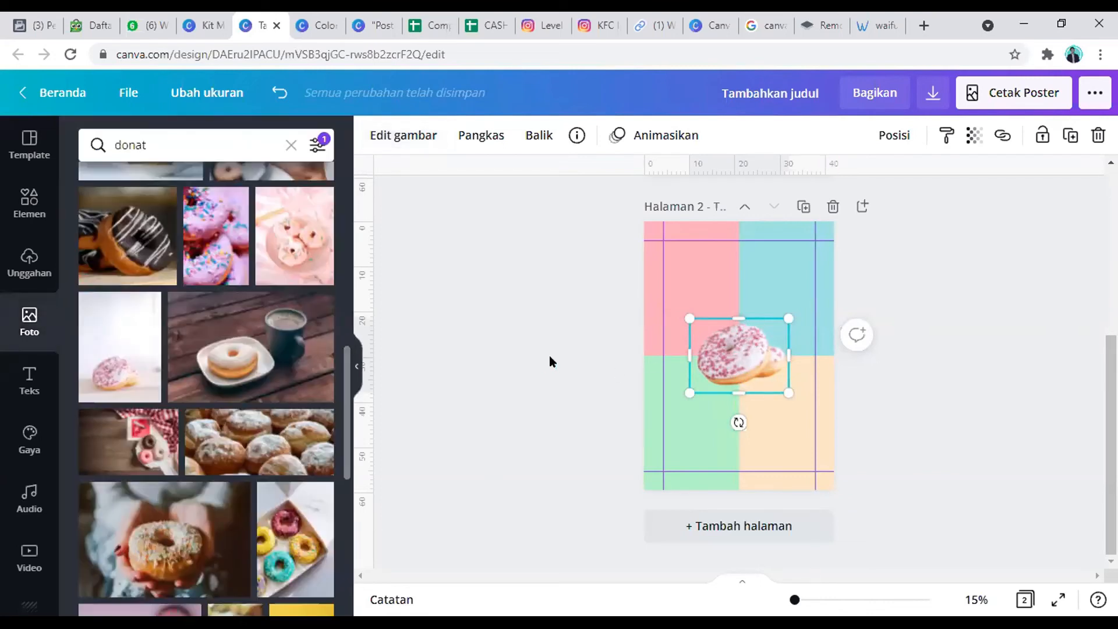
# Step: Open the Shadows effect options for the donut image to view the available shadow styles
pyautogui.click(938, 333)
pyautogui.click(752, 375)
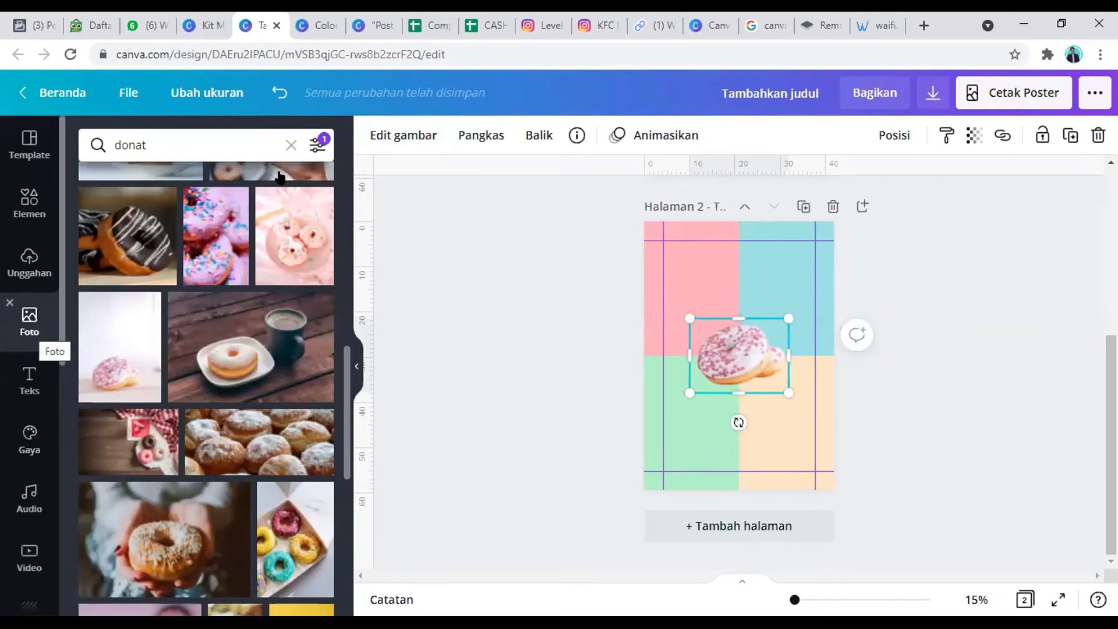
pyautogui.click(383, 132)
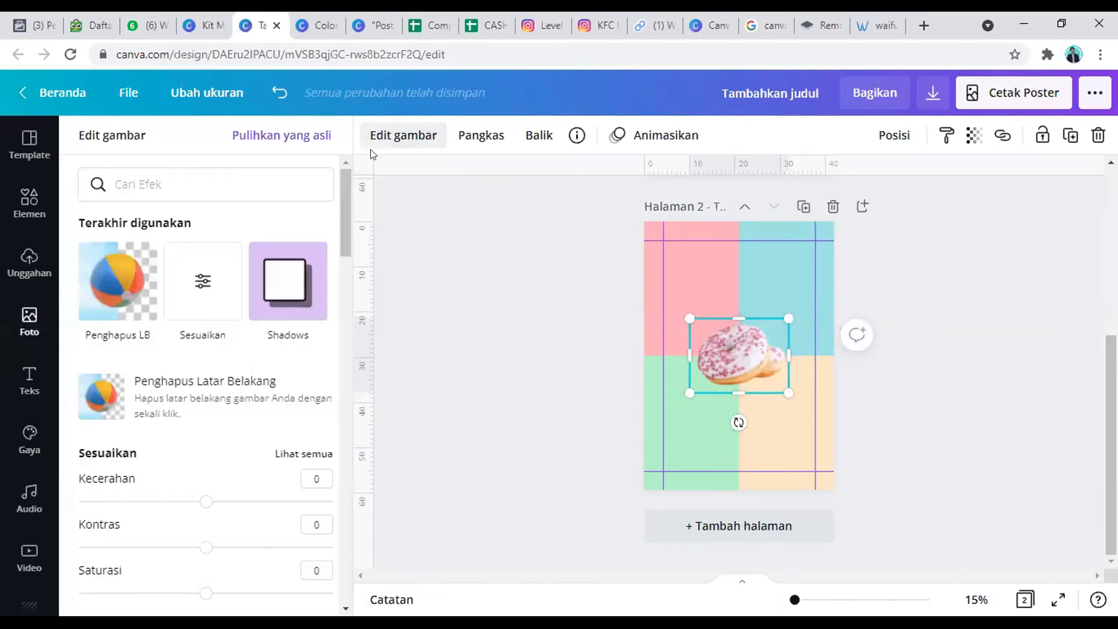
pyautogui.click(255, 289)
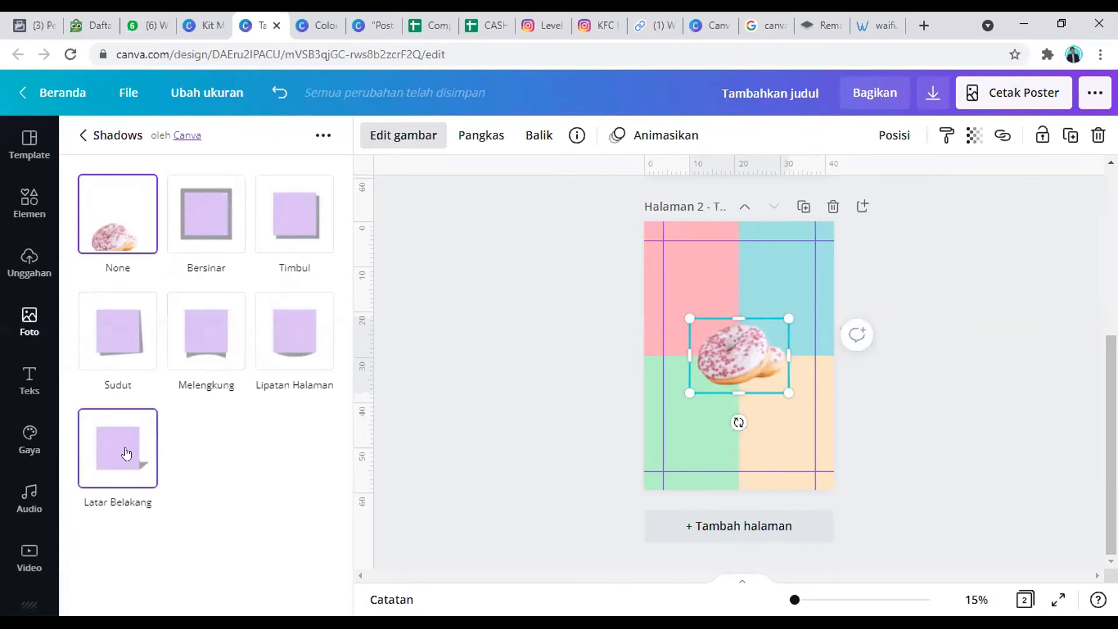
# Step: Search the photo library for "shadow" and add the free flat oval shadow to the poster's second page
pyautogui.click(29, 322)
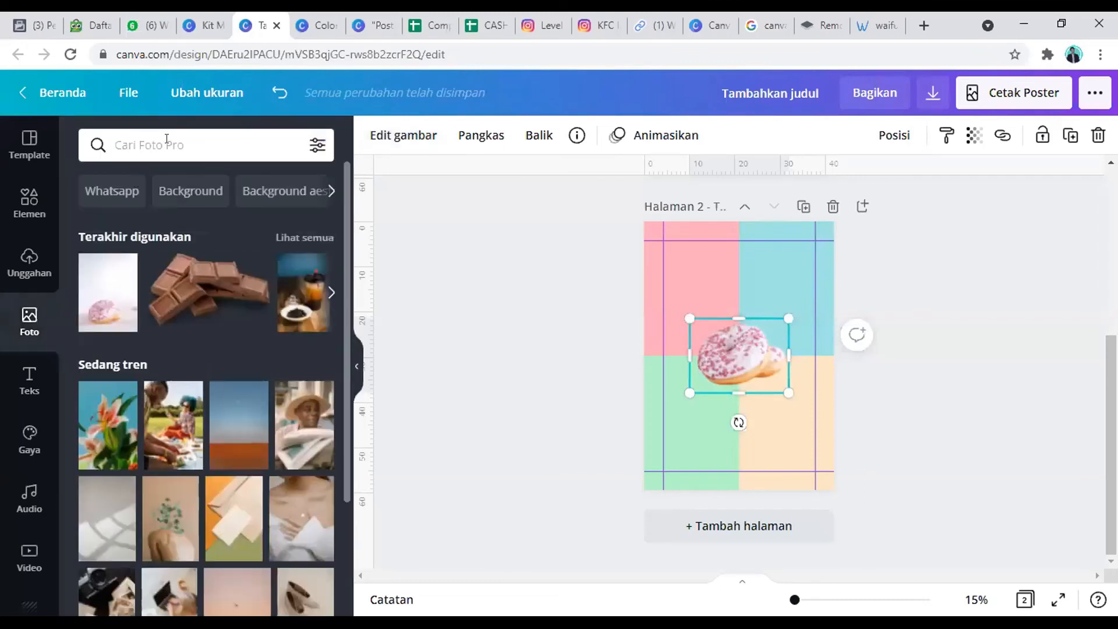
pyautogui.click(151, 144)
pyautogui.write('shadow')
pyautogui.press('Return')
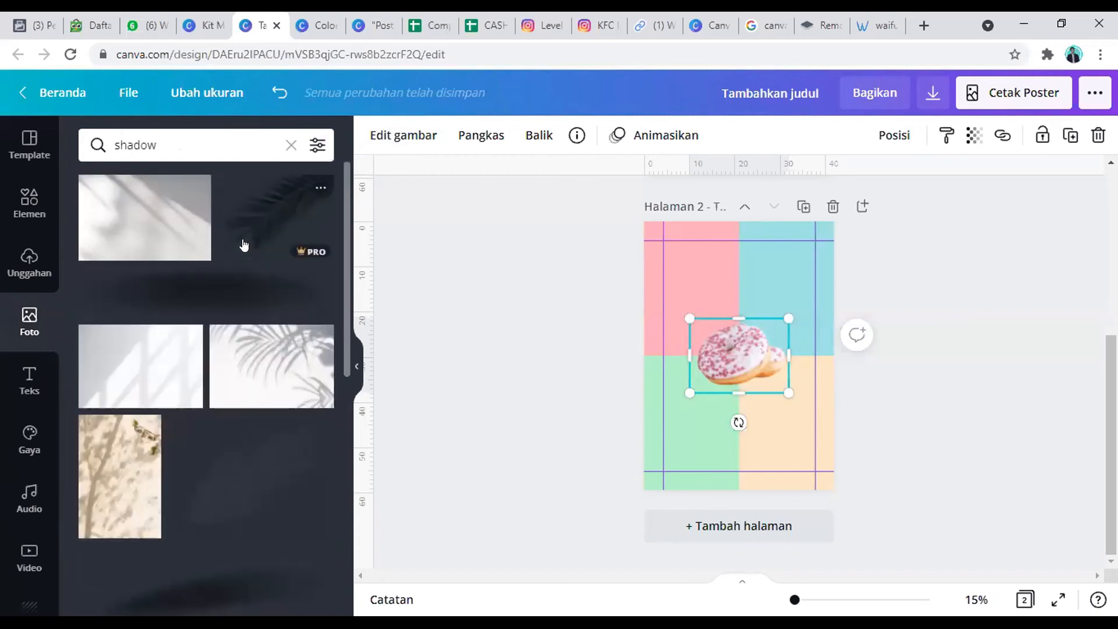
pyautogui.scroll(-2, 230, 388)
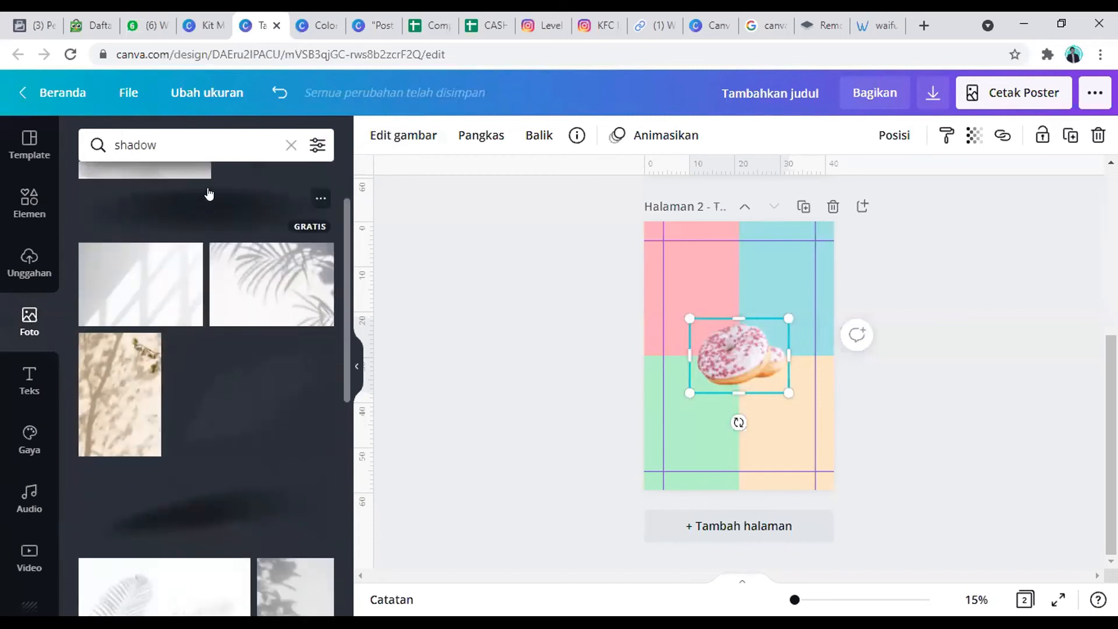
pyautogui.click(207, 192)
# Step: Shrink the oval shadow to about the donut's width and position it just beneath the donut
pyautogui.moveTo(741, 391); pyautogui.dragTo(752, 429)
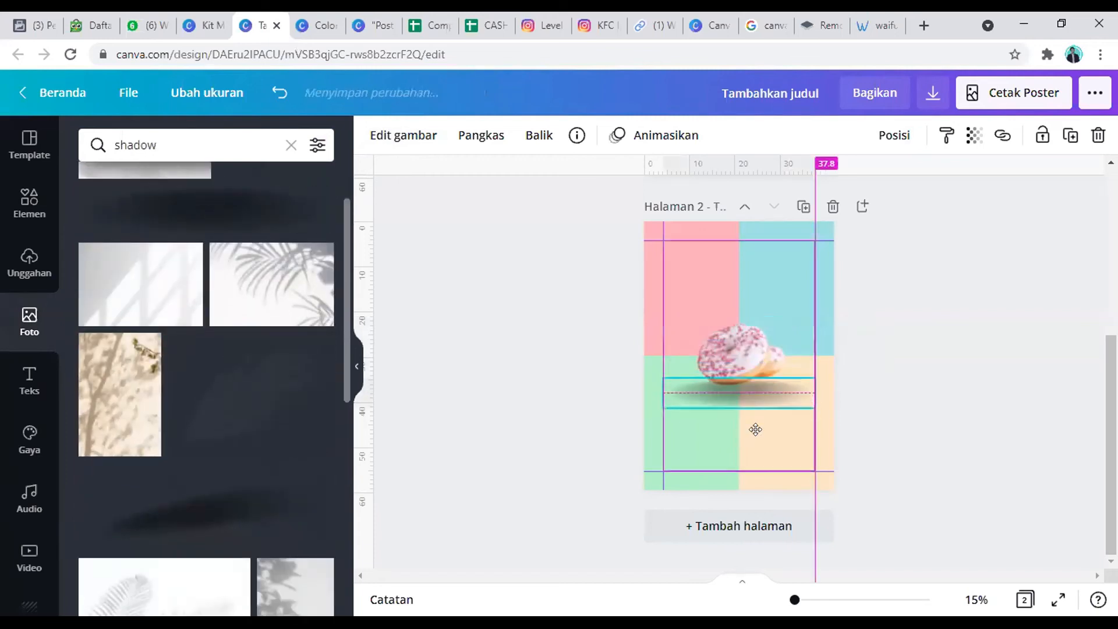
pyautogui.moveTo(811, 404); pyautogui.dragTo(746, 430)
pyautogui.moveTo(680, 393); pyautogui.dragTo(703, 384)
pyautogui.moveTo(781, 398); pyautogui.dragTo(746, 430)
pyautogui.click(1015, 398)
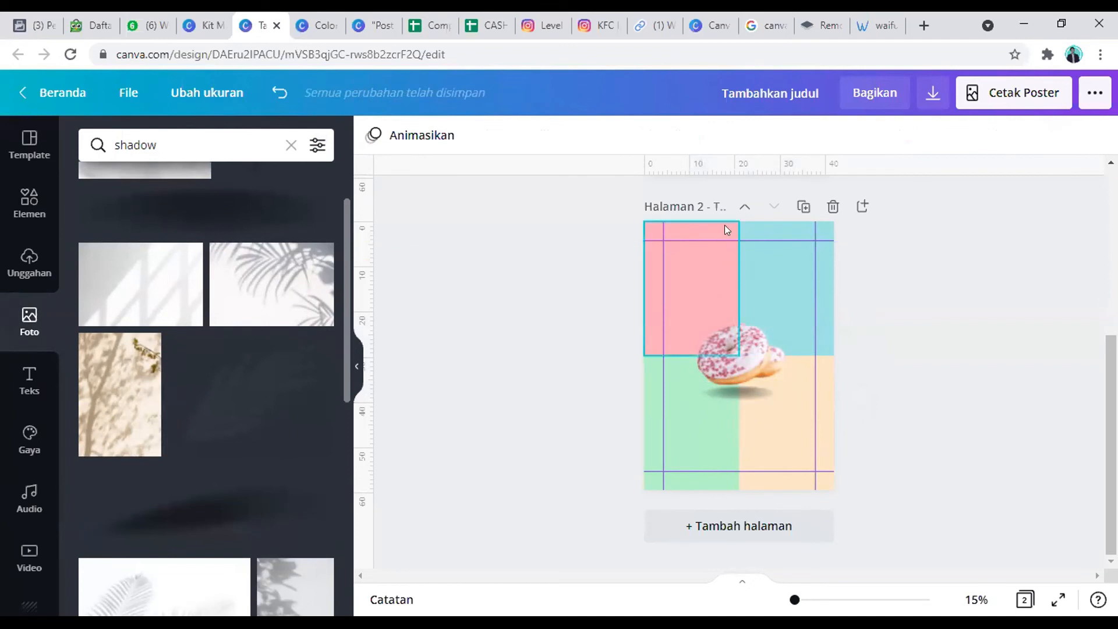
# Step: Duplicate the oval shadow, shrink the copy and place it under the rear donut
pyautogui.click(732, 396)
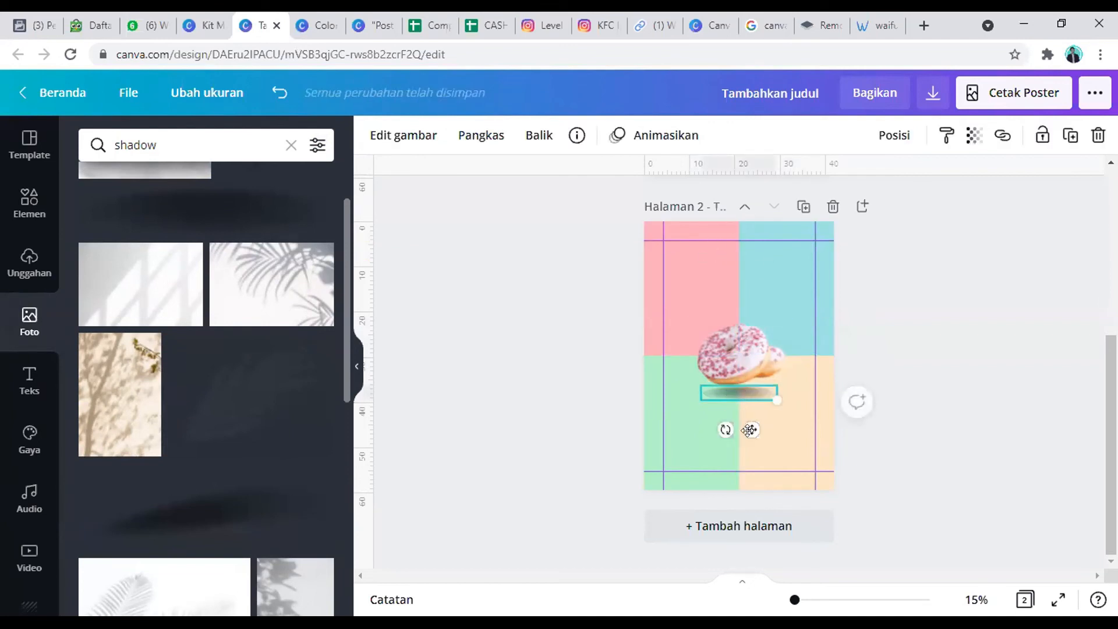
pyautogui.moveTo(748, 430); pyautogui.dragTo(771, 422)
pyautogui.moveTo(787, 385); pyautogui.dragTo(746, 411)
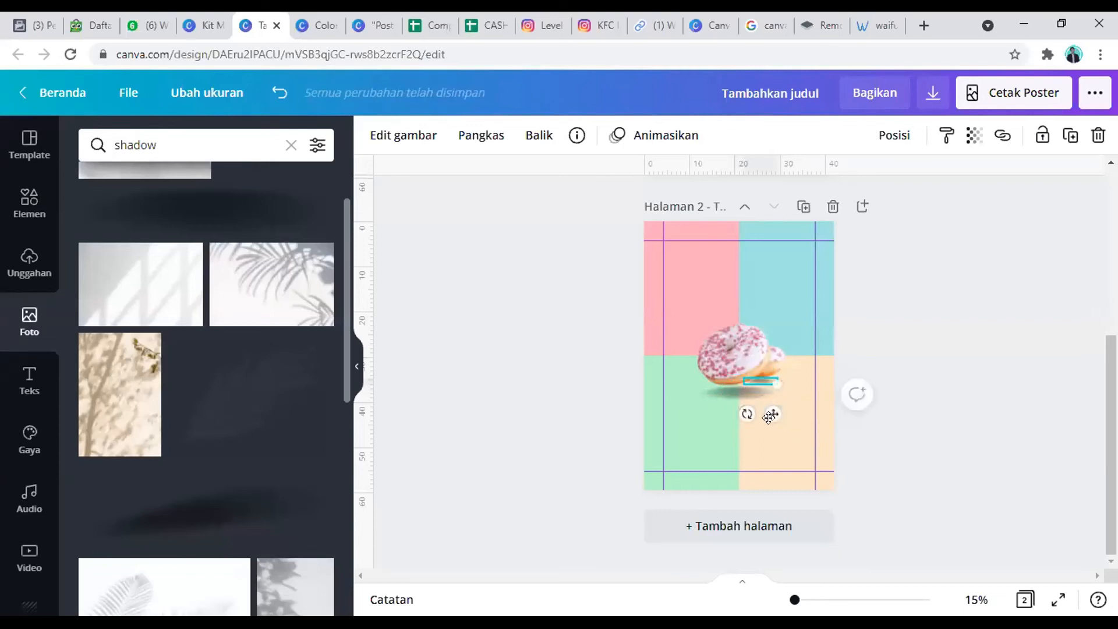
pyautogui.click(891, 394)
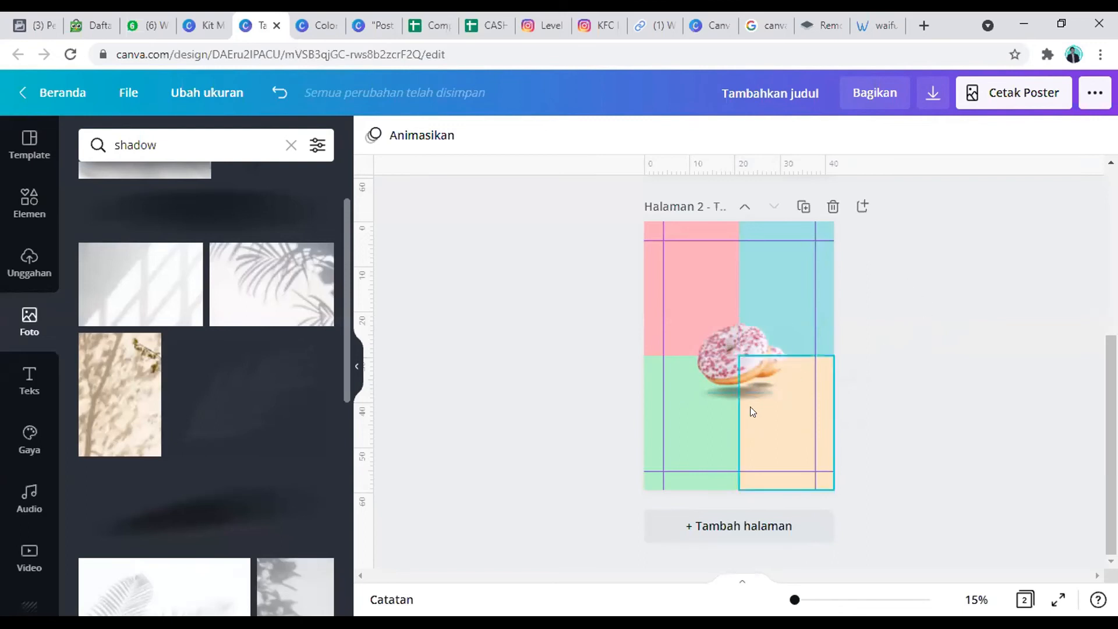
# Step: Rotate the larger shadow beneath the front donut slightly, by about -1°
pyautogui.click(743, 388)
pyautogui.moveTo(727, 429); pyautogui.dragTo(728, 431)
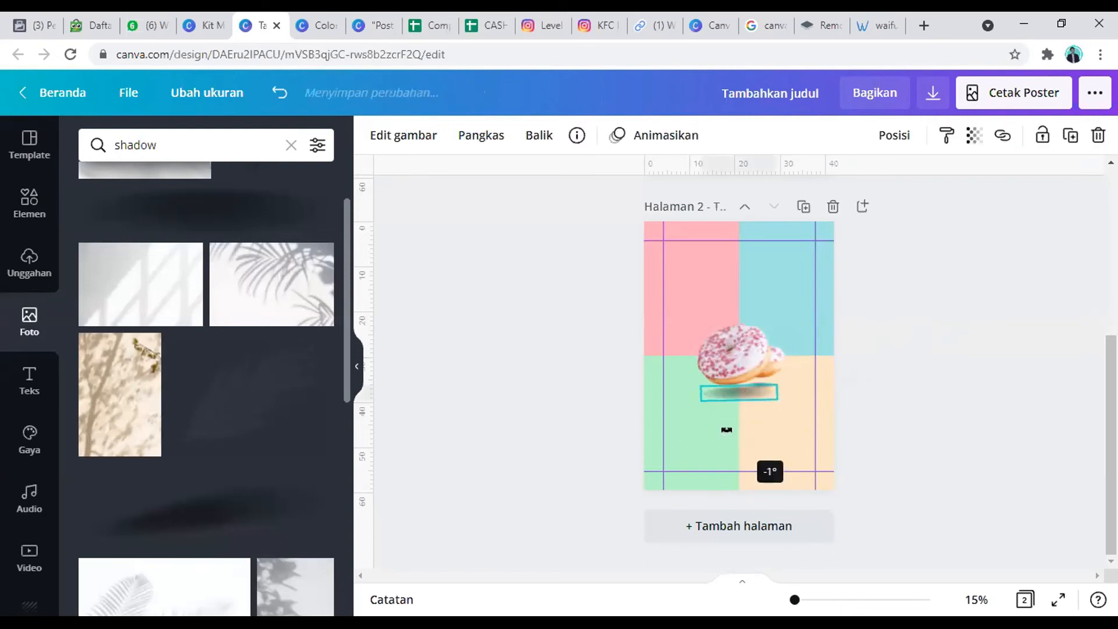
pyautogui.click(972, 291)
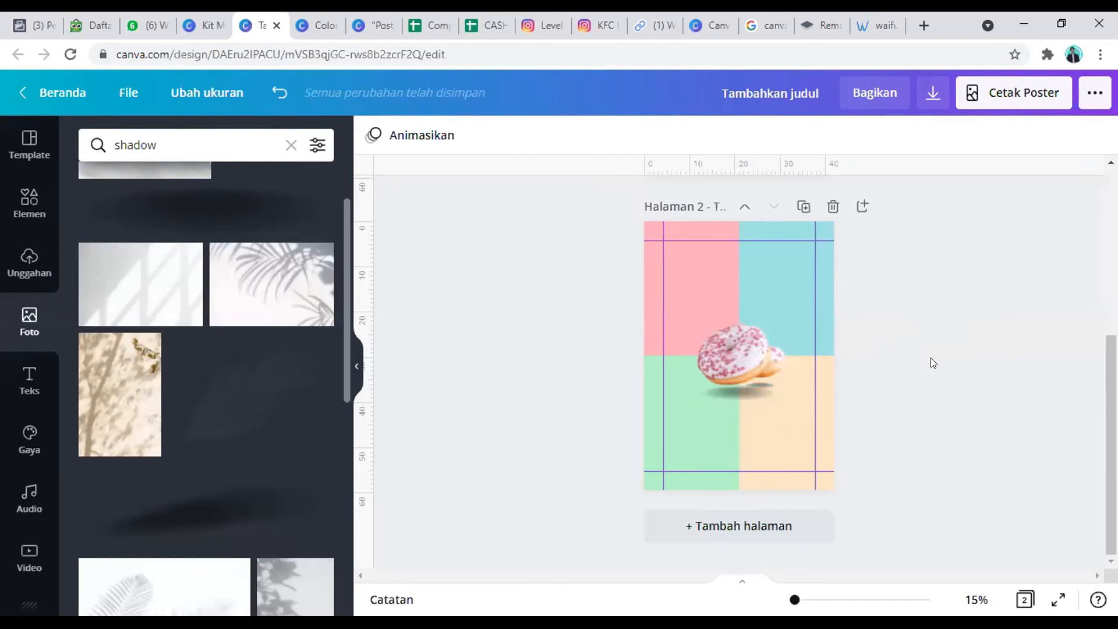
# Step: Add a heading text to the second page and place it above the donut
pyautogui.click(6, 372)
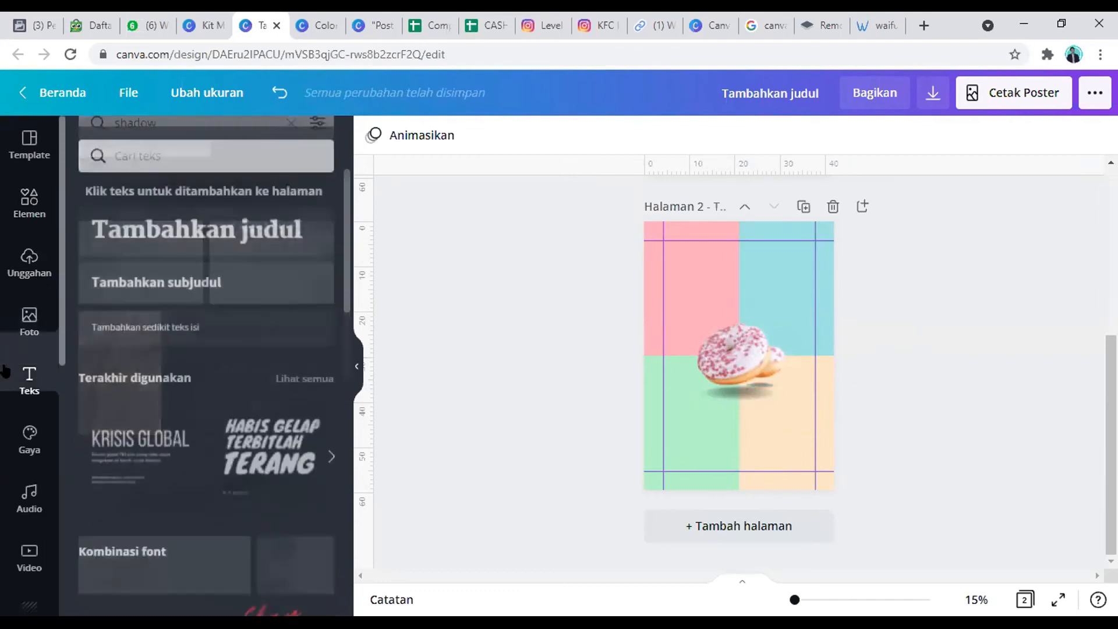
pyautogui.click(213, 214)
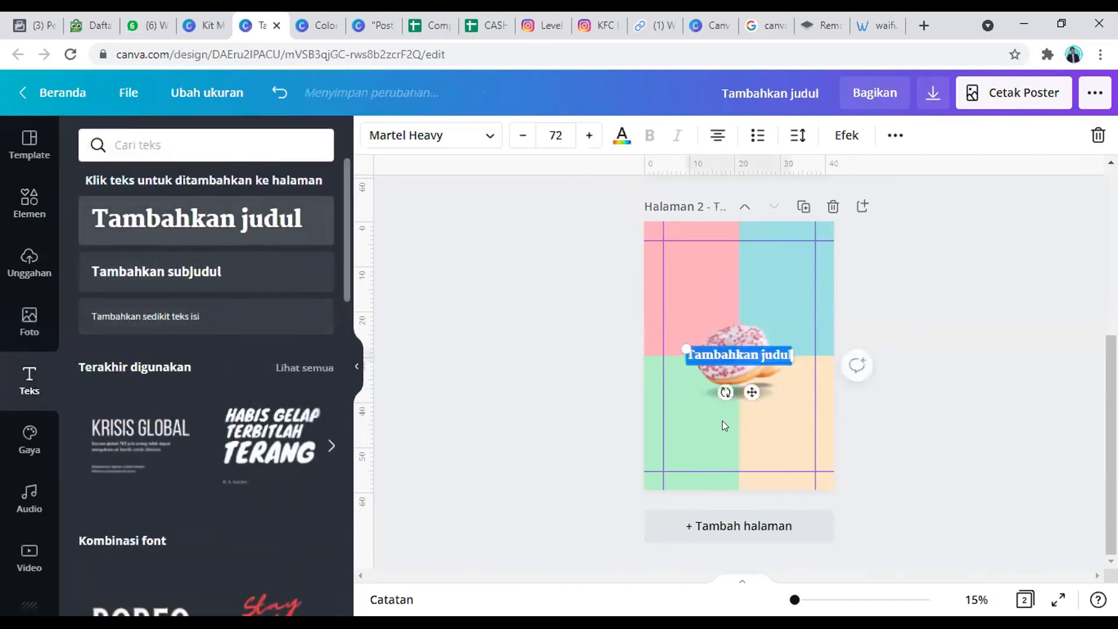
pyautogui.moveTo(746, 385); pyautogui.dragTo(740, 309)
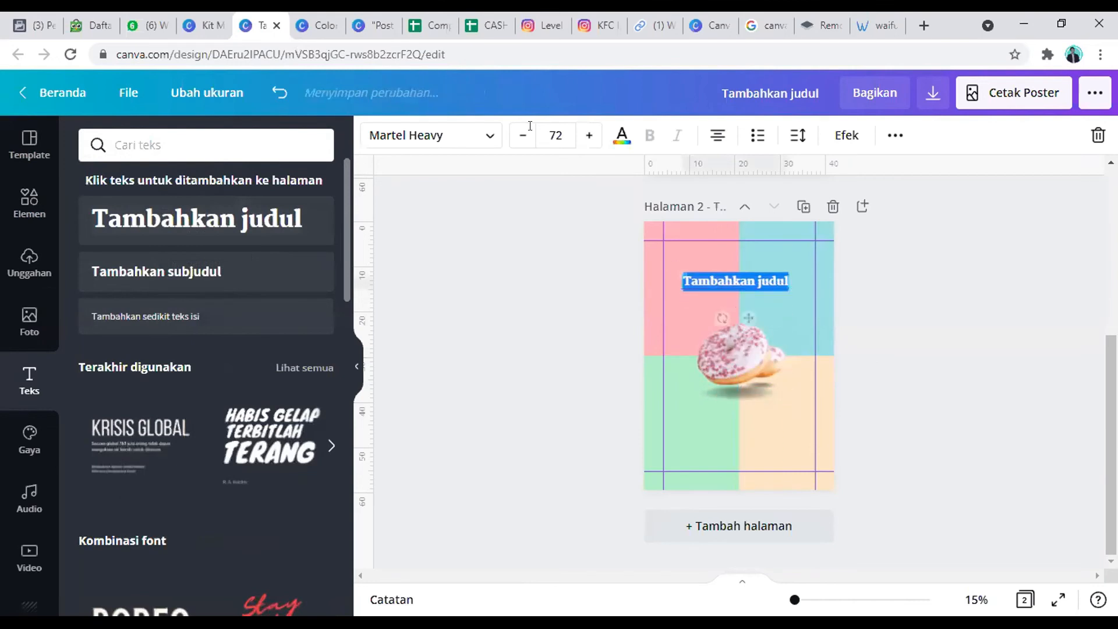
# Step: Set the heading's font size to 100
pyautogui.click(560, 138)
pyautogui.click(577, 138)
pyautogui.write('100')
pyautogui.press('BackSpace')
pyautogui.press('BackSpace')
pyautogui.press('BackSpace')
pyautogui.press('BackSpace')
pyautogui.write('100')
pyautogui.press('Return')
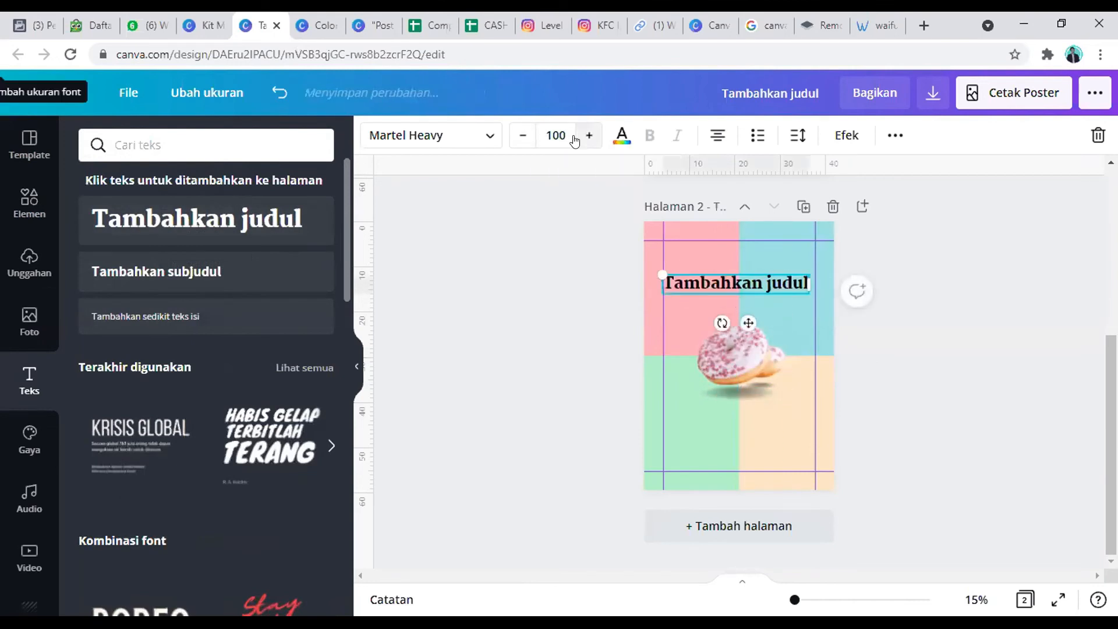
# Step: Replace the heading text with "Donat Z.Co" and centre it horizontally above the donut
pyautogui.click(765, 281)
pyautogui.doubleClick(765, 280)
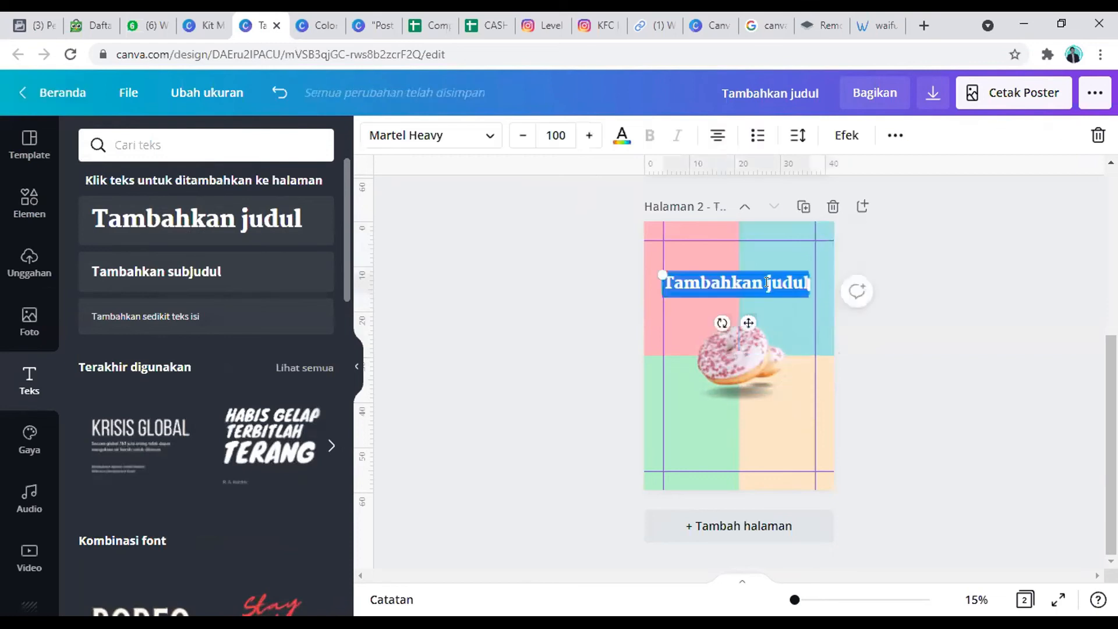
pyautogui.press('BackSpace')
pyautogui.write('Donat')
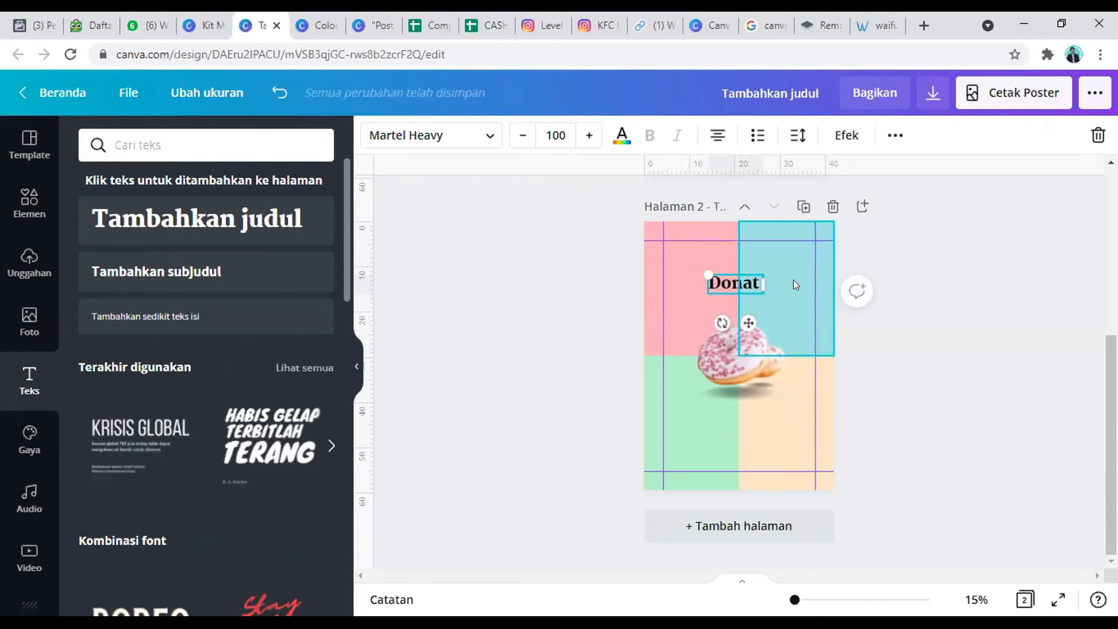
pyautogui.write('Z')
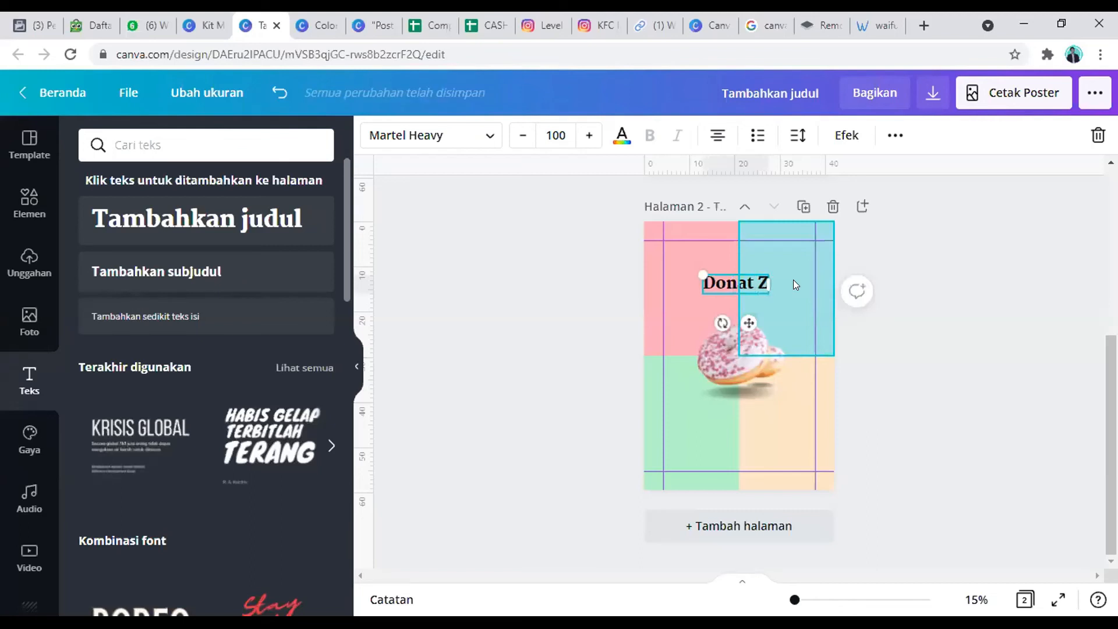
pyautogui.write('.Co')
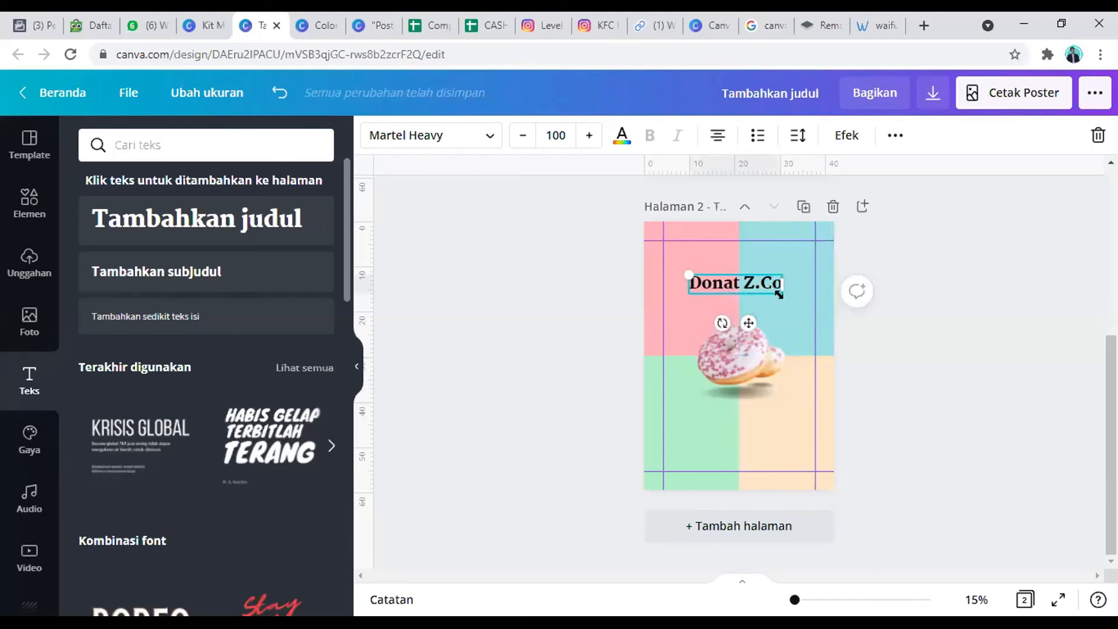
pyautogui.moveTo(733, 320); pyautogui.dragTo(741, 314)
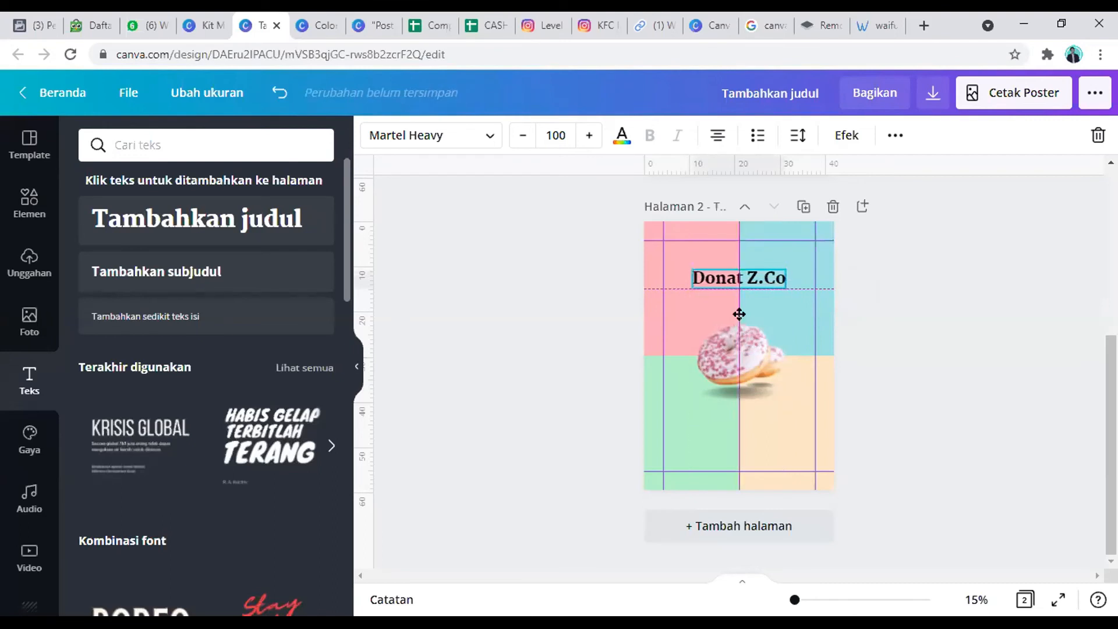
pyautogui.click(984, 243)
# Step: Recolour the Donat Z.Co title white, also trying the lightest Palet Blue shade for comparison
pyautogui.click(716, 274)
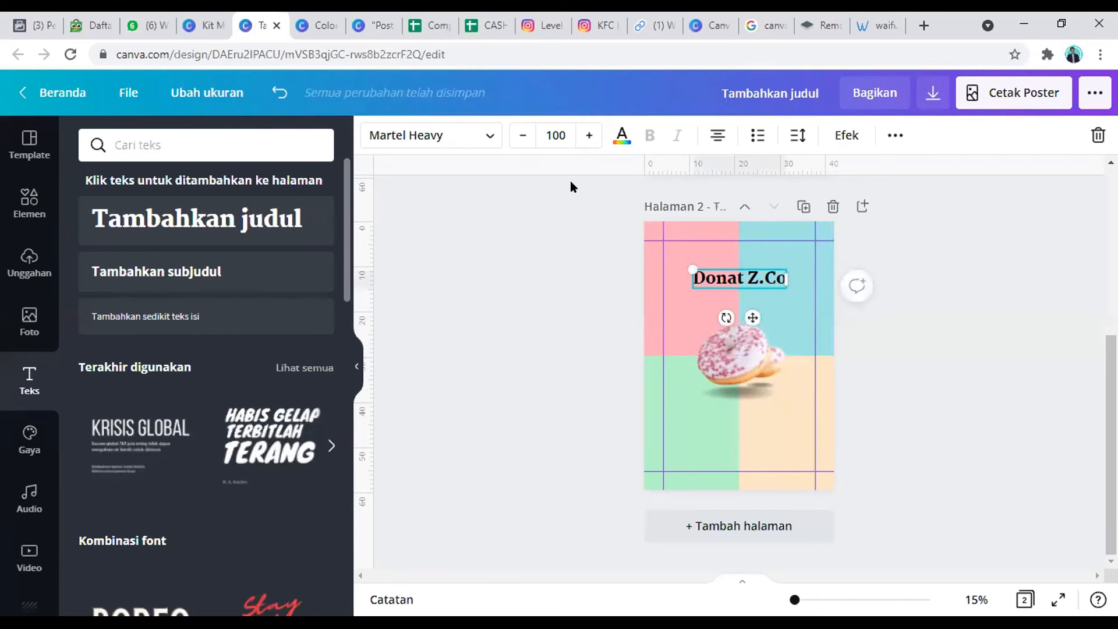
pyautogui.click(622, 133)
pyautogui.click(140, 308)
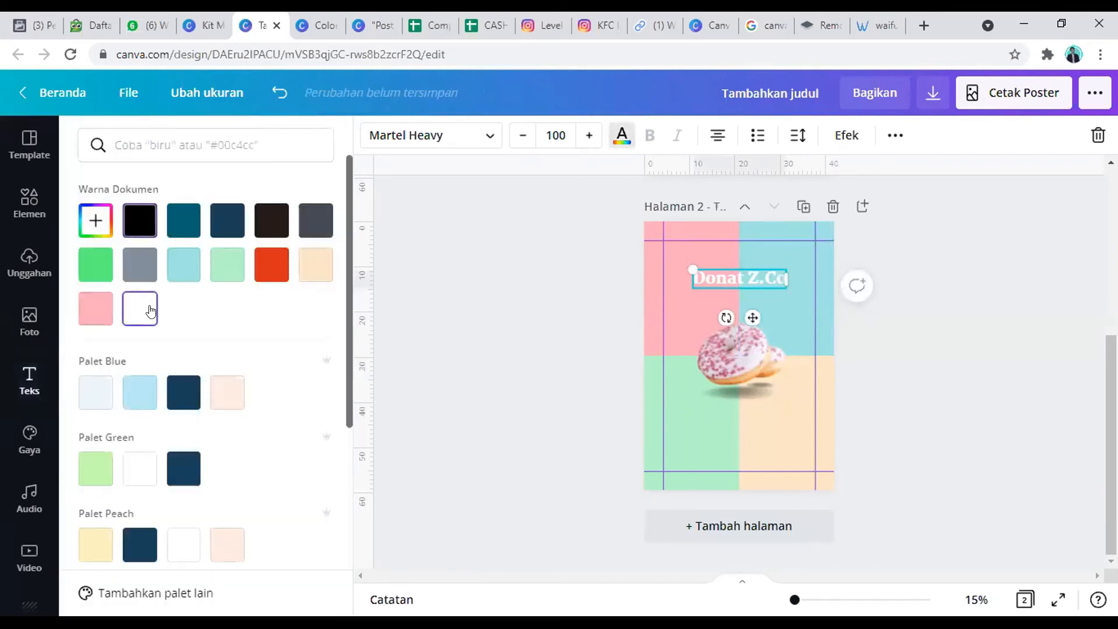
pyautogui.click(96, 396)
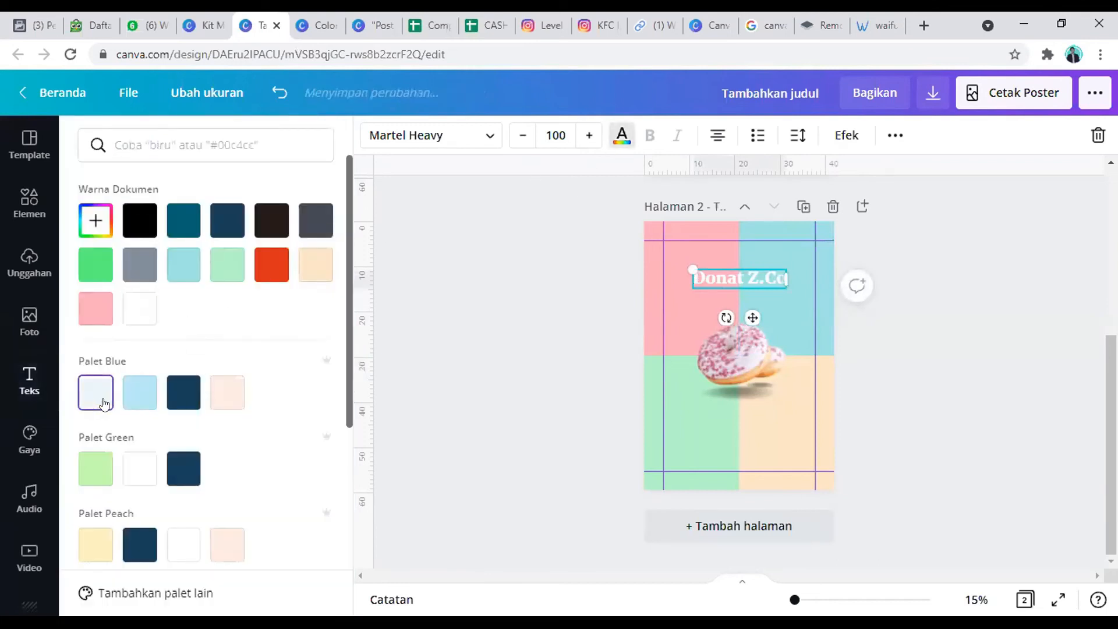
pyautogui.click(976, 313)
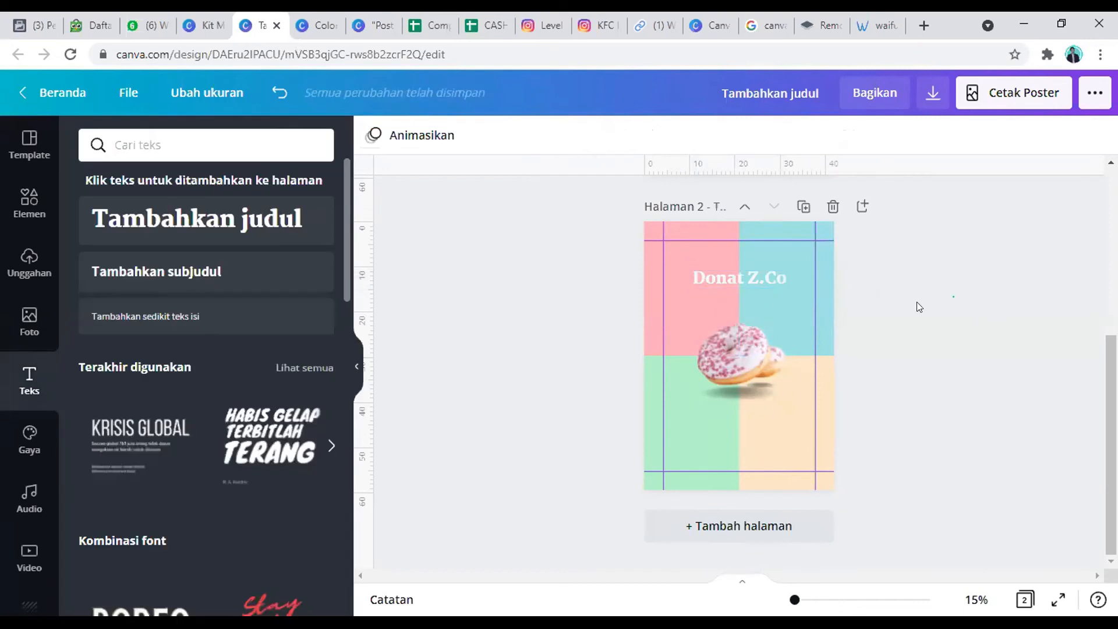
pyautogui.click(726, 271)
pyautogui.click(619, 142)
pyautogui.click(182, 307)
pyautogui.click(971, 343)
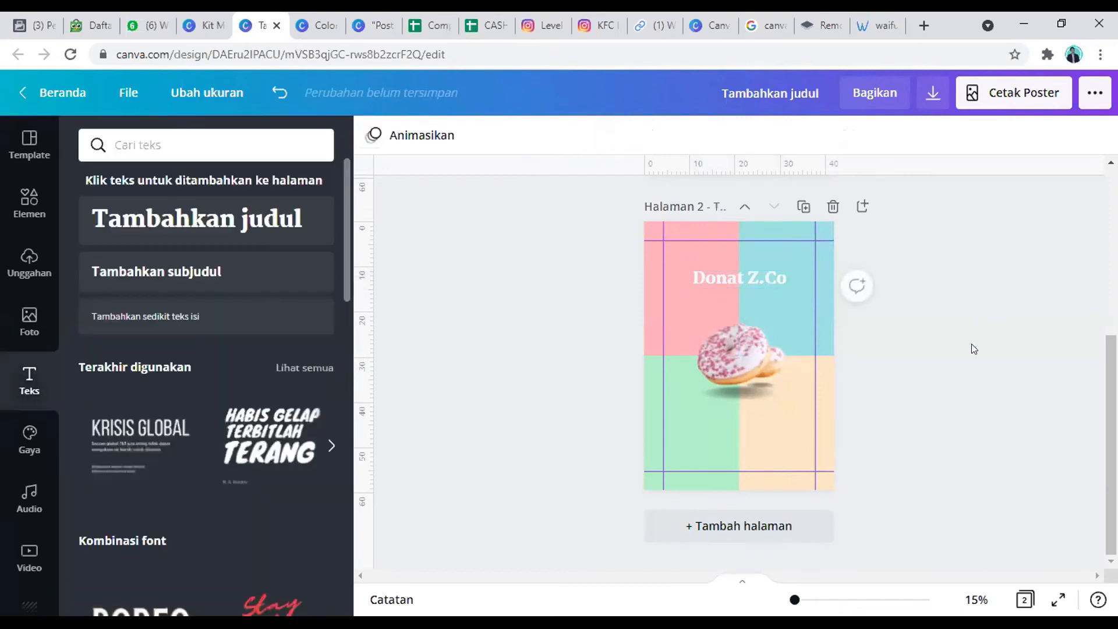
# Step: Add a subheading text and place it below the donut's shadow
pyautogui.click(166, 287)
pyautogui.moveTo(753, 389); pyautogui.dragTo(746, 440)
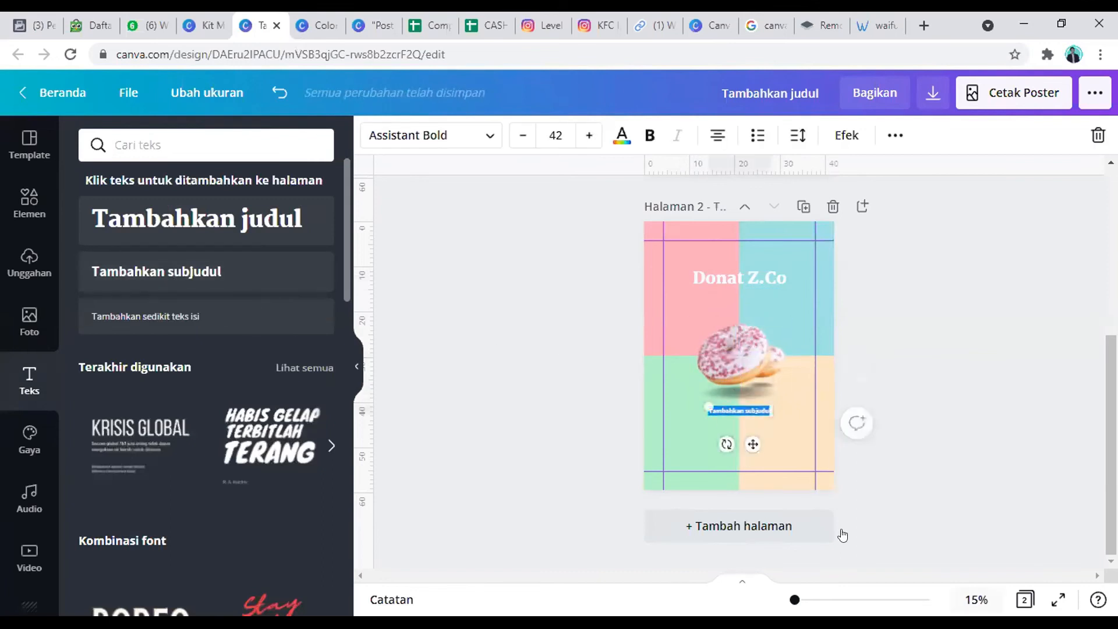
# Step: Replace the subheading's placeholder text with "Donat sehat, lembut, dan lumer di lidah"
pyautogui.click(976, 600)
pyautogui.click(931, 553)
pyautogui.scroll(5, 752, 384)
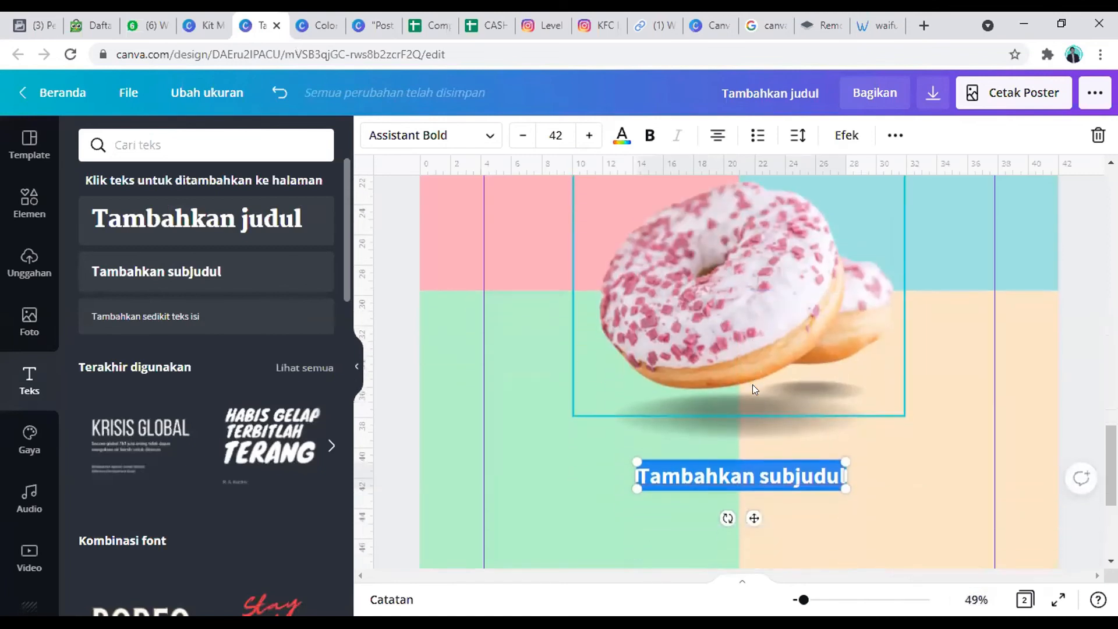
pyautogui.scroll(-6, 751, 382)
pyautogui.doubleClick(721, 479)
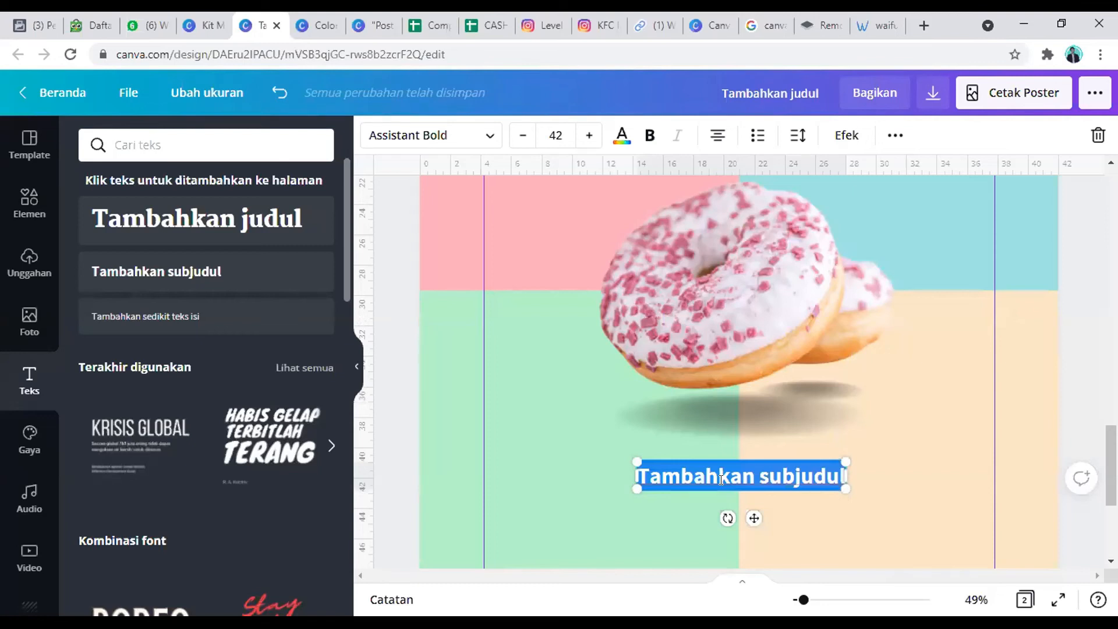
pyautogui.tripleClick(784, 469)
pyautogui.write('Donat')
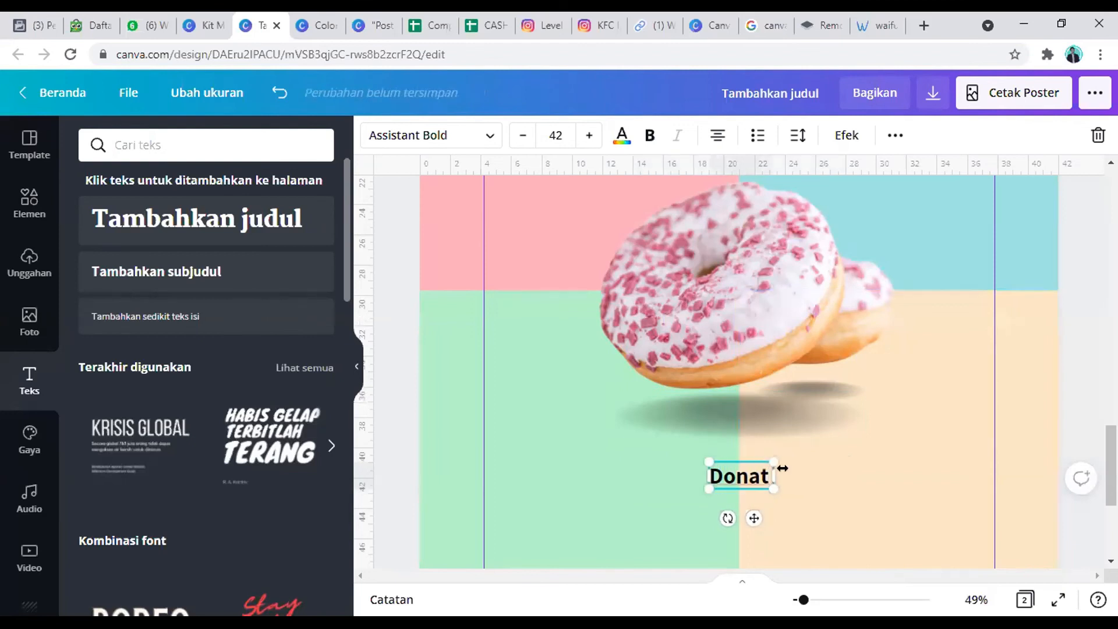
pyautogui.write(' sehat, l')
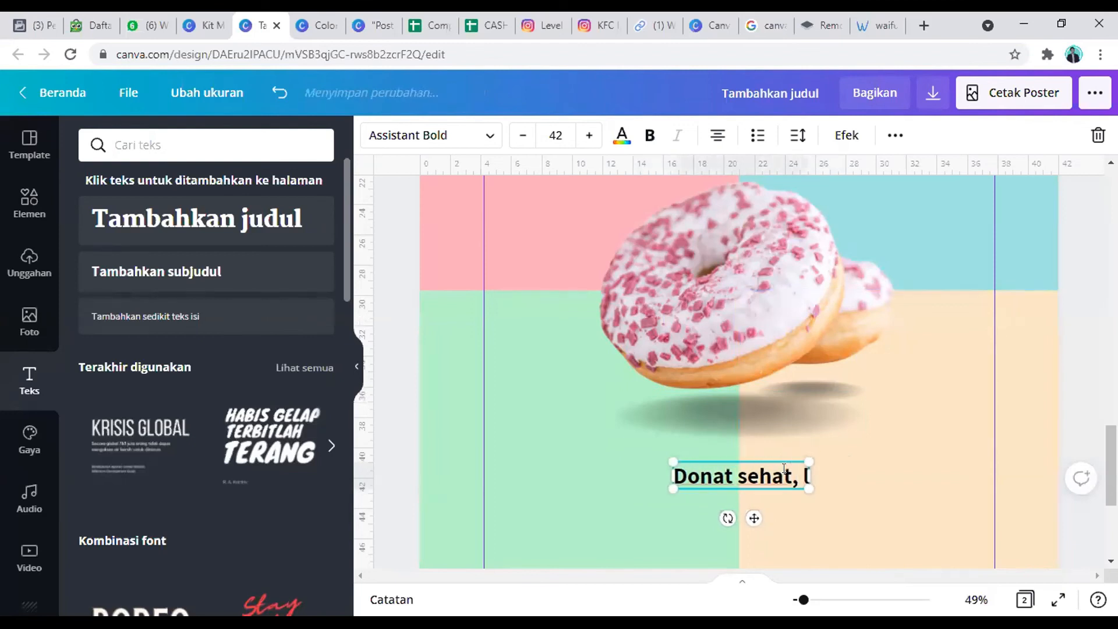
pyautogui.write('embut, da')
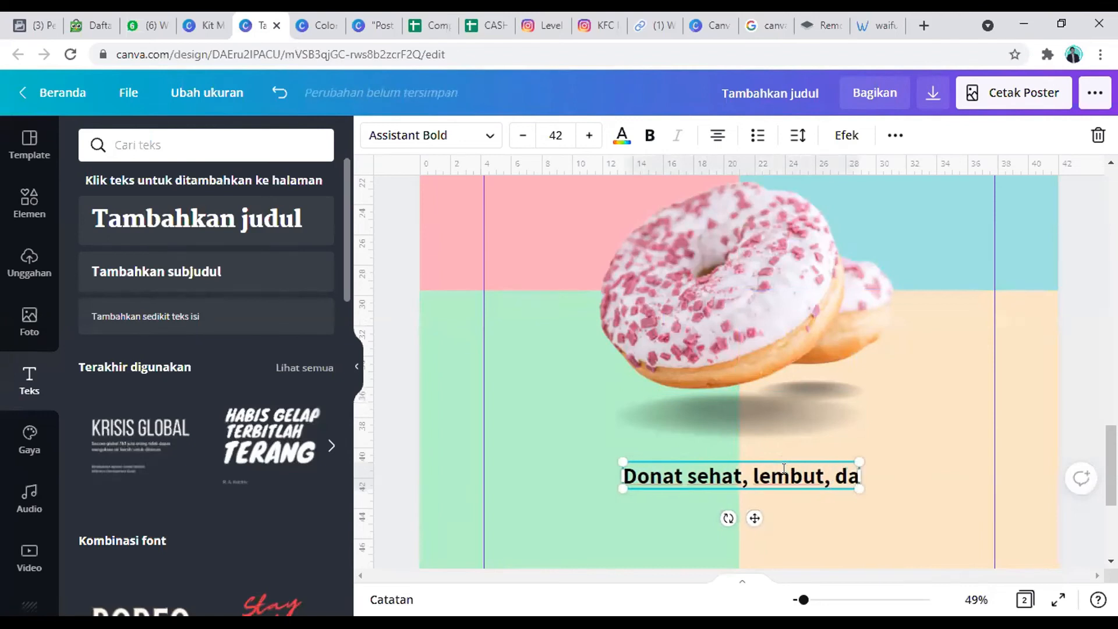
pyautogui.write('n lumer di li')
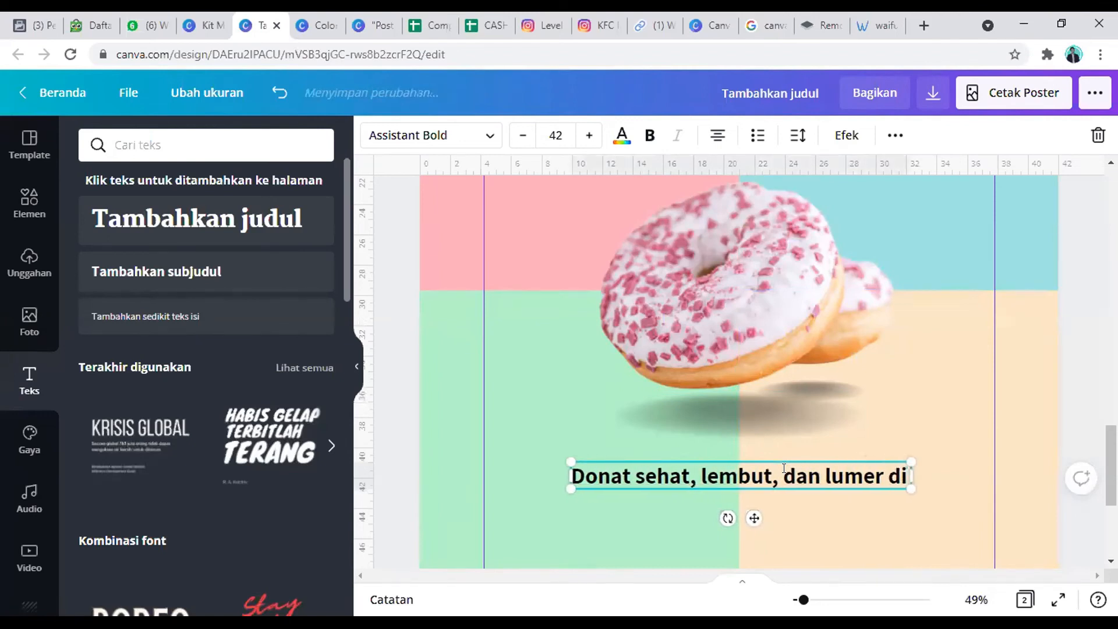
pyautogui.write('dah')
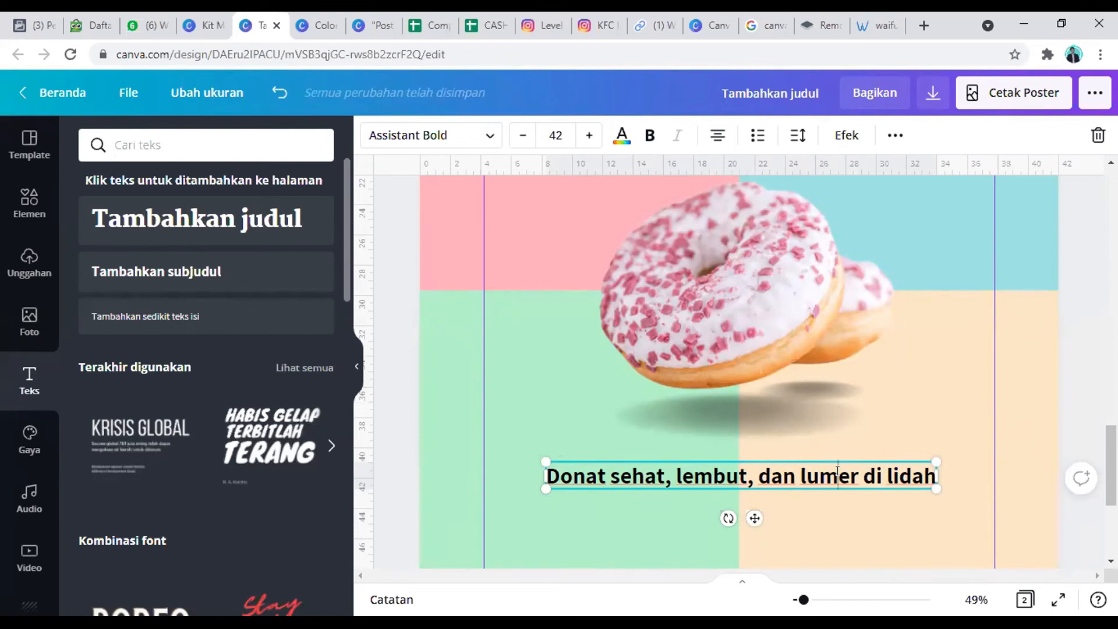
pyautogui.click(827, 396)
pyautogui.click(793, 463)
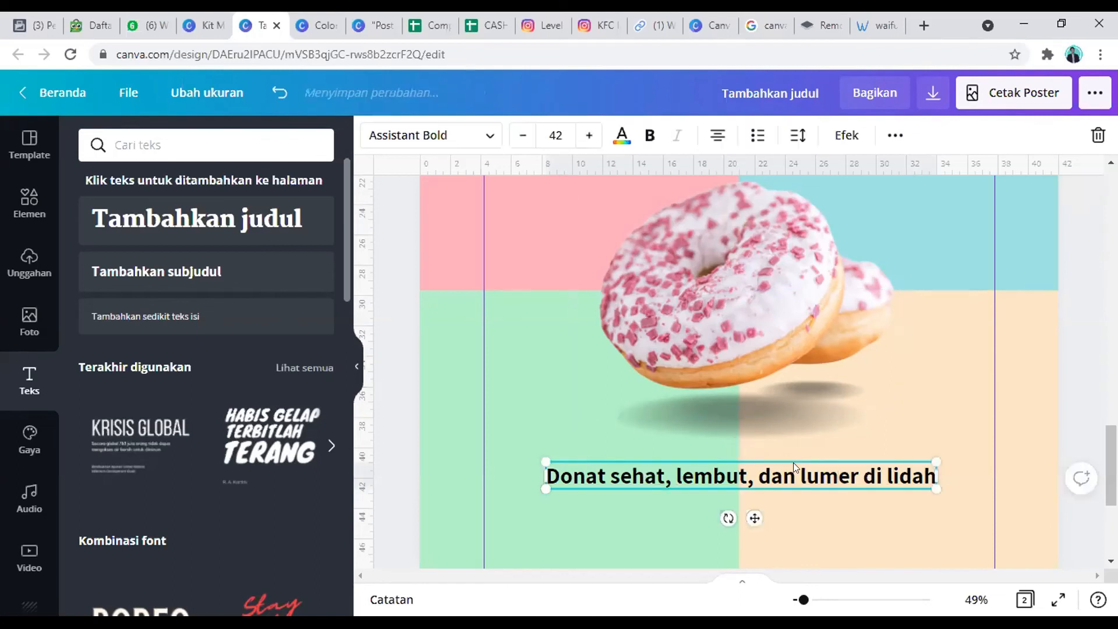
# Step: Add a second subheading directly below the tagline reading "Buka Setiap Hari jam 08.00 - 17.00 WIB"
pyautogui.scroll(-3, 798, 382)
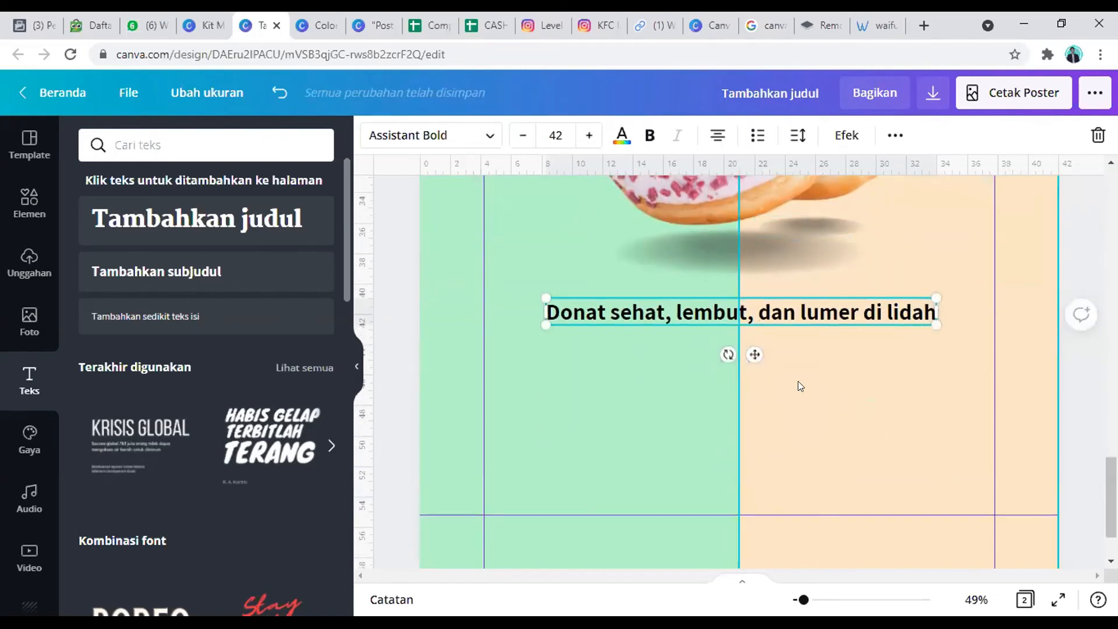
pyautogui.click(784, 312)
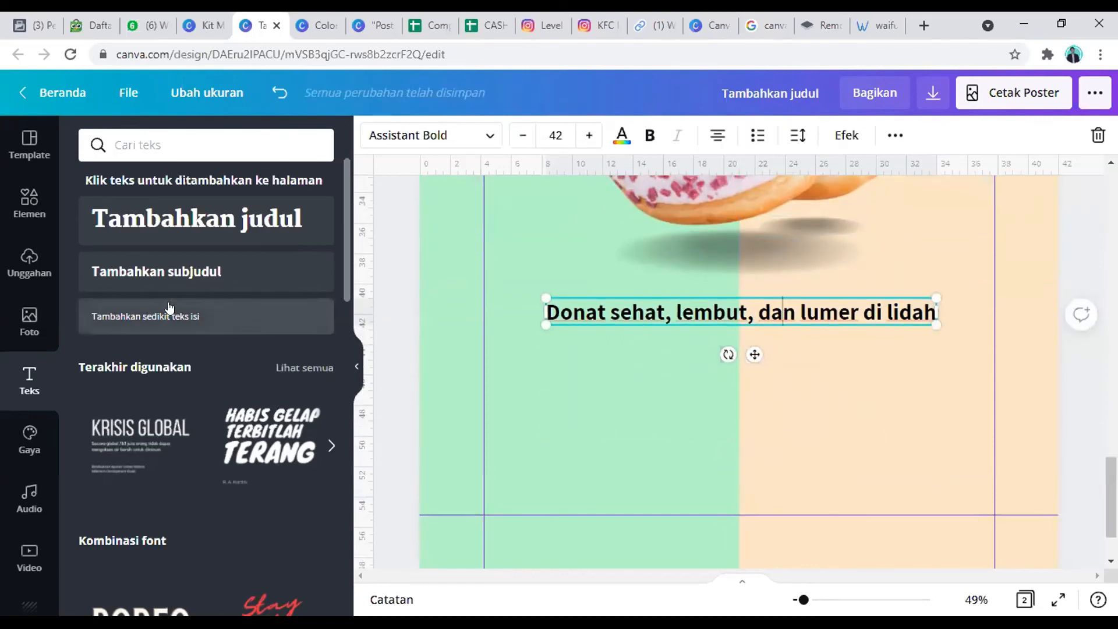
pyautogui.click(314, 278)
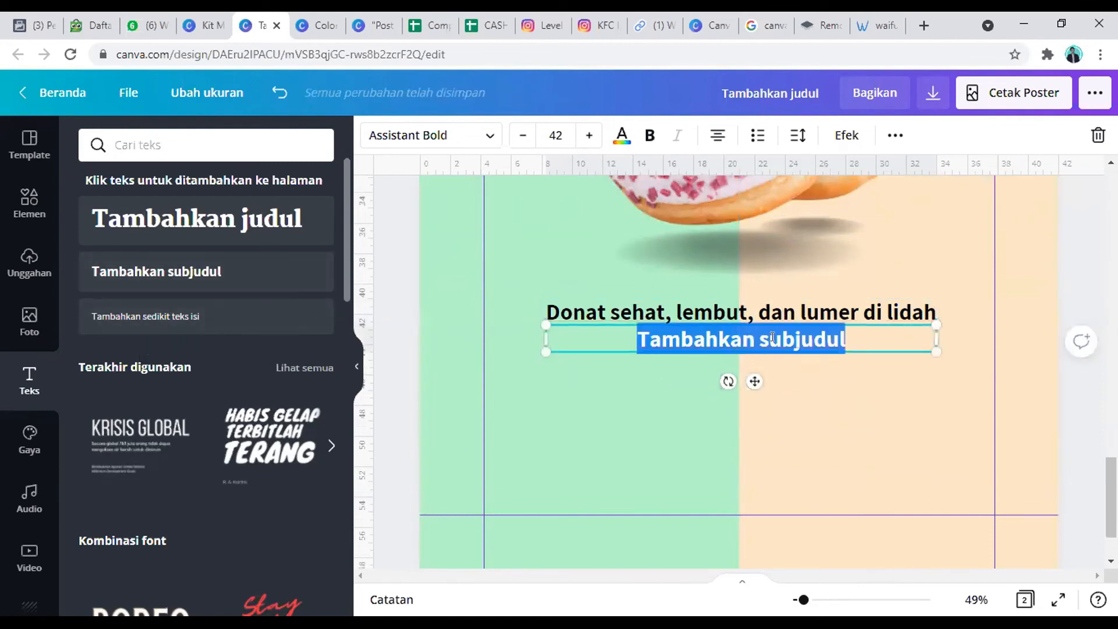
pyautogui.write('B')
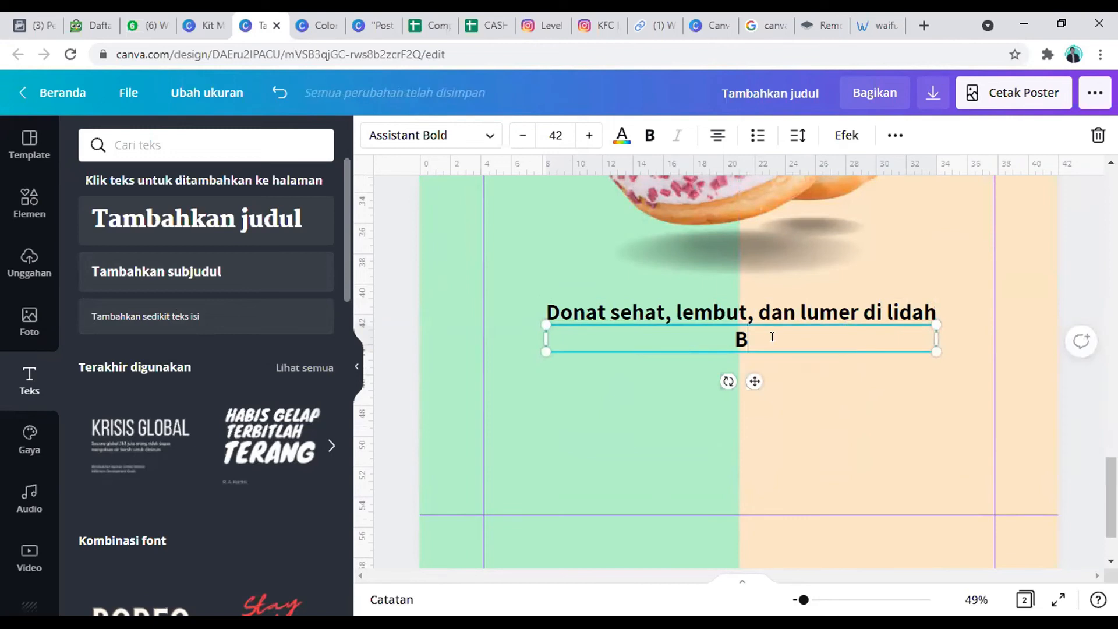
pyautogui.write('uka ')
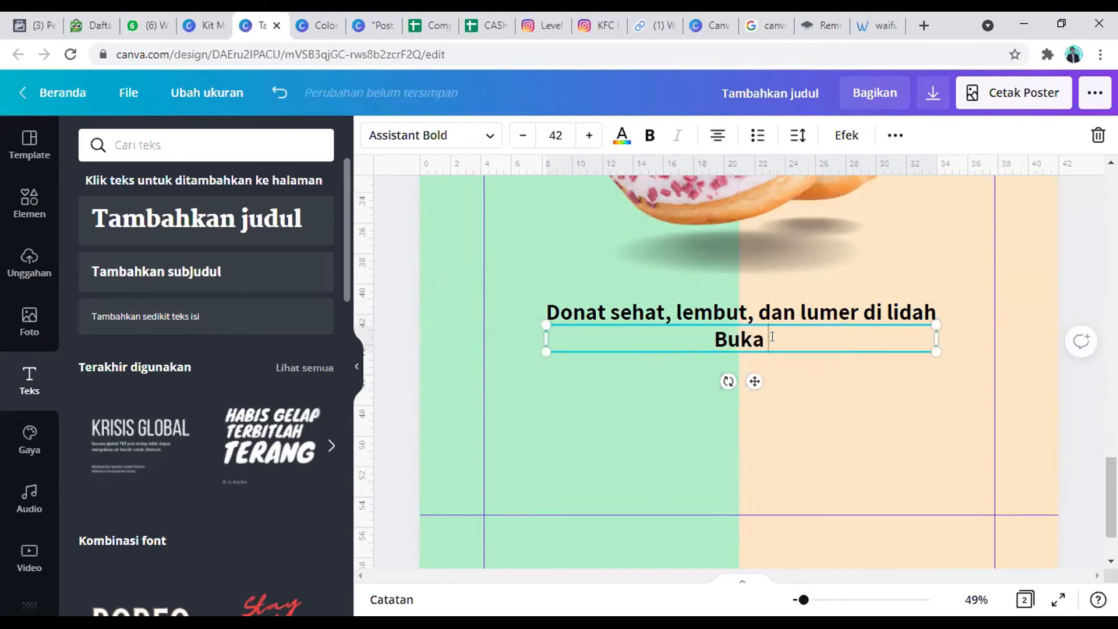
pyautogui.write('Setiap Hari')
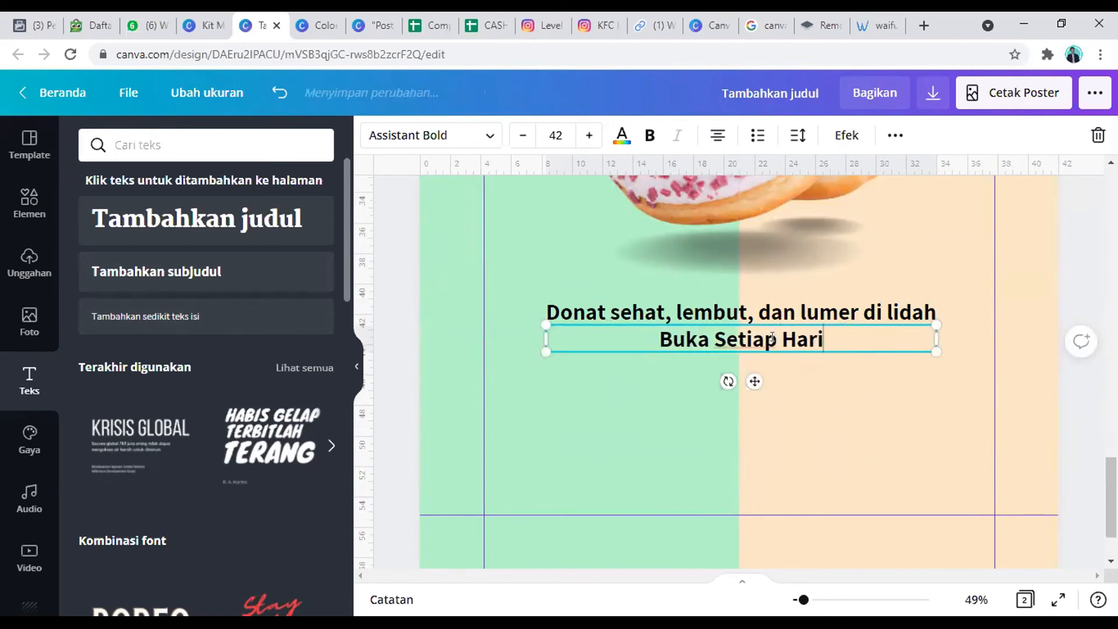
pyautogui.write(' ja')
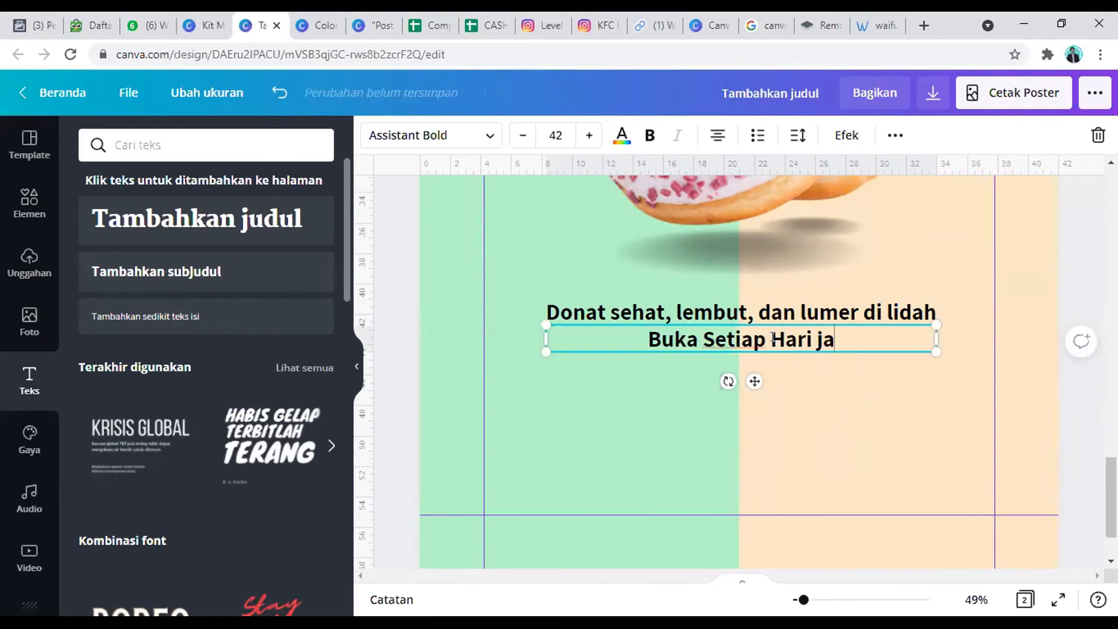
pyautogui.write('m 08,')
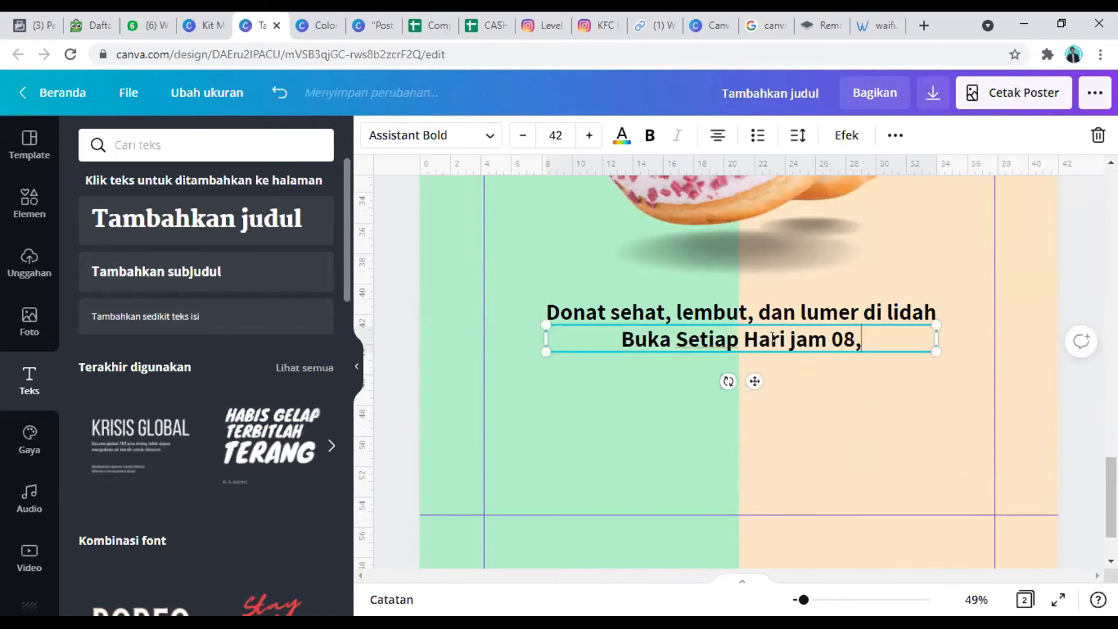
pyautogui.press('BackSpace')
pyautogui.write('.00 -')
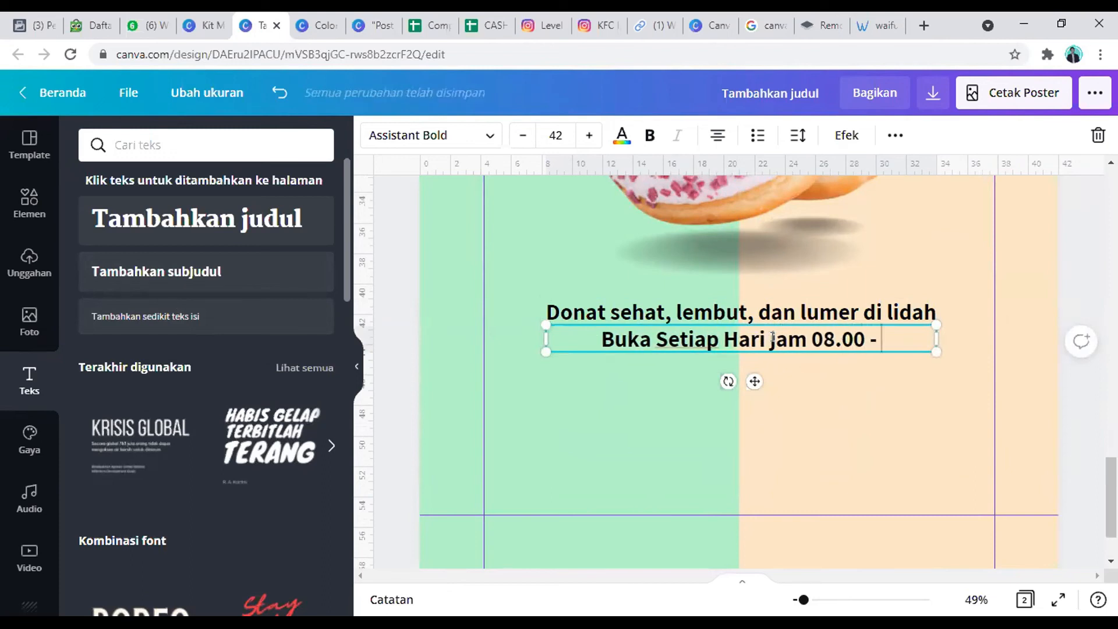
pyautogui.write(' 17.')
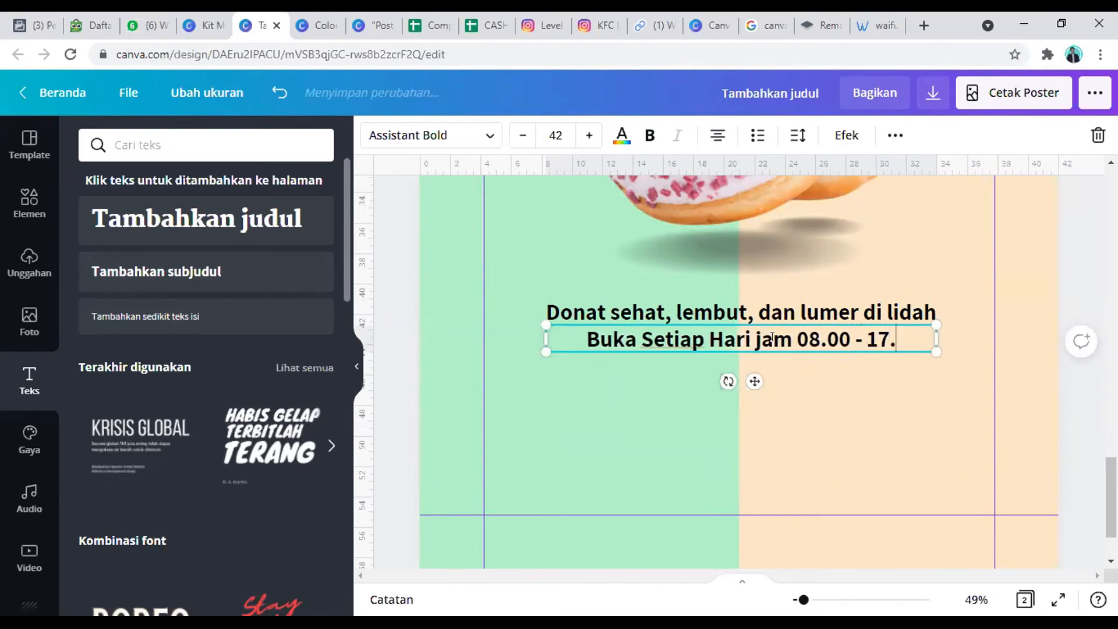
pyautogui.write('00 WIB')
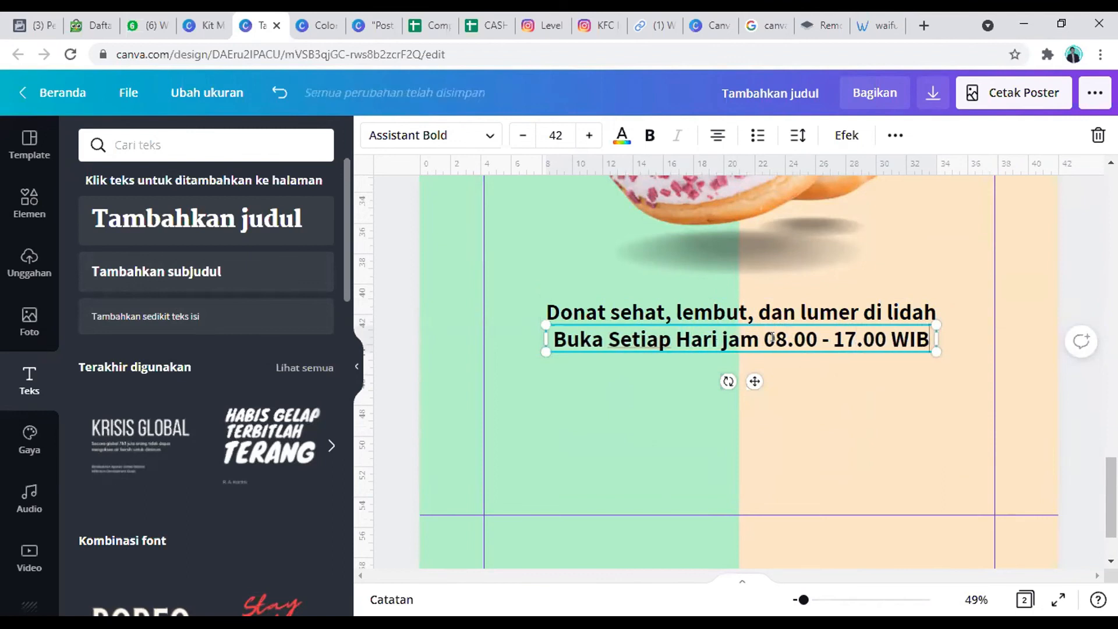
pyautogui.click(1001, 360)
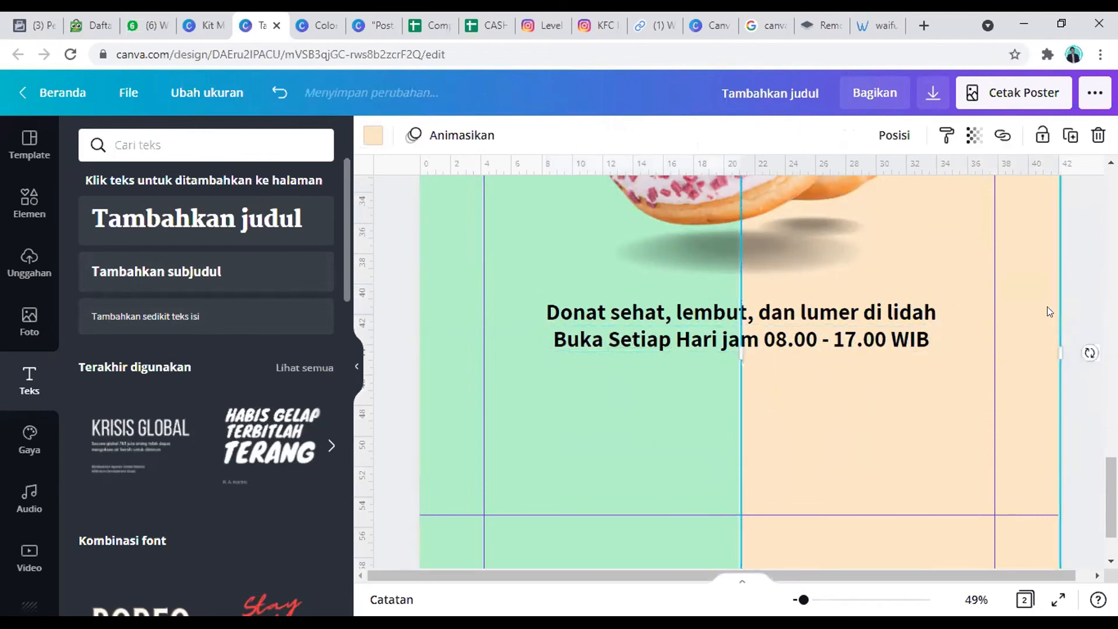
# Step: Add a body text and place it just above the poster's lower margin guide
pyautogui.click(146, 316)
pyautogui.moveTo(743, 400); pyautogui.dragTo(743, 520)
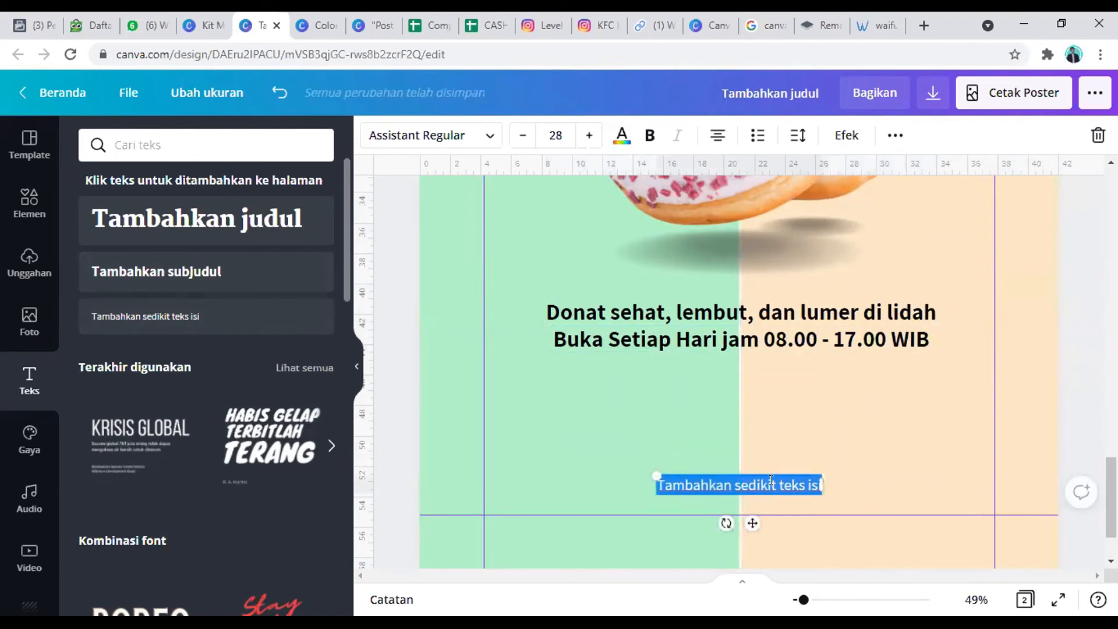
# Step: Widen the green block to meet the beige block, and lock all four background colour blocks together
pyautogui.scroll(-2, 1020, 395)
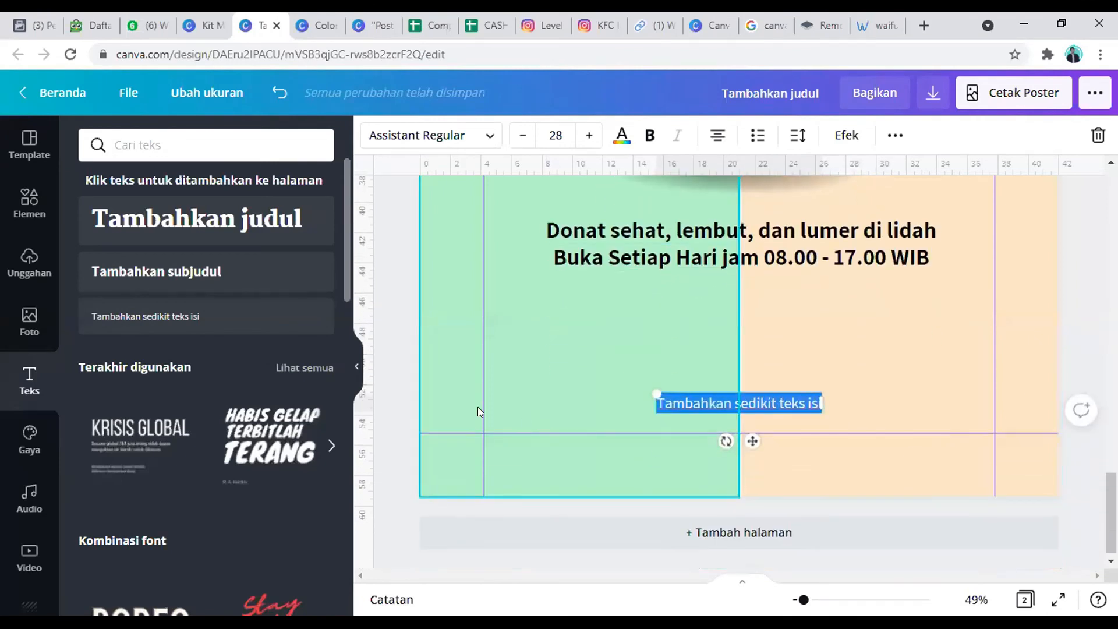
pyautogui.click(566, 329)
pyautogui.moveTo(739, 284); pyautogui.dragTo(746, 284)
pyautogui.click(856, 332)
pyautogui.scroll(5, 856, 332)
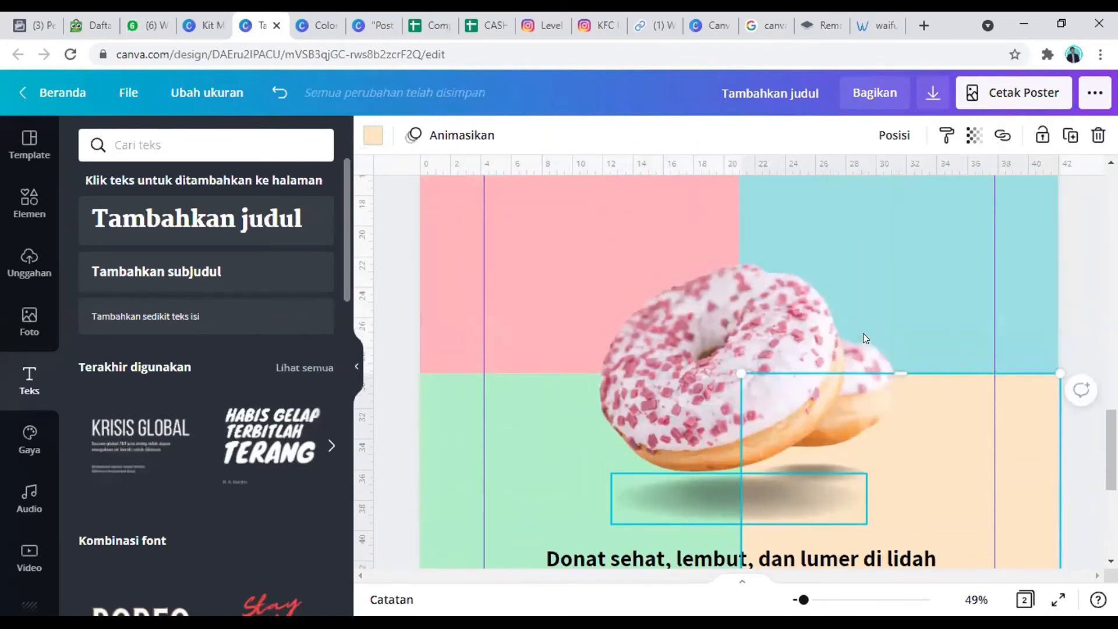
pyautogui.click(852, 307)
pyautogui.keyDown('shift'); pyautogui.click(582, 294); pyautogui.keyUp('shift')
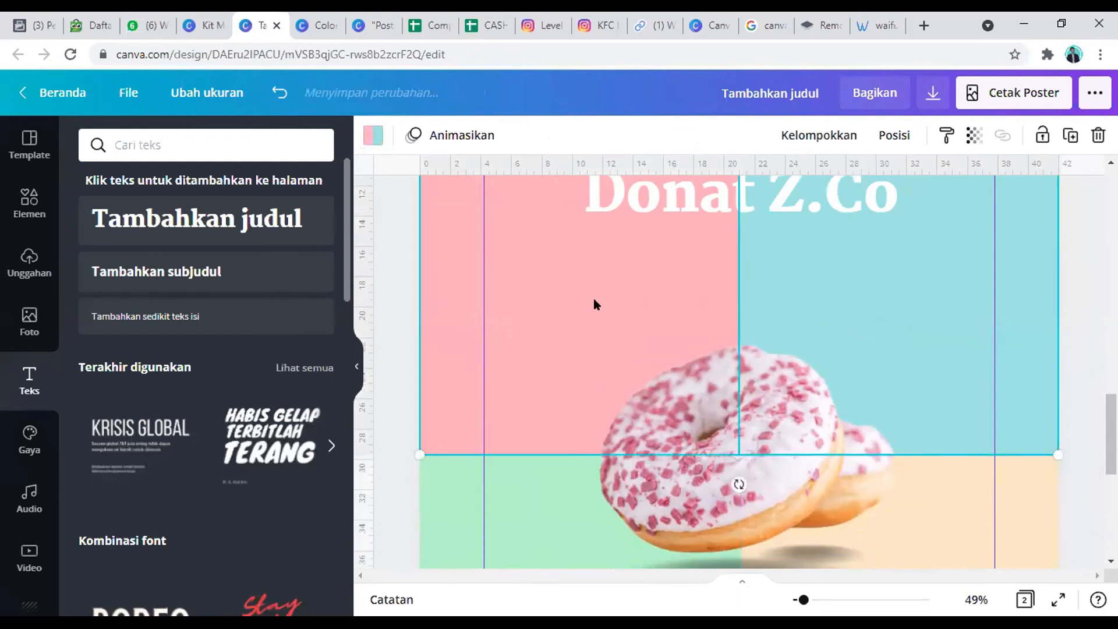
pyautogui.scroll(-3, 602, 358)
pyautogui.scroll(-1, 602, 359)
pyautogui.keyDown('shift'); pyautogui.click(513, 385); pyautogui.keyUp('shift')
pyautogui.keyDown('shift'); pyautogui.click(817, 437); pyautogui.keyUp('shift')
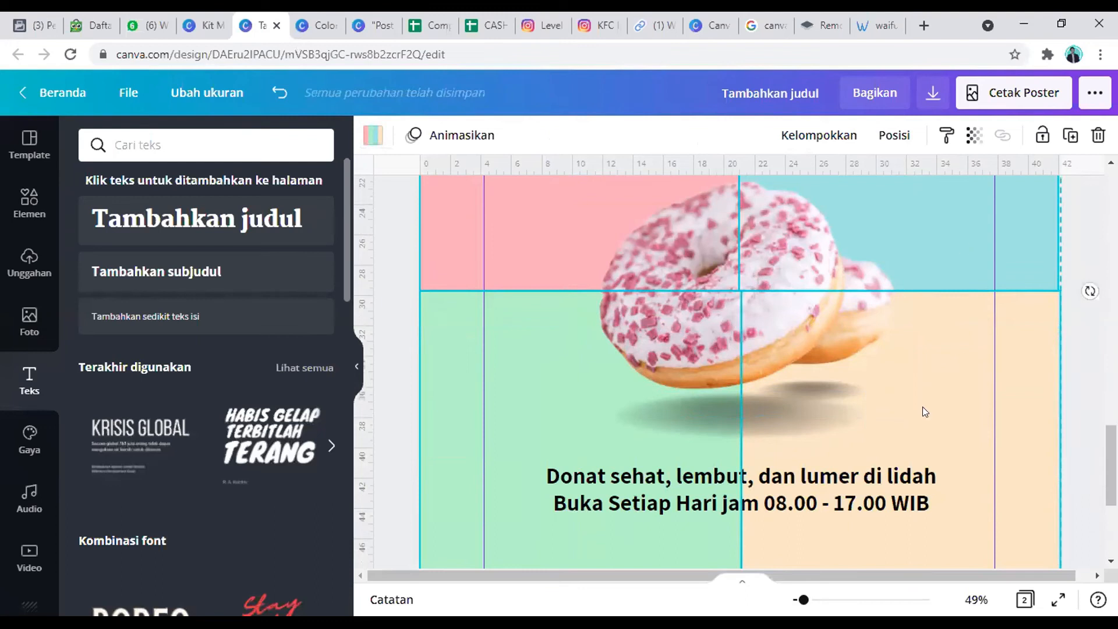
pyautogui.scroll(-4, 776, 442)
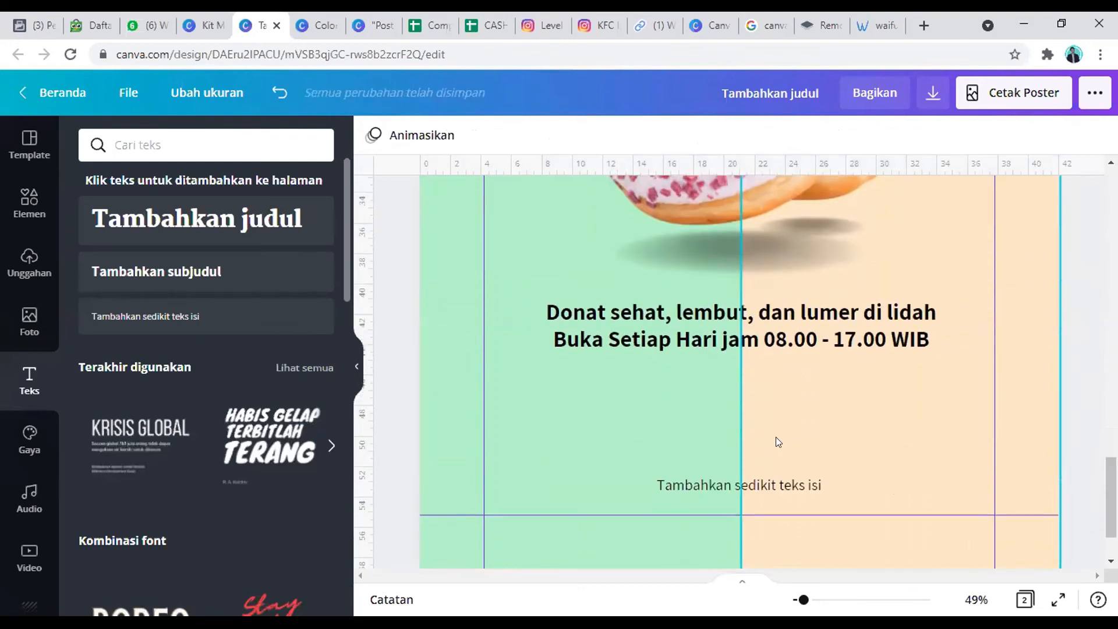
pyautogui.doubleClick(751, 482)
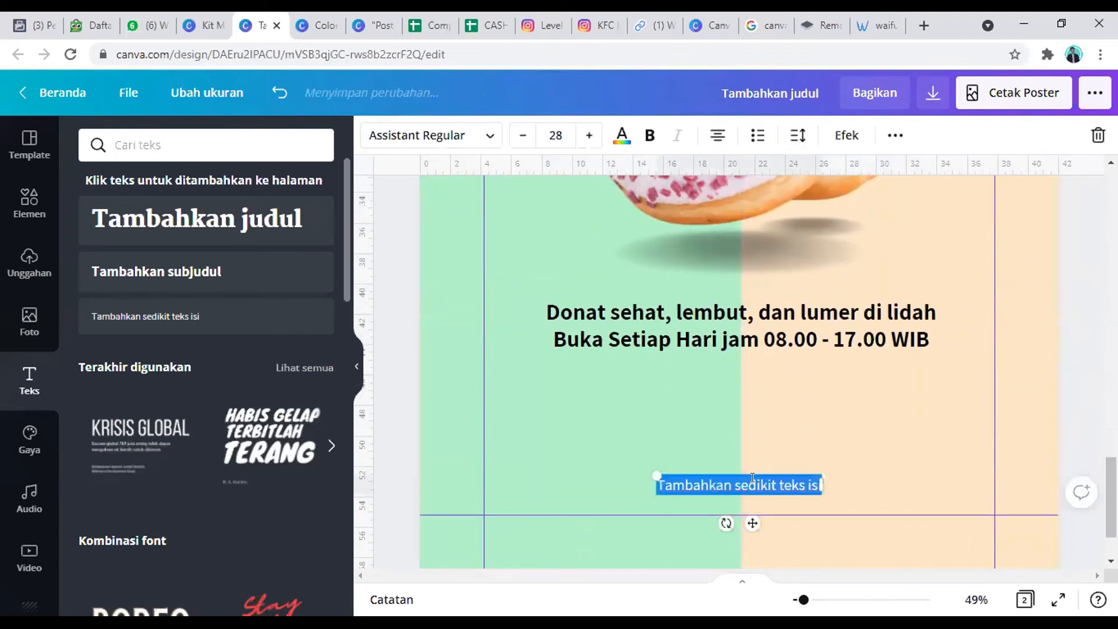
pyautogui.write('www.')
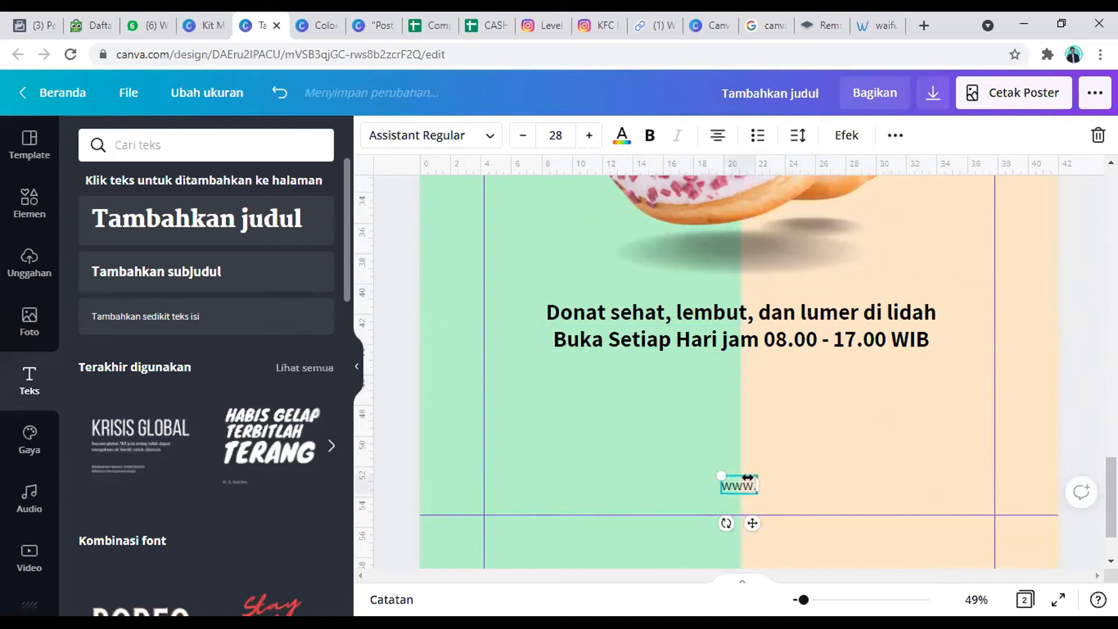
pyautogui.write('Donatse')
pyautogui.press('BackSpace')
pyautogui.press('BackSpace')
pyautogui.write('Z')
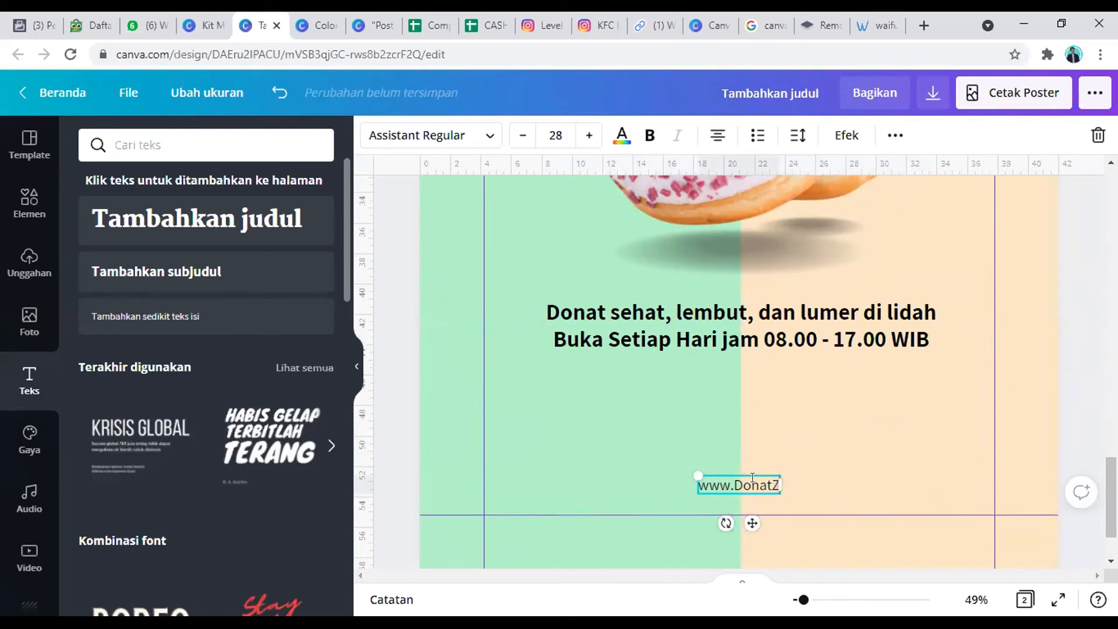
pyautogui.write('Co.com')
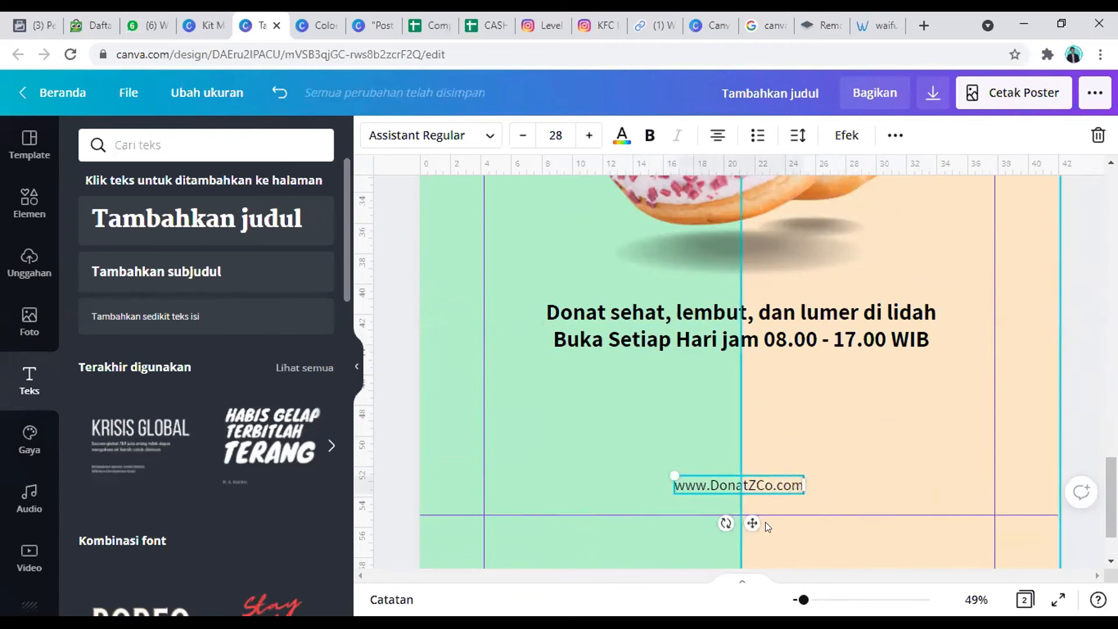
# Step: Move the website text down closer to the poster's lower margin guide
pyautogui.moveTo(741, 531); pyautogui.dragTo(741, 532)
pyautogui.click(779, 451)
pyautogui.scroll(-2, 779, 452)
pyautogui.click(774, 424)
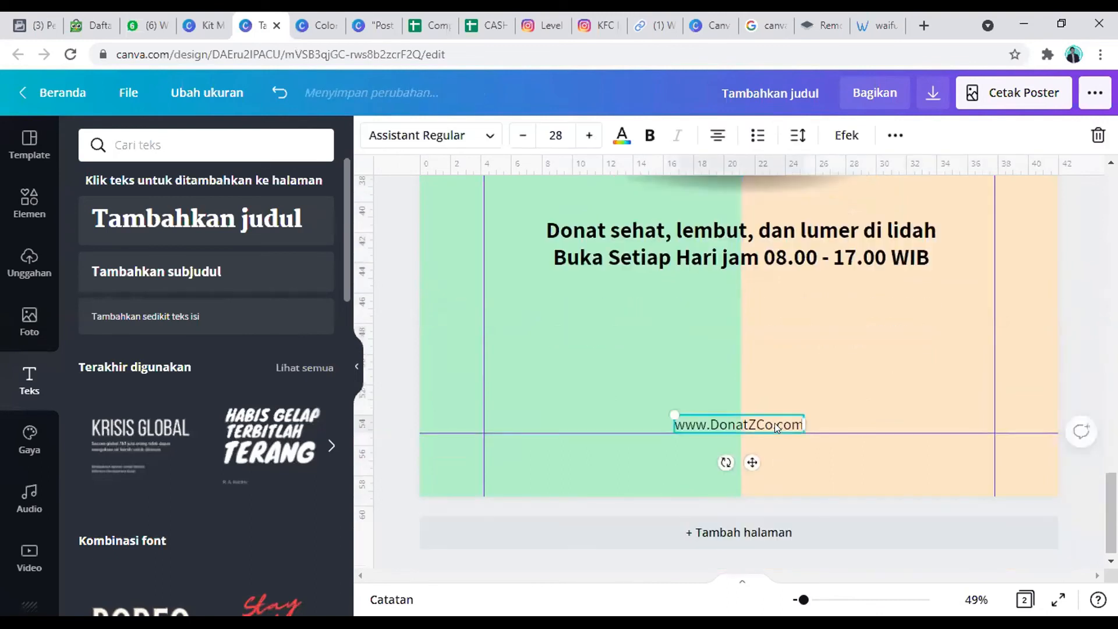
# Step: Duplicate the website text twice, placing one copy on the green block and one at the beige block's outer margin guide
pyautogui.moveTo(752, 462); pyautogui.dragTo(571, 480)
pyautogui.moveTo(735, 418); pyautogui.dragTo(750, 460)
pyautogui.moveTo(846, 446); pyautogui.dragTo(969, 431)
pyautogui.scroll(3, 908, 402)
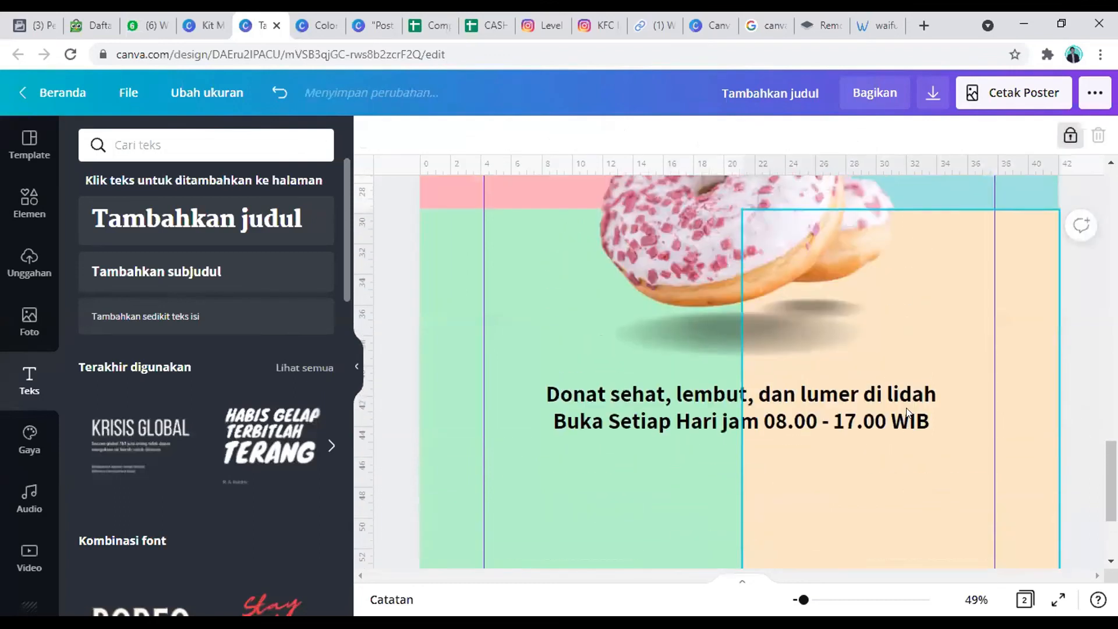
pyautogui.scroll(-3, 710, 367)
pyautogui.click(621, 396)
pyautogui.click(583, 432)
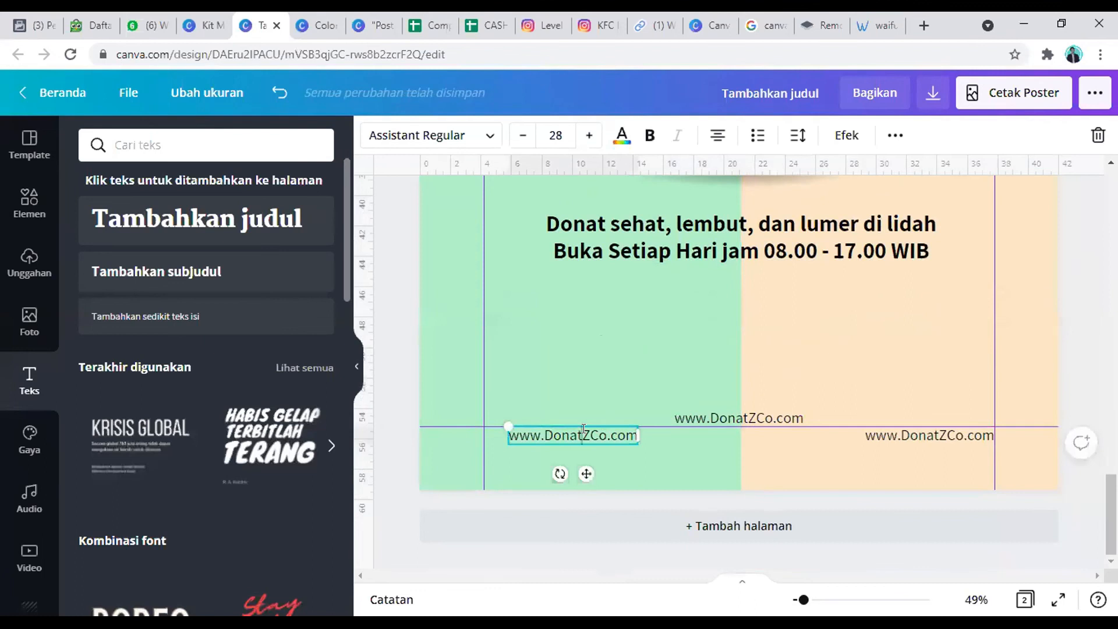
pyautogui.click(584, 429)
pyautogui.write('@Donat')
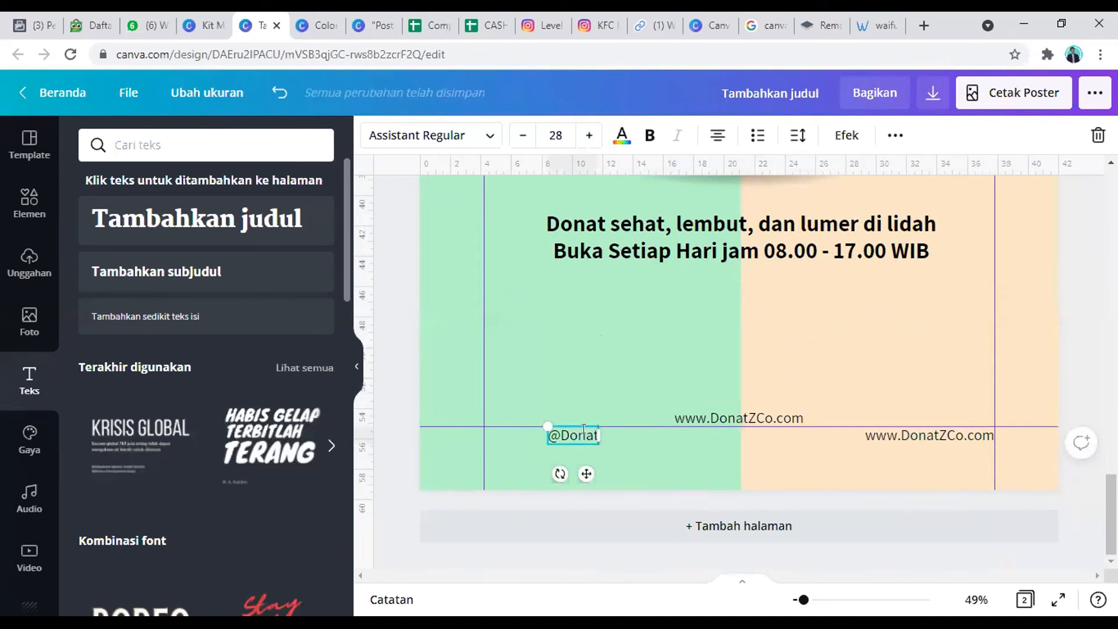
pyautogui.write('Zco')
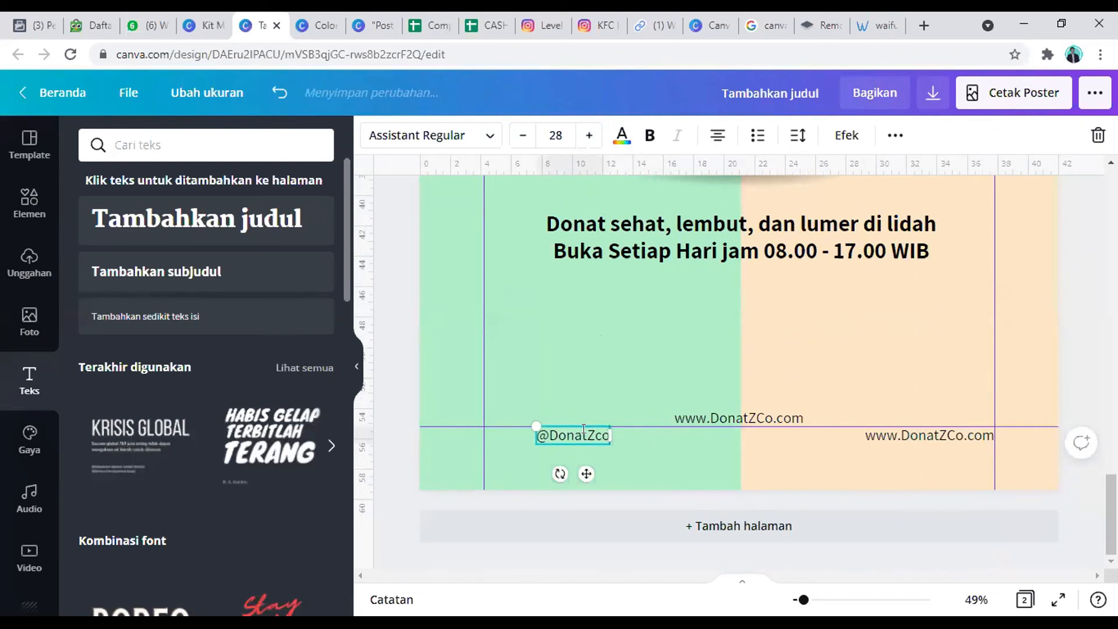
pyautogui.moveTo(586, 474); pyautogui.dragTo(561, 473)
# Step: Replace the website copy on the beige block with the contact phone number and align it to the outer margin guide
pyautogui.click(921, 435)
pyautogui.doubleClick(920, 434)
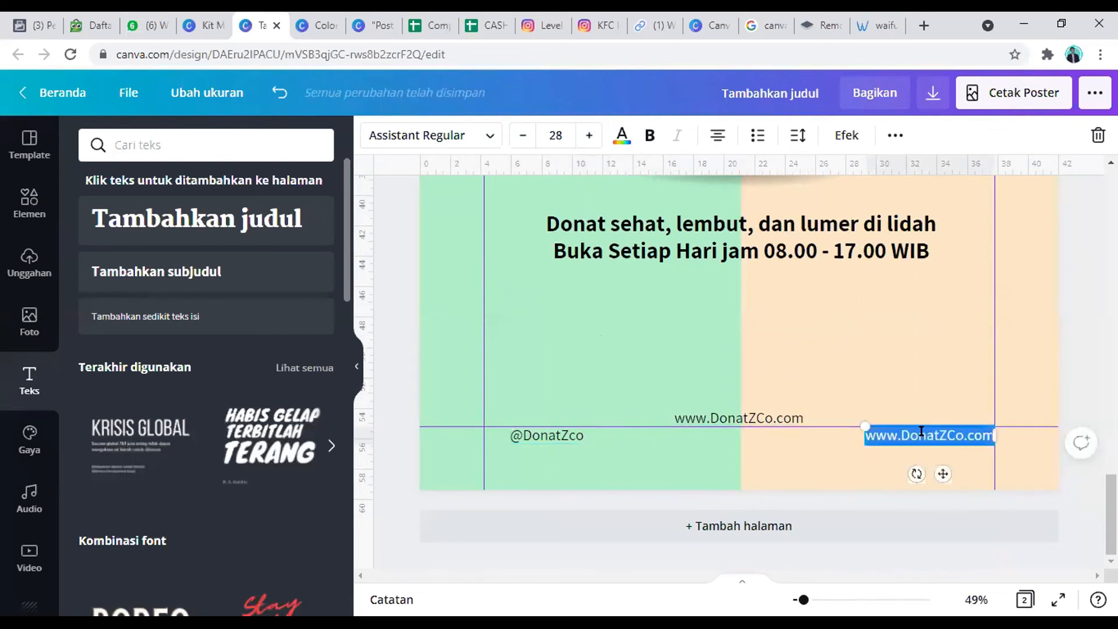
pyautogui.write('0812345')
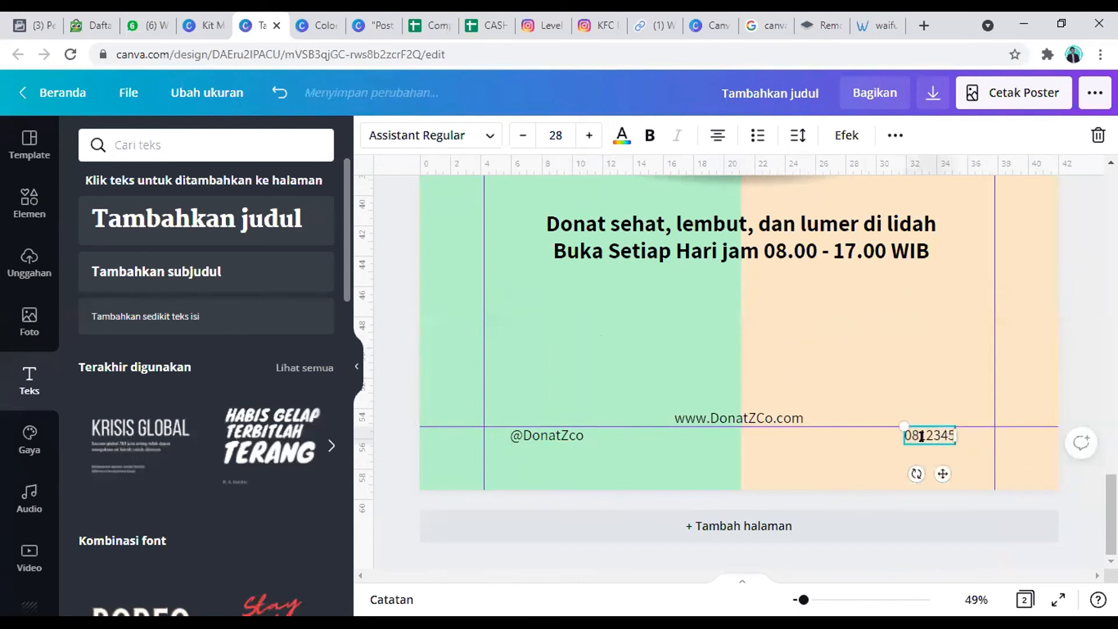
pyautogui.write('67890')
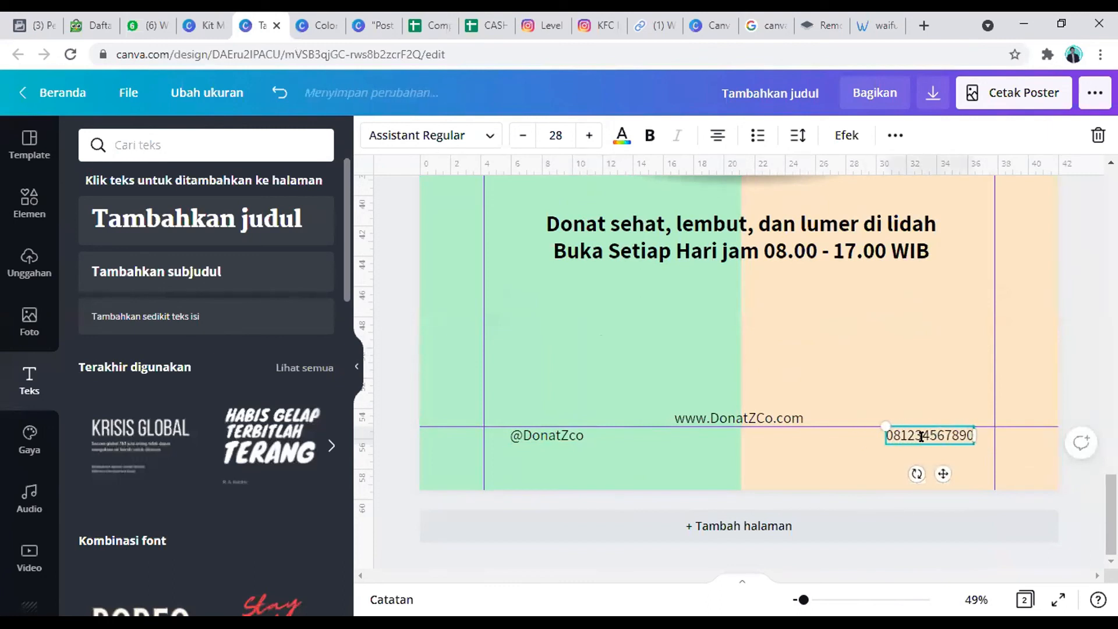
pyautogui.click(962, 475)
pyautogui.click(934, 436)
pyautogui.moveTo(940, 474)
pyautogui.mouseDown()
pyautogui.moveTo(955, 476)
pyautogui.moveTo(949, 457)
pyautogui.mouseUp()
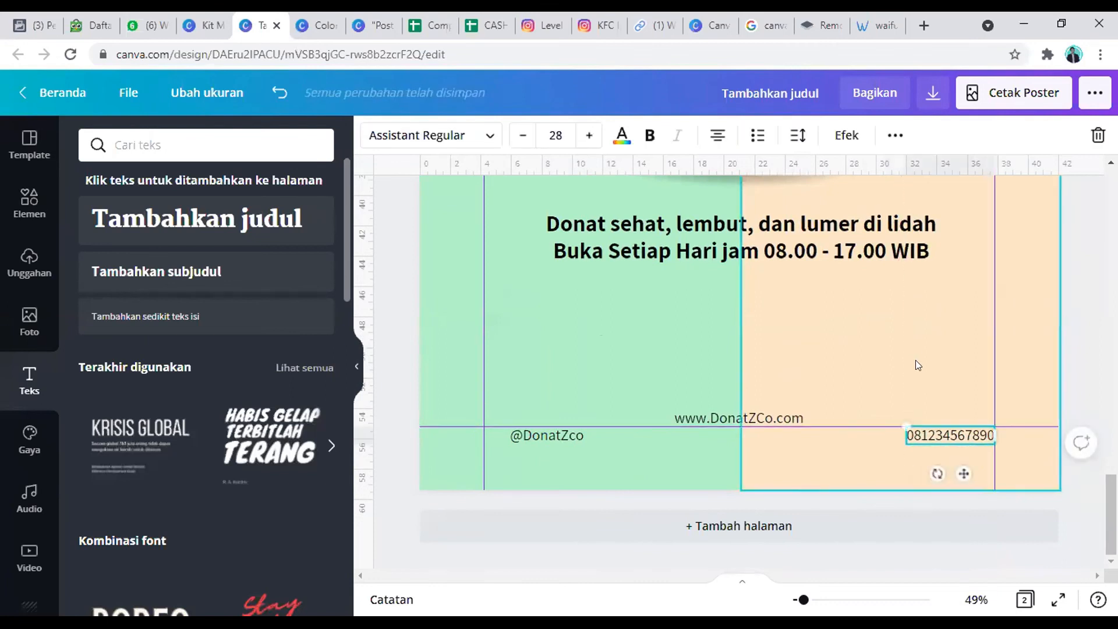
# Step: Search the design elements for "pattern fun"
pyautogui.scroll(5, 917, 359)
pyautogui.scroll(3, 919, 359)
pyautogui.scroll(-3, 916, 369)
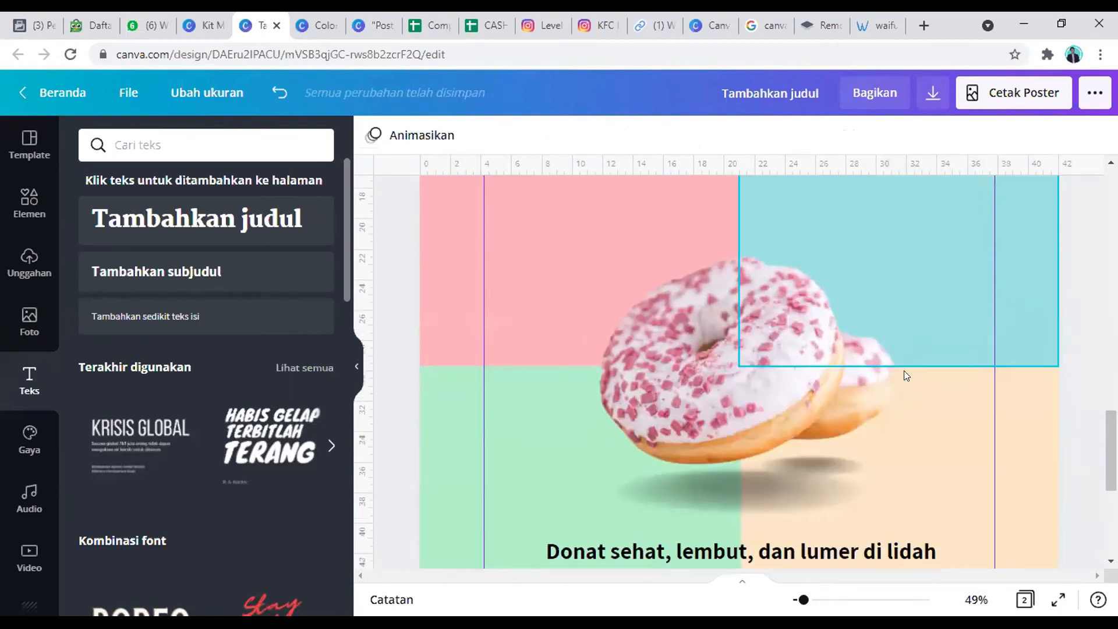
pyautogui.click(779, 390)
pyautogui.scroll(3, 814, 394)
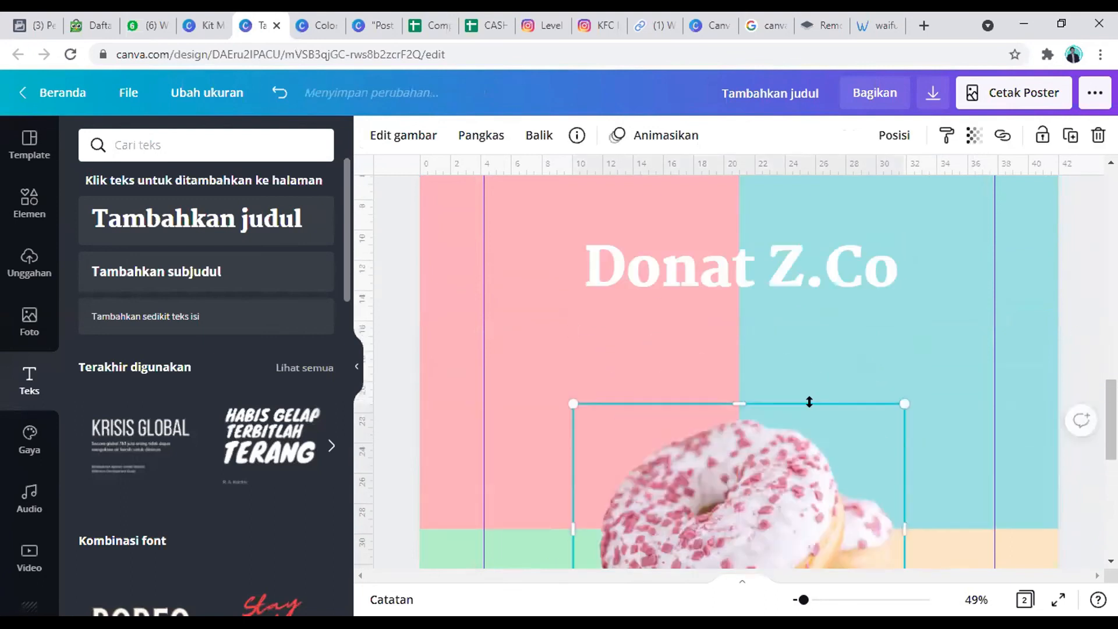
pyautogui.click(29, 201)
pyautogui.click(180, 135)
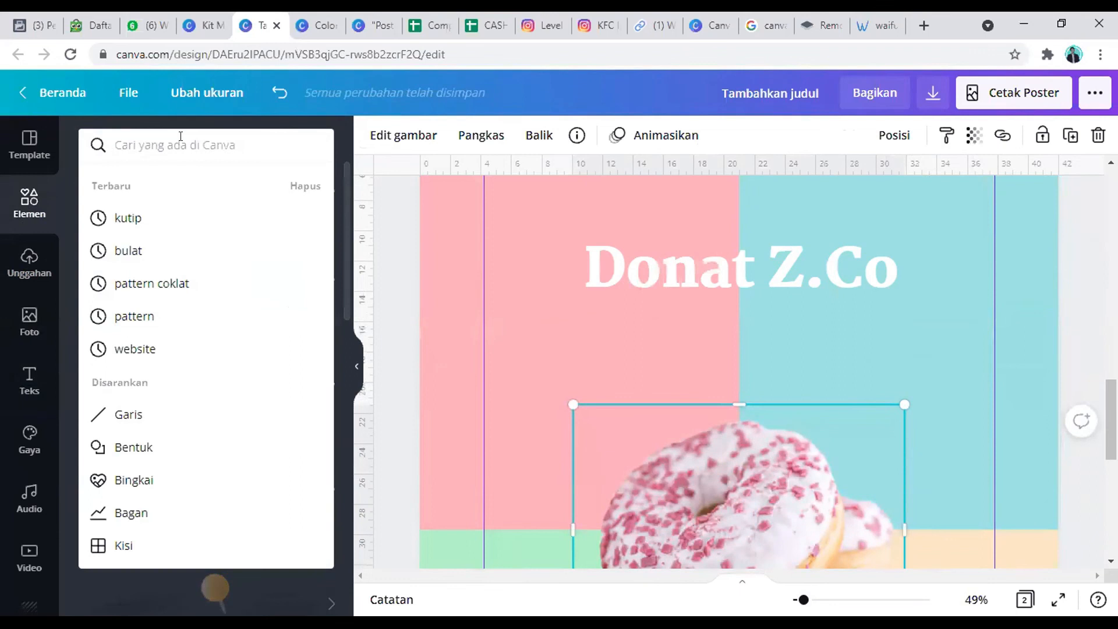
pyautogui.write('pattern')
pyautogui.write('fun')
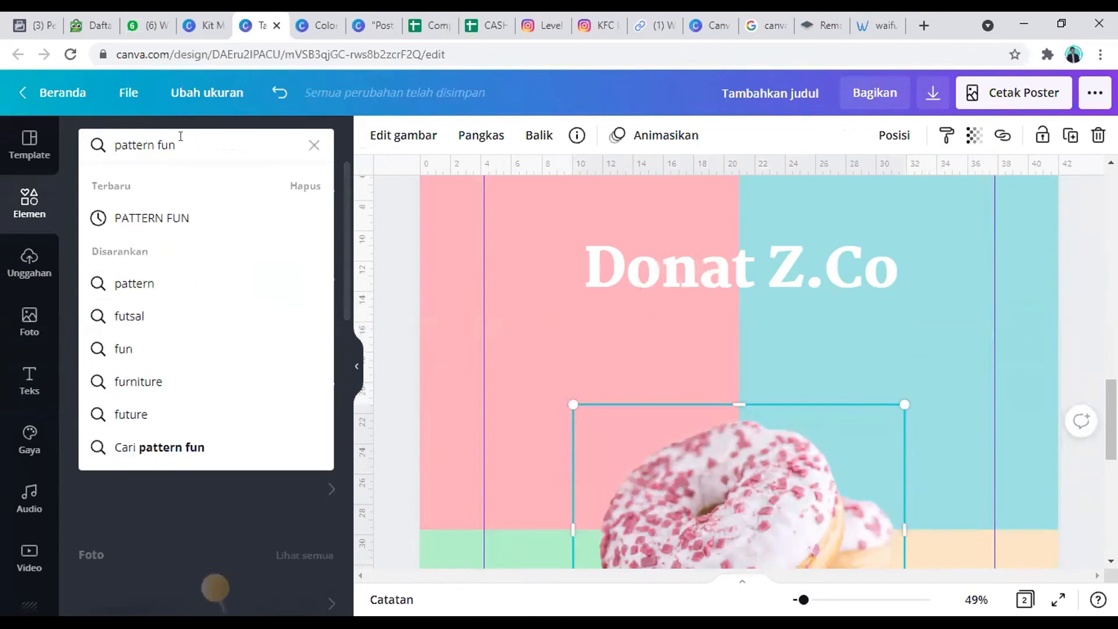
pyautogui.press('Return')
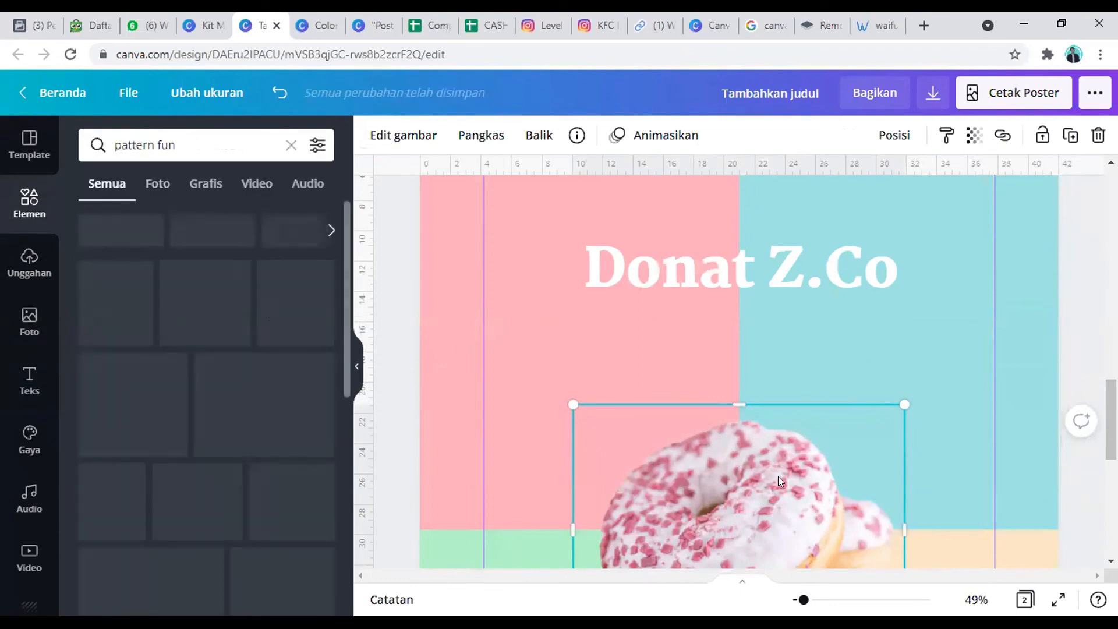
# Step: Add the transparent confetti pattern of half circles, lines and dots at the poster's upper-left corner and enlarge it to the full poster width
pyautogui.click(977, 600)
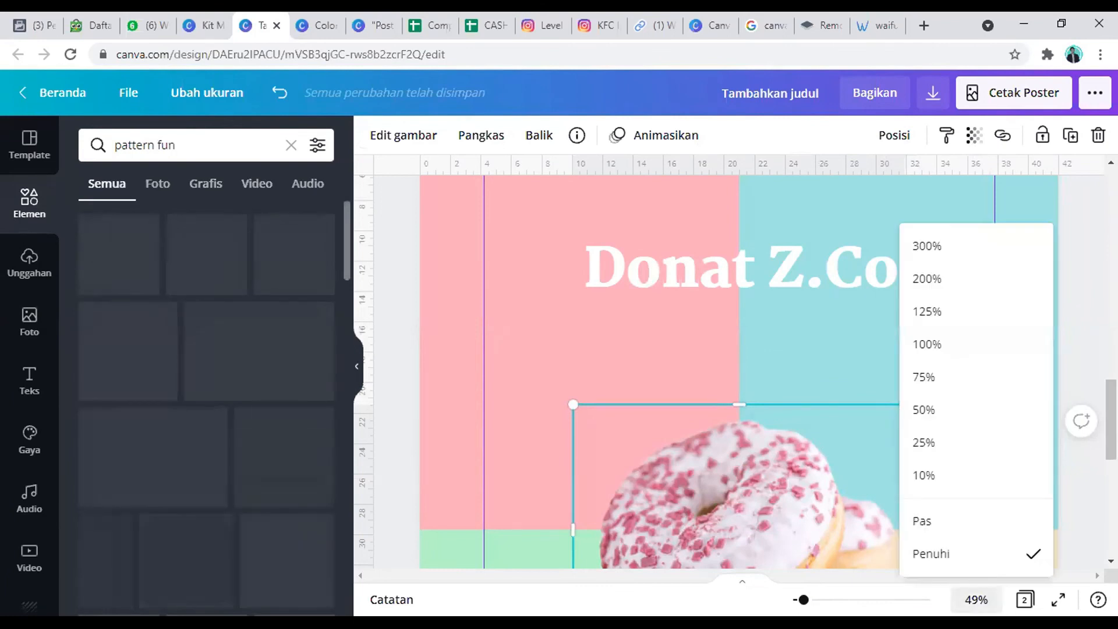
pyautogui.click(977, 523)
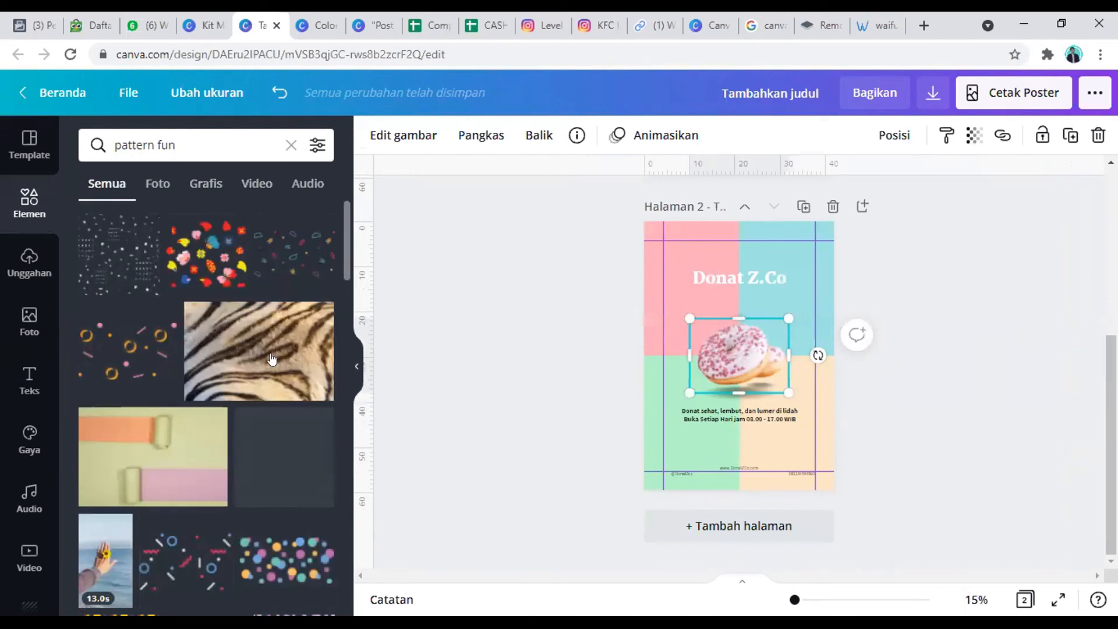
pyautogui.click(308, 266)
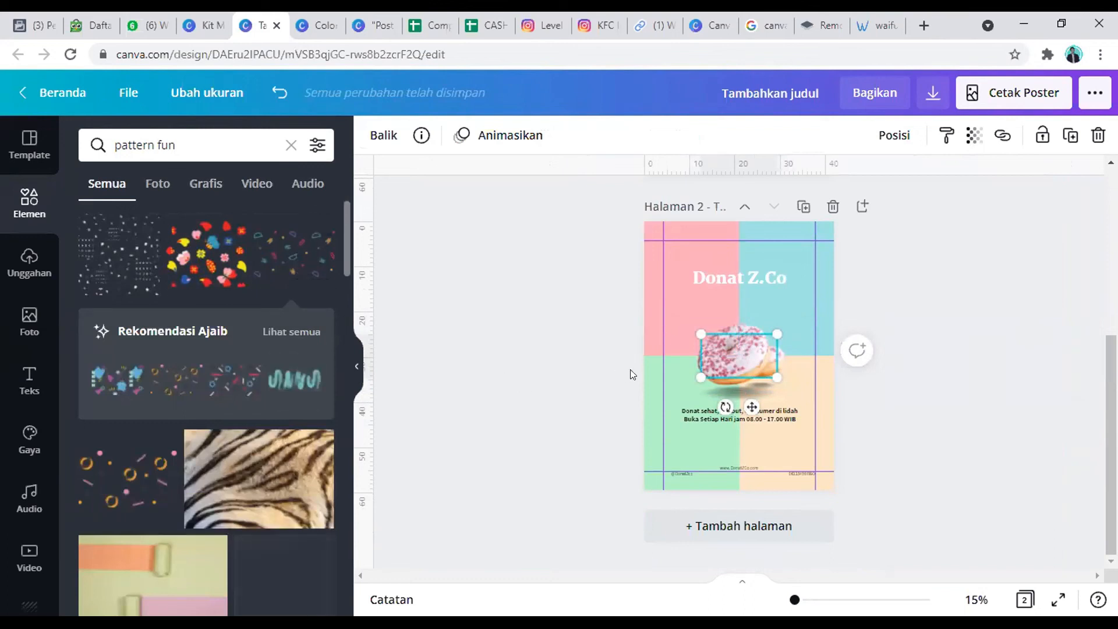
pyautogui.moveTo(749, 408); pyautogui.dragTo(691, 298)
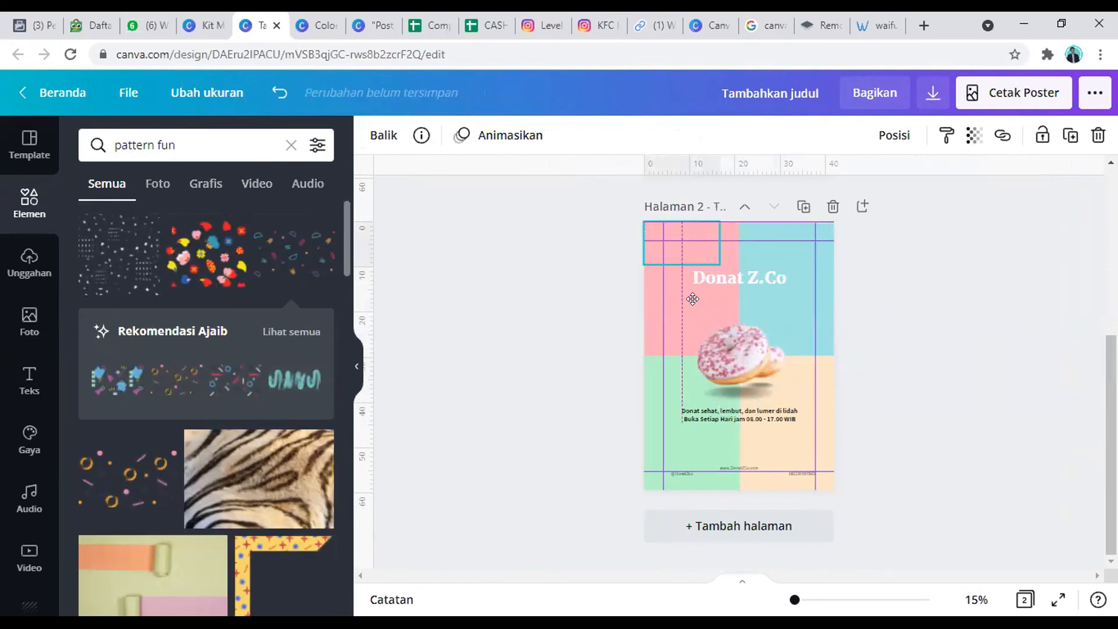
pyautogui.moveTo(720, 264); pyautogui.dragTo(835, 337)
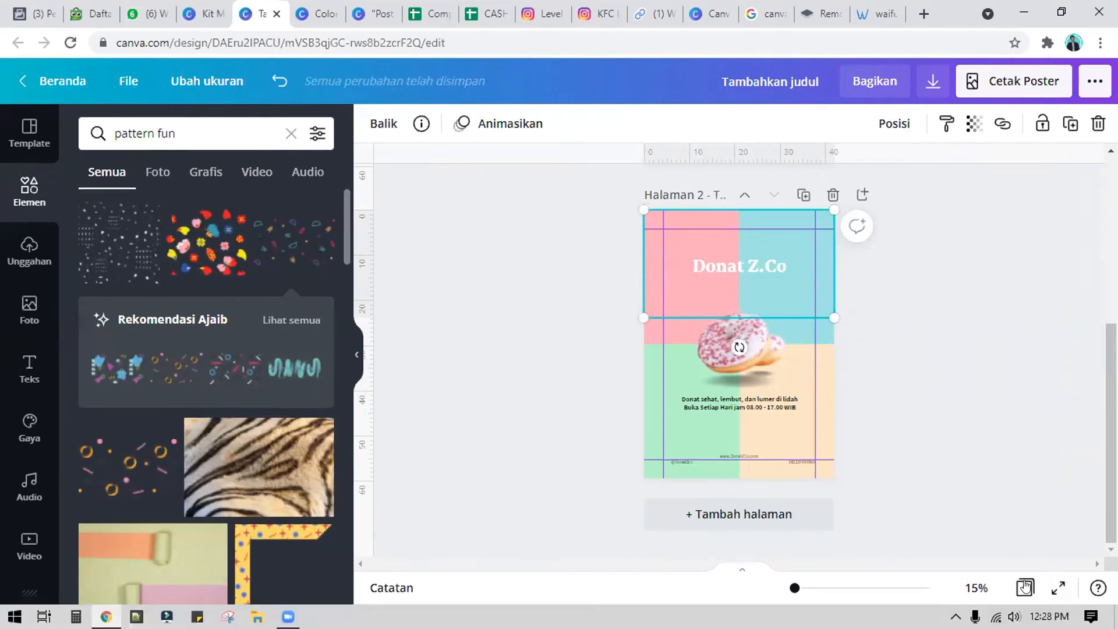
# Step: Preview the poster in full screen and start a one-minute countdown timer
pyautogui.click(1059, 601)
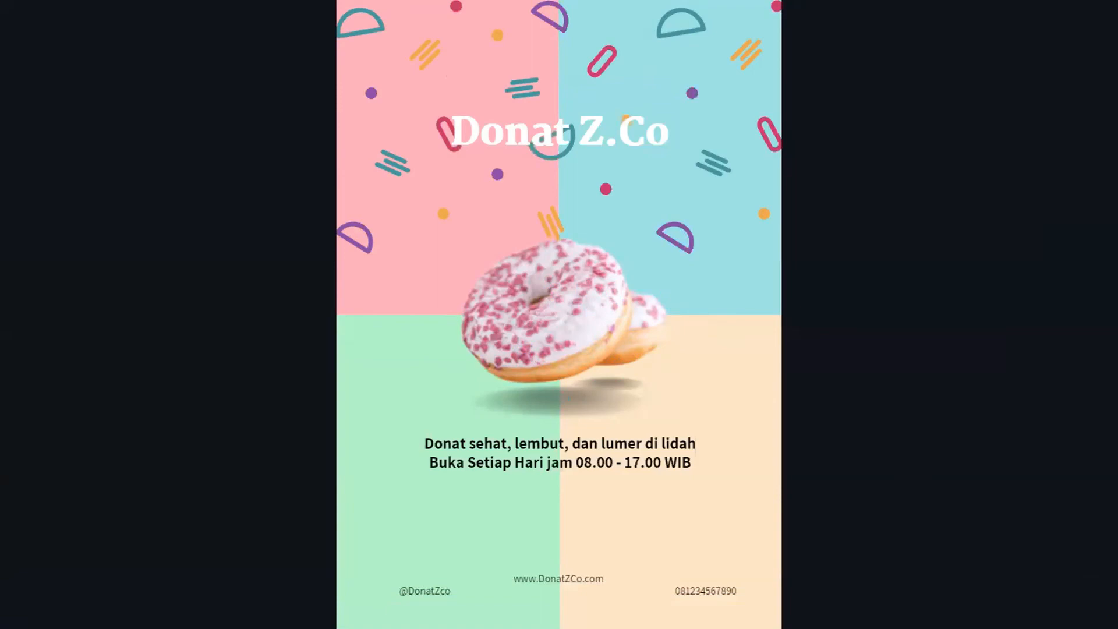
pyautogui.press('1')
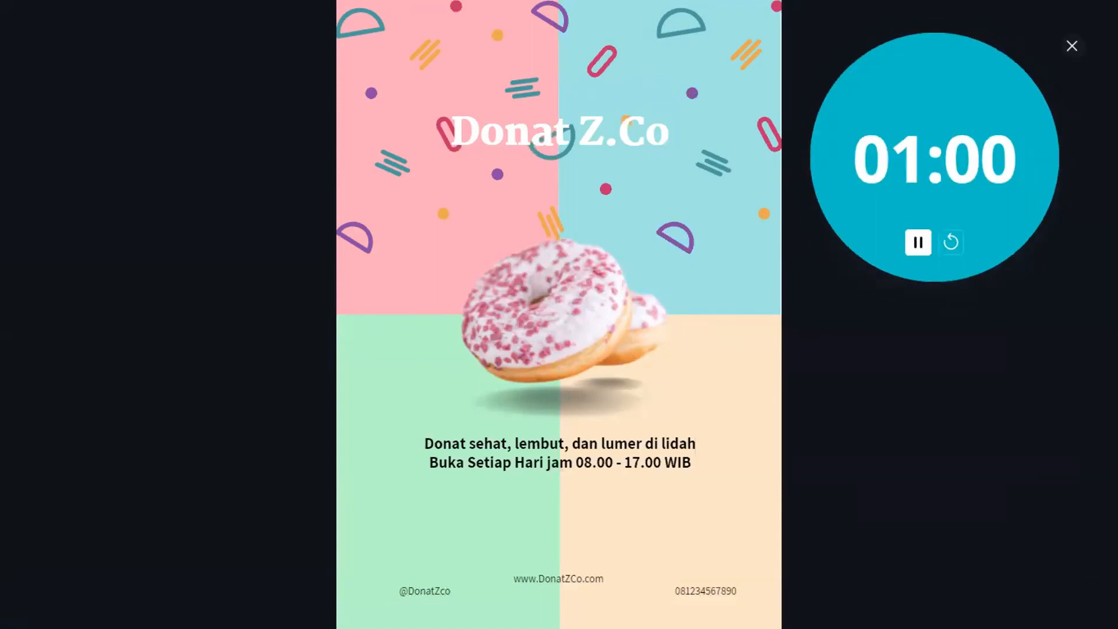
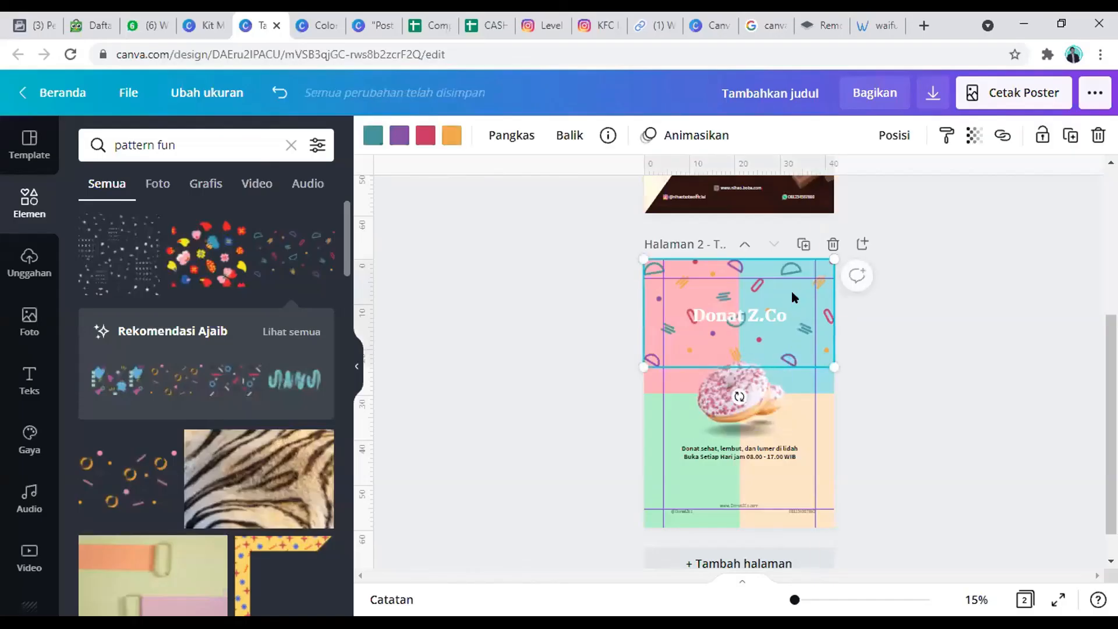
# Step: Duplicate the confetti pattern downward twice to cover the whole poster and group the three copies
pyautogui.moveTo(791, 289); pyautogui.dragTo(793, 483)
pyautogui.scroll(-1, 795, 412)
pyautogui.scroll(-1, 794, 402)
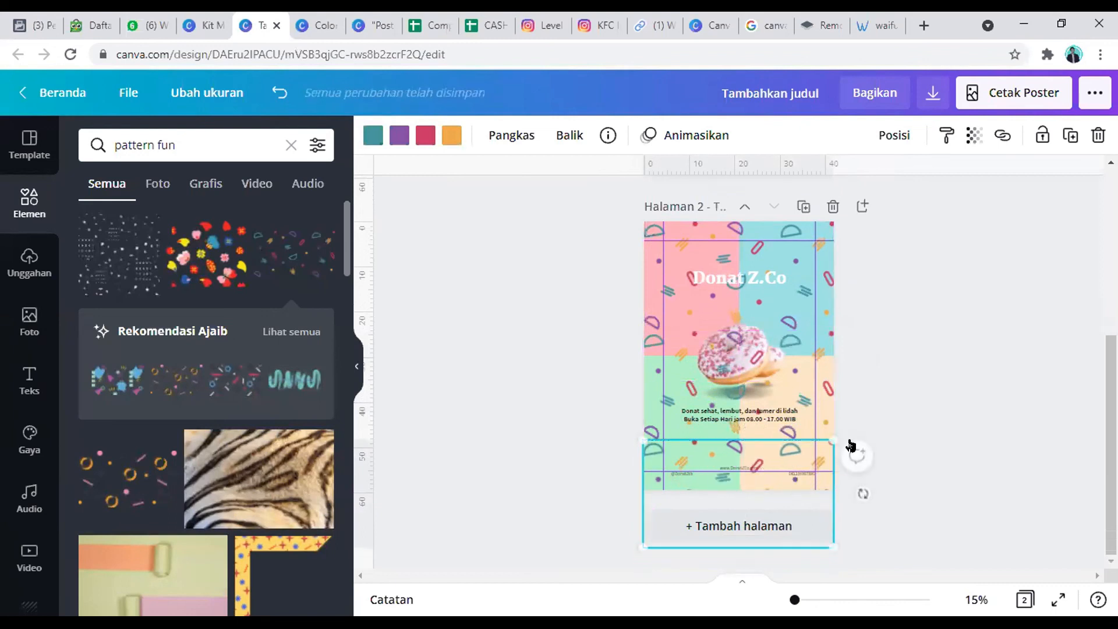
pyautogui.keyDown('shift'); pyautogui.click(688, 373); pyautogui.keyUp('shift')
pyautogui.keyDown('shift'); pyautogui.click(687, 279); pyautogui.keyUp('shift')
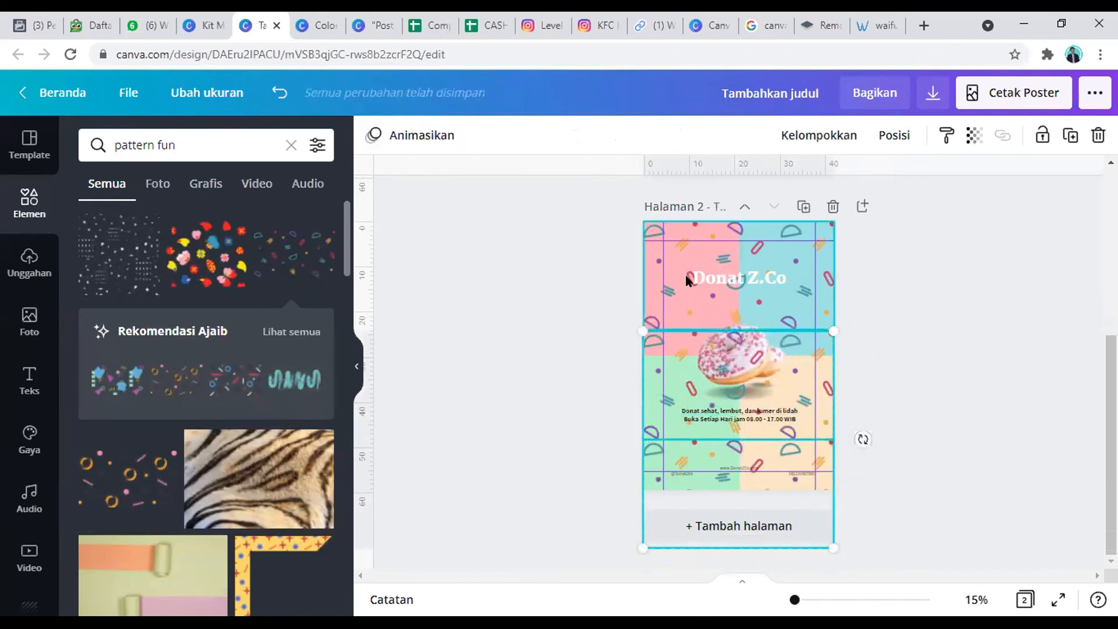
pyautogui.keyDown('shift'); pyautogui.click(675, 274); pyautogui.keyUp('shift')
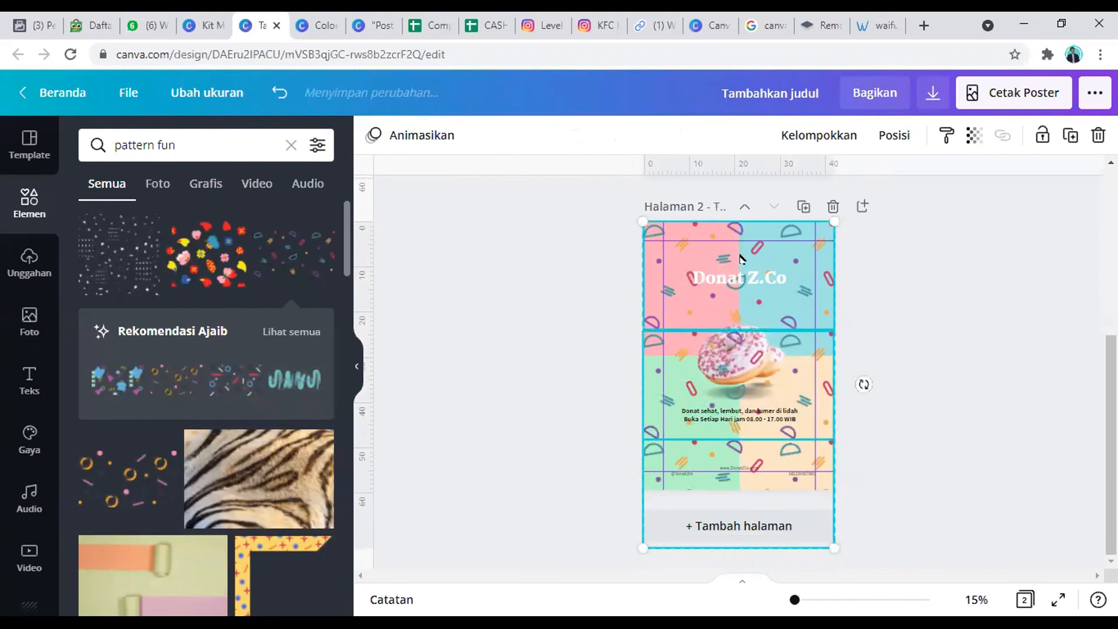
pyautogui.click(833, 129)
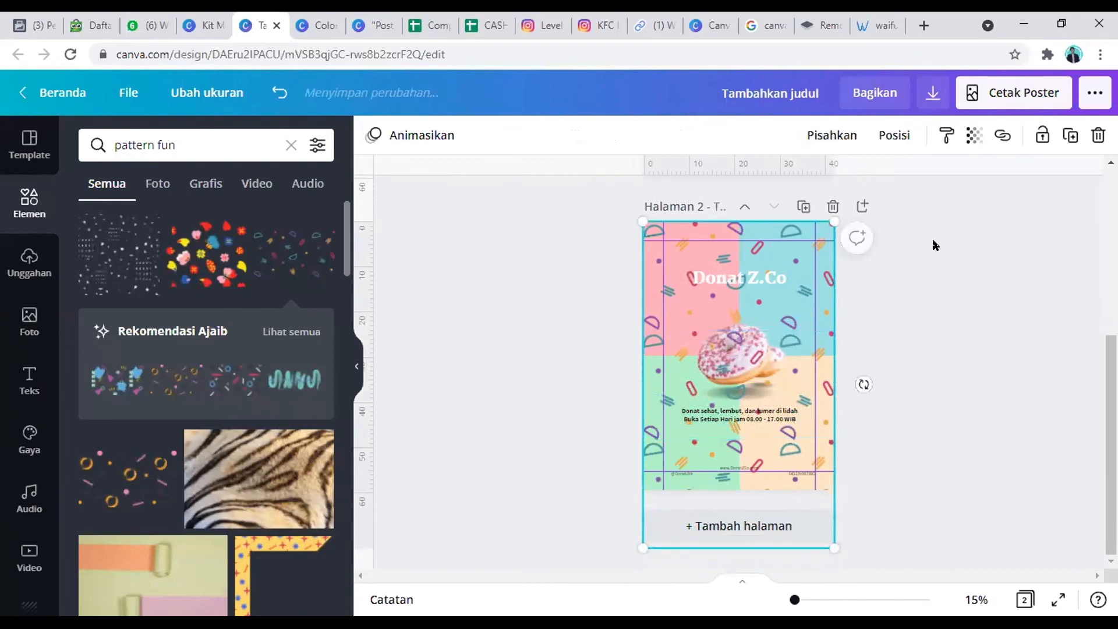
# Step: Send the grouped pattern to the back, then bring it forward one layer to sit just above the coloured background
pyautogui.click(895, 138)
pyautogui.click(790, 217)
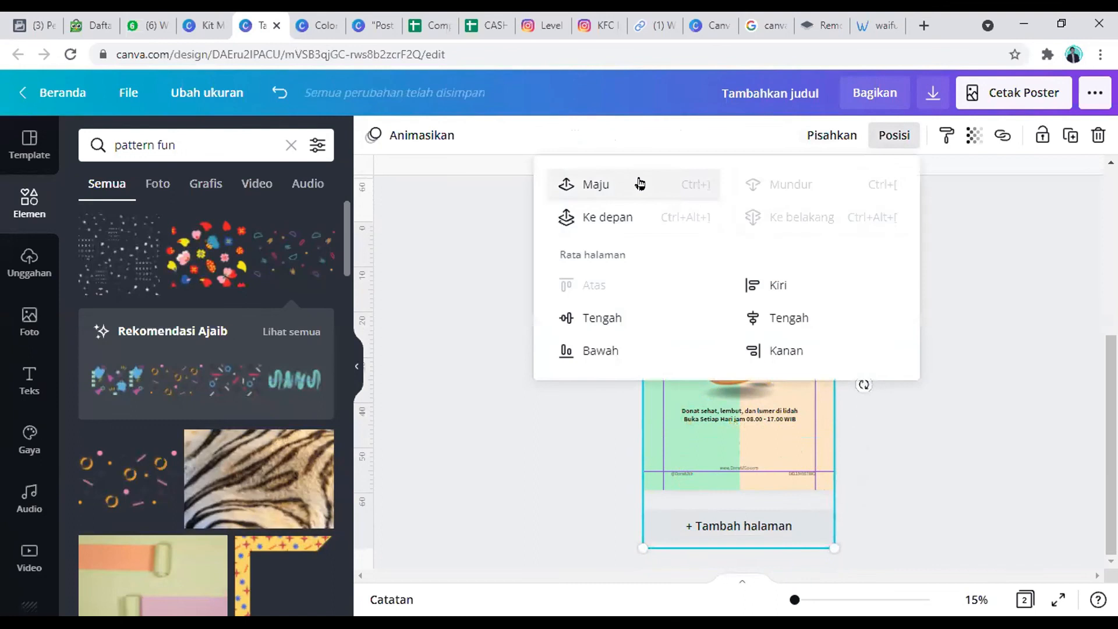
pyautogui.click(640, 184)
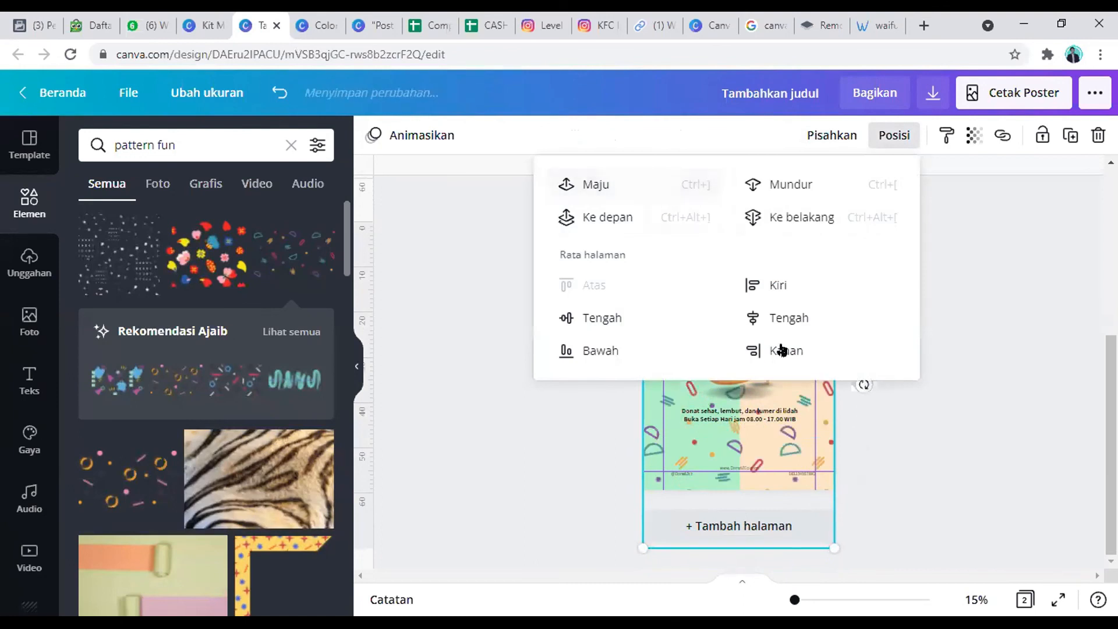
pyautogui.click(945, 421)
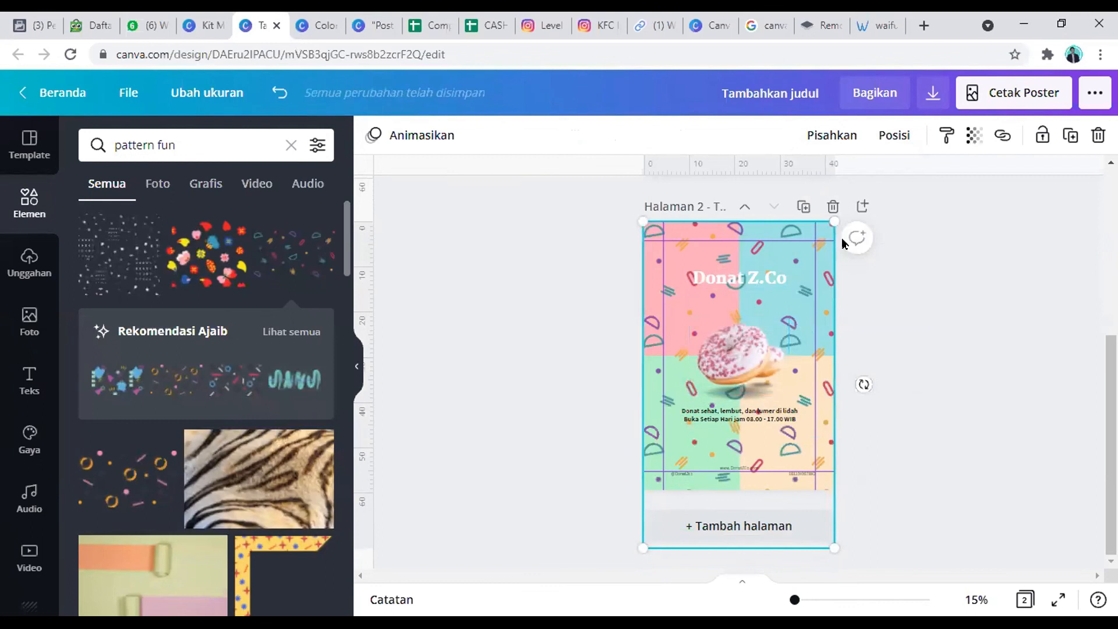
# Step: Set the transparency of the grouped confetti pattern to 15
pyautogui.click(977, 138)
pyautogui.moveTo(909, 185); pyautogui.dragTo(832, 186)
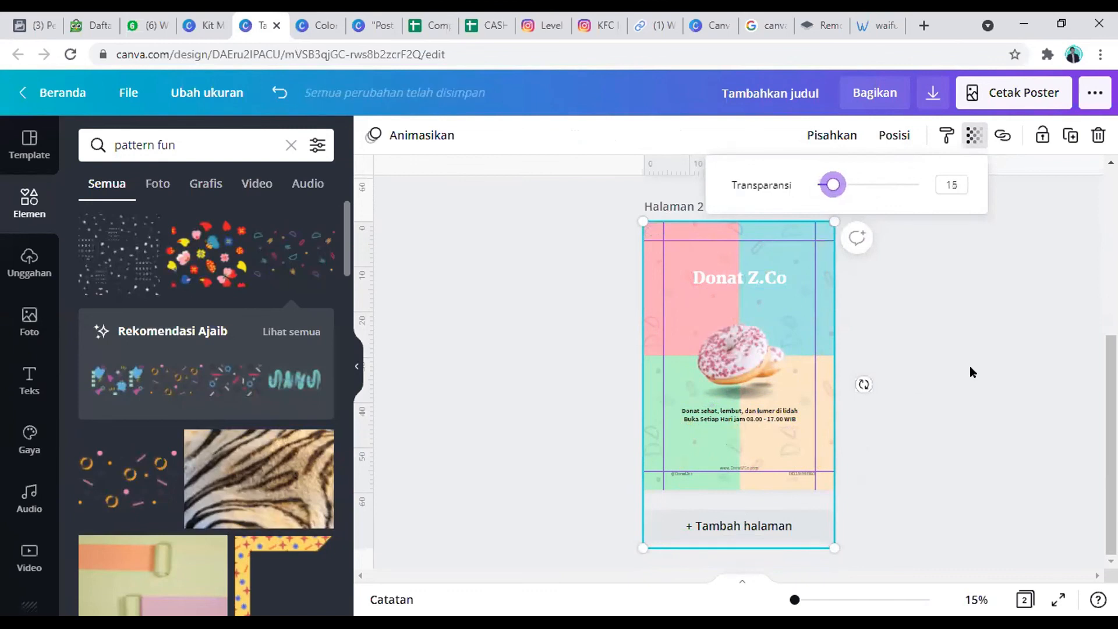
pyautogui.click(752, 435)
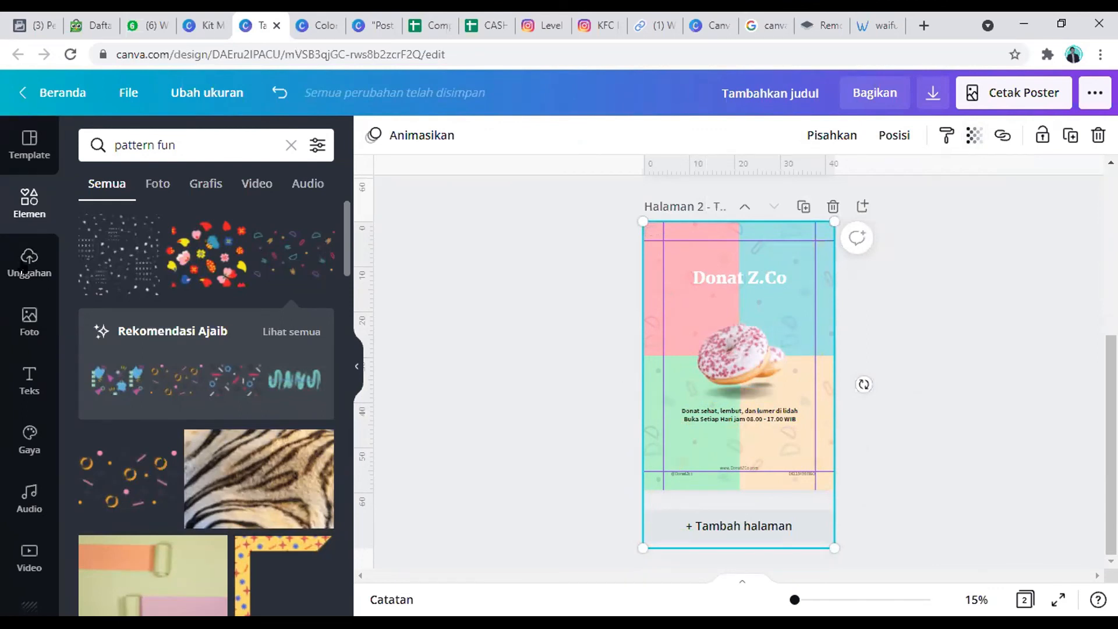
# Step: Add a plain square from the lines and shapes collection and flatten it into a narrow band behind the Donat Z.Co title
pyautogui.click(290, 147)
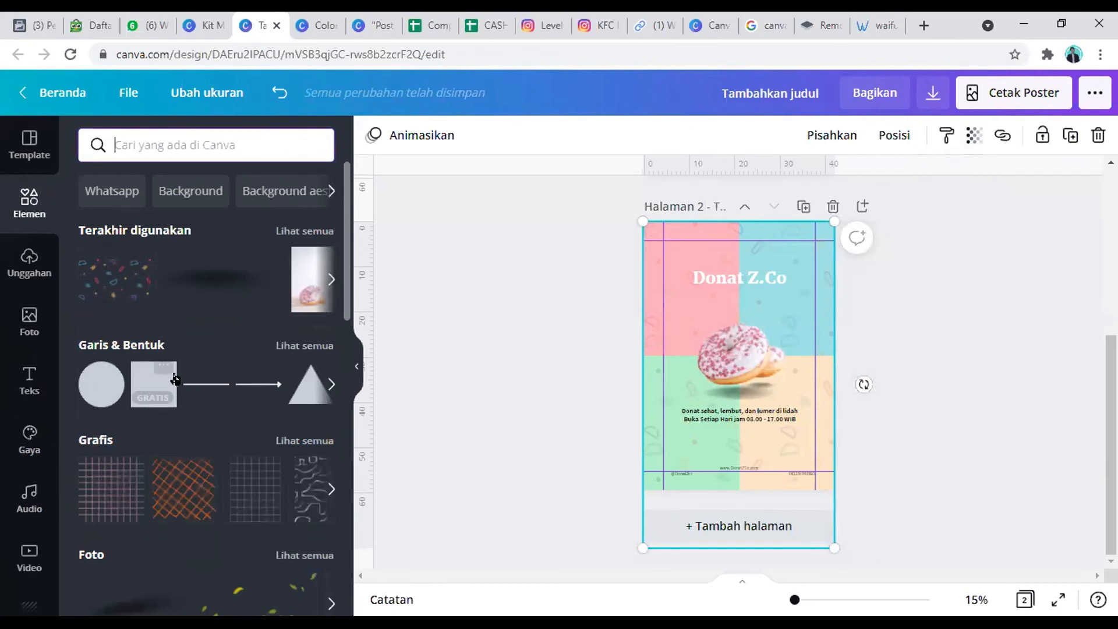
pyautogui.click(290, 345)
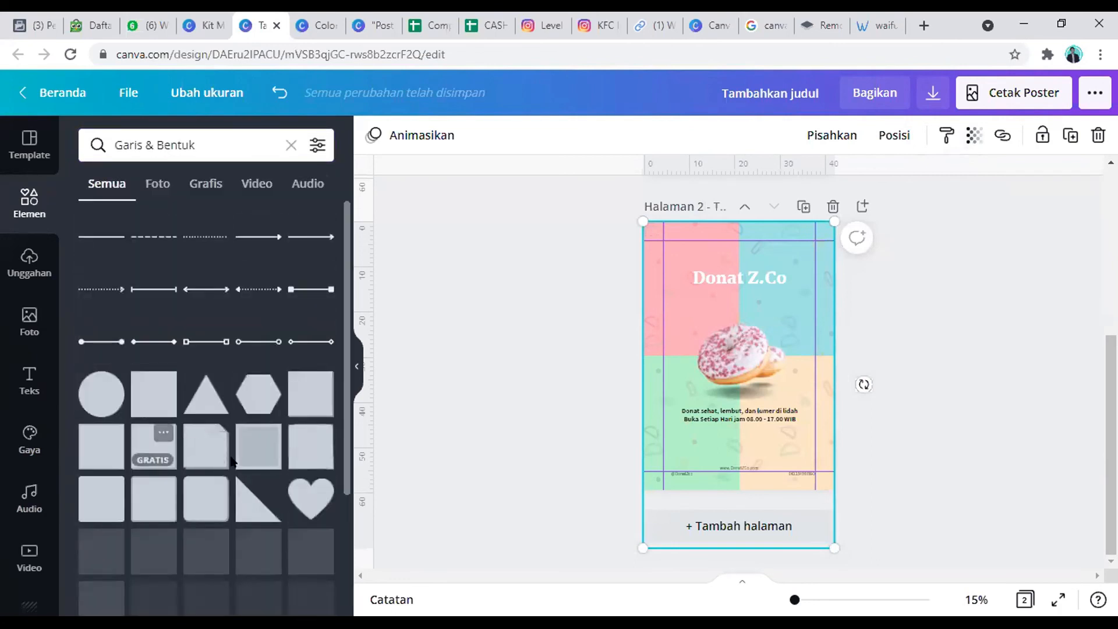
pyautogui.click(111, 489)
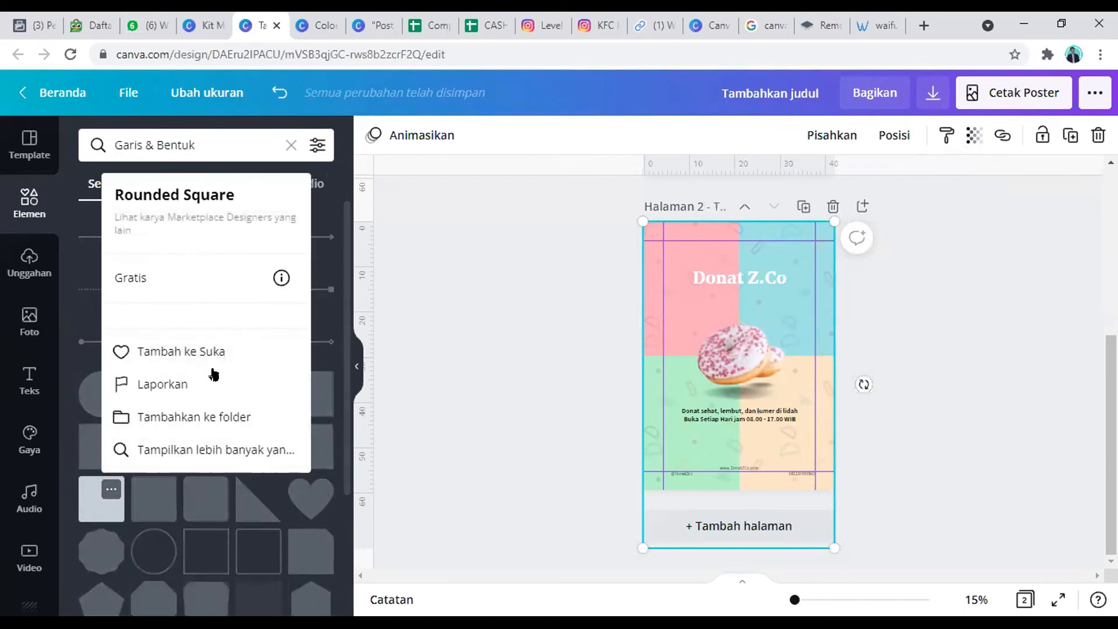
pyautogui.click(451, 233)
pyautogui.click(154, 396)
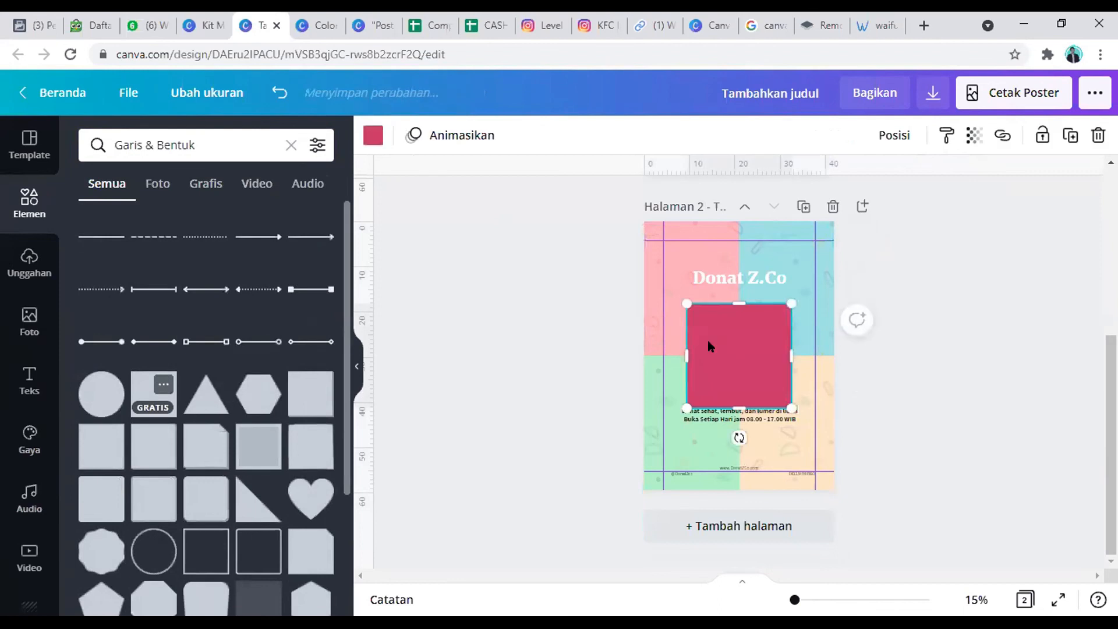
pyautogui.moveTo(726, 335); pyautogui.dragTo(721, 310)
pyautogui.moveTo(739, 371); pyautogui.dragTo(695, 294)
# Step: Try several palette and photo colours on the title band and settle on the dark dusty pink from the donut photo
pyautogui.click(373, 136)
pyautogui.scroll(-5, 247, 364)
pyautogui.scroll(1, 176, 437)
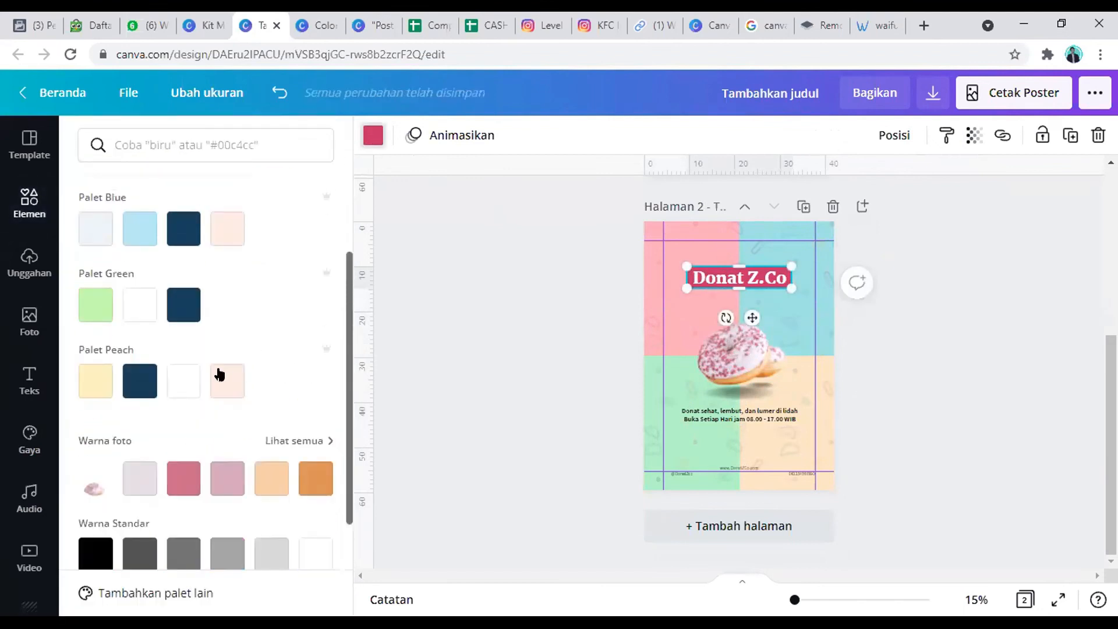
pyautogui.click(96, 385)
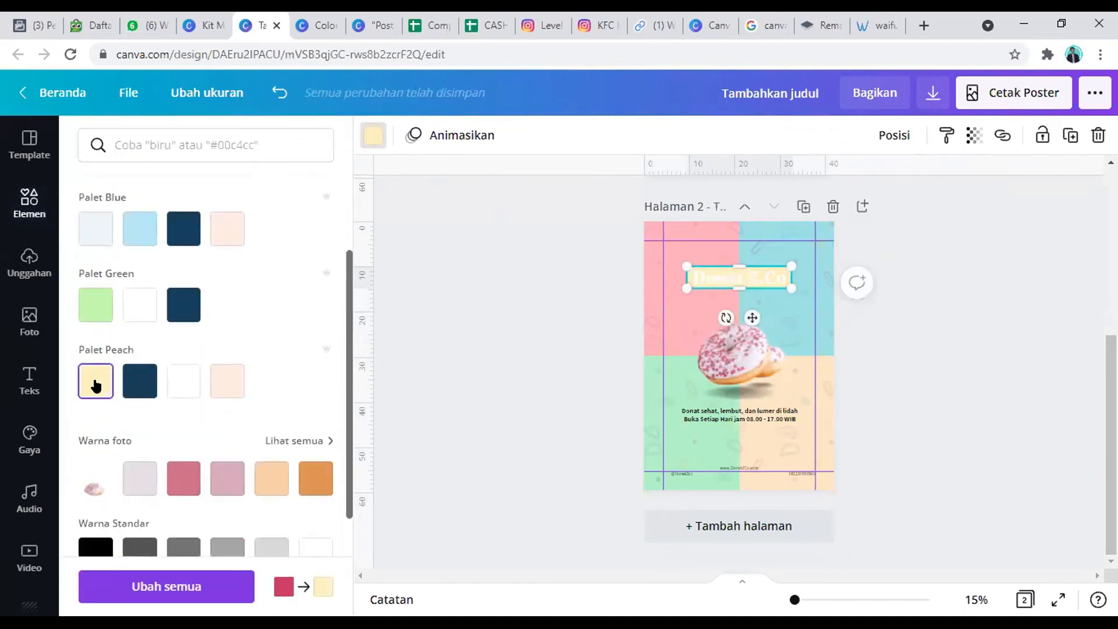
pyautogui.scroll(-1, 176, 401)
pyautogui.click(177, 394)
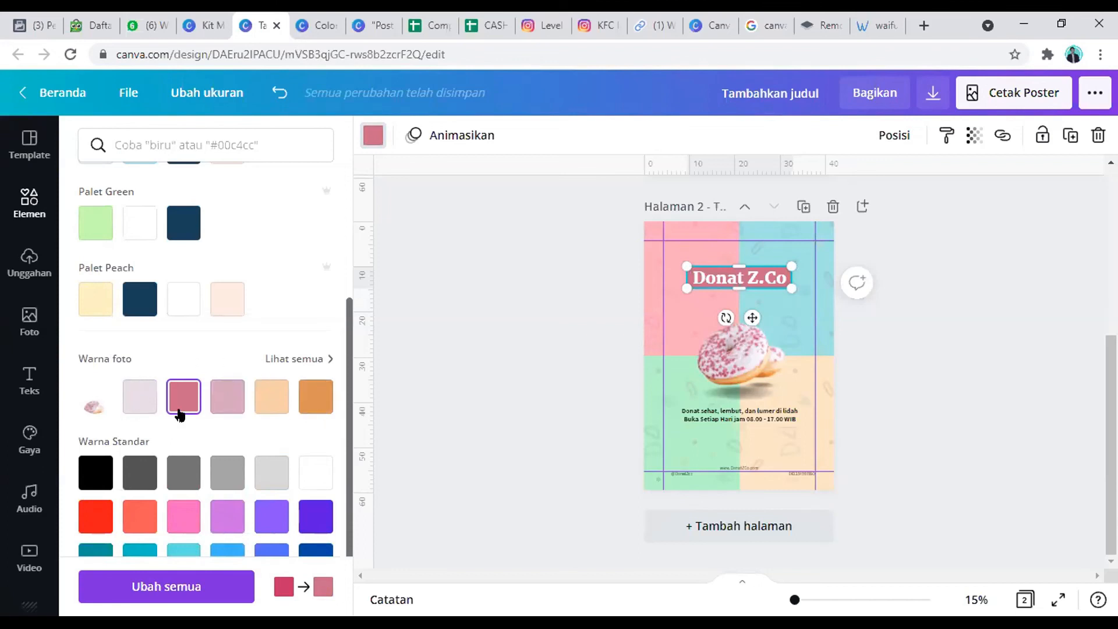
pyautogui.click(218, 402)
pyautogui.click(138, 401)
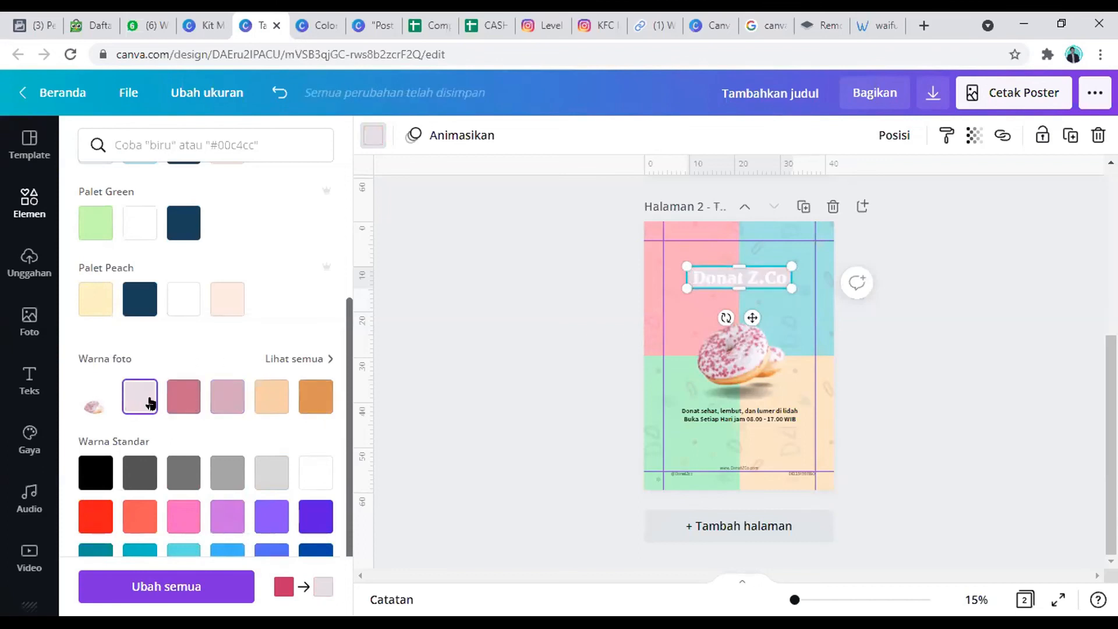
pyautogui.click(271, 404)
pyautogui.click(317, 401)
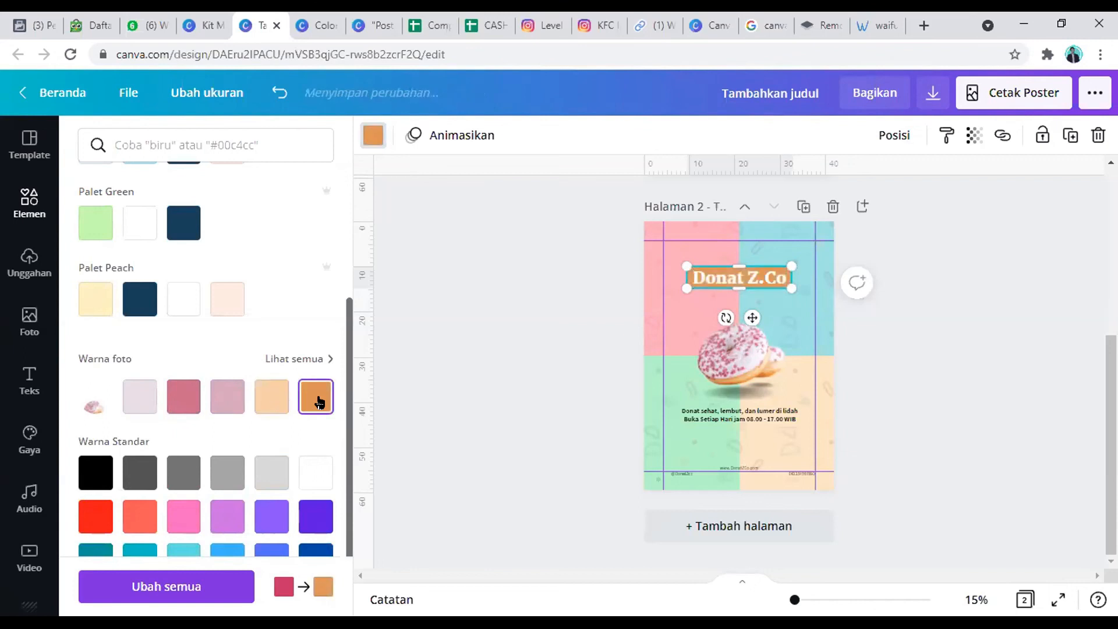
pyautogui.click(260, 403)
pyautogui.click(185, 402)
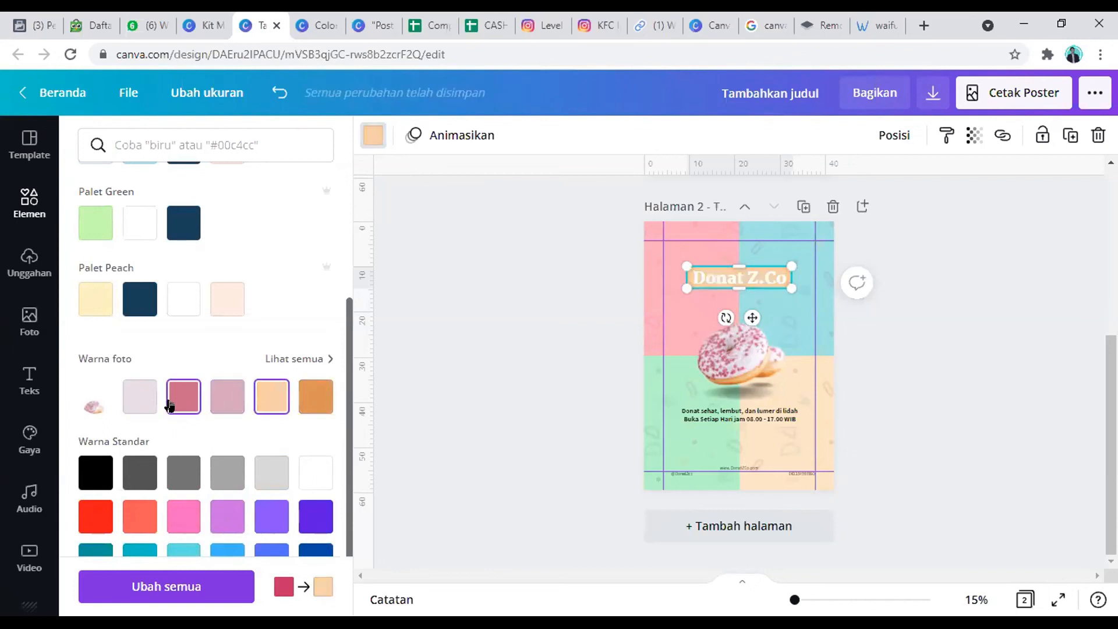
pyautogui.click(258, 398)
pyautogui.click(183, 396)
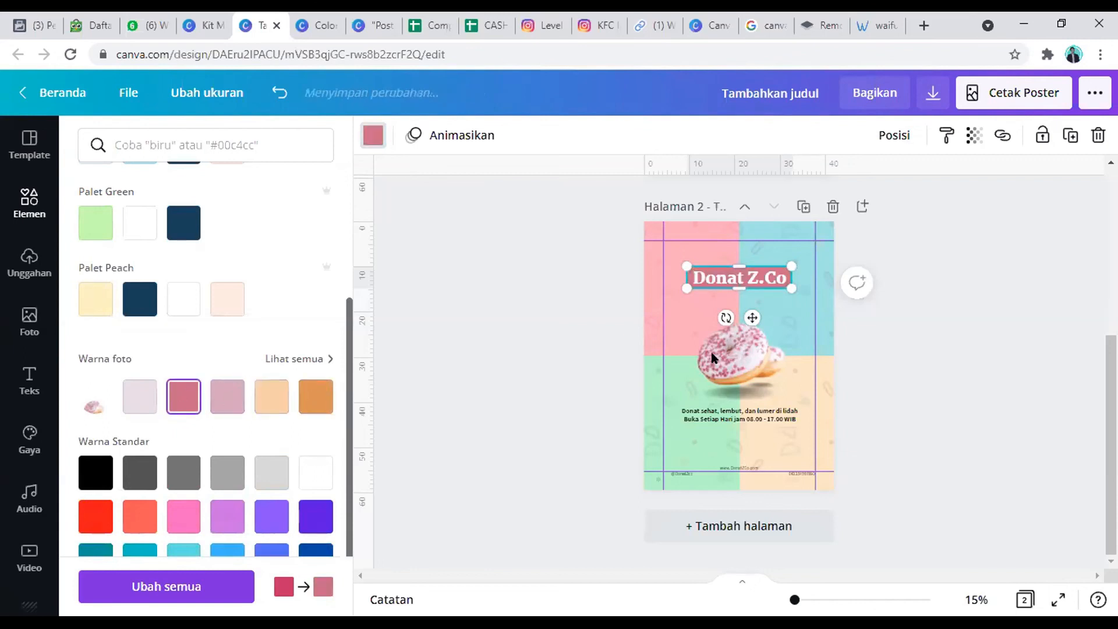
pyautogui.click(932, 318)
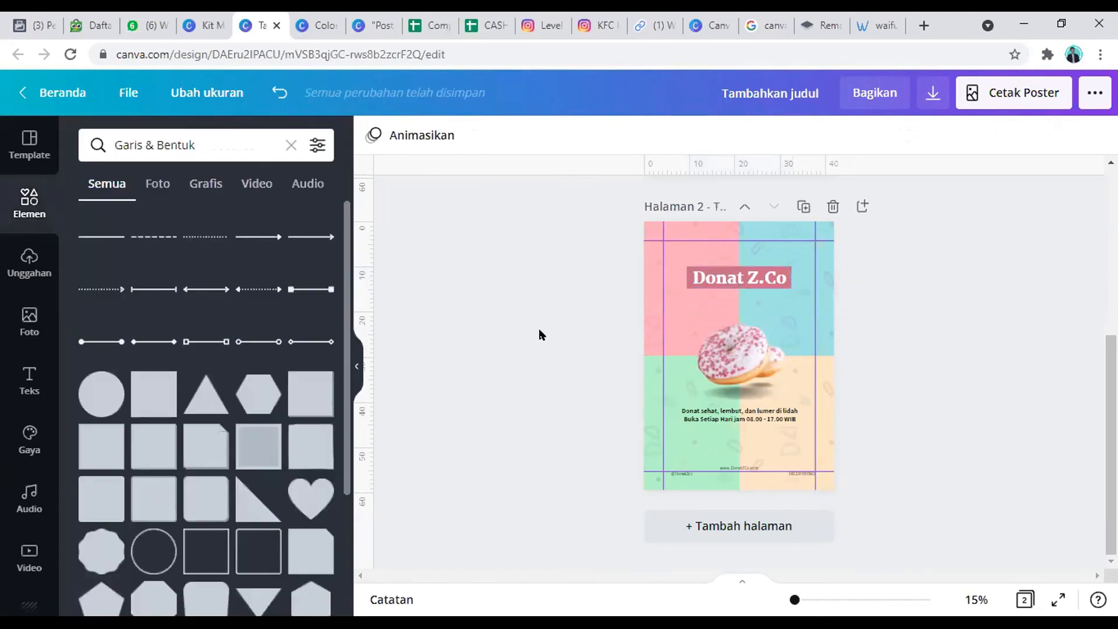
# Step: Add a plain solid line across the tagline and adjust its ends to a length of about 29
pyautogui.click(99, 233)
pyautogui.moveTo(749, 382); pyautogui.dragTo(746, 429)
pyautogui.moveTo(664, 410)
pyautogui.mouseDown()
pyautogui.moveTo(653, 401)
pyautogui.moveTo(672, 403)
pyautogui.mouseUp()
pyautogui.moveTo(809, 402); pyautogui.dragTo(798, 402)
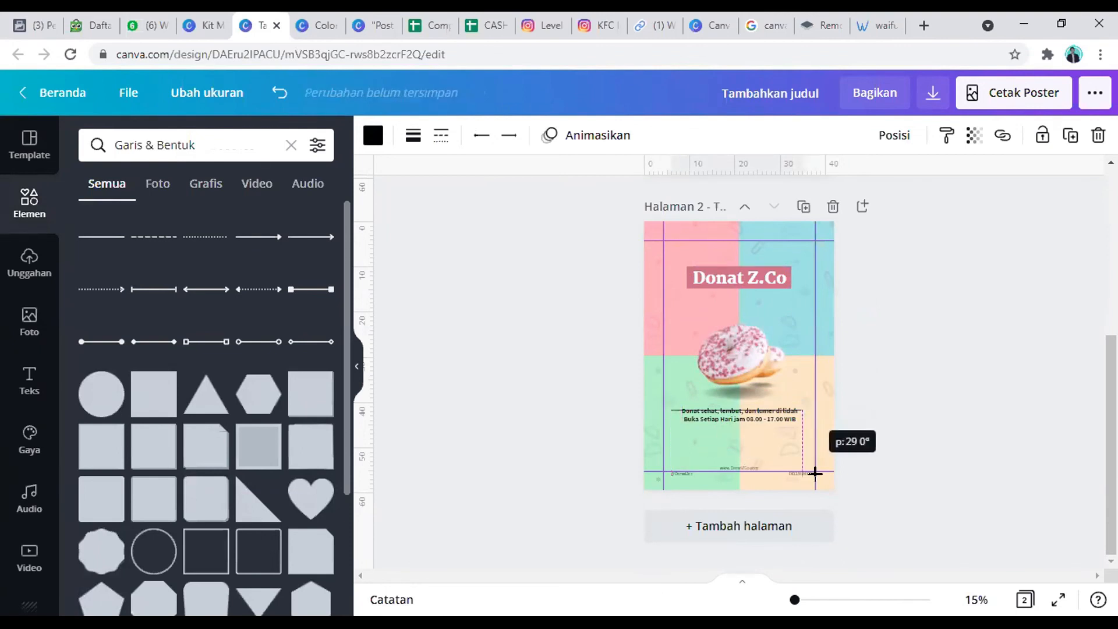
# Step: Set the line's thickness to 54 and centre it over the tagline "Donat sehat, lembut, dan lumer di lidah"
pyautogui.click(977, 600)
pyautogui.click(930, 553)
pyautogui.scroll(-3, 751, 399)
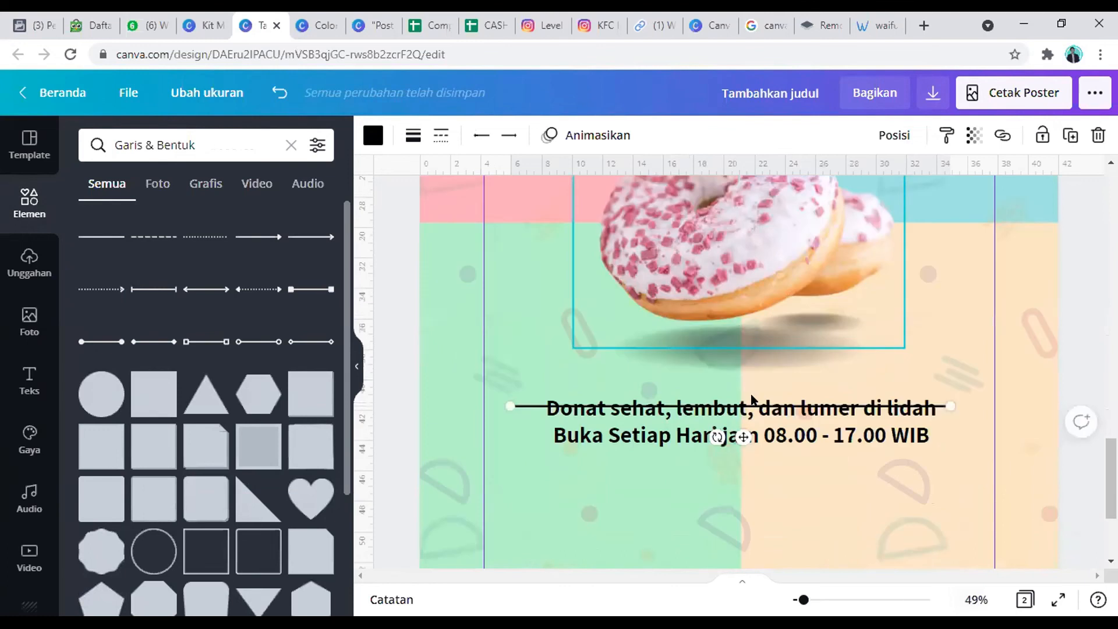
pyautogui.scroll(-1, 751, 399)
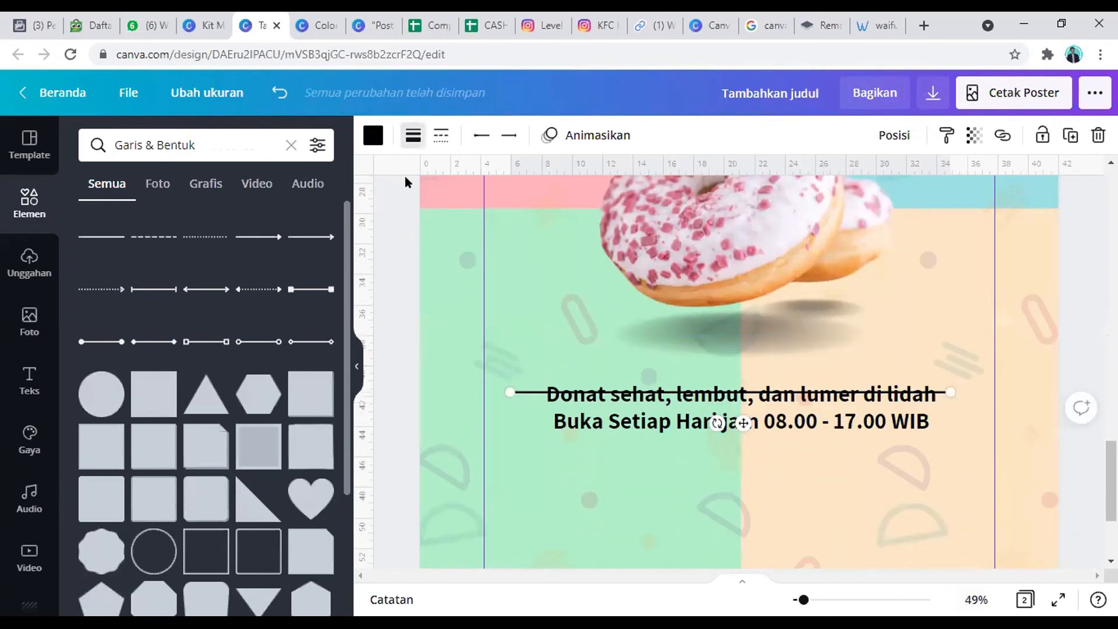
pyautogui.click(413, 135)
pyautogui.moveTo(534, 192); pyautogui.dragTo(577, 185)
pyautogui.moveTo(743, 432); pyautogui.dragTo(747, 417)
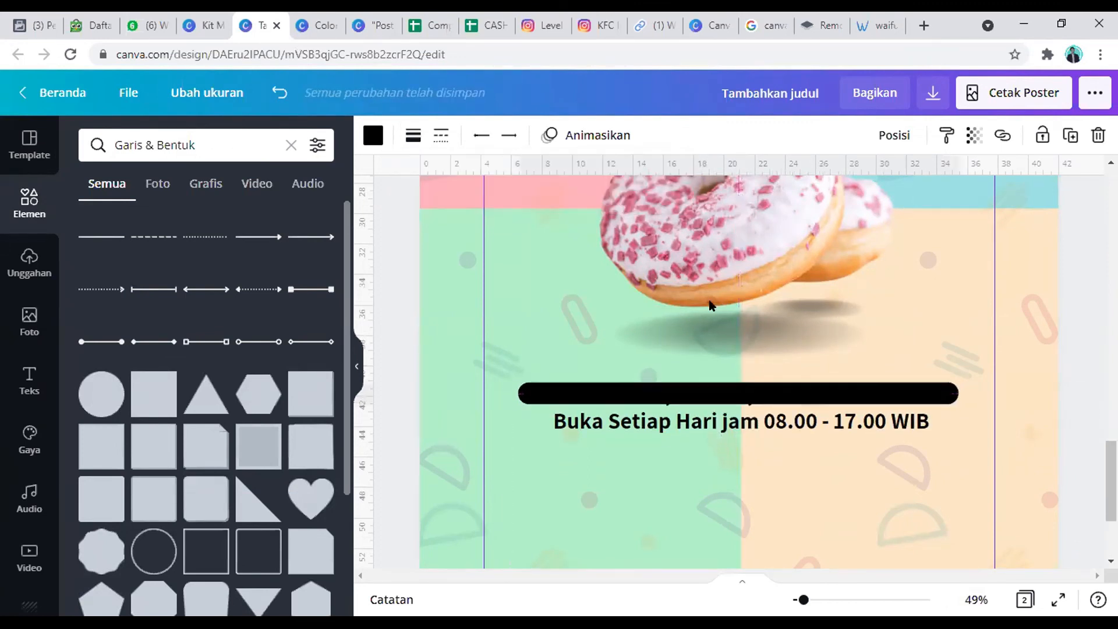
# Step: Move the thick black line backward one layer, behind the tagline text
pyautogui.click(882, 140)
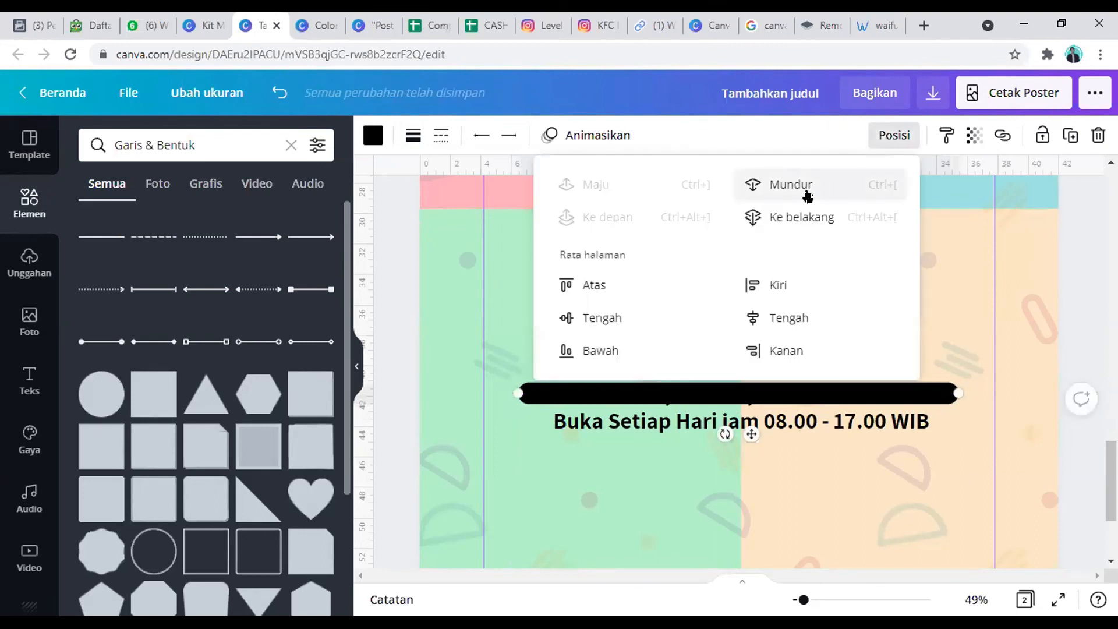
pyautogui.click(807, 195)
pyautogui.click(701, 488)
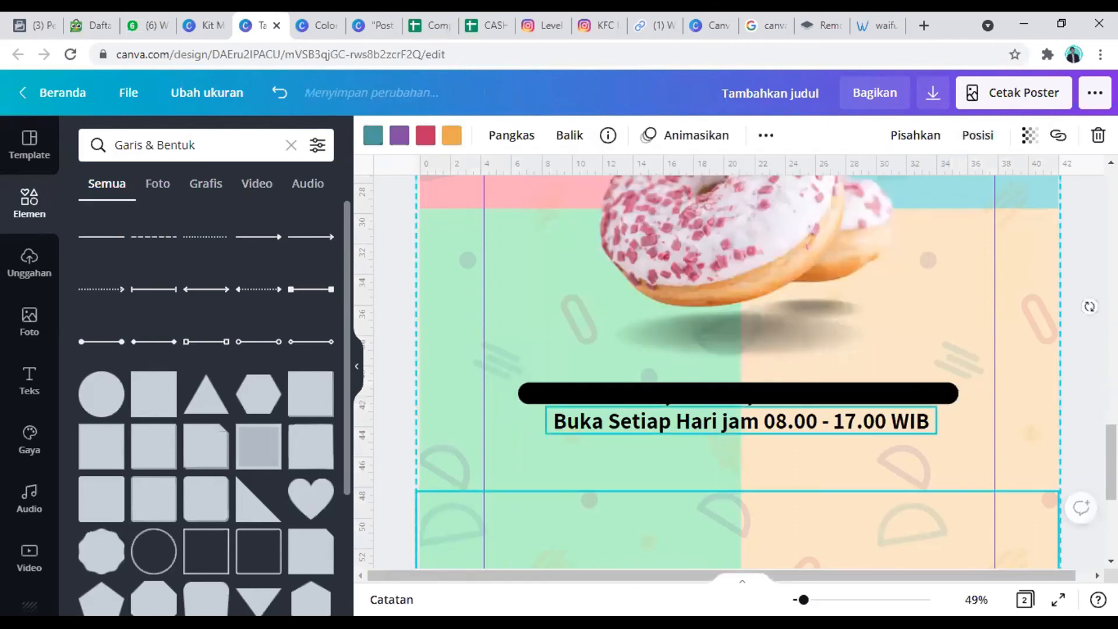
# Step: Change the tagline text colour to the dark navy from the Blue palette
pyautogui.click(664, 397)
pyautogui.click(615, 137)
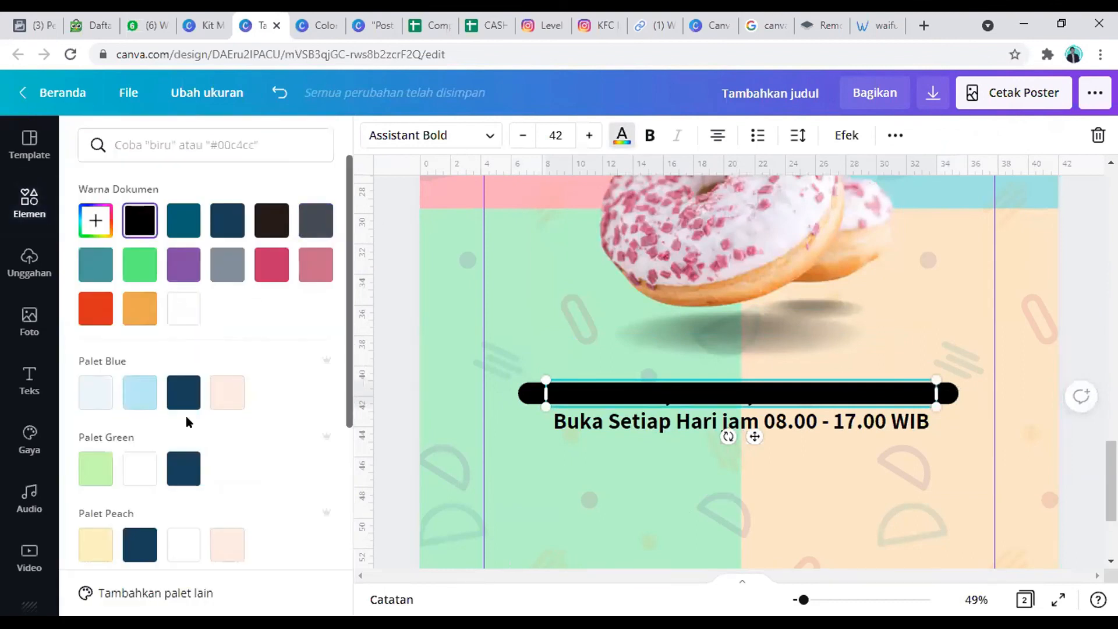
pyautogui.click(184, 391)
pyautogui.click(655, 508)
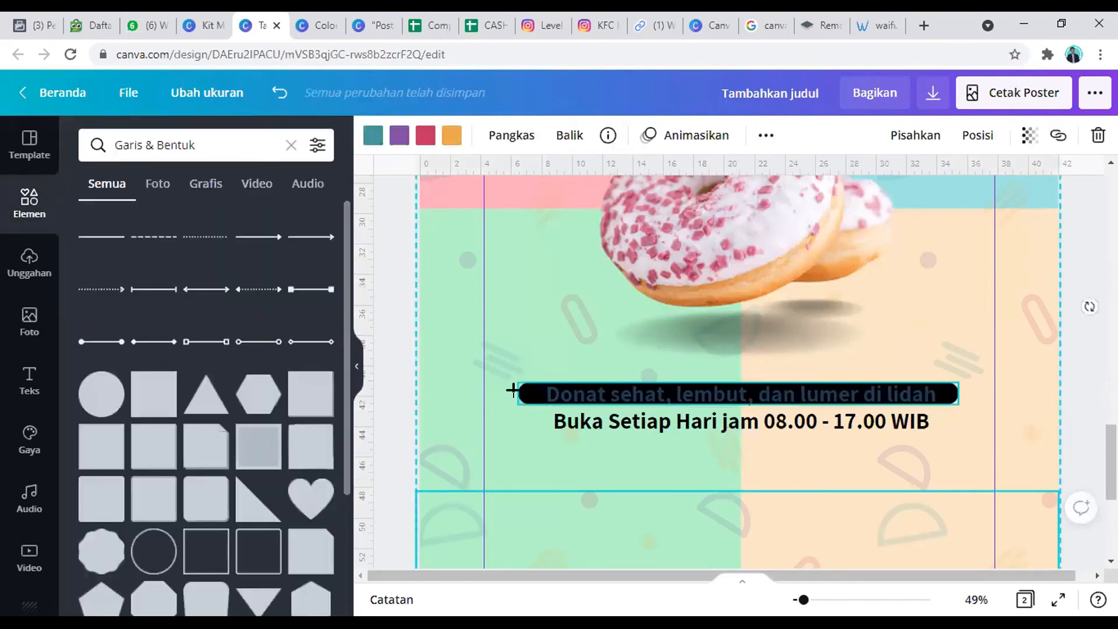
# Step: Increase the thickness of the line behind the tagline to 66
pyautogui.click(514, 391)
pyautogui.click(412, 135)
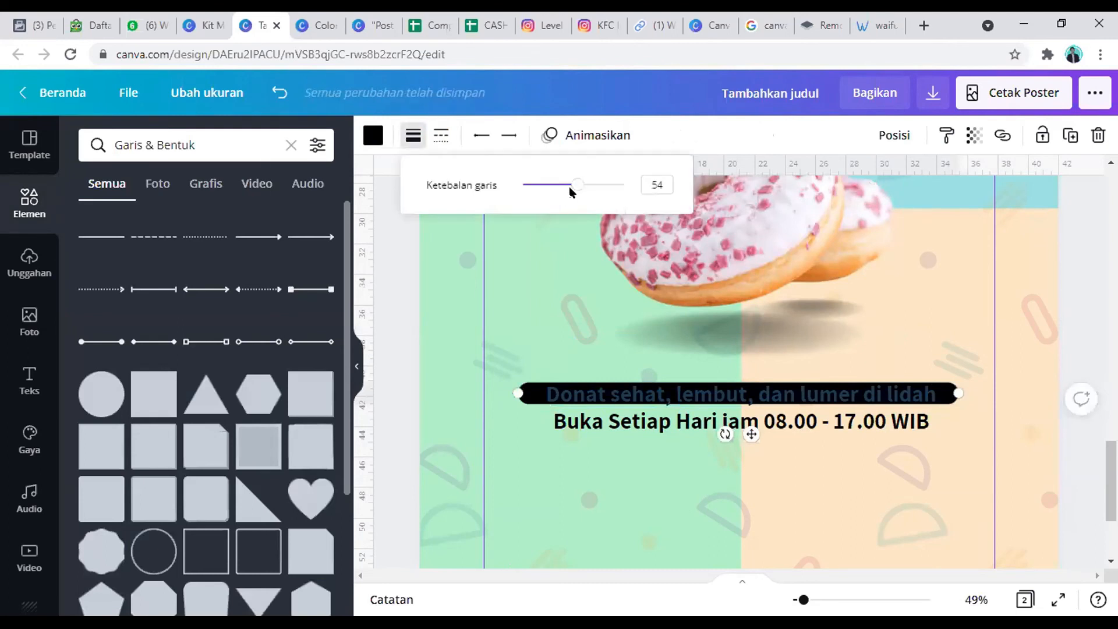
pyautogui.moveTo(574, 192)
pyautogui.mouseDown()
pyautogui.moveTo(590, 192)
pyautogui.moveTo(583, 184)
pyautogui.mouseUp()
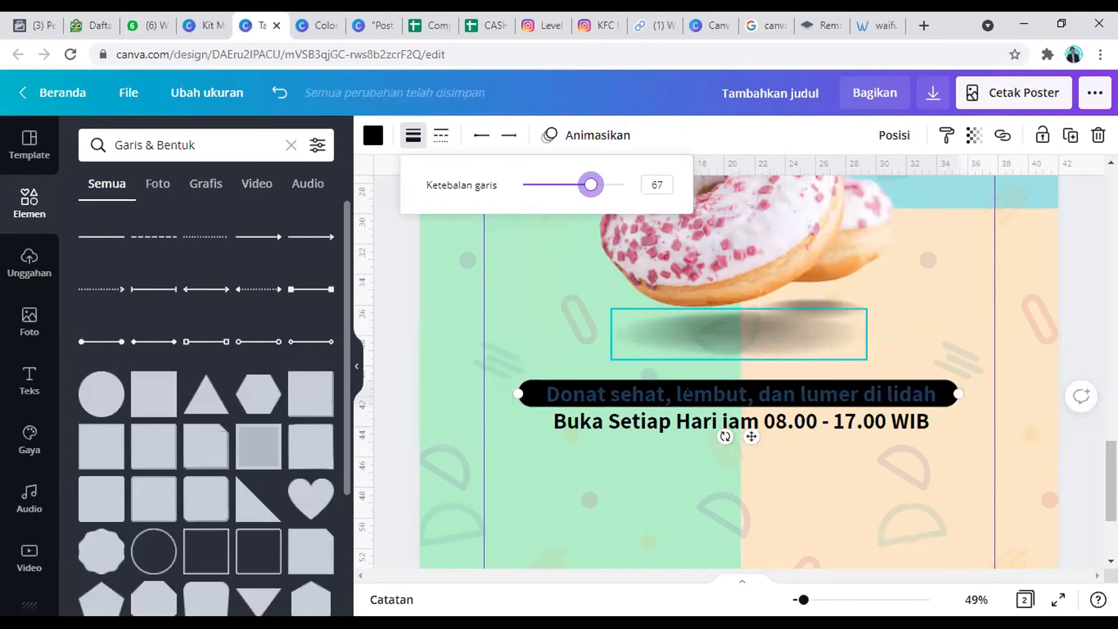
pyautogui.press('Left')
pyautogui.press('Left')
pyautogui.press('Left')
pyautogui.press('Right')
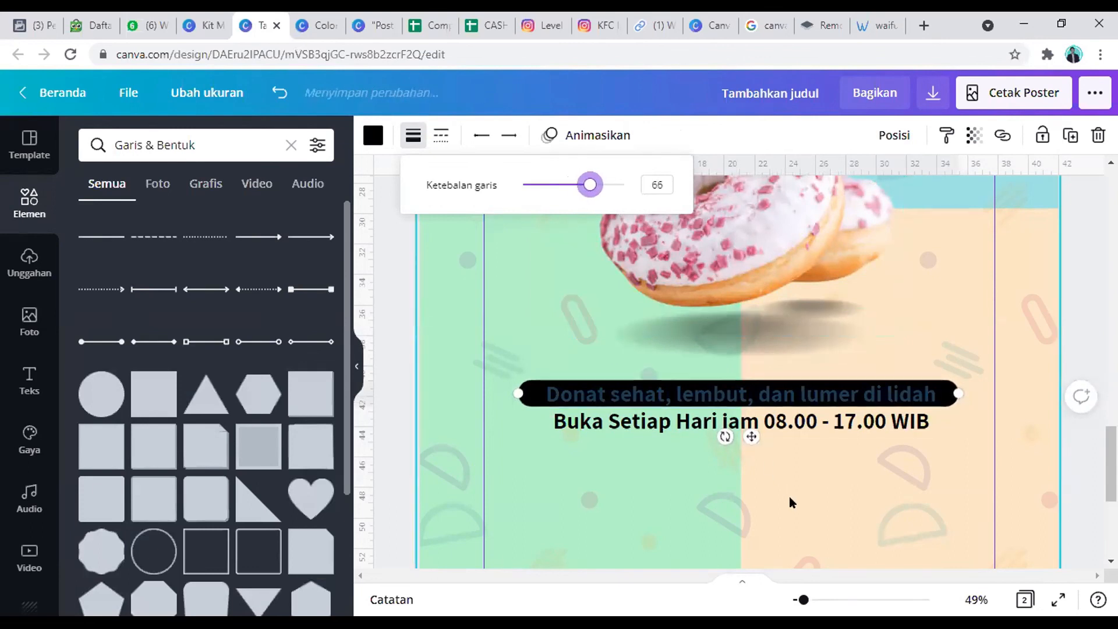
pyautogui.click(610, 511)
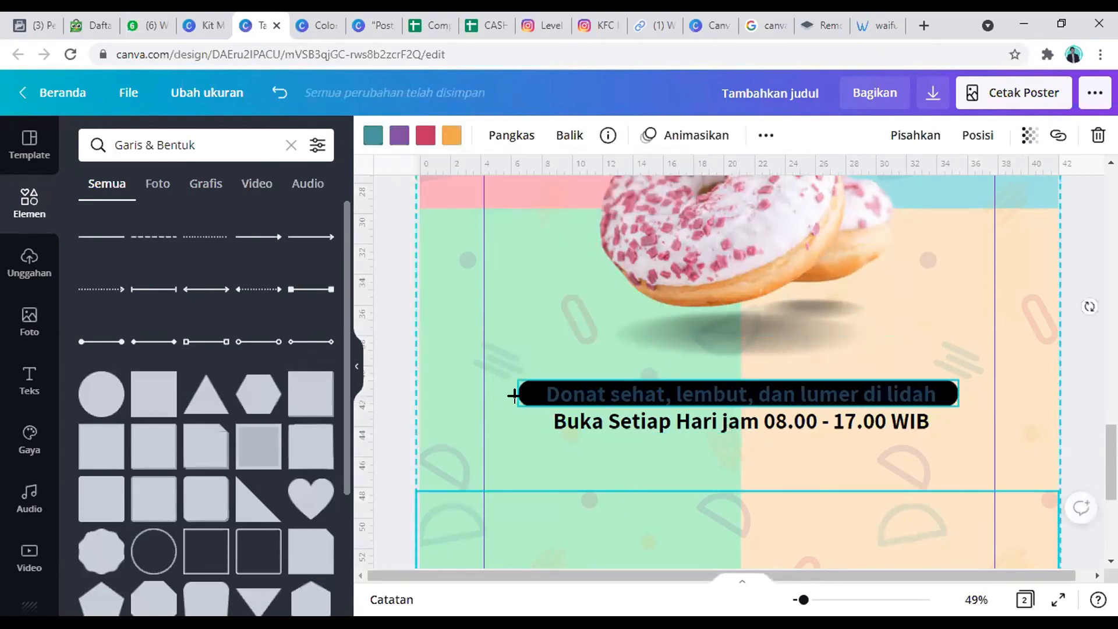
# Step: Recolour the line behind the tagline with the light peach-orange from the donut photo colours
pyautogui.click(516, 394)
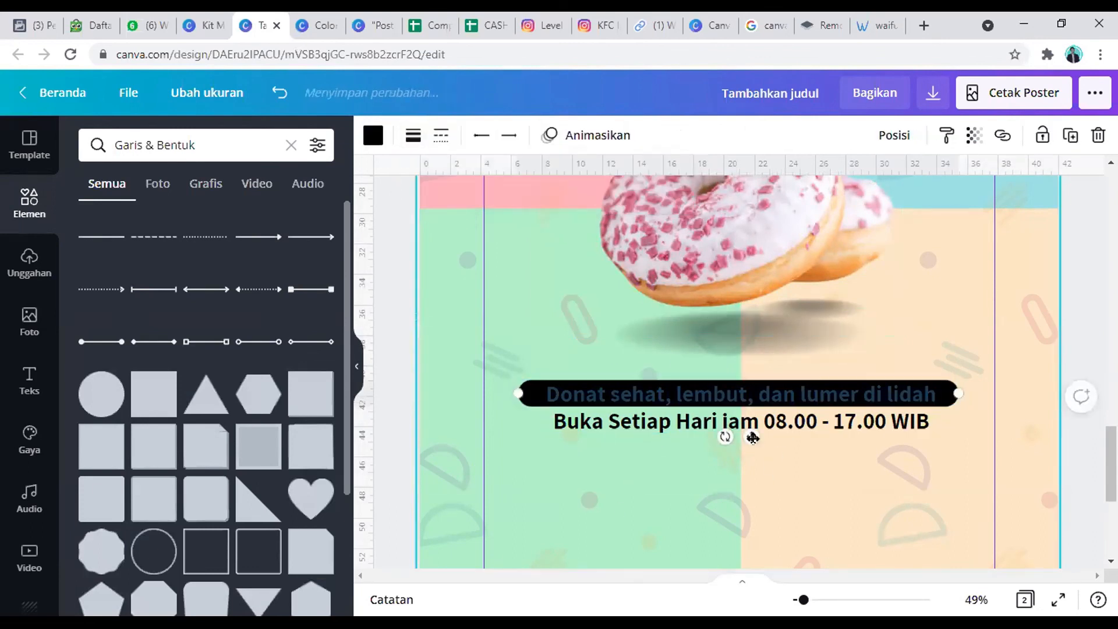
pyautogui.click(363, 135)
pyautogui.scroll(-5, 198, 352)
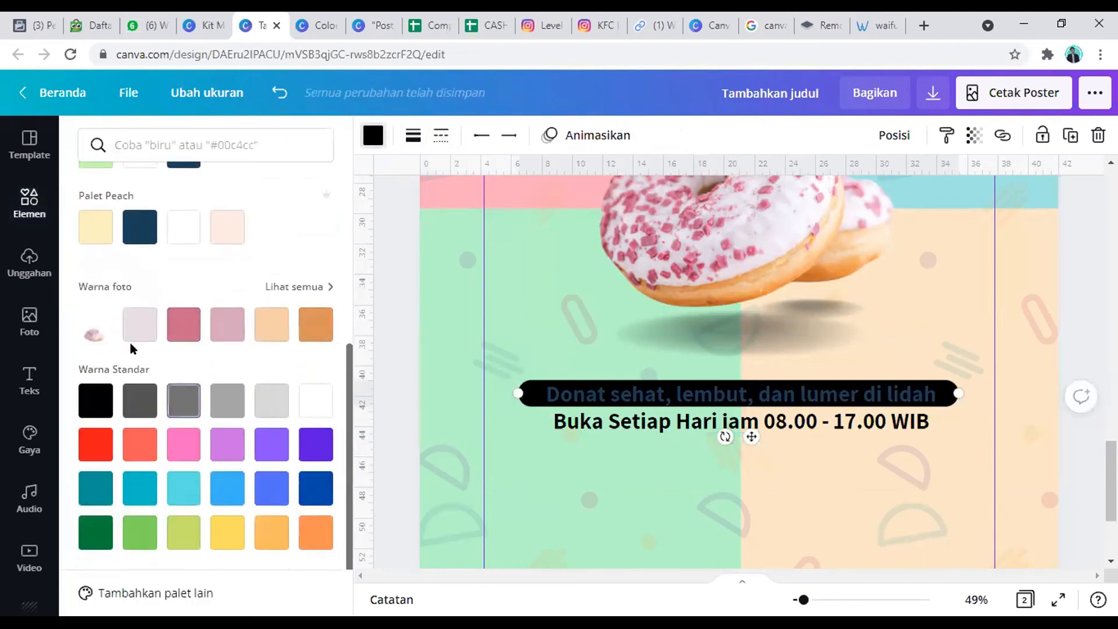
pyautogui.click(267, 322)
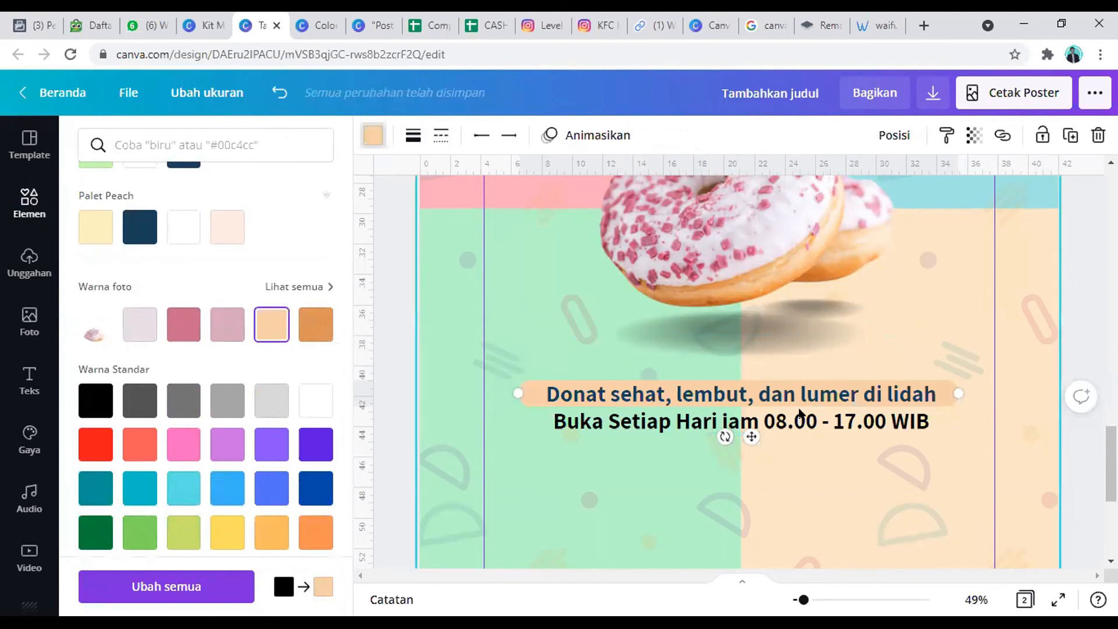
# Step: Recolour the line behind the tagline with white from the standard colours
pyautogui.click(313, 402)
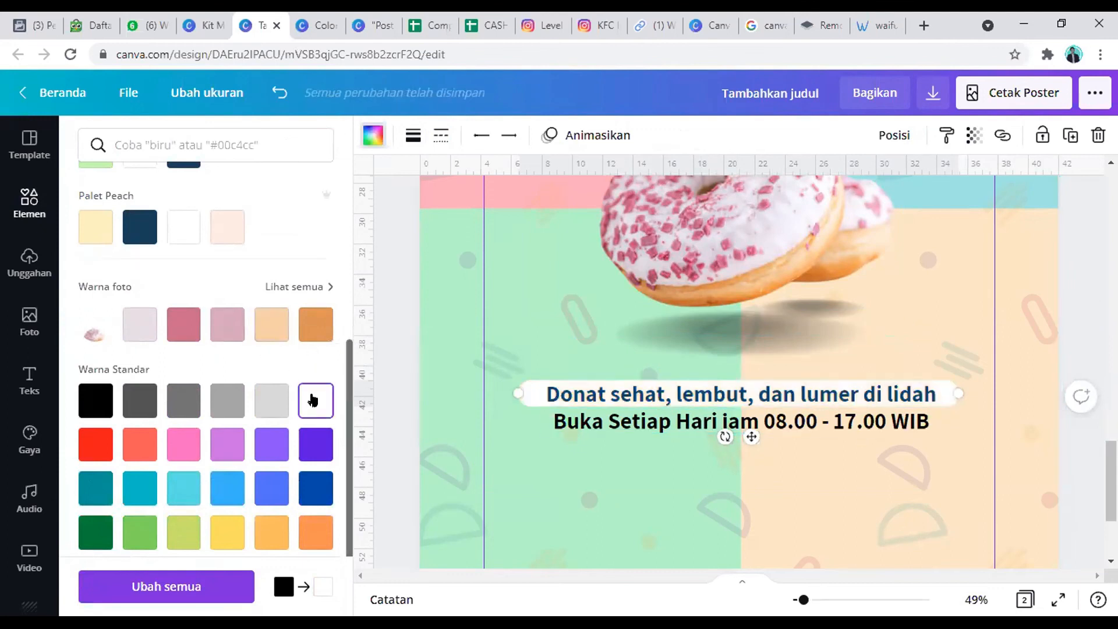
pyautogui.click(604, 420)
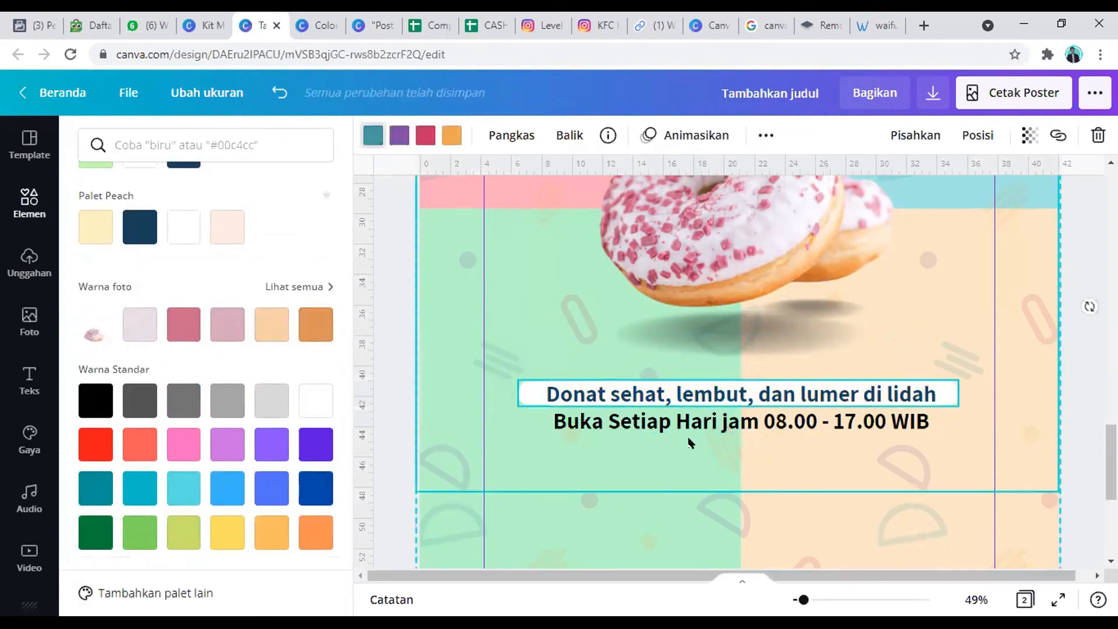
# Step: Change the opening-hours text below the tagline to the dark navy from the Blue palette
pyautogui.click(731, 422)
pyautogui.scroll(-1, 734, 443)
pyautogui.scroll(-2, 735, 425)
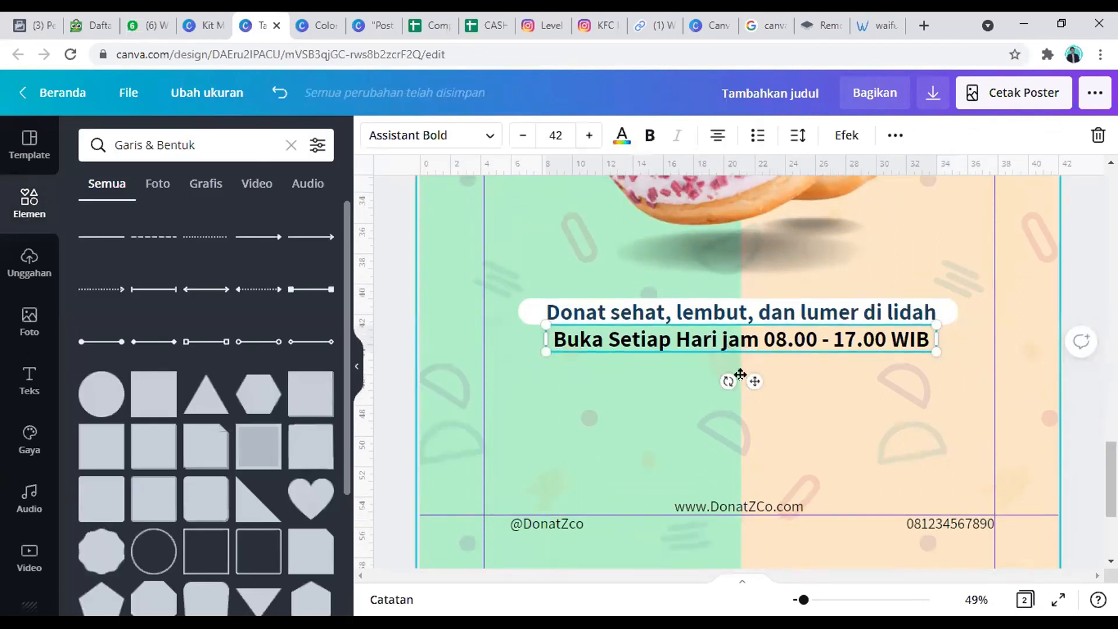
pyautogui.click(622, 136)
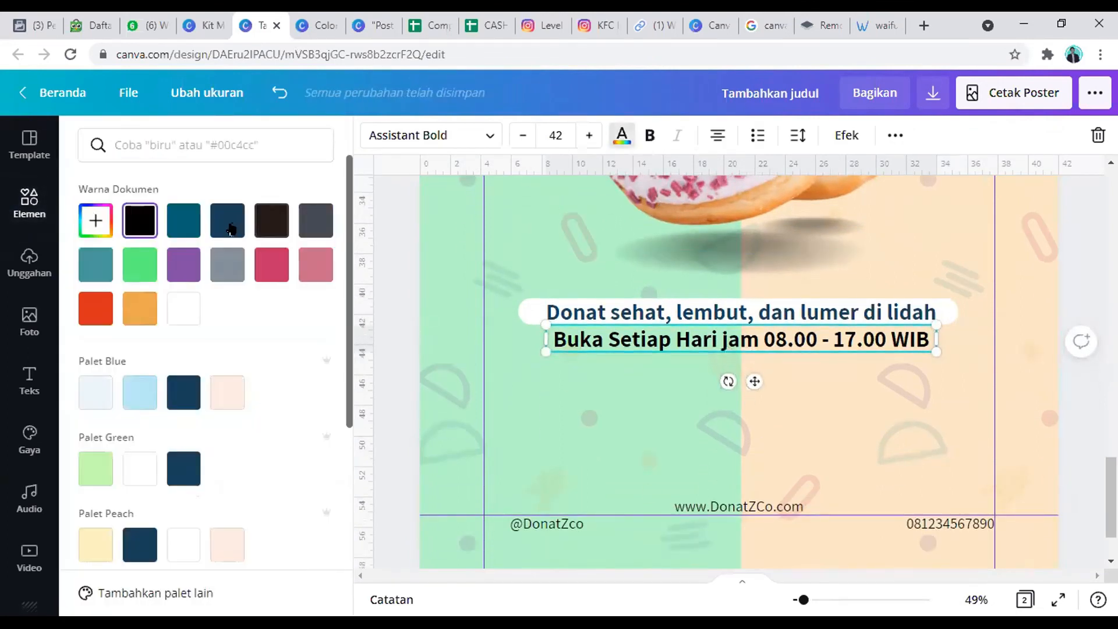
pyautogui.click(191, 400)
pyautogui.click(690, 445)
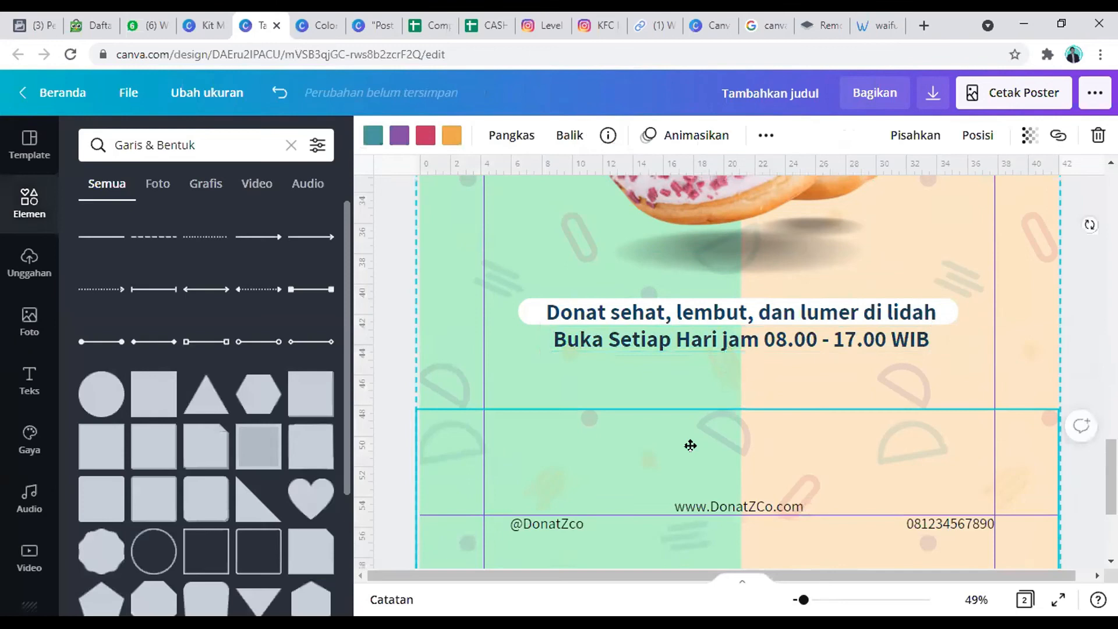
# Step: Search the element library for "instagram"
pyautogui.doubleClick(739, 468)
pyautogui.click(1063, 370)
pyautogui.scroll(-3, 1042, 354)
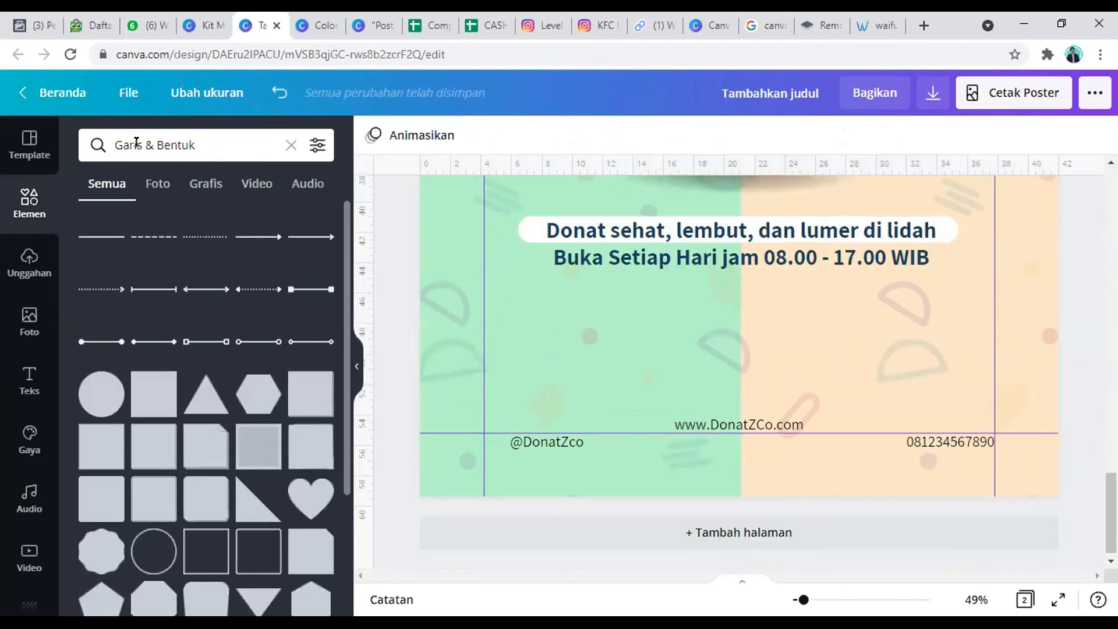
pyautogui.click(177, 143)
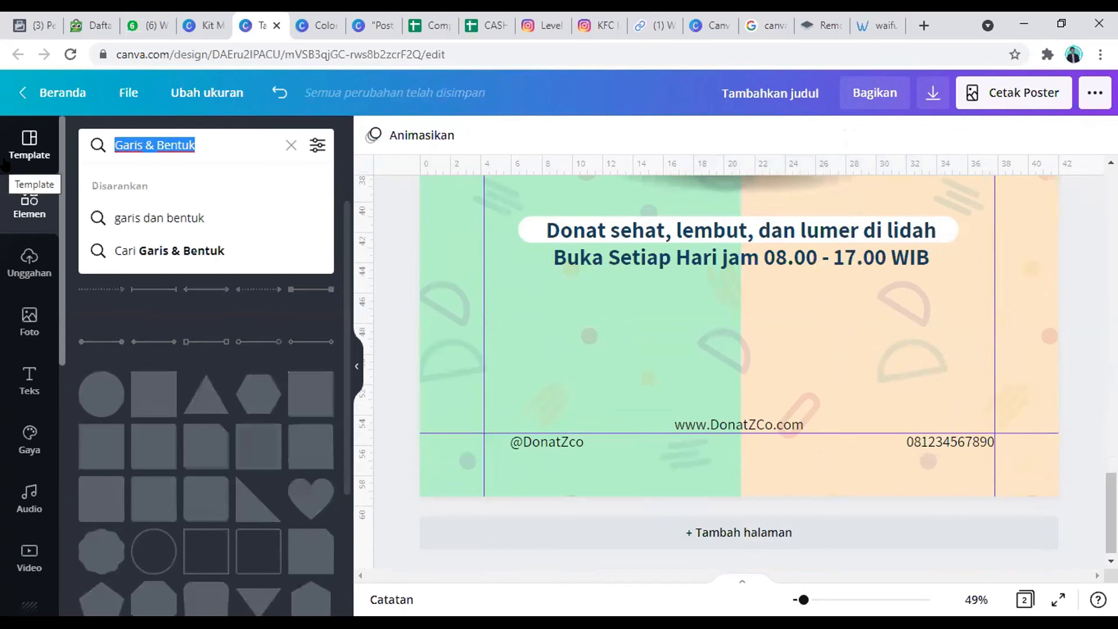
pyautogui.write('instagram')
pyautogui.press('Return')
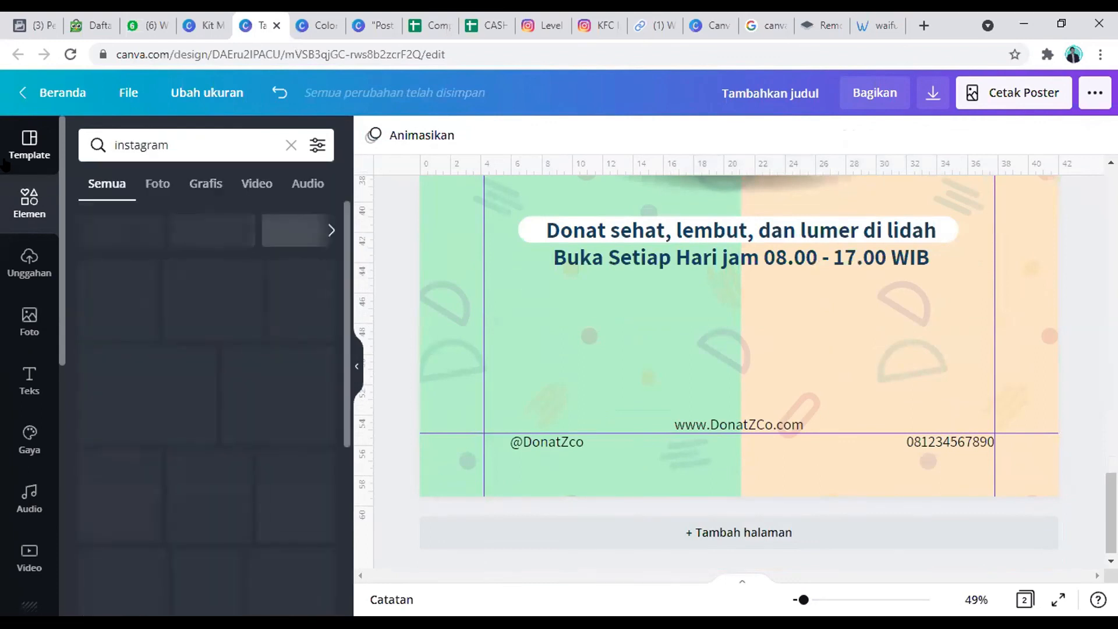
# Step: Copy the Instagram and WhatsApp icons from the boba poster's footer onto the donut poster's contact line
pyautogui.click(645, 342)
pyautogui.scroll(10, 644, 342)
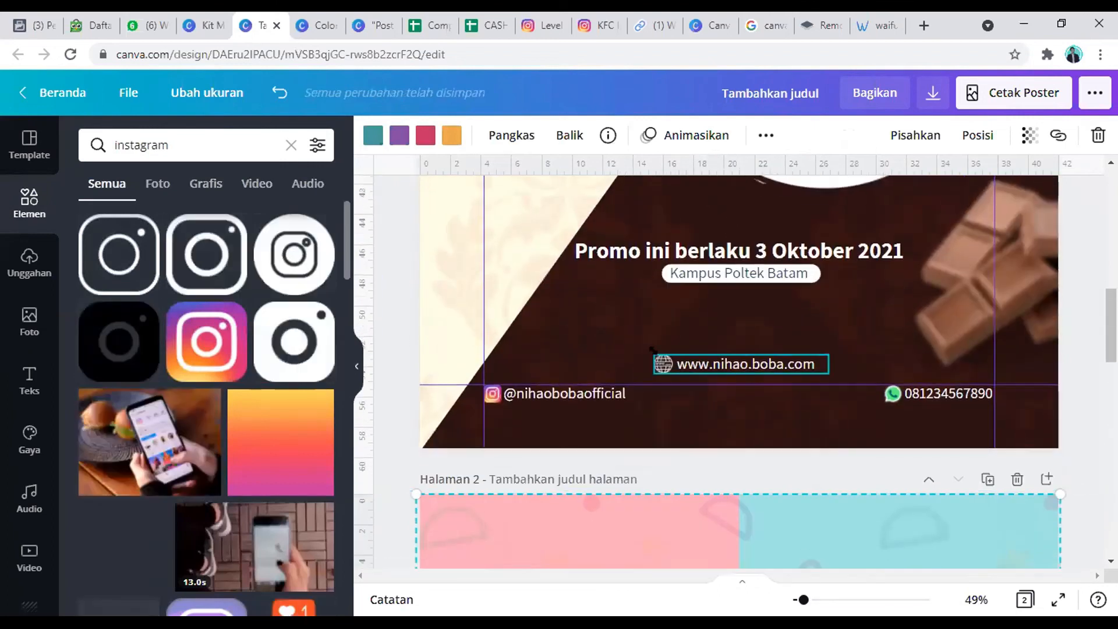
pyautogui.click(655, 360)
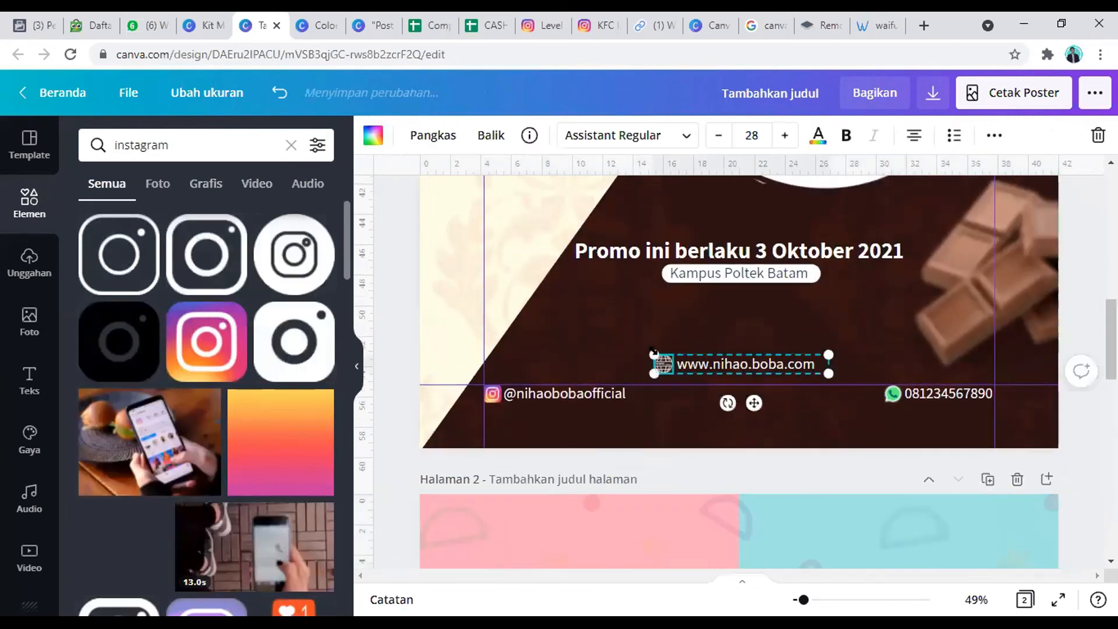
pyautogui.keyDown('shift'); pyautogui.click(491, 396); pyautogui.keyUp('shift')
pyautogui.click(886, 421)
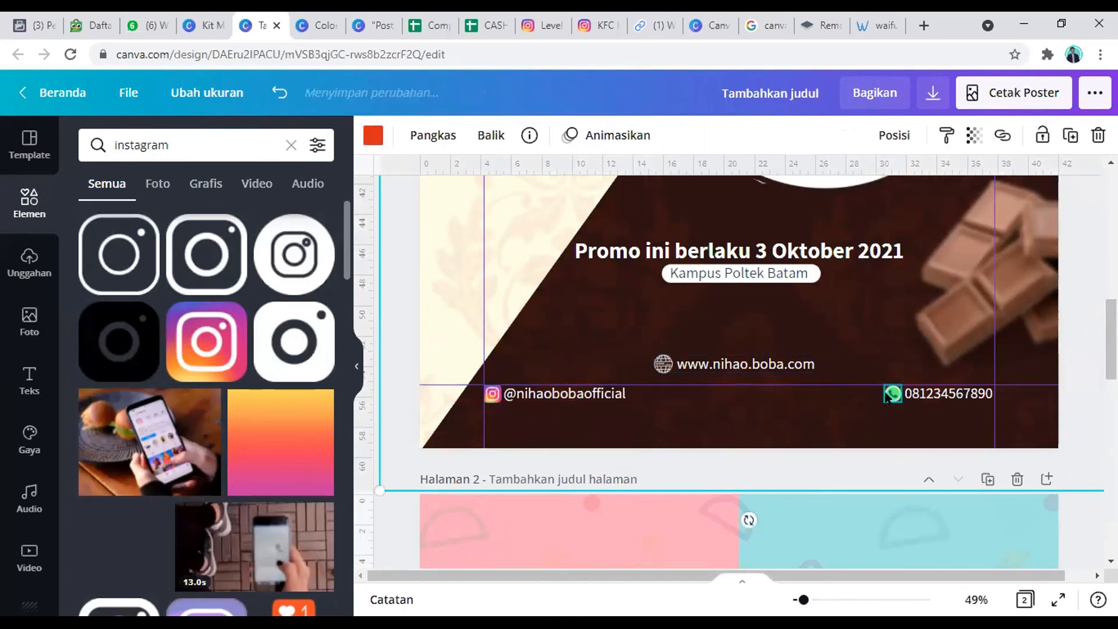
pyautogui.click(892, 397)
pyautogui.click(516, 400)
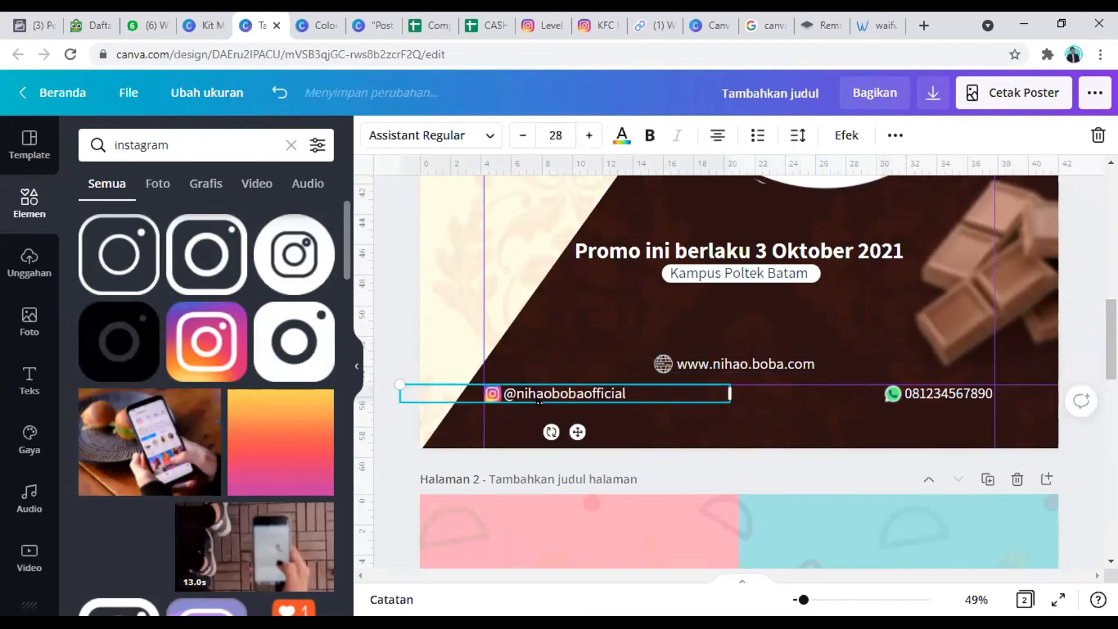
pyautogui.click(491, 396)
pyautogui.keyDown('shift'); pyautogui.click(891, 395); pyautogui.keyUp('shift')
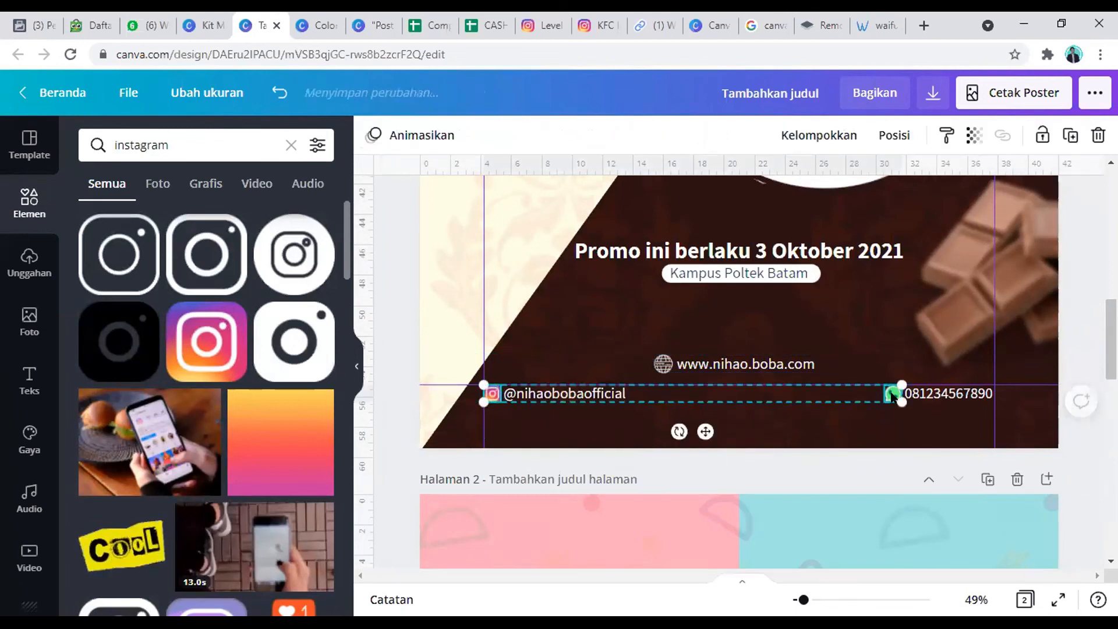
pyautogui.scroll(-15, 812, 400)
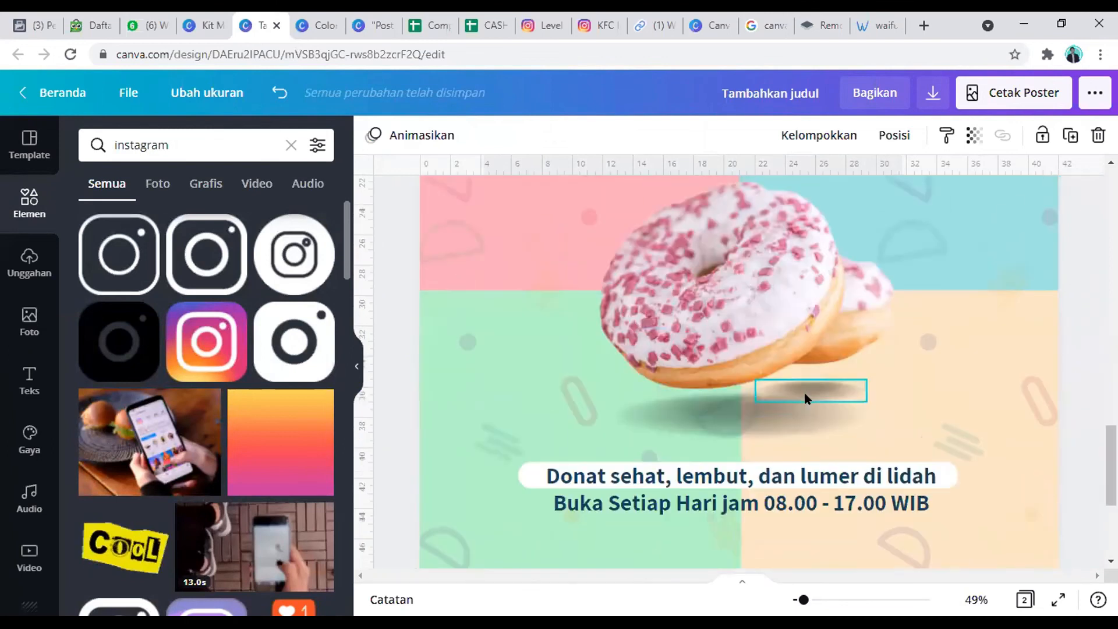
pyautogui.hotkey('ctrl', 'v')
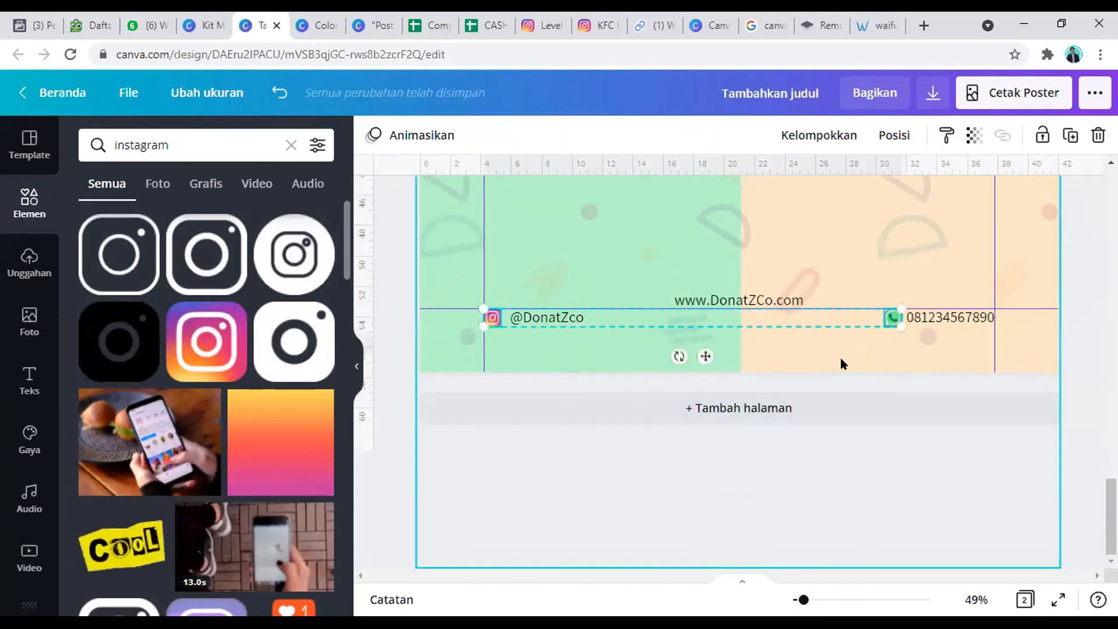
# Step: Copy the grouped globe icon and website text from the boba poster into the donut poster's footer
pyautogui.scroll(12, 837, 368)
pyautogui.click(751, 485)
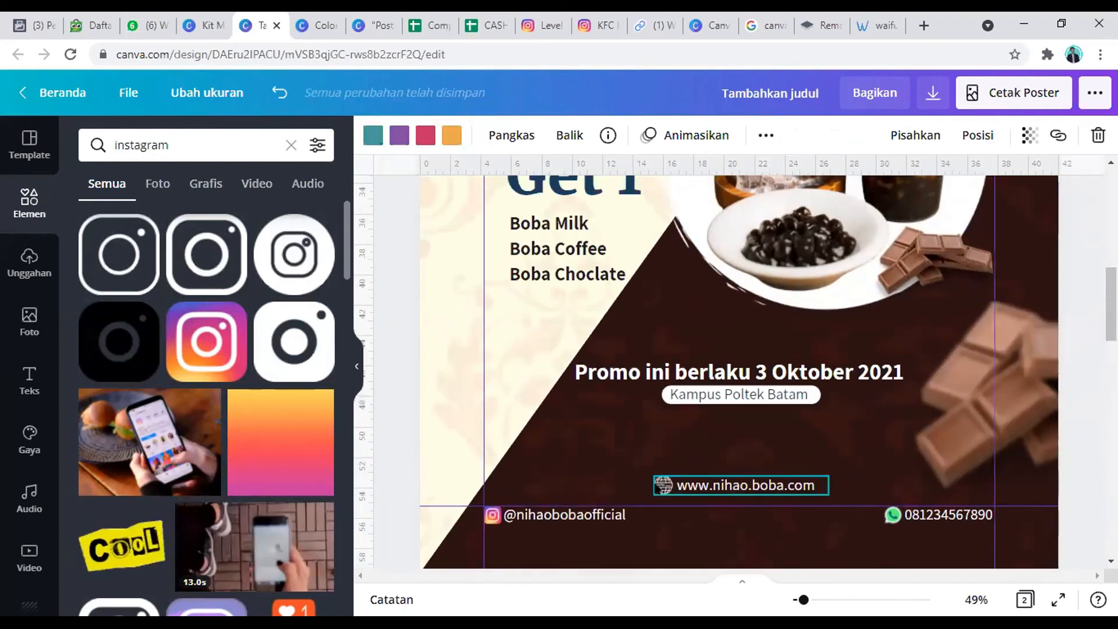
pyautogui.scroll(-12, 757, 512)
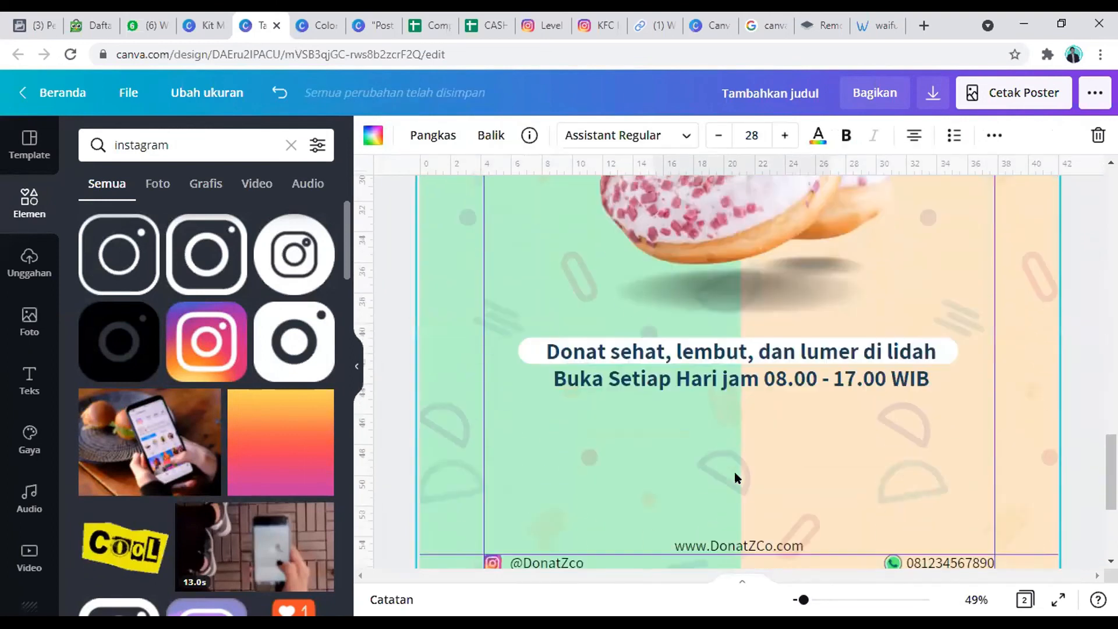
pyautogui.write('www.nihao.boba.com')
pyautogui.click(763, 464)
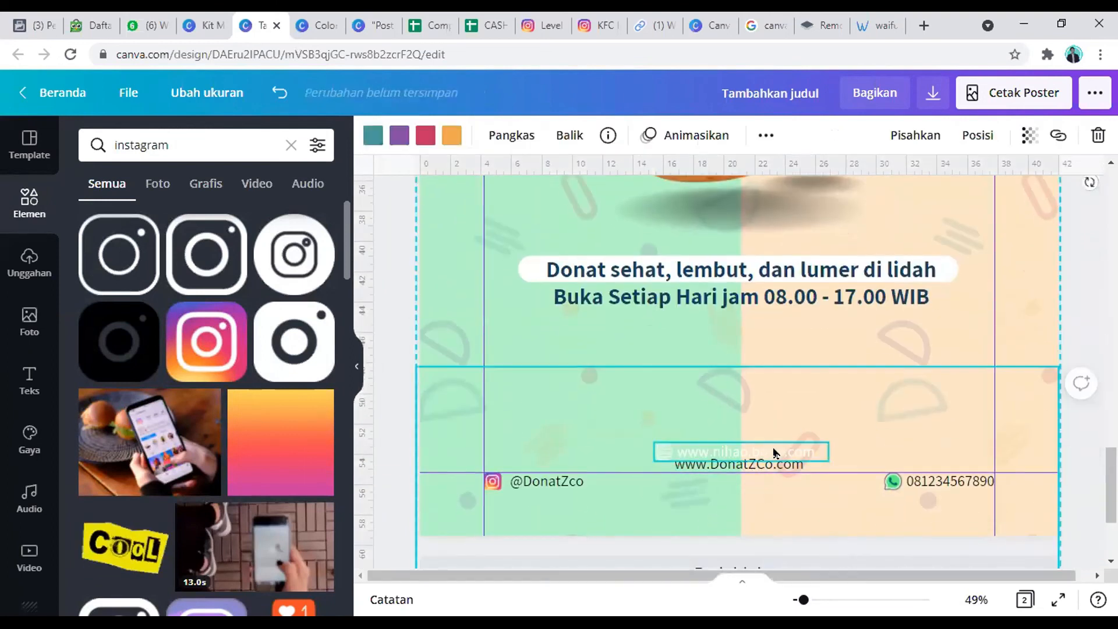
pyautogui.click(771, 444)
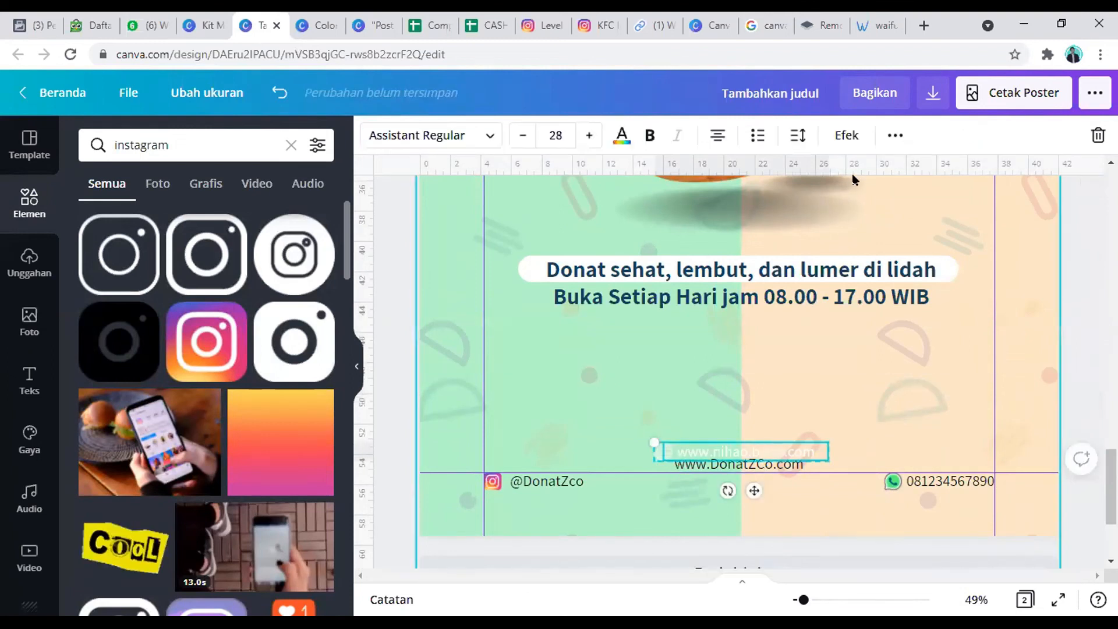
pyautogui.click(895, 136)
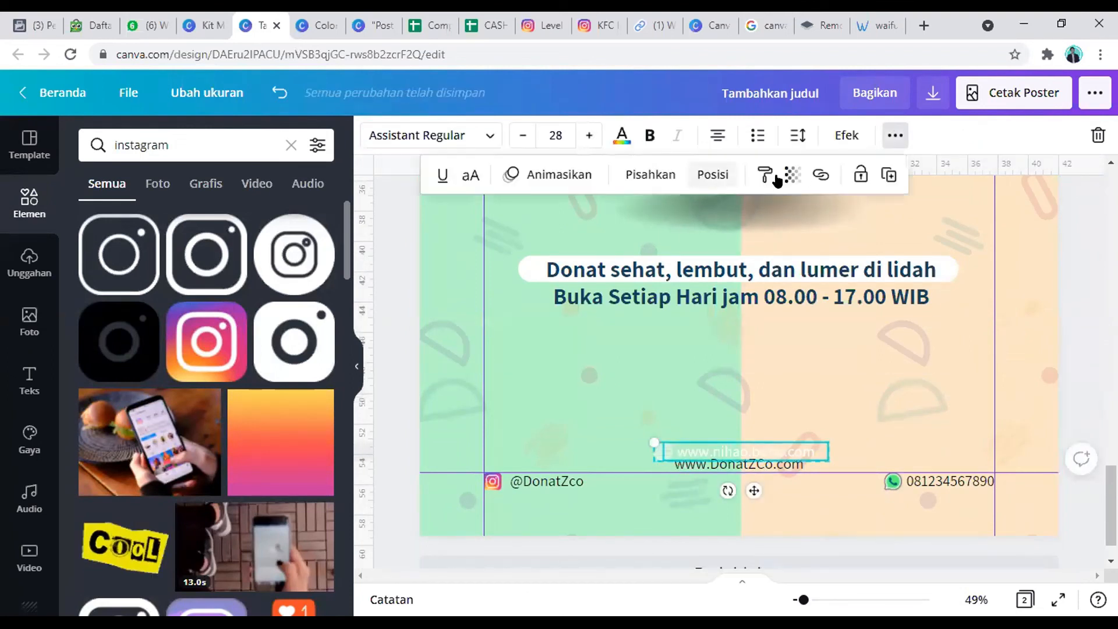
pyautogui.click(651, 175)
pyautogui.click(764, 362)
pyautogui.click(735, 443)
pyautogui.press('Delete')
pyautogui.click(735, 464)
pyautogui.moveTo(735, 464); pyautogui.dragTo(731, 452)
pyautogui.click(662, 452)
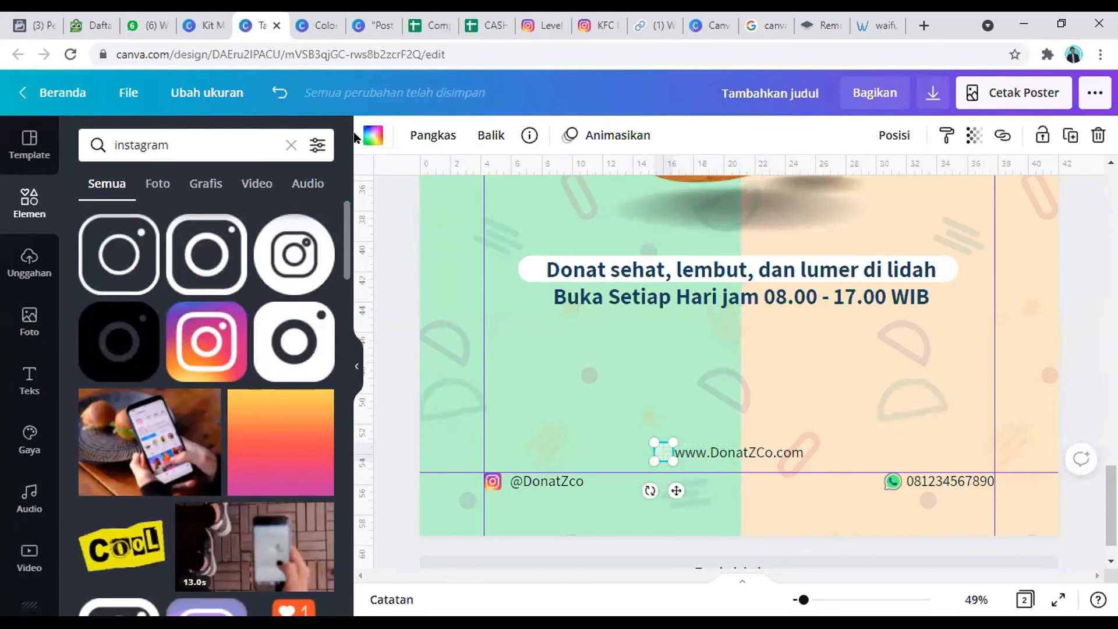
pyautogui.click(372, 135)
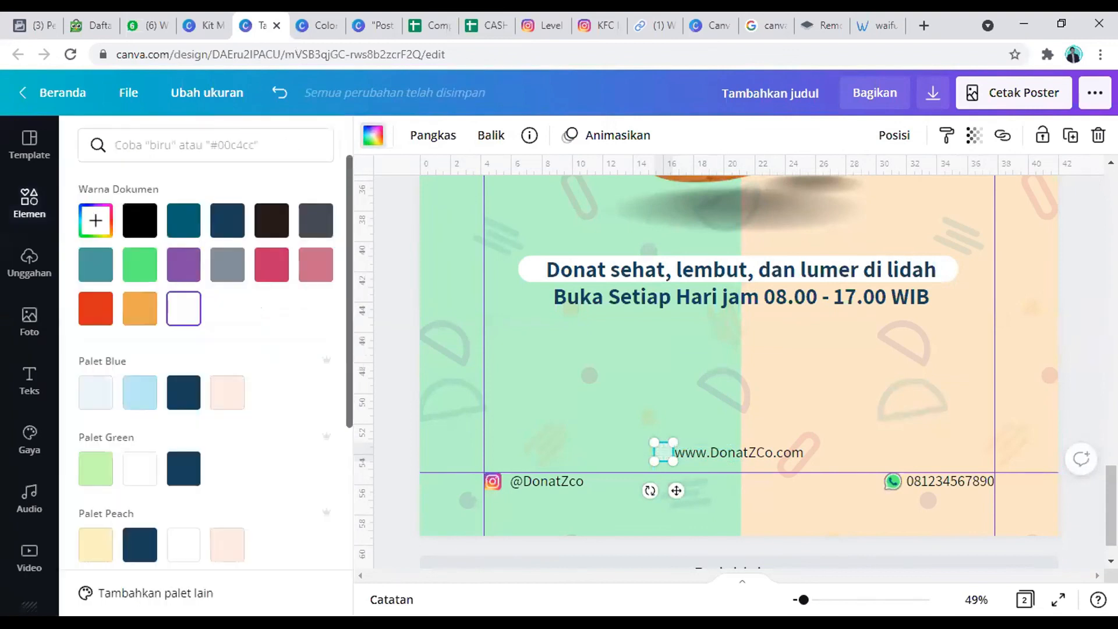
pyautogui.click(140, 221)
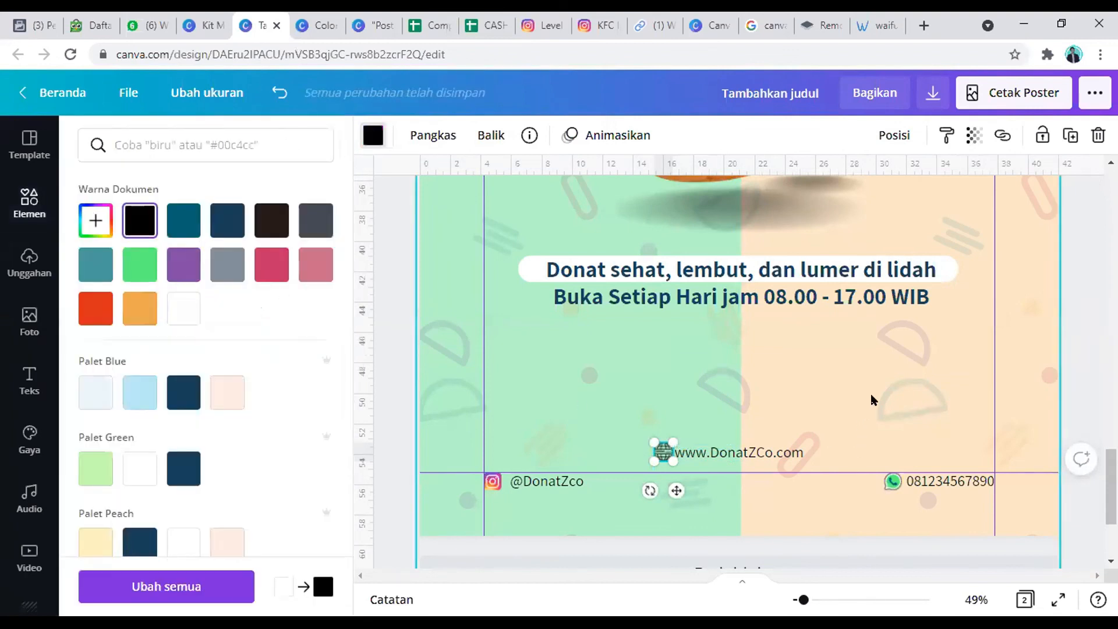
pyautogui.click(922, 452)
pyautogui.scroll(10, 926, 448)
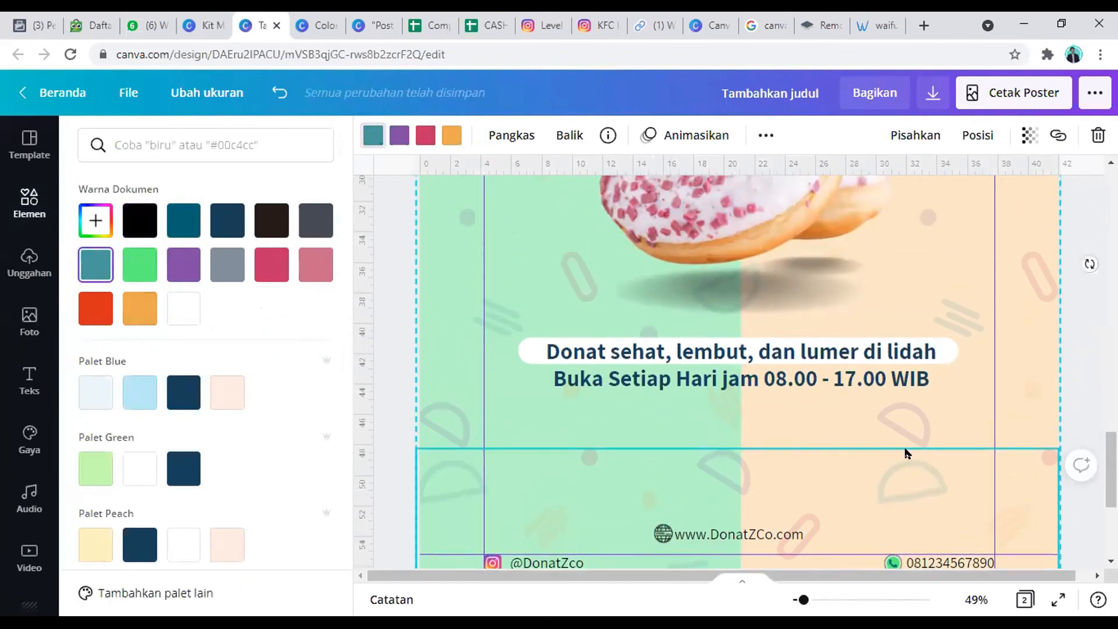
pyautogui.scroll(-7, 906, 456)
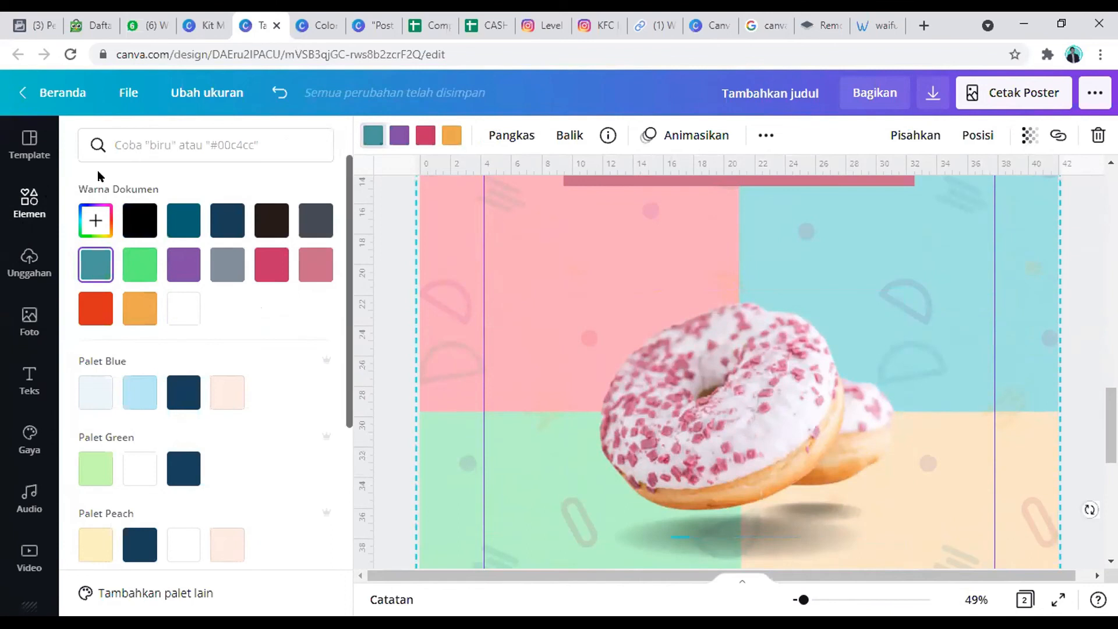
pyautogui.click(157, 138)
pyautogui.write('kutip')
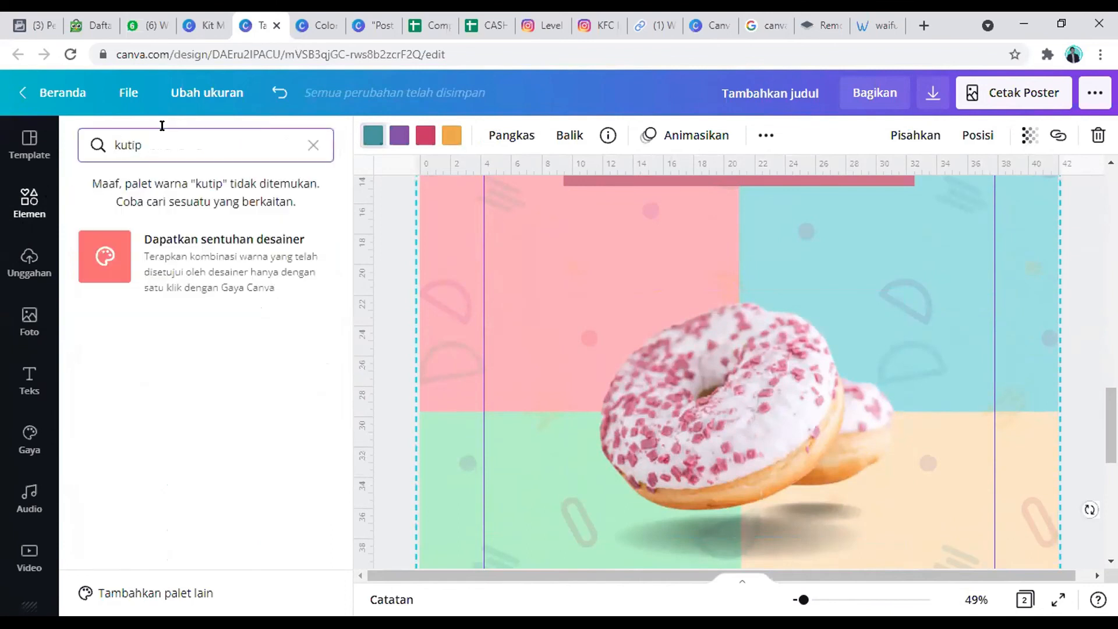
pyautogui.click(313, 146)
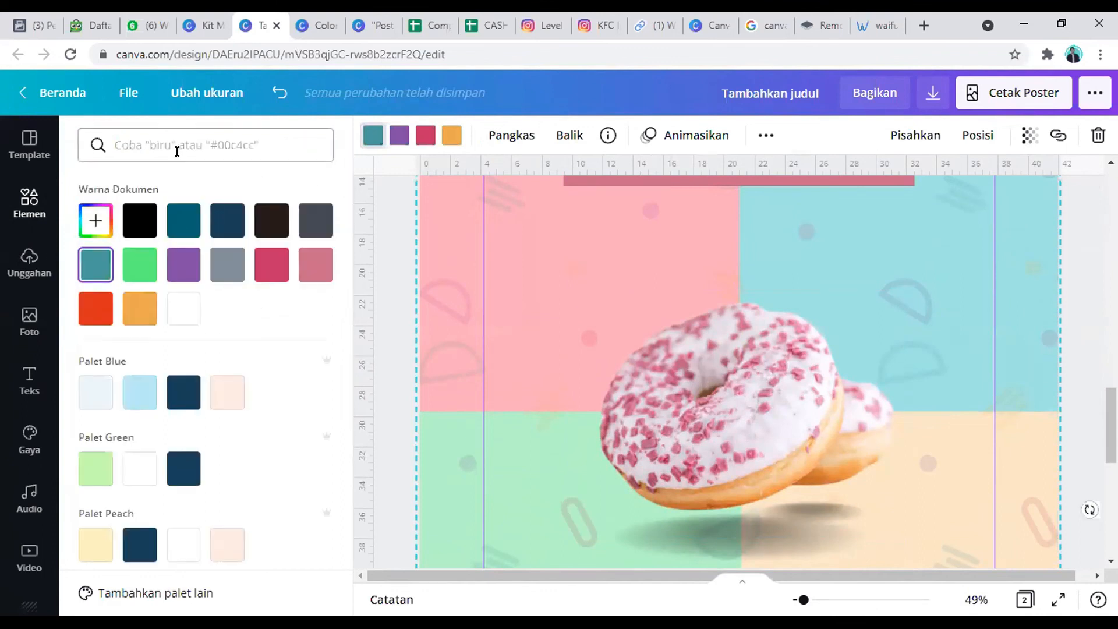
# Step: Search the element library for "kutip" and preview the donut poster in full screen
pyautogui.click(29, 144)
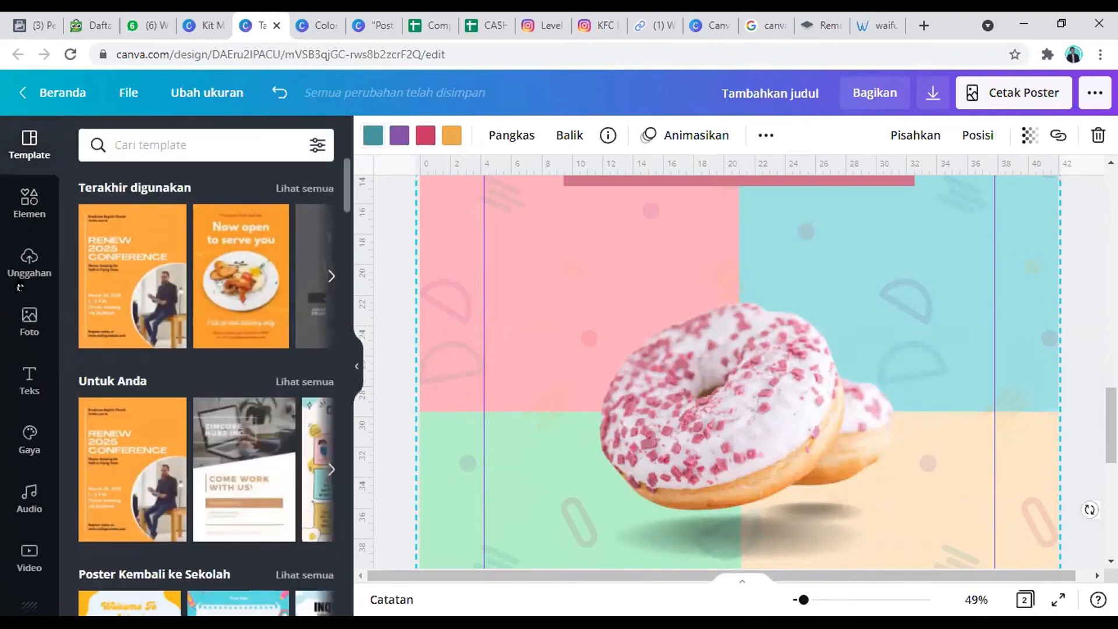
pyautogui.click(31, 201)
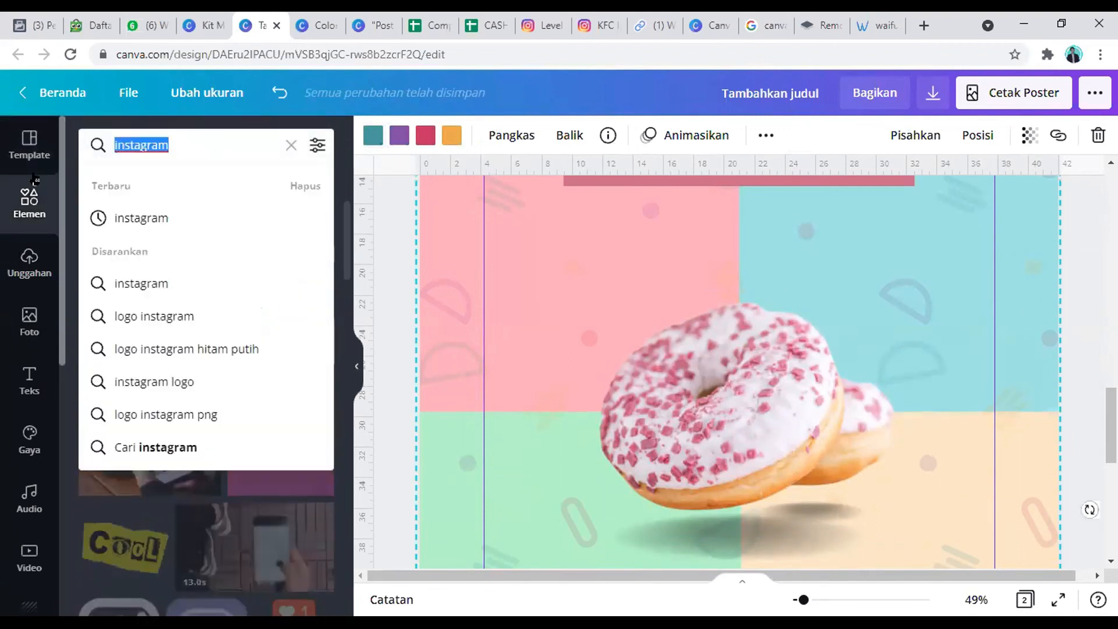
pyautogui.write('kutip')
pyautogui.press('Return')
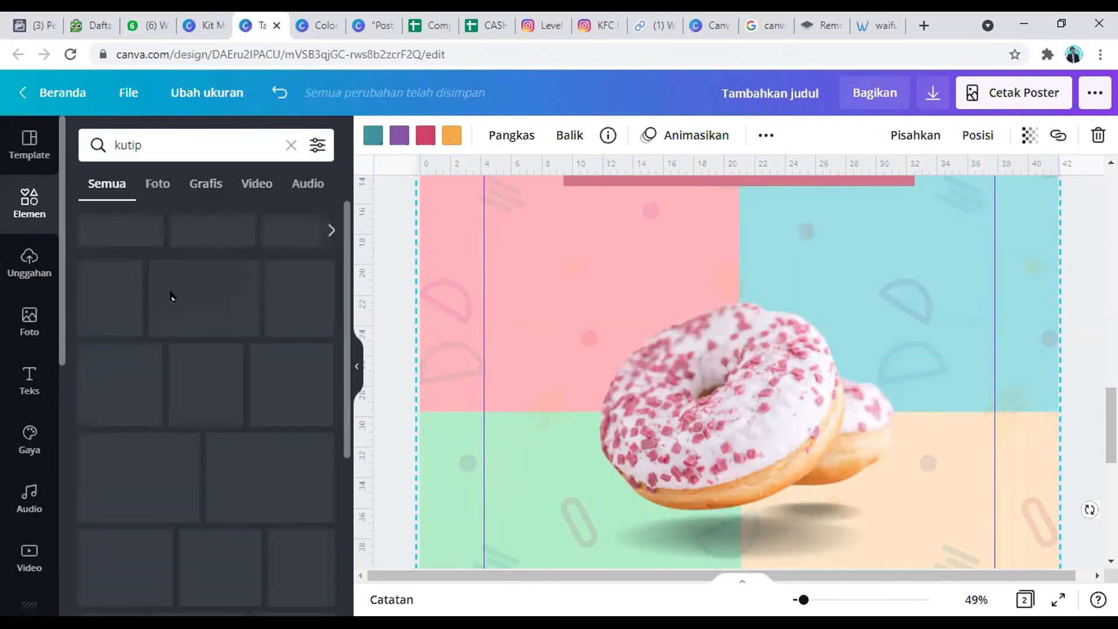
pyautogui.click(876, 382)
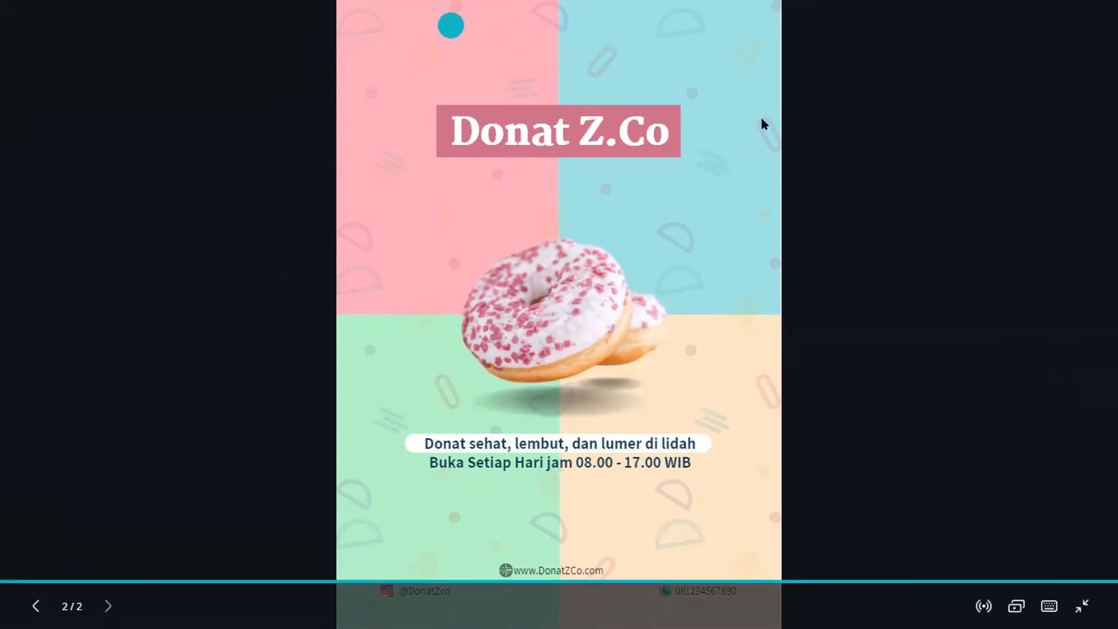
pyautogui.click(1083, 606)
# Step: Search the element library for "bingkai", limit the results to graphics, and refine the search to "bingkai poster"
pyautogui.doubleClick(133, 145)
pyautogui.write('bingkai')
pyautogui.press('Return')
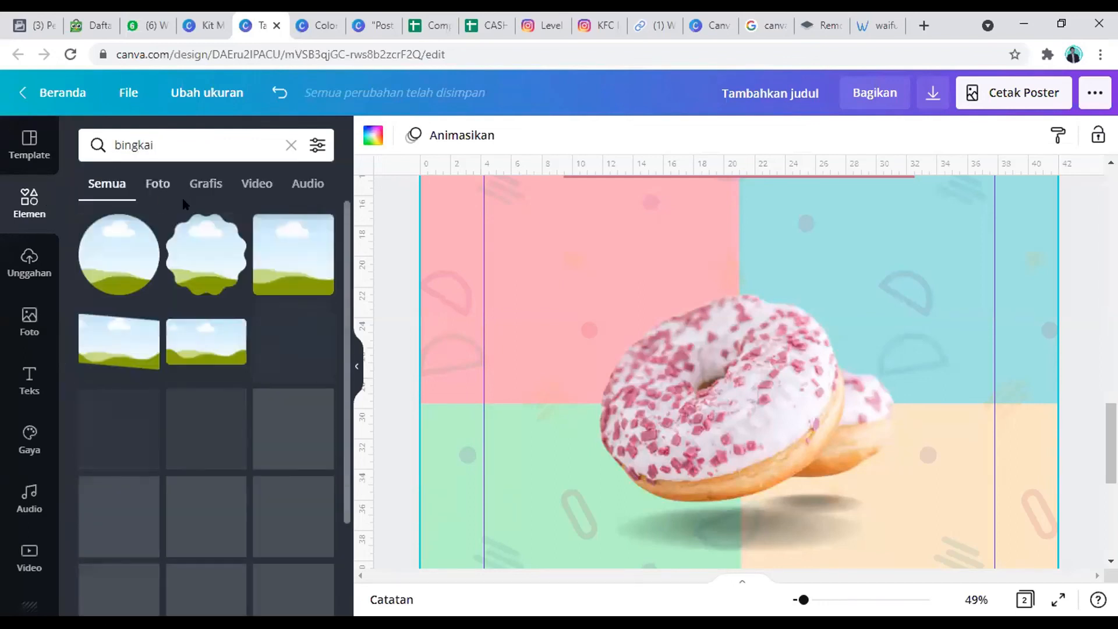
pyautogui.click(204, 184)
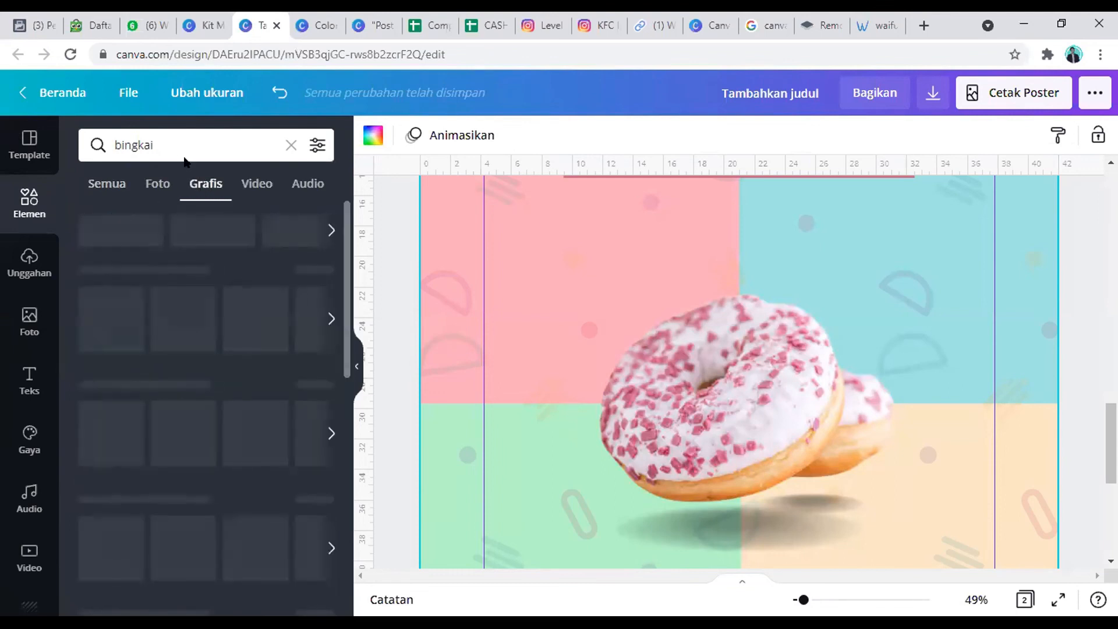
pyautogui.click(180, 145)
pyautogui.write('psot')
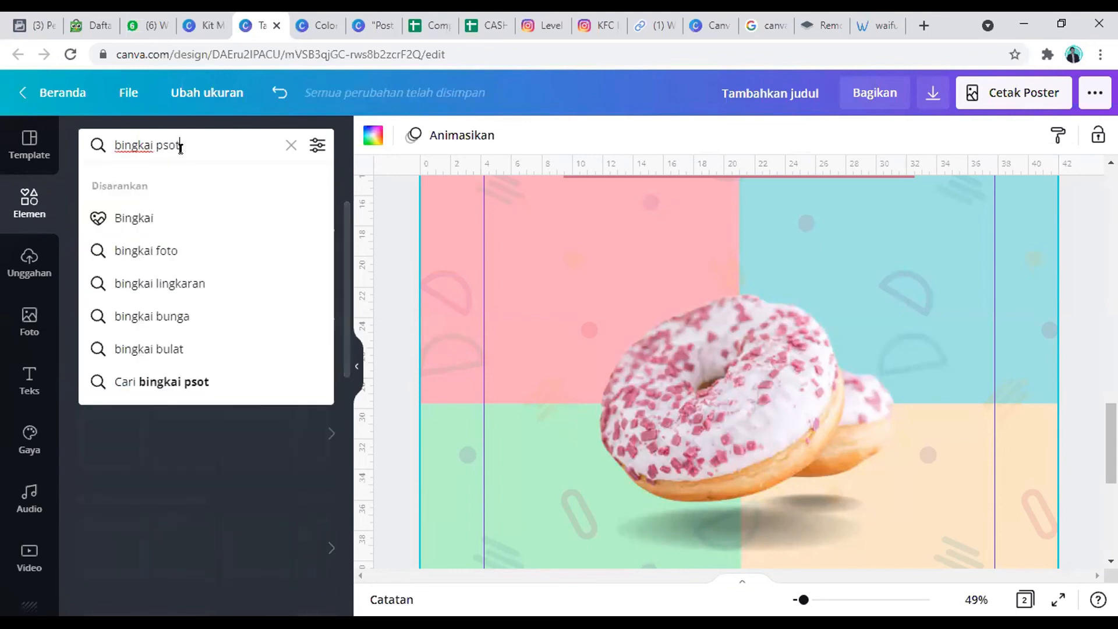
pyautogui.write('er')
pyautogui.press('Return')
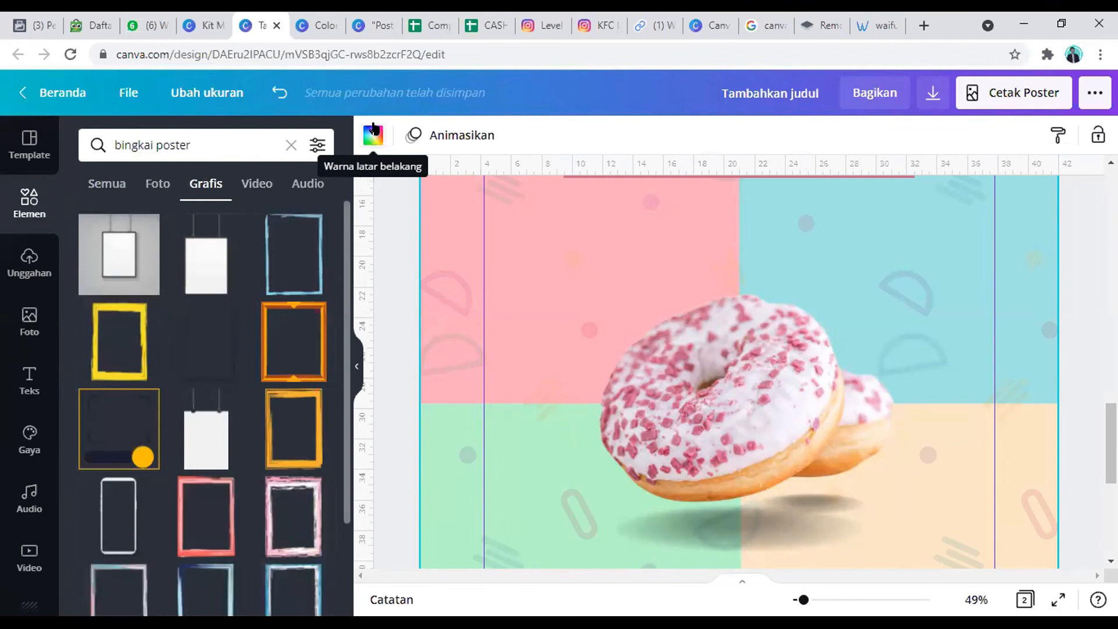
# Step: Add the light-blue brush-stroke frame from the "bingkai poster" results to the donut poster
pyautogui.scroll(-2, 216, 385)
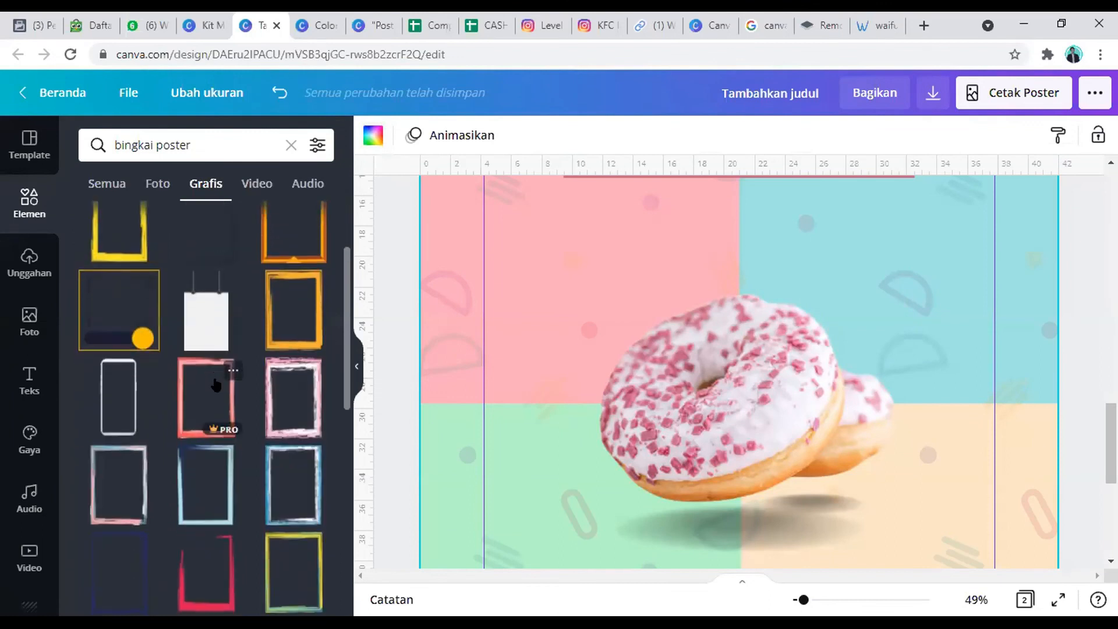
pyautogui.scroll(-5, 216, 384)
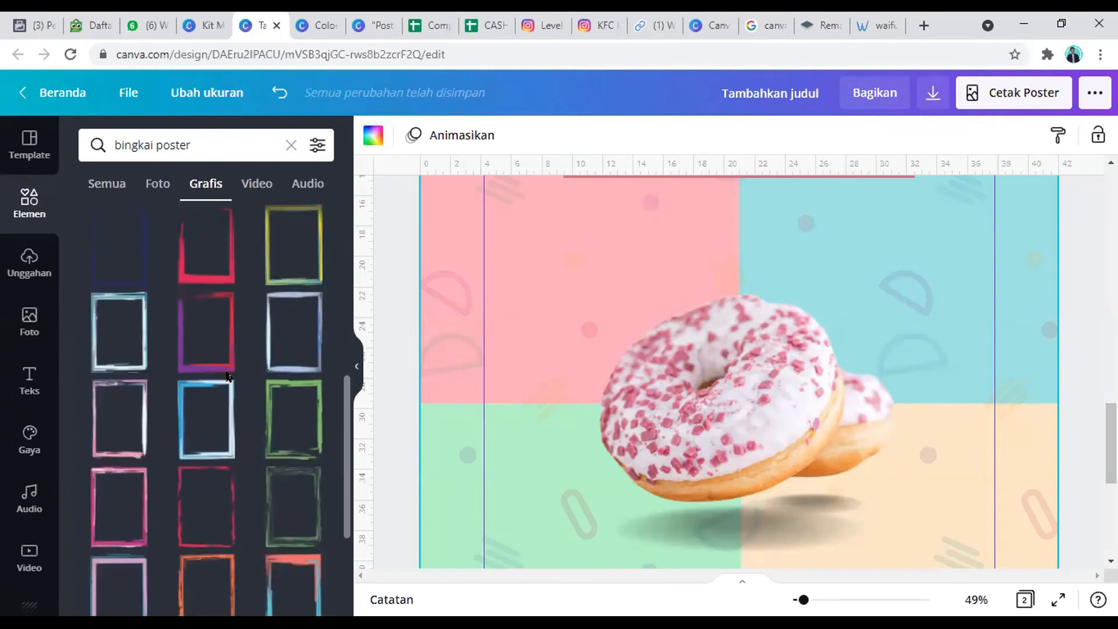
pyautogui.scroll(-3, 228, 376)
pyautogui.scroll(10, 230, 390)
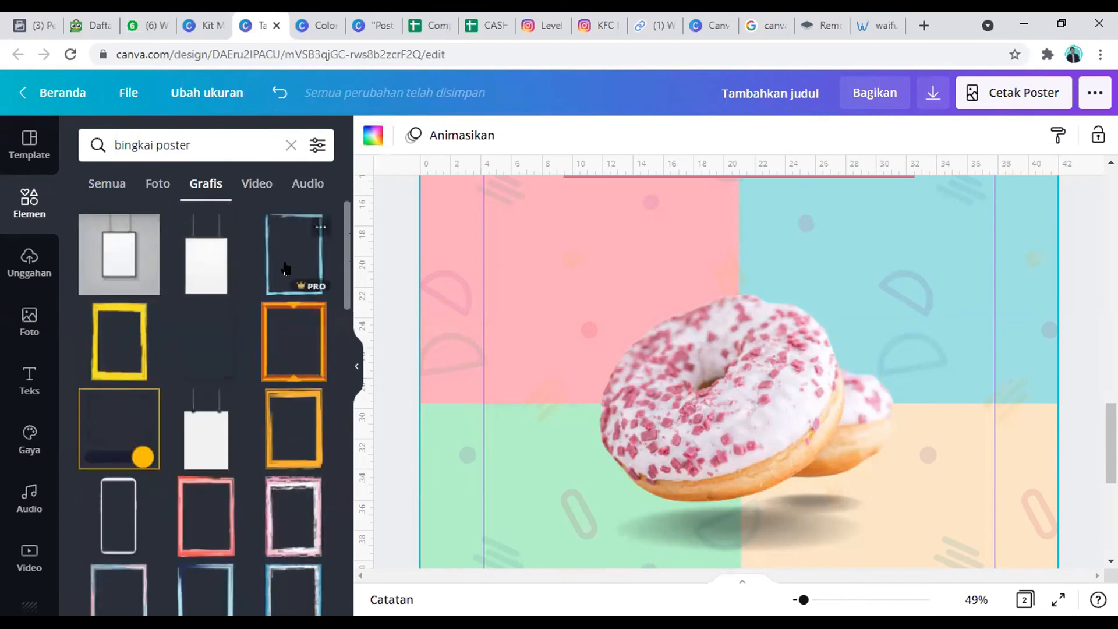
pyautogui.click(286, 268)
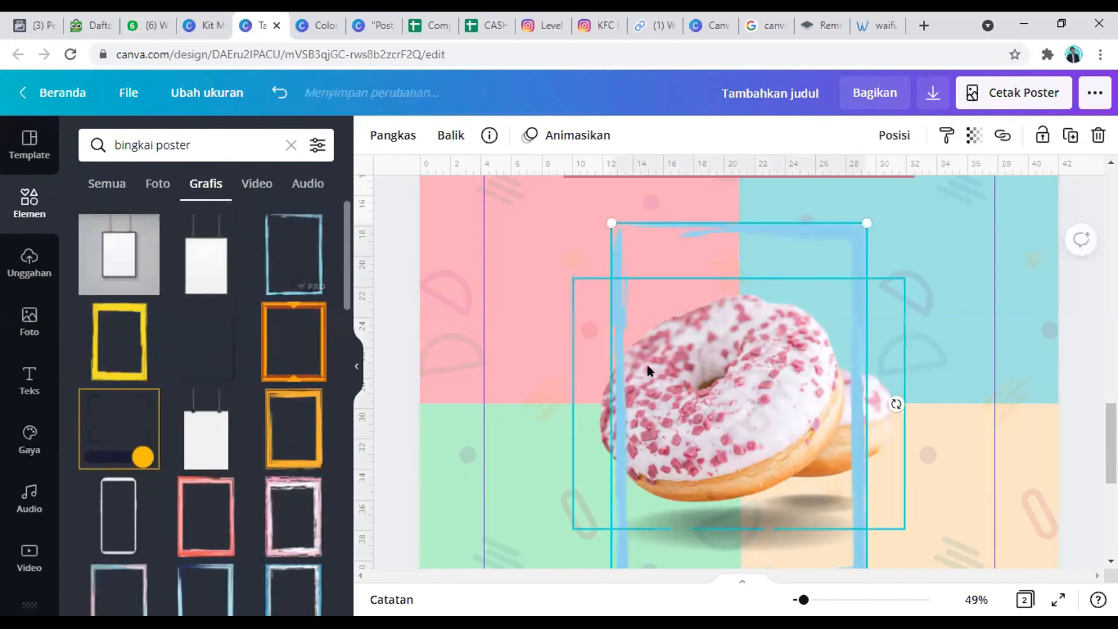
# Step: Enlarge the brush-stroke frame and position it so it borders the whole donut poster along its edges
pyautogui.scroll(3, 582, 340)
pyautogui.moveTo(609, 385); pyautogui.dragTo(479, 200)
pyautogui.click(977, 600)
pyautogui.click(949, 522)
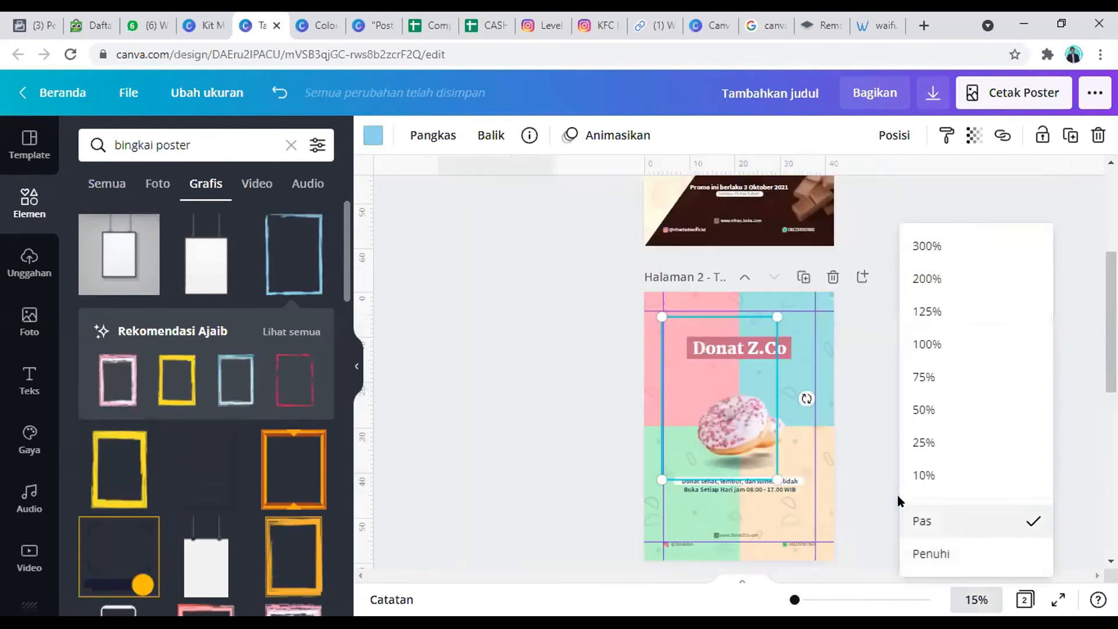
pyautogui.moveTo(649, 313)
pyautogui.mouseDown()
pyautogui.moveTo(628, 289)
pyautogui.moveTo(649, 298)
pyautogui.mouseUp()
pyautogui.moveTo(778, 470); pyautogui.dragTo(813, 523)
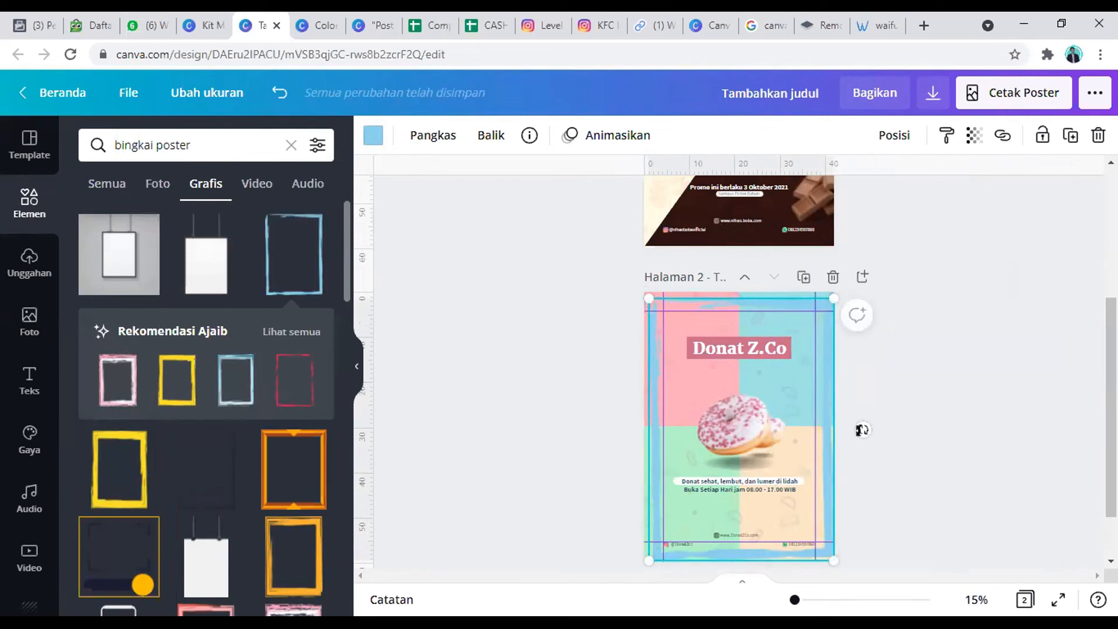
pyautogui.moveTo(817, 450); pyautogui.dragTo(816, 437)
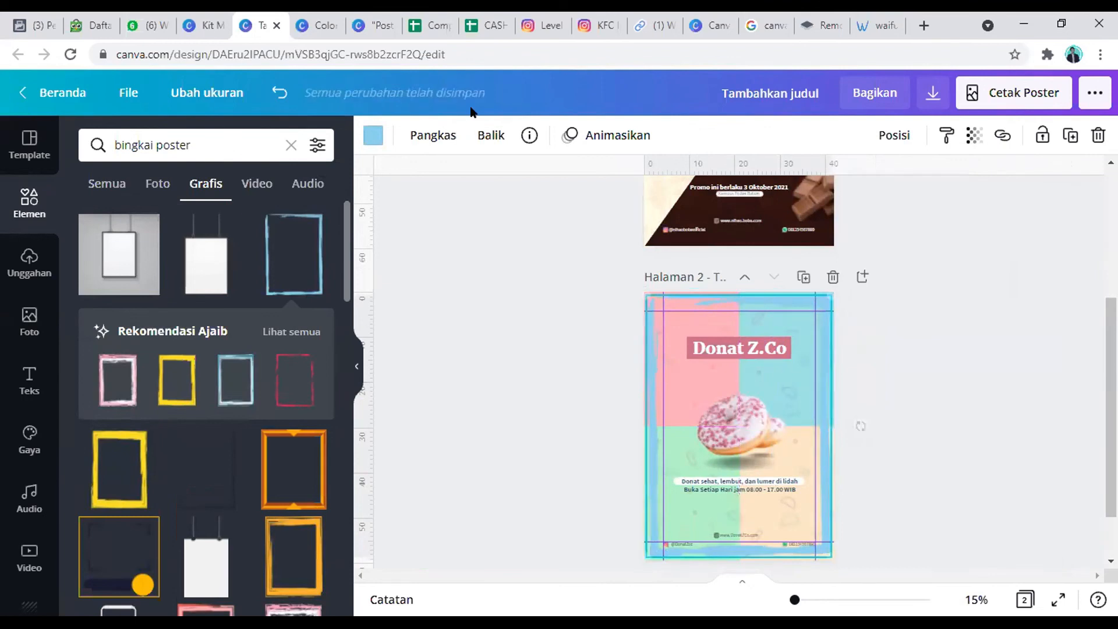
# Step: Recolour the brush-stroke frame white using the Palet Green swatches
pyautogui.click(367, 141)
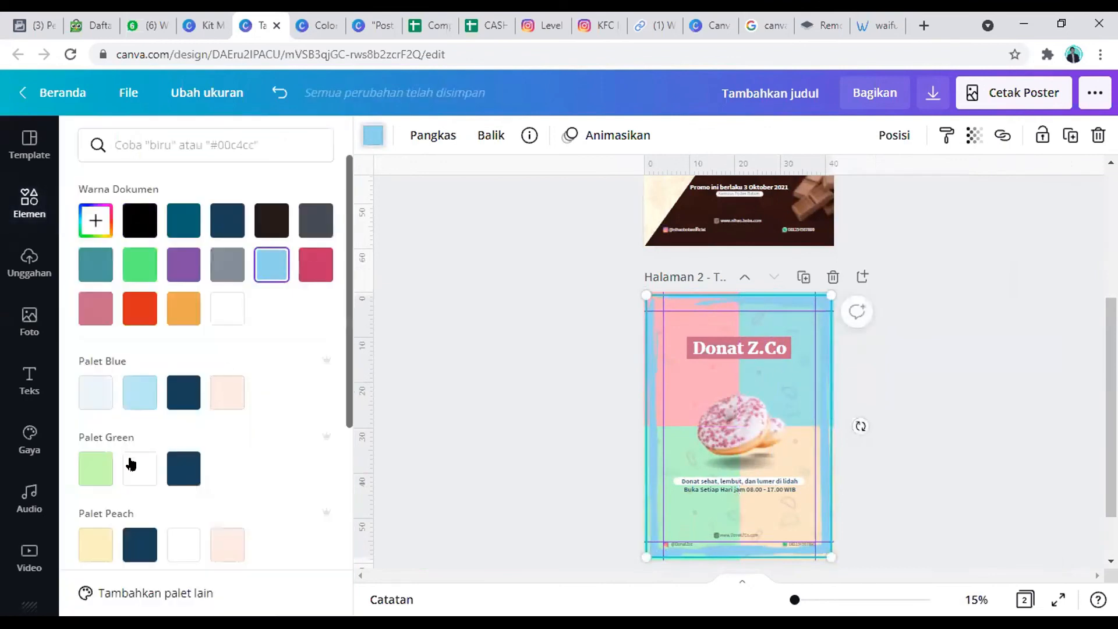
pyautogui.click(131, 463)
pyautogui.click(944, 429)
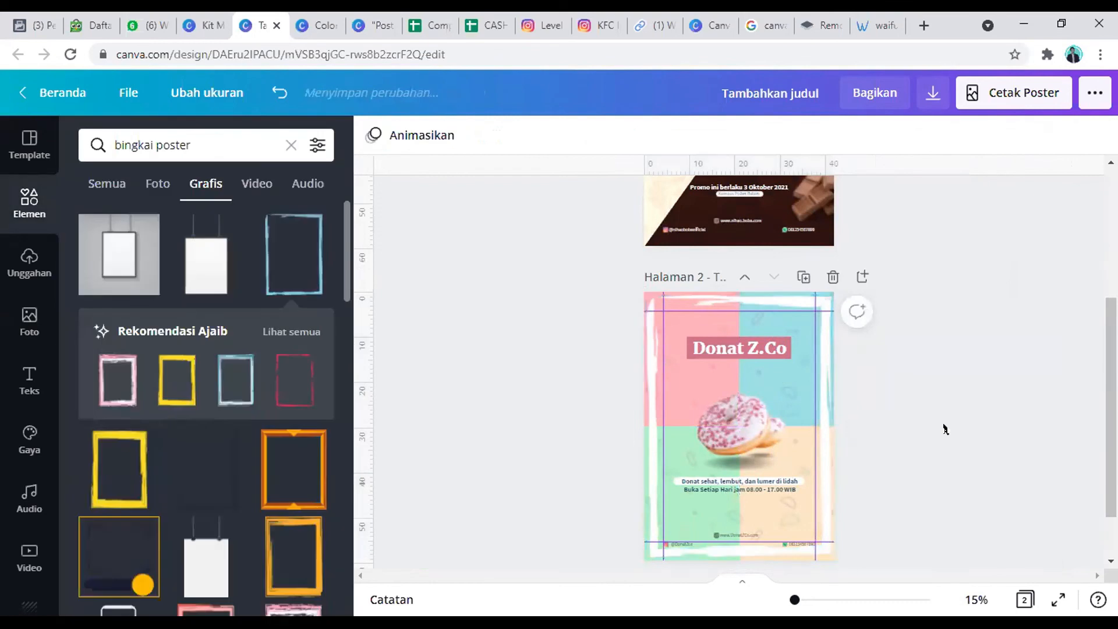
# Step: Copy the black burst lines from the boba poster and place them at the donut's upper-left edge
pyautogui.scroll(3, 736, 411)
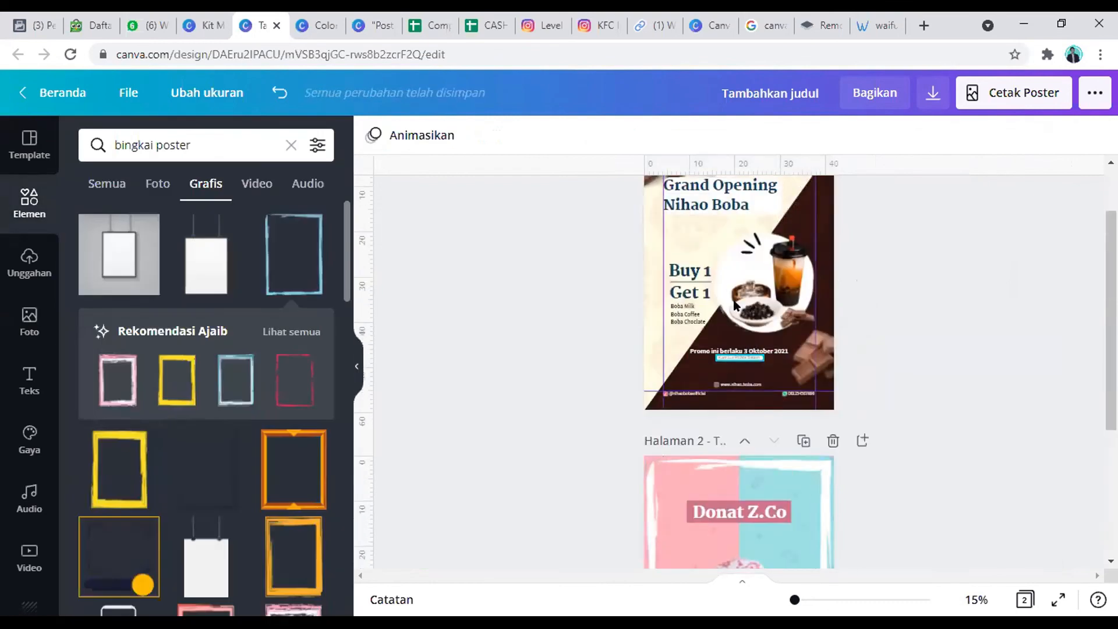
pyautogui.click(750, 245)
pyautogui.hotkey('ctrl', 'c')
pyautogui.scroll(-2, 716, 412)
pyautogui.hotkey('ctrl', 'v')
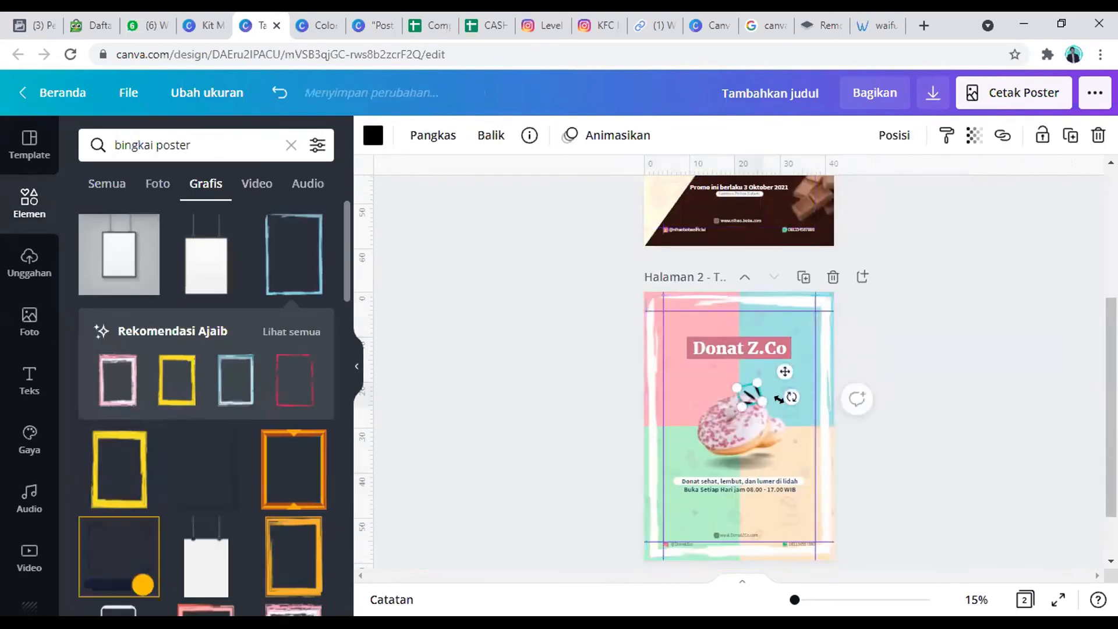
pyautogui.moveTo(785, 370); pyautogui.dragTo(729, 366)
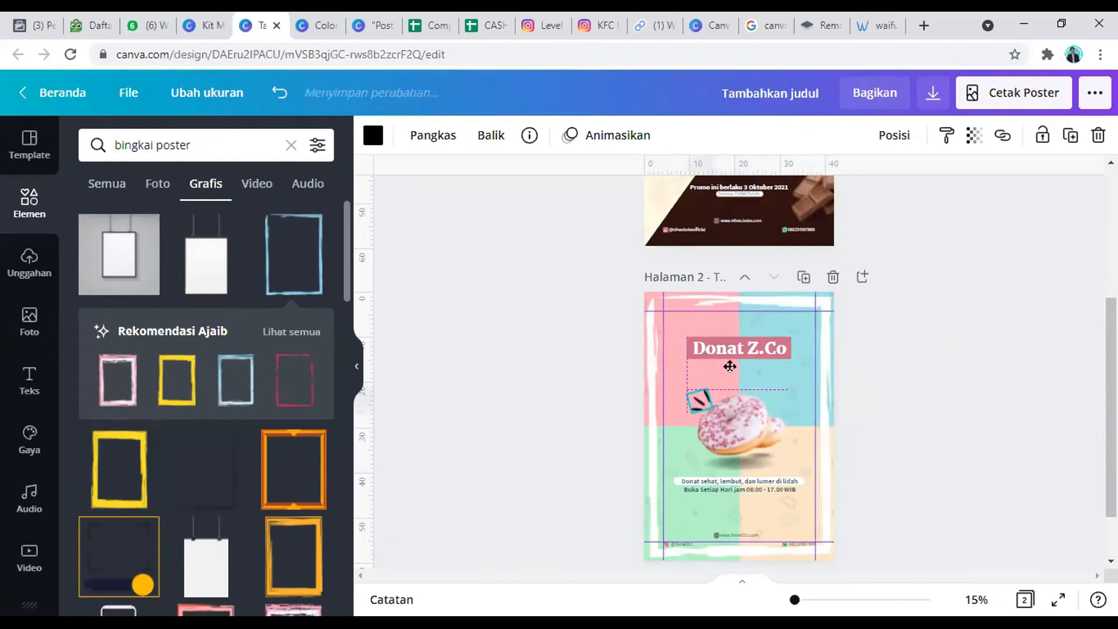
# Step: Copy the white circle from the boba poster and place it as a small badge above the donut's right side
pyautogui.scroll(2, 799, 324)
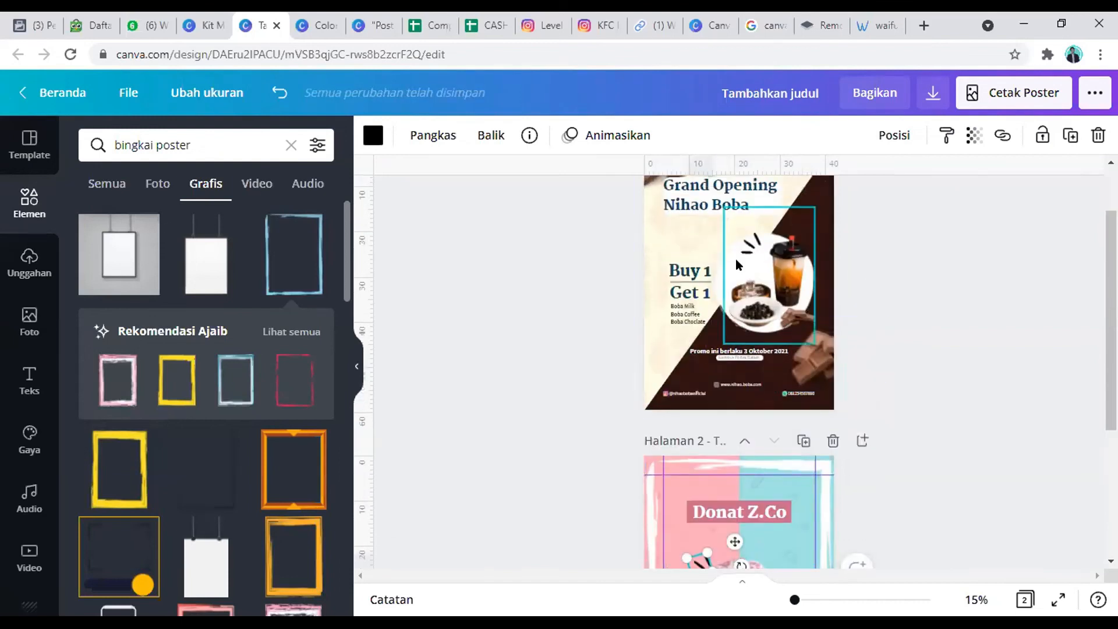
pyautogui.scroll(-3, 751, 349)
pyautogui.click(759, 426)
pyautogui.hotkey('ctrl', 'v')
pyautogui.moveTo(714, 484); pyautogui.dragTo(792, 368)
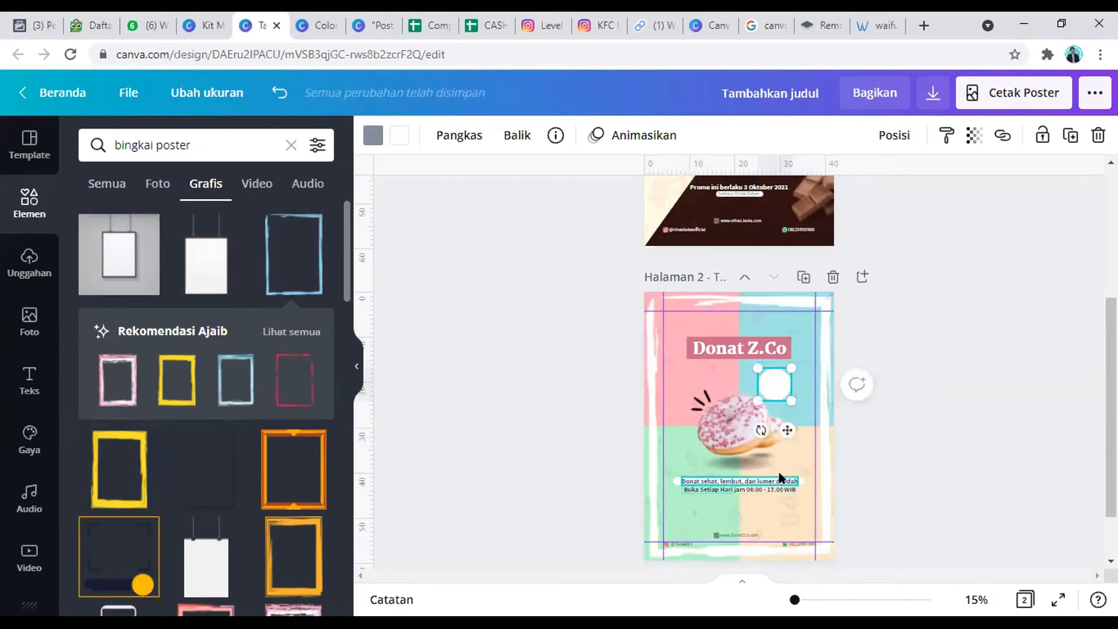
pyautogui.click(766, 492)
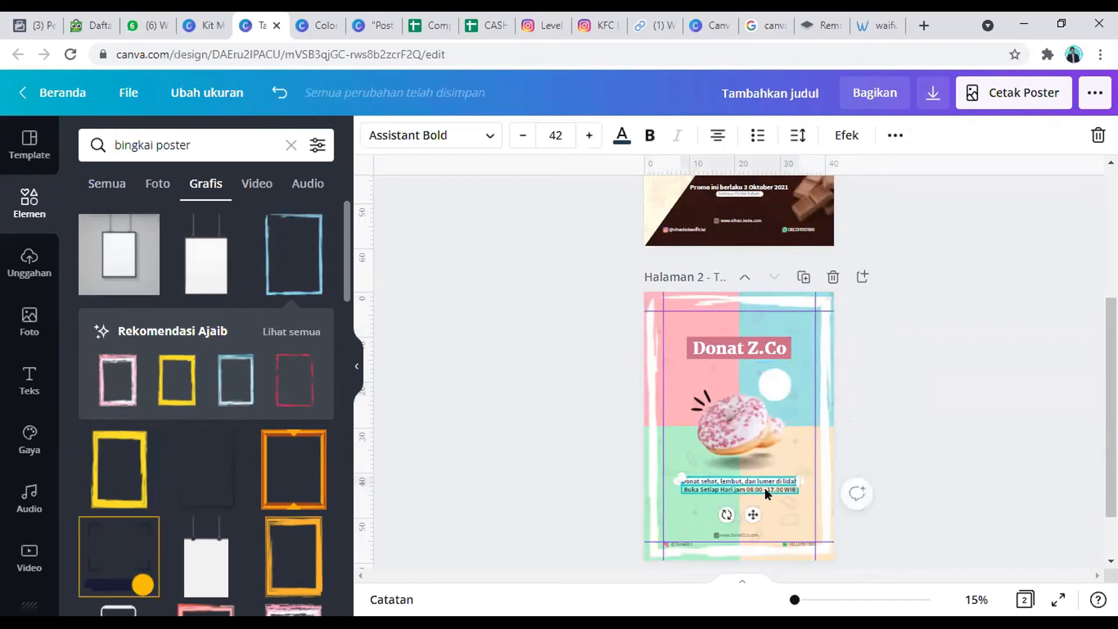
pyautogui.click(740, 535)
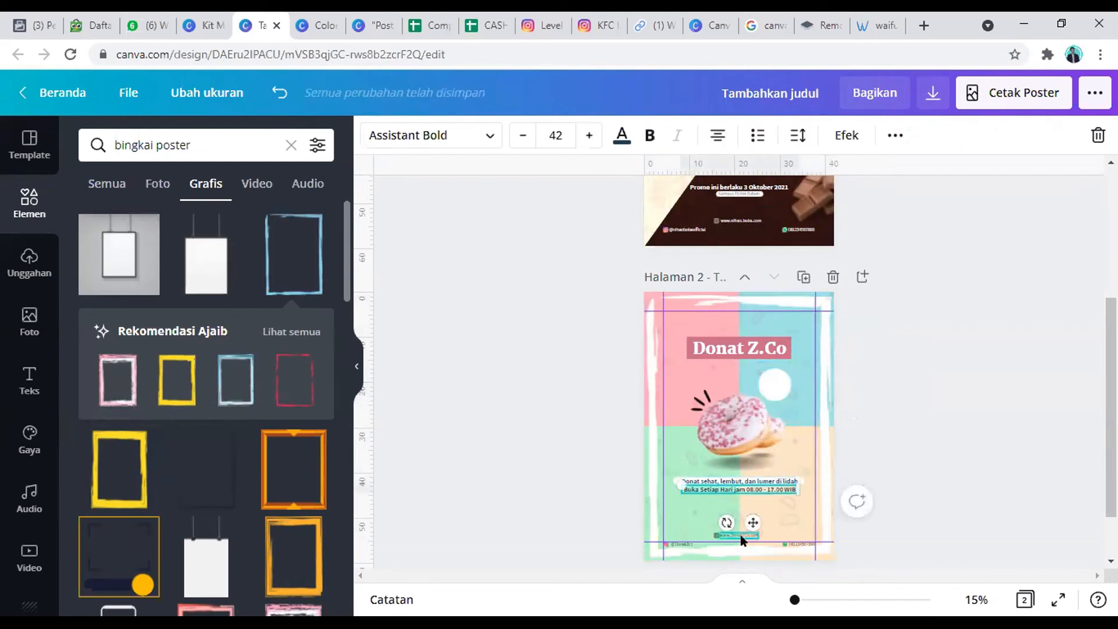
pyautogui.click(734, 491)
# Step: Copy the "Buy 1 Get 1" text from the boba poster and paste it onto the donut poster near the white circle
pyautogui.scroll(2, 910, 456)
pyautogui.click(775, 465)
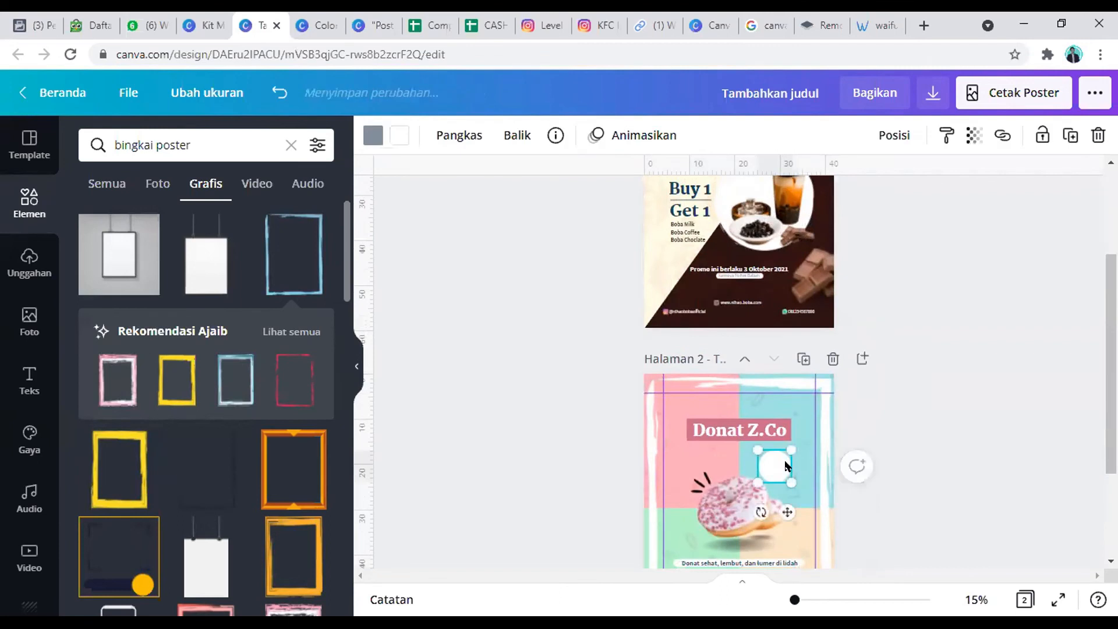
pyautogui.click(670, 184)
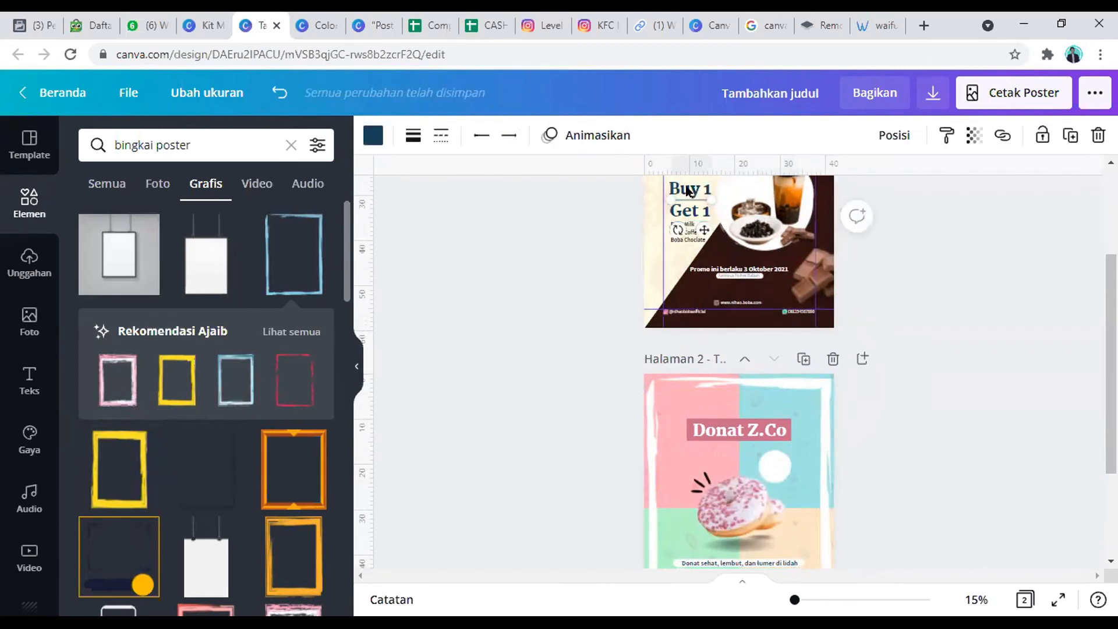
pyautogui.click(688, 214)
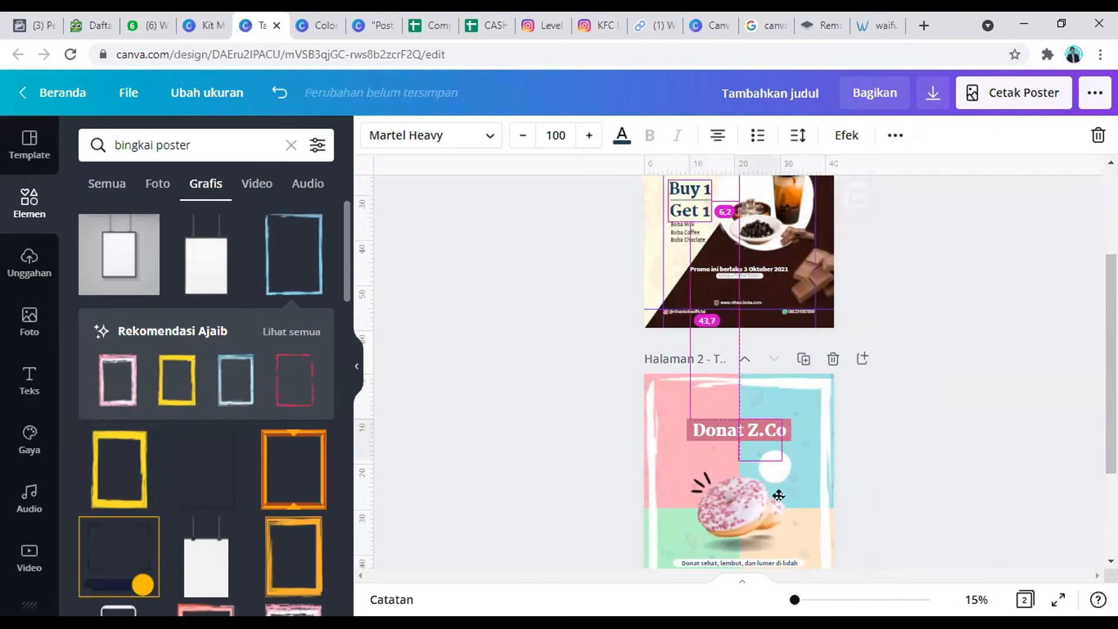
pyautogui.hotkey('ctrl', 'v')
pyautogui.doubleClick(776, 467)
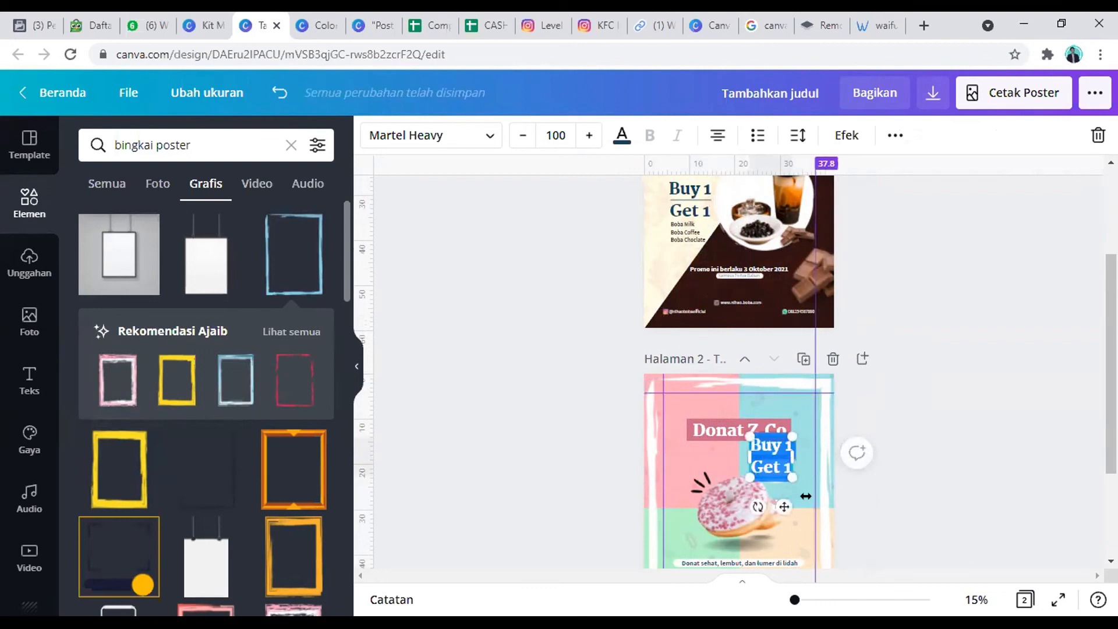
# Step: Replace the pasted "Buy 1 Get 1" text with "50%"
pyautogui.write('Diskon')
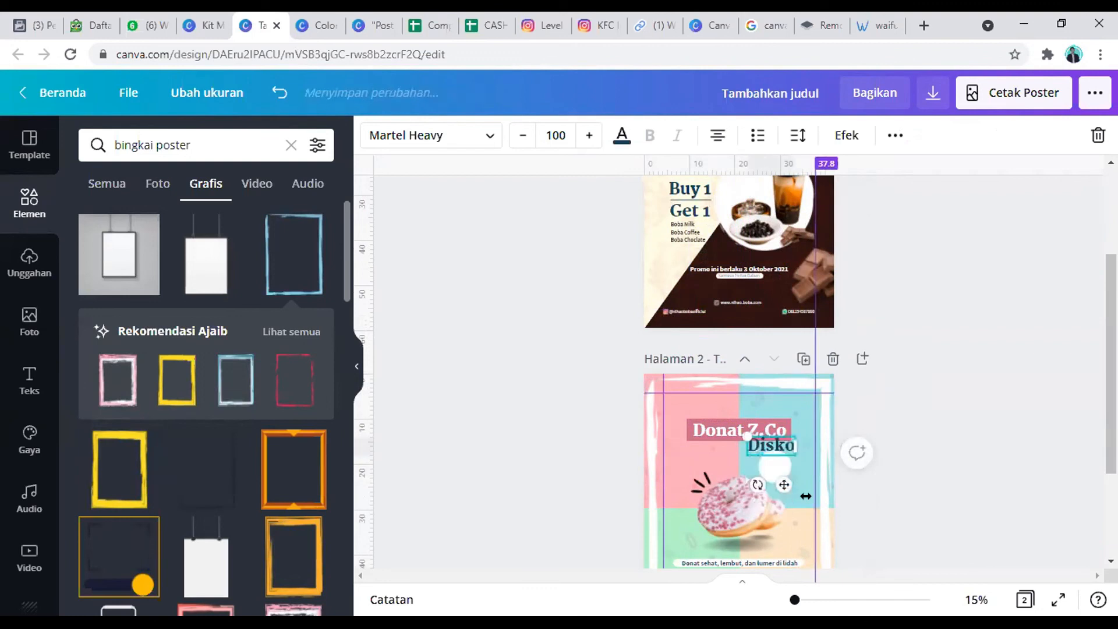
pyautogui.press('BackSpace')
pyautogui.press('BackSpace')
pyautogui.press('BackSpace')
pyautogui.press('BackSpace')
pyautogui.press('BackSpace')
pyautogui.press('BackSpace')
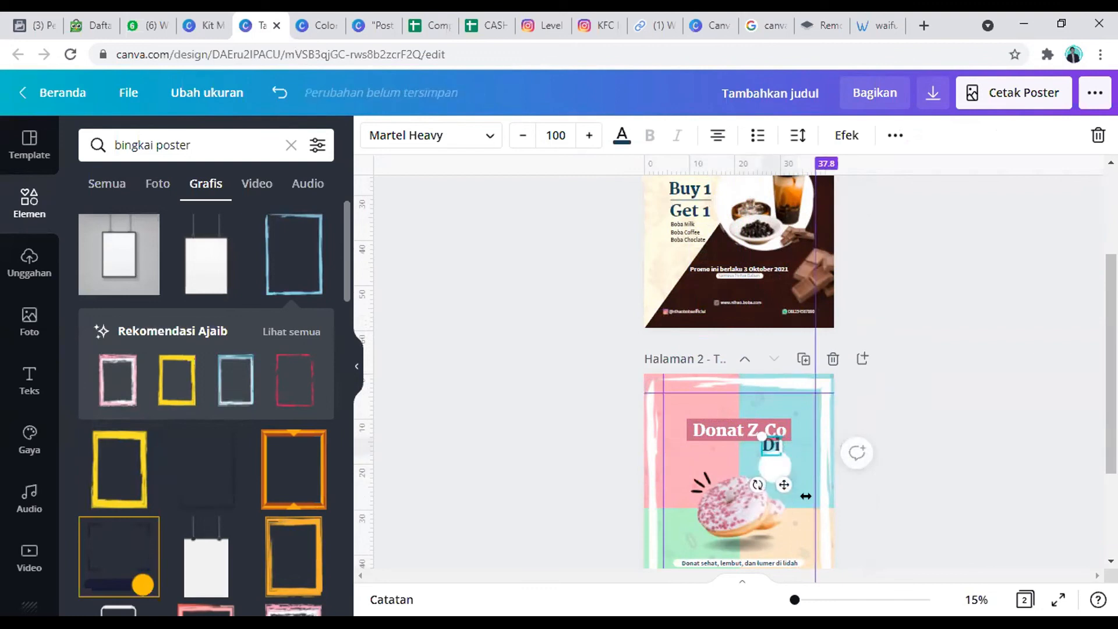
pyautogui.write('50%')
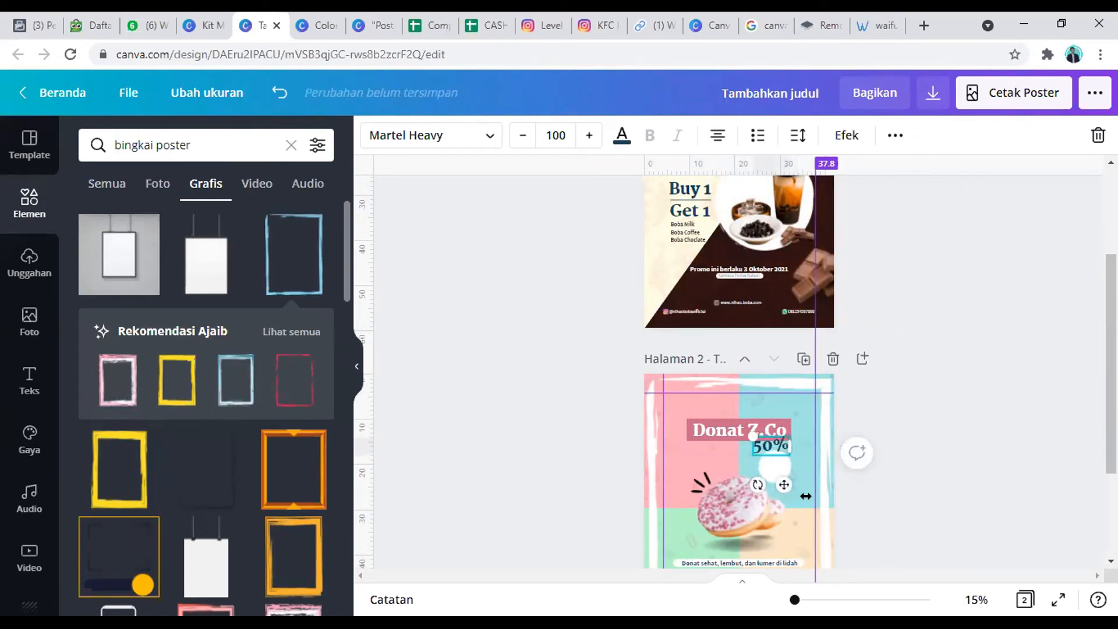
# Step: Add "Off" on a second line below "50%" and shrink the text to size 43.2, centred inside the white circle
pyautogui.moveTo(784, 498); pyautogui.dragTo(790, 522)
pyautogui.click(784, 466)
pyautogui.press('Return')
pyautogui.write('Off')
pyautogui.moveTo(796, 501)
pyautogui.mouseDown()
pyautogui.moveTo(776, 479)
pyautogui.moveTo(788, 495)
pyautogui.mouseUp()
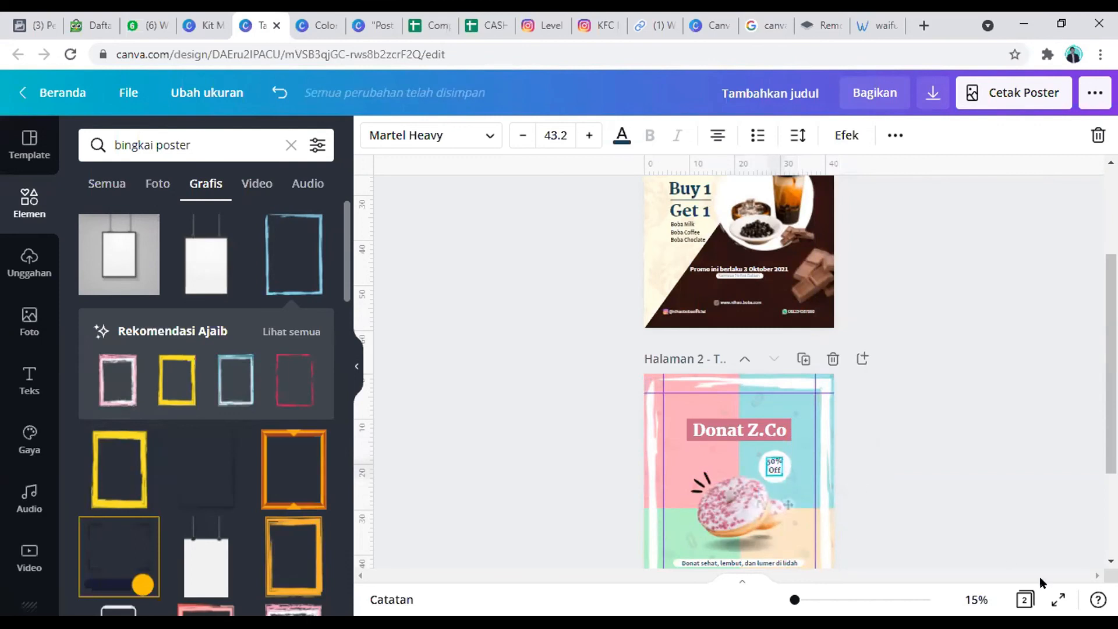
# Step: Put an asterisk before the discount in the white circle so the badge reads "*50% Off"
pyautogui.click(976, 599)
pyautogui.click(932, 552)
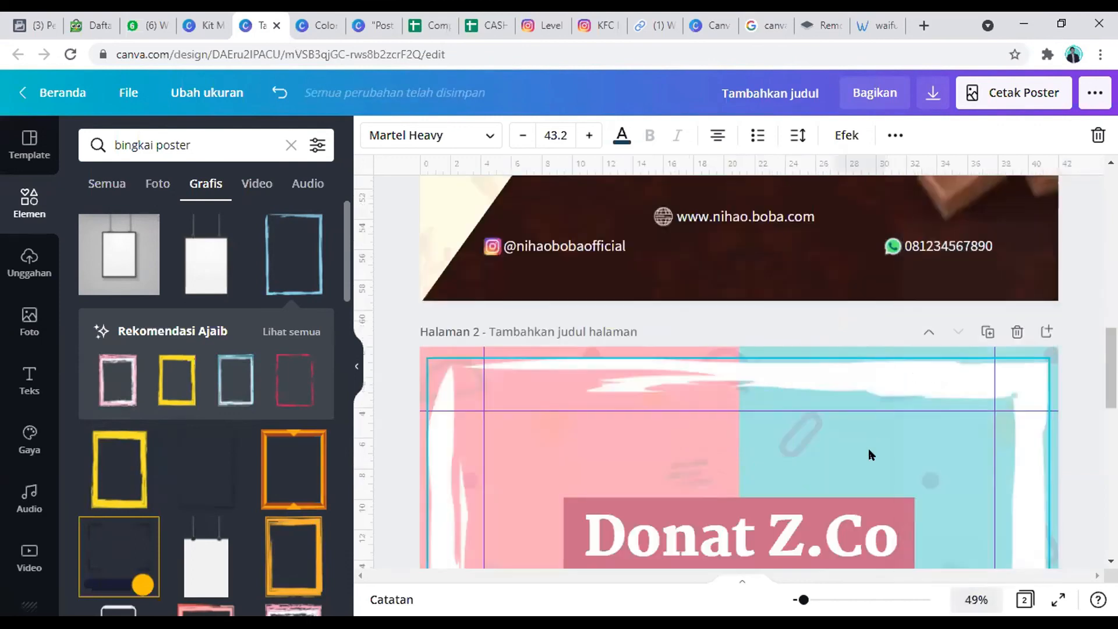
pyautogui.scroll(-10, 871, 455)
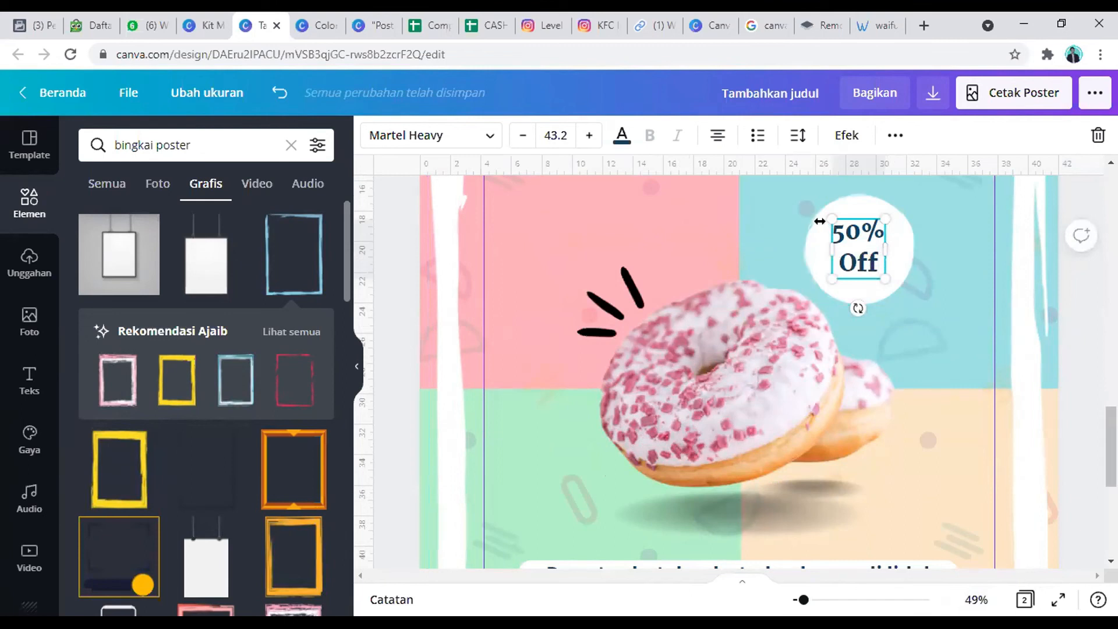
pyautogui.click(815, 326)
# Step: Check the donut poster's tagline and footer, and preview both the donut and boba posters in full screen
pyautogui.scroll(-5, 826, 338)
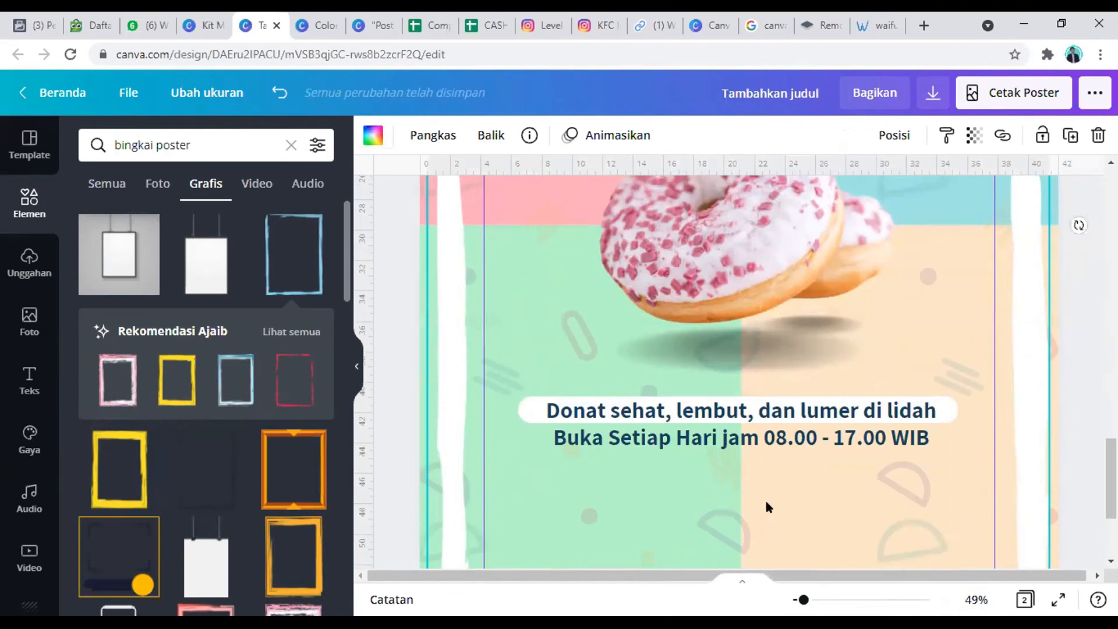
pyautogui.scroll(-3, 725, 523)
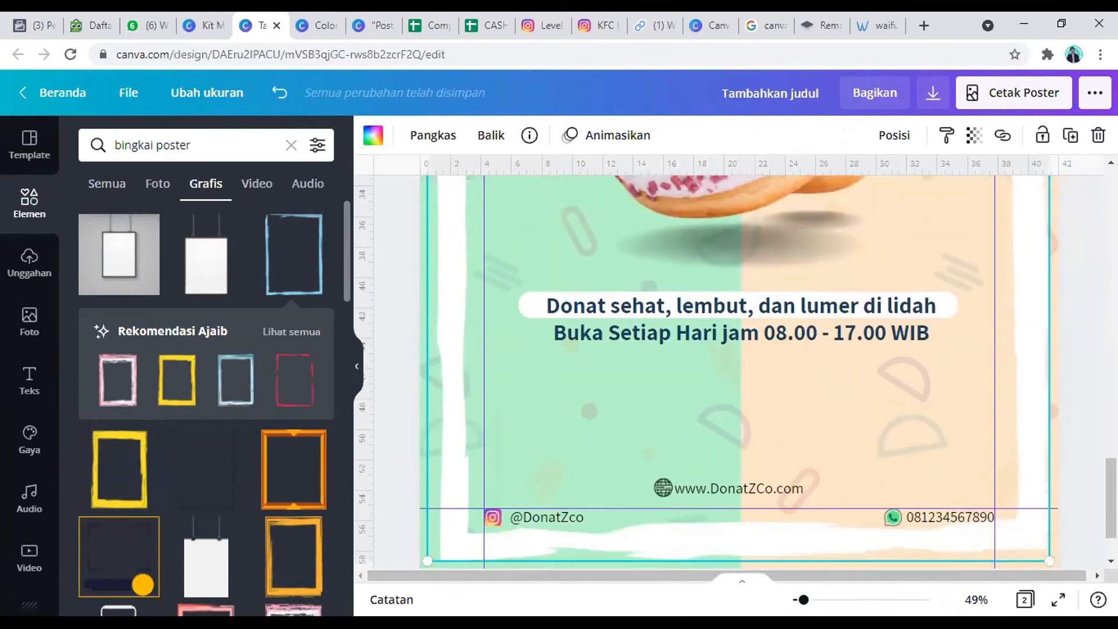
pyautogui.click(1058, 599)
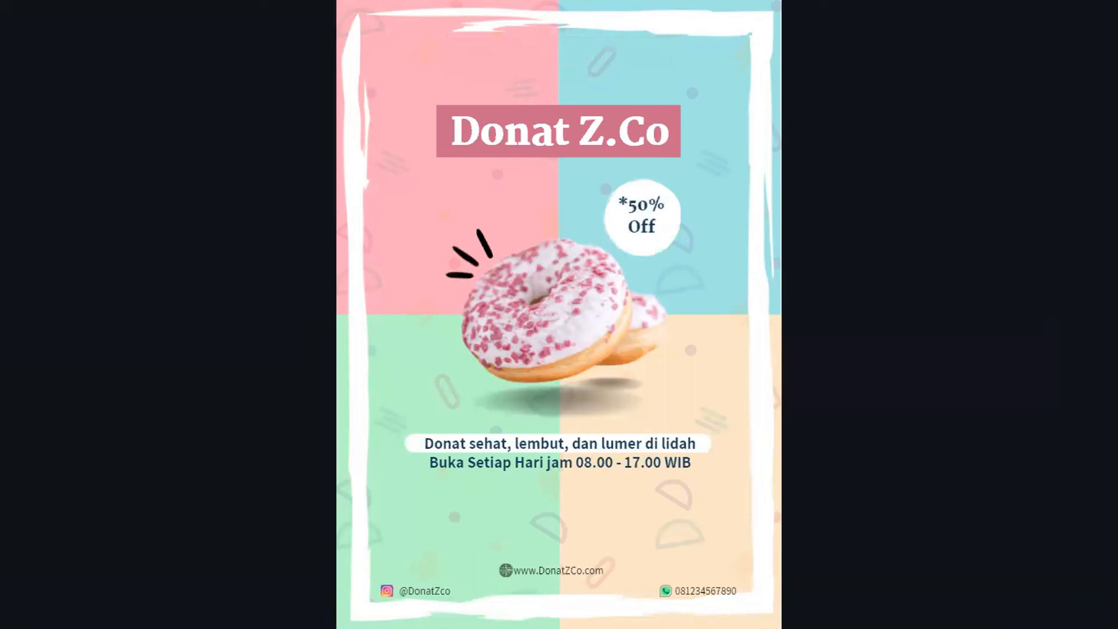
pyautogui.click(1065, 416)
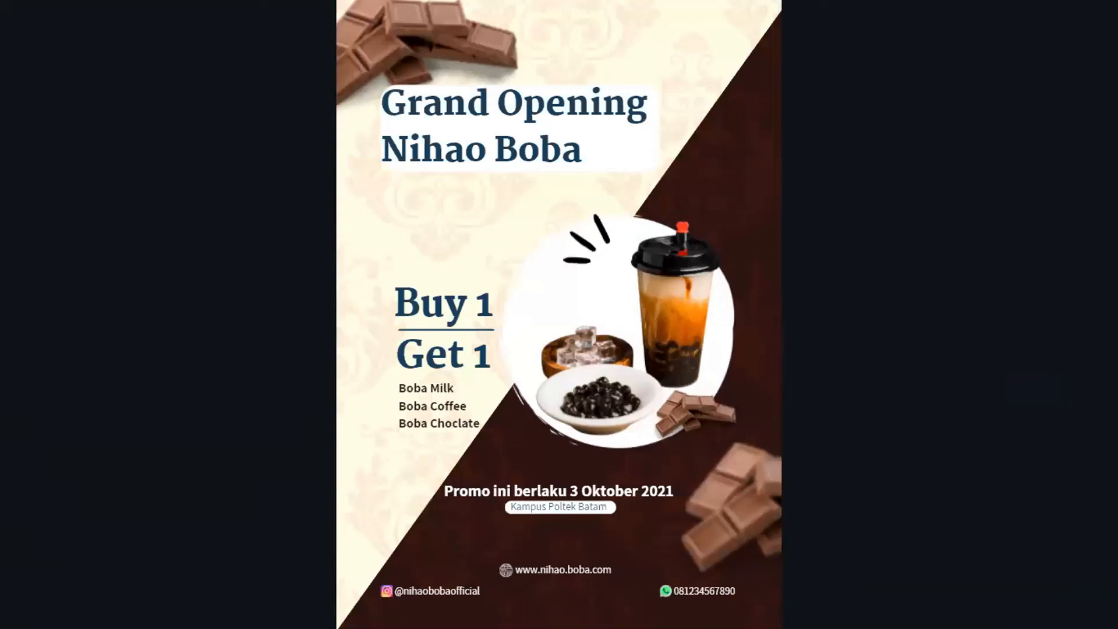
pyautogui.moveTo(1085, 519)
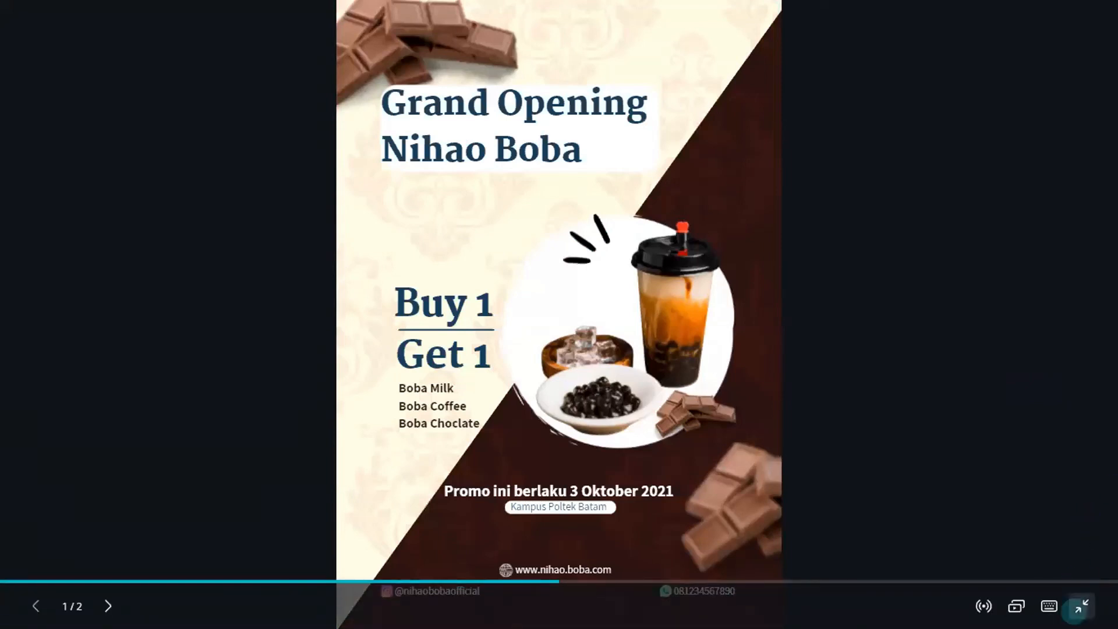
pyautogui.click(1080, 607)
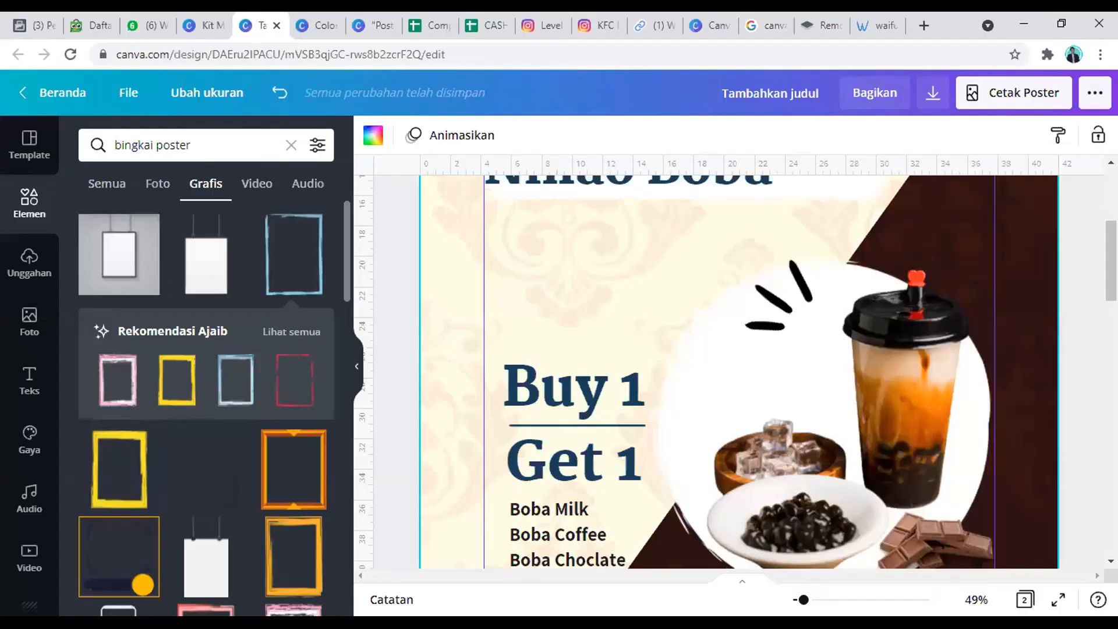